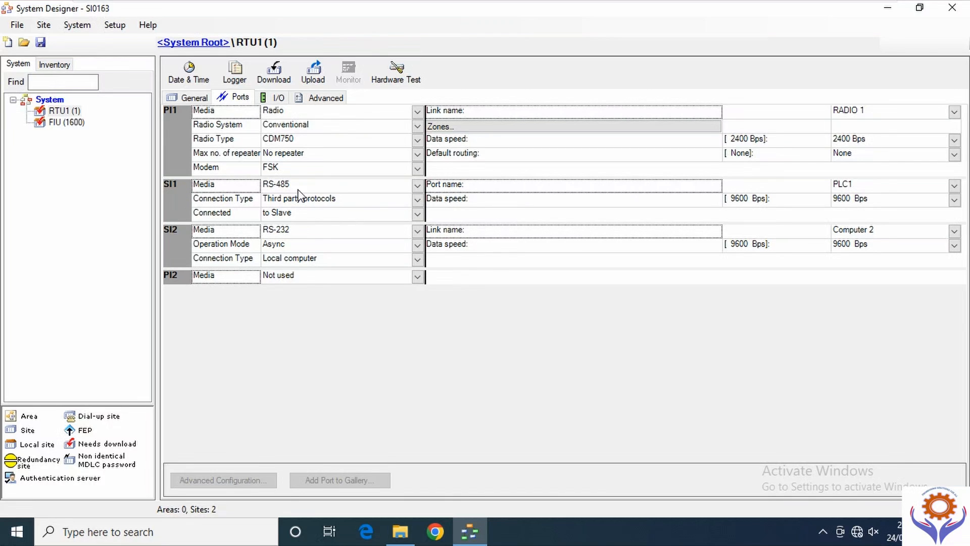
Review the SI1 port's media, connection type and master/slave options, and keep PLC1 as its port name.
{"action": "left_click", "coordinate": [417, 187]}
{"action": "left_click", "coordinate": [417, 186]}
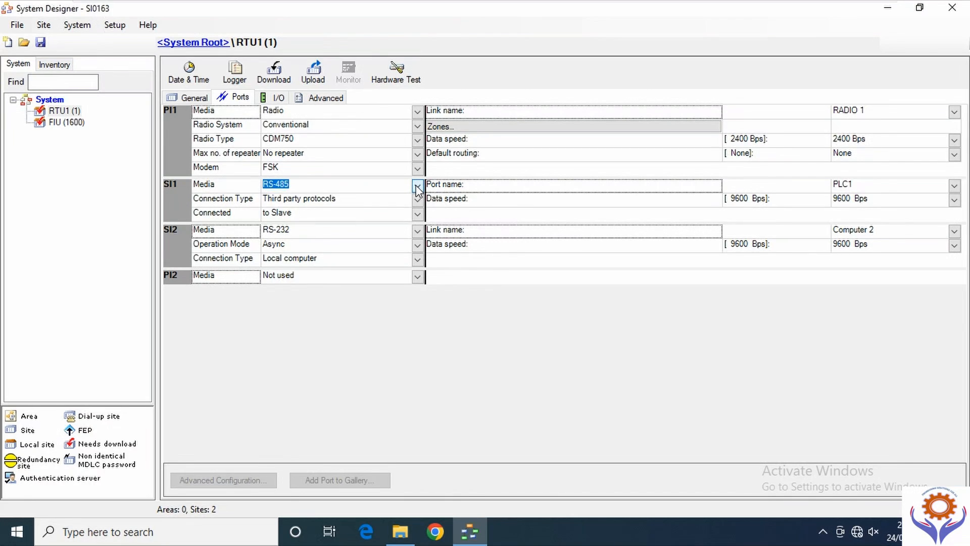
{"action": "left_click", "coordinate": [417, 187]}
{"action": "left_click", "coordinate": [417, 188]}
{"action": "left_click", "coordinate": [417, 201]}
{"action": "left_click", "coordinate": [417, 200]}
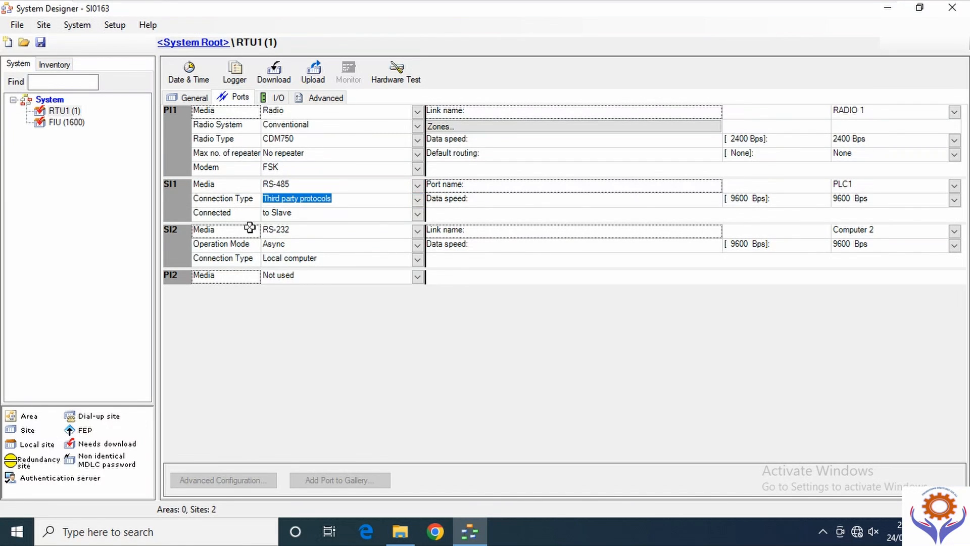
{"action": "left_click", "coordinate": [417, 214]}
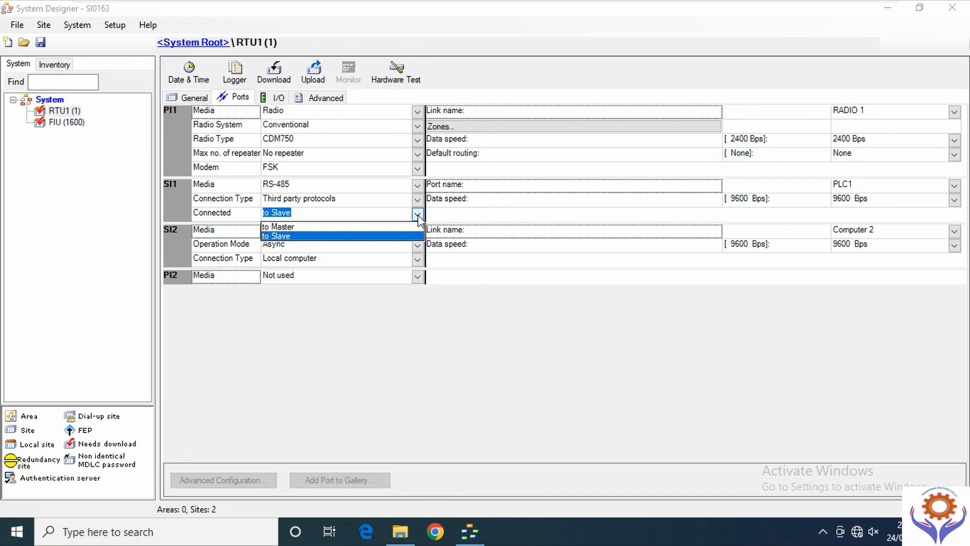
{"action": "left_click", "coordinate": [418, 214]}
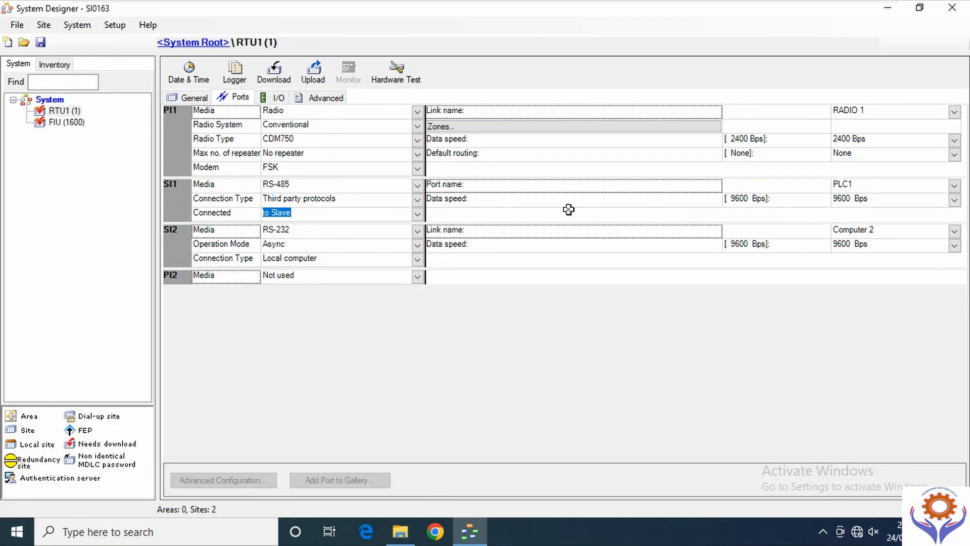
{"action": "left_click", "coordinate": [955, 186]}
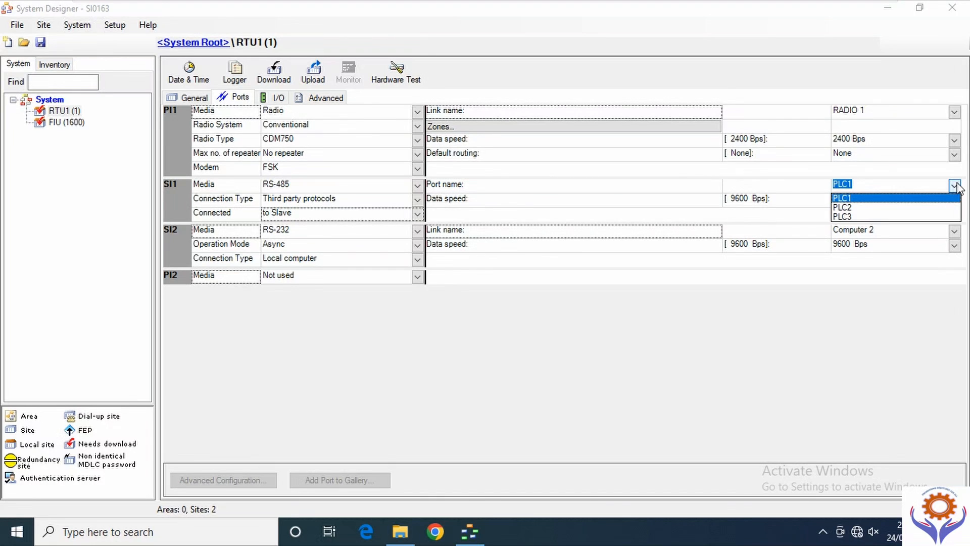
{"action": "left_click", "coordinate": [860, 199]}
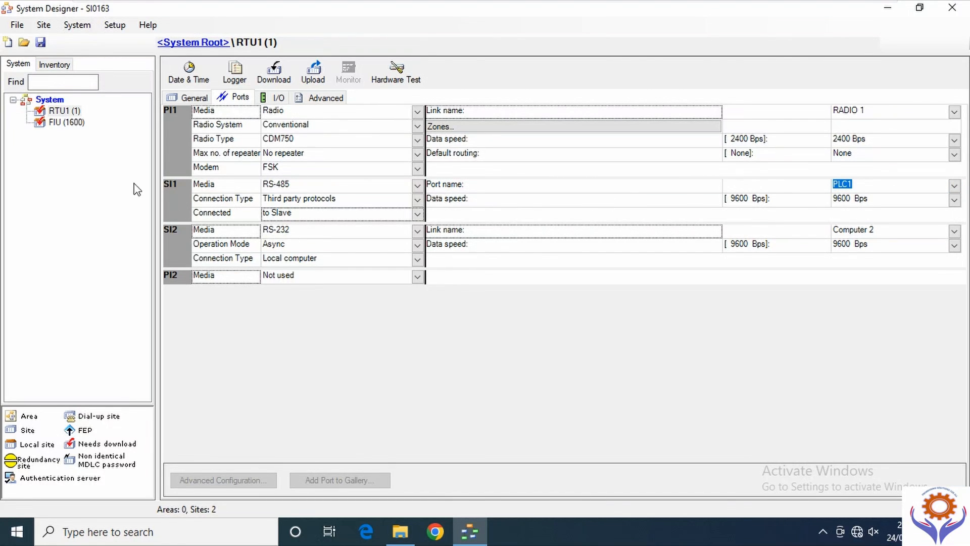
Open the RTU1 site's g-rtu application in Application Programmer and display its I/O module information.
{"action": "left_click", "coordinate": [194, 98]}
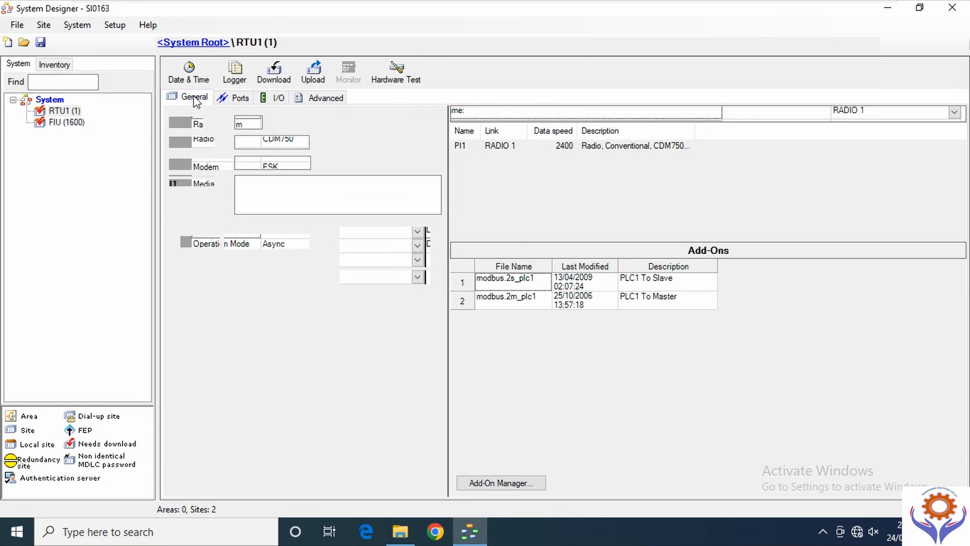
{"action": "left_click", "coordinate": [259, 387]}
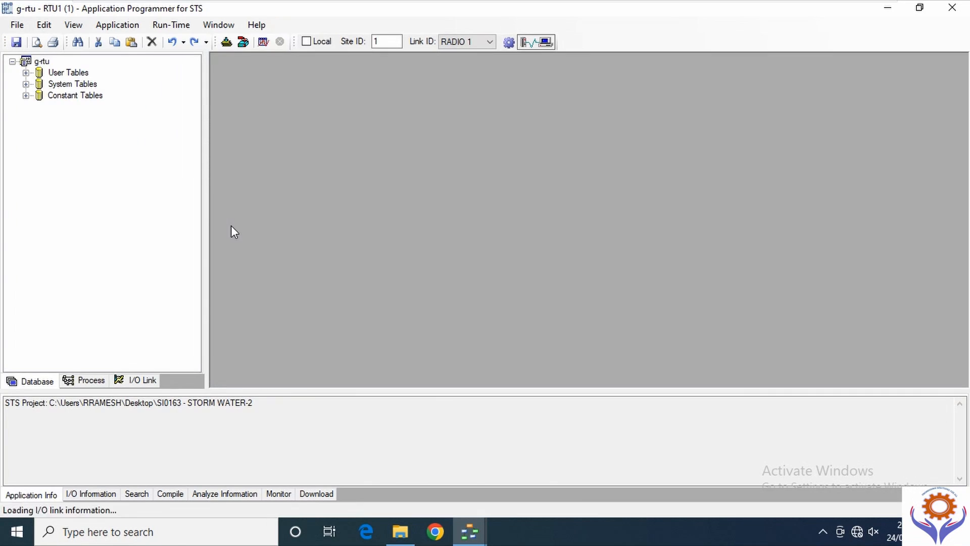
{"action": "left_click", "coordinate": [85, 385]}
{"action": "left_click", "coordinate": [46, 385]}
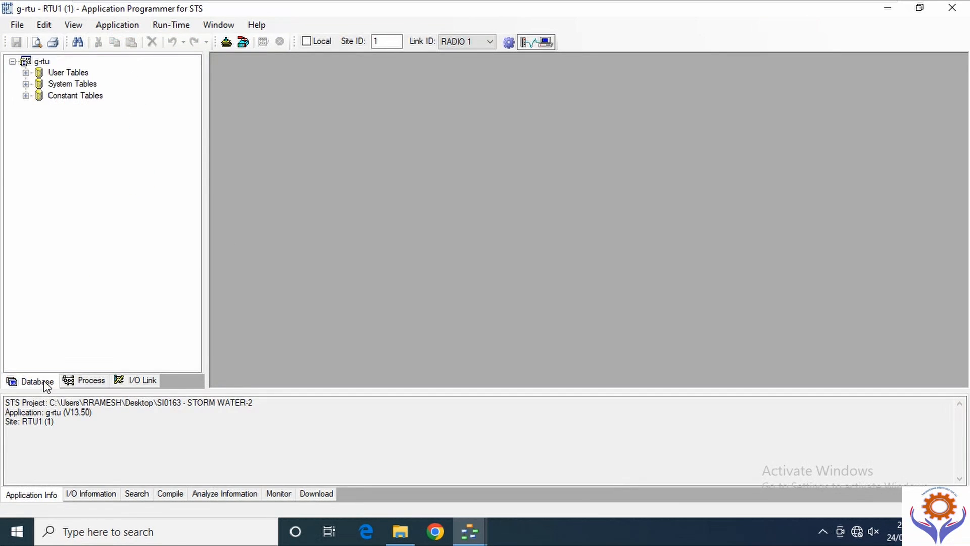
{"action": "left_click", "coordinate": [96, 495]}
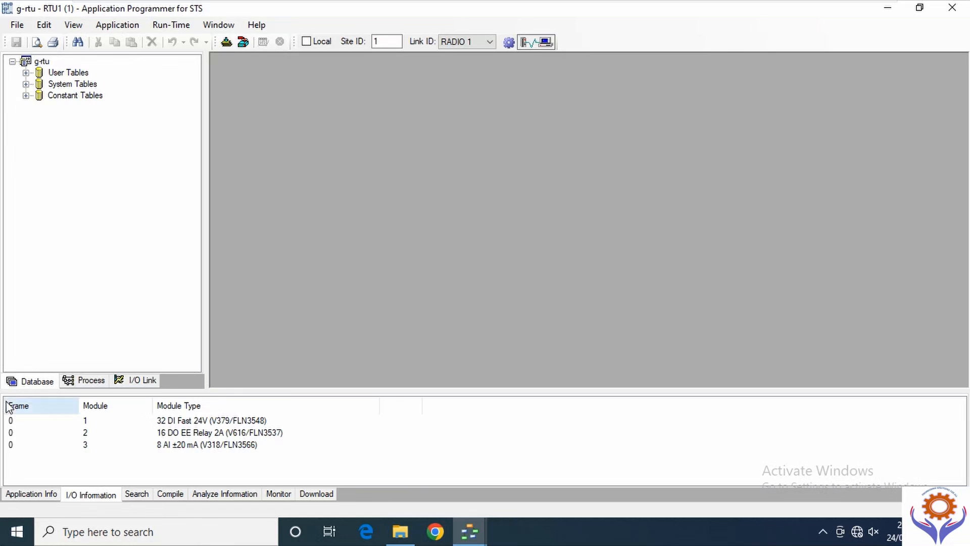
Examine the first row of the PLC Table among the system tables, including its RTU, port and comm status columns.
{"action": "left_click", "coordinate": [26, 84]}
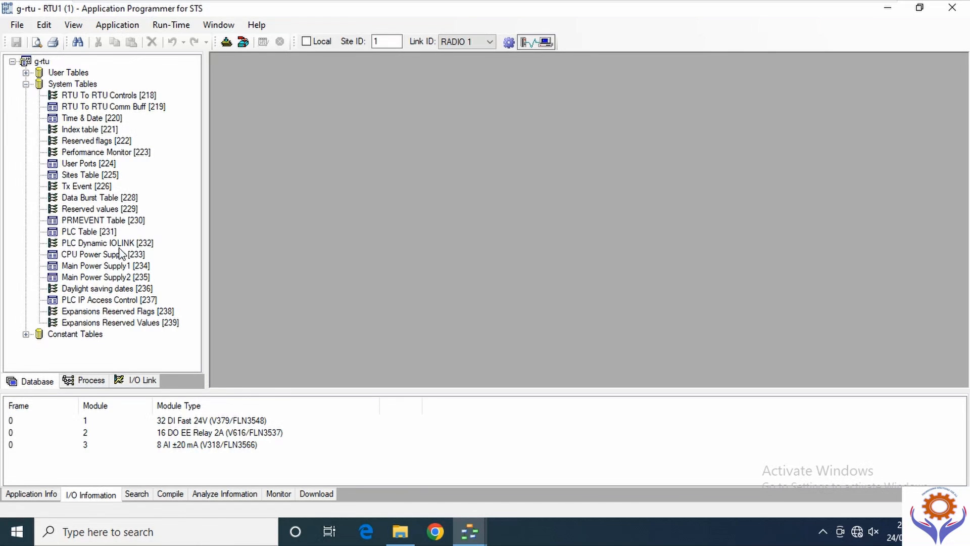
{"action": "double_click", "coordinate": [98, 235]}
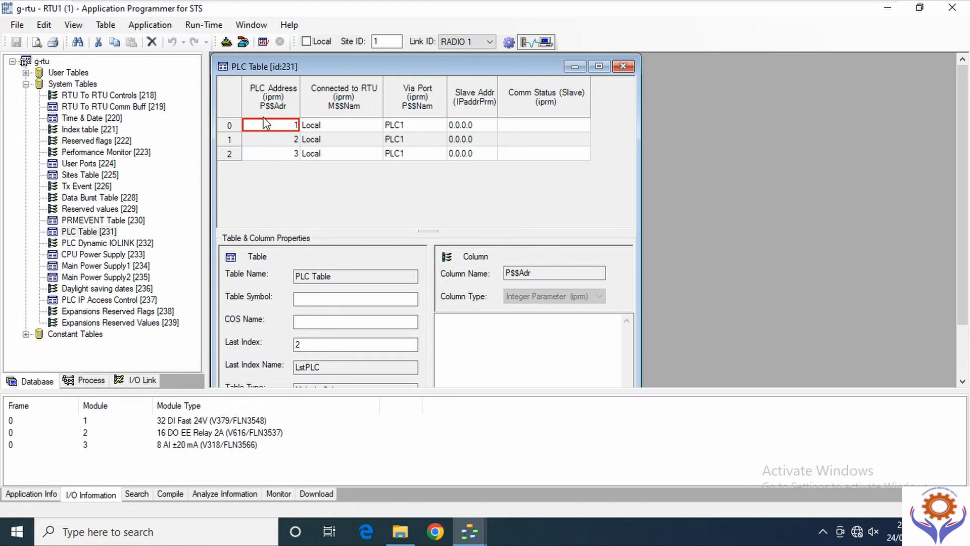
{"action": "left_click", "coordinate": [349, 130]}
{"action": "left_click", "coordinate": [415, 127]}
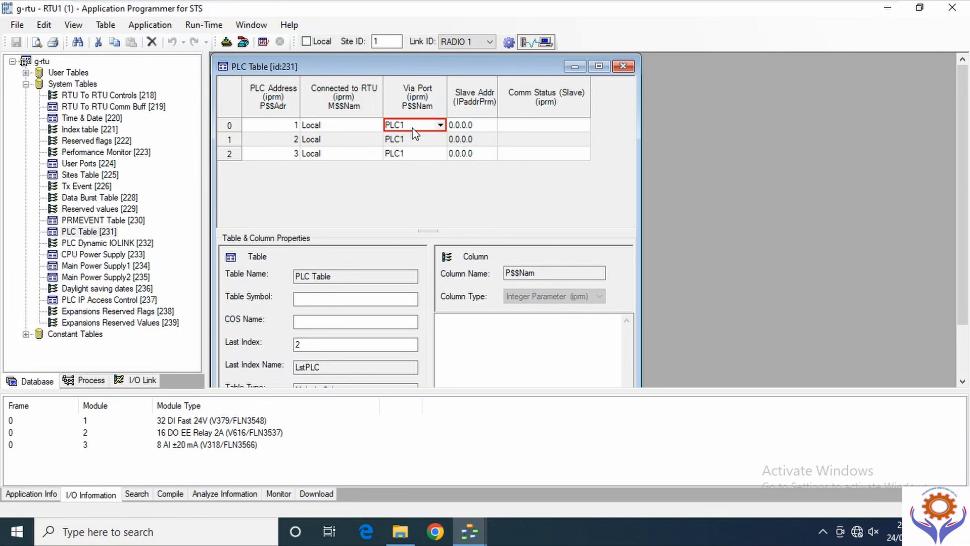
{"action": "left_click", "coordinate": [537, 125]}
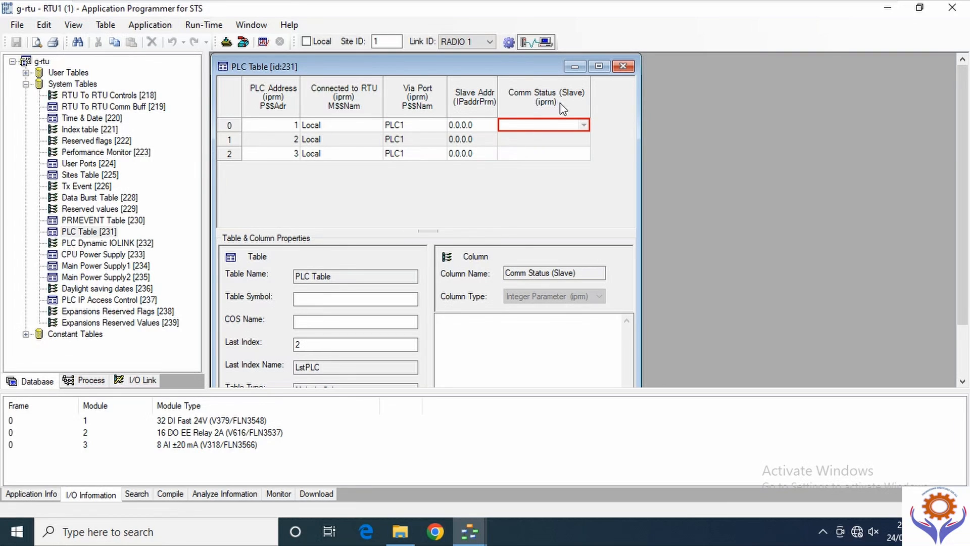
{"action": "left_click", "coordinate": [628, 66]}
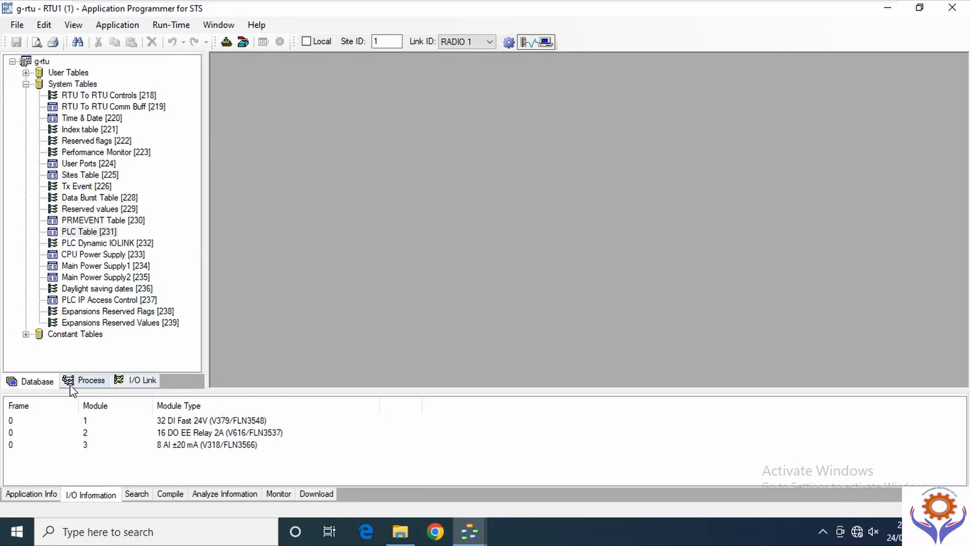
Expand the PowerData I/O links and open the PowerData table from the user tables.
{"action": "left_click", "coordinate": [123, 384]}
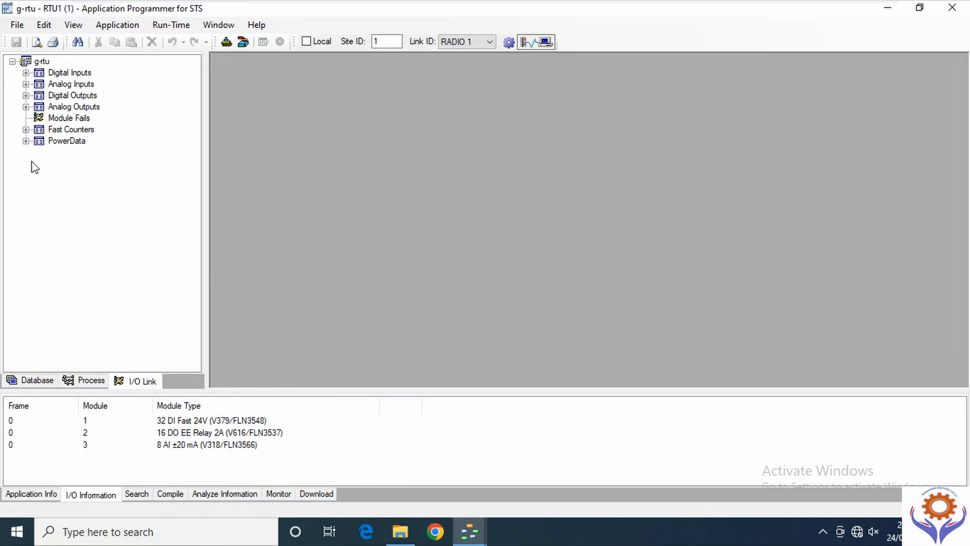
{"action": "left_click", "coordinate": [26, 141]}
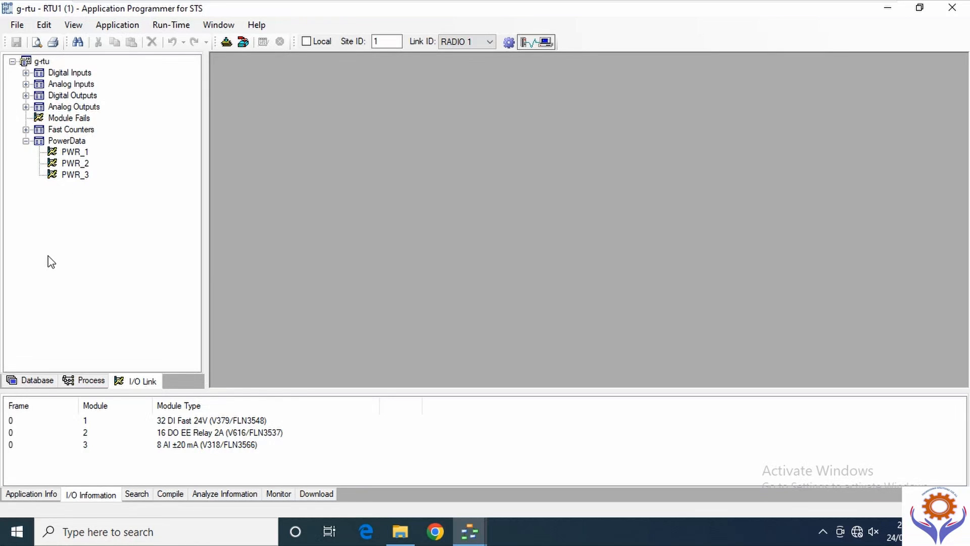
{"action": "left_click", "coordinate": [33, 381]}
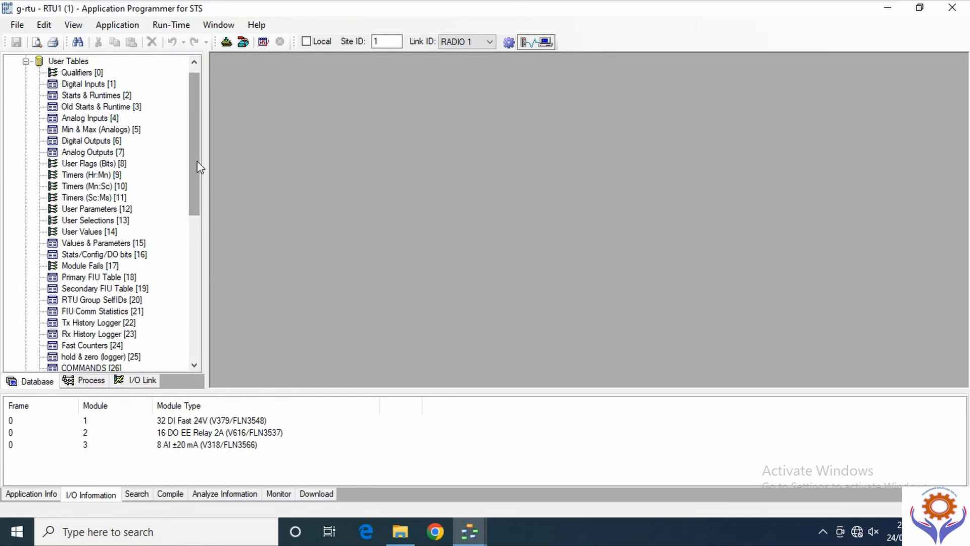
{"action": "left_click_drag", "start_coordinate": [198, 165], "coordinate": [192, 225]}
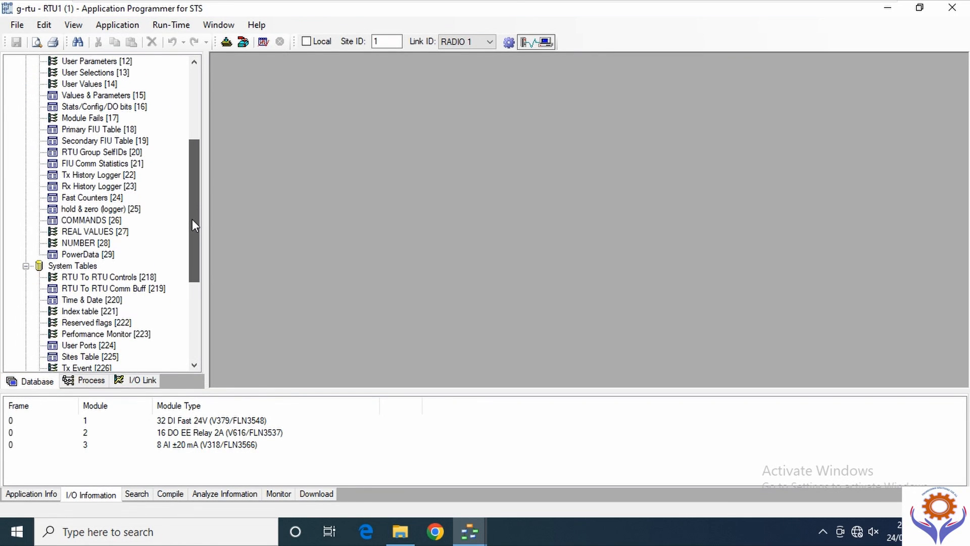
{"action": "left_click", "coordinate": [82, 255]}
{"action": "double_click", "coordinate": [82, 256]}
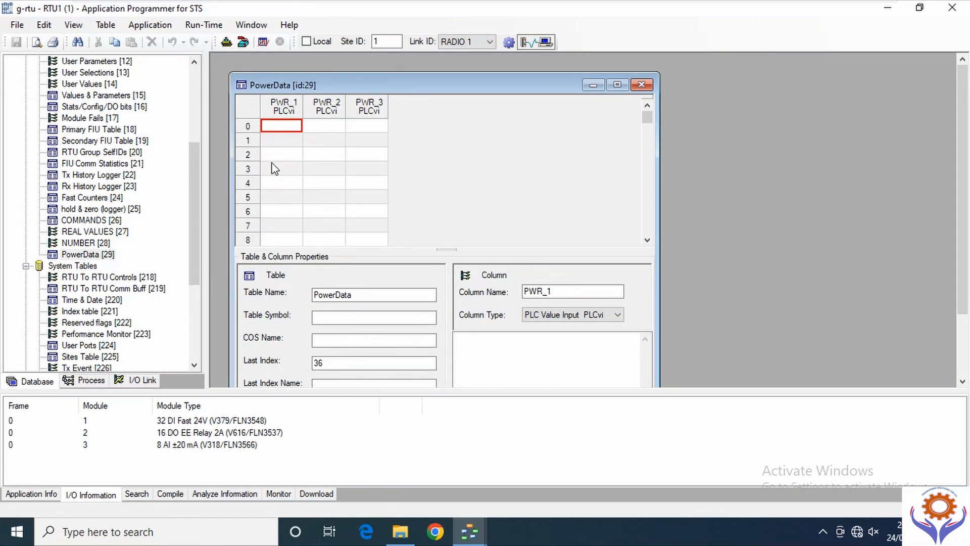
Append a column named PWR4 of type PLC Value Input PLCvi to the PowerData table and close the table.
{"action": "right_click", "coordinate": [405, 111]}
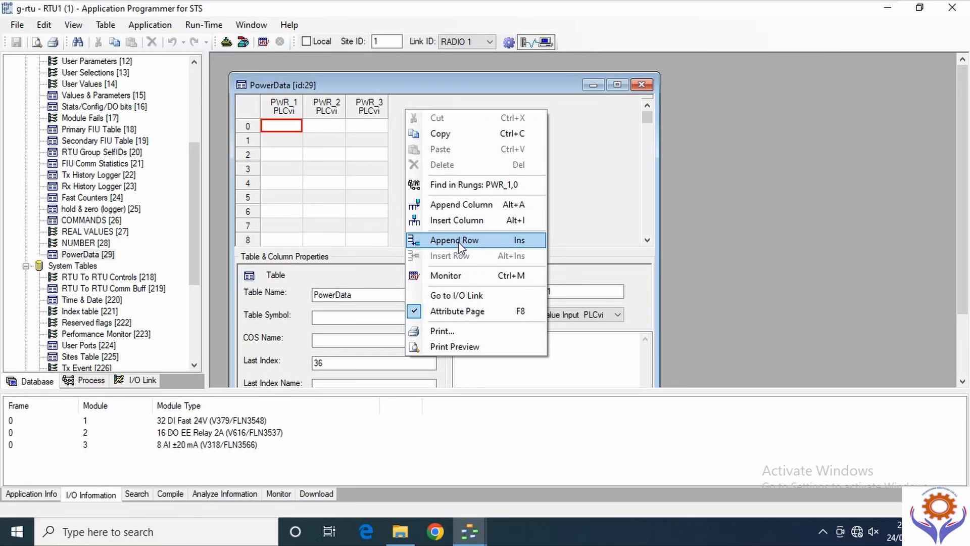
{"action": "left_click", "coordinate": [457, 208]}
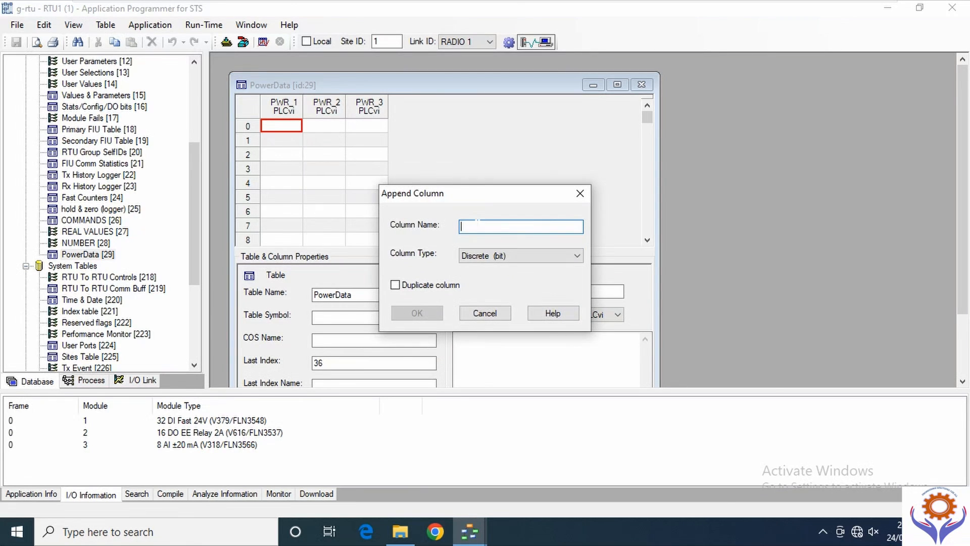
{"action": "type", "text": "PWR4"}
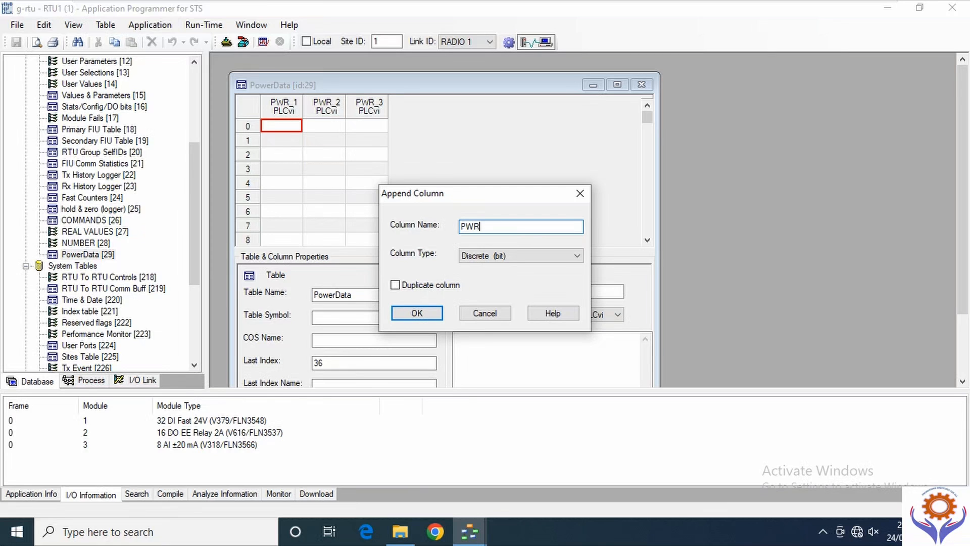
{"action": "left_click", "coordinate": [577, 257]}
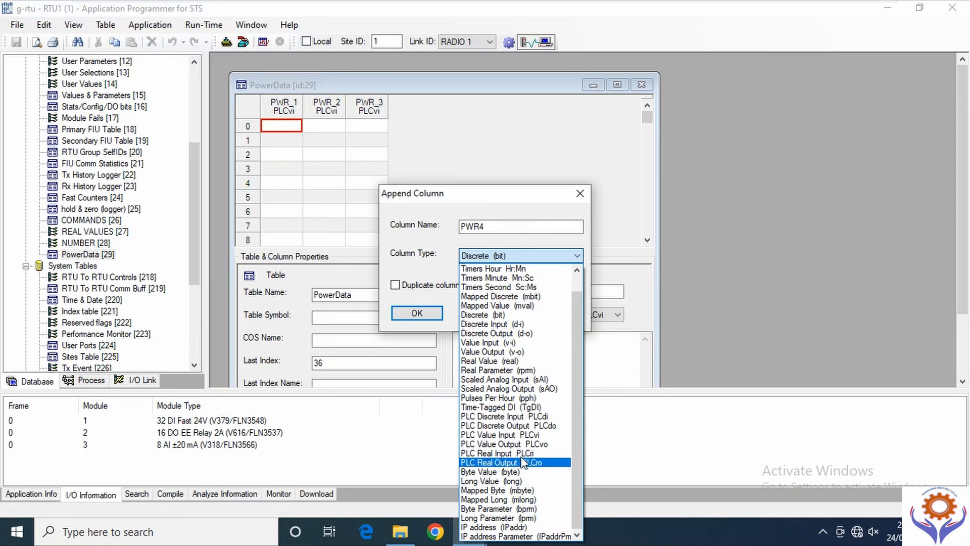
{"action": "left_click", "coordinate": [517, 438]}
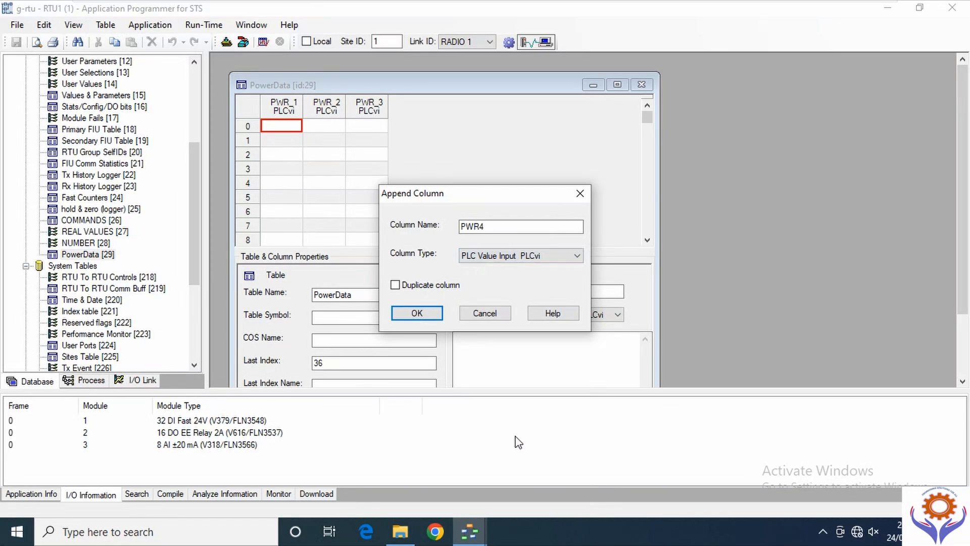
{"action": "left_click", "coordinate": [432, 314]}
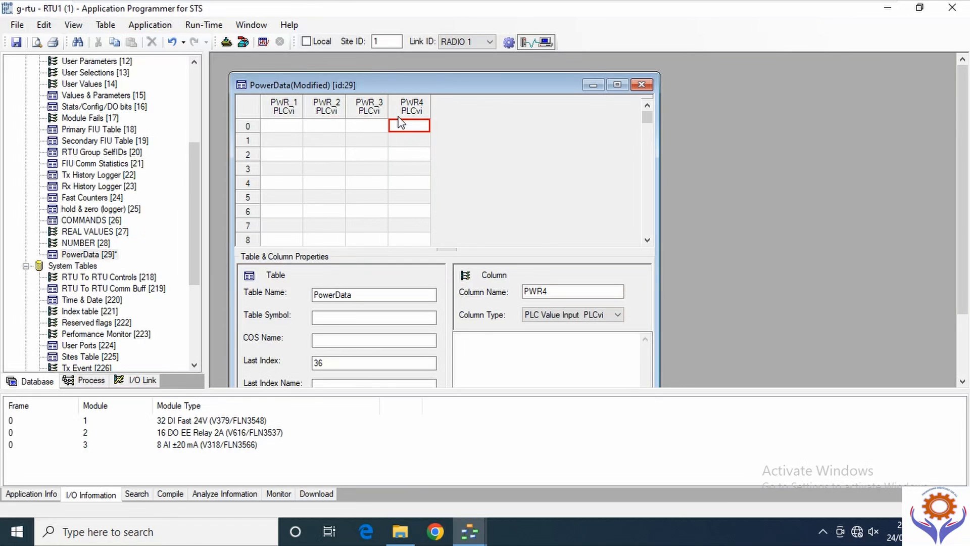
{"action": "left_click", "coordinate": [641, 86]}
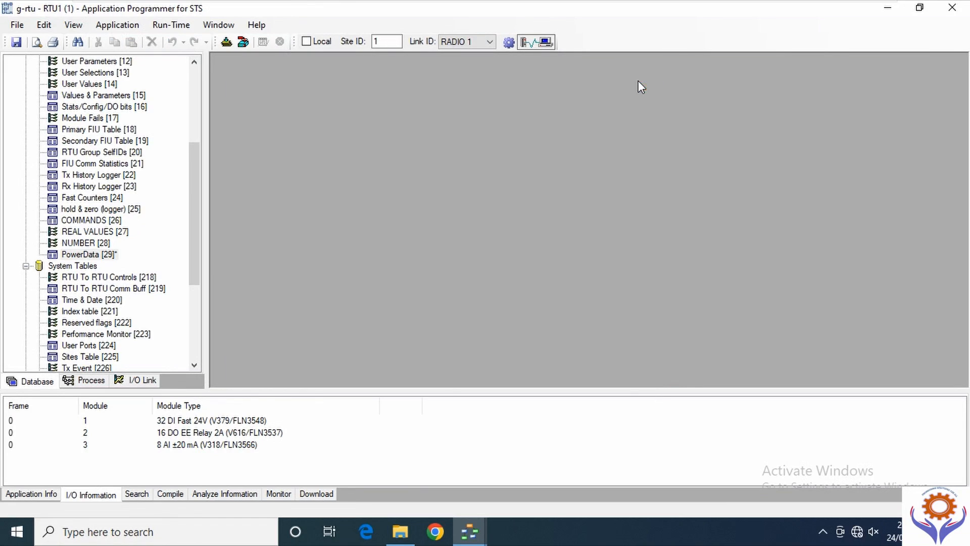
Open the PWR4 I/O link and set its PLC address to 1 and data type to Holding Register (fc3).
{"action": "left_click", "coordinate": [148, 381]}
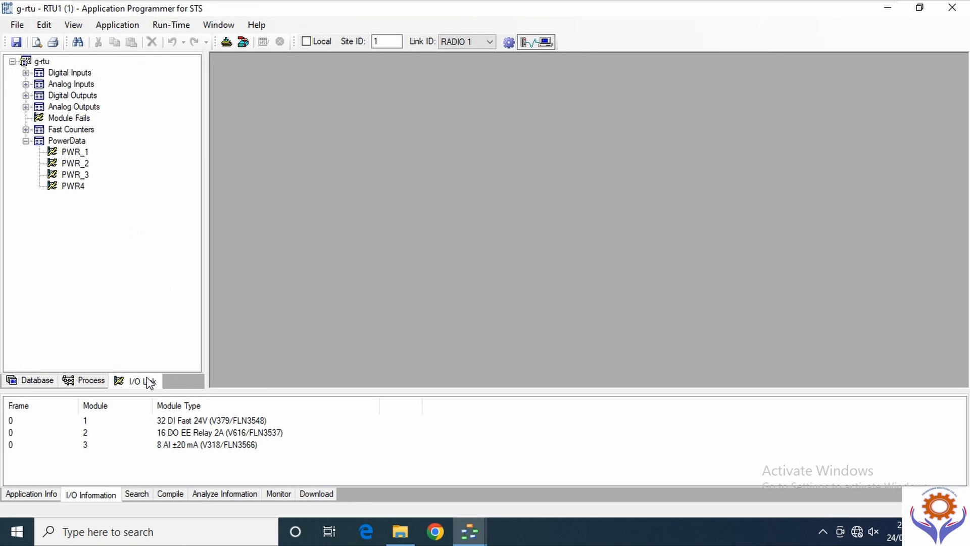
{"action": "double_click", "coordinate": [72, 187]}
{"action": "left_click", "coordinate": [624, 103]}
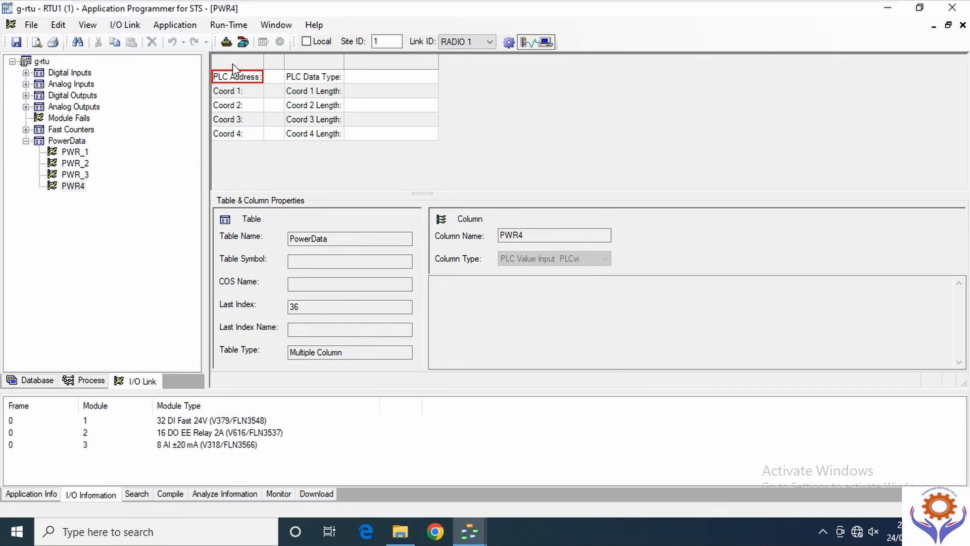
{"action": "left_click", "coordinate": [278, 76]}
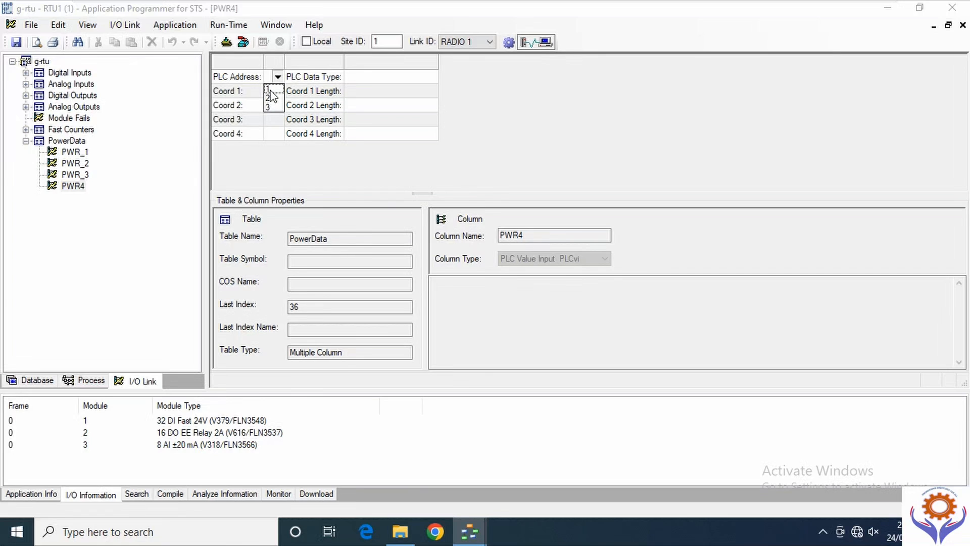
{"action": "left_click", "coordinate": [270, 91]}
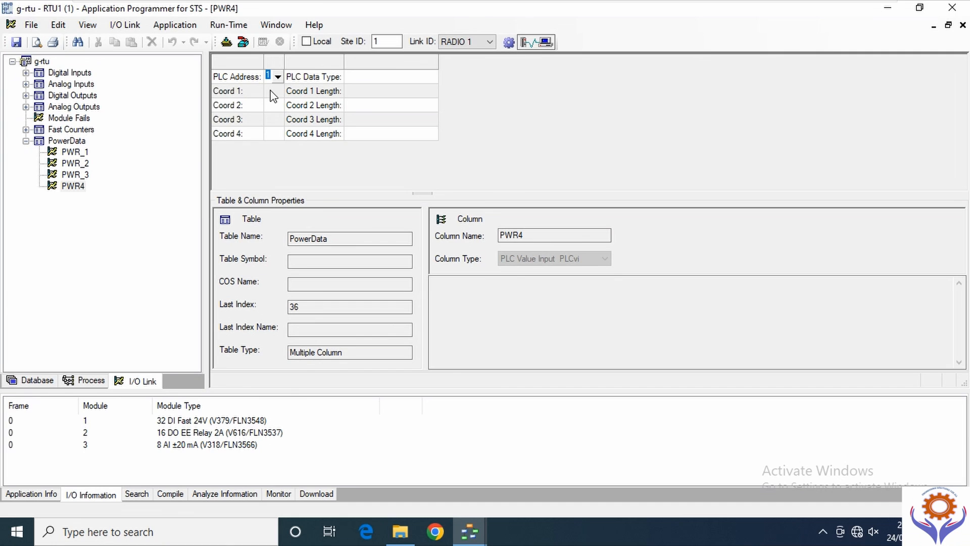
{"action": "left_click", "coordinate": [372, 79]}
{"action": "left_click", "coordinate": [432, 76]}
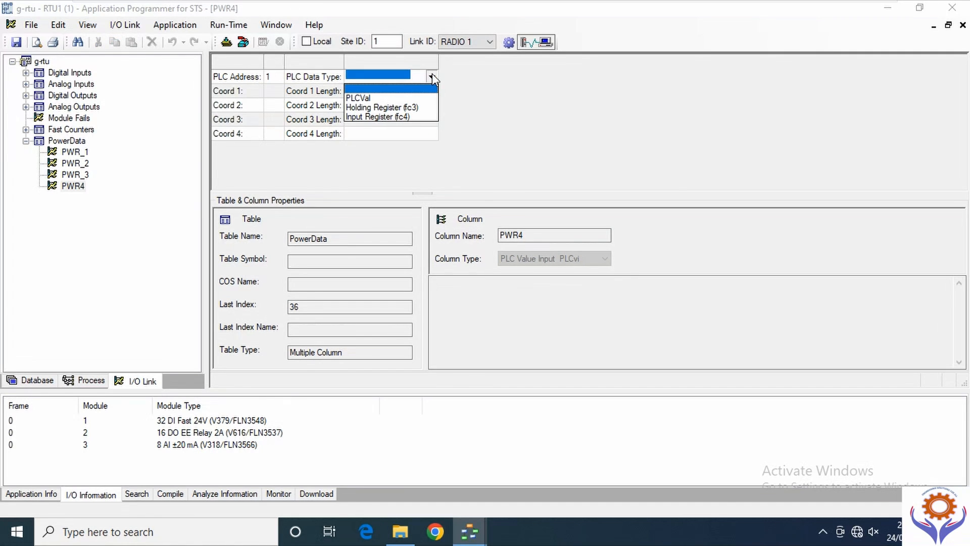
{"action": "left_click", "coordinate": [358, 109]}
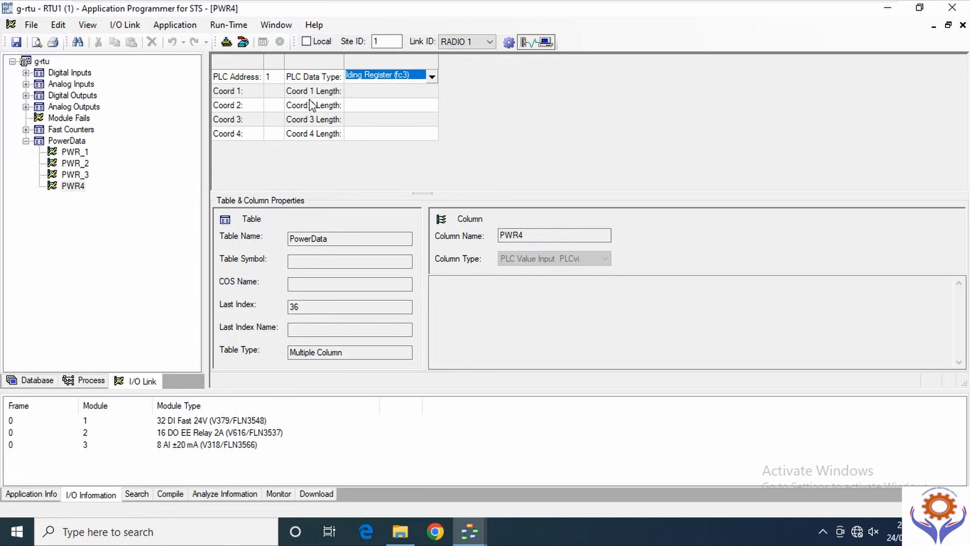
Set the PWR4 link's Coord 1 to 43 and its Coord 1 length to 2.
{"action": "left_click", "coordinate": [278, 95]}
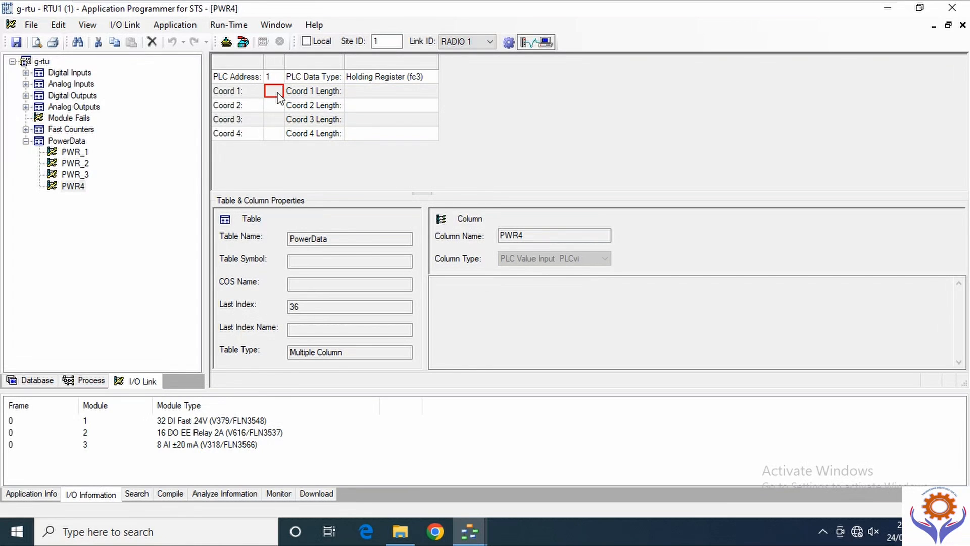
{"action": "double_click", "coordinate": [277, 93]}
{"action": "type", "text": "43"}
{"action": "left_click", "coordinate": [278, 94]}
{"action": "left_click", "coordinate": [384, 96]}
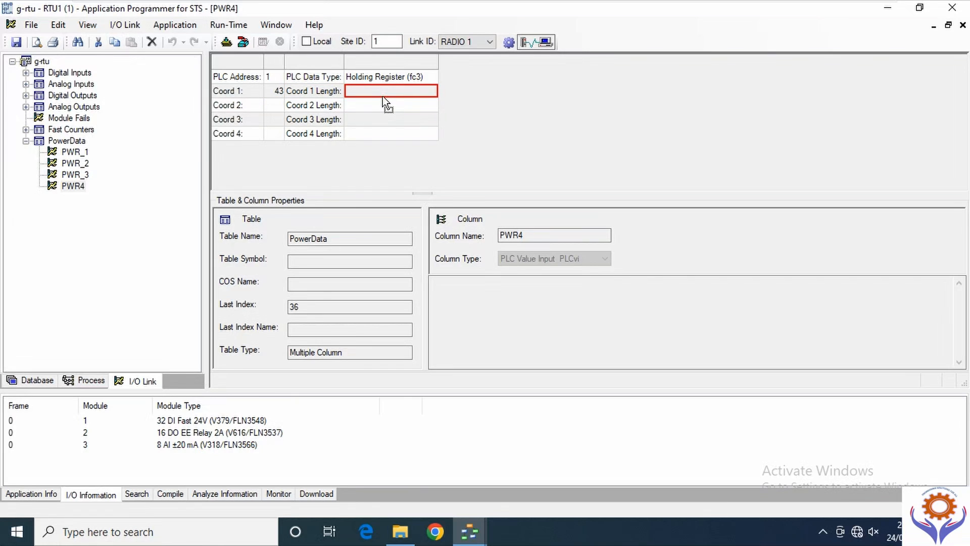
{"action": "type", "text": "2"}
{"action": "key", "text": "Return"}
Review the addressing of the PWR_1 I/O link and open the PowerData table to check its columns.
{"action": "left_click", "coordinate": [70, 152]}
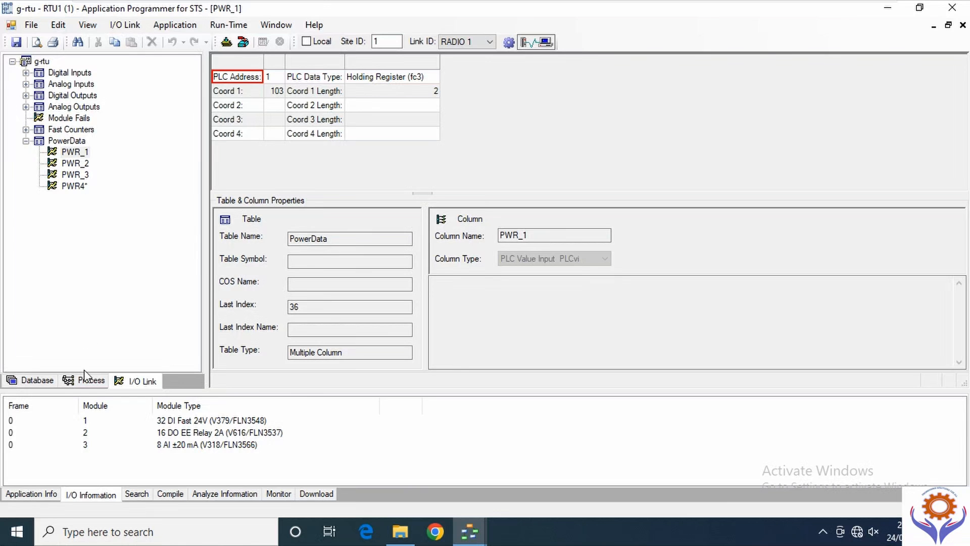
{"action": "left_click", "coordinate": [40, 378]}
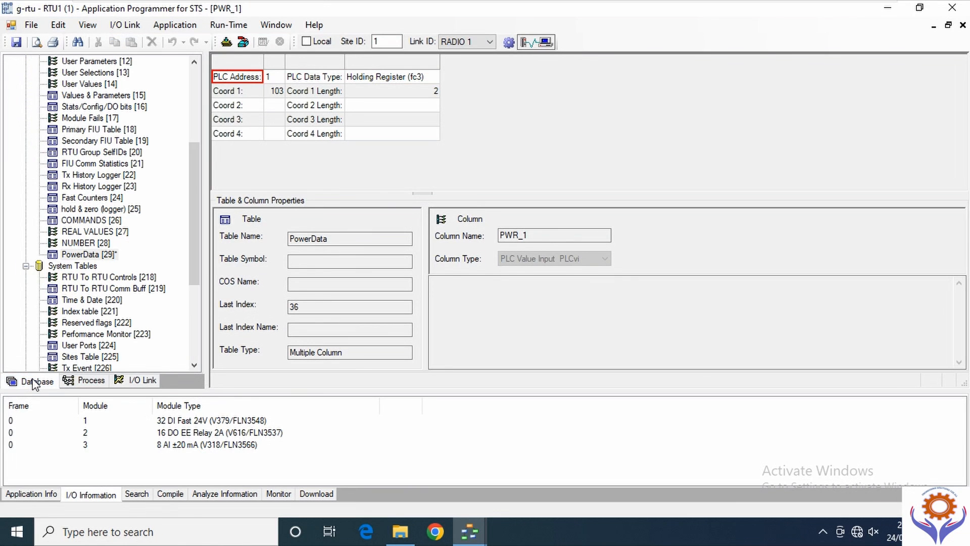
{"action": "left_click", "coordinate": [80, 255]}
{"action": "double_click", "coordinate": [80, 255]}
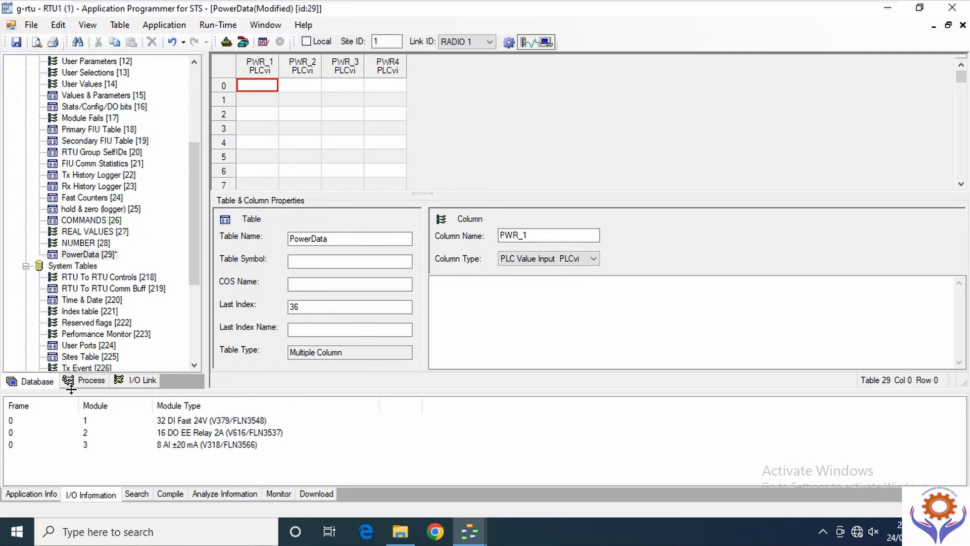
Find the PWRMTR SCAN ladder in the INPUT COPY process and open it.
{"action": "left_click", "coordinate": [93, 382]}
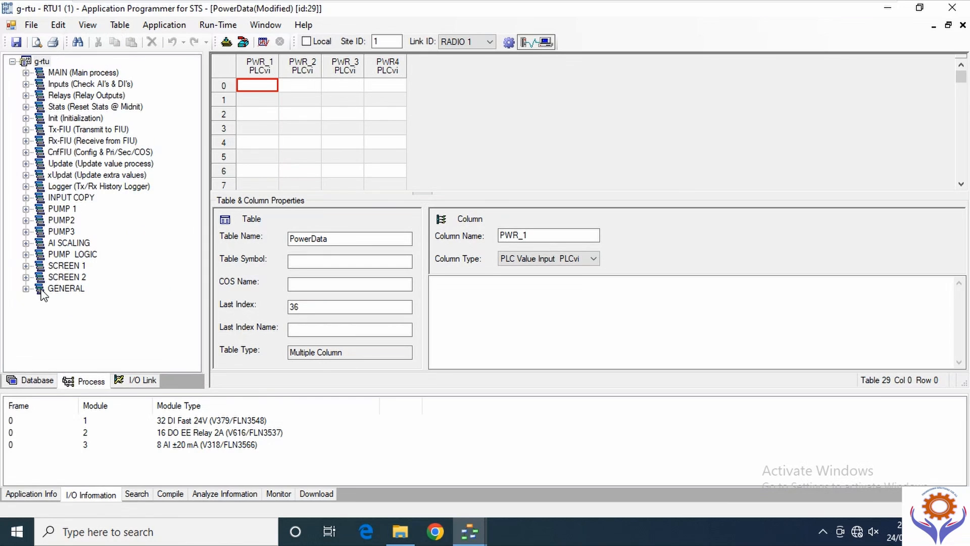
{"action": "left_click", "coordinate": [26, 255]}
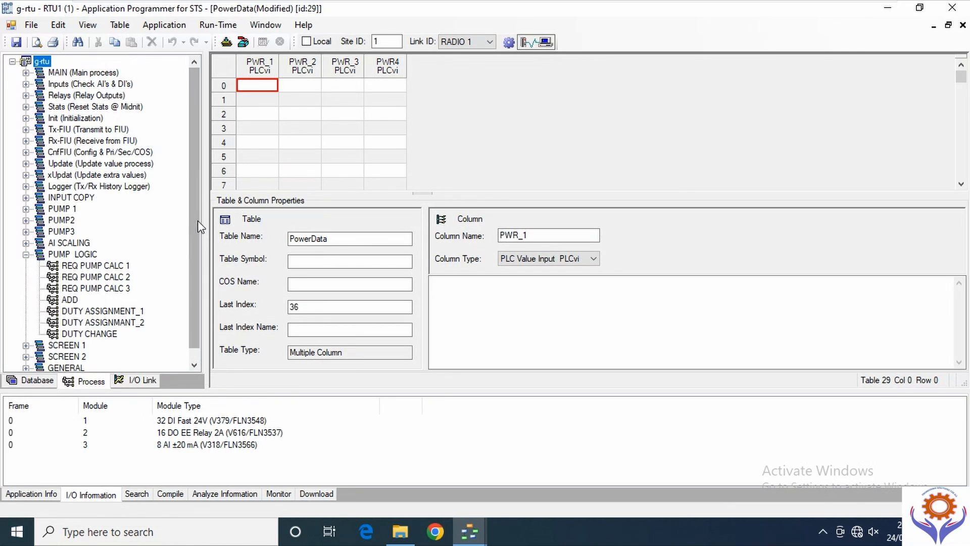
{"action": "left_click_drag", "start_coordinate": [196, 221], "coordinate": [192, 288]}
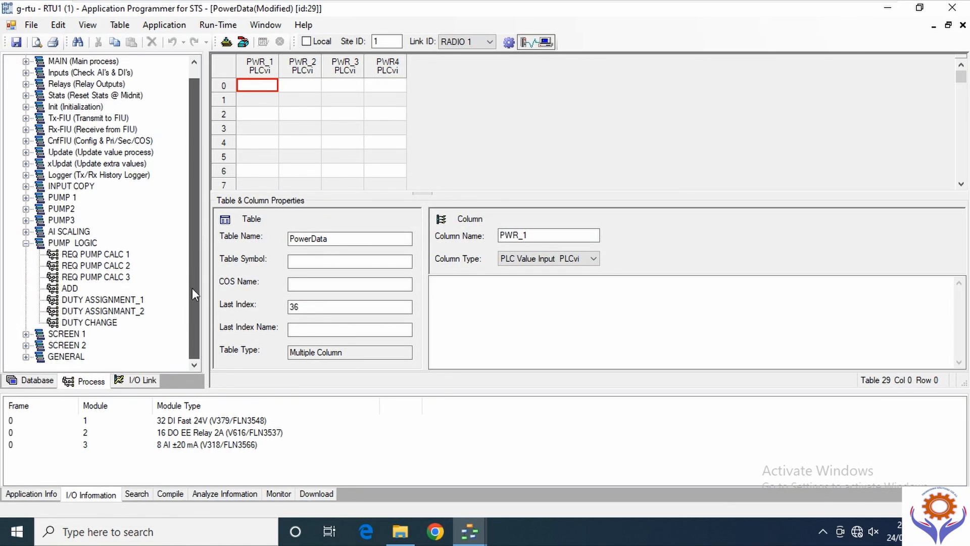
{"action": "left_click", "coordinate": [28, 357]}
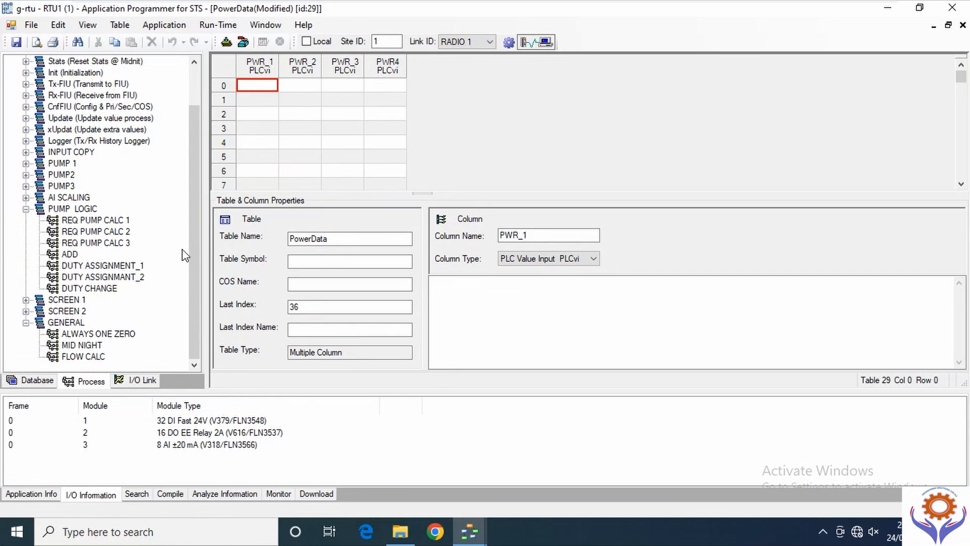
{"action": "left_click_drag", "start_coordinate": [192, 225], "coordinate": [193, 202]}
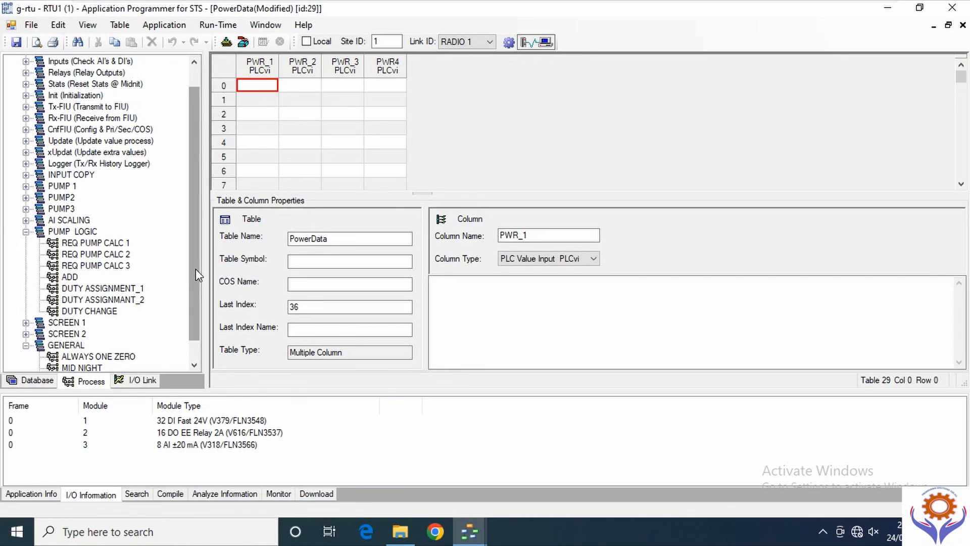
{"action": "left_click_drag", "start_coordinate": [195, 269], "coordinate": [196, 287]}
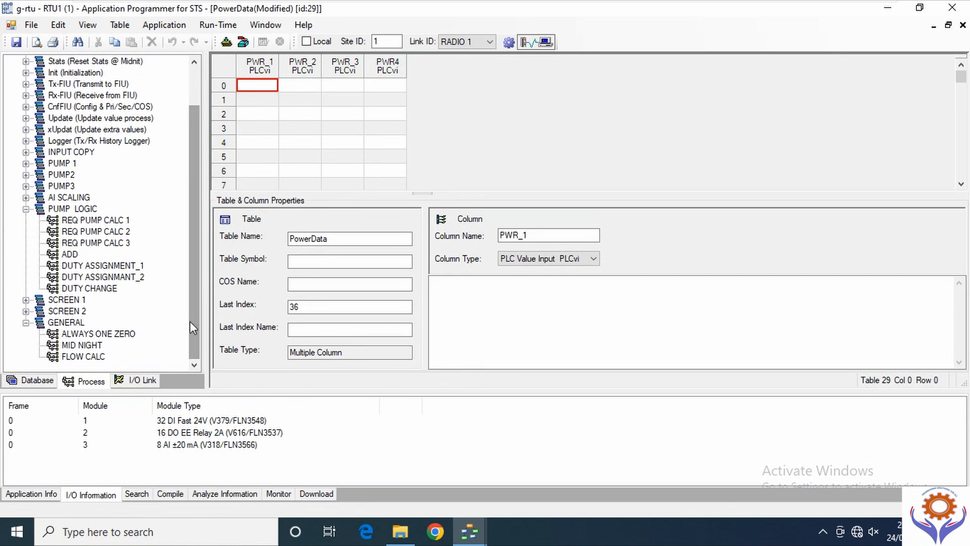
{"action": "left_click", "coordinate": [25, 153]}
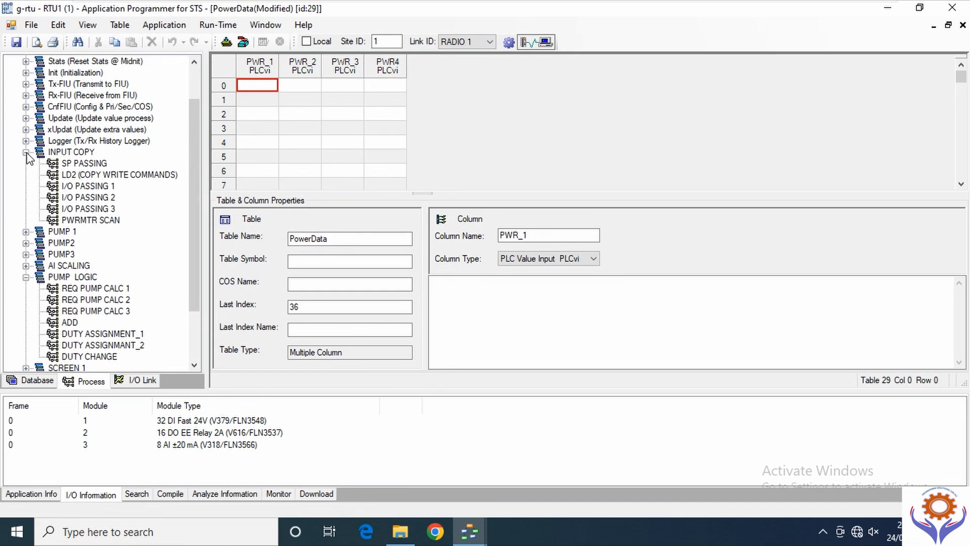
{"action": "double_click", "coordinate": [87, 221]}
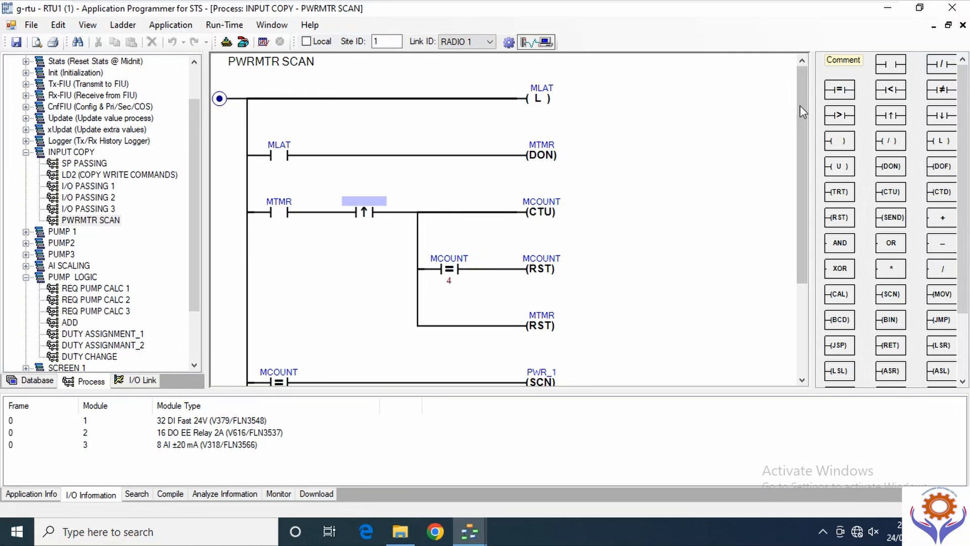
Duplicate the PWR_3 scan branch with its MCOUNT comparator and place the copy below the last branch.
{"action": "left_click_drag", "start_coordinate": [800, 107], "coordinate": [809, 253]}
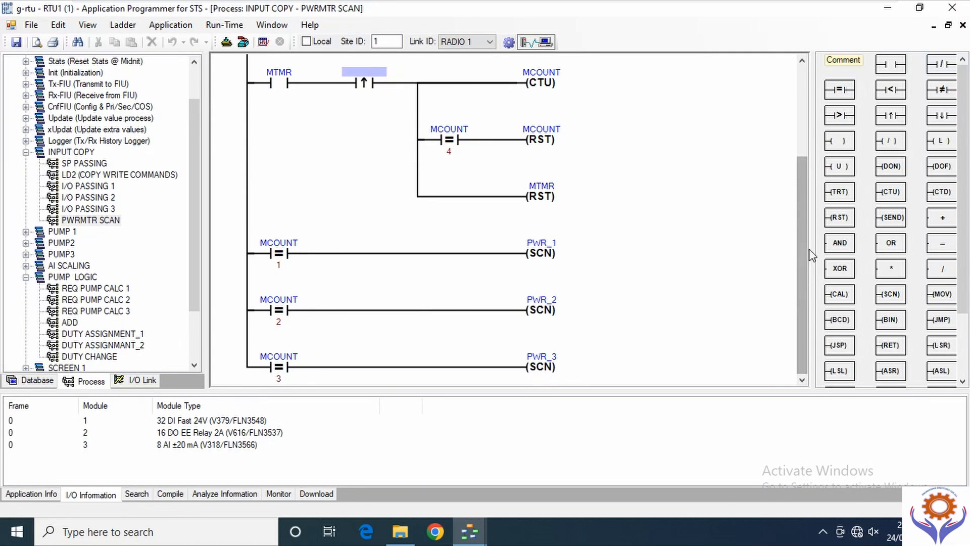
{"action": "left_click_drag", "start_coordinate": [613, 340], "coordinate": [200, 401]}
{"action": "mouse_move", "coordinate": [277, 380]}
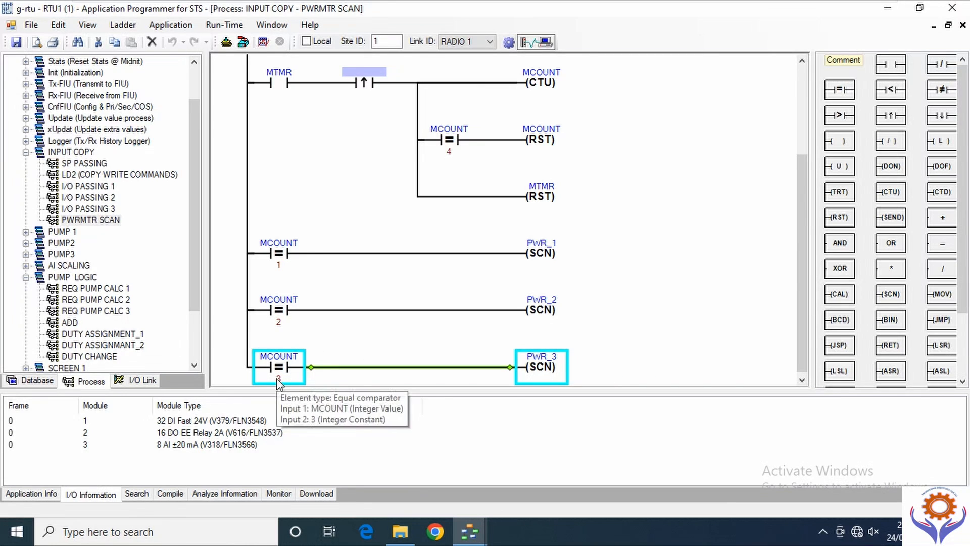
{"action": "scroll", "coordinate": [279, 375], "scroll_direction": "down", "scroll_amount": 3}
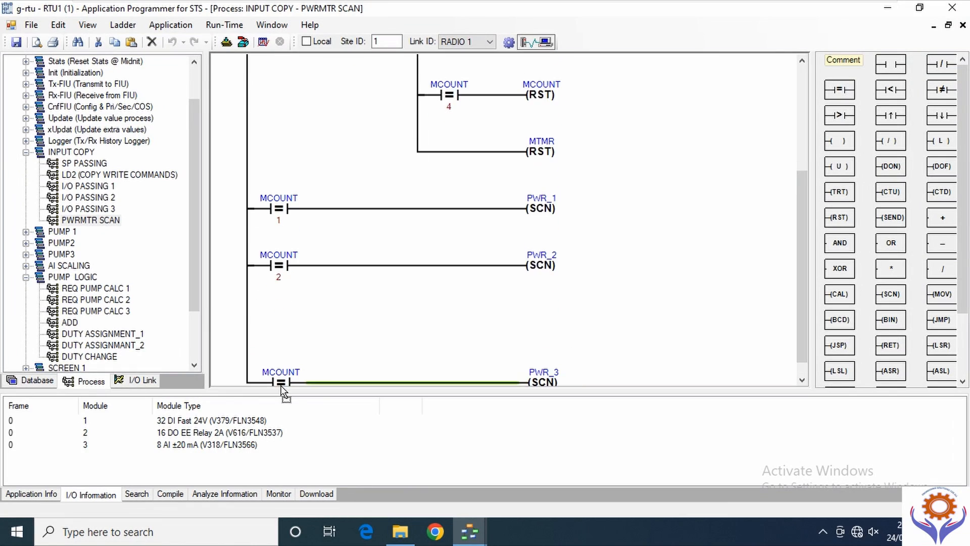
{"action": "left_click_drag", "start_coordinate": [279, 290], "coordinate": [279, 291]}
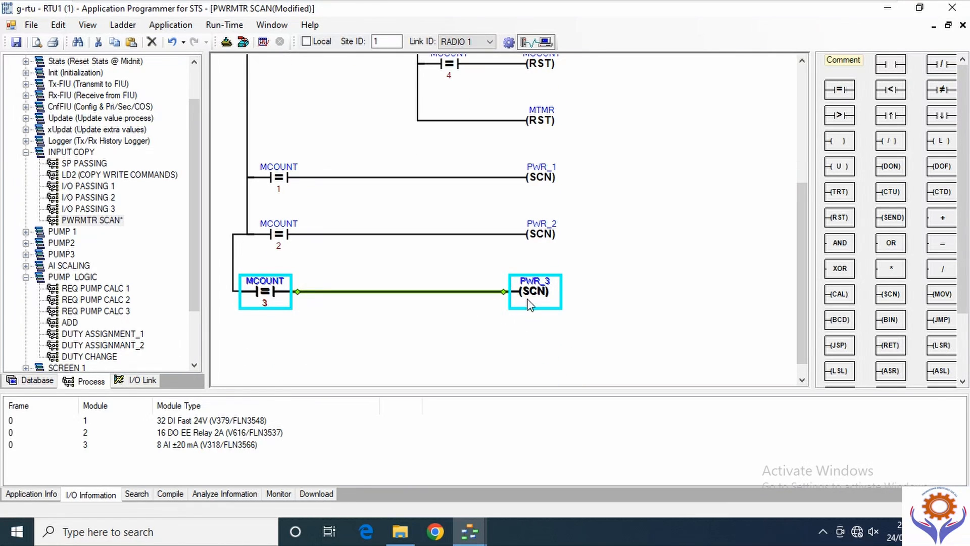
{"action": "left_click_drag", "start_coordinate": [528, 293], "coordinate": [528, 327]}
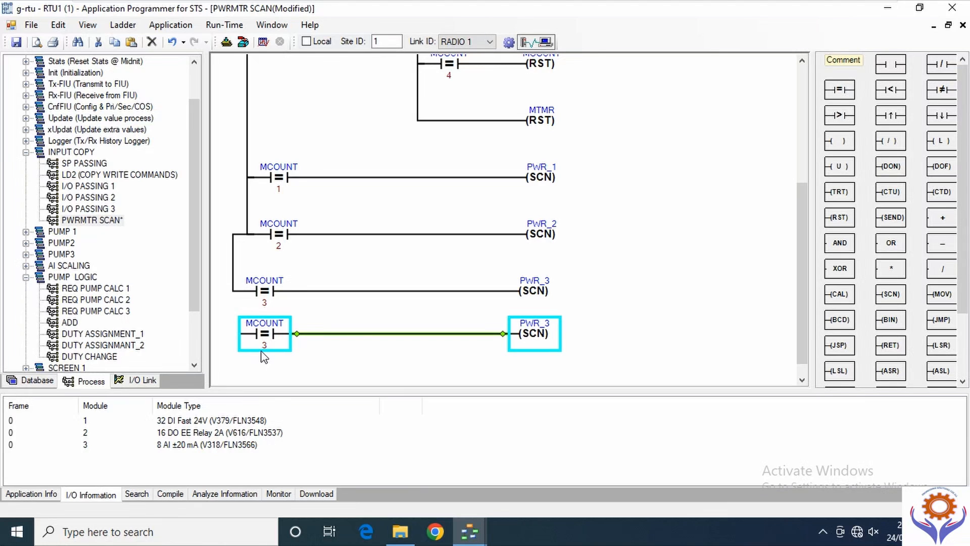
Set the MCOUNT comparison value of the copied branch to 4.
{"action": "double_click", "coordinate": [264, 346]}
{"action": "type", "text": "4"}
{"action": "key", "text": "Return"}
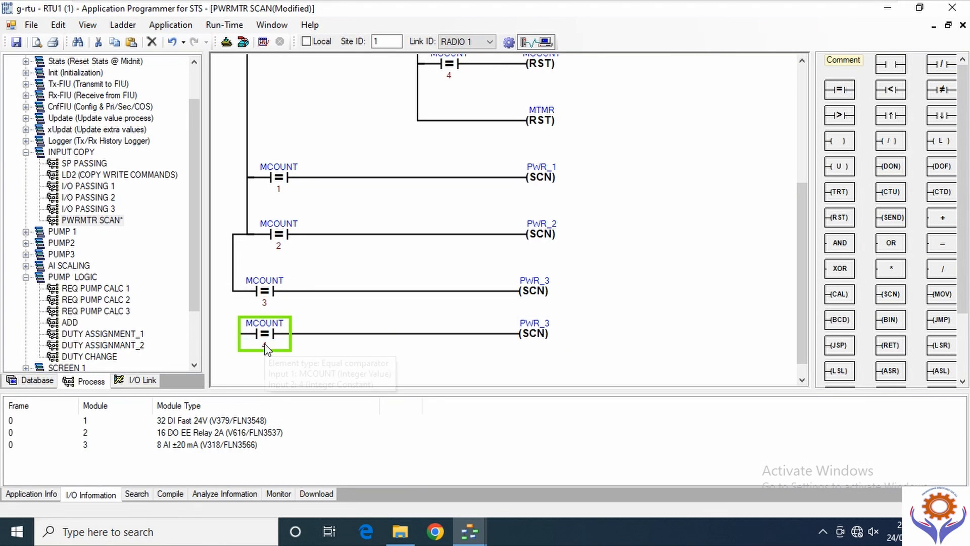
Try to assign the column PWR_4 to the copied branch's SCN output and cancel the edit.
{"action": "double_click", "coordinate": [533, 326]}
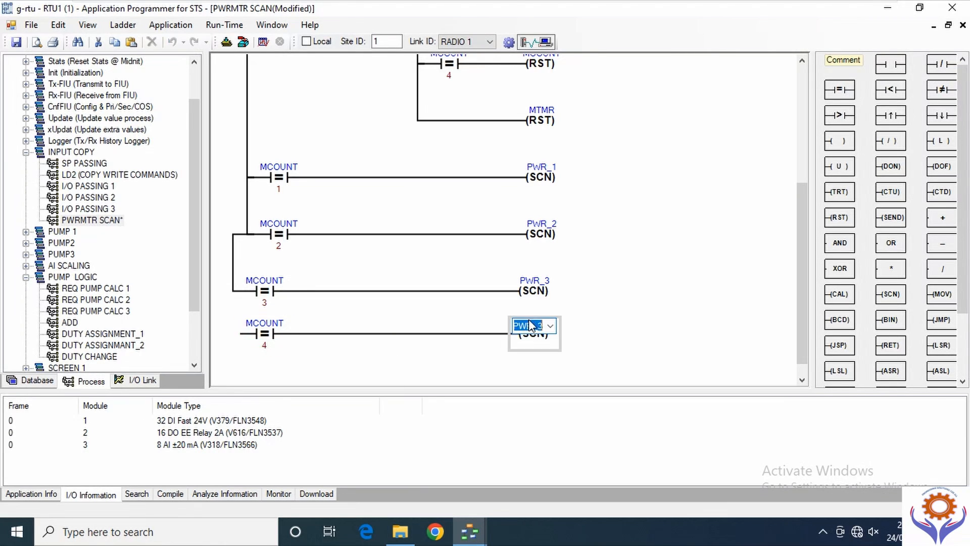
{"action": "left_click", "coordinate": [540, 325]}
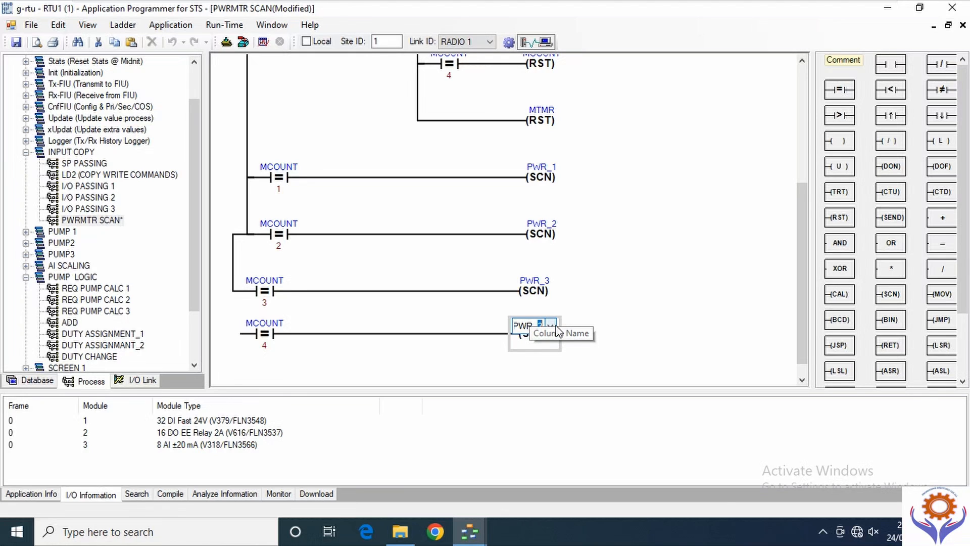
{"action": "type", "text": "4"}
{"action": "key", "text": "Return"}
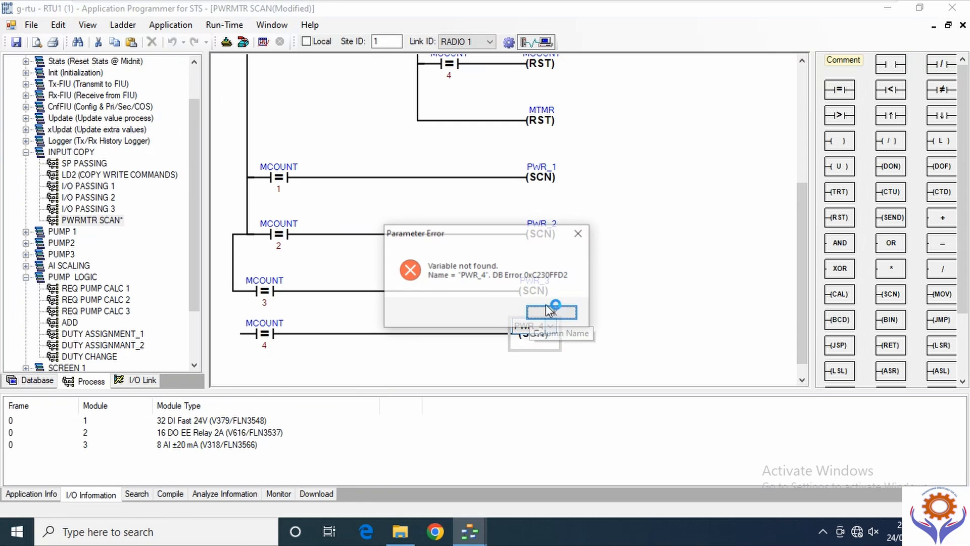
{"action": "left_click", "coordinate": [552, 314]}
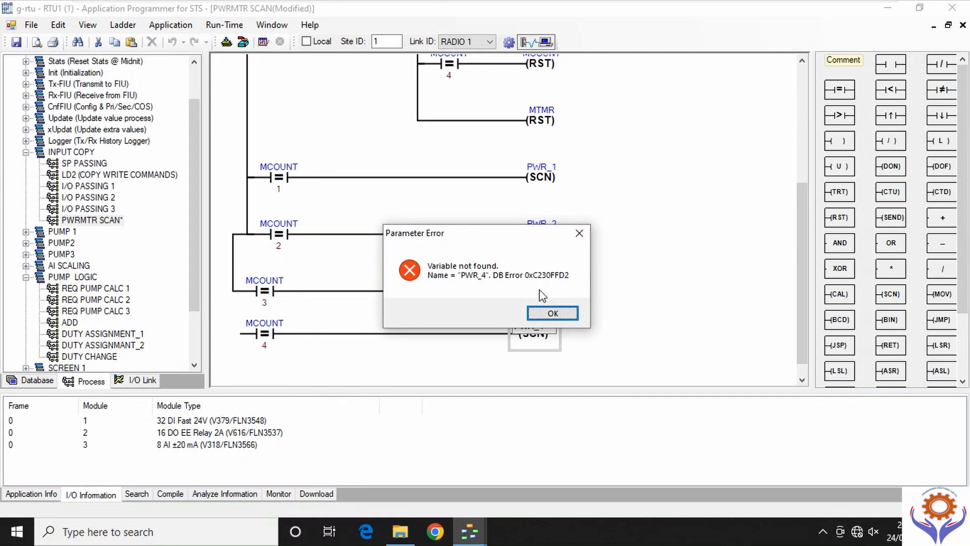
{"action": "left_click", "coordinate": [555, 310]}
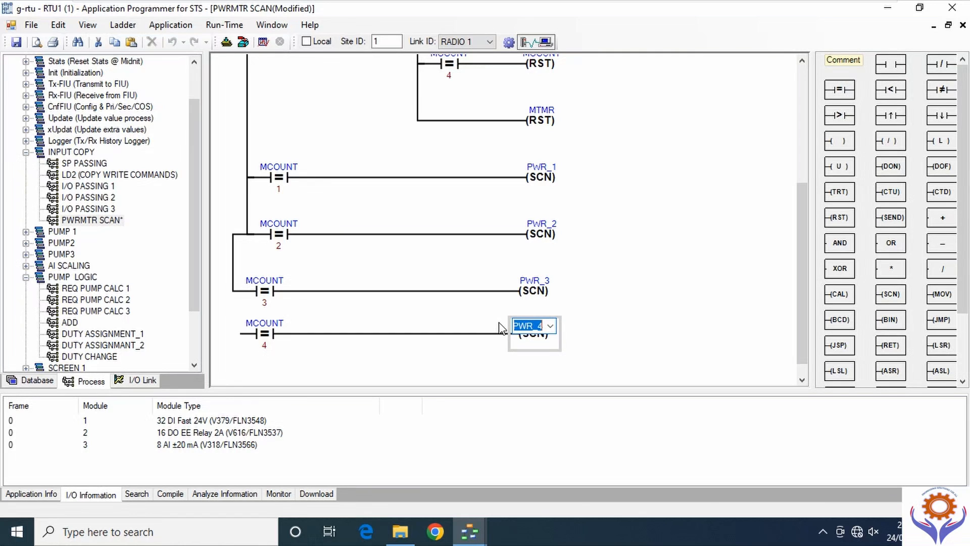
{"action": "key", "text": "Escape"}
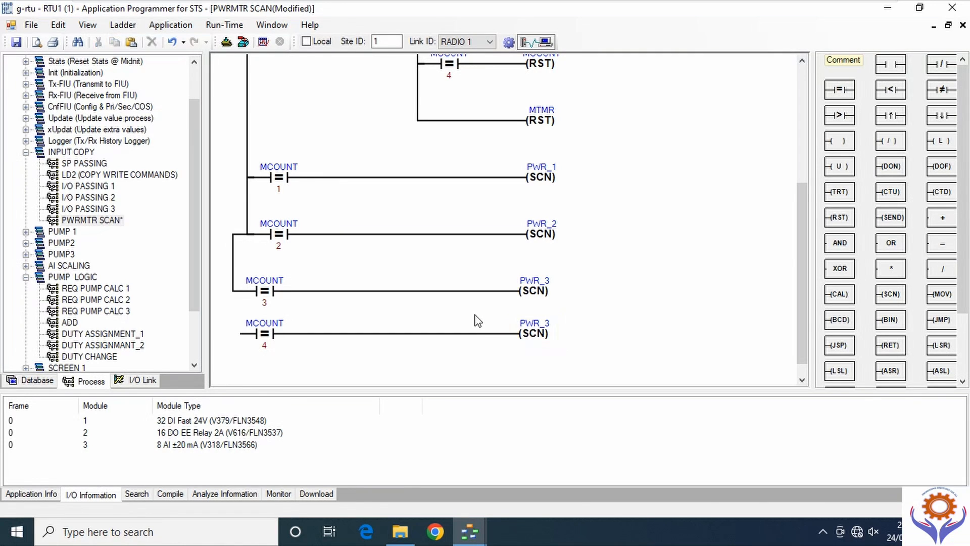
Check the exact name of the fourth column in the PowerData table and return to the ladder.
{"action": "left_click", "coordinate": [40, 382]}
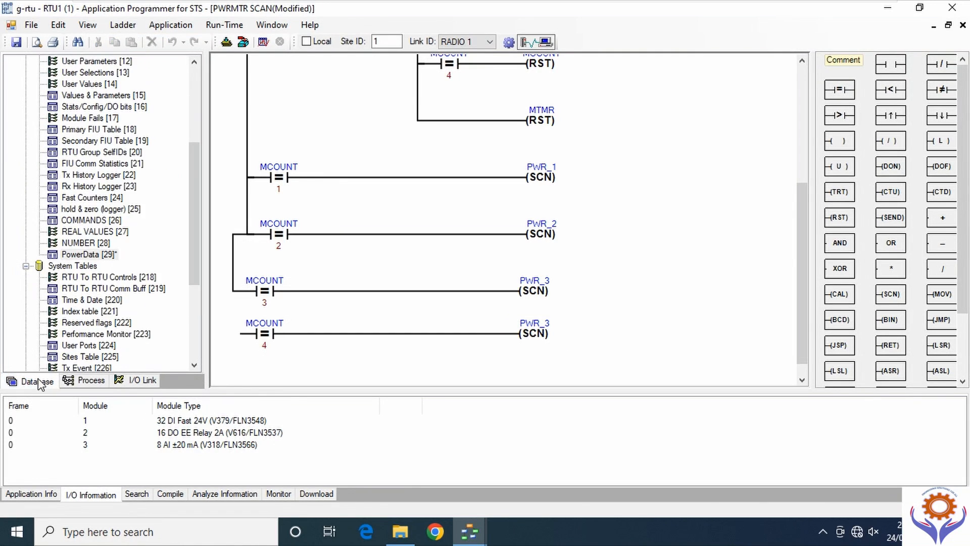
{"action": "double_click", "coordinate": [65, 257]}
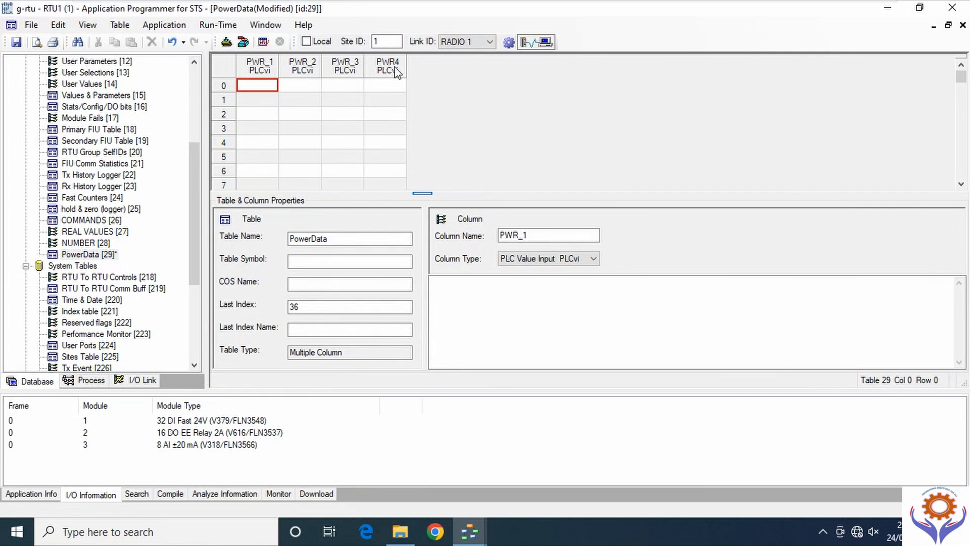
{"action": "left_click", "coordinate": [963, 25]}
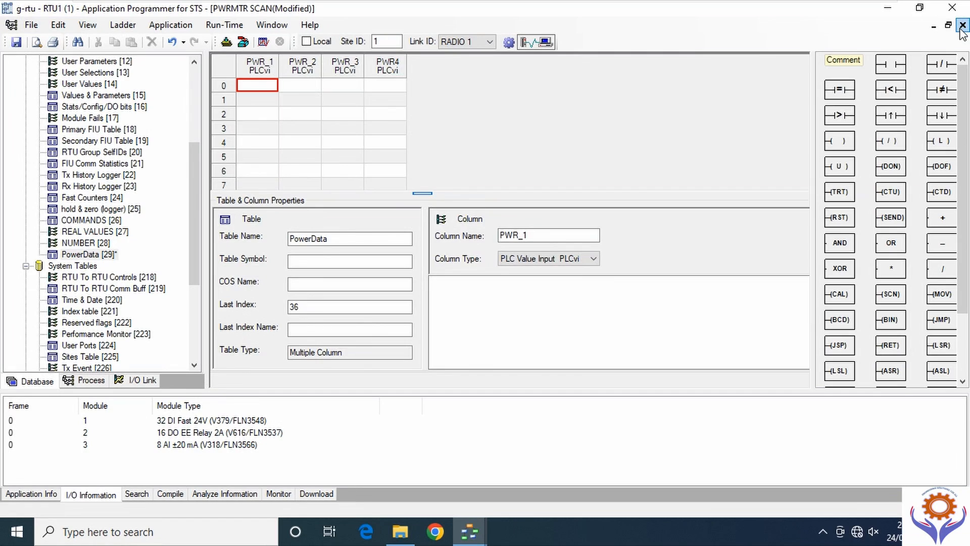
Assign PWR4 to the copied branch's SCN output and connect the branch to the vertical line above it.
{"action": "double_click", "coordinate": [541, 338]}
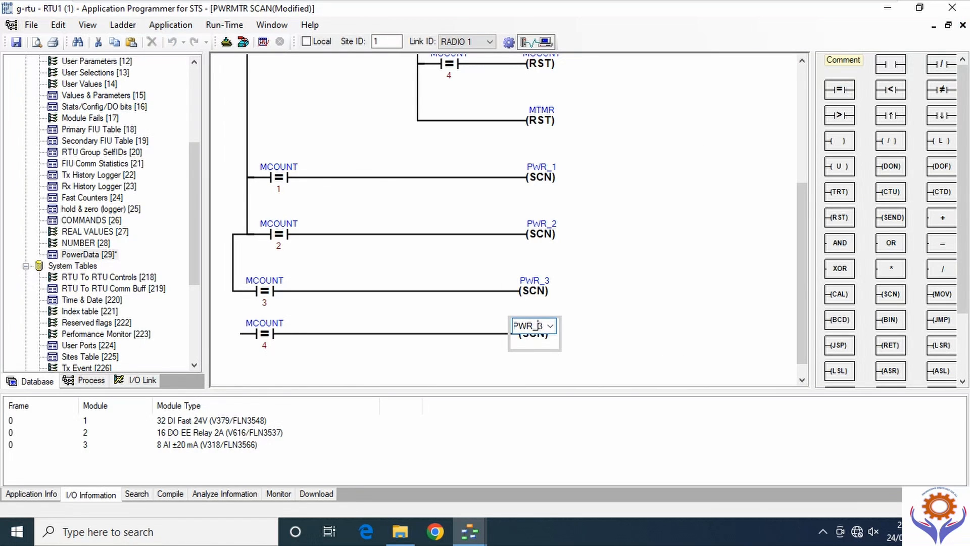
{"action": "type", "text": "4"}
{"action": "key", "text": "Return"}
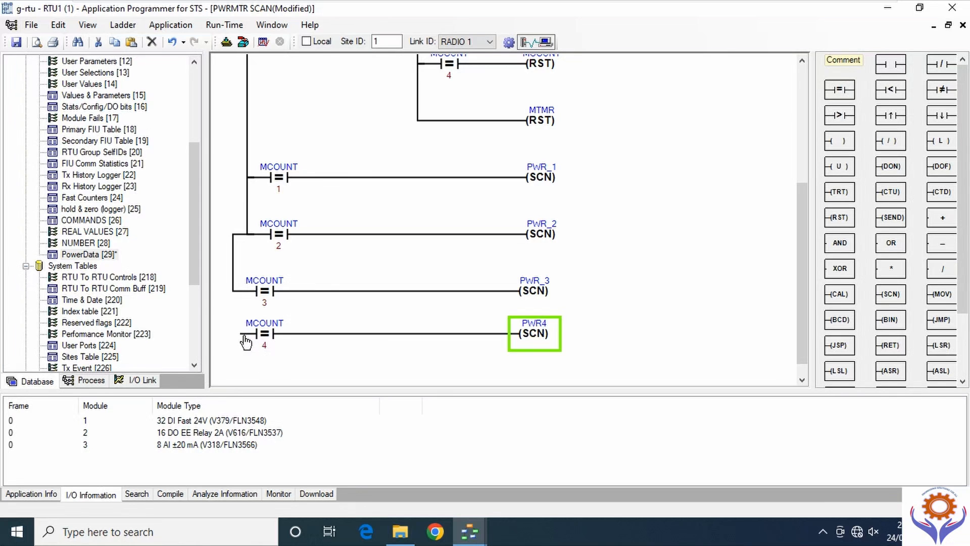
{"action": "left_click_drag", "start_coordinate": [242, 340], "coordinate": [234, 313]}
Set the comparison value of the comparator that resets MCOUNT to 5.
{"action": "left_click_drag", "start_coordinate": [800, 318], "coordinate": [796, 229]}
{"action": "left_click_drag", "start_coordinate": [796, 236], "coordinate": [496, 254]}
{"action": "double_click", "coordinate": [449, 234]}
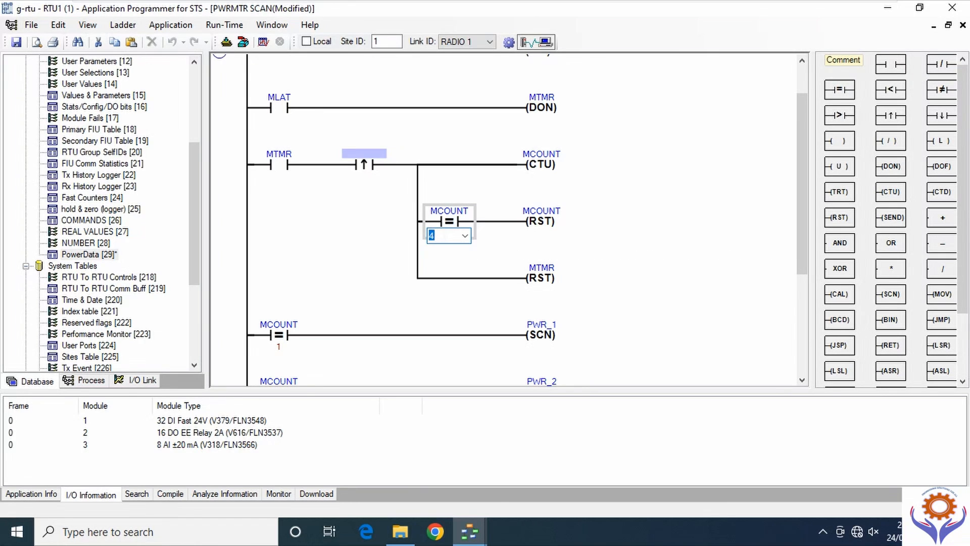
{"action": "key", "text": "Return"}
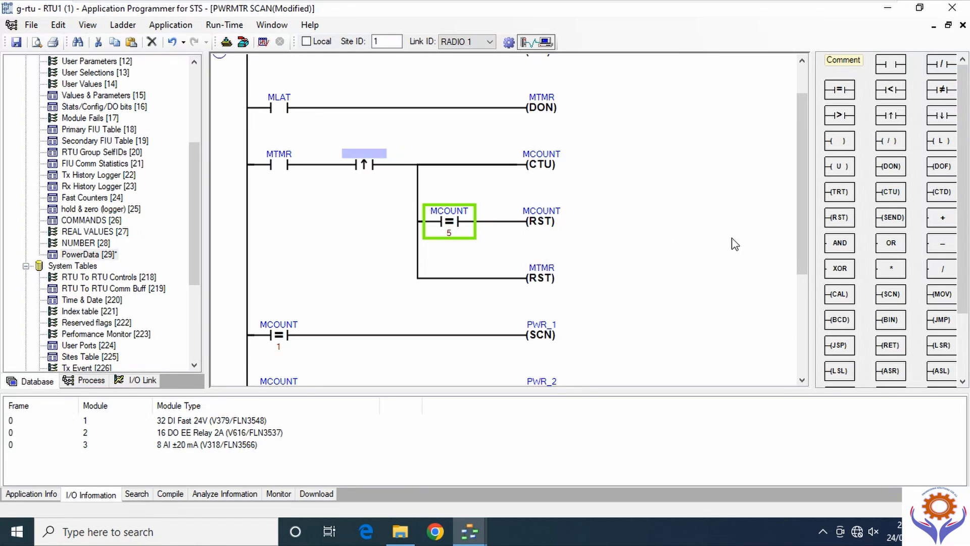
{"action": "left_click", "coordinate": [736, 244]}
Normalize the rung so the PWR_3 and PWR4 scan branches align with the others.
{"action": "left_click_drag", "start_coordinate": [802, 221], "coordinate": [815, 360]}
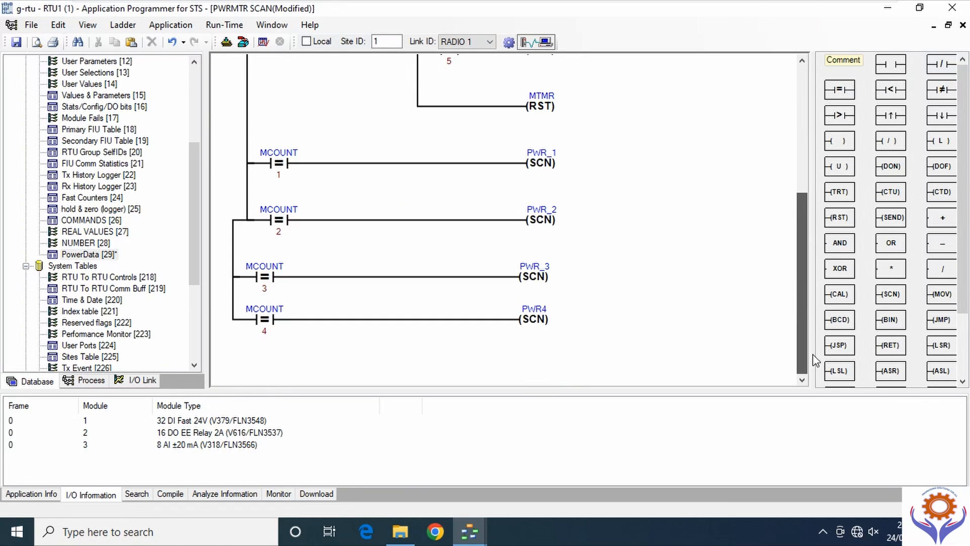
{"action": "left_click", "coordinate": [163, 28]}
{"action": "mouse_move", "coordinate": [141, 28]}
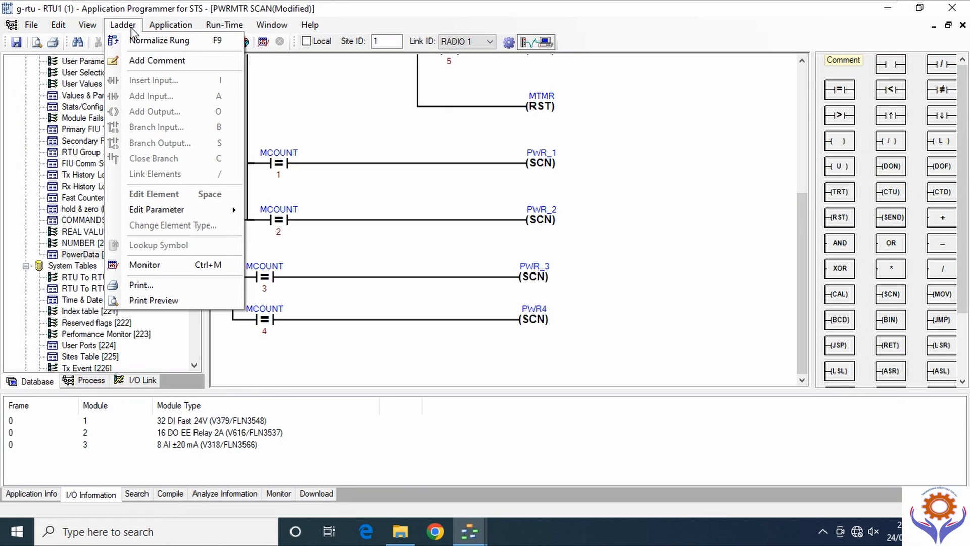
{"action": "left_click", "coordinate": [145, 45]}
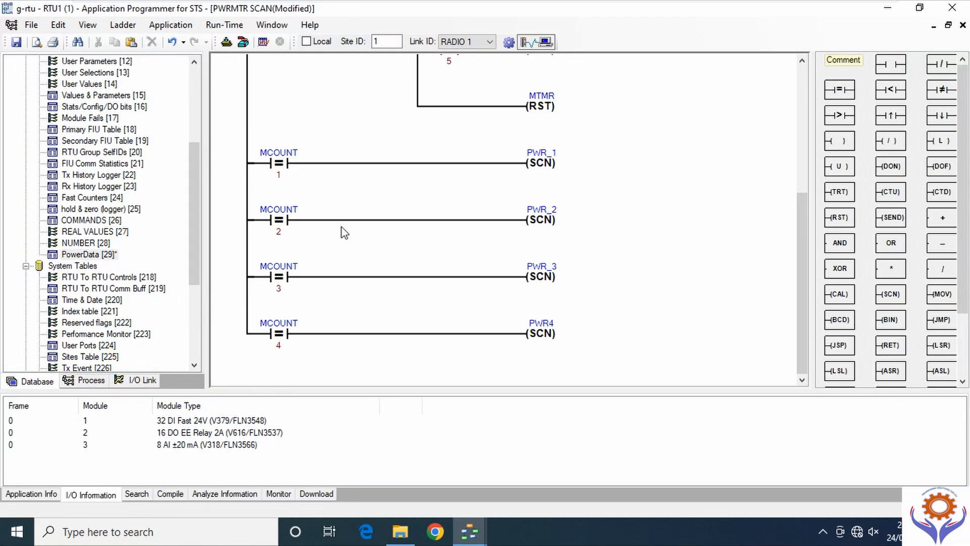
Save the RTU1 application and look over its database tables and process ladders.
{"action": "left_click", "coordinate": [16, 42]}
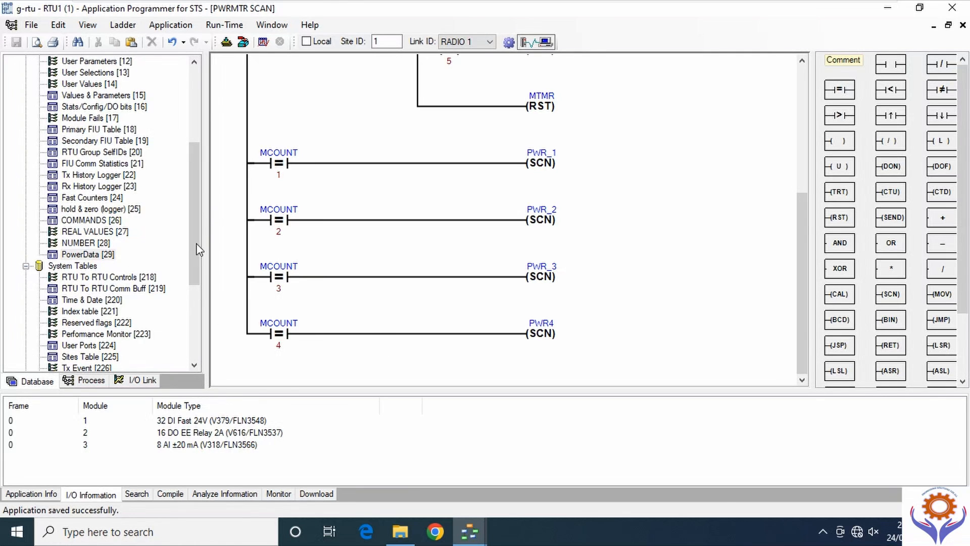
{"action": "left_click_drag", "start_coordinate": [193, 247], "coordinate": [196, 327]}
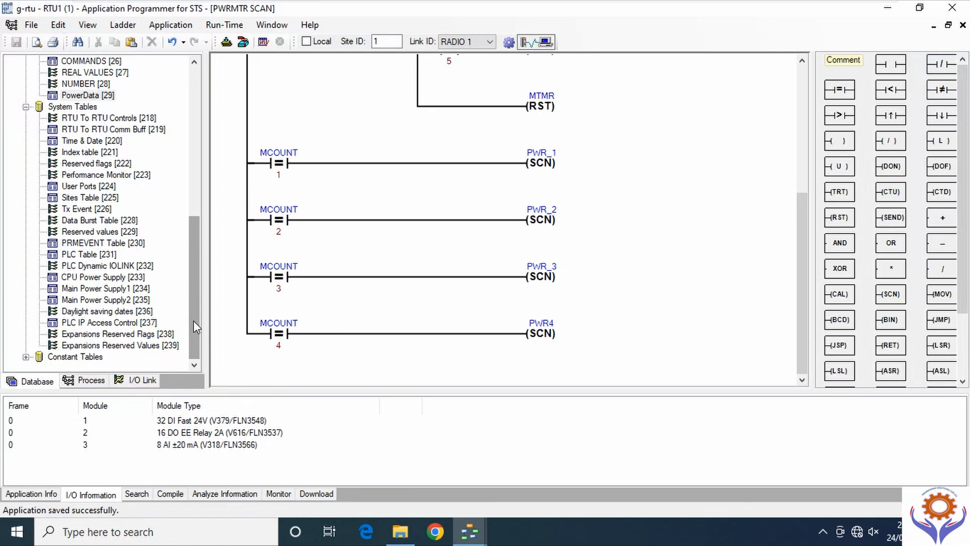
{"action": "left_click", "coordinate": [101, 382]}
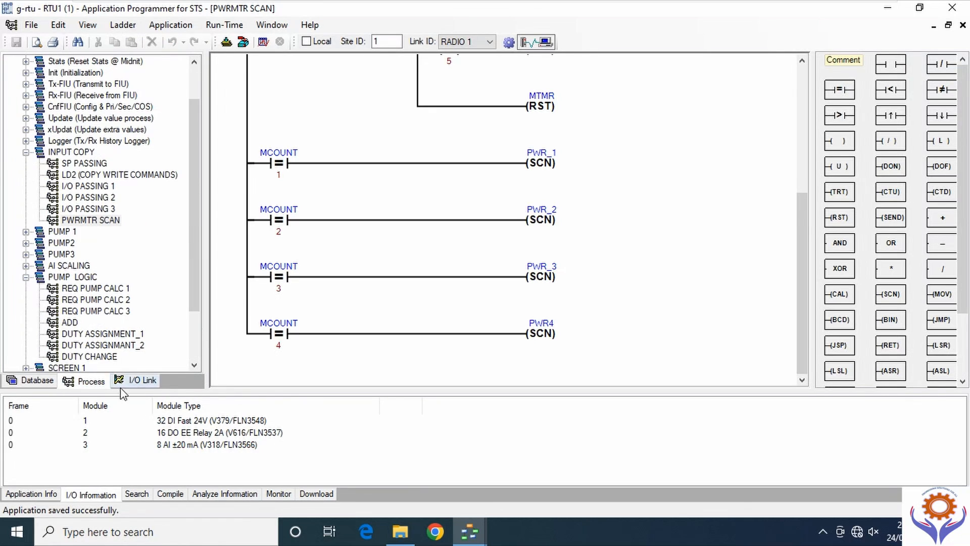
{"action": "left_click_drag", "start_coordinate": [192, 202], "coordinate": [194, 282]}
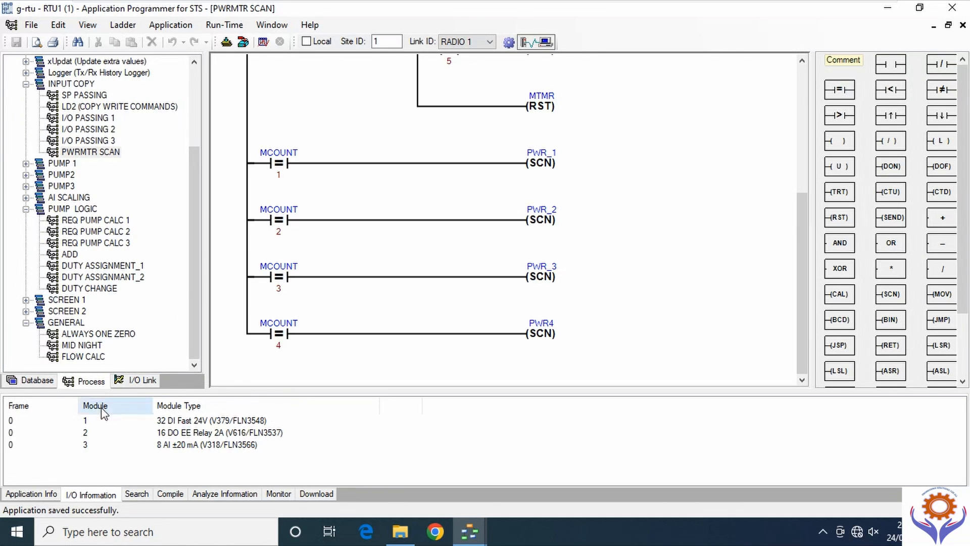
Review the PowerData table's columns in the RTU1 database and close the RTU1 application.
{"action": "left_click", "coordinate": [31, 383]}
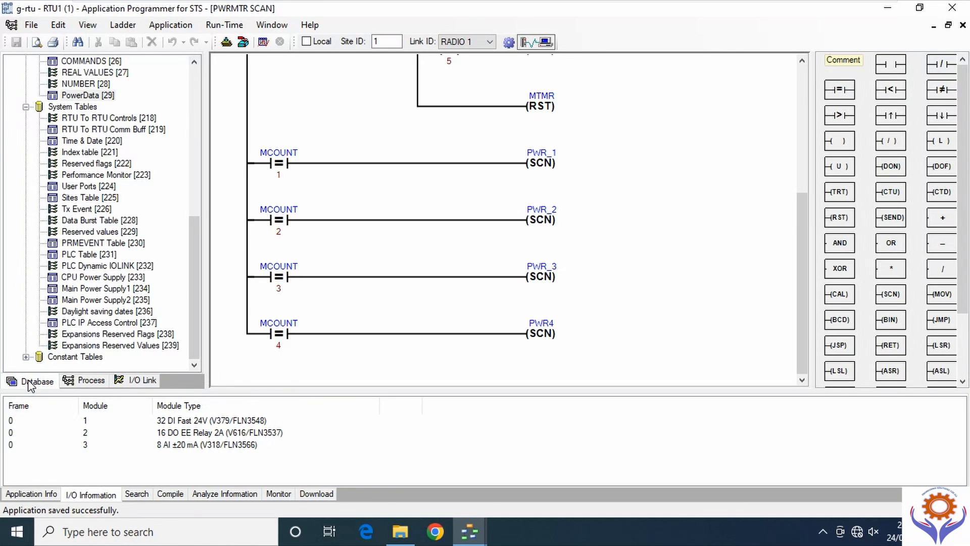
{"action": "double_click", "coordinate": [95, 96]}
{"action": "right_click", "coordinate": [95, 96]}
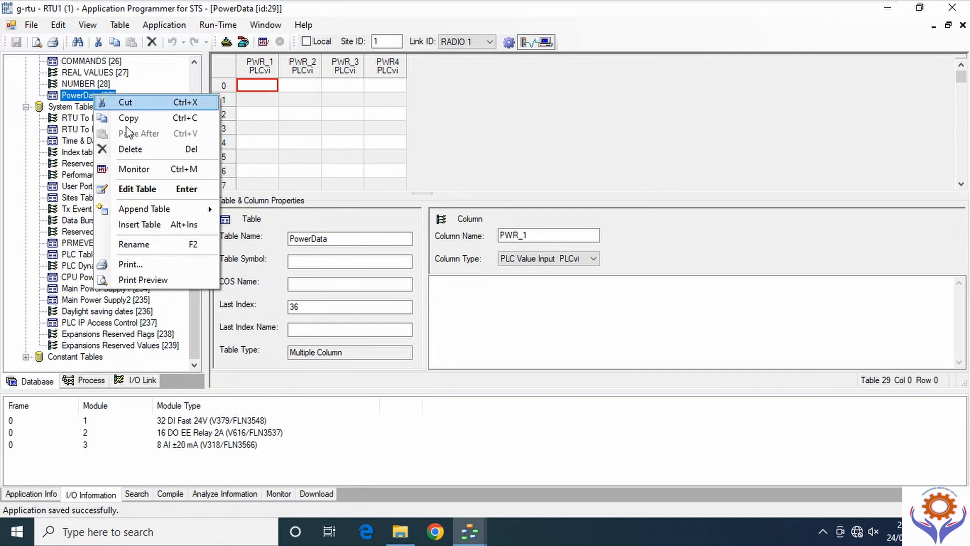
{"action": "left_click", "coordinate": [493, 94]}
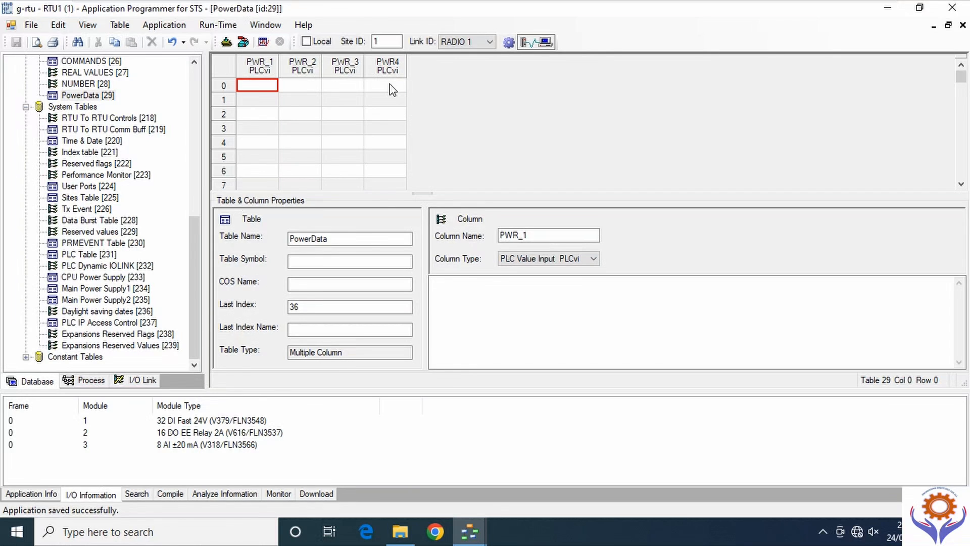
{"action": "scroll", "coordinate": [195, 253], "scroll_direction": "up", "scroll_amount": 2}
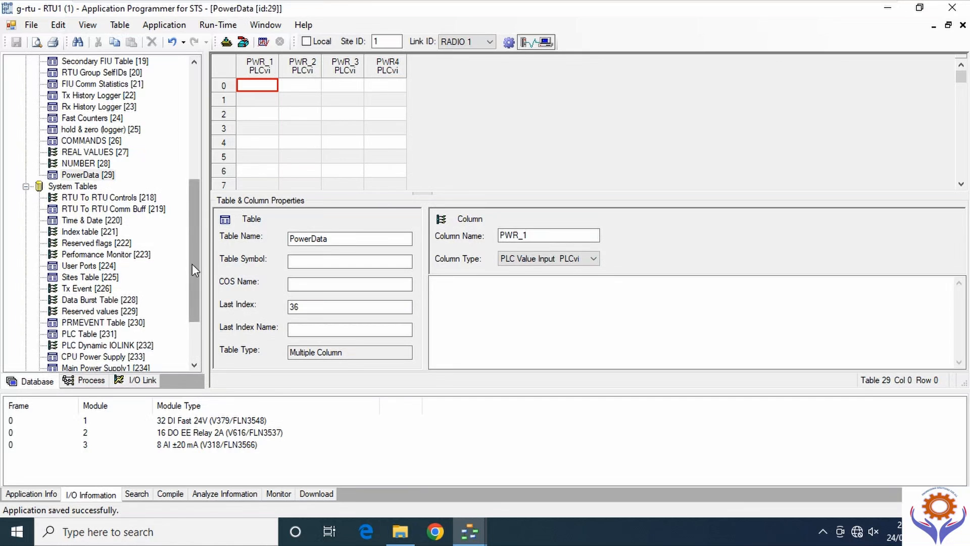
{"action": "left_click_drag", "start_coordinate": [192, 264], "coordinate": [193, 115]}
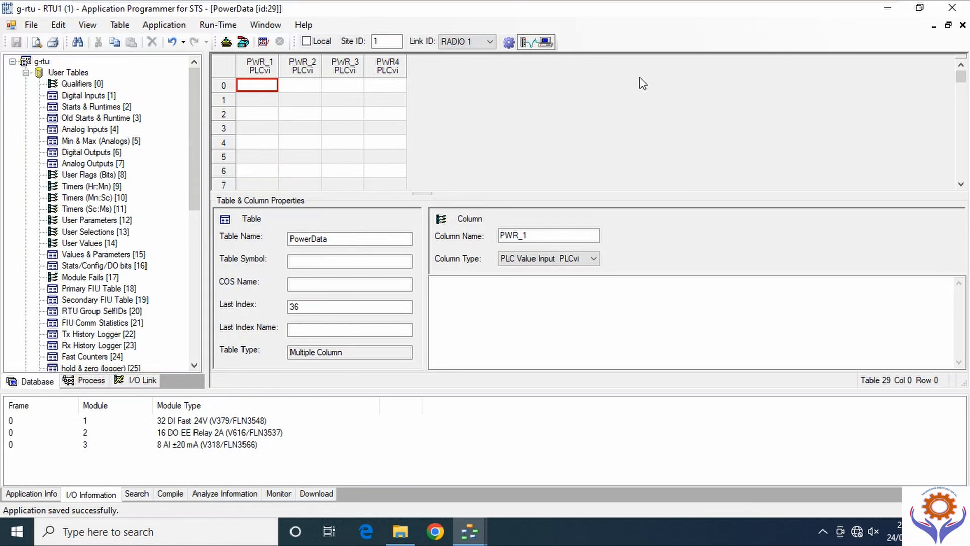
{"action": "left_click", "coordinate": [953, 8]}
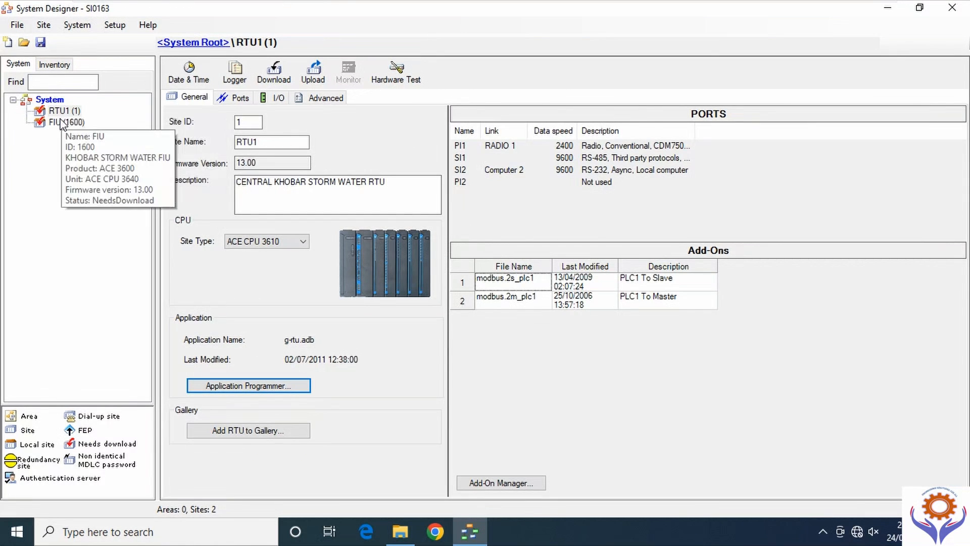
Inspect the FIU (1600) site's ETH1 port settings, including its media options, self IP address and supported protocols, leaving them as they are.
{"action": "left_click", "coordinate": [61, 123]}
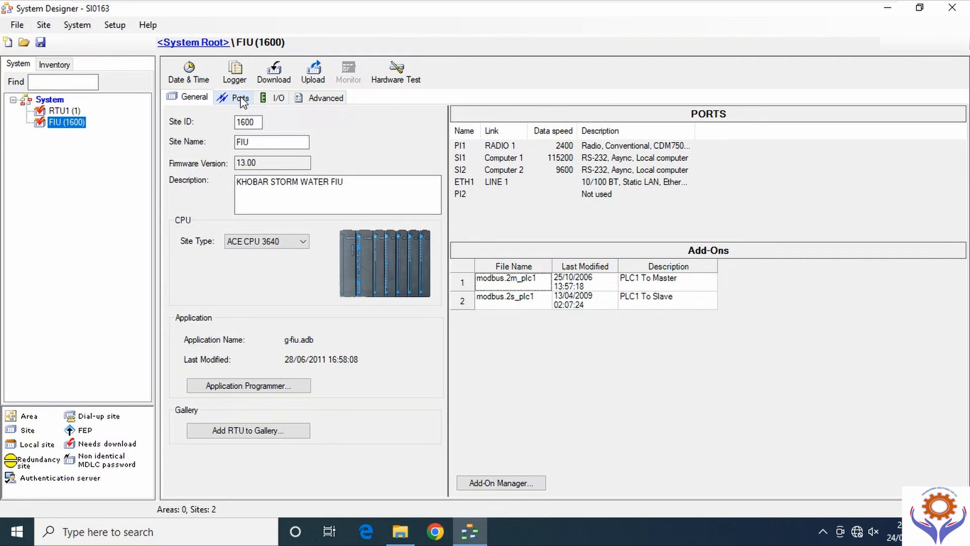
{"action": "left_click", "coordinate": [241, 98]}
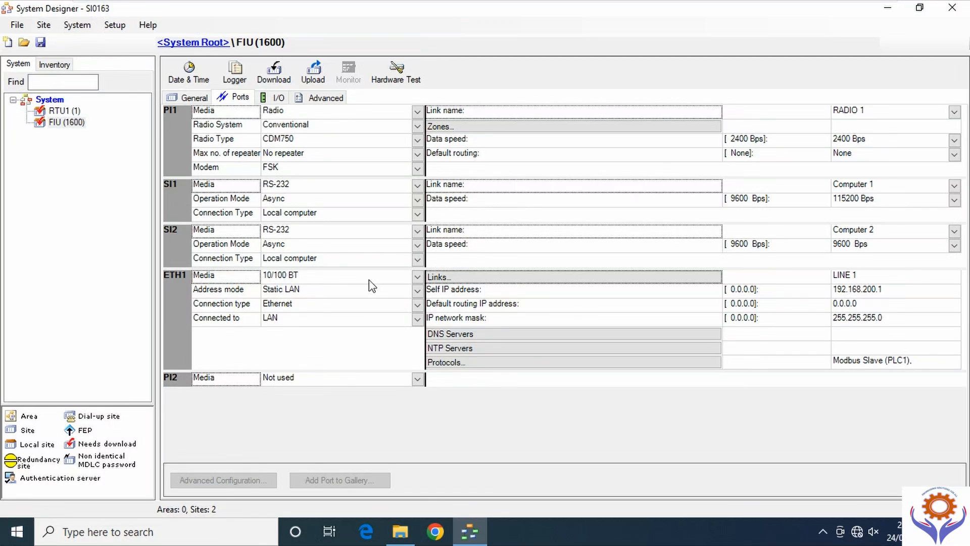
{"action": "left_click", "coordinate": [418, 277]}
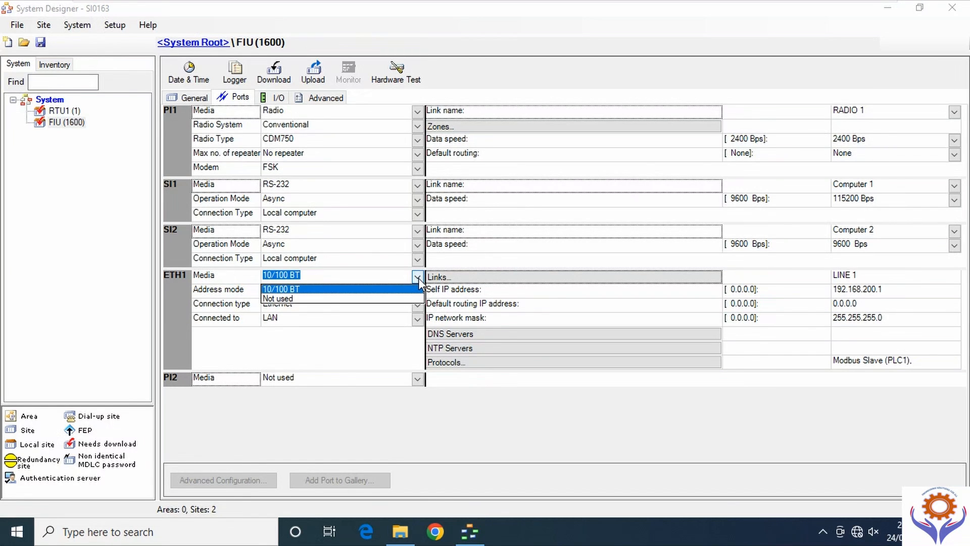
{"action": "left_click", "coordinate": [419, 278]}
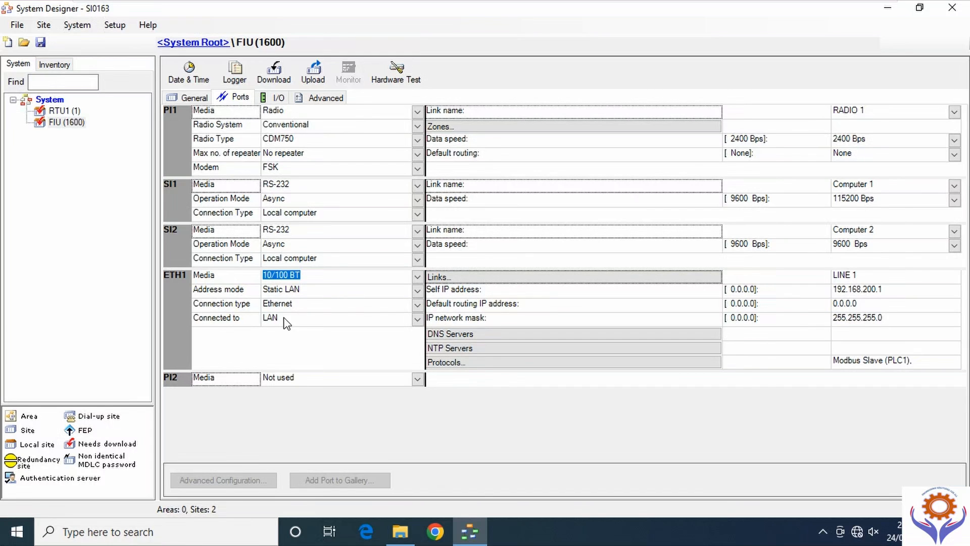
{"action": "left_click", "coordinate": [896, 285]}
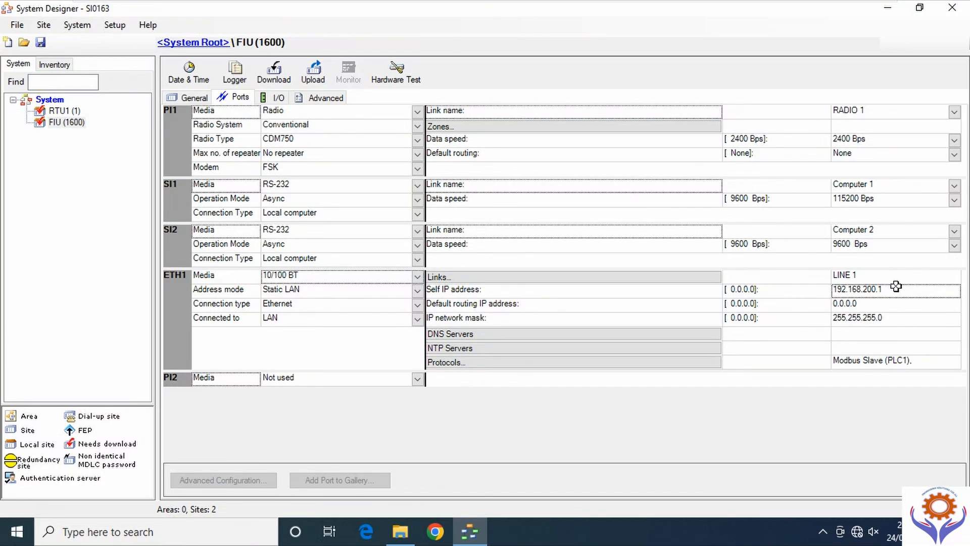
{"action": "left_click", "coordinate": [596, 363]}
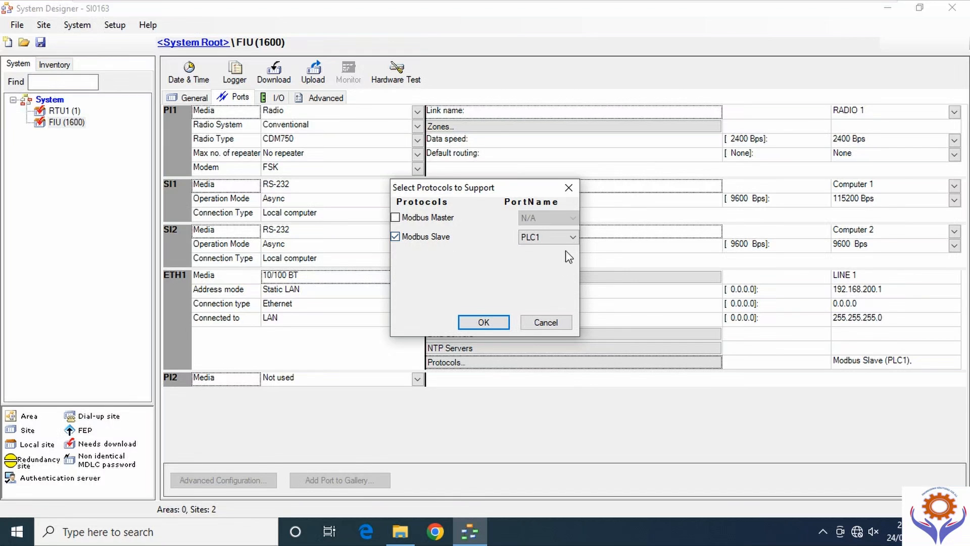
{"action": "left_click", "coordinate": [528, 323]}
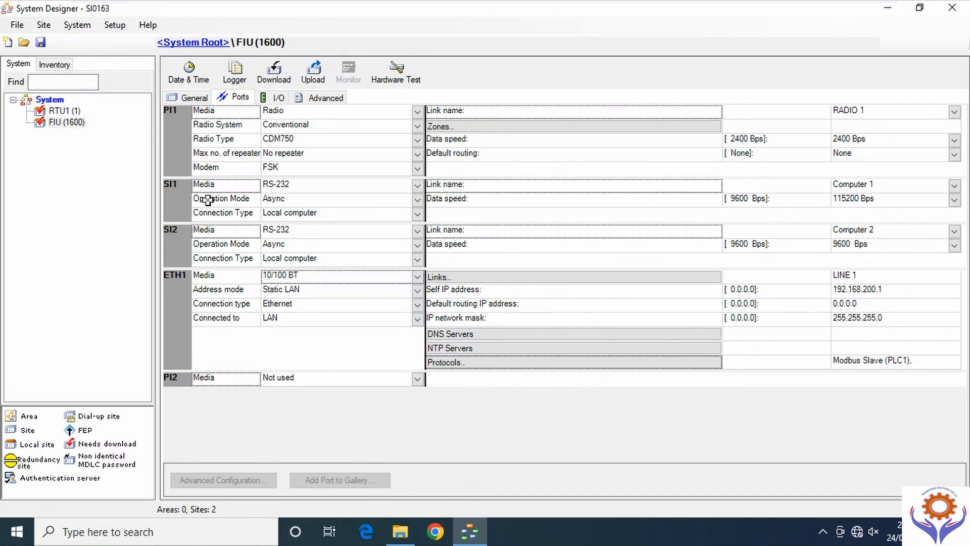
Open the FIU site's application in the Application Programmer and display the PLC Table from its system tables.
{"action": "left_click", "coordinate": [194, 99]}
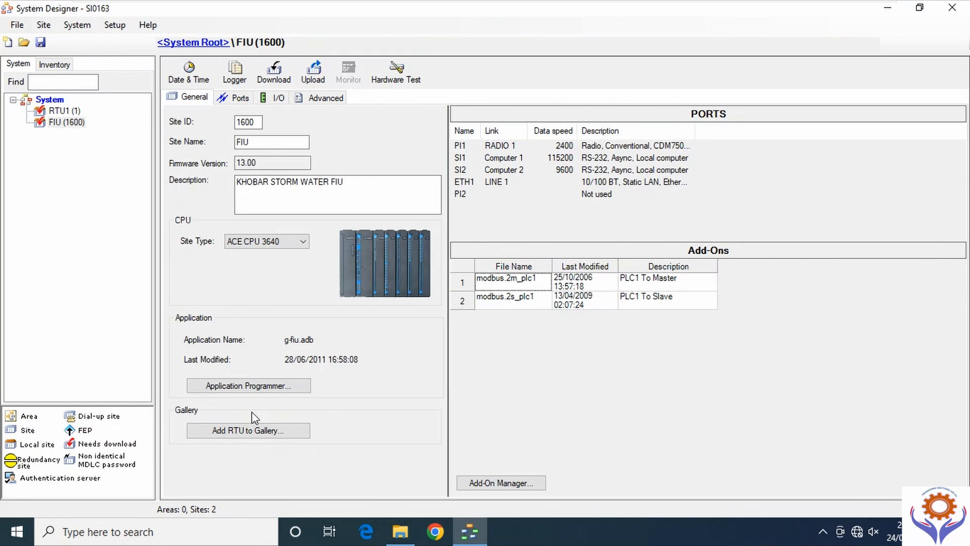
{"action": "left_click", "coordinate": [249, 386]}
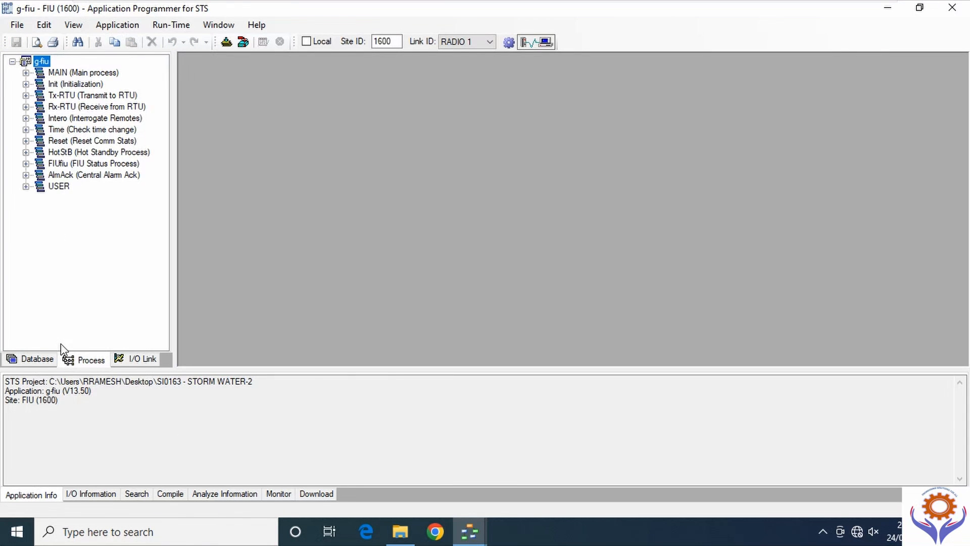
{"action": "left_click", "coordinate": [31, 359]}
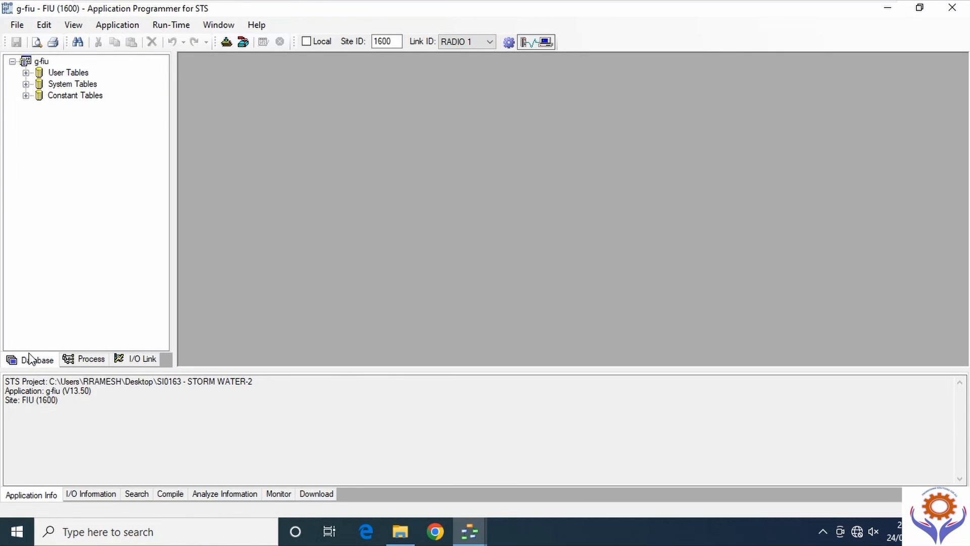
{"action": "left_click", "coordinate": [26, 84]}
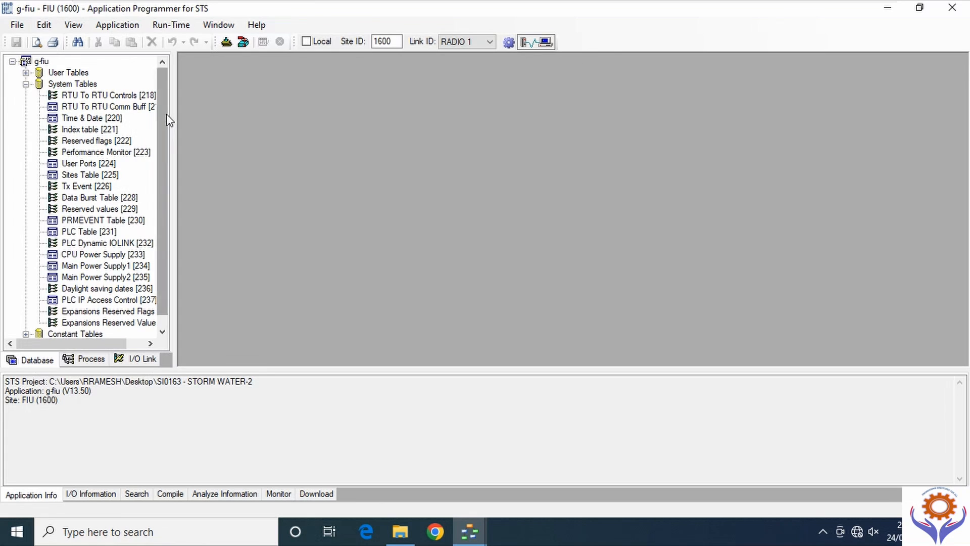
{"action": "left_click_drag", "start_coordinate": [165, 115], "coordinate": [158, 245]}
{"action": "double_click", "coordinate": [84, 209]}
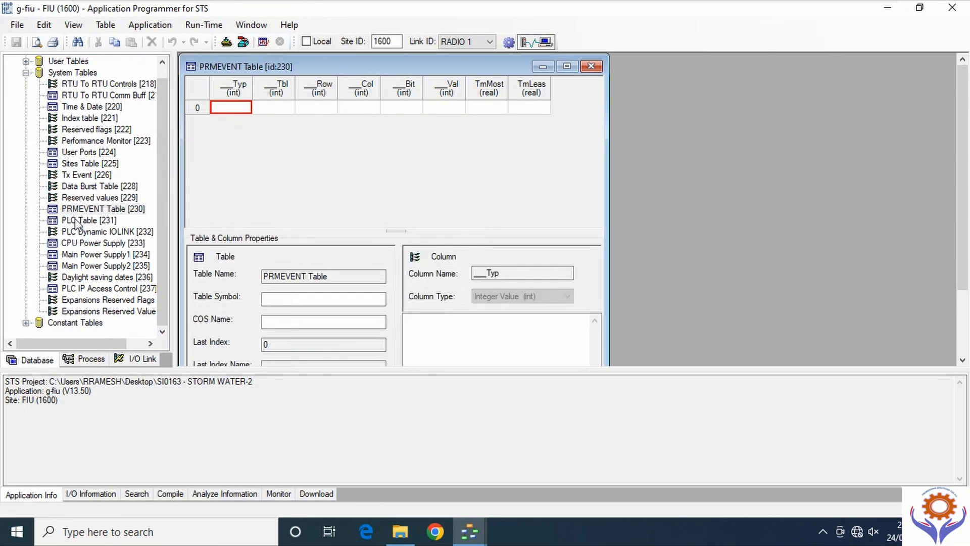
{"action": "double_click", "coordinate": [74, 220]}
{"action": "left_click", "coordinate": [586, 84]}
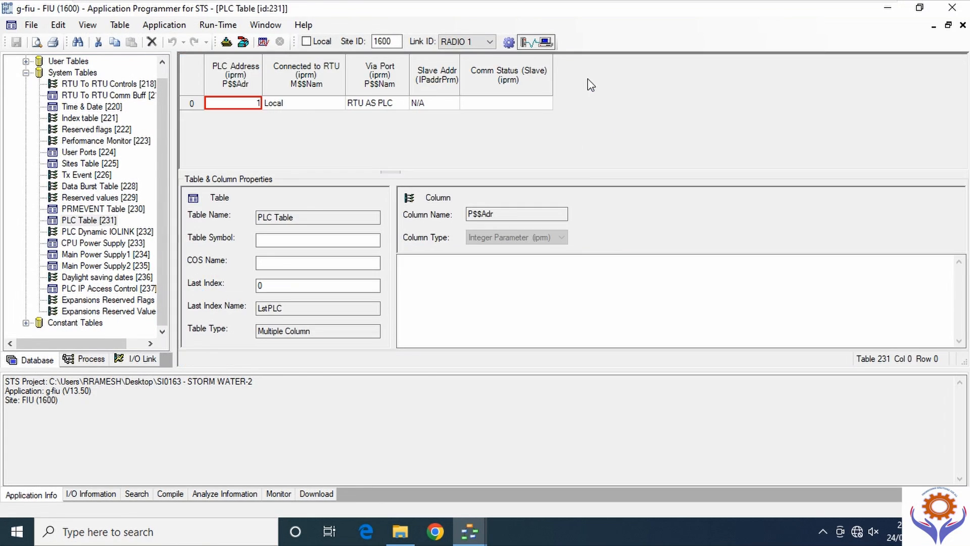
Choose Local as the connected RTU and RTU AS PLC as the port in PLC Table row 0, and close the FIU application.
{"action": "left_click", "coordinate": [319, 103]}
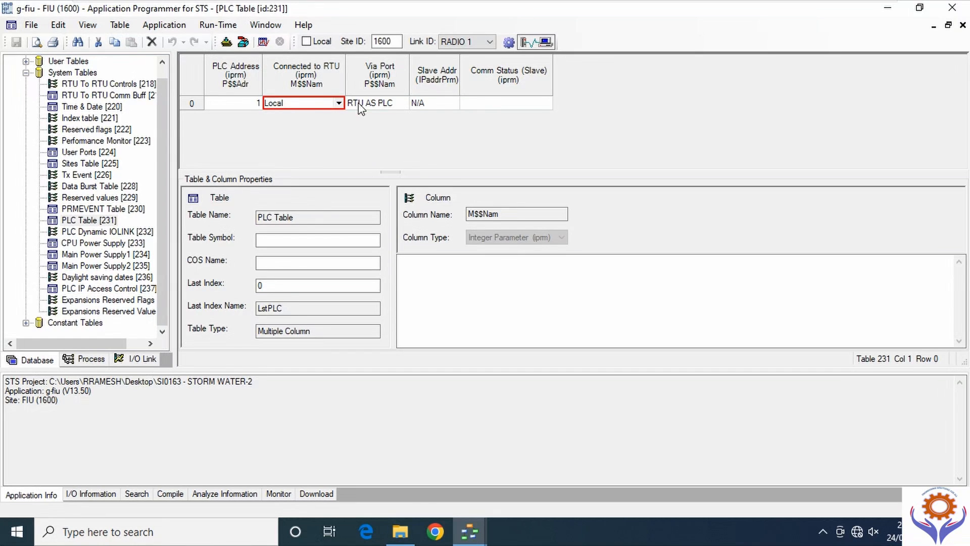
{"action": "left_click", "coordinate": [339, 104]}
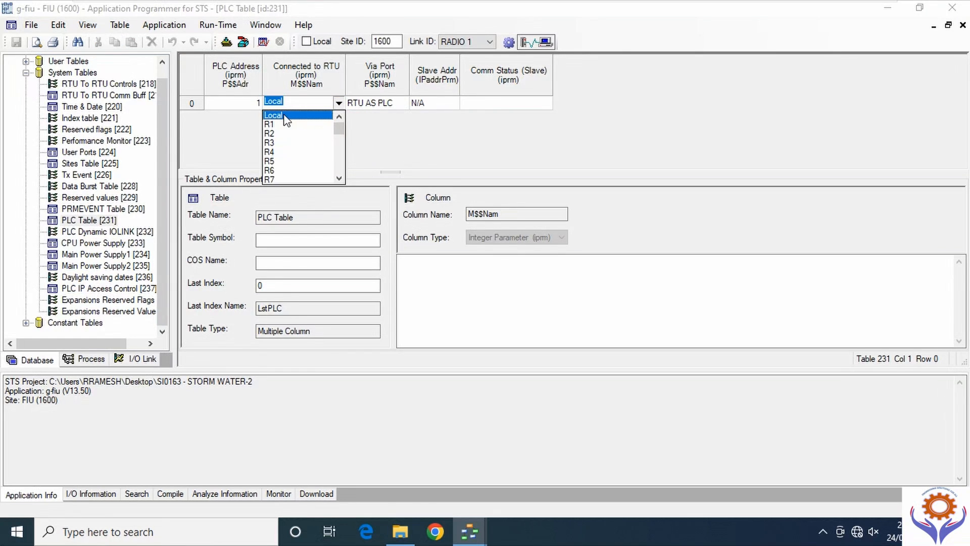
{"action": "left_click", "coordinate": [295, 120]}
{"action": "left_click", "coordinate": [396, 103]}
{"action": "left_click", "coordinate": [402, 103]}
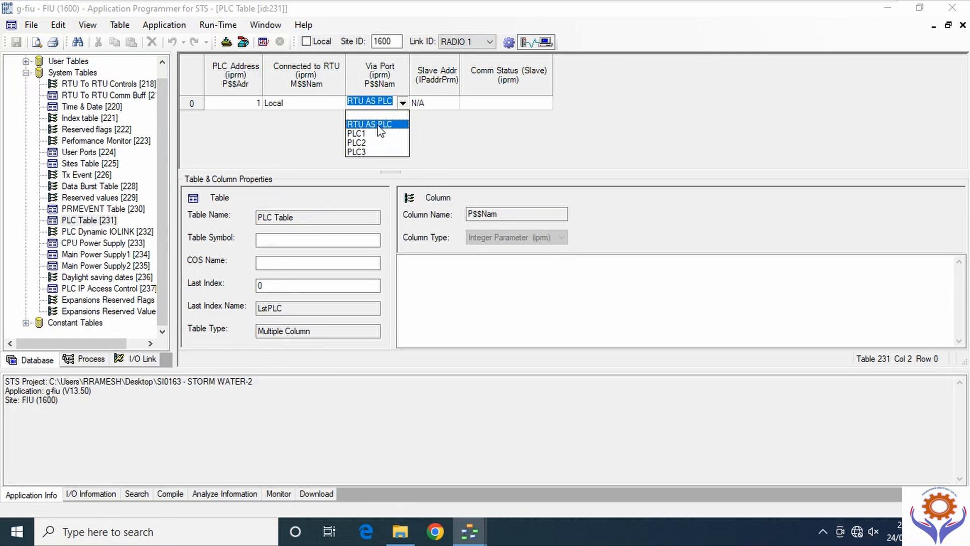
{"action": "left_click", "coordinate": [380, 130]}
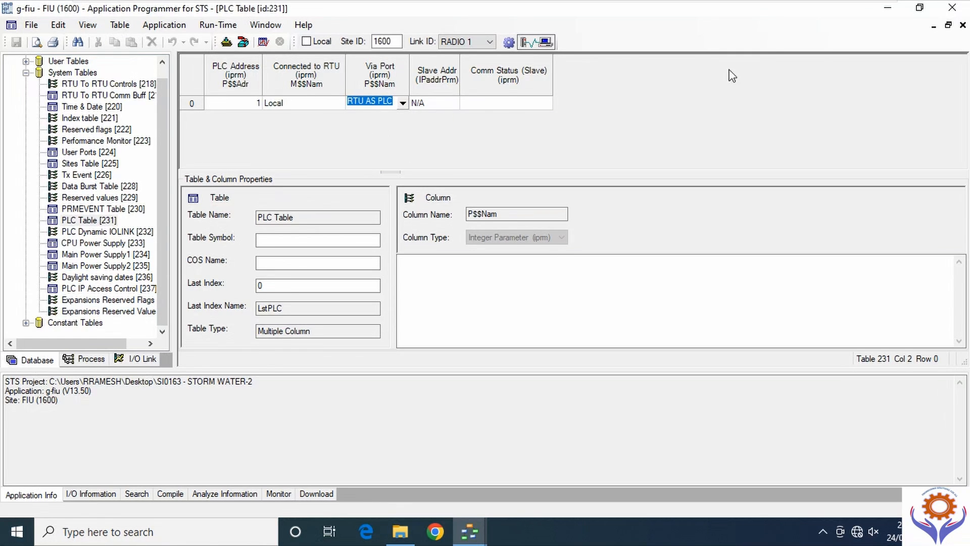
{"action": "left_click", "coordinate": [962, 25]}
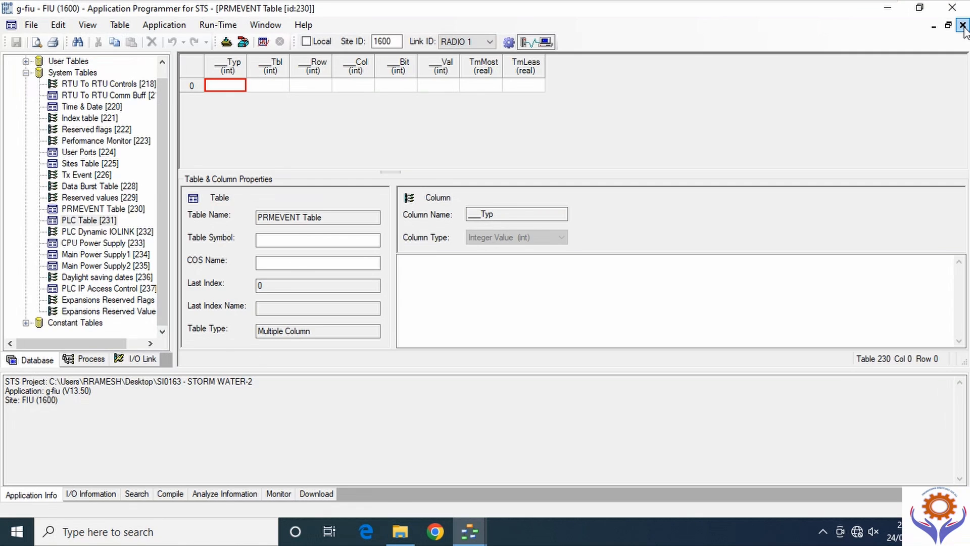
{"action": "left_click", "coordinate": [963, 25]}
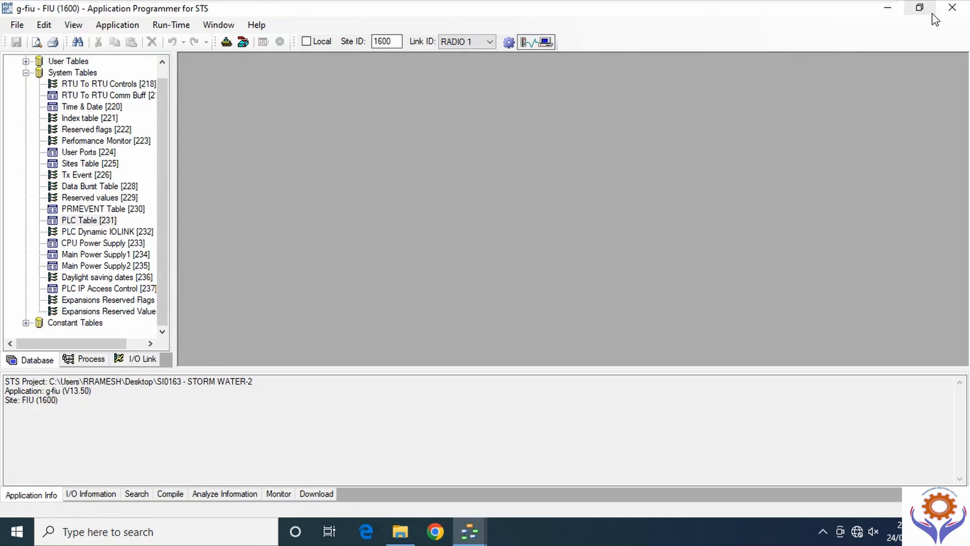
{"action": "left_click", "coordinate": [952, 8]}
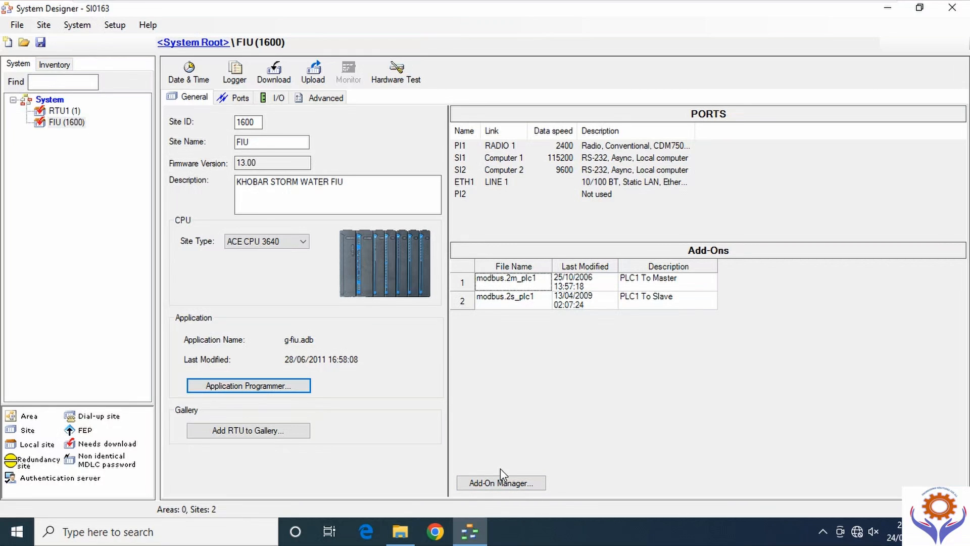
Look over the add-on file types available for the project and the FIU site's error logger, closing both without changes.
{"action": "left_click", "coordinate": [488, 484]}
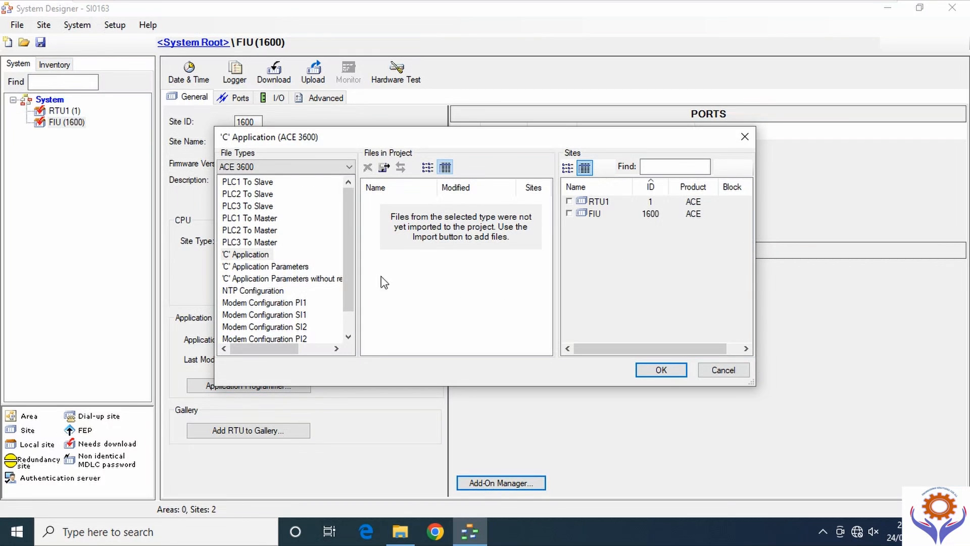
{"action": "left_click_drag", "start_coordinate": [347, 237], "coordinate": [349, 180]}
{"action": "left_click", "coordinate": [725, 373]}
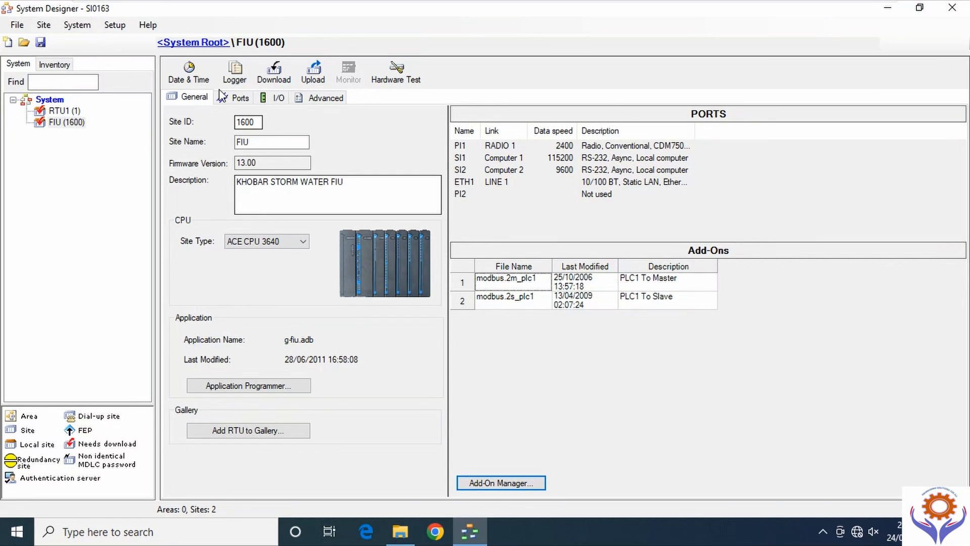
{"action": "left_click", "coordinate": [237, 74]}
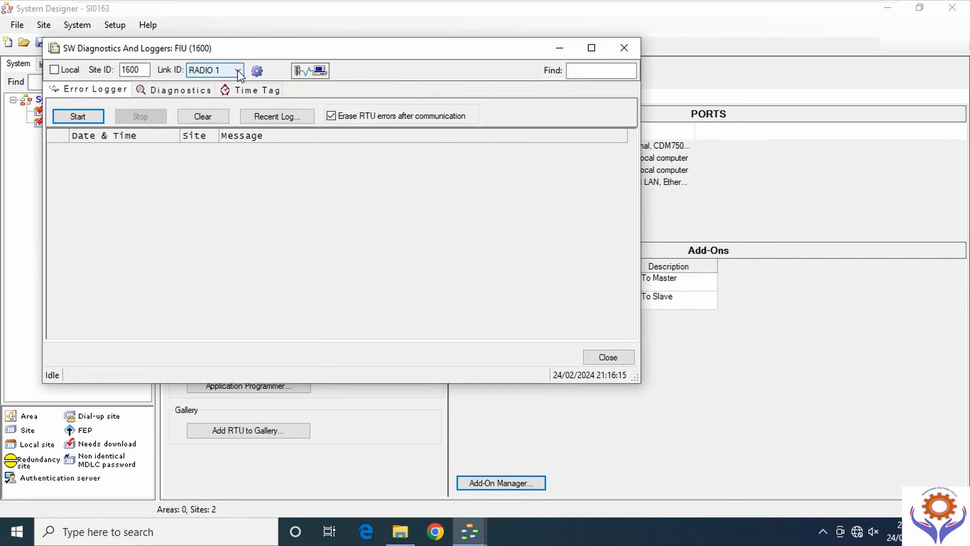
{"action": "left_click", "coordinate": [624, 48]}
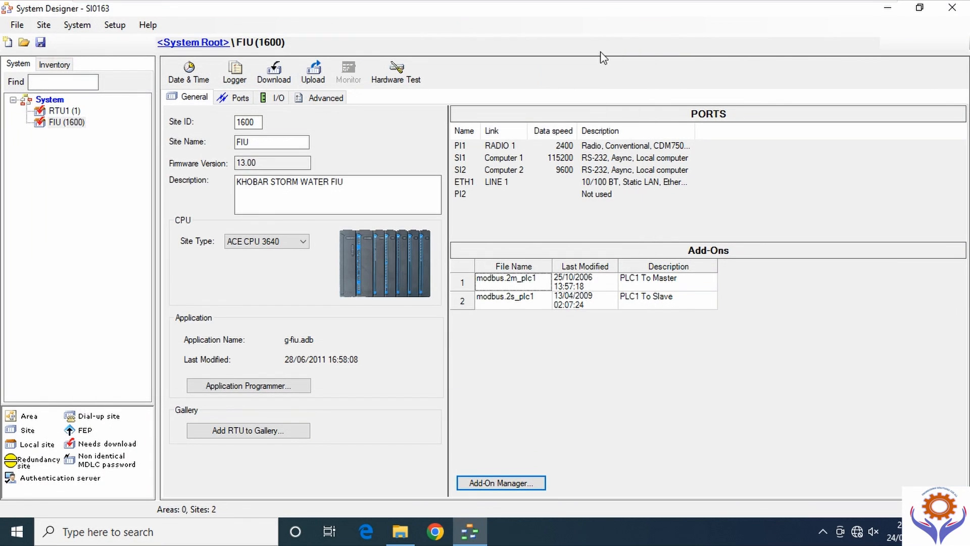
Save the project and review the FIU site's download blocks, including Ladder Application, closing the download window without downloading.
{"action": "left_click", "coordinate": [273, 73]}
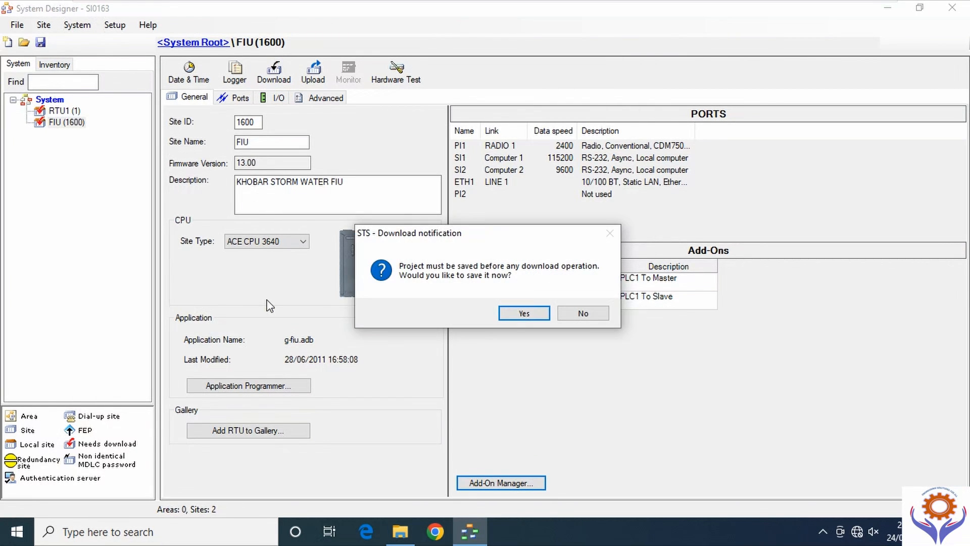
{"action": "left_click", "coordinate": [518, 316]}
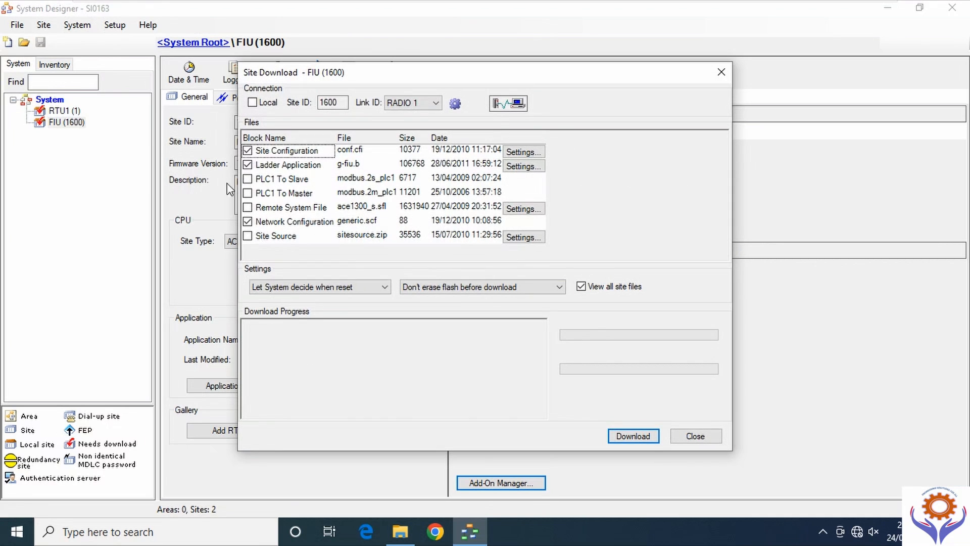
{"action": "left_click", "coordinate": [248, 163]}
{"action": "left_click", "coordinate": [694, 443]}
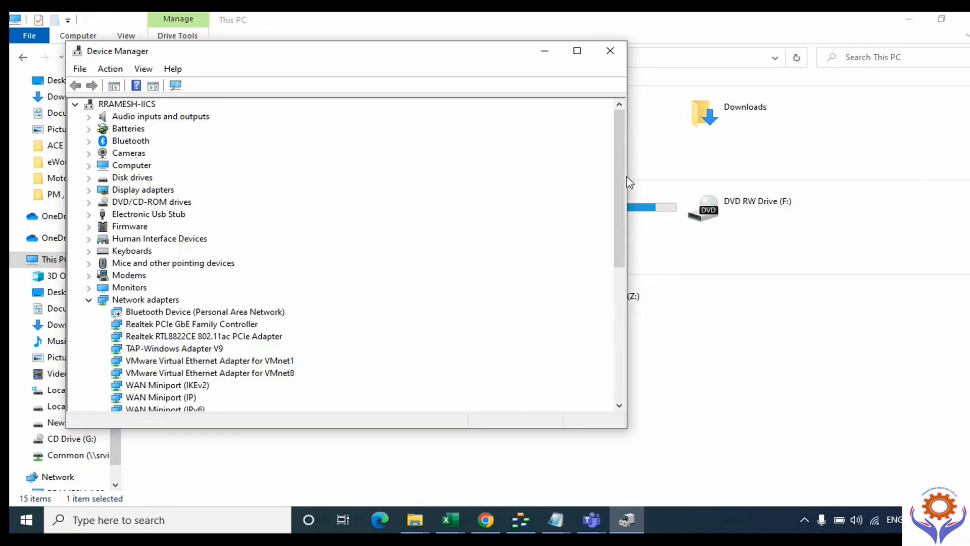
Check in Device Manager which COM port the USB serial adapter uses, then put Device Manager and File Explorer away.
{"action": "left_click_drag", "start_coordinate": [621, 183], "coordinate": [621, 302]}
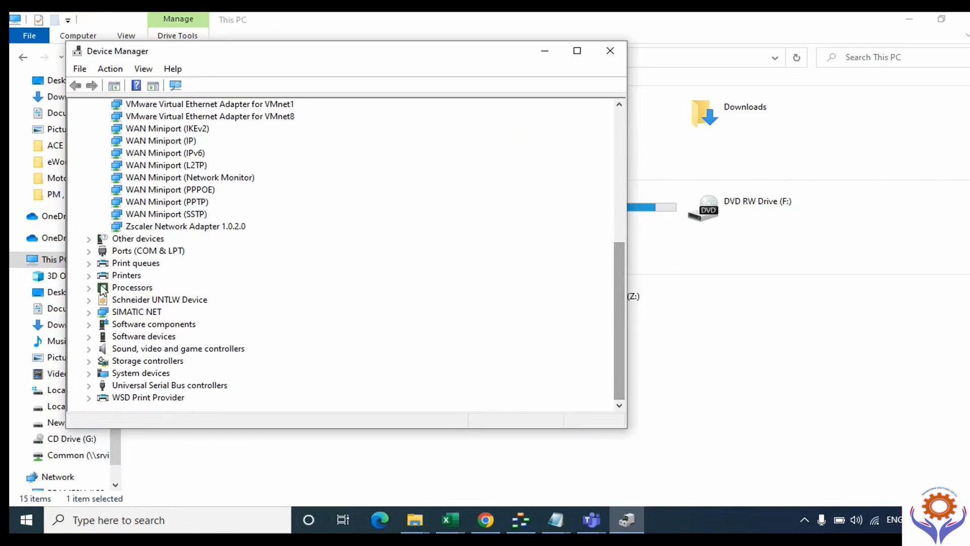
{"action": "left_click", "coordinate": [89, 250]}
{"action": "left_click", "coordinate": [578, 51]}
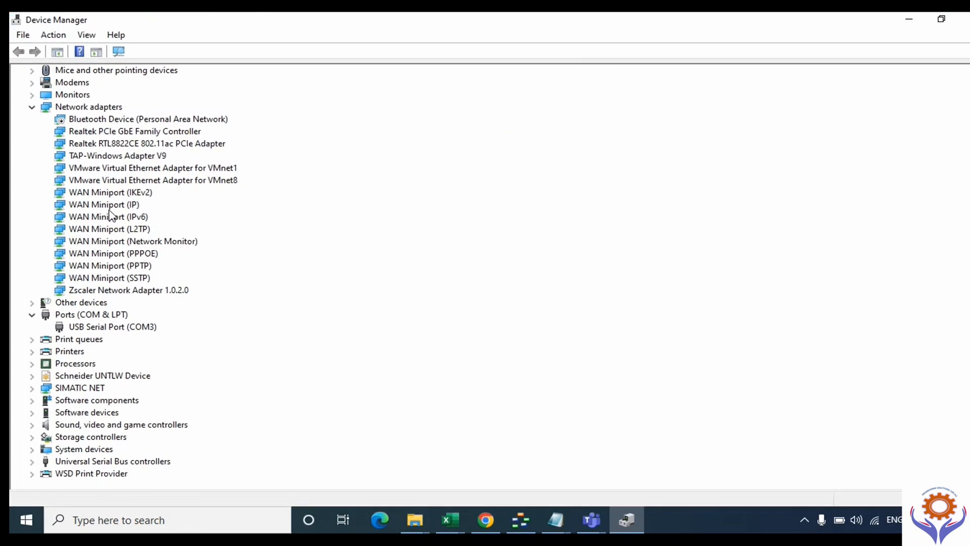
{"action": "left_click", "coordinate": [144, 328]}
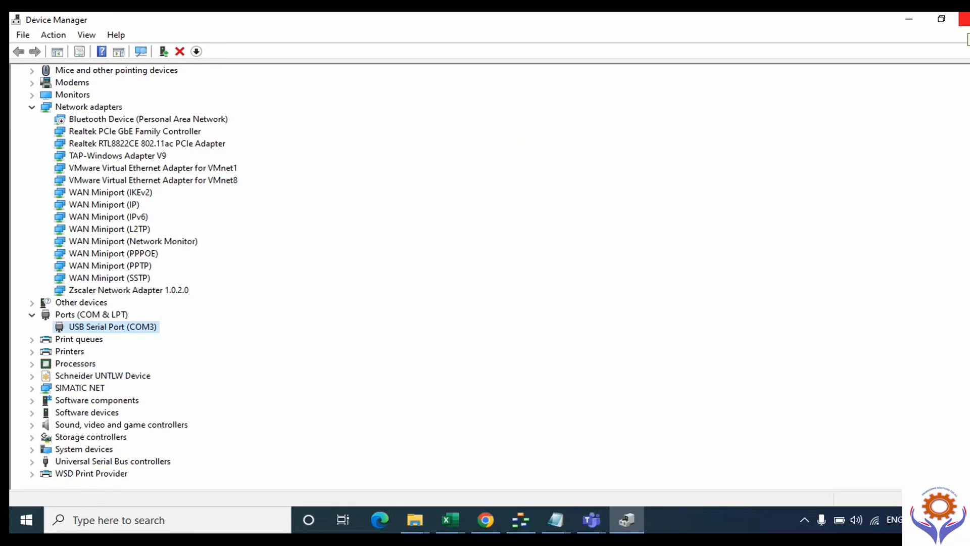
{"action": "left_click", "coordinate": [964, 19]}
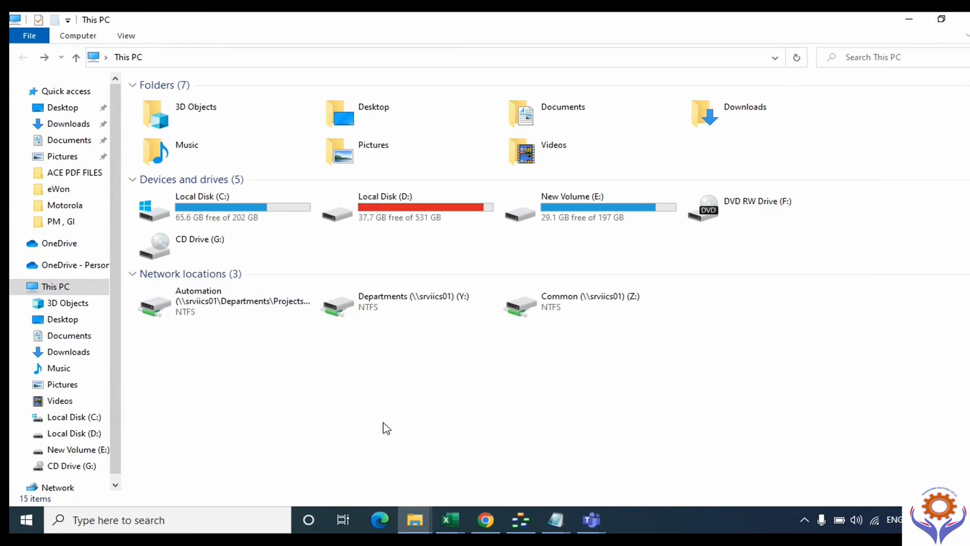
{"action": "left_click", "coordinate": [908, 18]}
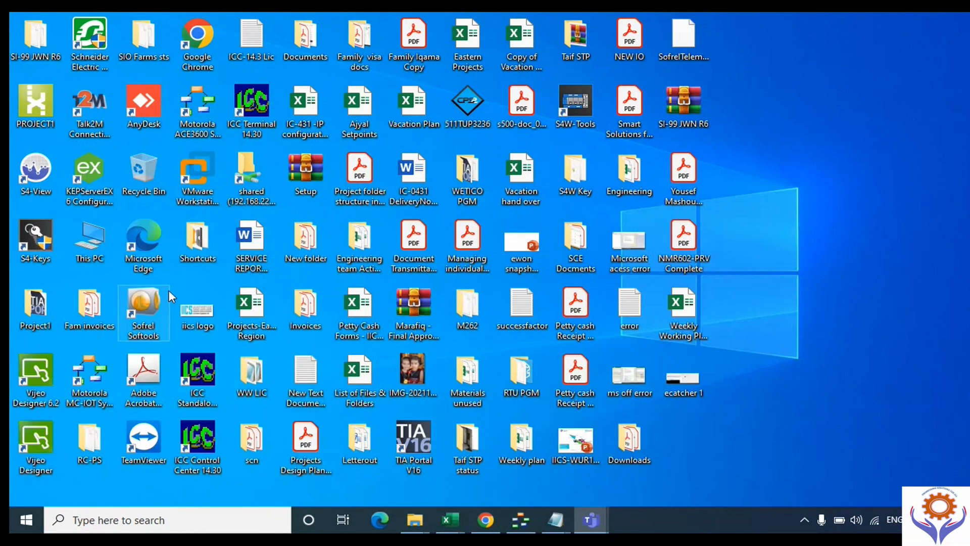
Switch to System Designer with the IICS_TES project and check the serial port and data speed in Communication Setup, changing nothing.
{"action": "left_click", "coordinate": [199, 130]}
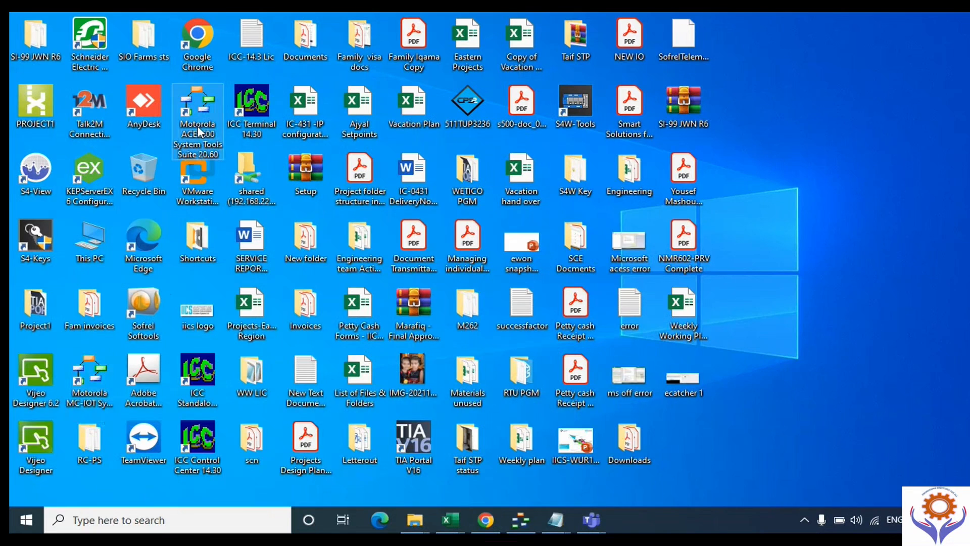
{"action": "left_click", "coordinate": [533, 520]}
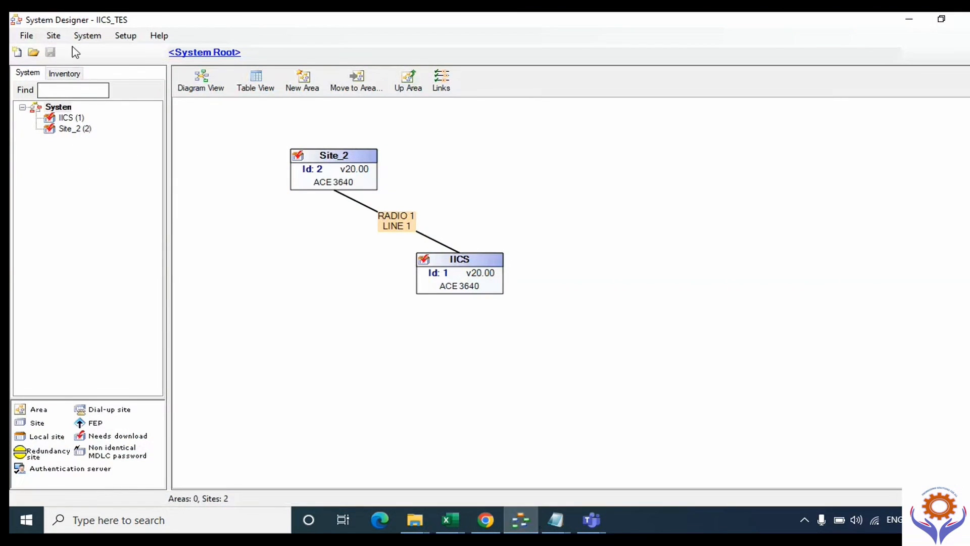
{"action": "left_click", "coordinate": [84, 36]}
{"action": "mouse_move", "coordinate": [129, 37]}
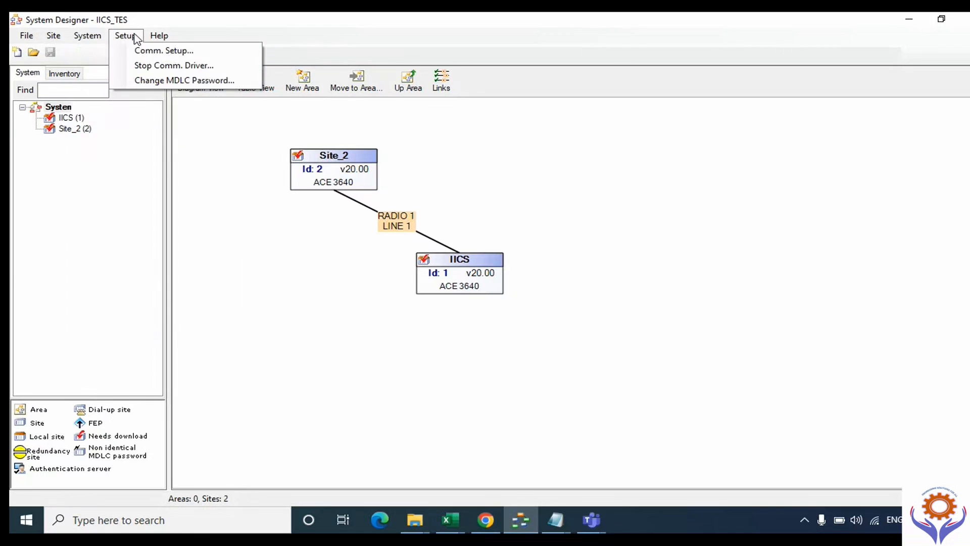
{"action": "left_click", "coordinate": [148, 53]}
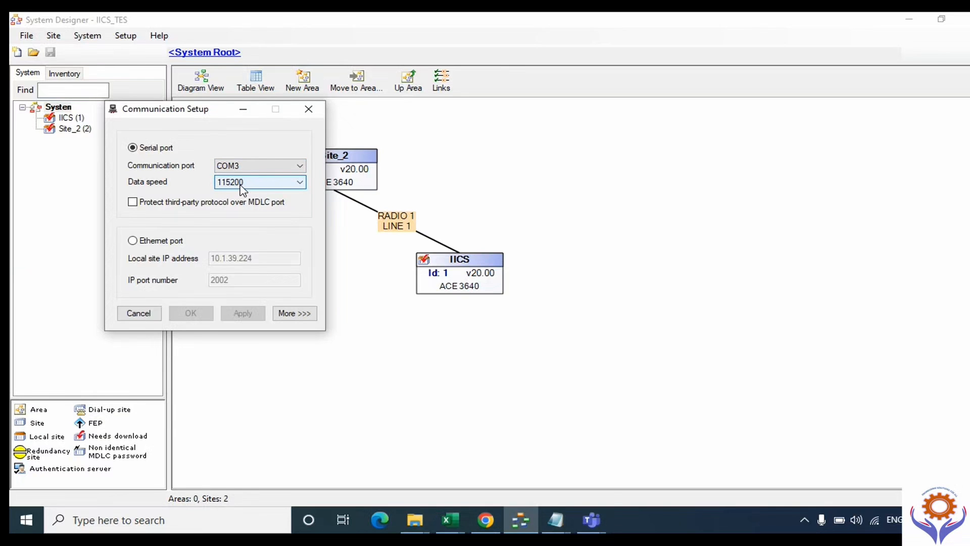
{"action": "left_click", "coordinate": [160, 316]}
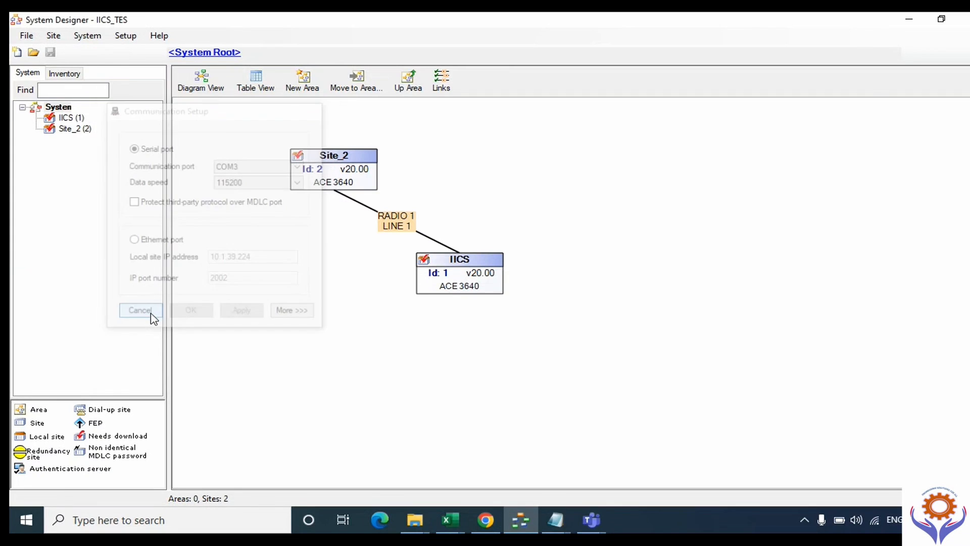
Request the date and time of the IICS (1) site as the local site, entering the communication driver password.
{"action": "left_click", "coordinate": [77, 118]}
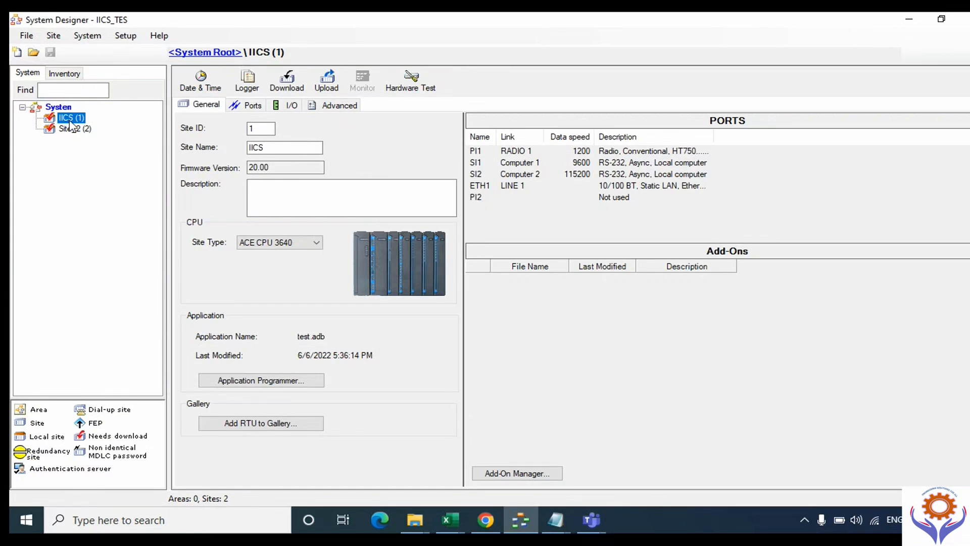
{"action": "left_click", "coordinate": [202, 90]}
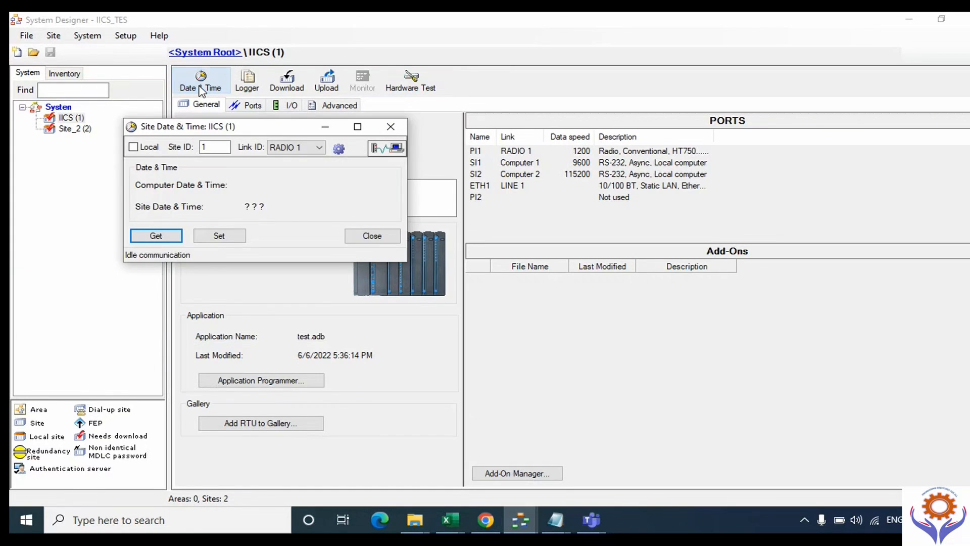
{"action": "left_click", "coordinate": [145, 151]}
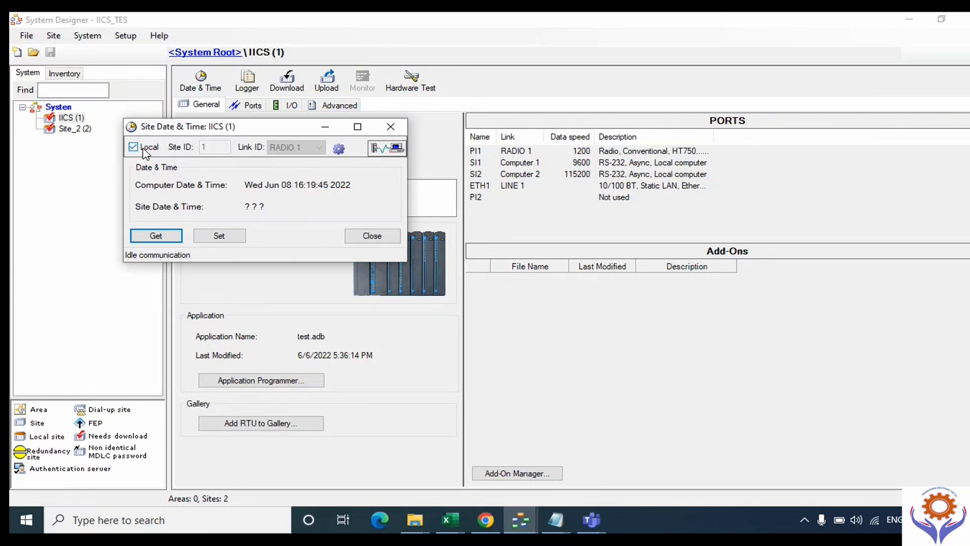
{"action": "left_click", "coordinate": [173, 236]}
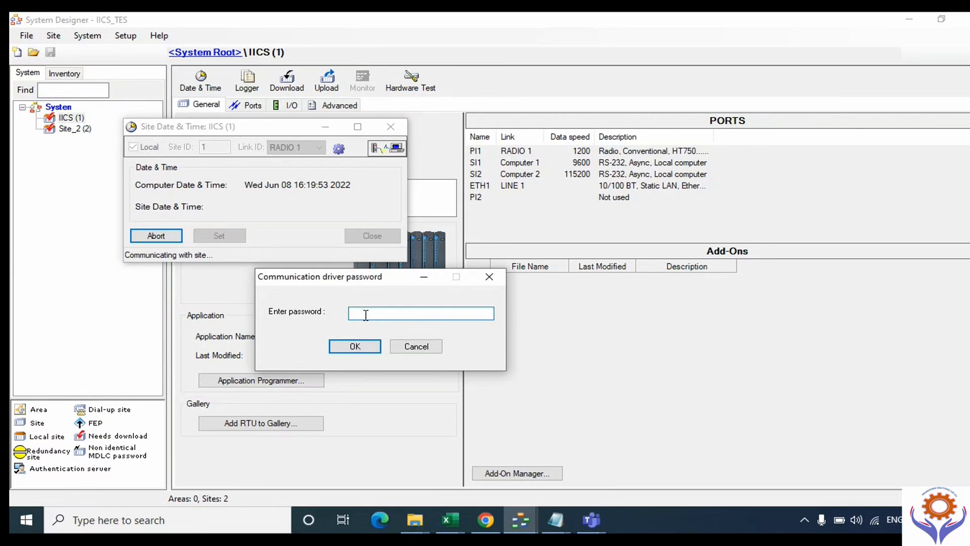
{"action": "type", "text": "******"}
{"action": "left_click", "coordinate": [372, 349]}
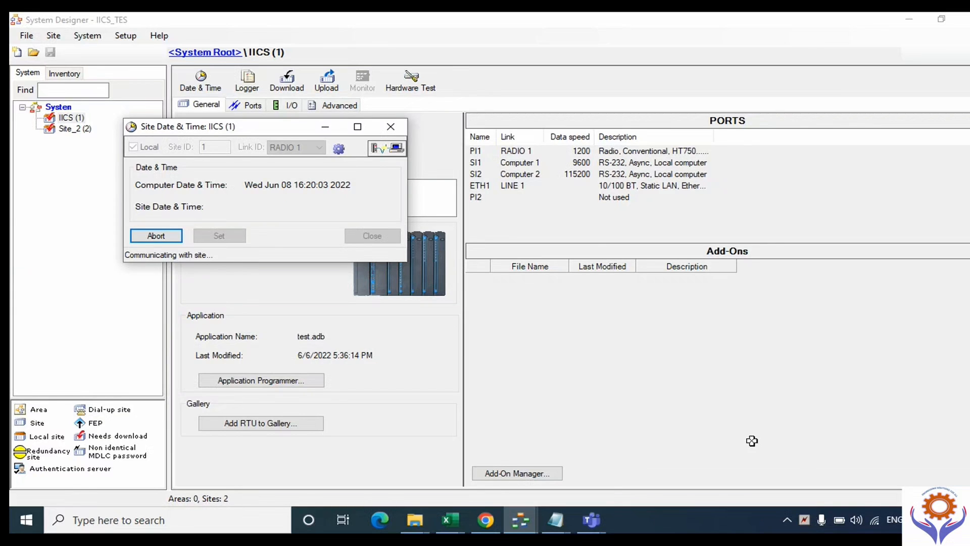
Set the communication driver's data speed to 9600 and request the local site's date and time again.
{"action": "mouse_move", "coordinate": [808, 519]}
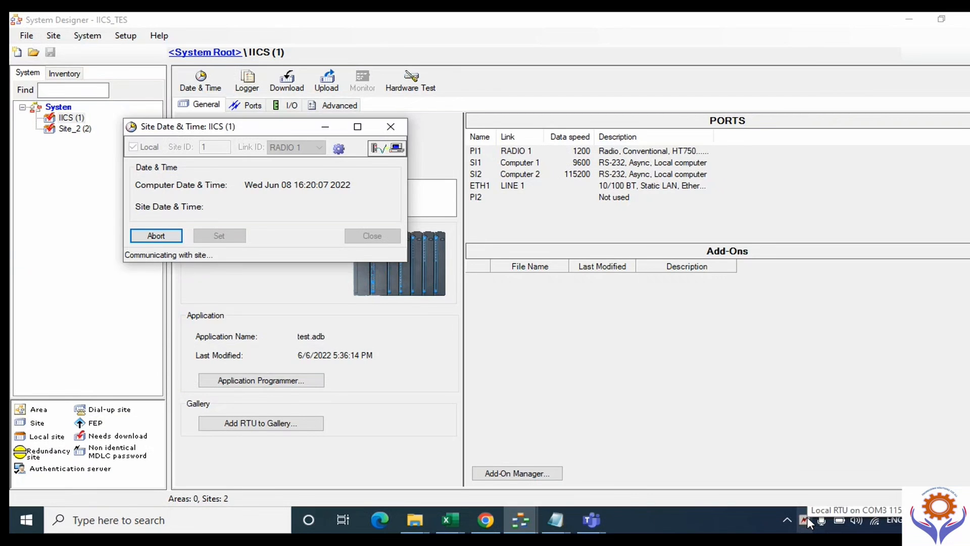
{"action": "right_click", "coordinate": [807, 517]}
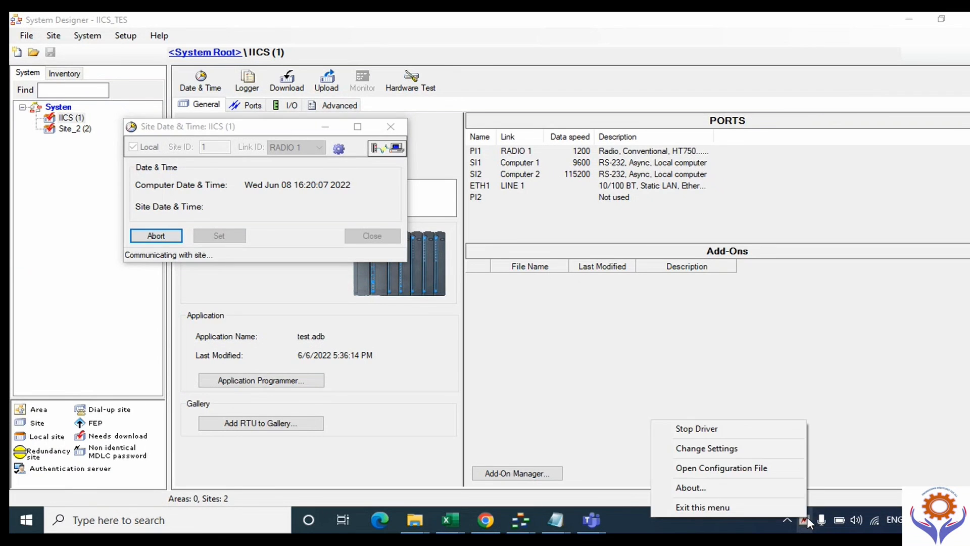
{"action": "left_click", "coordinate": [720, 450]}
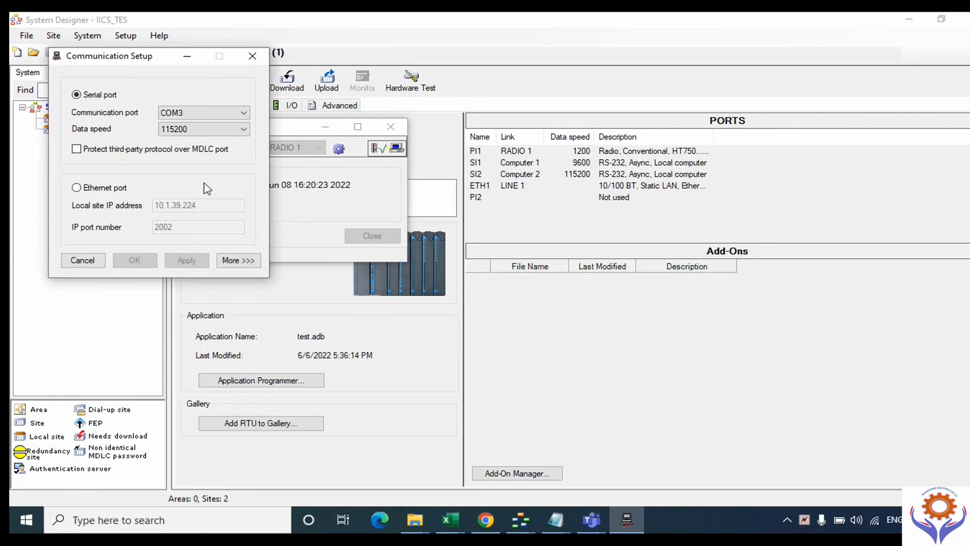
{"action": "left_click", "coordinate": [168, 130]}
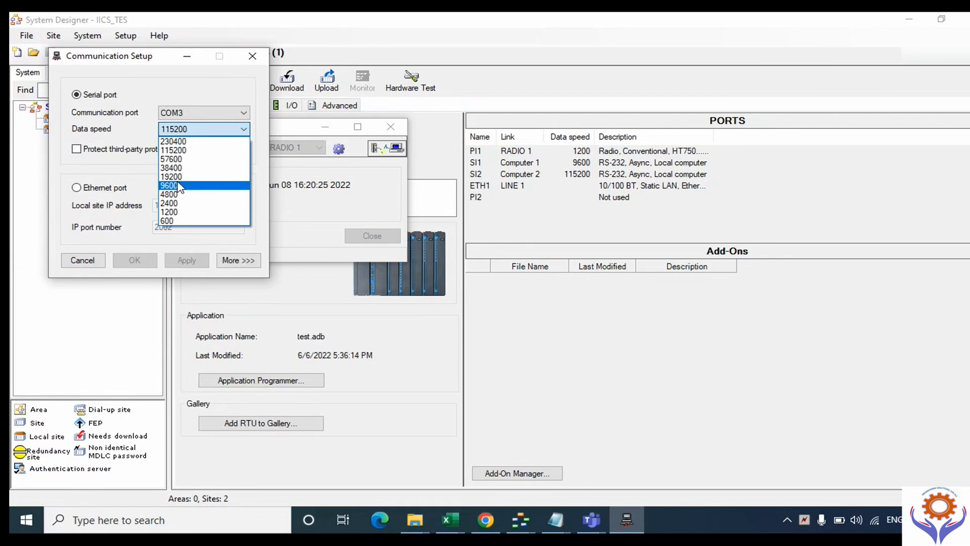
{"action": "left_click", "coordinate": [177, 191]}
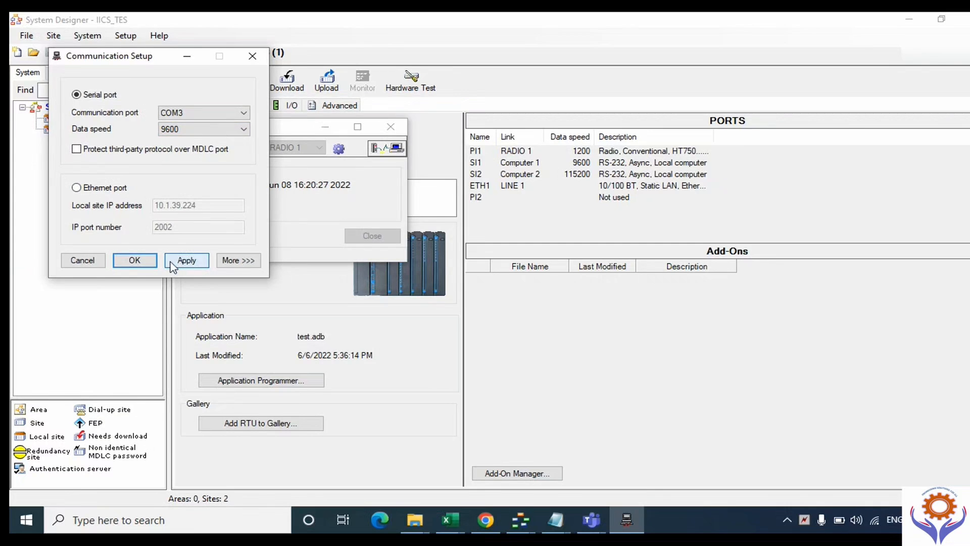
{"action": "left_click", "coordinate": [134, 260]}
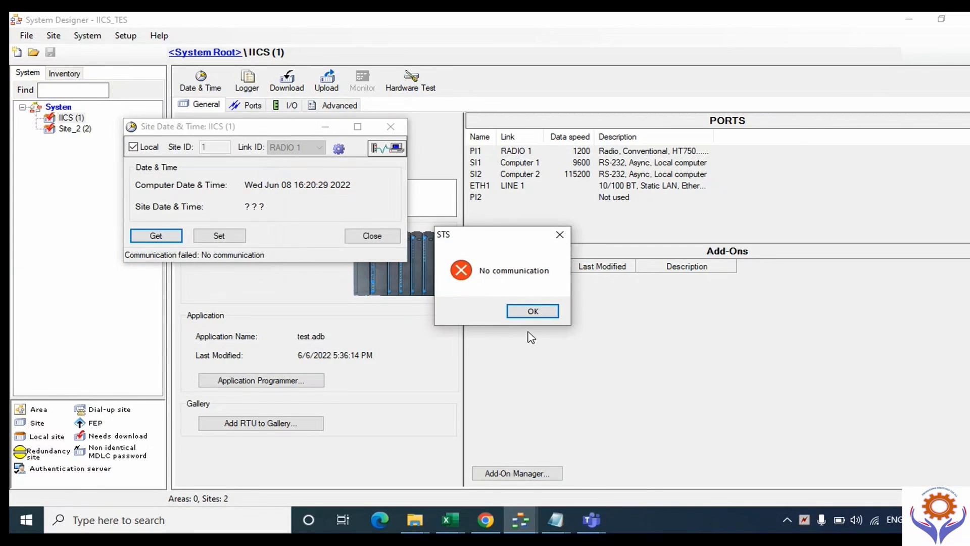
{"action": "left_click", "coordinate": [531, 310]}
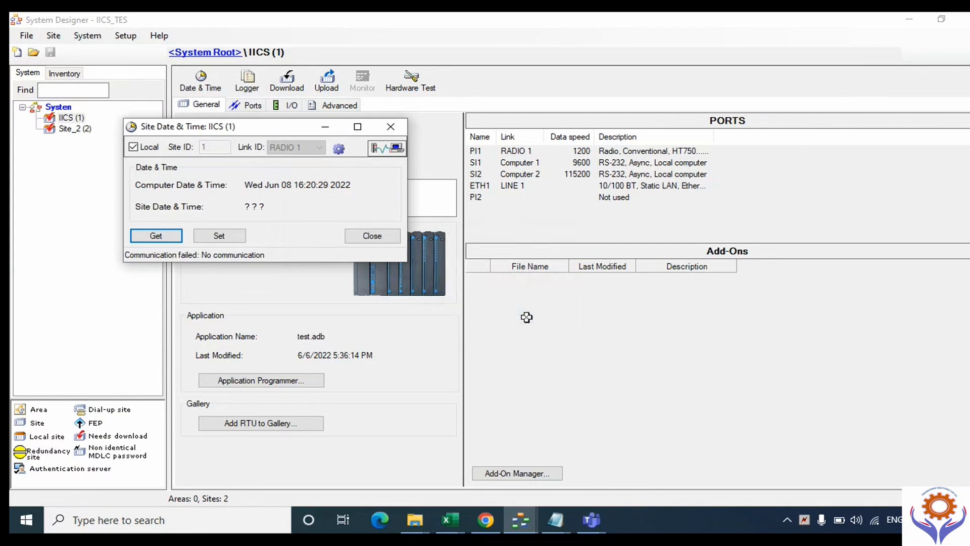
{"action": "left_click", "coordinate": [158, 236]}
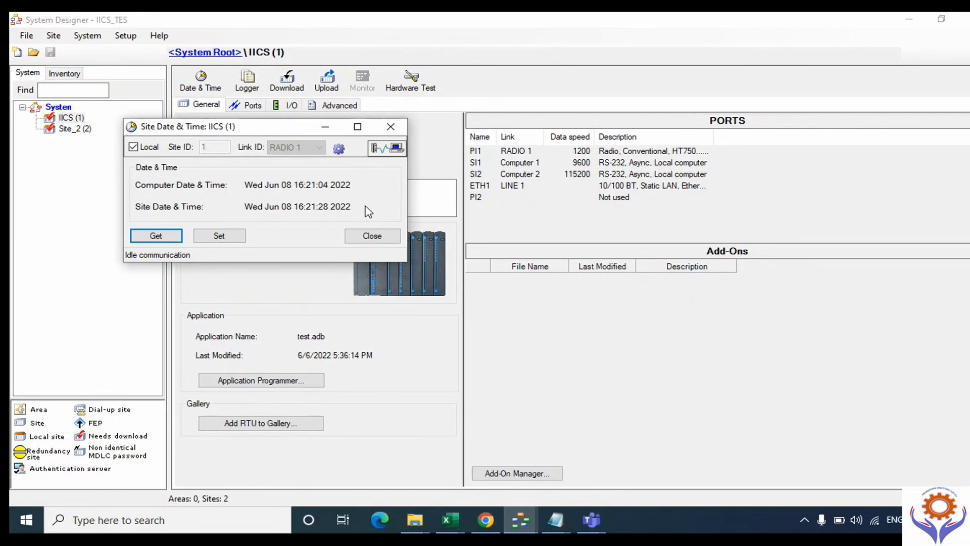
Address the date and time request to remote site ID 3 over link RADIO 1 instead of the local site.
{"action": "left_click", "coordinate": [133, 148]}
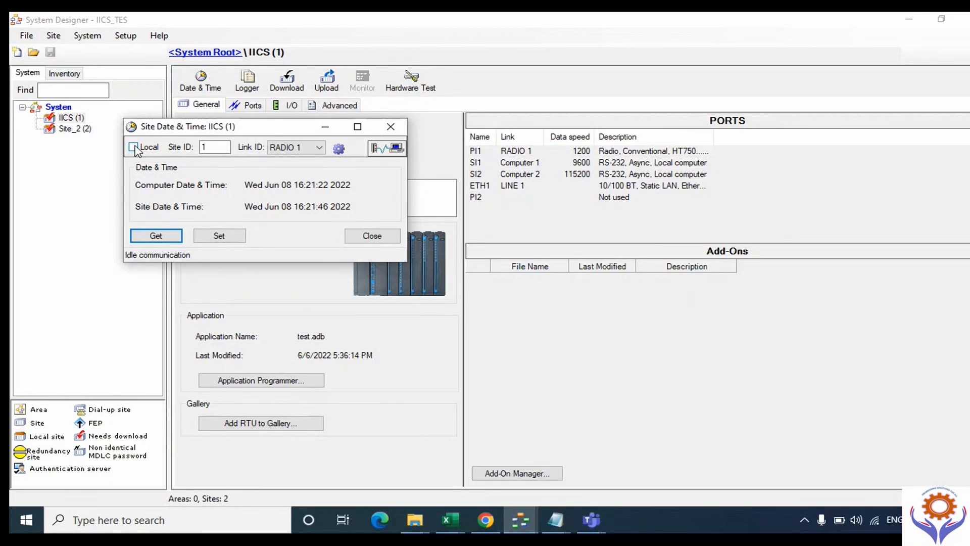
{"action": "double_click", "coordinate": [215, 146]}
{"action": "type", "text": "3"}
{"action": "left_click", "coordinate": [320, 148]}
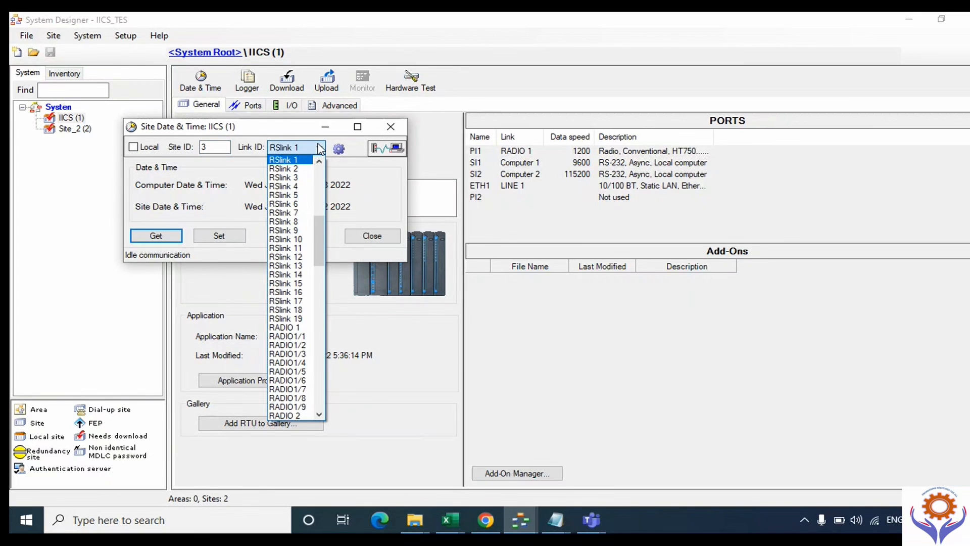
{"action": "mouse_move", "coordinate": [319, 238]}
{"action": "left_mouse_down"}
{"action": "mouse_move", "coordinate": [320, 385]}
{"action": "mouse_move", "coordinate": [321, 177]}
{"action": "mouse_move", "coordinate": [327, 335]}
{"action": "mouse_move", "coordinate": [320, 250]}
{"action": "left_mouse_up"}
{"action": "left_click", "coordinate": [293, 232]}
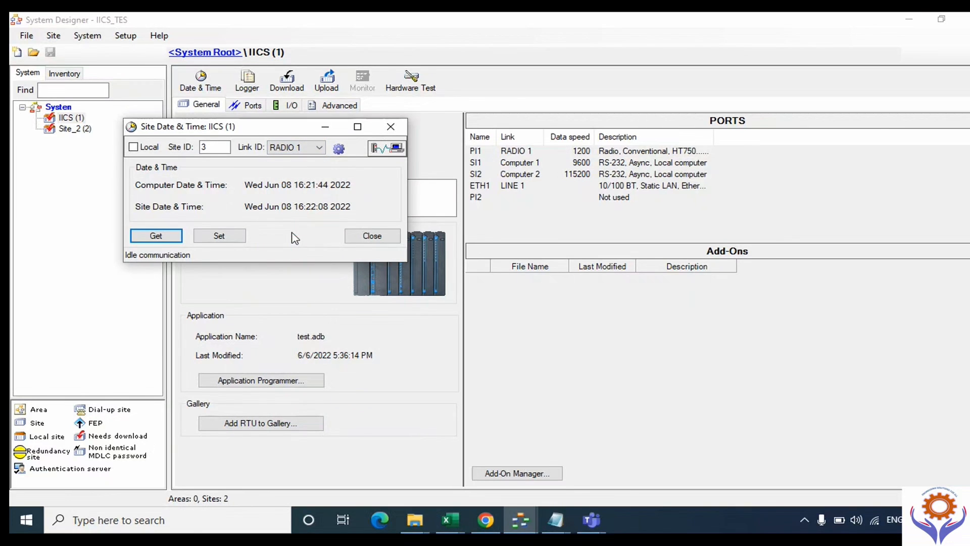
Target the local site again, read its date and time, set its clock to the computer's time, and close the dialog.
{"action": "left_click", "coordinate": [133, 147]}
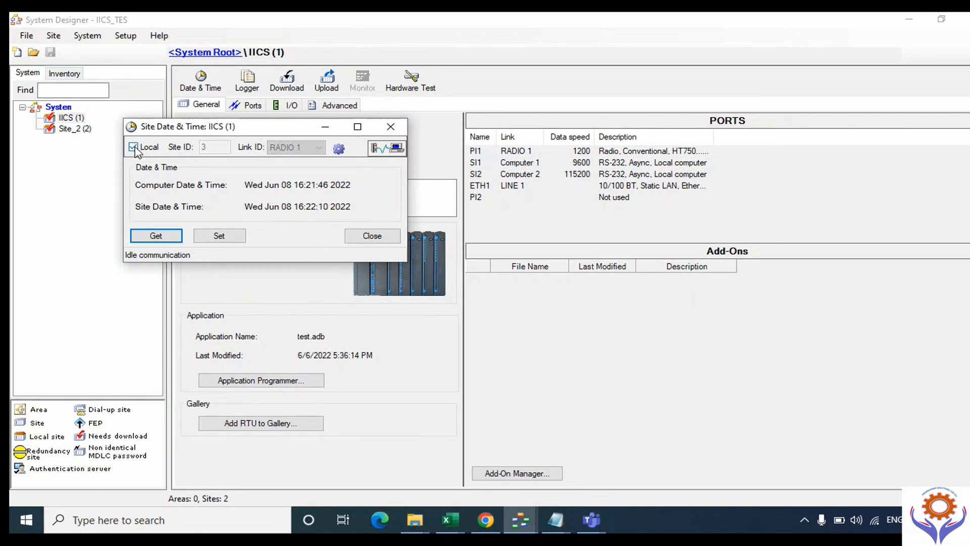
{"action": "left_click", "coordinate": [167, 236]}
{"action": "left_click", "coordinate": [223, 238]}
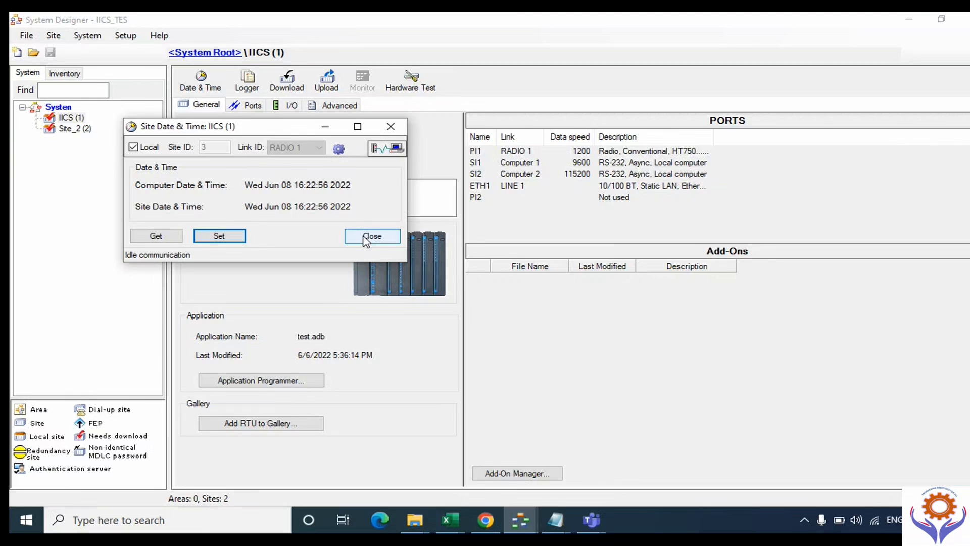
{"action": "left_click", "coordinate": [364, 236]}
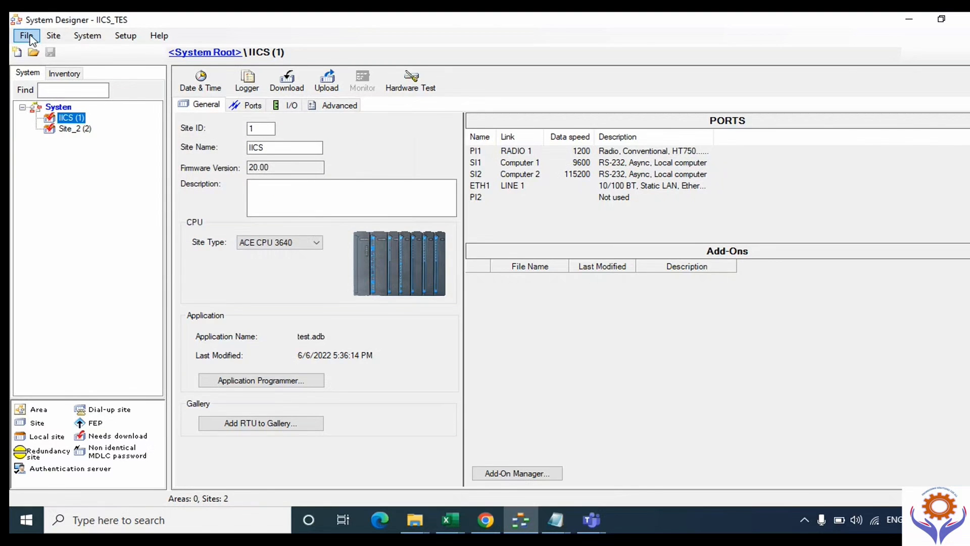
Change the site type of the IICS (1) site to ACE CPU 3680.
{"action": "left_click", "coordinate": [74, 129]}
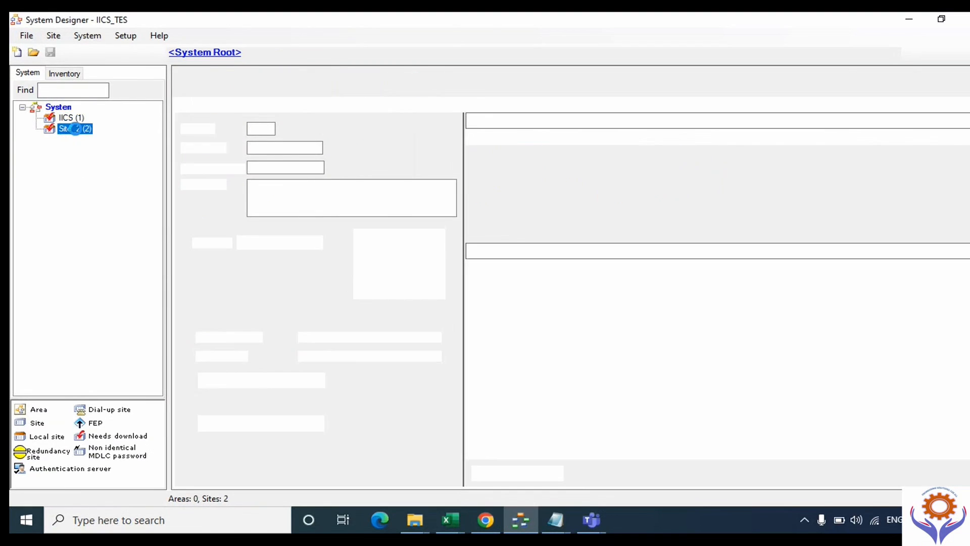
{"action": "left_click", "coordinate": [69, 119]}
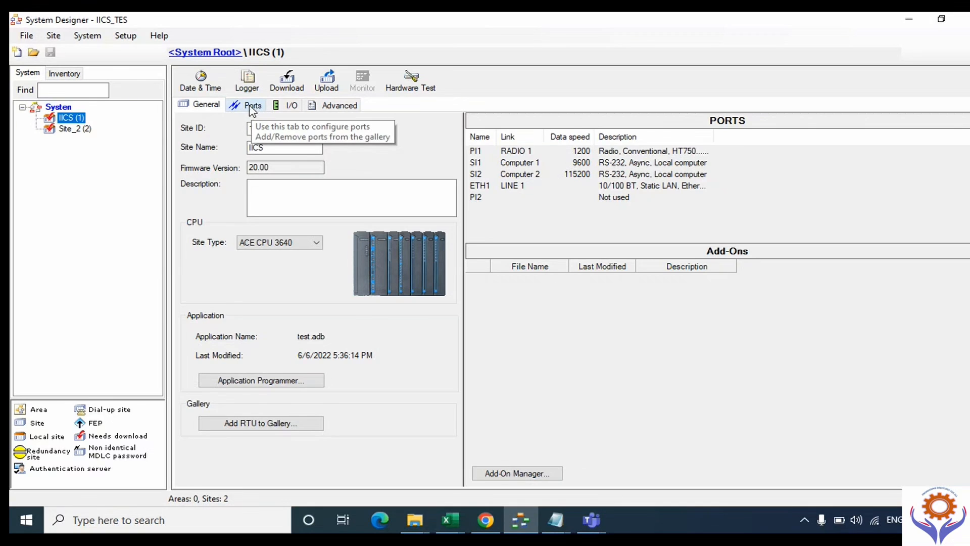
{"action": "left_click", "coordinate": [303, 243]}
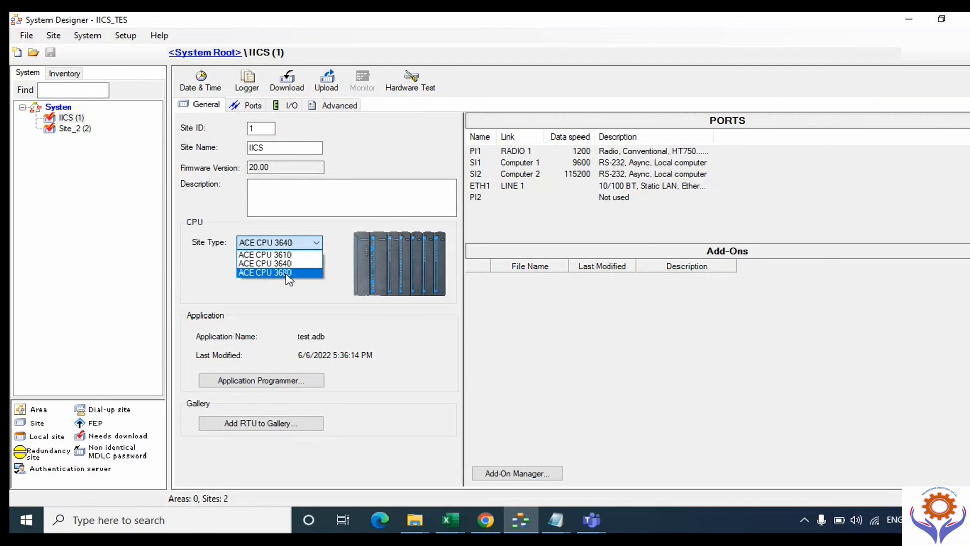
{"action": "left_click", "coordinate": [286, 273]}
{"action": "left_click", "coordinate": [547, 315]}
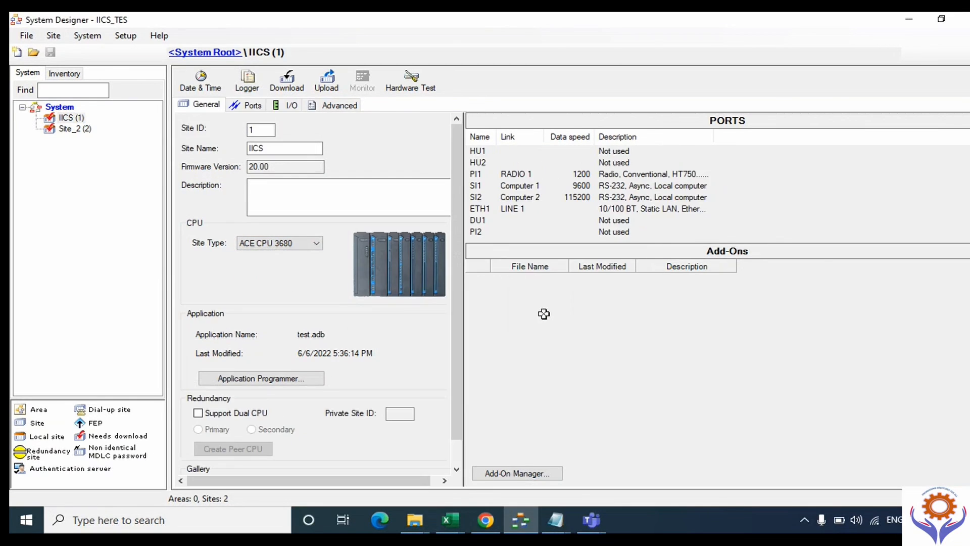
Try 10/100 BT as the PI1 port's media, set it to Not used instead, and save the system.
{"action": "left_click", "coordinate": [248, 106]}
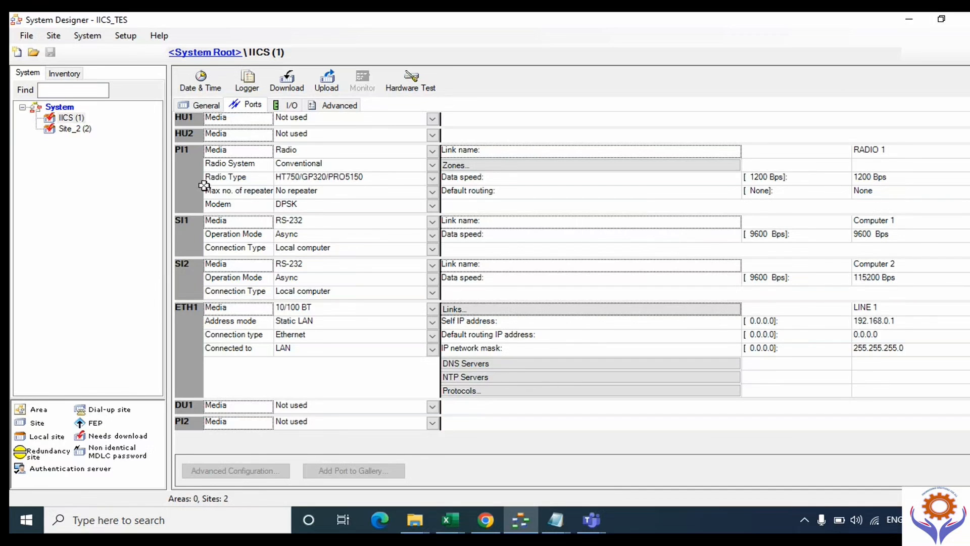
{"action": "left_click", "coordinate": [433, 151]}
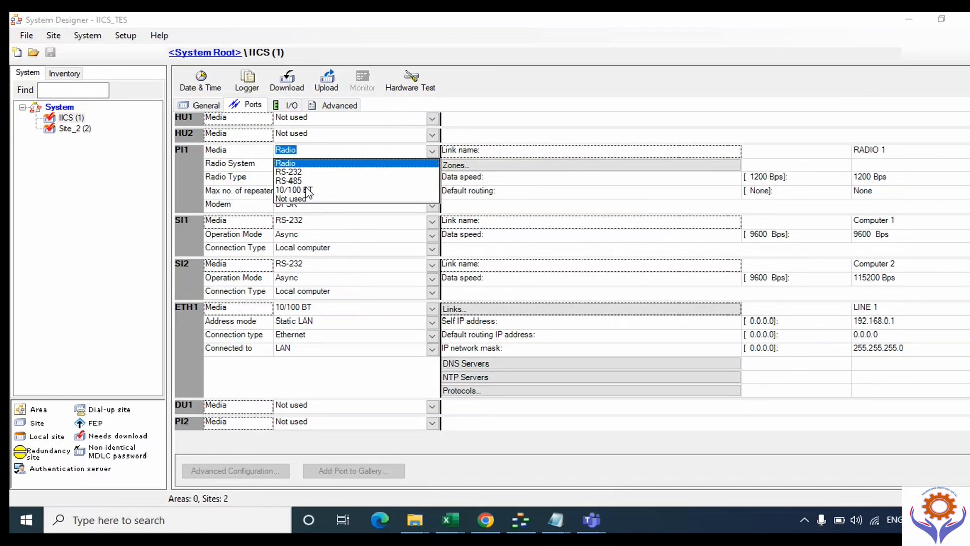
{"action": "left_click", "coordinate": [293, 189]}
{"action": "left_click", "coordinate": [433, 151]}
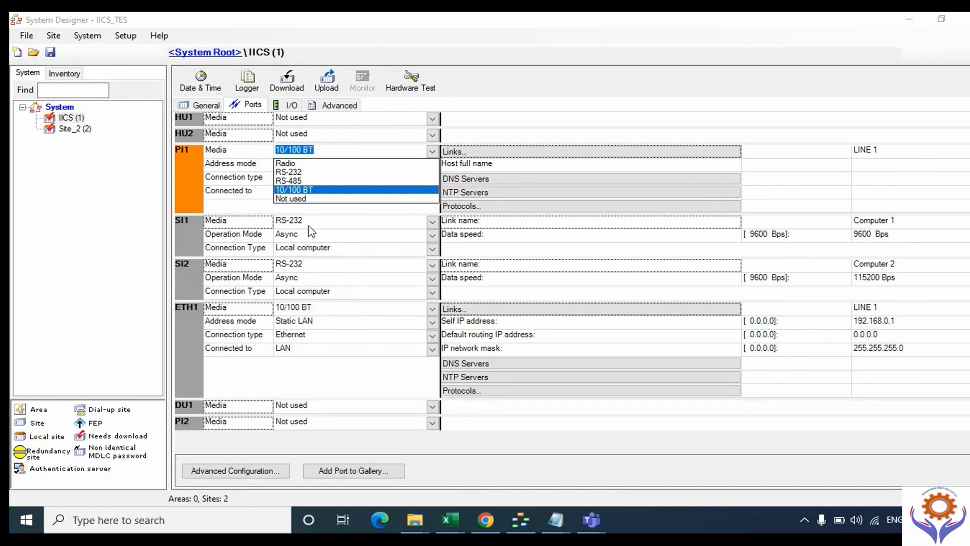
{"action": "left_click", "coordinate": [291, 200]}
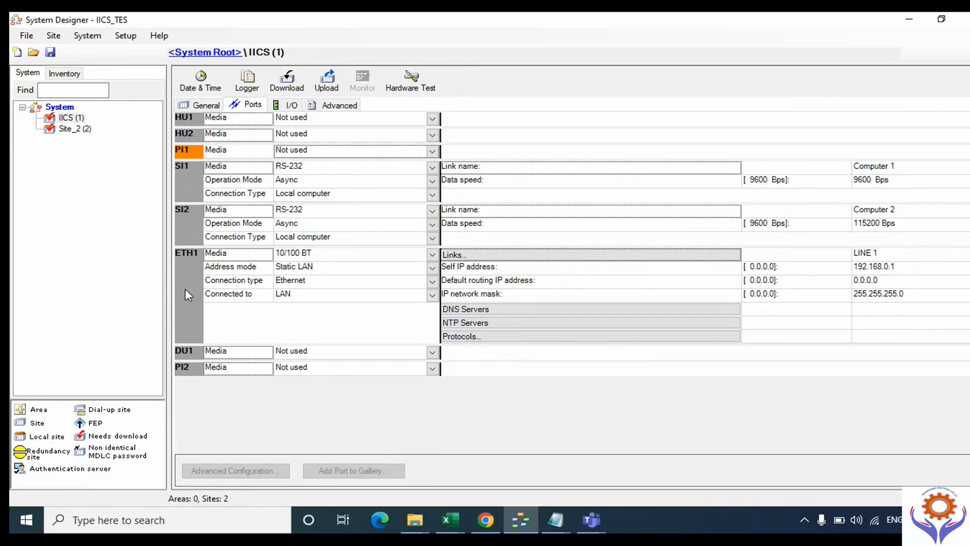
{"action": "left_click", "coordinate": [200, 106]}
{"action": "left_click", "coordinate": [246, 105]}
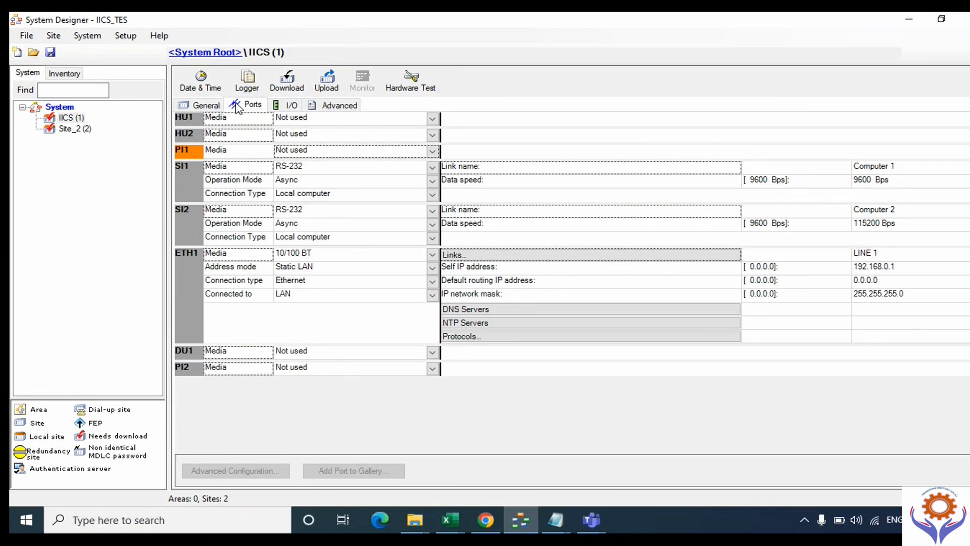
{"action": "left_click", "coordinate": [205, 107]}
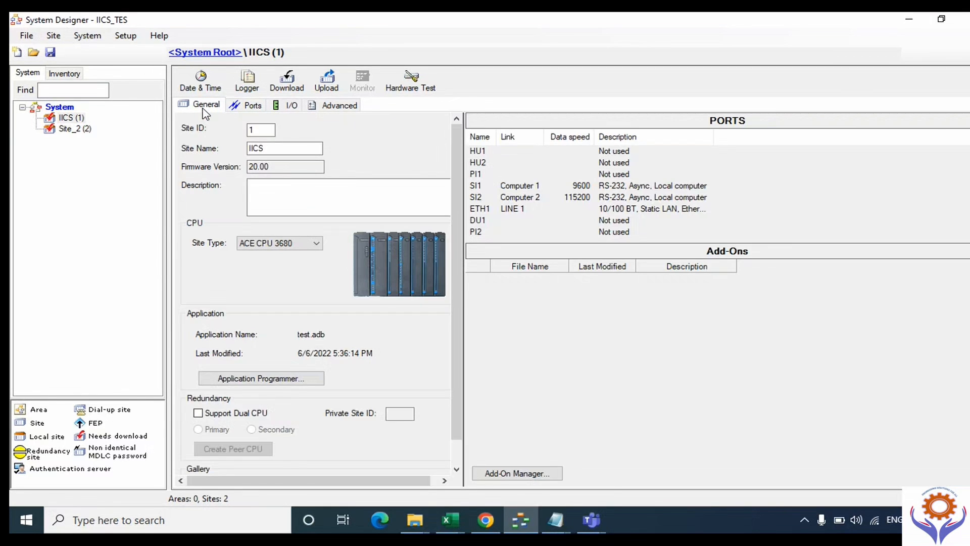
{"action": "left_click", "coordinate": [50, 52]}
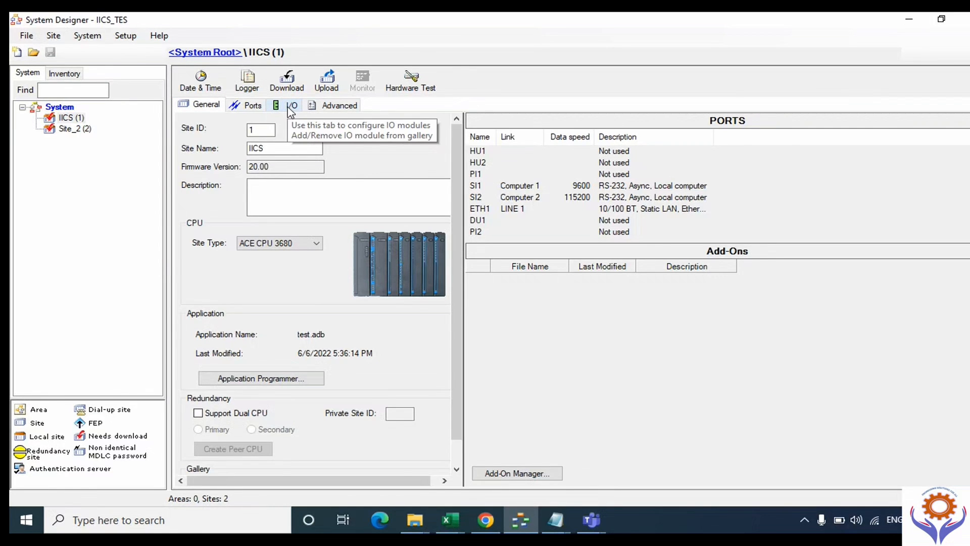
Set the PI1 port's media to Radio with radio type CDM750 and an FSK modem.
{"action": "left_click", "coordinate": [289, 107]}
{"action": "left_click", "coordinate": [213, 108]}
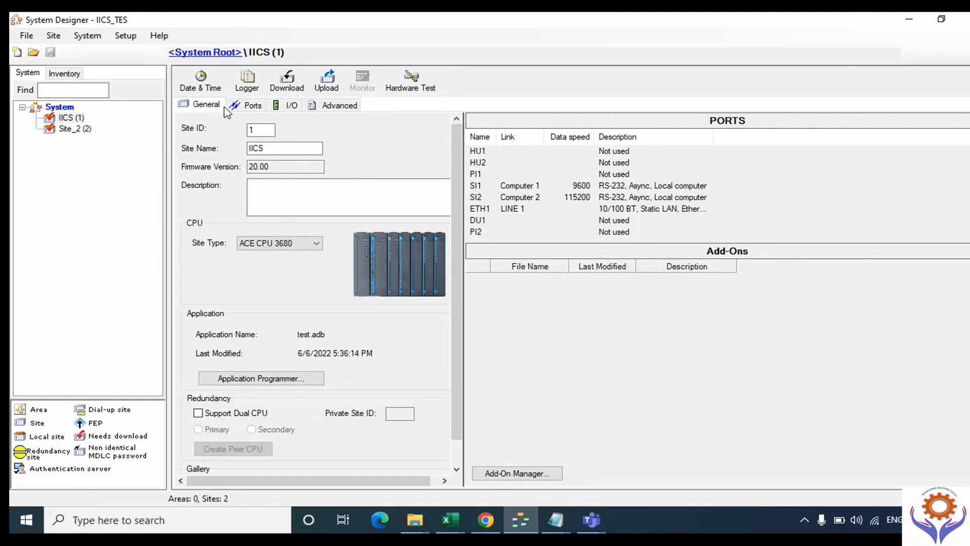
{"action": "left_click", "coordinate": [236, 106]}
{"action": "left_click", "coordinate": [431, 151]}
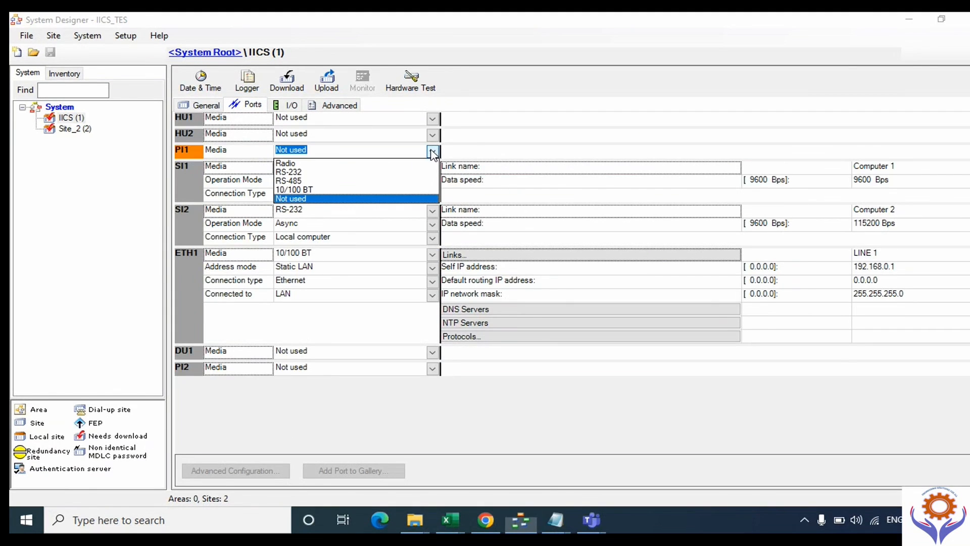
{"action": "left_click", "coordinate": [293, 166]}
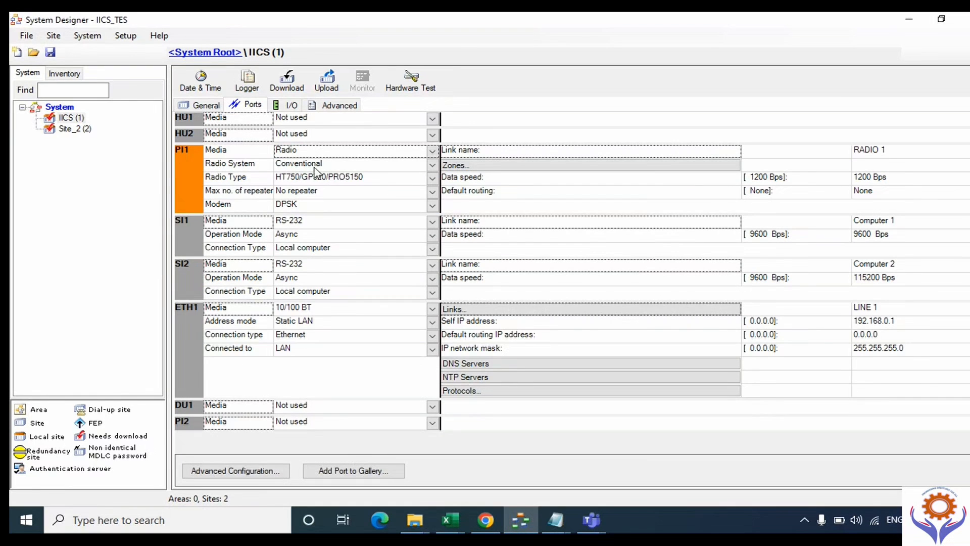
{"action": "left_click", "coordinate": [432, 177]}
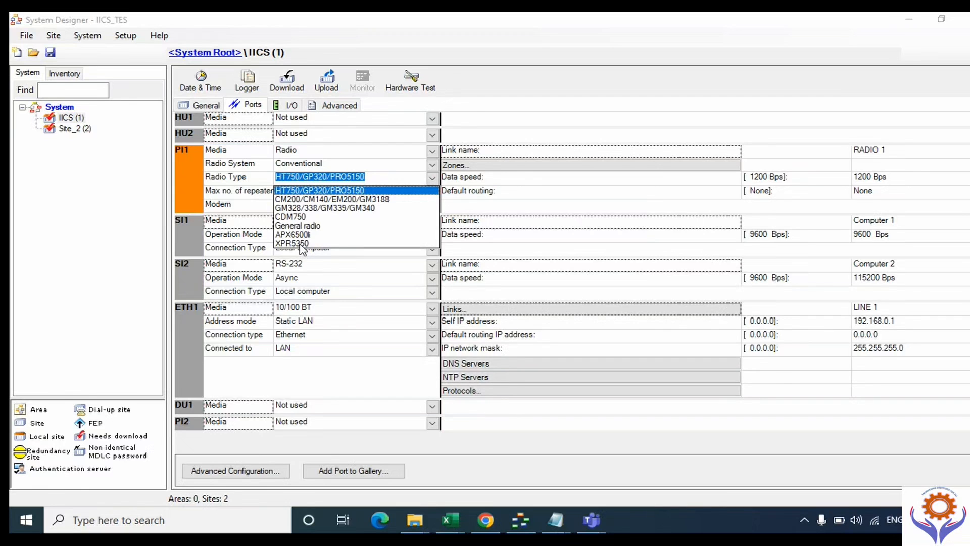
{"action": "left_click", "coordinate": [291, 218]}
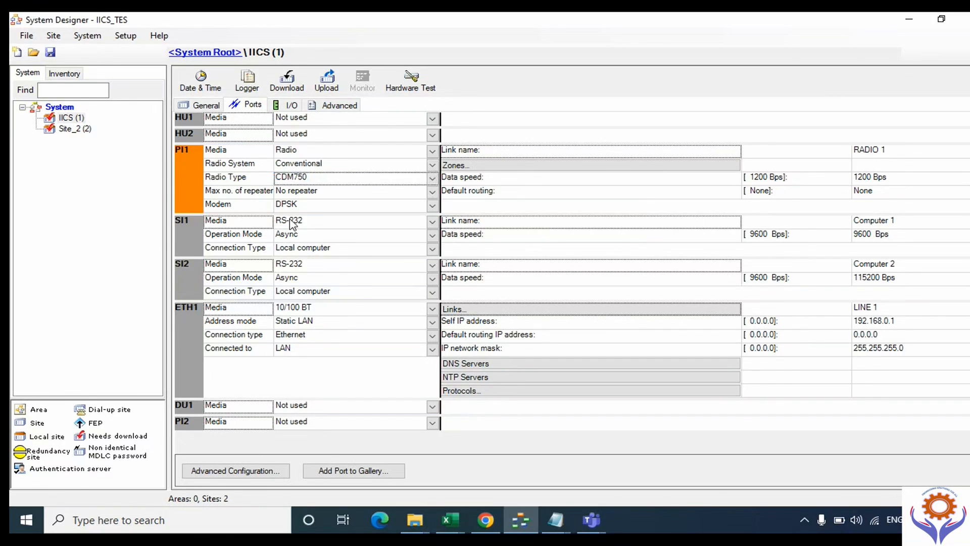
{"action": "left_click", "coordinate": [433, 205]}
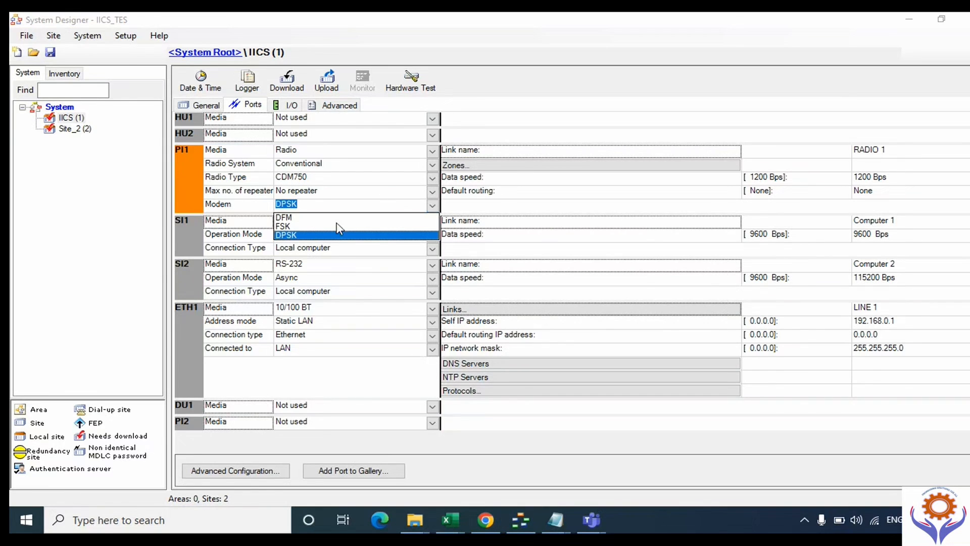
{"action": "left_click", "coordinate": [287, 224]}
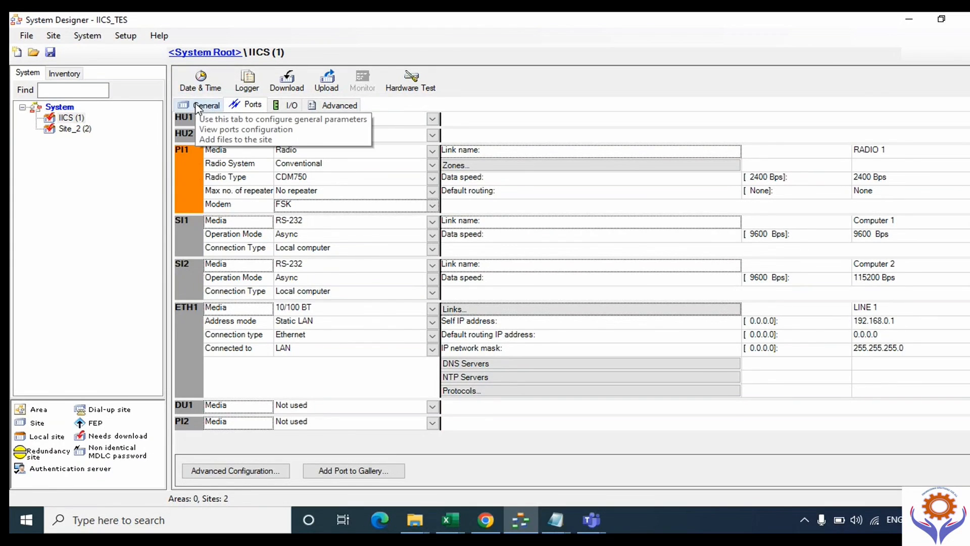
Check the IICS (1) site's I/O modules and request the list of uploadable files over the local connection.
{"action": "left_click", "coordinate": [293, 105]}
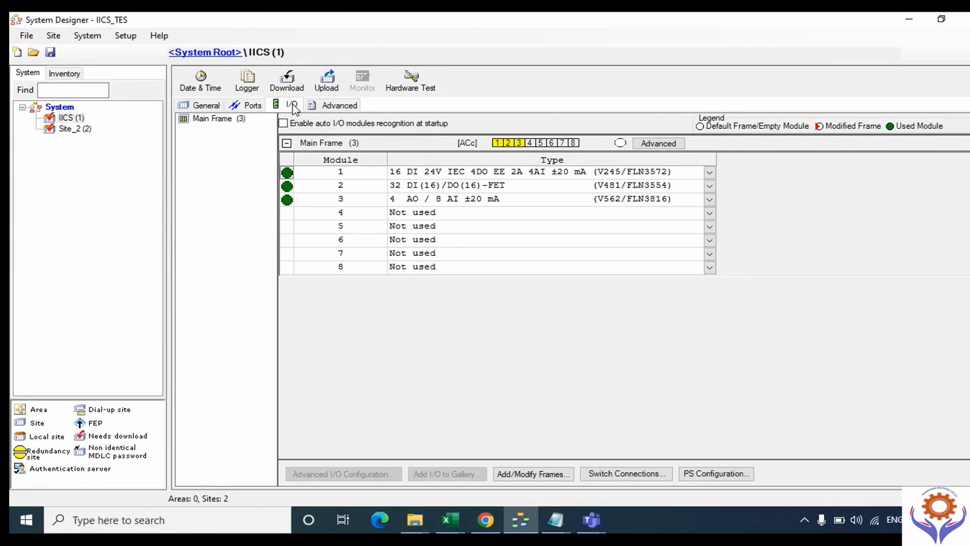
{"action": "left_click", "coordinate": [253, 105]}
{"action": "left_click", "coordinate": [292, 106]}
{"action": "left_click", "coordinate": [326, 81]}
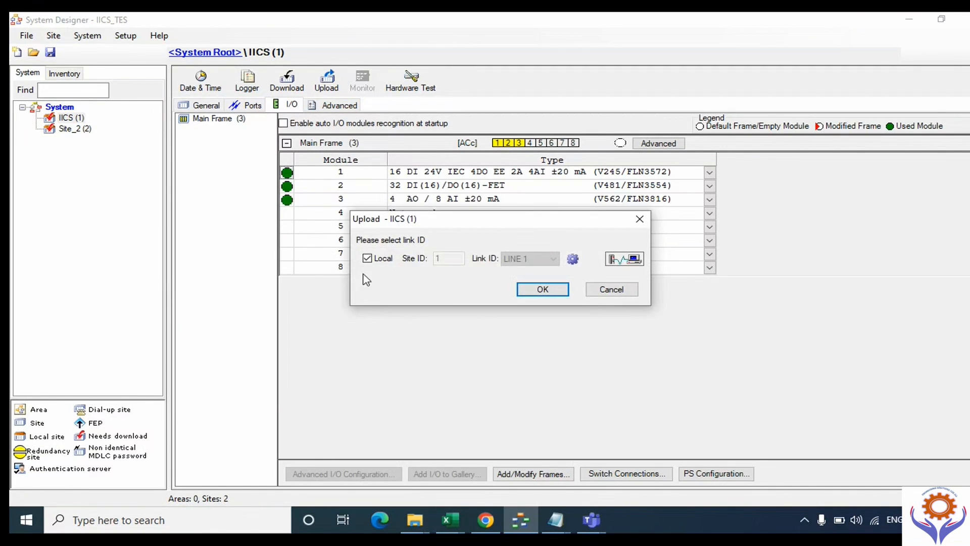
{"action": "left_click", "coordinate": [614, 289]}
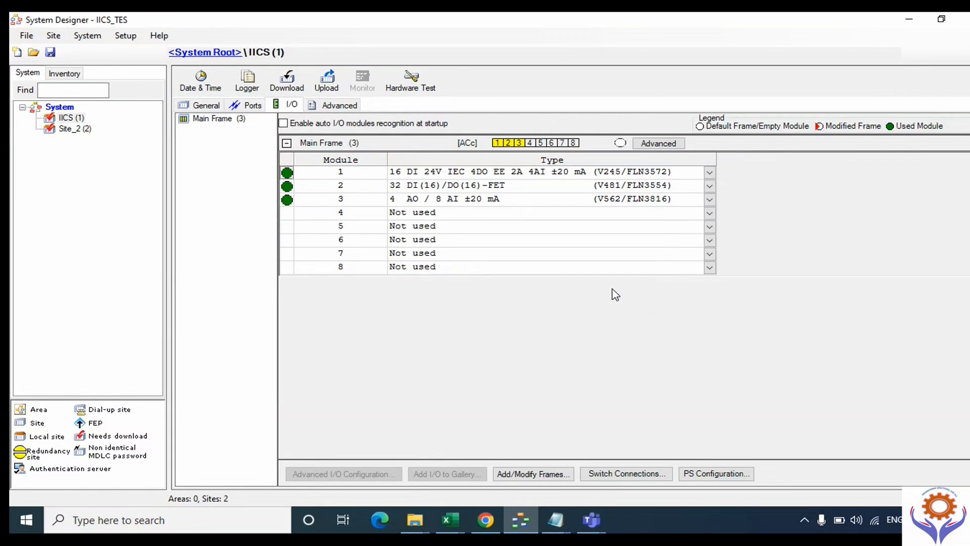
{"action": "left_click", "coordinate": [327, 81]}
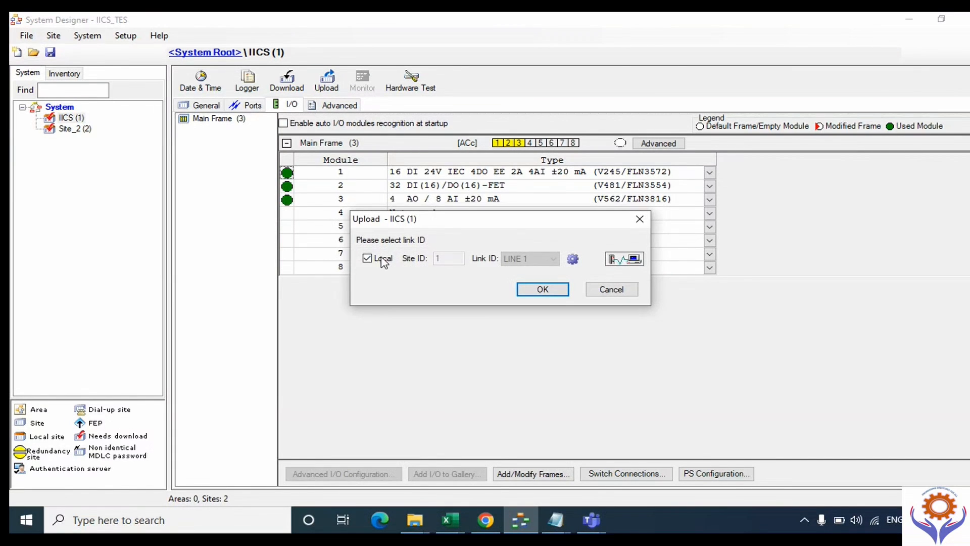
{"action": "left_click", "coordinate": [543, 289]}
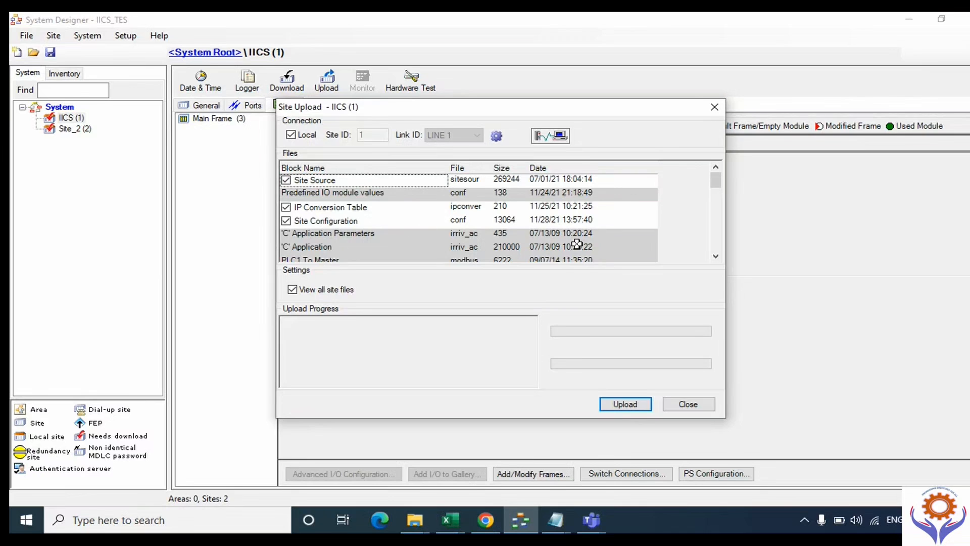
Try to upload the Site Source, IP Conversion Table and Site Configuration blocks from the local RTU, and close the upload dialog.
{"action": "mouse_move", "coordinate": [719, 187]}
{"action": "left_mouse_down"}
{"action": "mouse_move", "coordinate": [715, 253]}
{"action": "mouse_move", "coordinate": [717, 197]}
{"action": "left_mouse_up"}
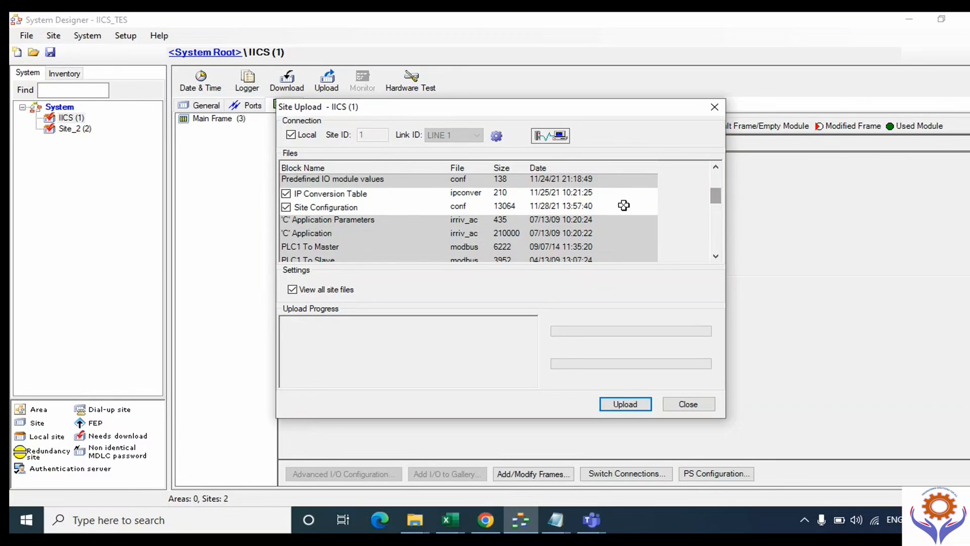
{"action": "left_click", "coordinate": [326, 221]}
{"action": "left_click", "coordinate": [307, 234]}
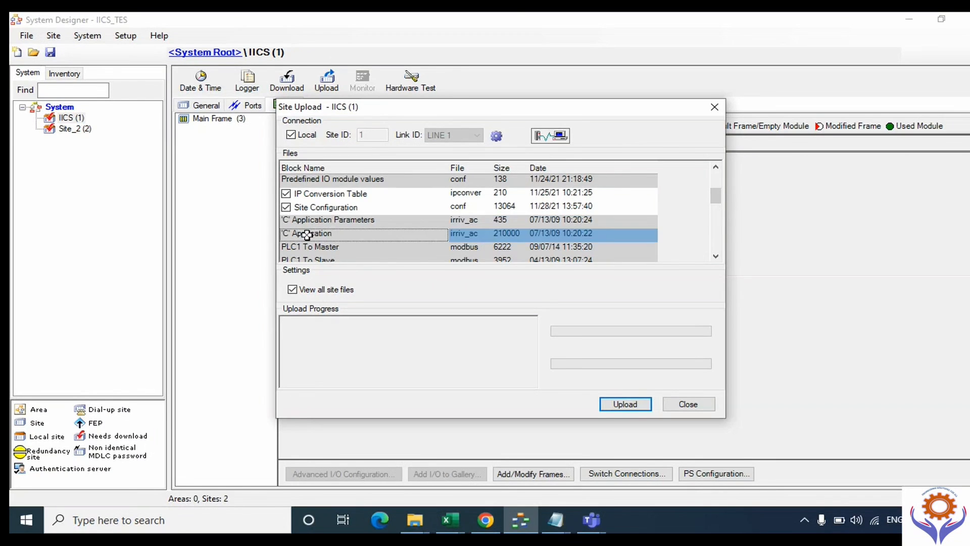
{"action": "left_click", "coordinate": [311, 248]}
{"action": "left_click", "coordinate": [307, 237]}
{"action": "left_click", "coordinate": [306, 224]}
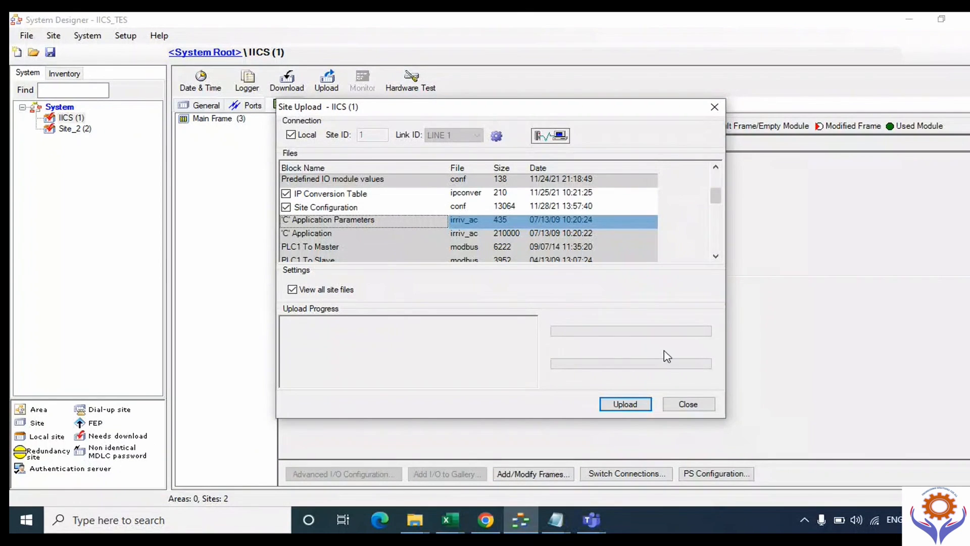
{"action": "left_click", "coordinate": [627, 406]}
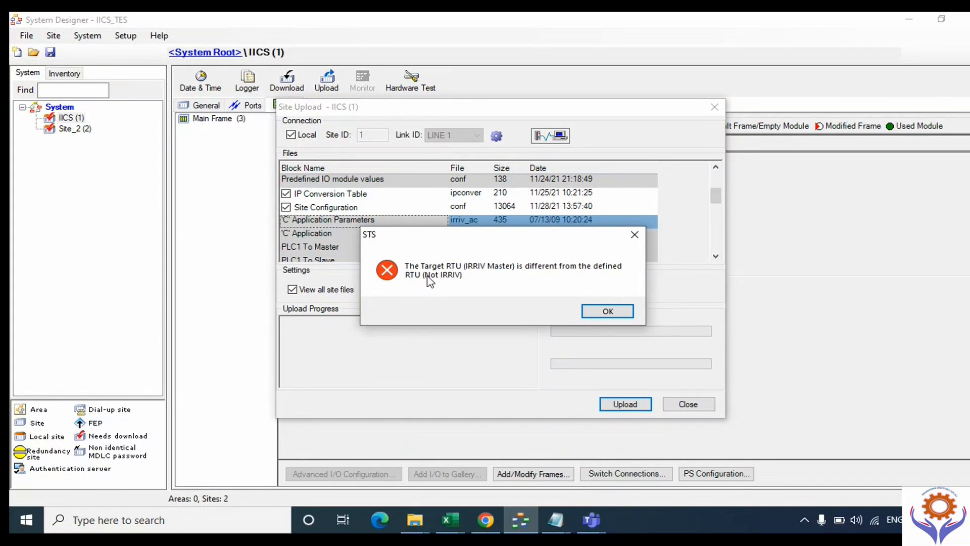
{"action": "left_click", "coordinate": [612, 310]}
{"action": "left_click", "coordinate": [688, 404]}
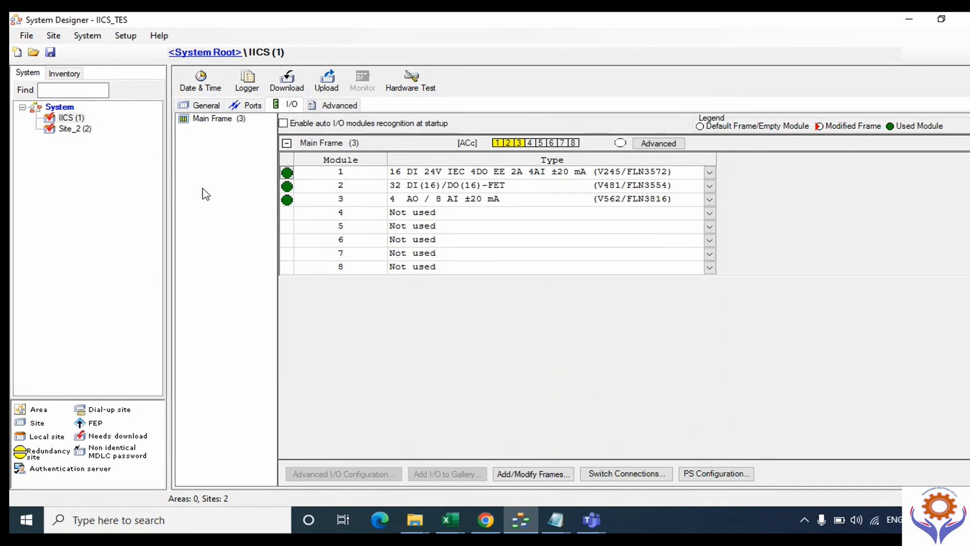
Browse the IRRInet-ACE RTU elements in the inventory down to CPU 3680 and review the IICS (1) site's general settings and ports.
{"action": "left_click", "coordinate": [69, 117]}
{"action": "left_click", "coordinate": [199, 105]}
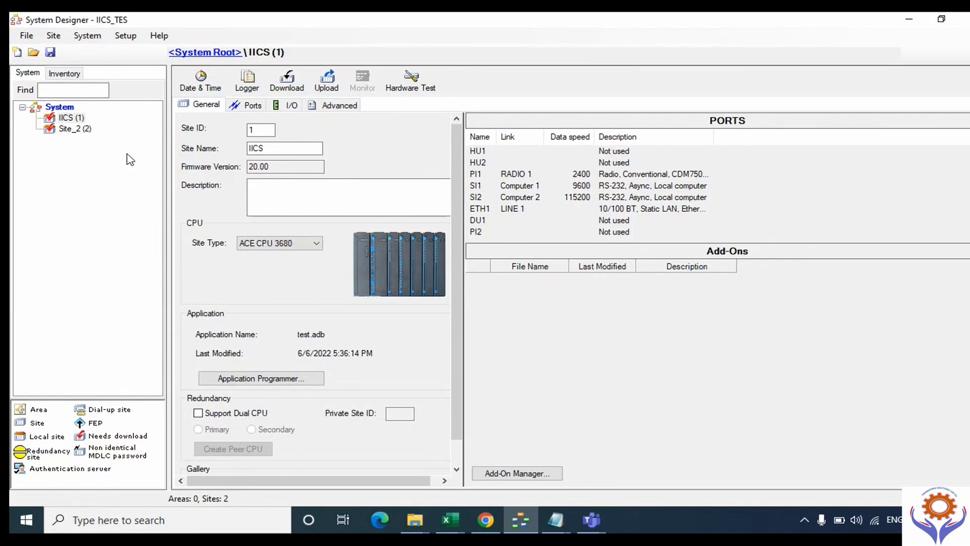
{"action": "left_click", "coordinate": [64, 73]}
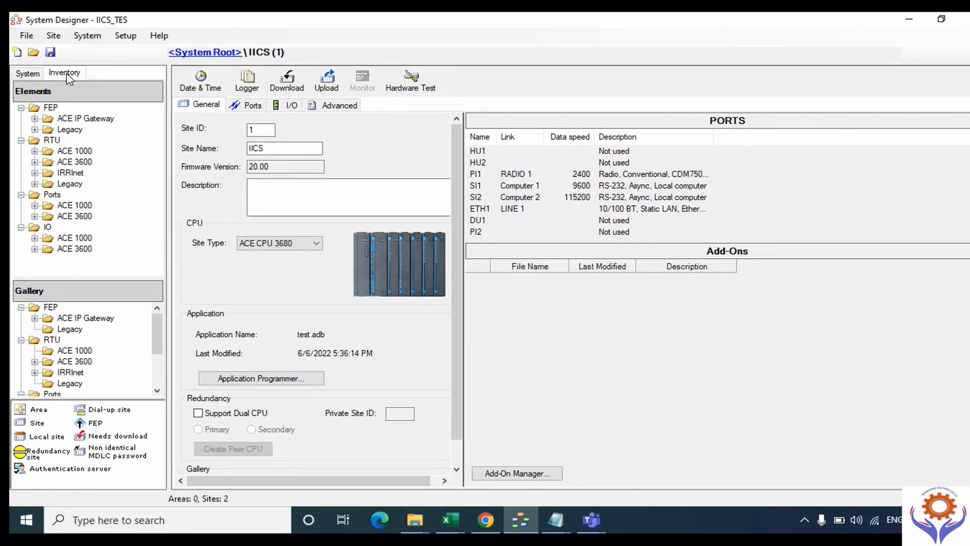
{"action": "left_click", "coordinate": [35, 173]}
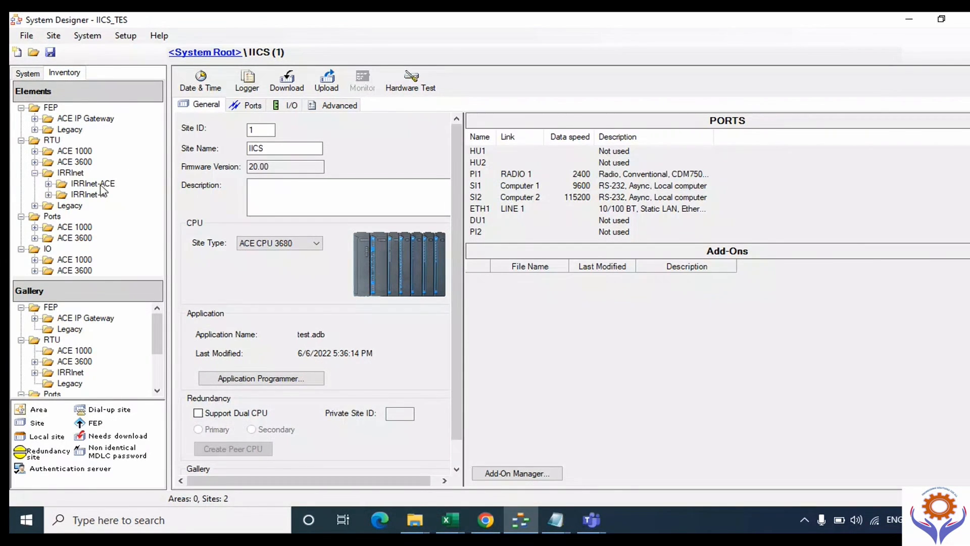
{"action": "left_click", "coordinate": [48, 184]}
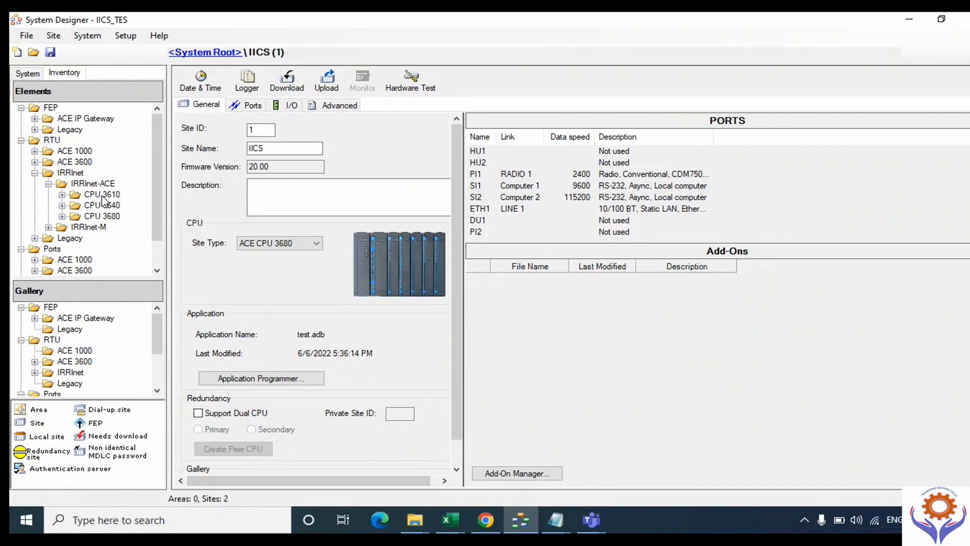
{"action": "left_click", "coordinate": [115, 218]}
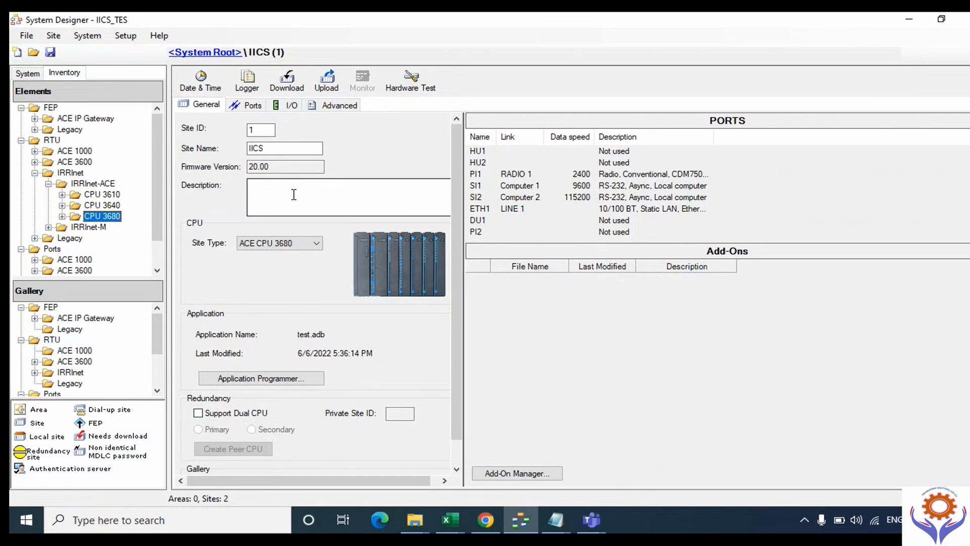
{"action": "left_click", "coordinate": [251, 105]}
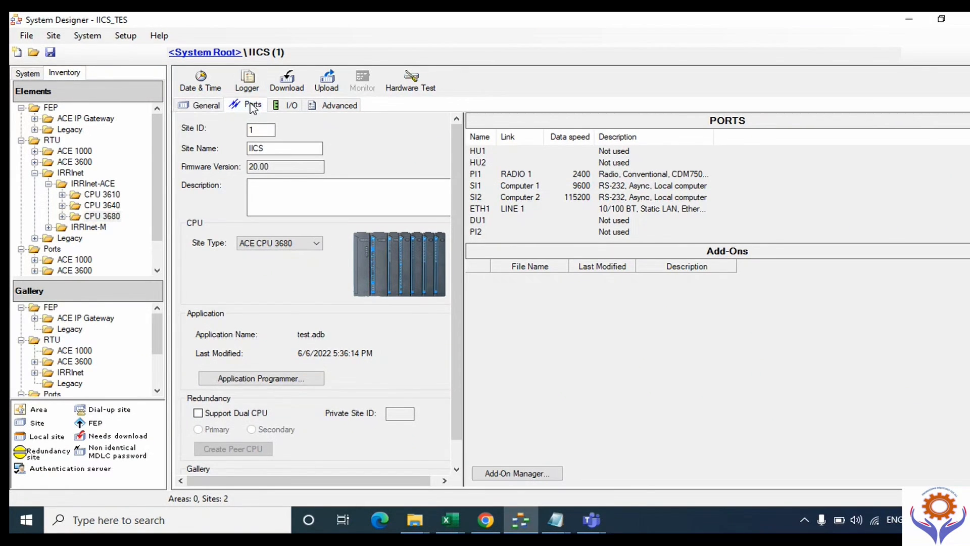
{"action": "left_click", "coordinate": [200, 104]}
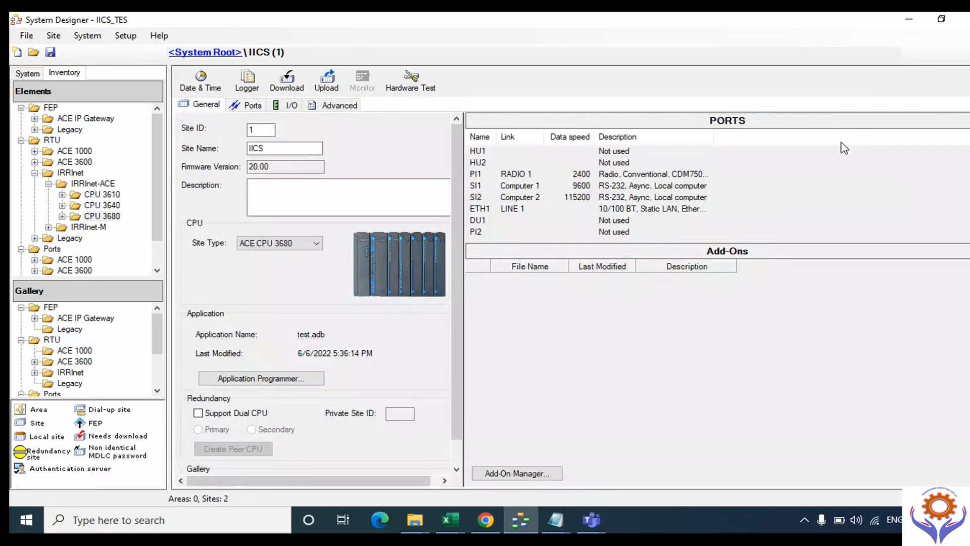
{"action": "left_click", "coordinate": [550, 162]}
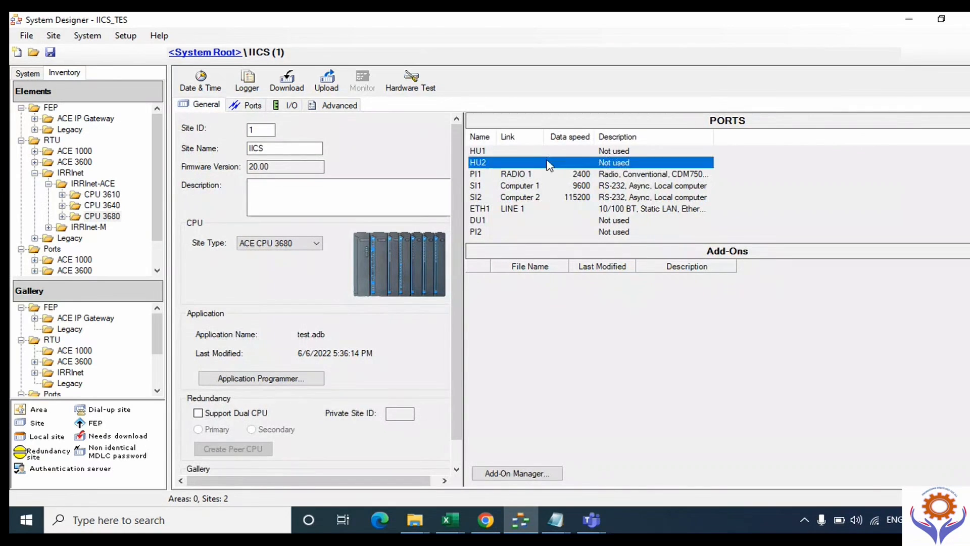
{"action": "left_click", "coordinate": [26, 35]}
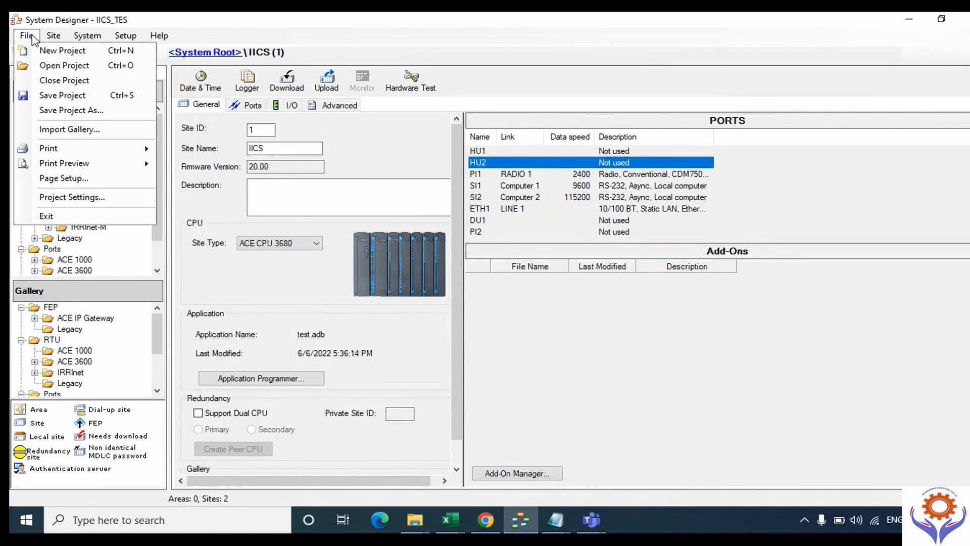
{"action": "left_click", "coordinate": [55, 66]}
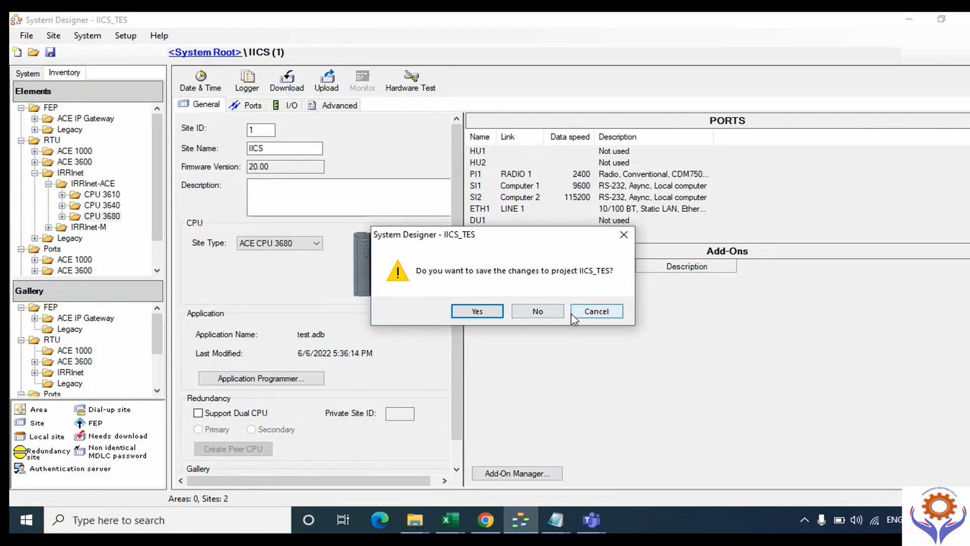
{"action": "left_click", "coordinate": [589, 313]}
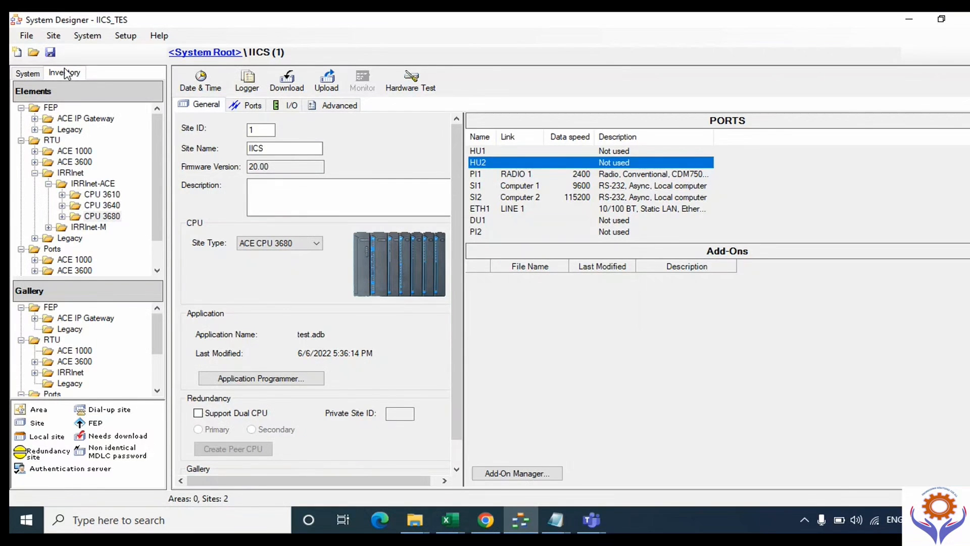
Close the current project without saving its changes and reopen the IICS_TES project.
{"action": "left_click", "coordinate": [26, 35]}
{"action": "left_click", "coordinate": [58, 78]}
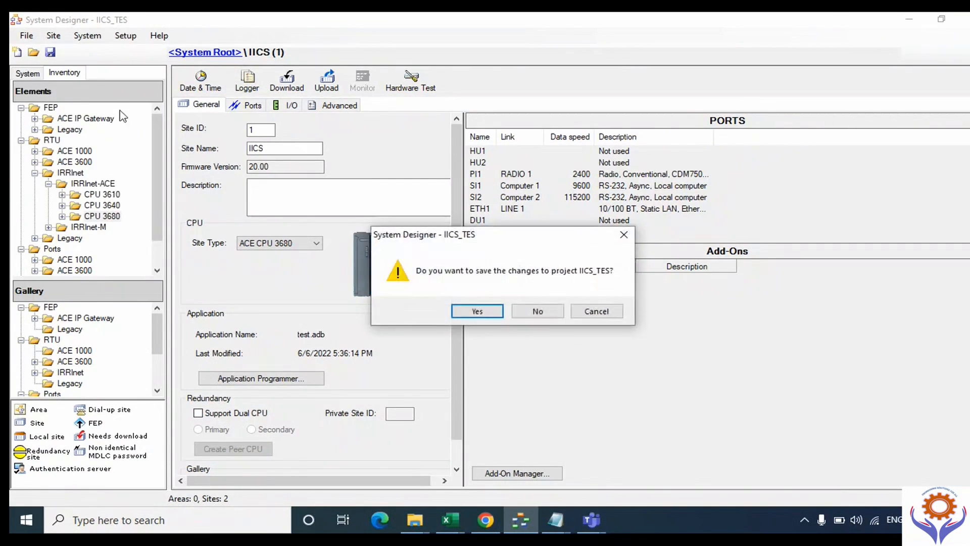
{"action": "left_click", "coordinate": [548, 315]}
{"action": "left_click", "coordinate": [550, 311]}
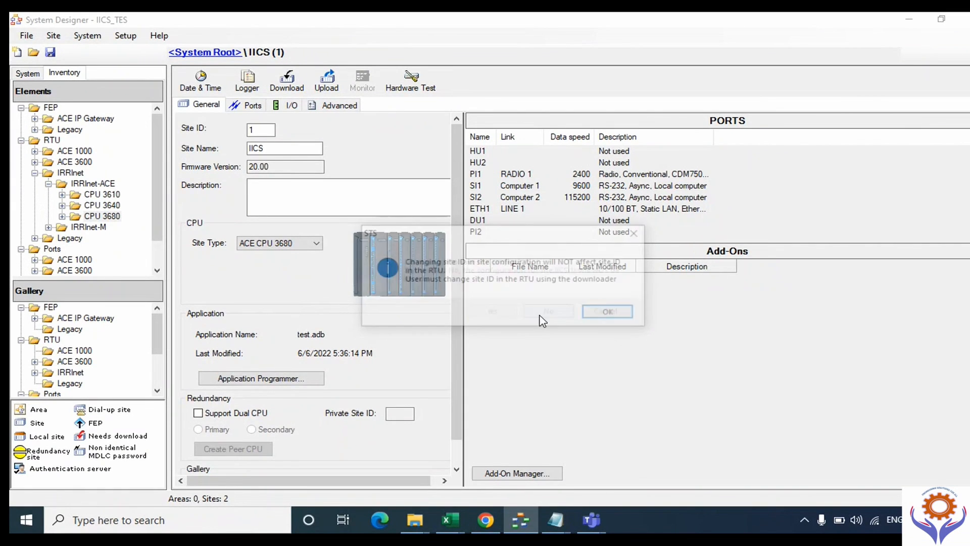
{"action": "left_click", "coordinate": [610, 313]}
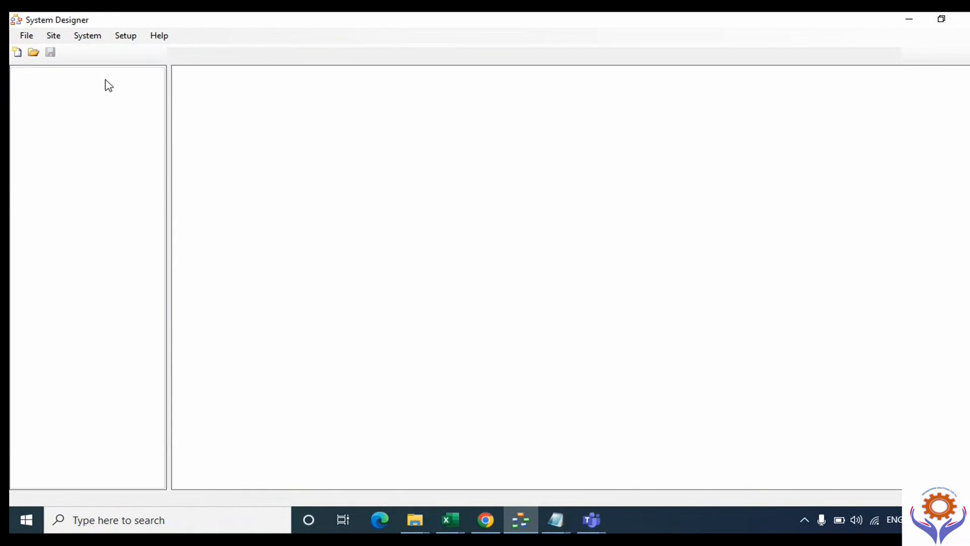
{"action": "left_click", "coordinate": [35, 52]}
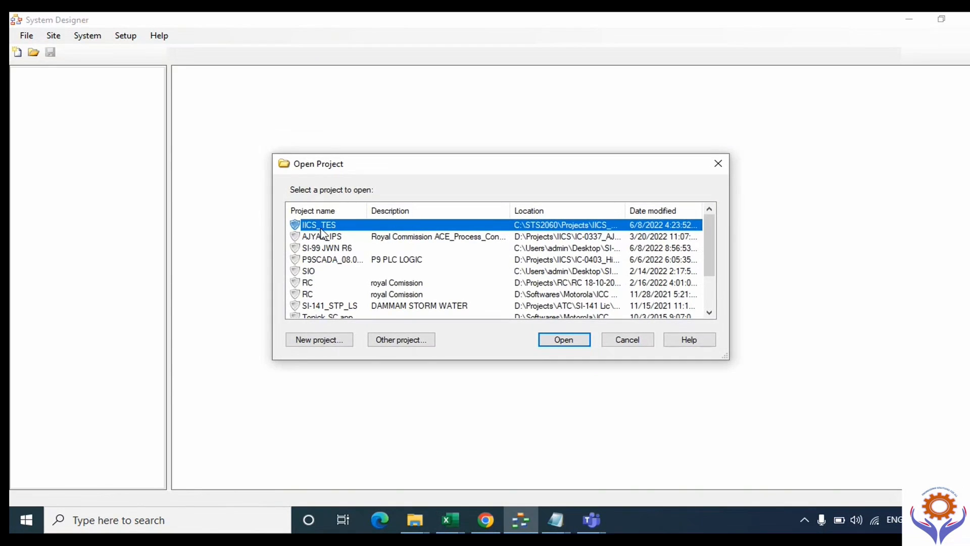
{"action": "double_click", "coordinate": [320, 226]}
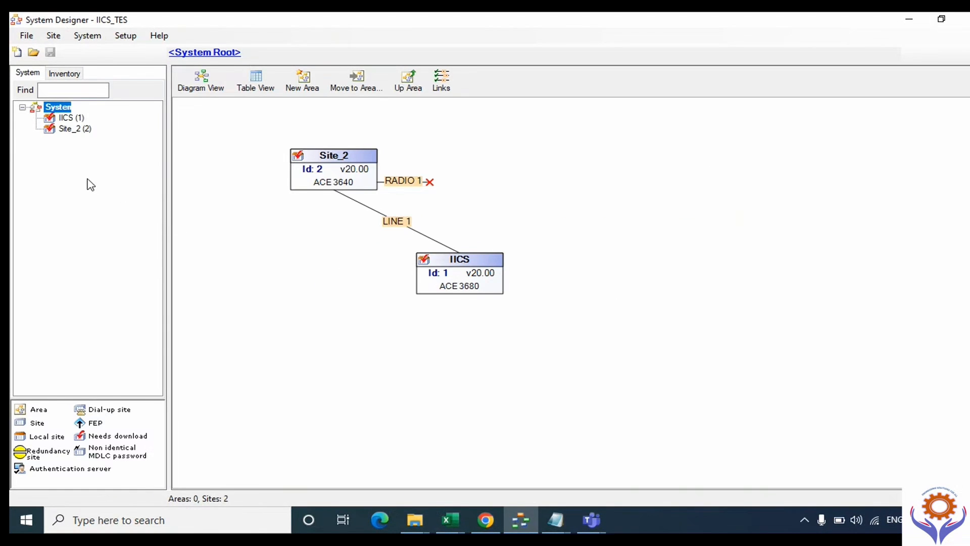
Add an IRRInet-ACE CPU 3680 RTU with firmware 20.00 to the system diagram, using site ID 10.
{"action": "left_click", "coordinate": [61, 73]}
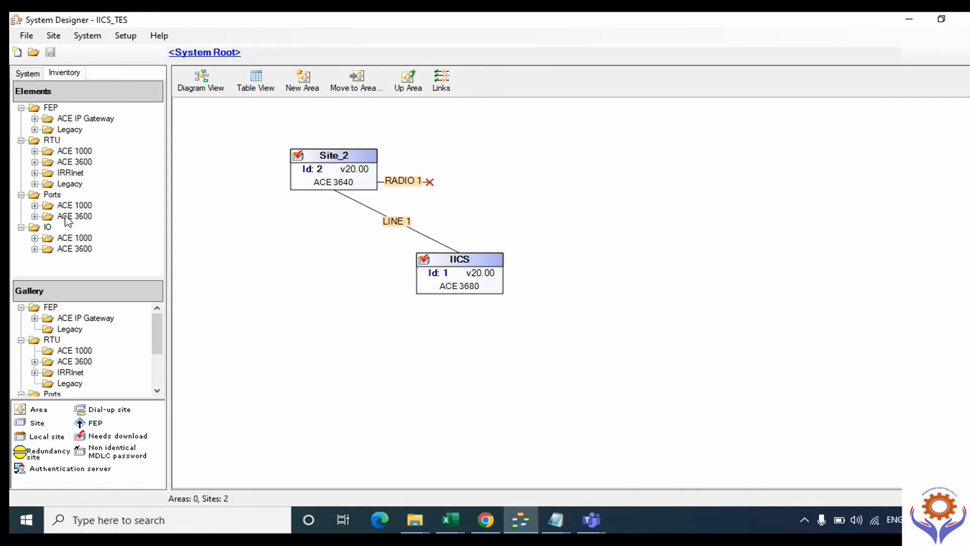
{"action": "left_click", "coordinate": [34, 173]}
{"action": "left_click", "coordinate": [49, 183]}
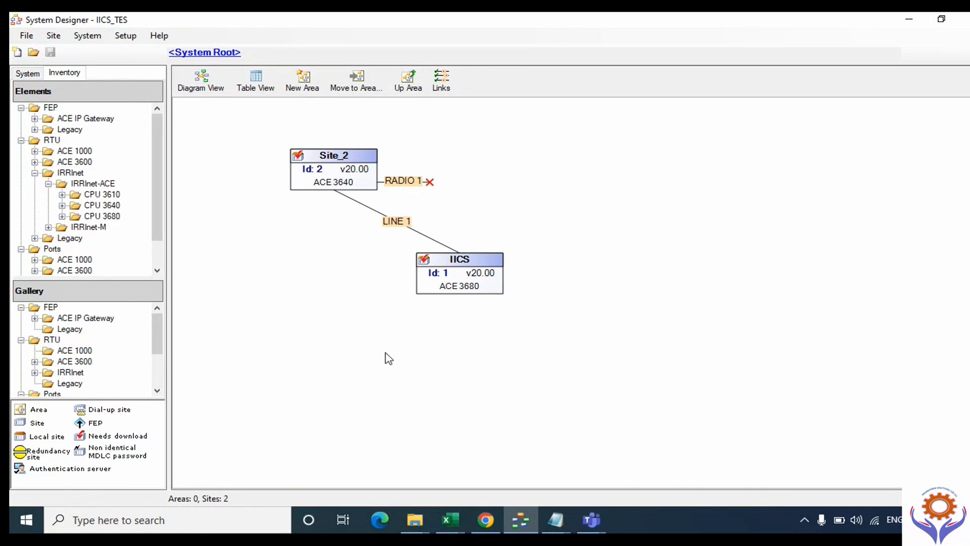
{"action": "left_click", "coordinate": [62, 216]}
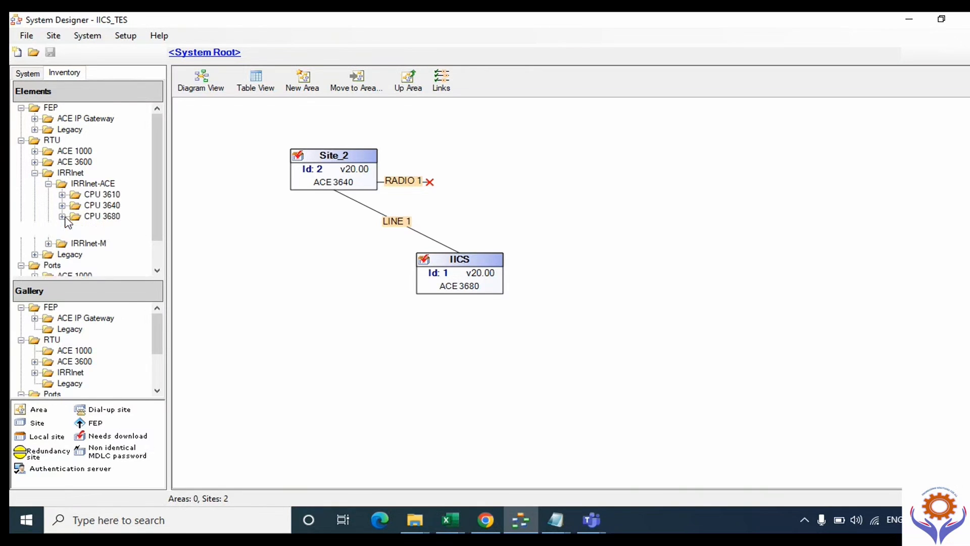
{"action": "left_click_drag", "start_coordinate": [108, 238], "coordinate": [308, 326]}
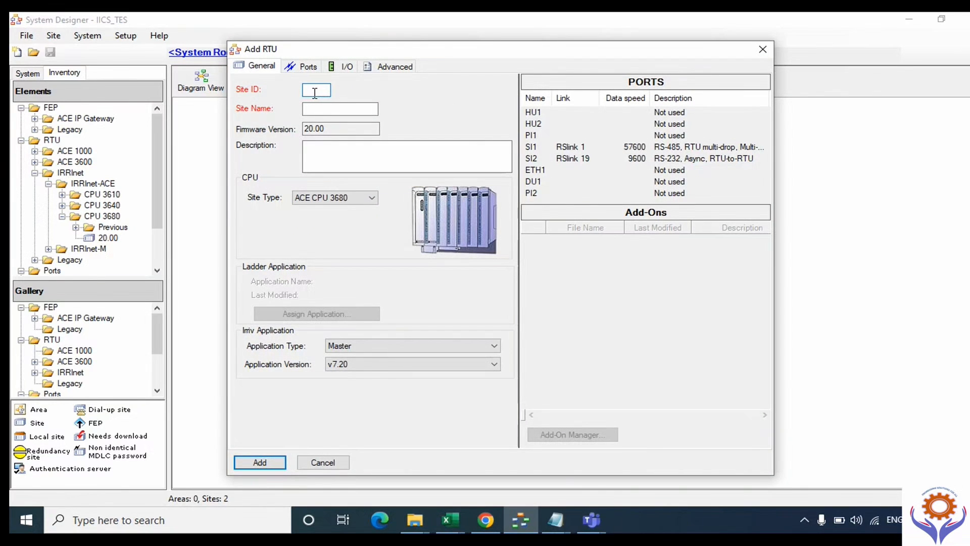
{"action": "type", "text": "10"}
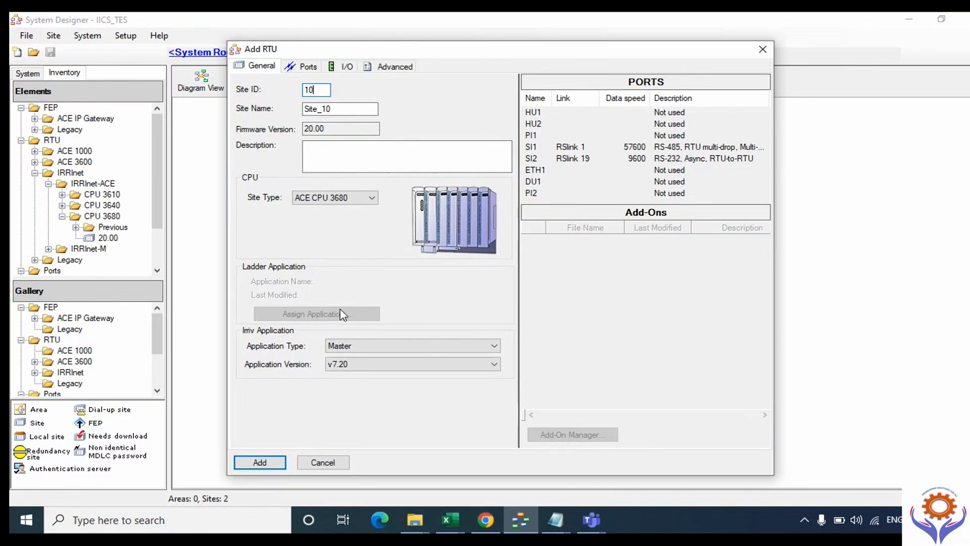
{"action": "left_click", "coordinate": [271, 464]}
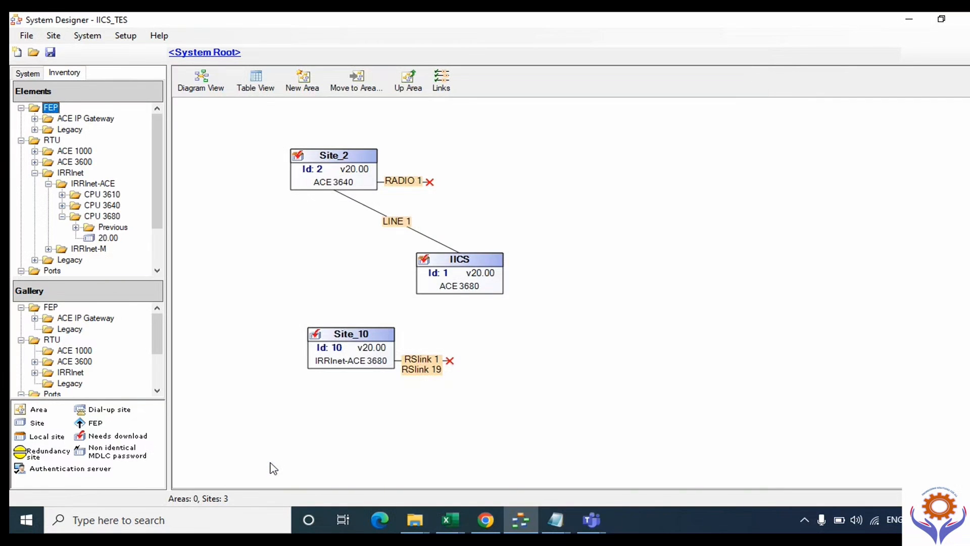
Upload the Site Source, IP Conversion Table and Site Configuration blocks from the local RTU to Site_10, and close the upload dialog.
{"action": "double_click", "coordinate": [351, 361]}
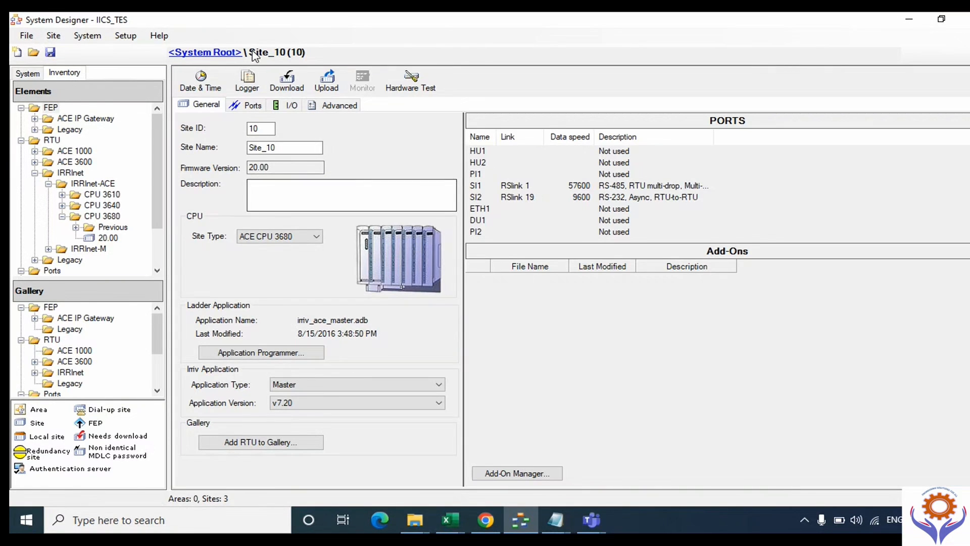
{"action": "left_click", "coordinate": [329, 79]}
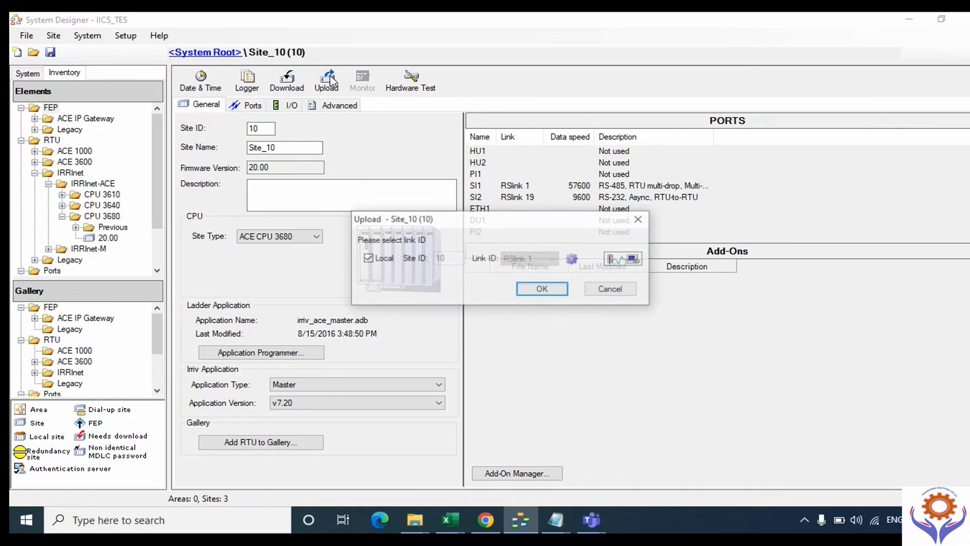
{"action": "left_click", "coordinate": [539, 290]}
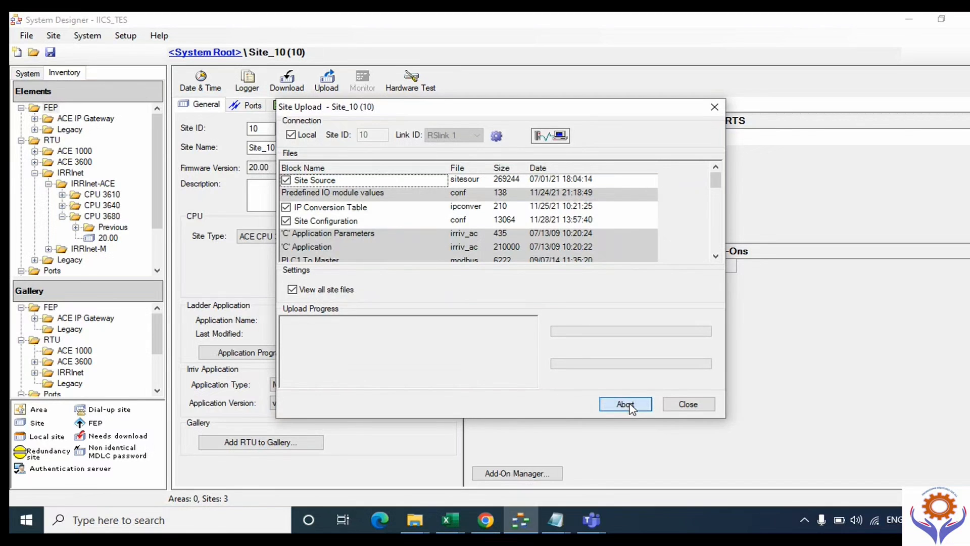
{"action": "left_click", "coordinate": [630, 405]}
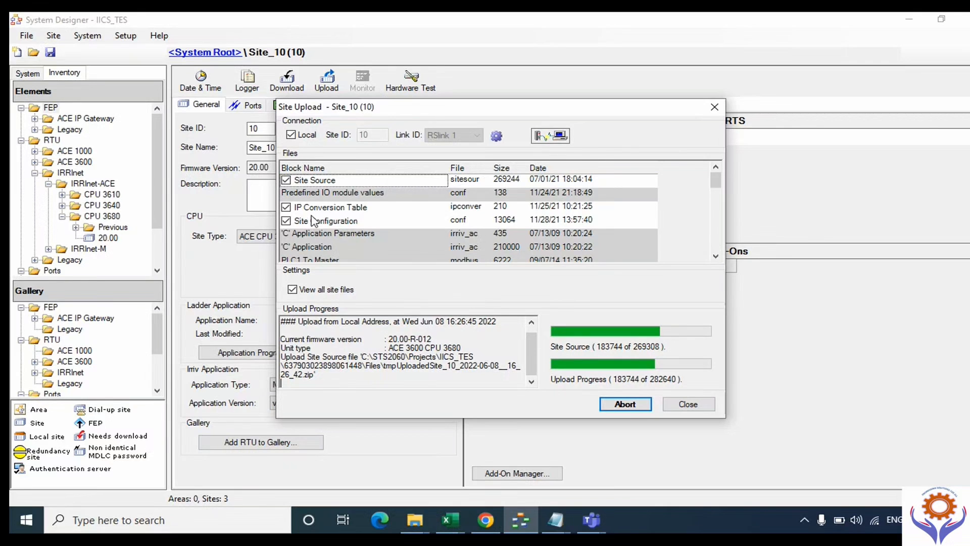
{"action": "left_click", "coordinate": [427, 183]}
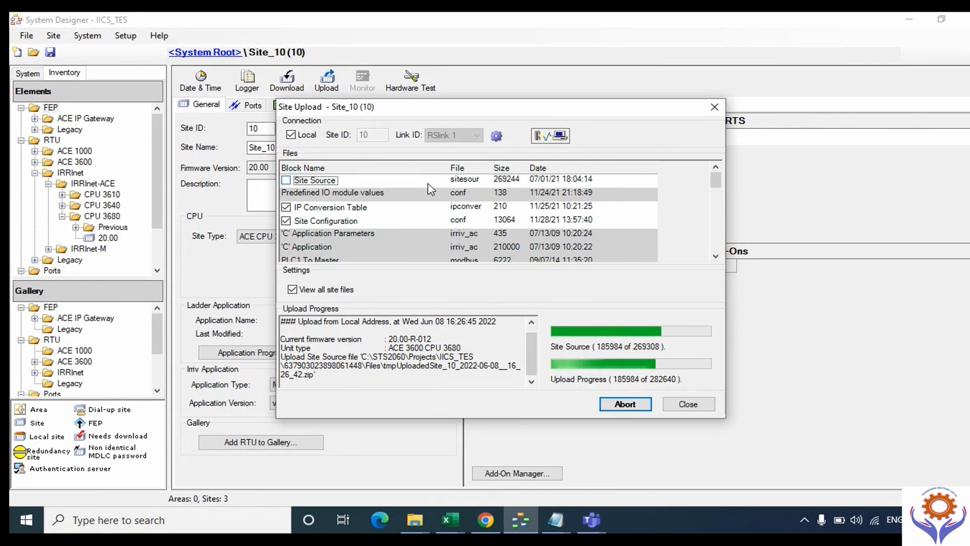
{"action": "left_click", "coordinate": [340, 182]}
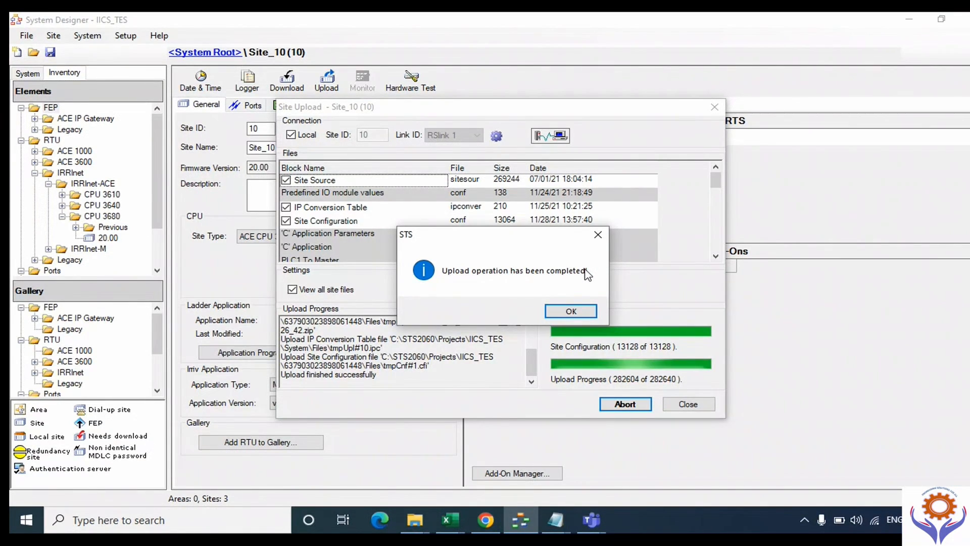
{"action": "left_click", "coordinate": [576, 307]}
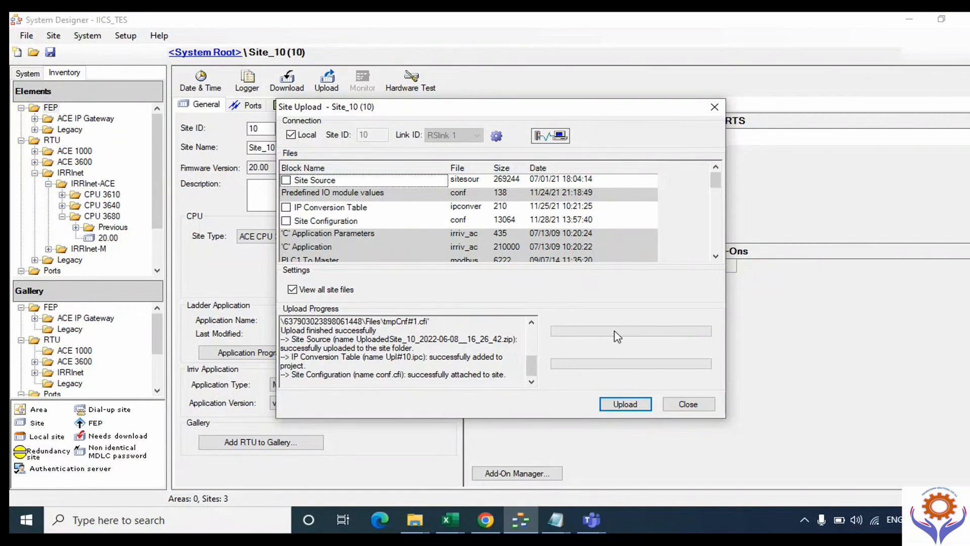
{"action": "left_click", "coordinate": [687, 404]}
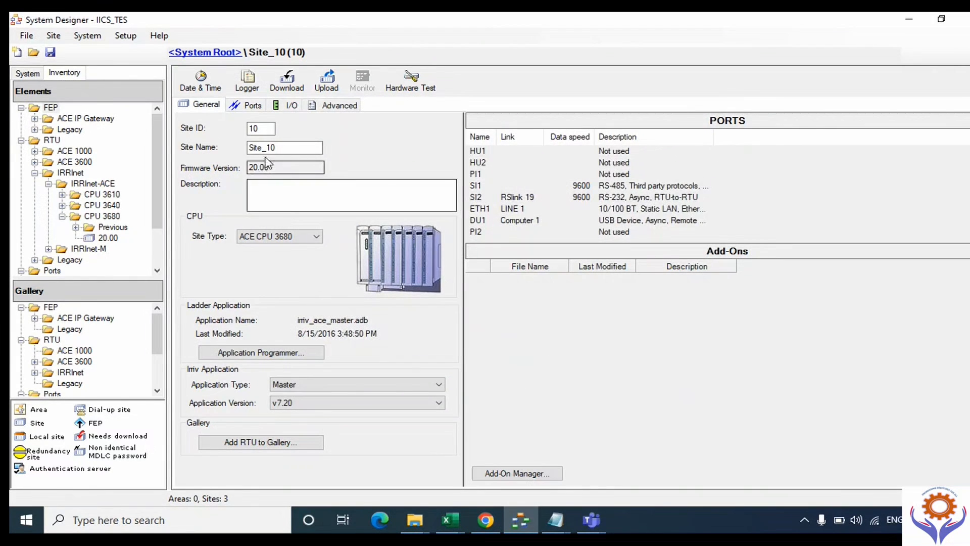
Examine Site_10's uploaded port settings for SI1, SI2, ETH1 and DU1, including the IP addresses.
{"action": "left_click", "coordinate": [248, 106]}
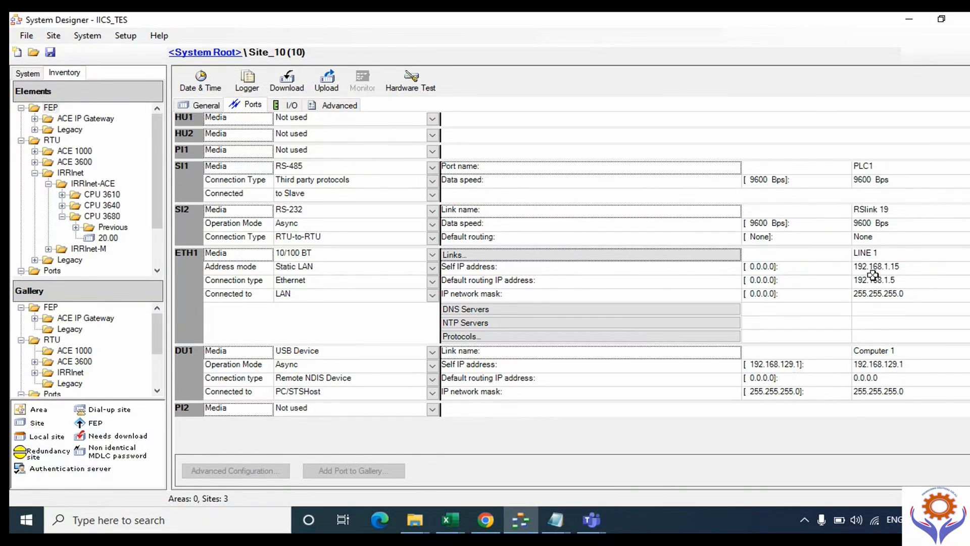
{"action": "left_click", "coordinate": [910, 267]}
{"action": "left_click", "coordinate": [908, 277]}
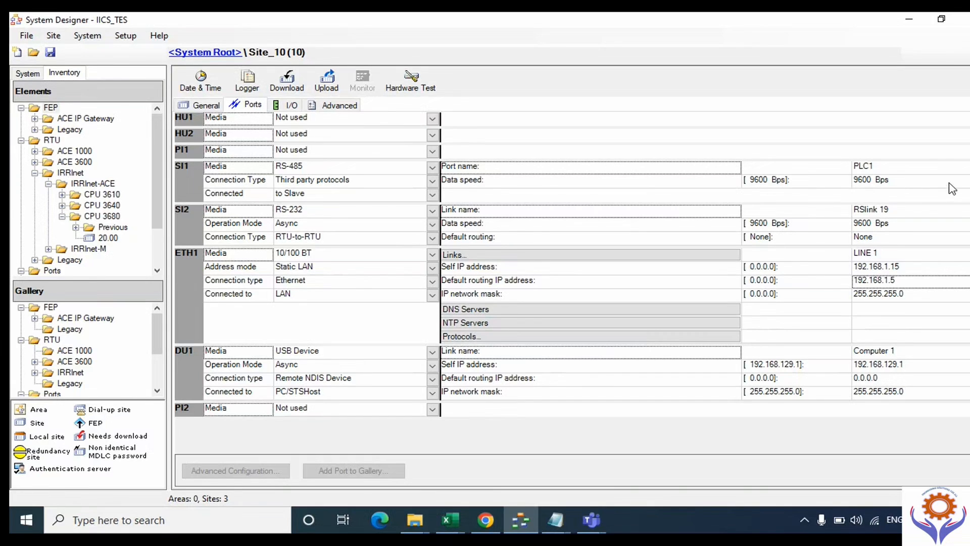
{"action": "left_click", "coordinate": [196, 181]}
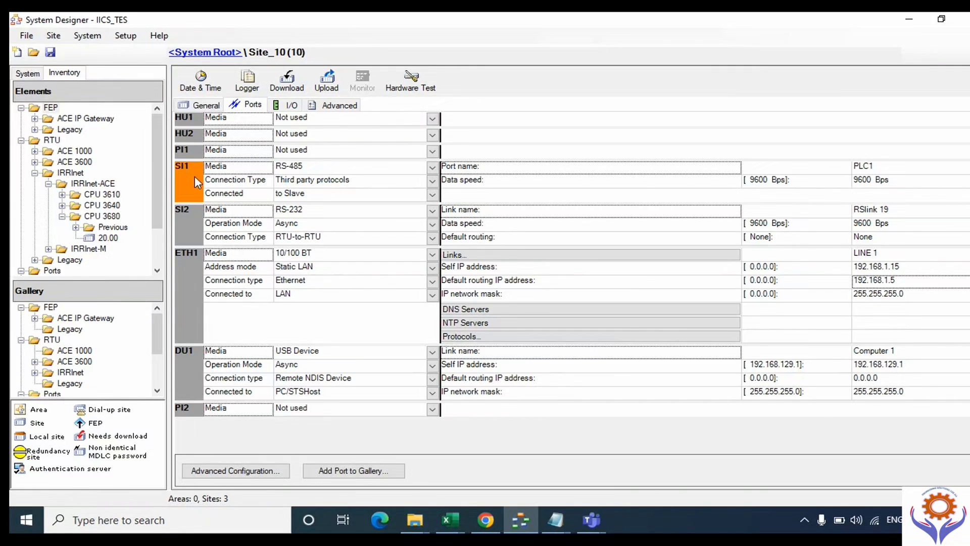
{"action": "left_click", "coordinate": [192, 214]}
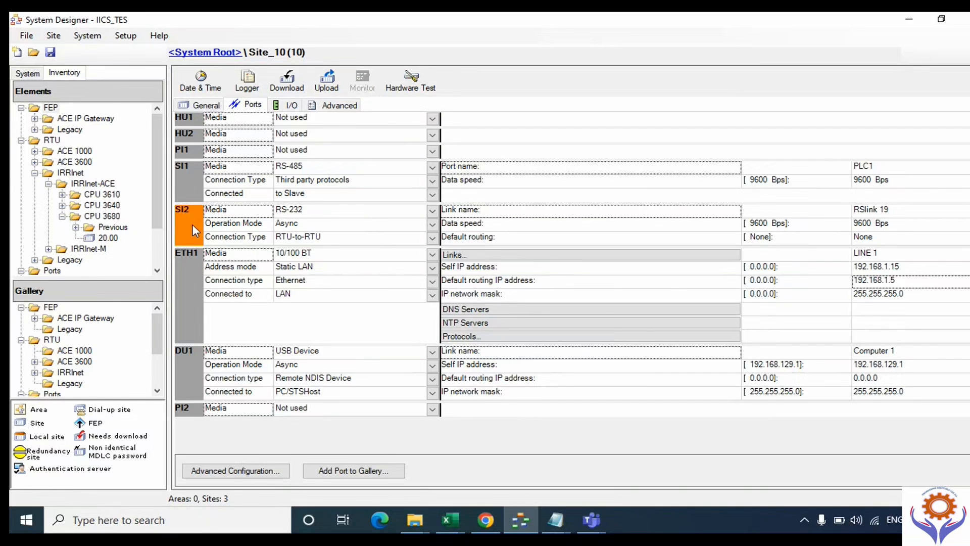
{"action": "left_click", "coordinate": [189, 297]}
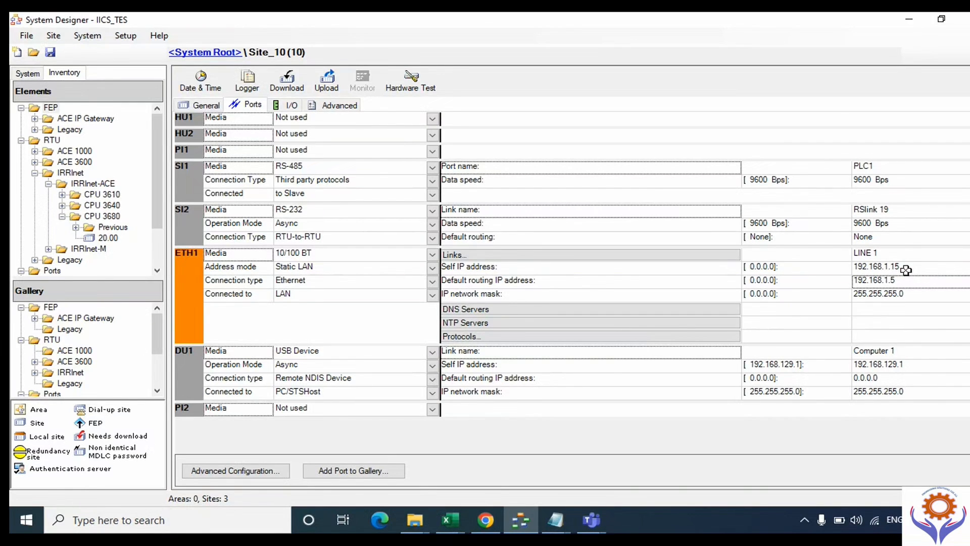
{"action": "left_click", "coordinate": [185, 371]}
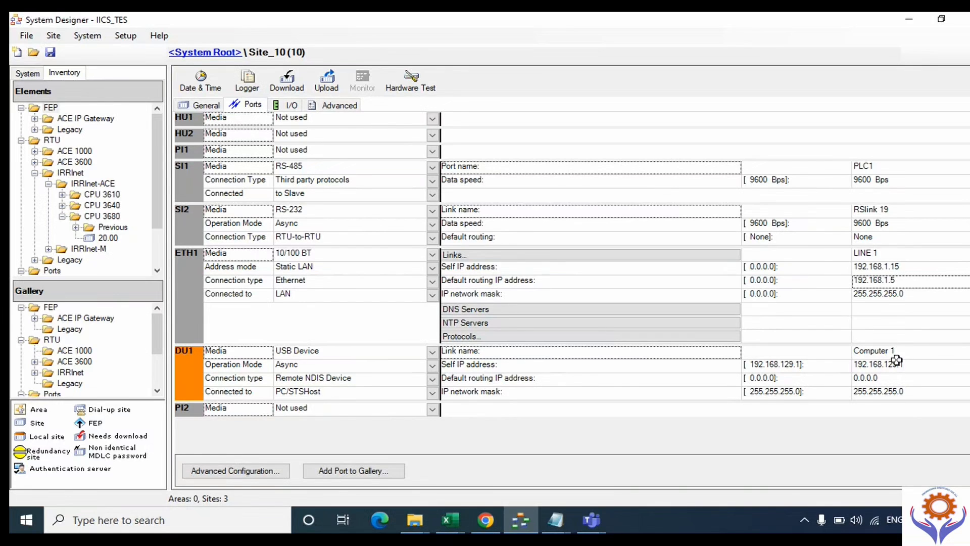
{"action": "left_click", "coordinate": [918, 367]}
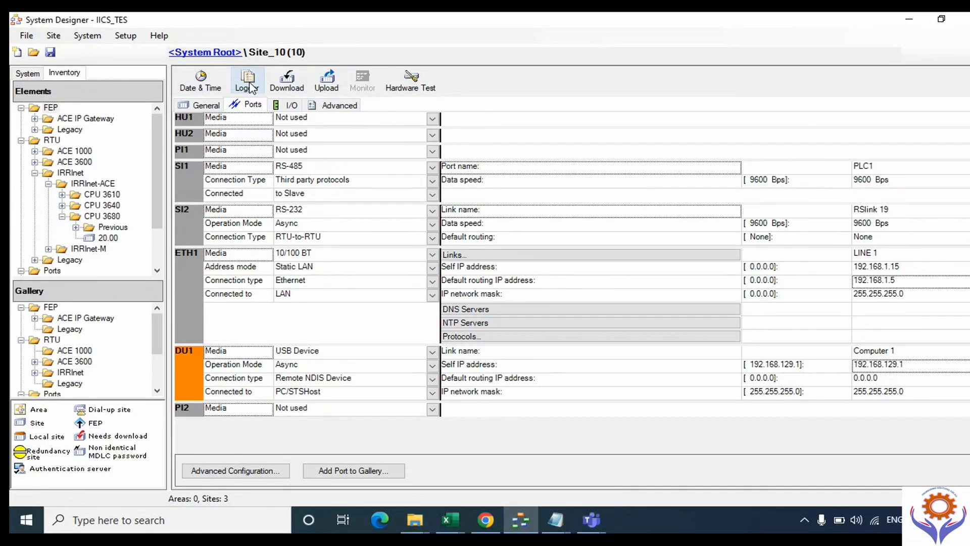
Check Site_10's I/O modules and advanced parameter groups, and return to its general settings.
{"action": "left_click", "coordinate": [282, 106]}
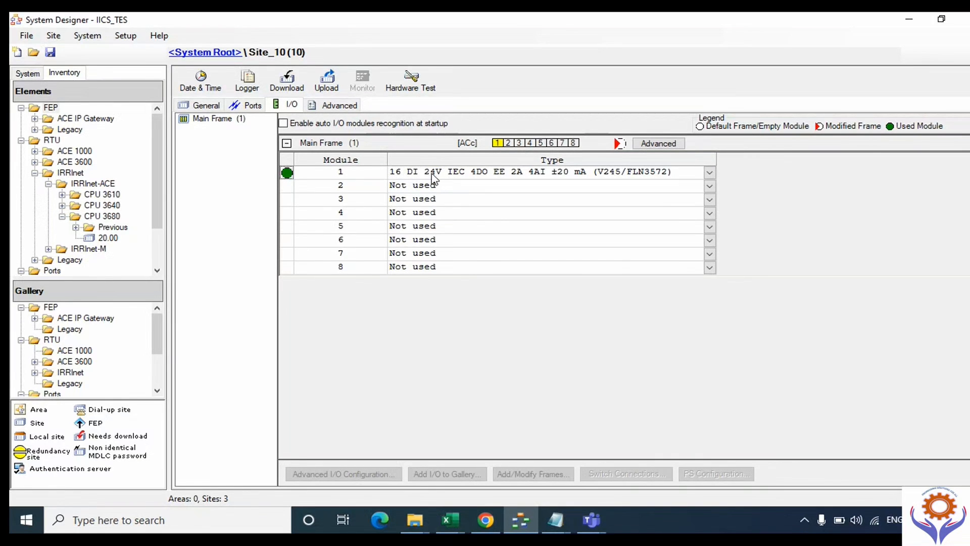
{"action": "left_click", "coordinate": [337, 105]}
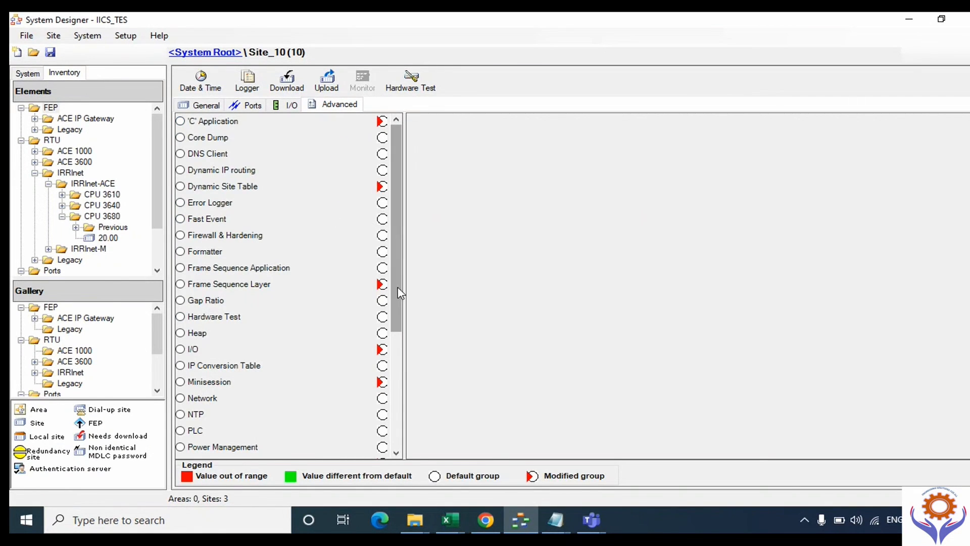
{"action": "left_click", "coordinate": [205, 107]}
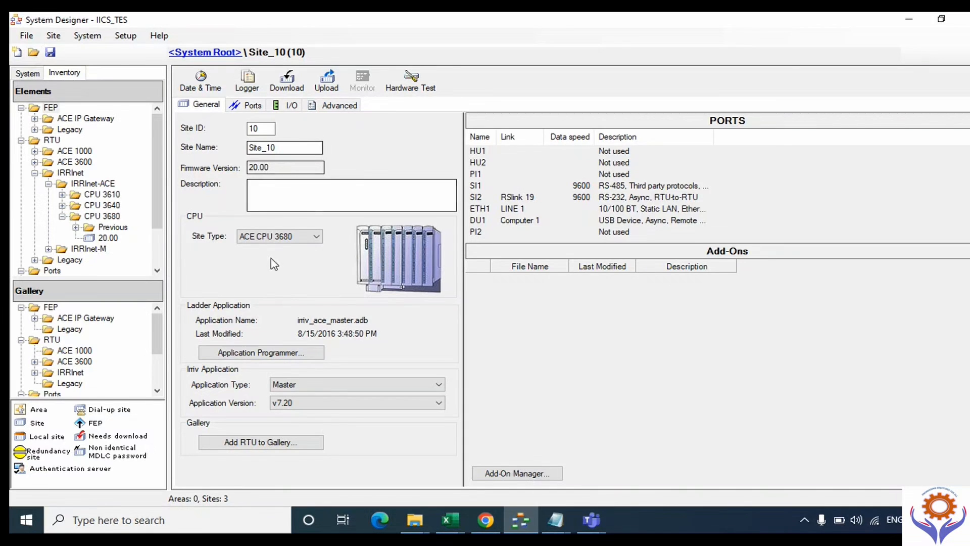
Open Site_10's ladder application in Application Programmer and view the IRIG process under MAIN.
{"action": "left_click", "coordinate": [274, 353]}
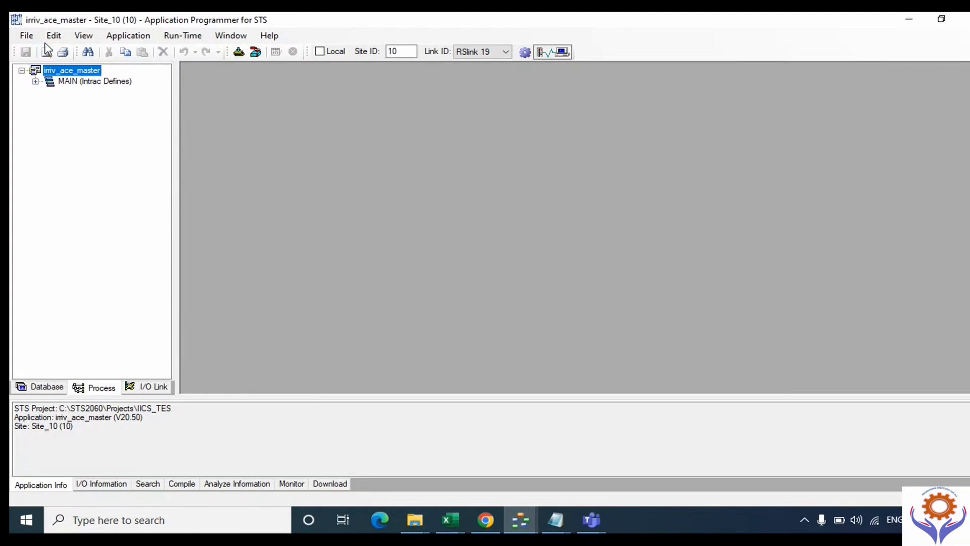
{"action": "left_click", "coordinate": [35, 81]}
{"action": "double_click", "coordinate": [76, 95]}
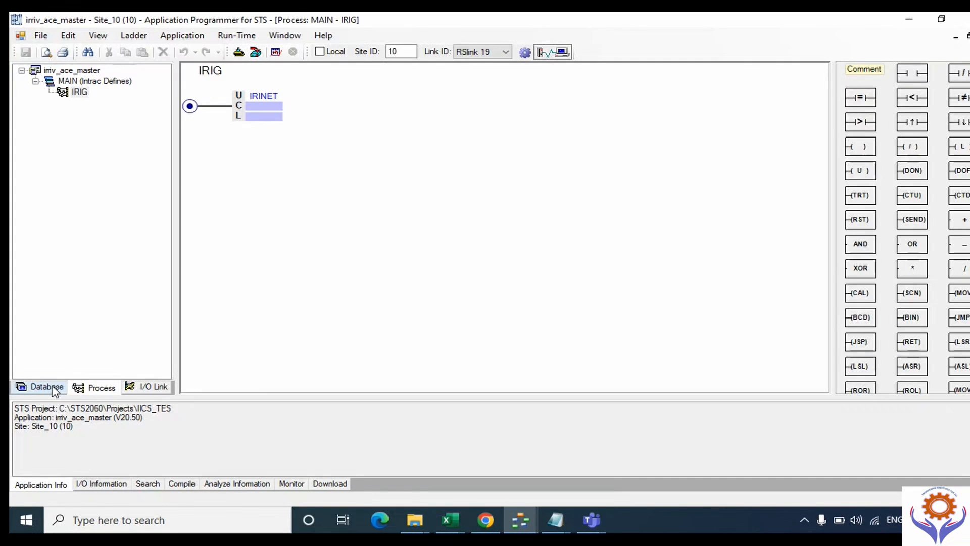
View the use, ticks, flow and Qualifiers user tables in Site_10's application database, and close Application Programmer.
{"action": "left_click", "coordinate": [46, 388]}
{"action": "left_click", "coordinate": [35, 82]}
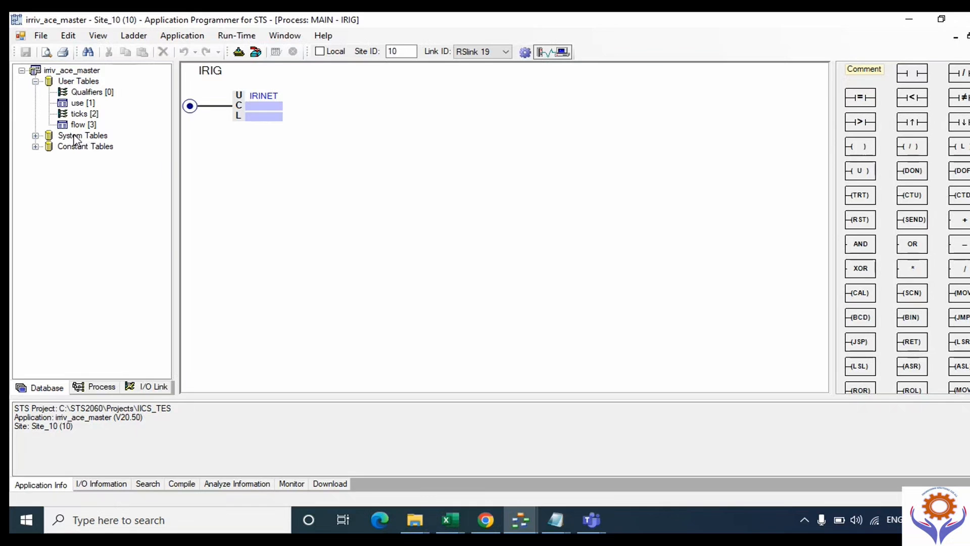
{"action": "double_click", "coordinate": [78, 103]}
{"action": "double_click", "coordinate": [80, 114]}
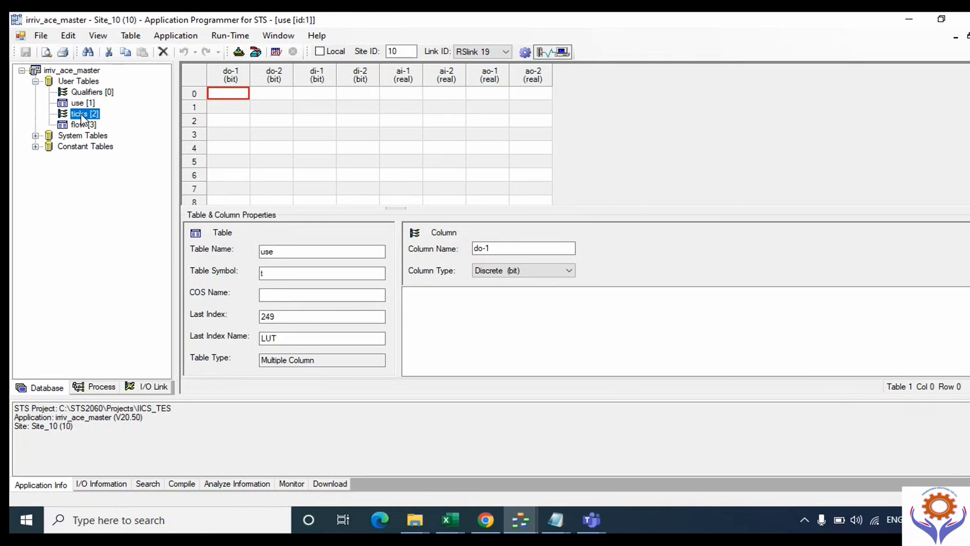
{"action": "double_click", "coordinate": [81, 125]}
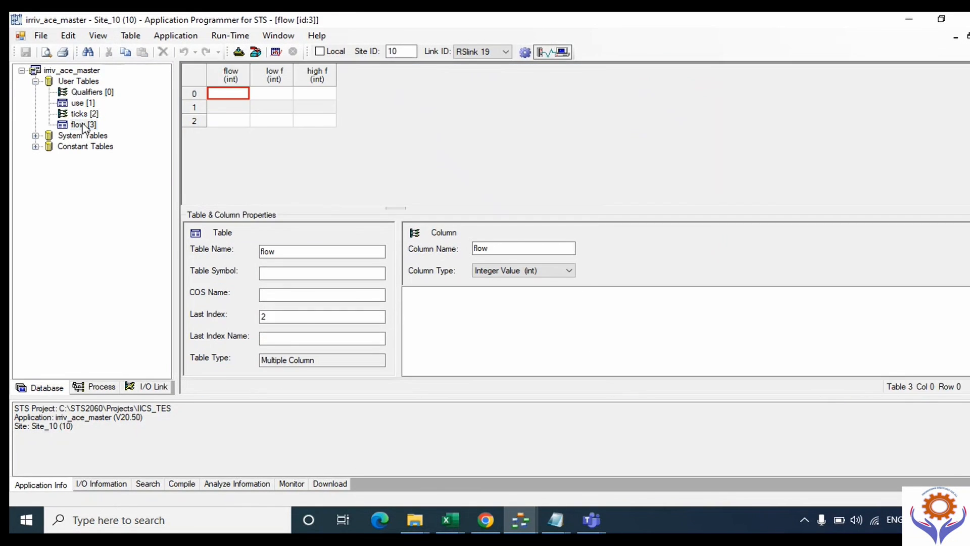
{"action": "double_click", "coordinate": [87, 92]}
{"action": "left_click", "coordinate": [969, 19]}
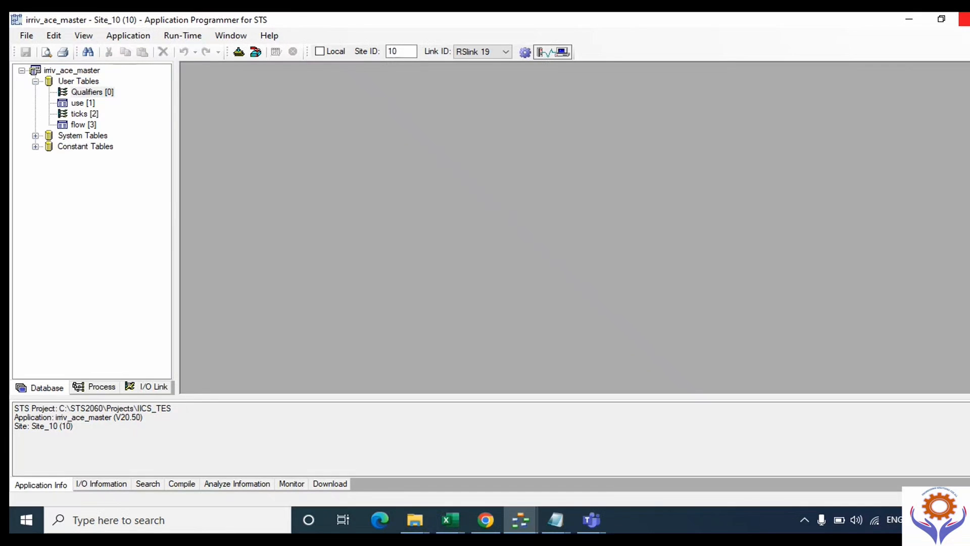
{"action": "left_click", "coordinate": [965, 20]}
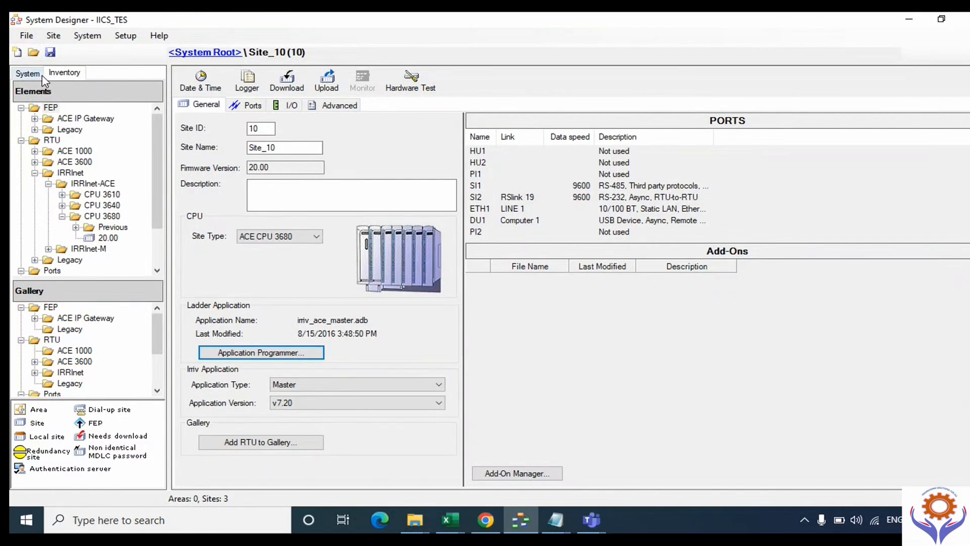
Return to the system's site list and view Site_10's date and time dialog with local communication and its override settings, and close it.
{"action": "left_click", "coordinate": [28, 74]}
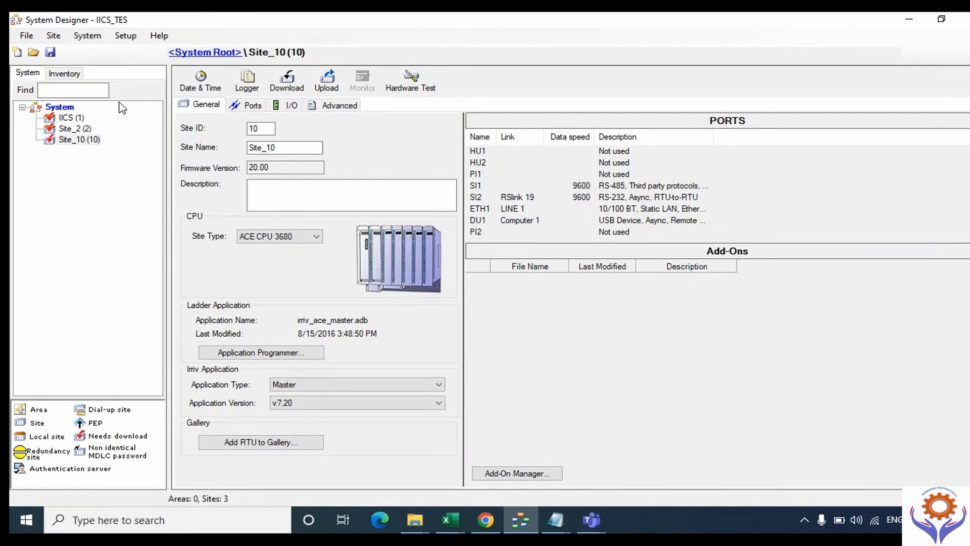
{"action": "left_click", "coordinate": [200, 83]}
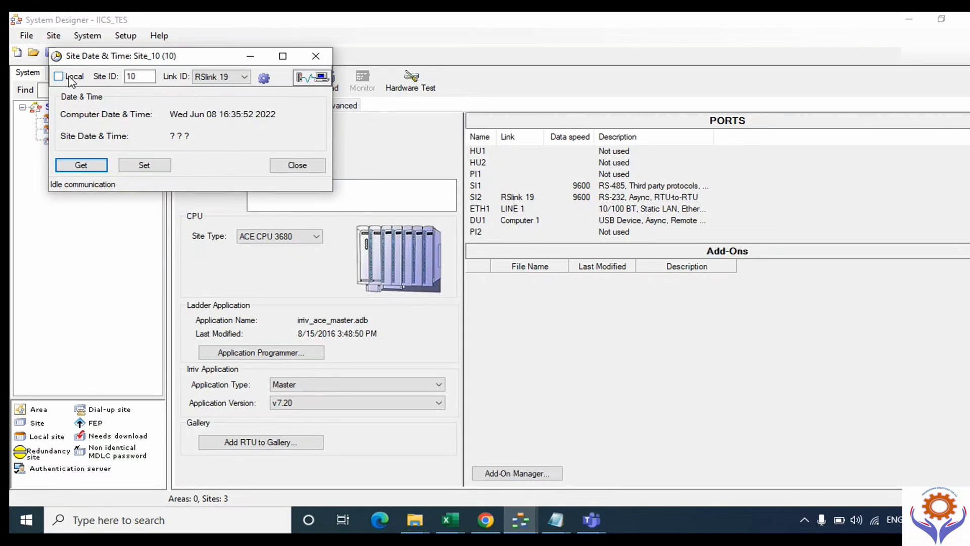
{"action": "left_click", "coordinate": [144, 76]}
{"action": "left_click", "coordinate": [59, 77]}
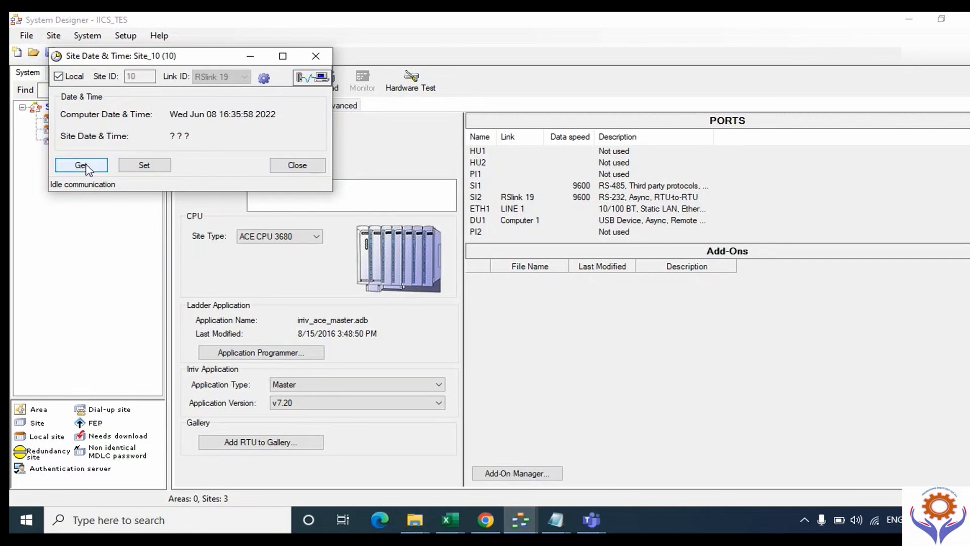
{"action": "left_click", "coordinate": [264, 79]}
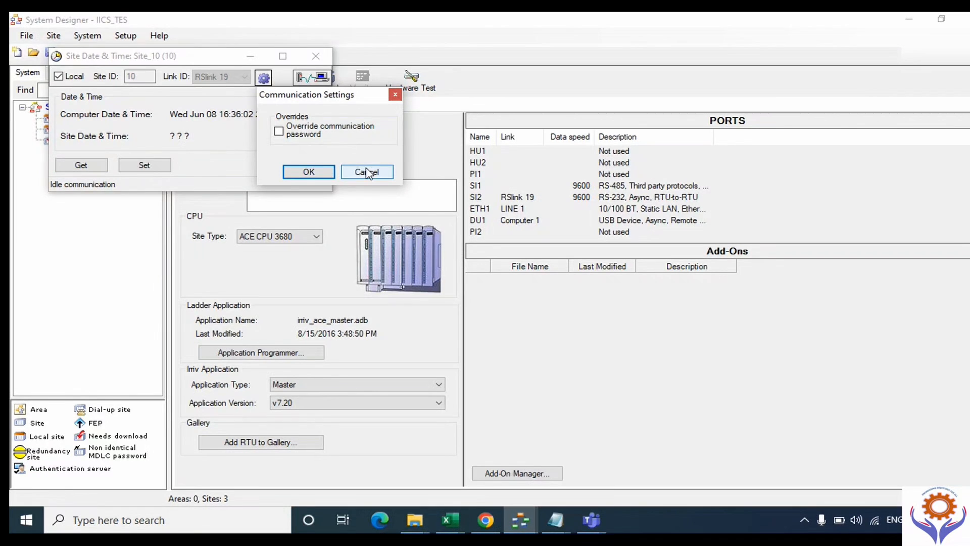
{"action": "left_click", "coordinate": [368, 172]}
{"action": "left_click", "coordinate": [302, 166]}
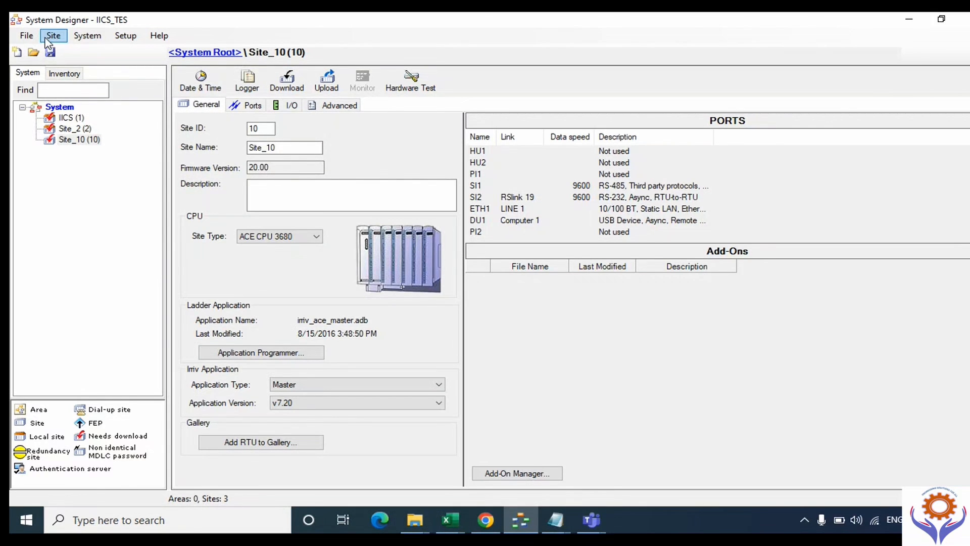
Review the IICS site's general and port settings and the database of its test application in Application Programmer.
{"action": "left_click", "coordinate": [73, 118]}
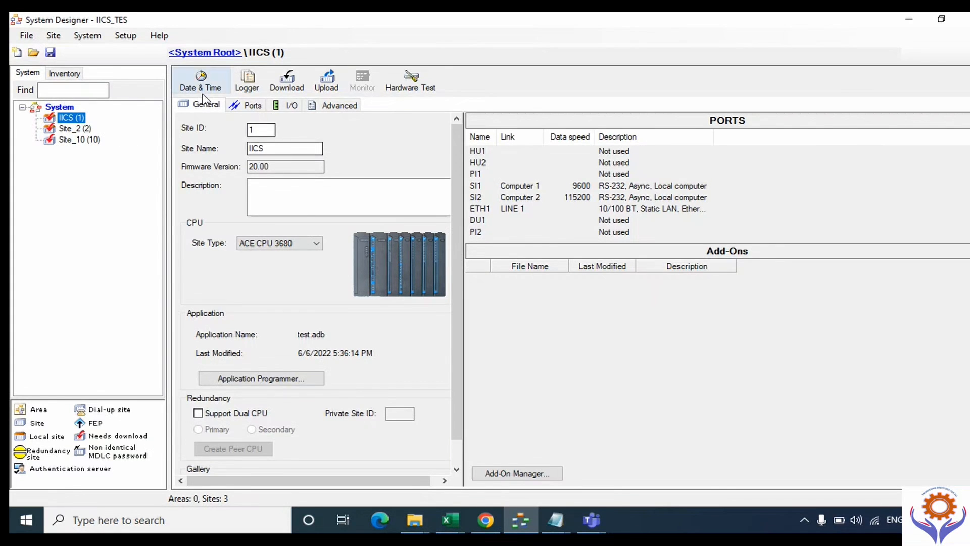
{"action": "left_click", "coordinate": [255, 106]}
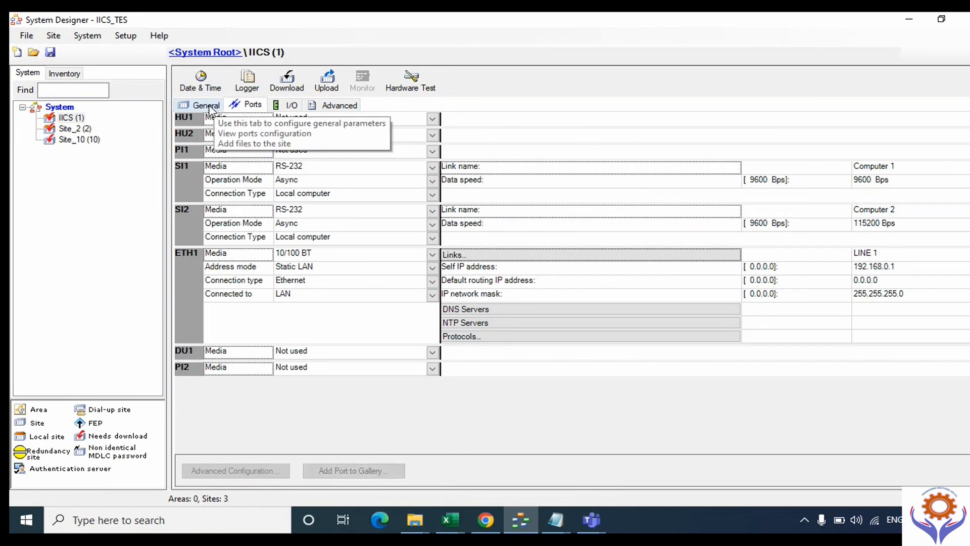
{"action": "left_click", "coordinate": [211, 108]}
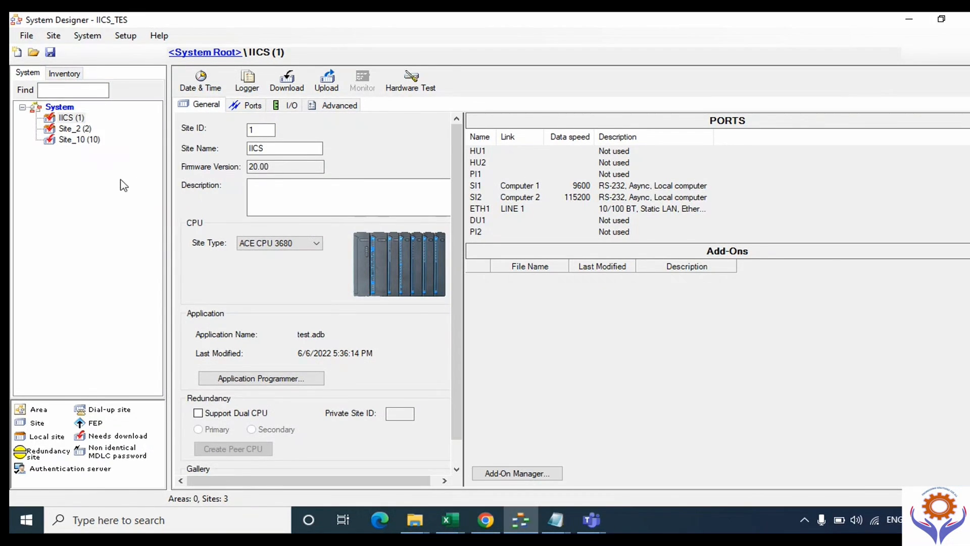
{"action": "left_click", "coordinate": [277, 379]}
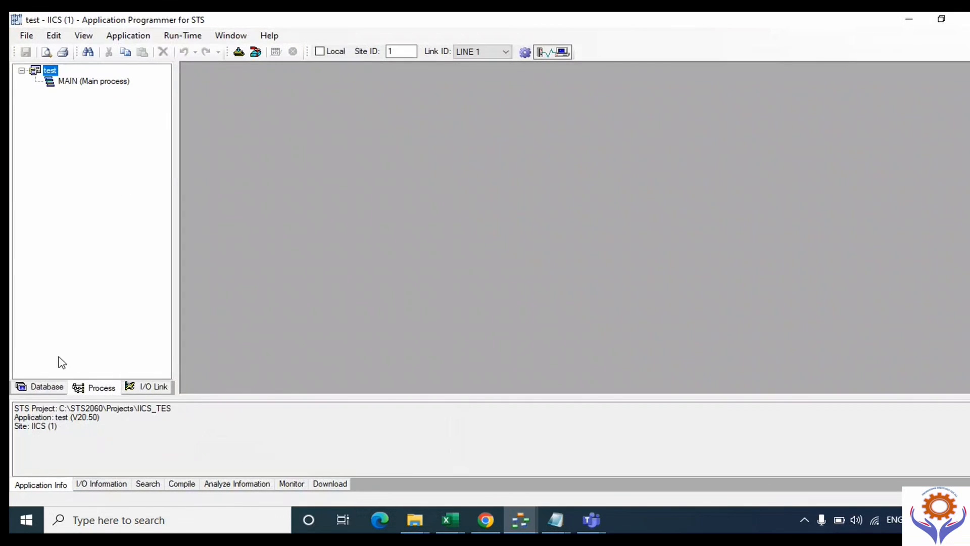
{"action": "left_click", "coordinate": [46, 387]}
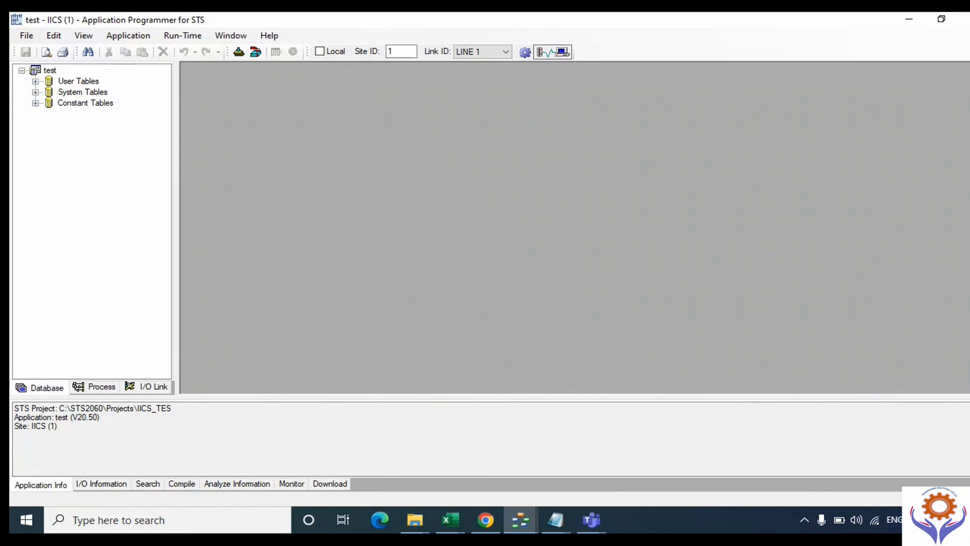
{"action": "left_click", "coordinate": [912, 21]}
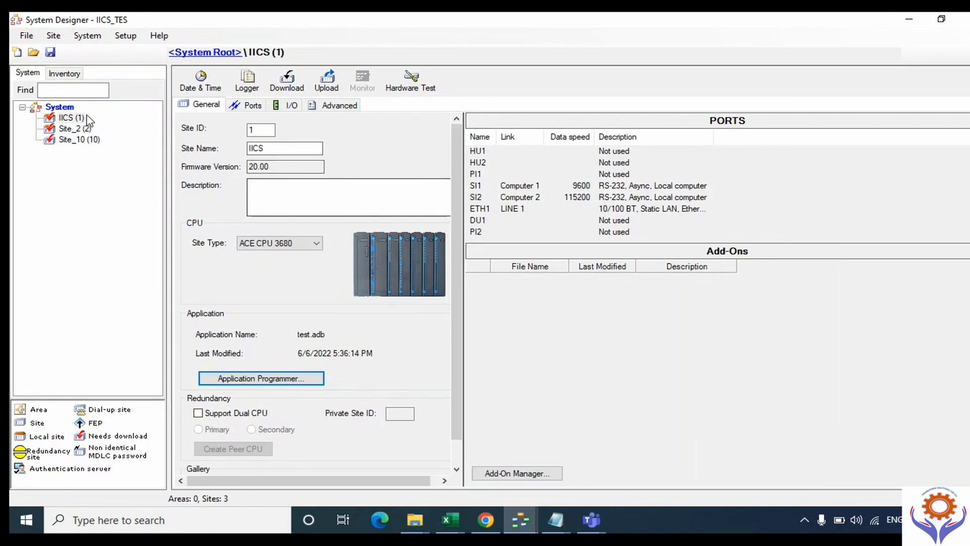
{"action": "left_click", "coordinate": [75, 120]}
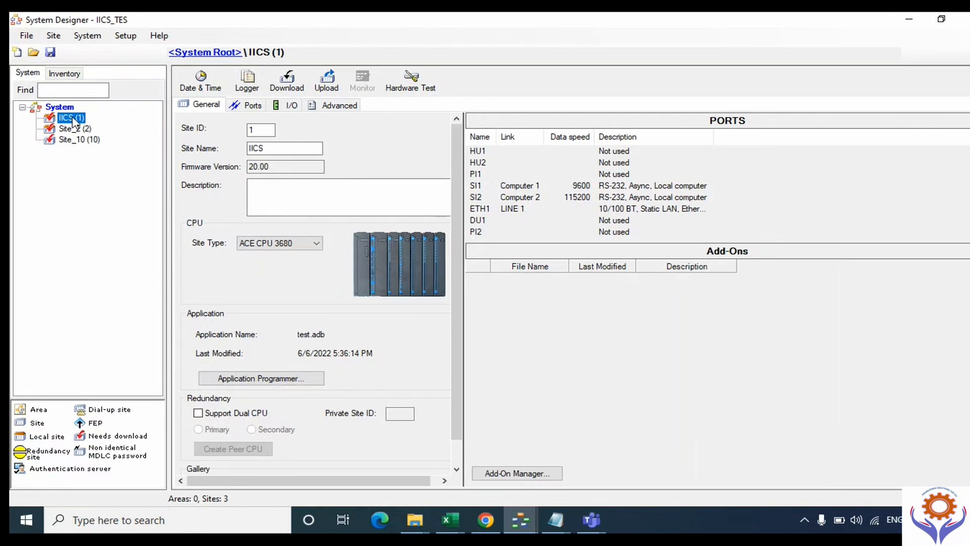
{"action": "left_click", "coordinate": [251, 107]}
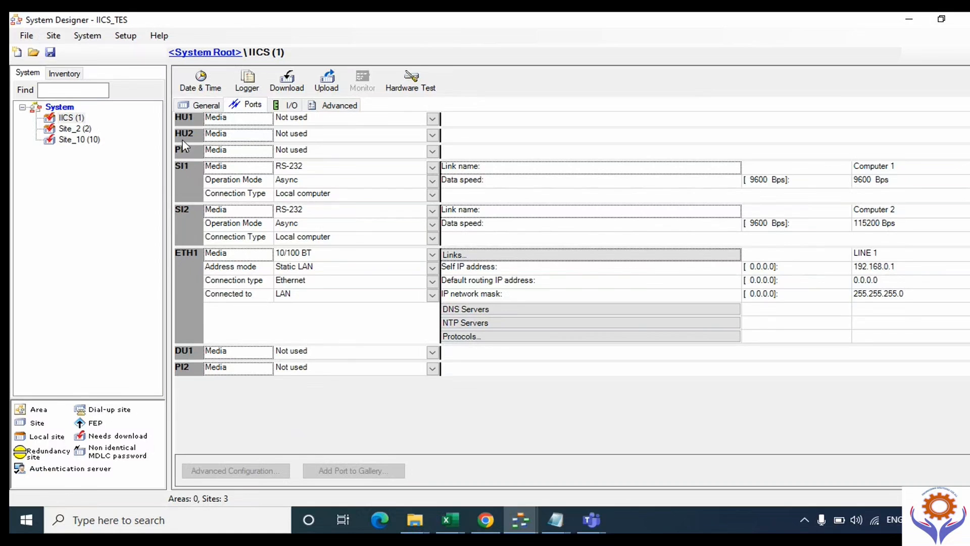
{"action": "left_click", "coordinate": [183, 106]}
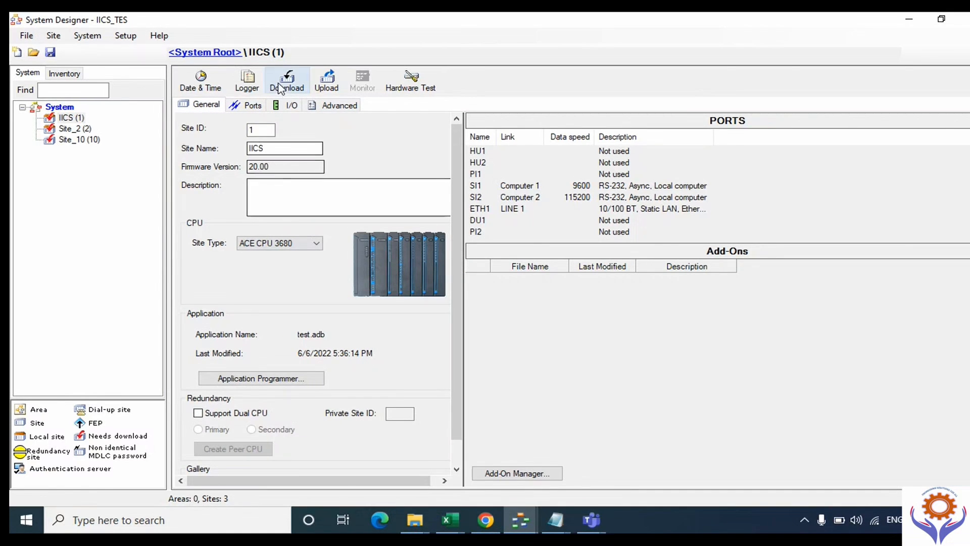
Set I/O modules 2 and 3 in the IICS site's main frame to Not used.
{"action": "left_click", "coordinate": [292, 106]}
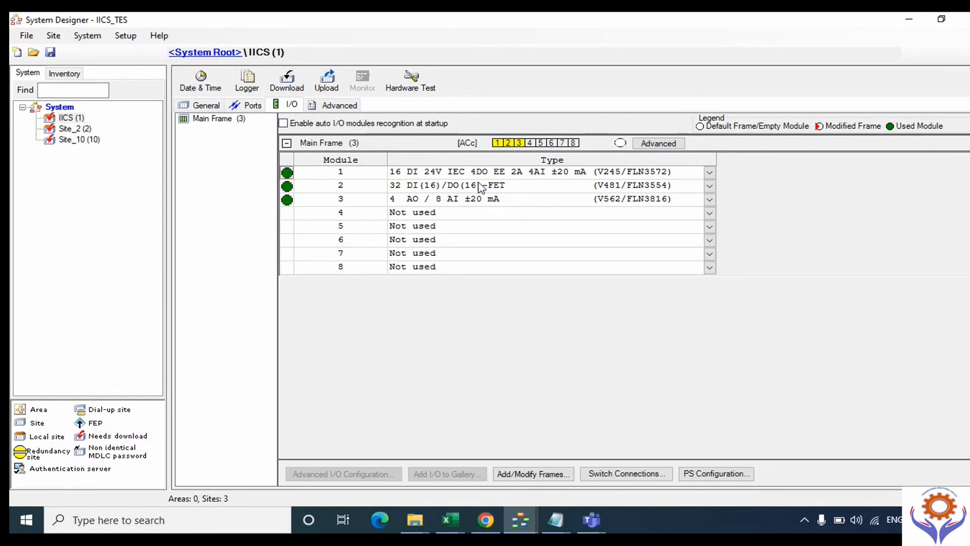
{"action": "left_click", "coordinate": [710, 186]}
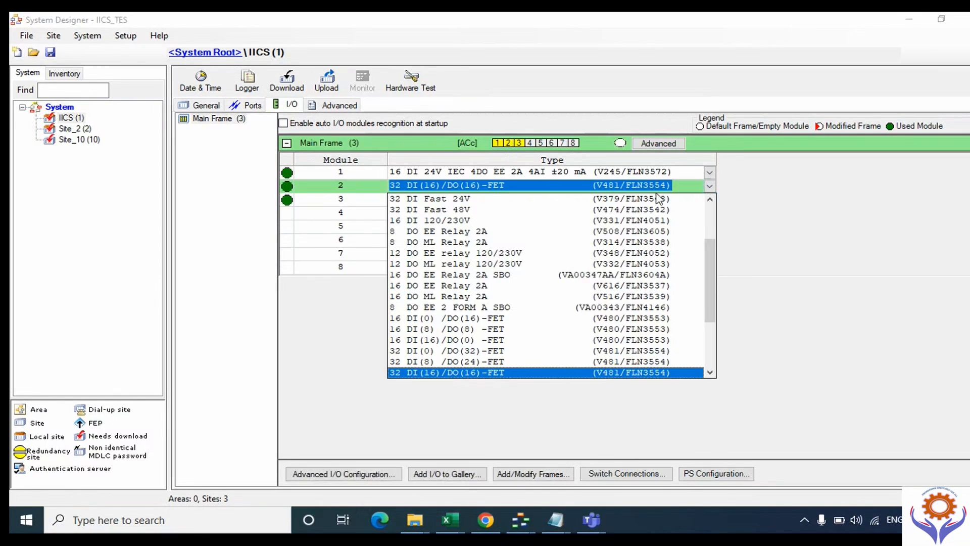
{"action": "left_click_drag", "start_coordinate": [710, 309], "coordinate": [717, 392]}
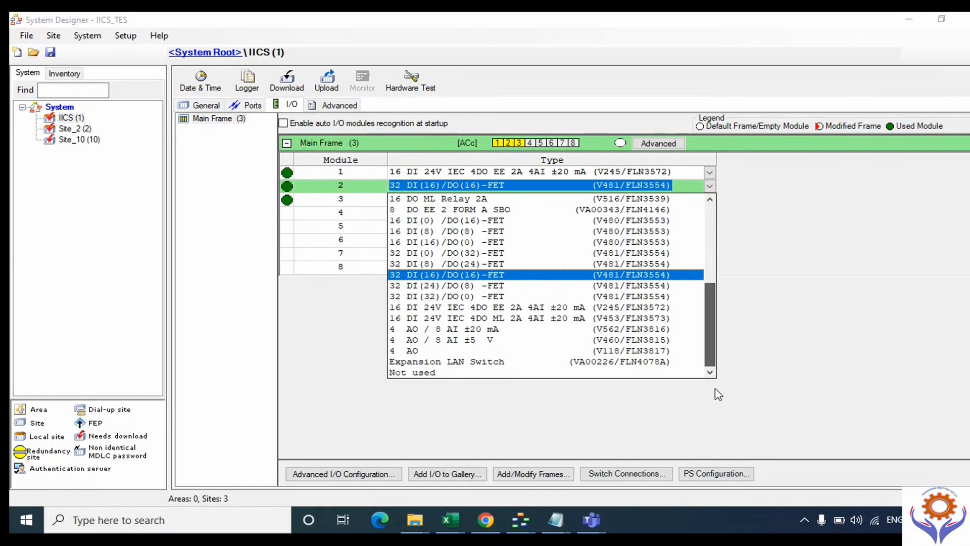
{"action": "left_click", "coordinate": [447, 374]}
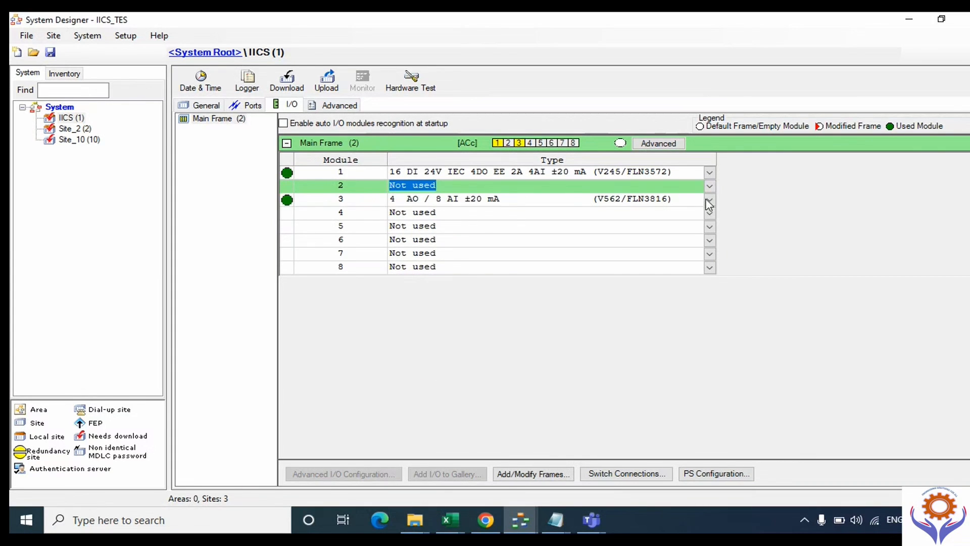
{"action": "left_click", "coordinate": [709, 200]}
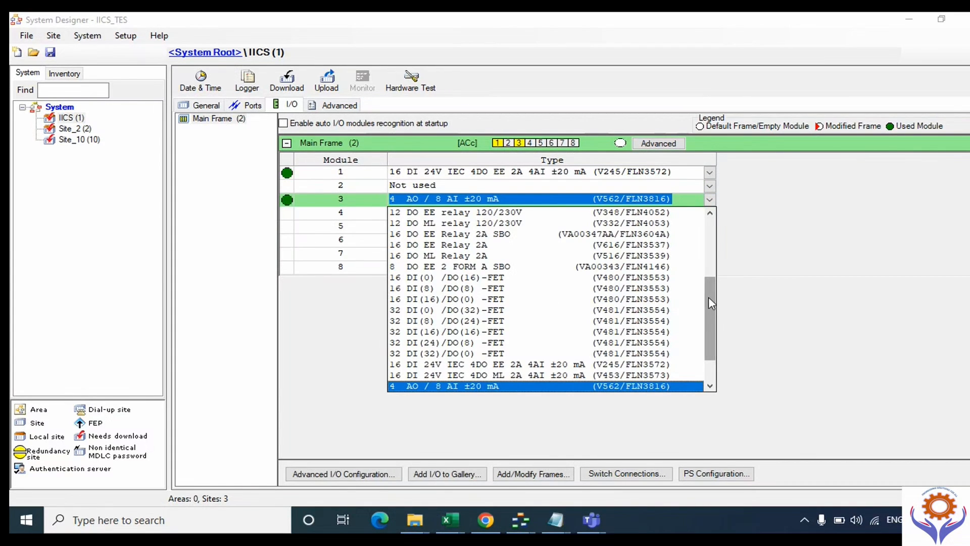
{"action": "left_click_drag", "start_coordinate": [708, 296], "coordinate": [709, 392]}
{"action": "left_click", "coordinate": [399, 386]}
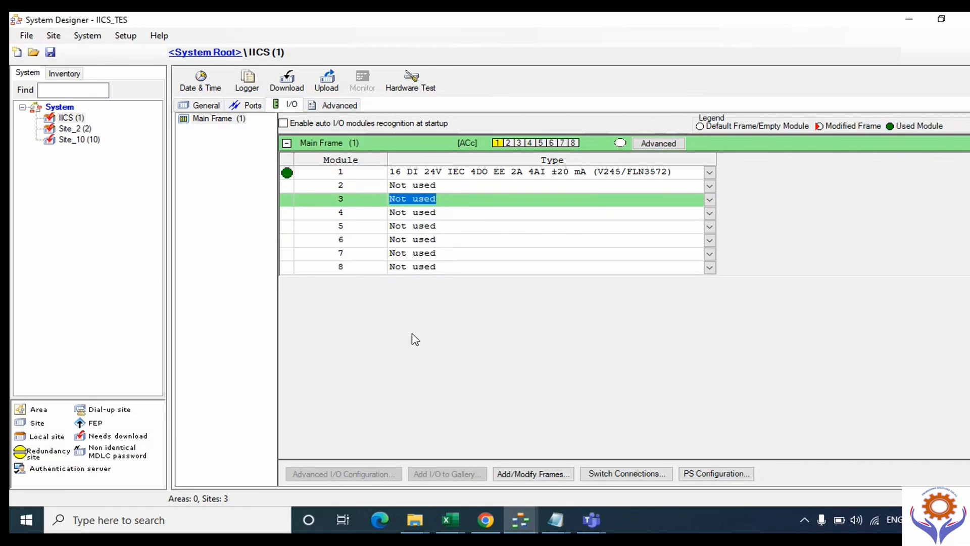
{"action": "left_click", "coordinate": [352, 174]}
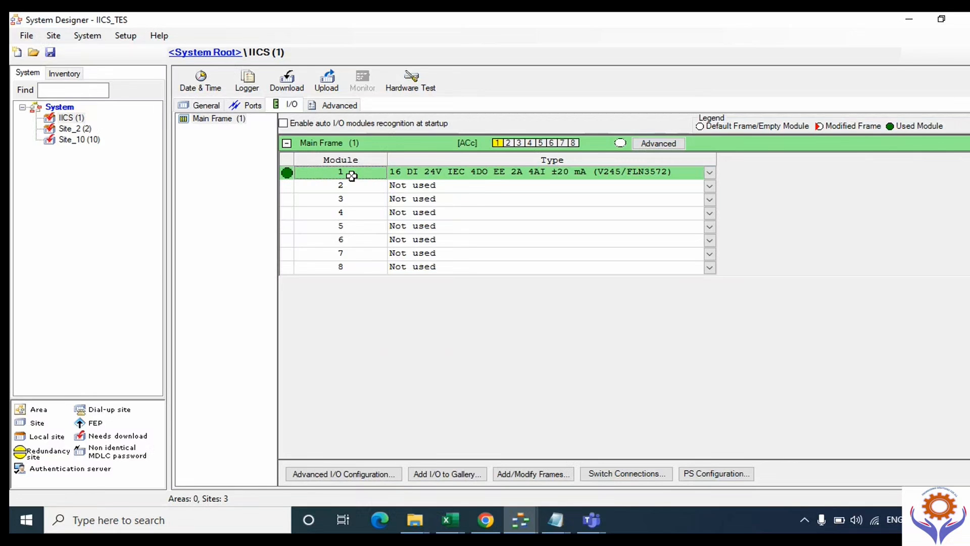
Recheck the IICS site's port configuration against its general settings.
{"action": "left_click", "coordinate": [247, 105]}
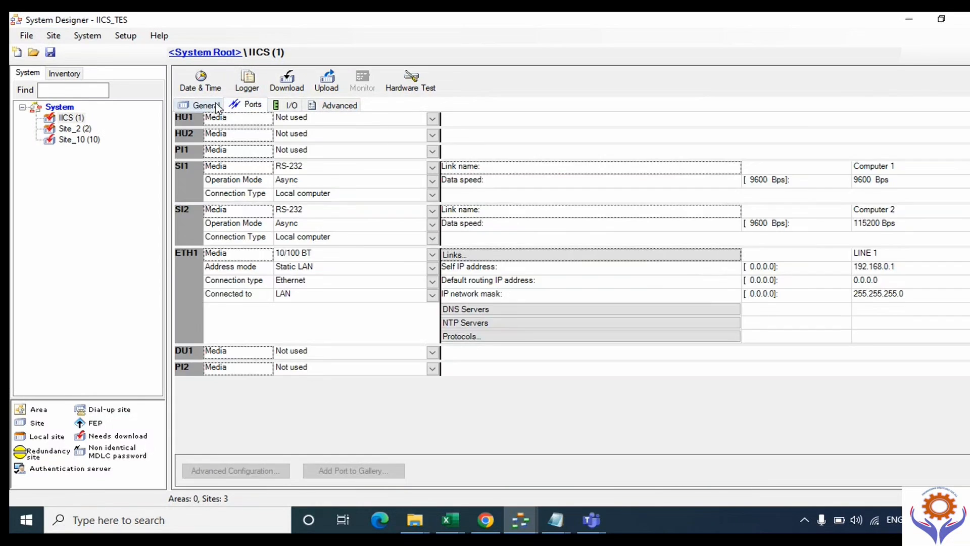
{"action": "left_click", "coordinate": [204, 105]}
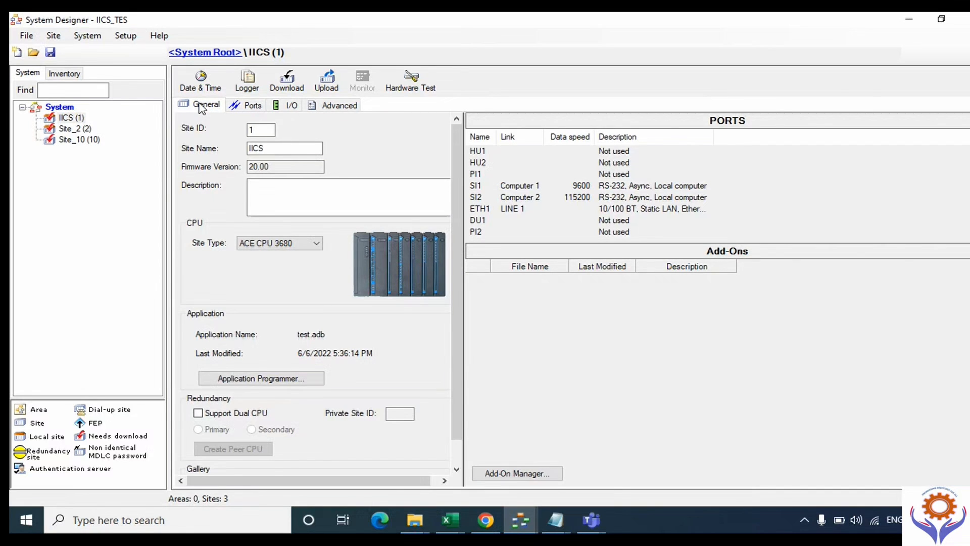
{"action": "left_click", "coordinate": [247, 106]}
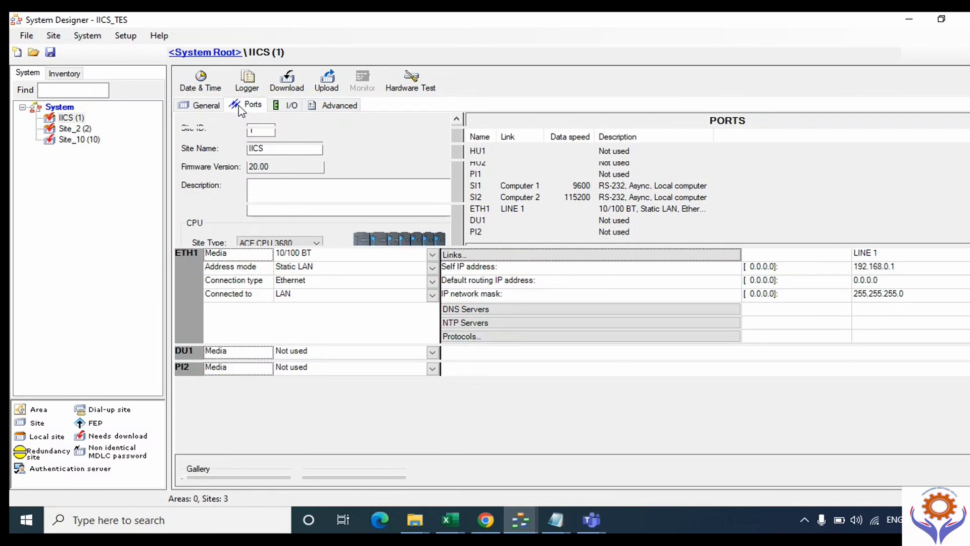
{"action": "left_click", "coordinate": [209, 106]}
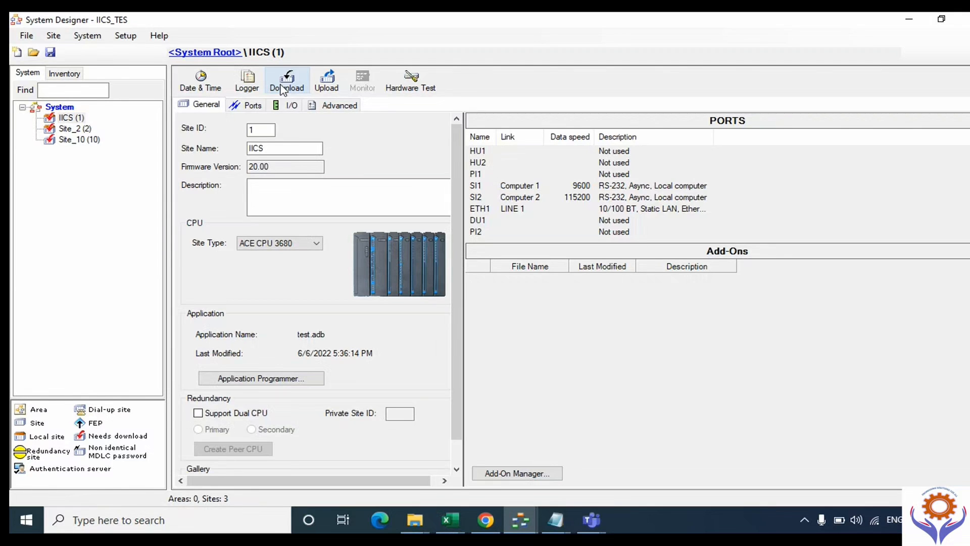
Try to save the IICS_TES project.
{"action": "left_click", "coordinate": [51, 55]}
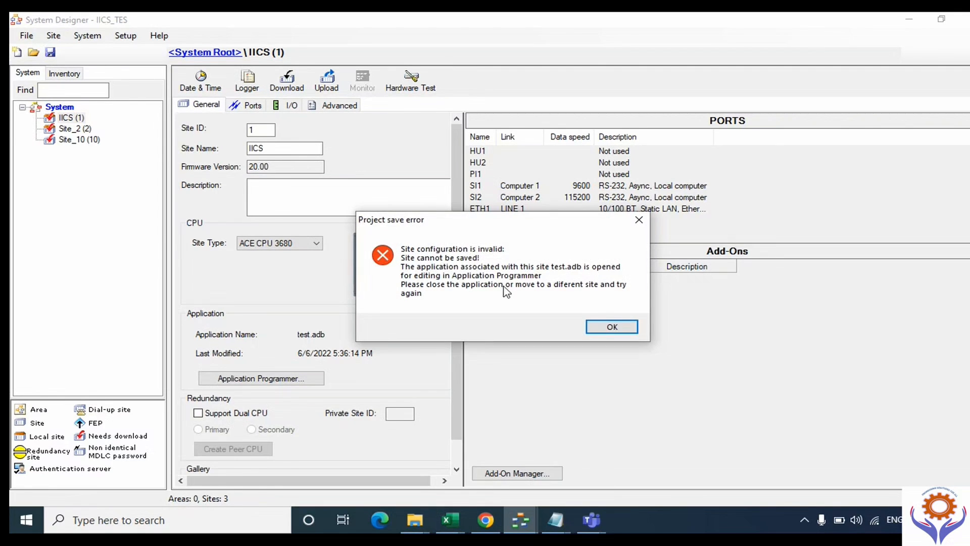
{"action": "left_click", "coordinate": [612, 328]}
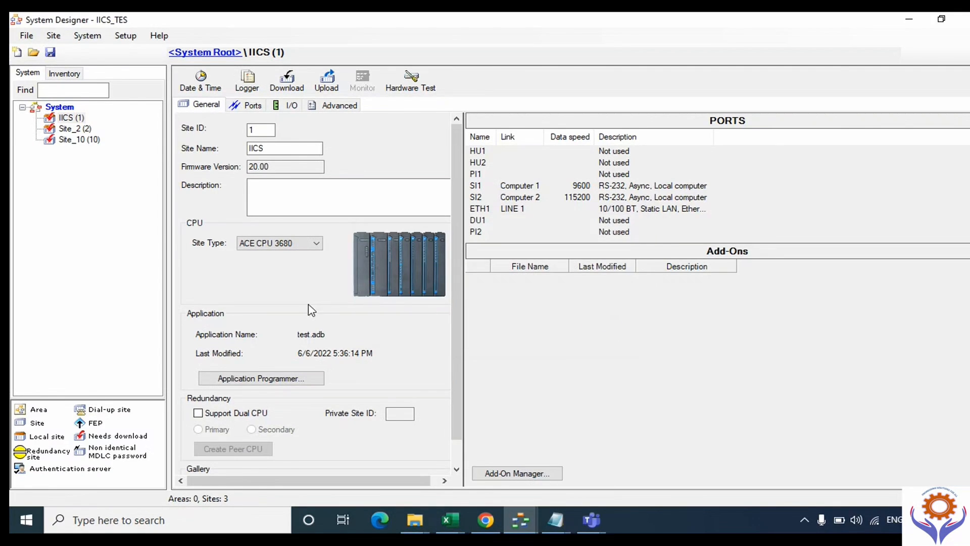
{"action": "left_click", "coordinate": [51, 53]}
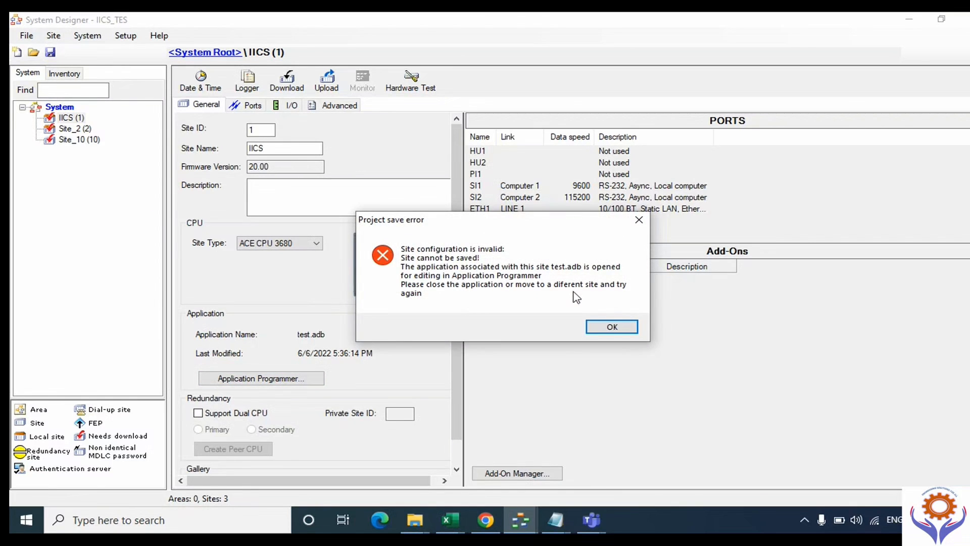
{"action": "left_click", "coordinate": [610, 327]}
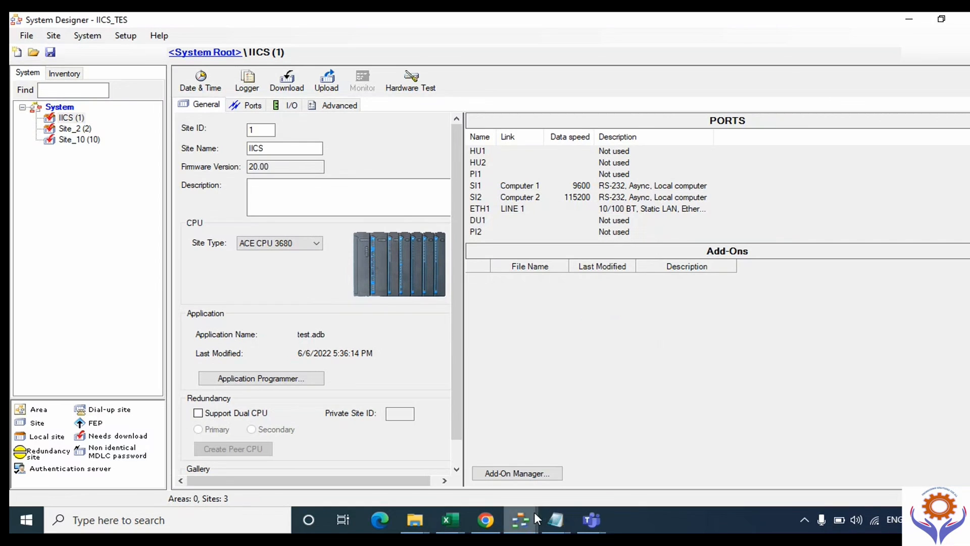
Close Application Programmer and recheck the IICS site's port and general settings in System Designer.
{"action": "mouse_move", "coordinate": [529, 518]}
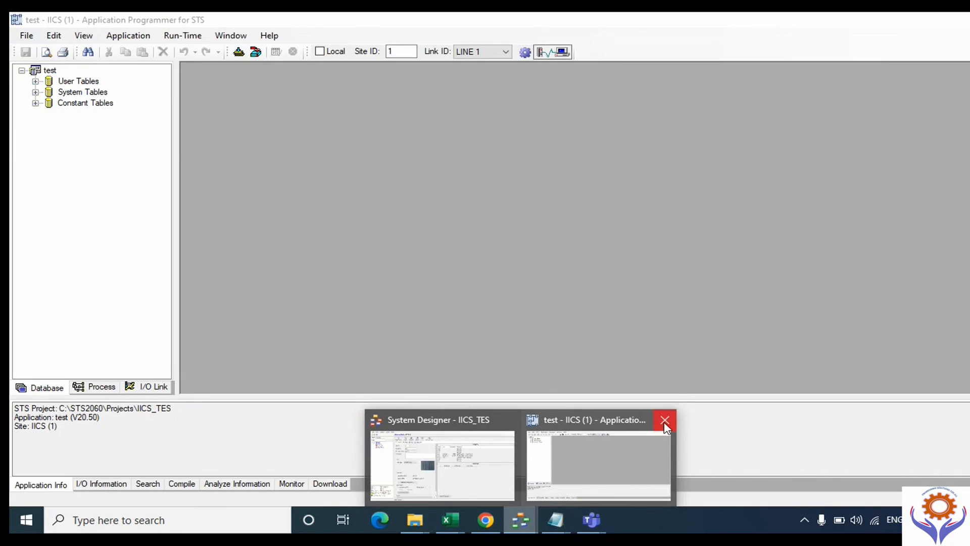
{"action": "left_click", "coordinate": [665, 422]}
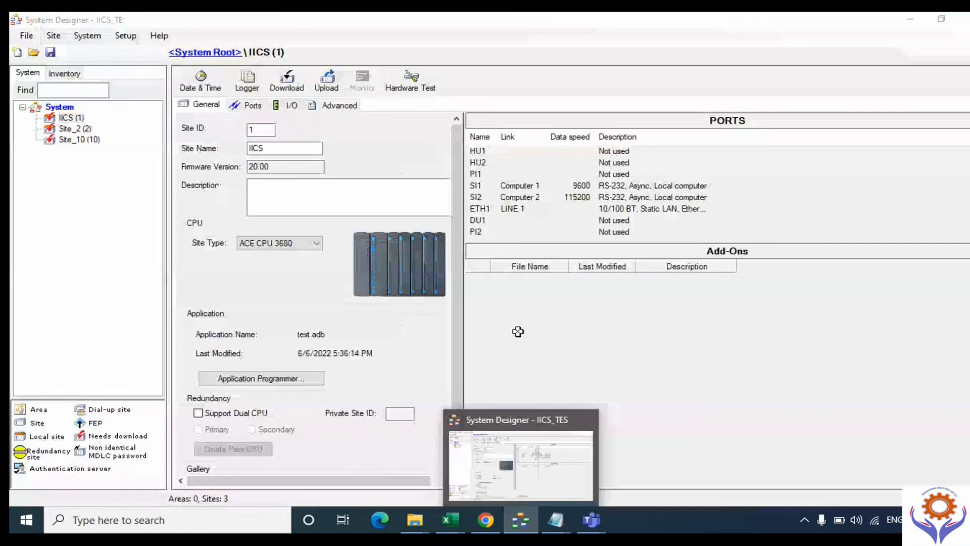
{"action": "left_click", "coordinate": [242, 105]}
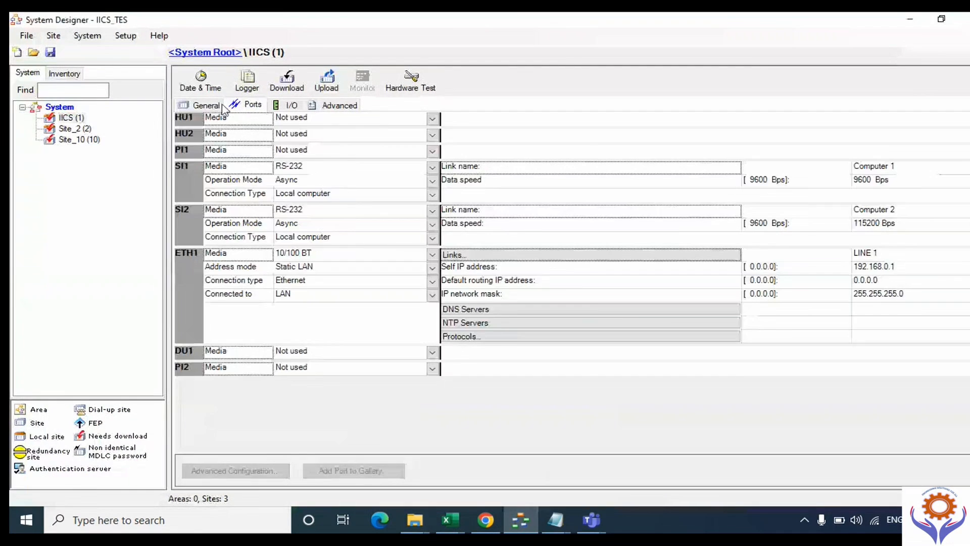
{"action": "left_click", "coordinate": [201, 106]}
Try repeatedly to read the IICS site's date and time using the Local connection.
{"action": "left_click", "coordinate": [201, 90]}
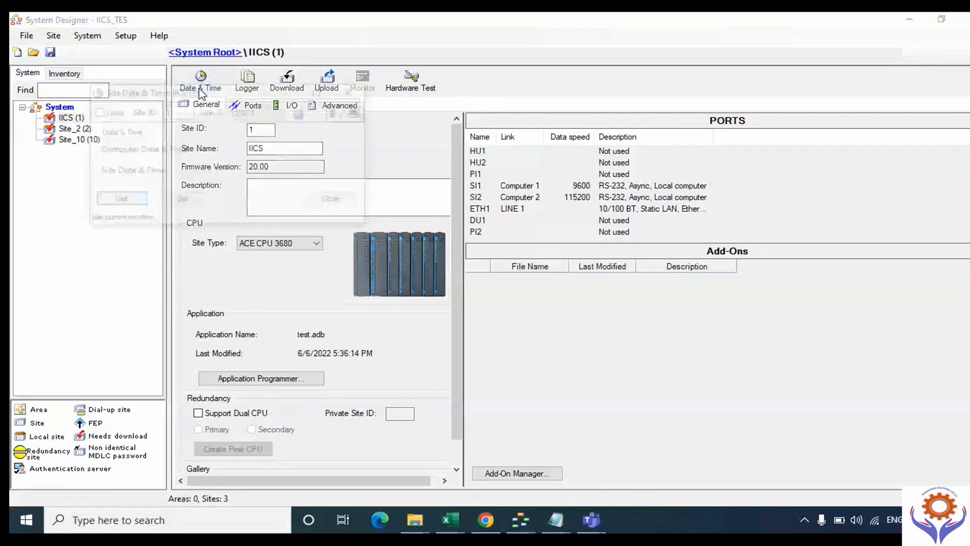
{"action": "left_click", "coordinate": [109, 112]}
{"action": "left_click", "coordinate": [129, 204]}
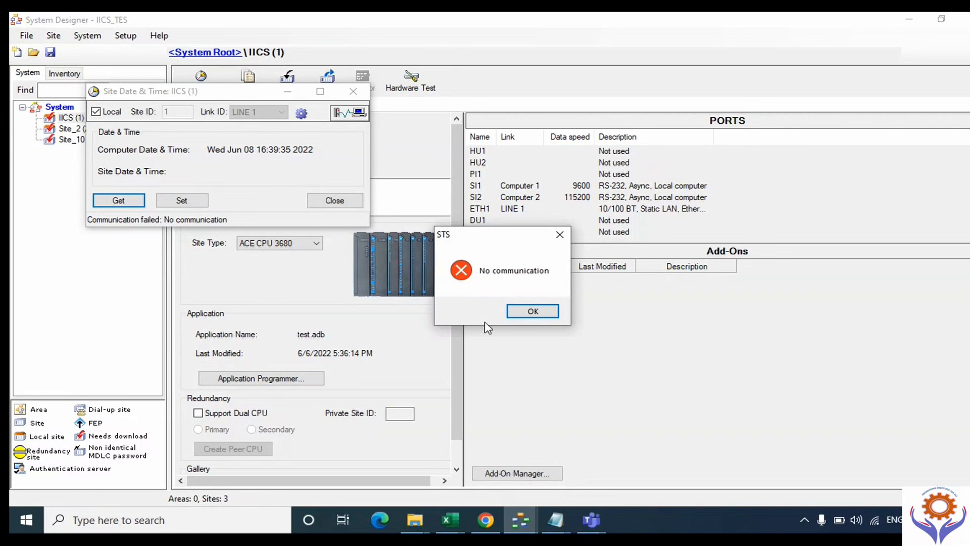
{"action": "left_click", "coordinate": [522, 312]}
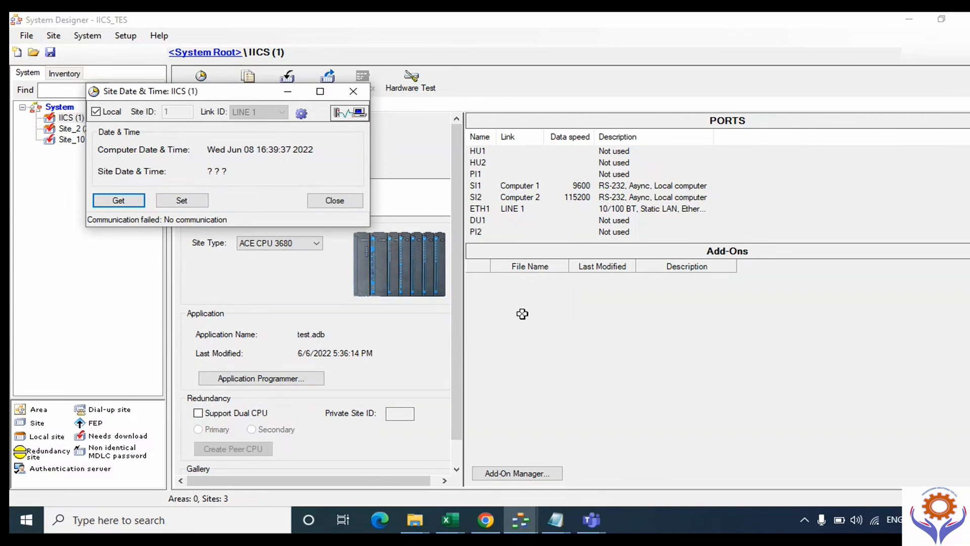
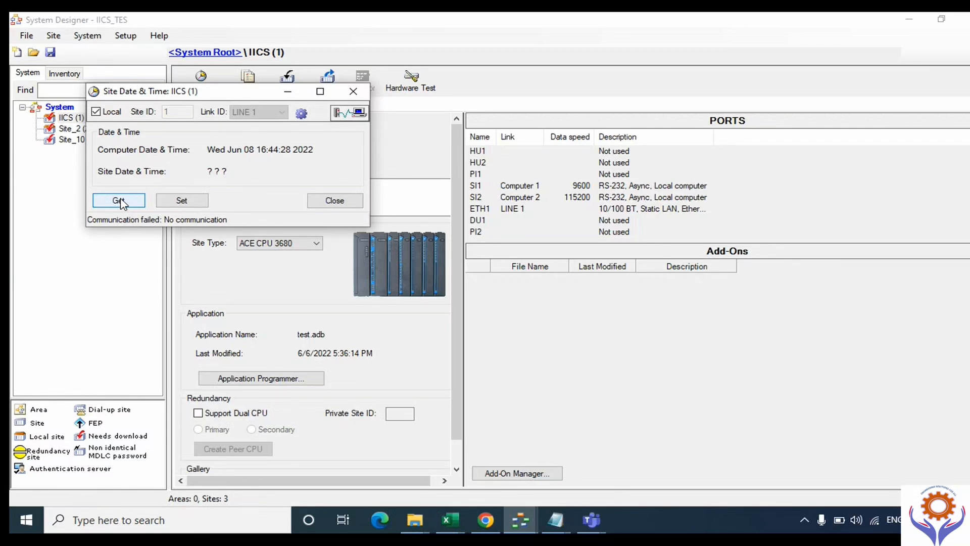
{"action": "left_click", "coordinate": [119, 201]}
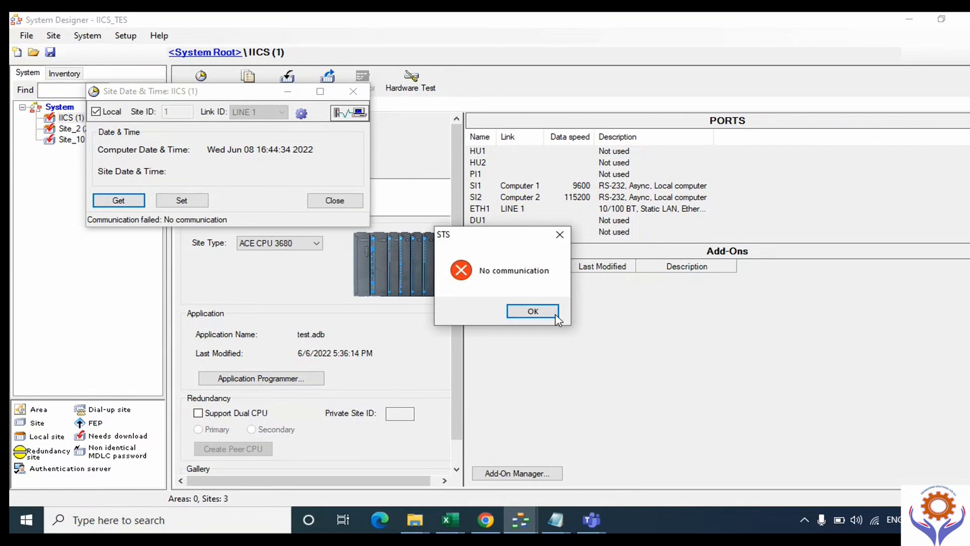
{"action": "left_click", "coordinate": [543, 310]}
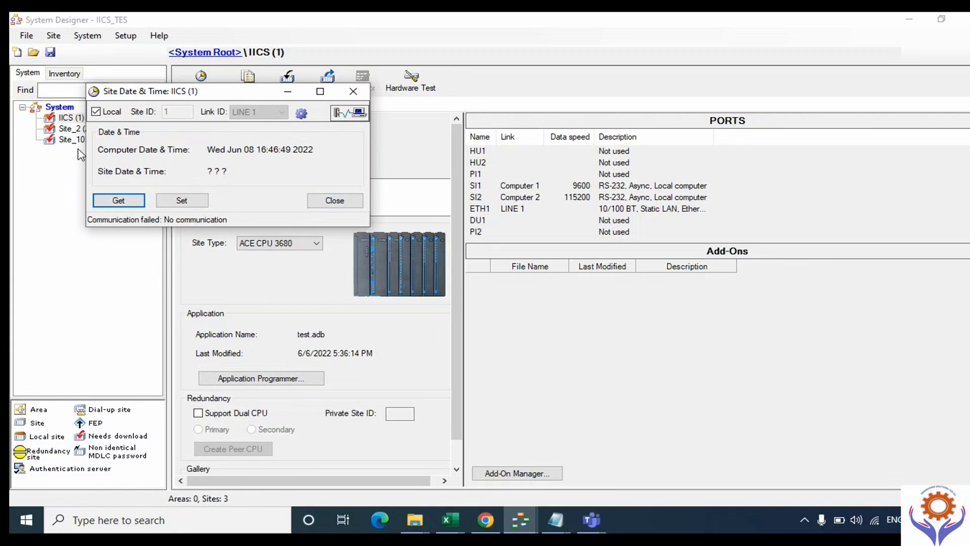
{"action": "left_click", "coordinate": [121, 198]}
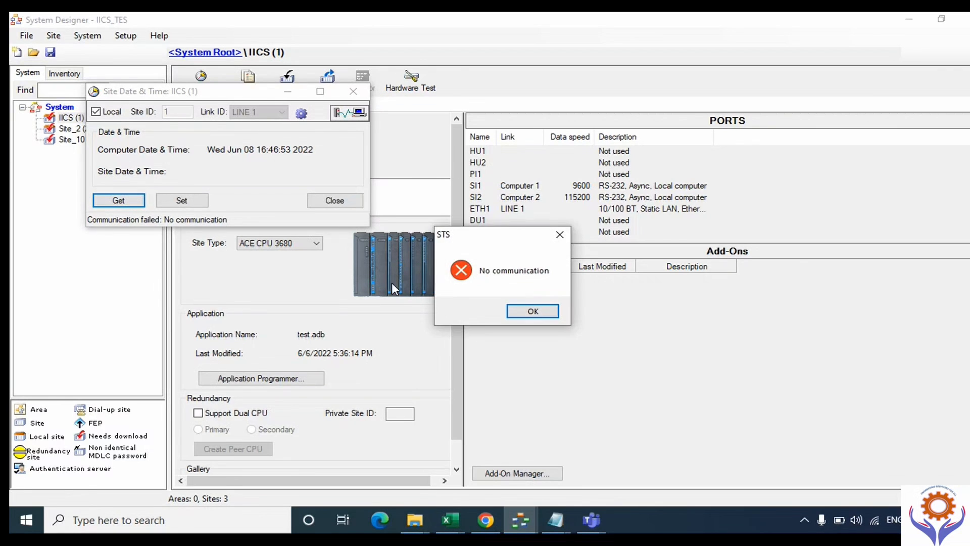
{"action": "left_click", "coordinate": [547, 308]}
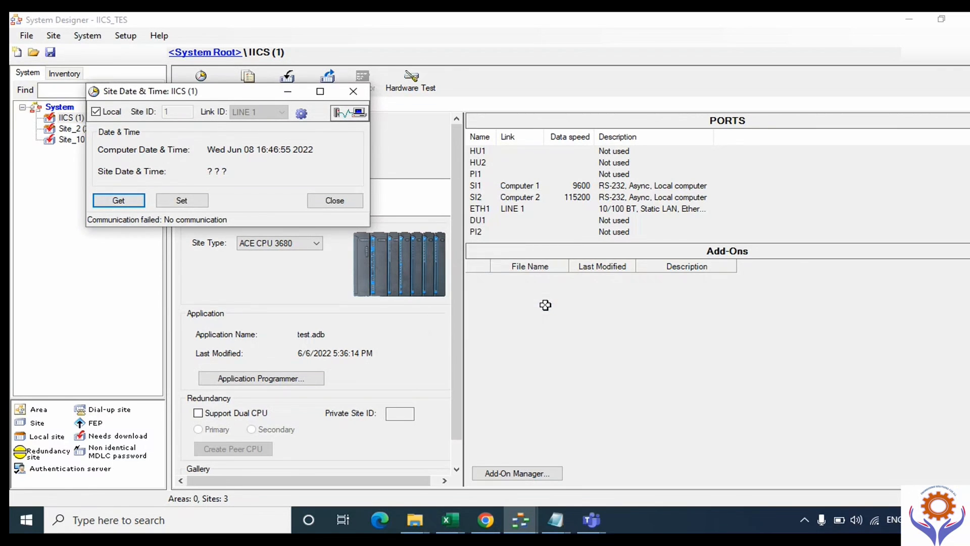
Try to read the date and time of site ID 1 through LINE 1 with the Local option off.
{"action": "left_click", "coordinate": [108, 114]}
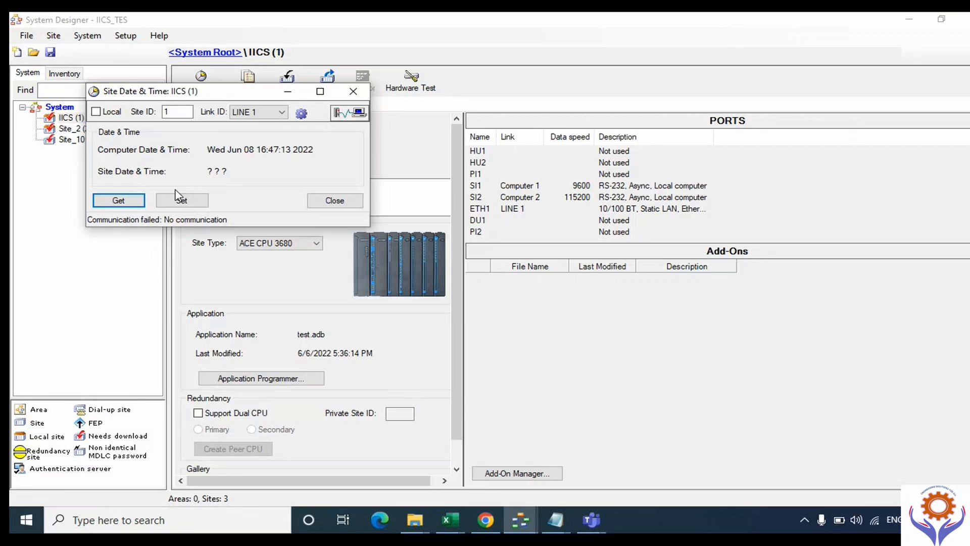
{"action": "left_click", "coordinate": [138, 200]}
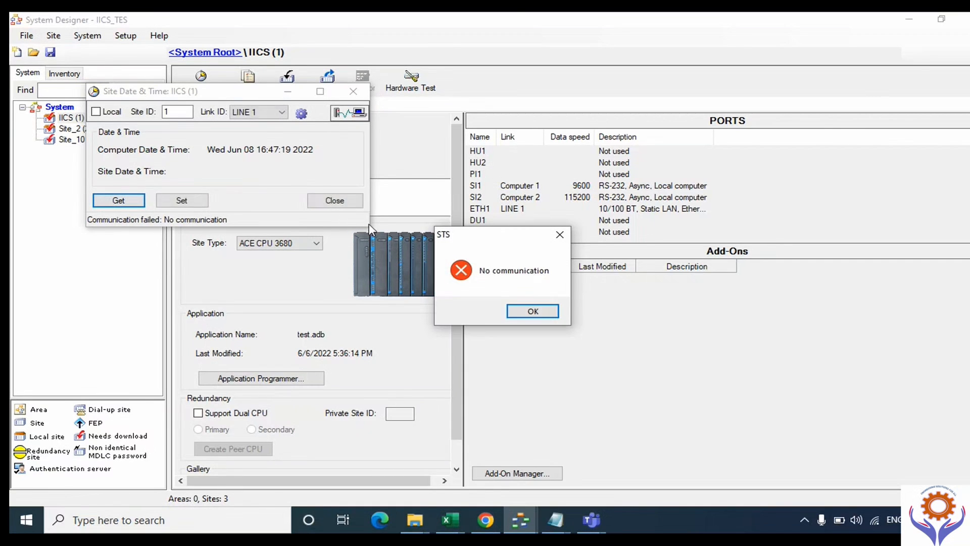
{"action": "left_click", "coordinate": [543, 314]}
Re-enable the Local option, retry reading the site's date and time, and close the Site Date & Time window.
{"action": "left_click", "coordinate": [96, 112]}
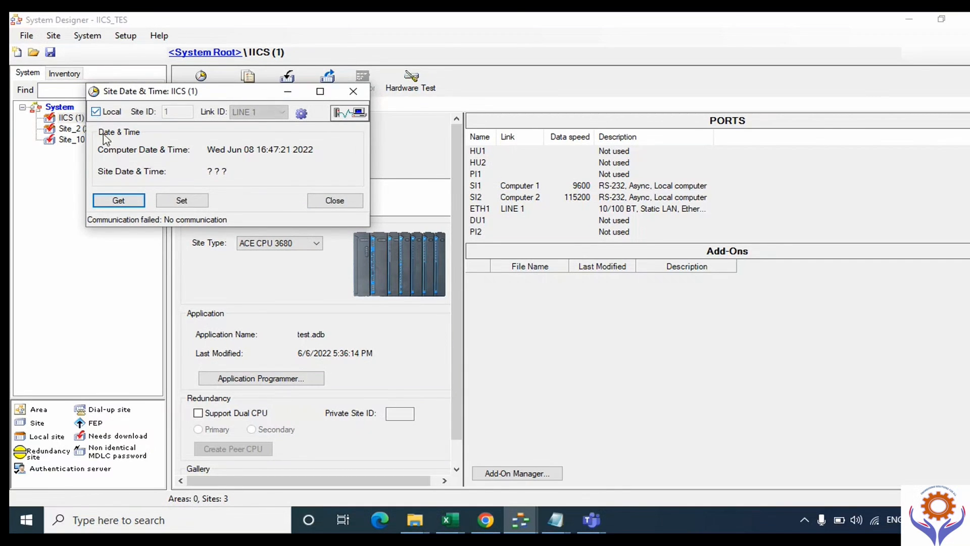
{"action": "left_click", "coordinate": [122, 204]}
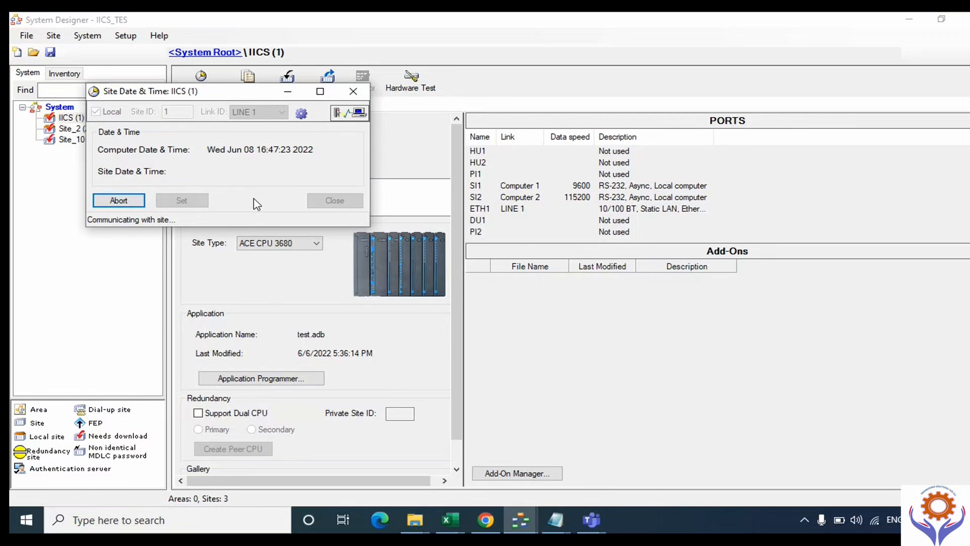
{"action": "left_click", "coordinate": [805, 518]}
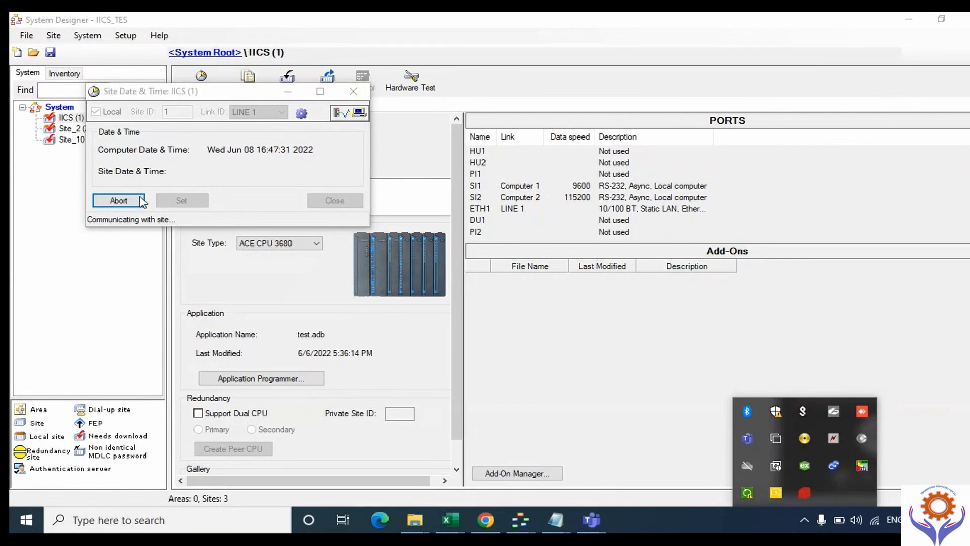
{"action": "left_click", "coordinate": [546, 310]}
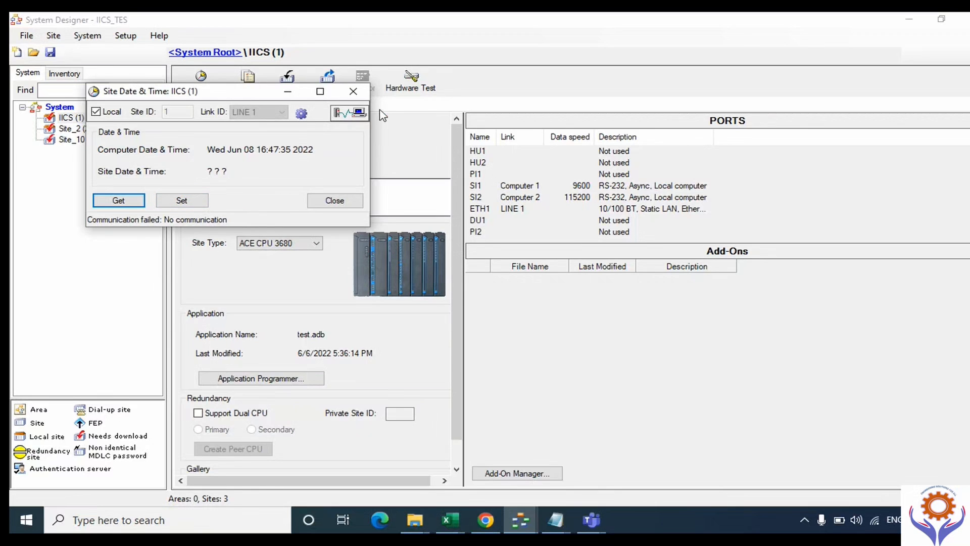
{"action": "left_click", "coordinate": [353, 91]}
Set the data speed of serial port COM3 to 115200 in the communication setup and apply it.
{"action": "left_click", "coordinate": [125, 36]}
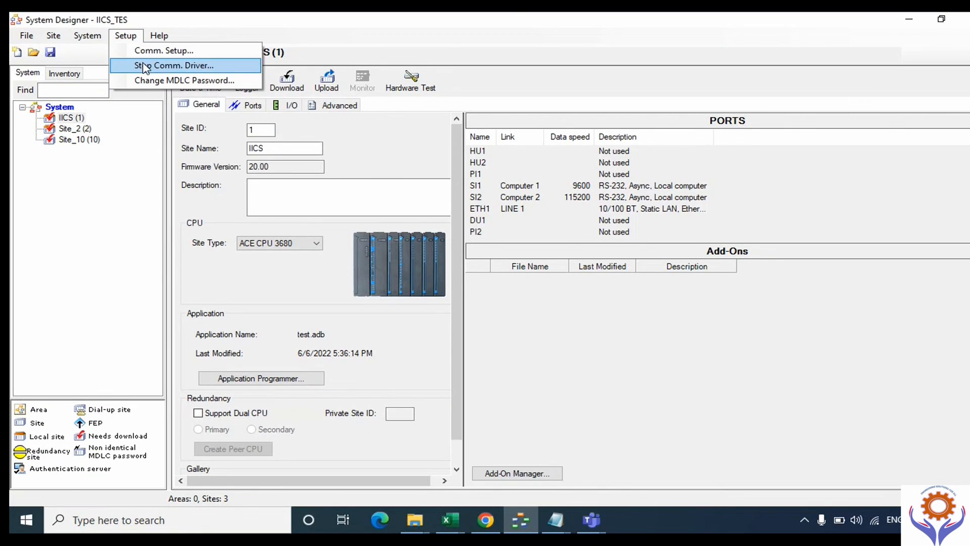
{"action": "left_click", "coordinate": [151, 50]}
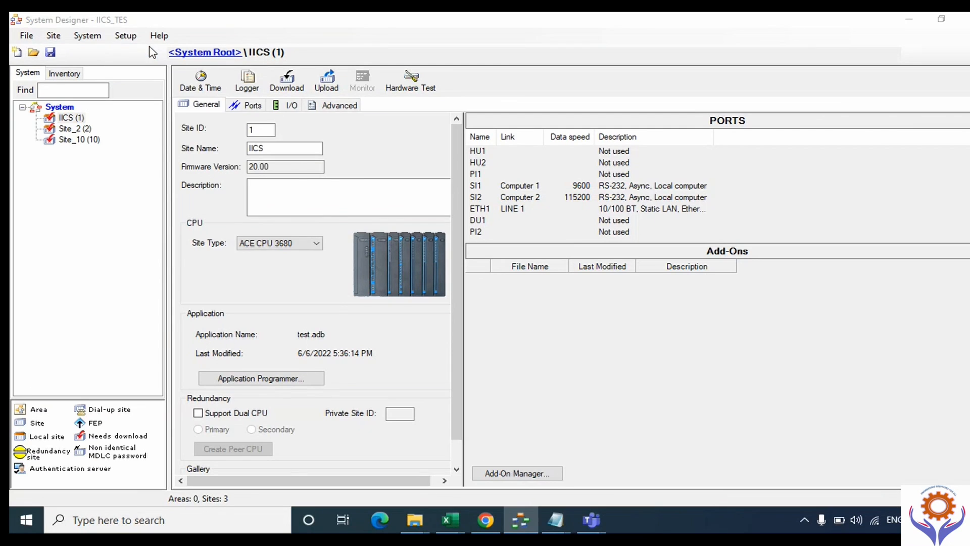
{"action": "left_click", "coordinate": [241, 185]}
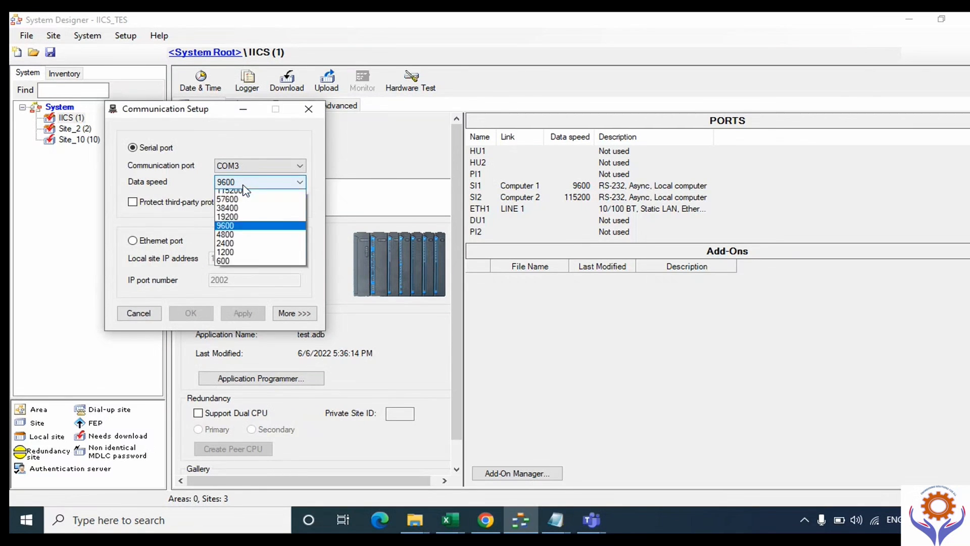
{"action": "left_click", "coordinate": [247, 205]}
{"action": "left_click", "coordinate": [242, 314]}
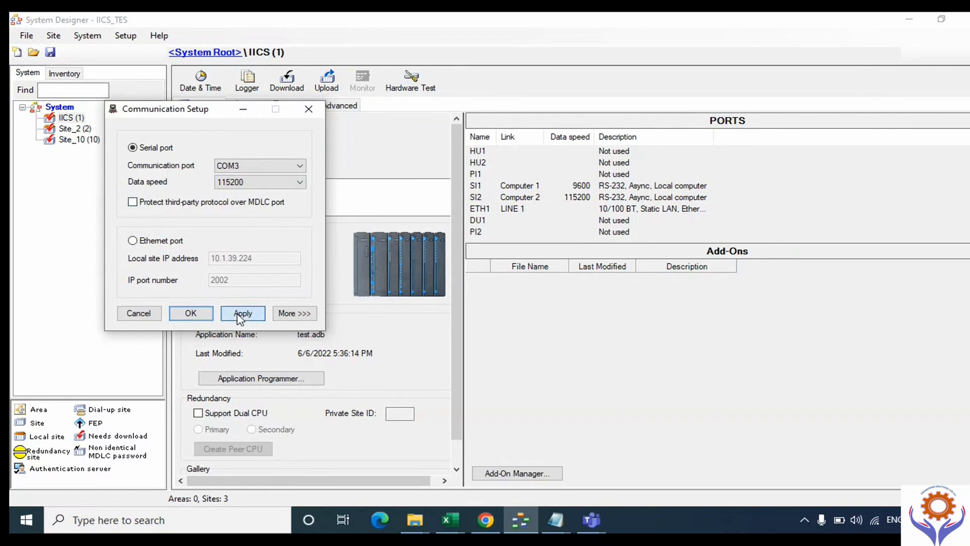
{"action": "left_click", "coordinate": [191, 314]}
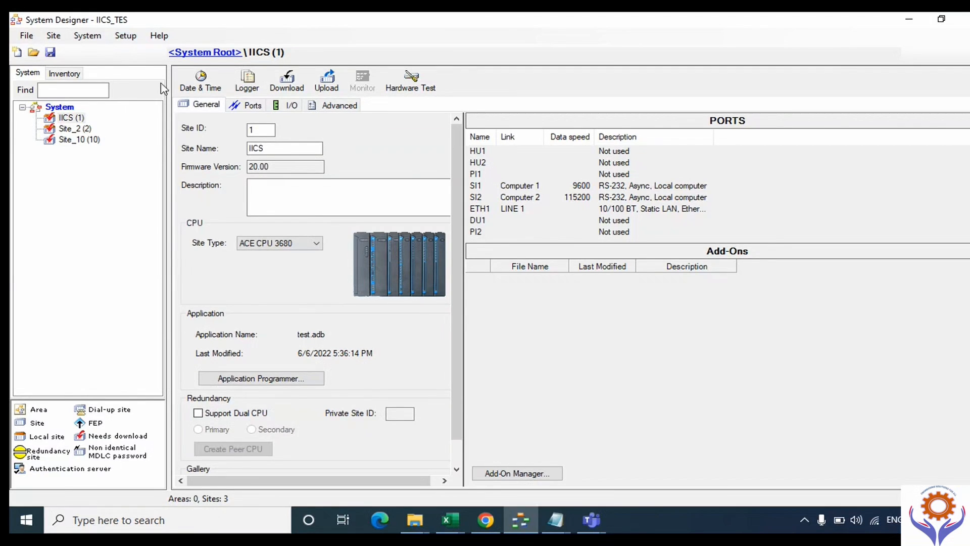
Retry reading the IICS site's date and time locally at the 115200 data speed and check the communication driver's status.
{"action": "left_click", "coordinate": [192, 90]}
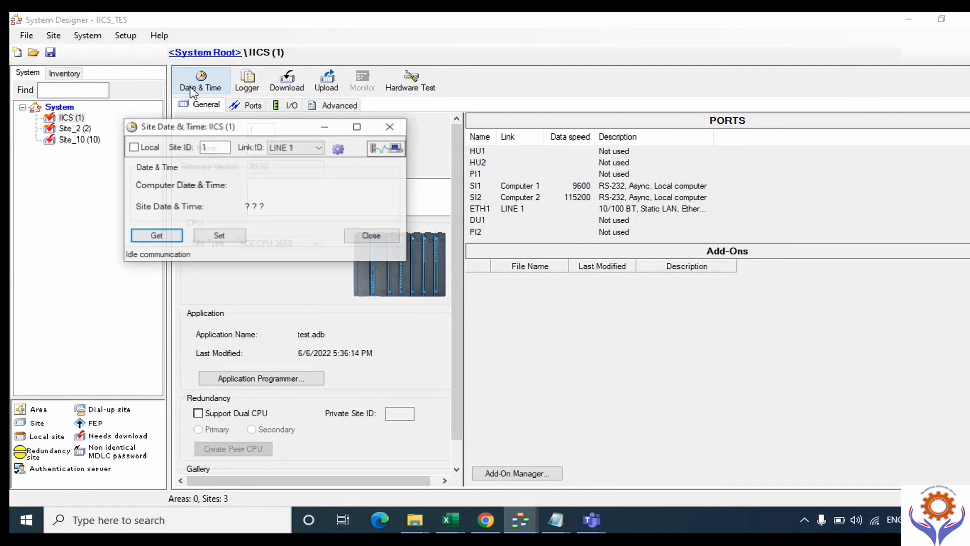
{"action": "left_click", "coordinate": [157, 237]}
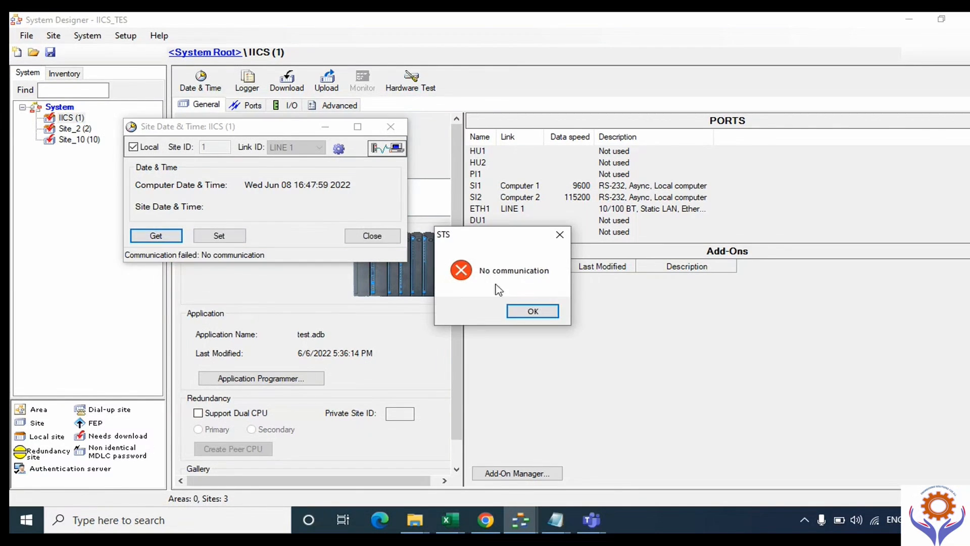
{"action": "left_click", "coordinate": [531, 310]}
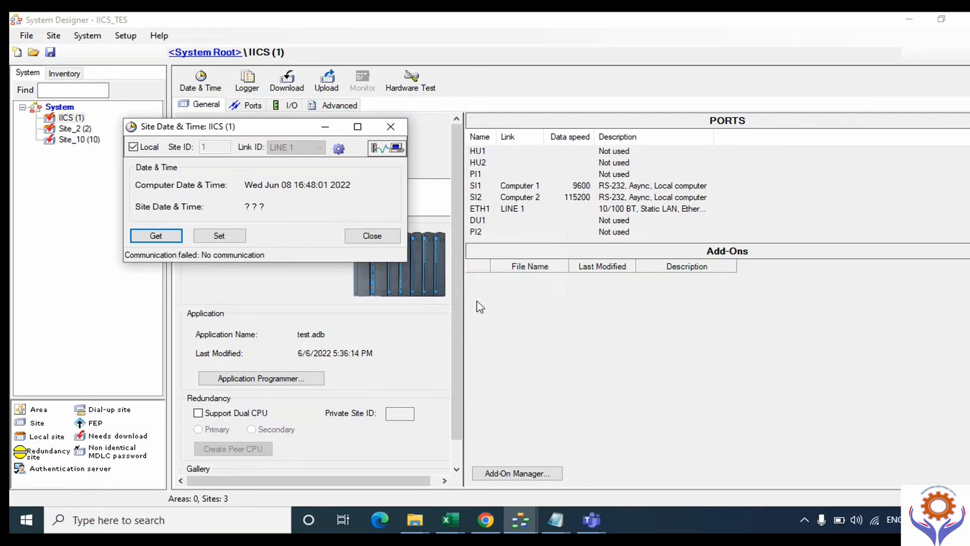
{"action": "left_click", "coordinate": [172, 238]}
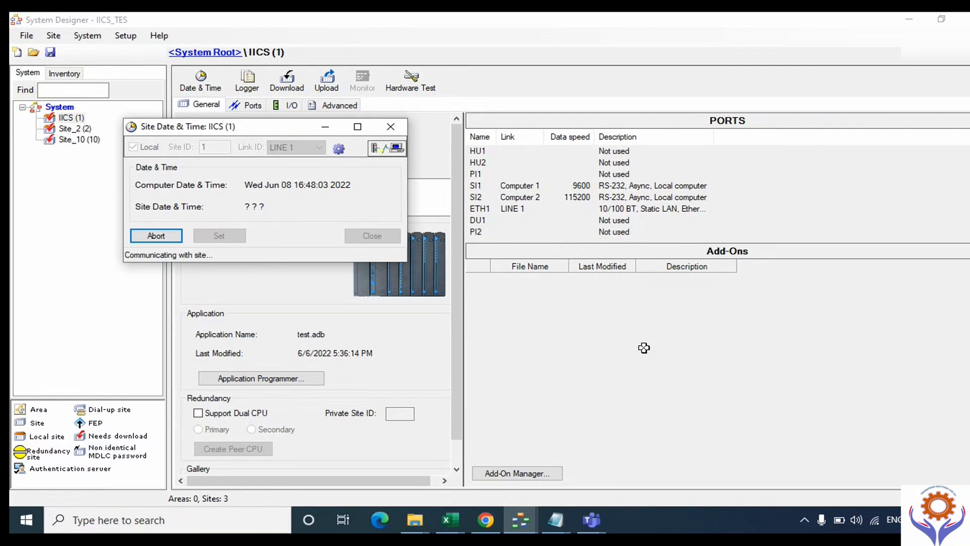
{"action": "left_click", "coordinate": [807, 519]}
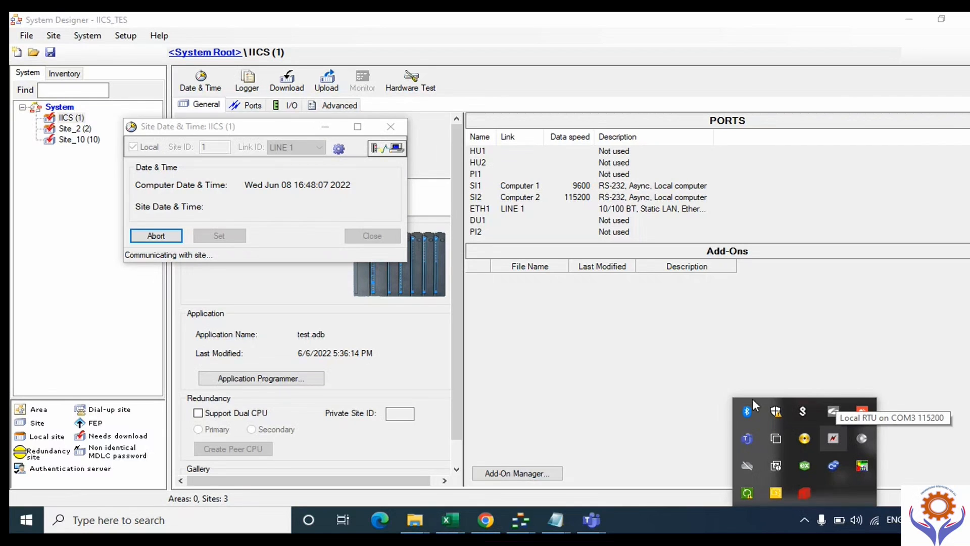
{"action": "left_click", "coordinate": [158, 236]}
{"action": "left_click", "coordinate": [523, 317]}
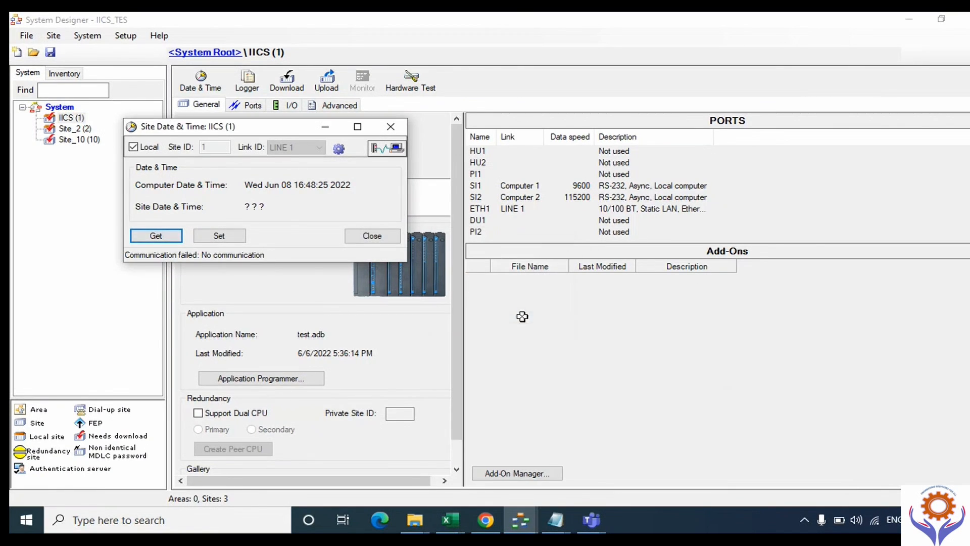
{"action": "left_click", "coordinate": [156, 236]}
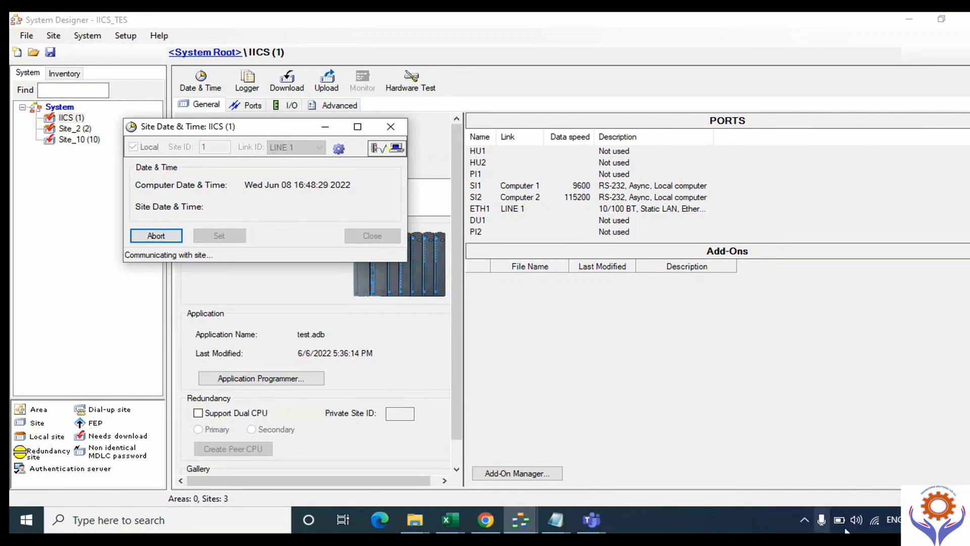
Set the COM3 data speed to 9600 in the running communication driver's settings and apply it.
{"action": "left_click", "coordinate": [806, 519]}
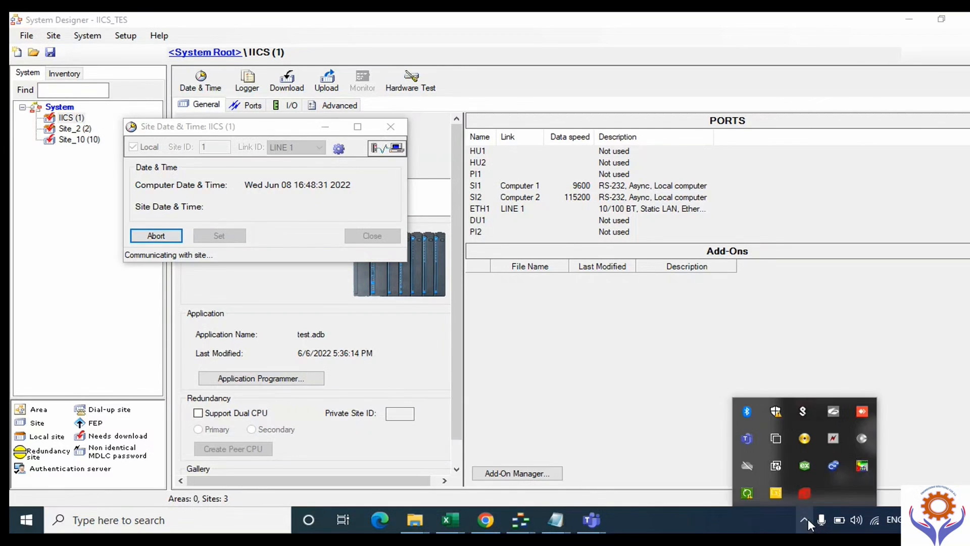
{"action": "right_click", "coordinate": [834, 439]}
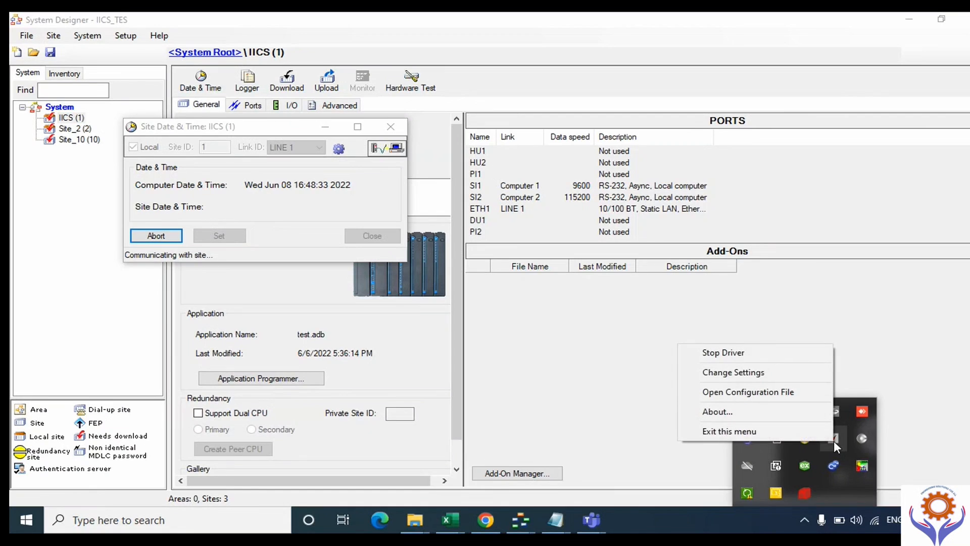
{"action": "left_click", "coordinate": [745, 374]}
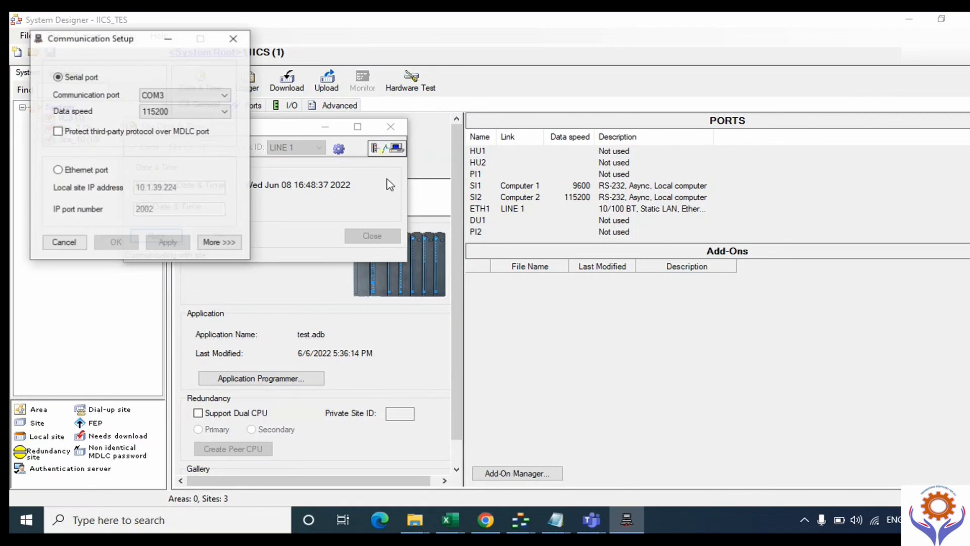
{"action": "left_click", "coordinate": [177, 117]}
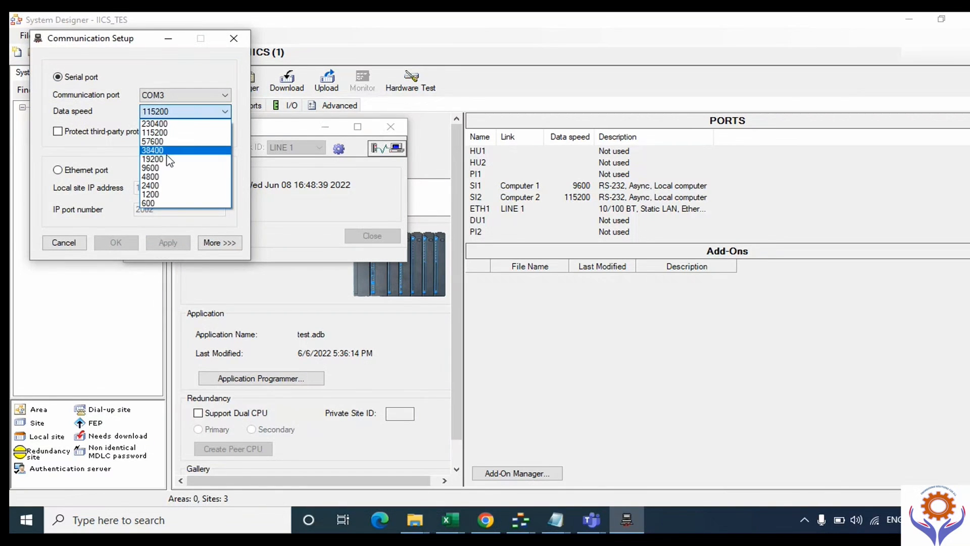
{"action": "left_click", "coordinate": [163, 173]}
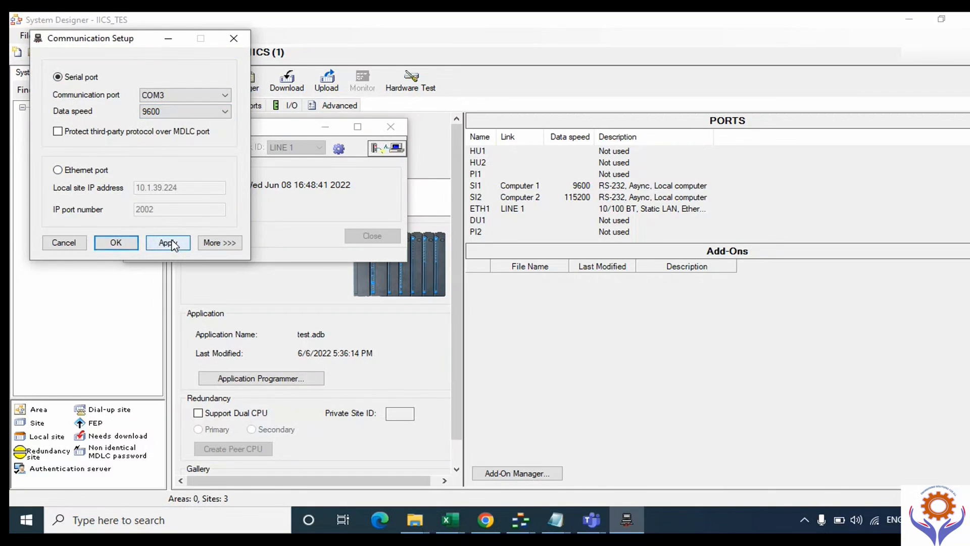
{"action": "left_click", "coordinate": [169, 243]}
{"action": "left_click", "coordinate": [116, 244]}
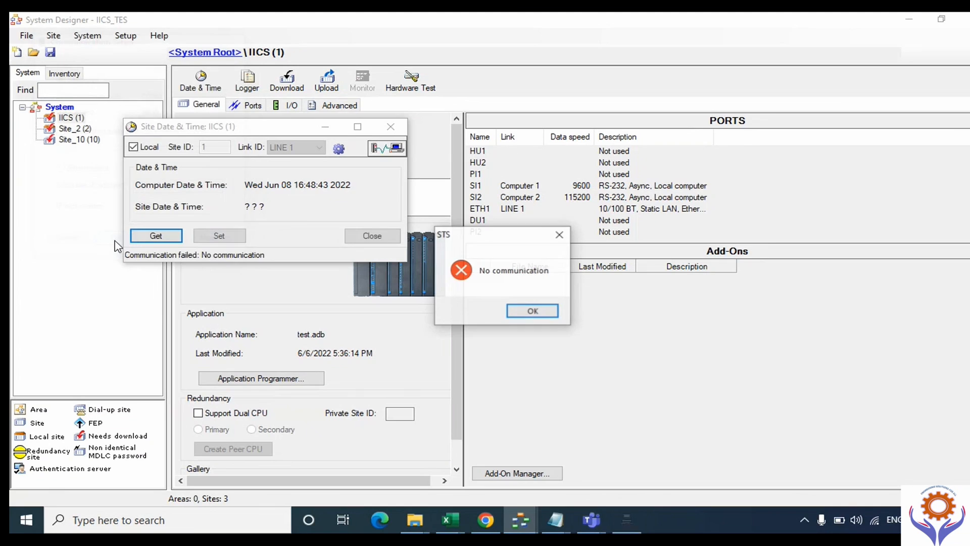
Retry reading the IICS site's date and time locally at the 9600 data speed and close the Site Date & Time window.
{"action": "left_click", "coordinate": [533, 311]}
{"action": "left_click", "coordinate": [156, 236]}
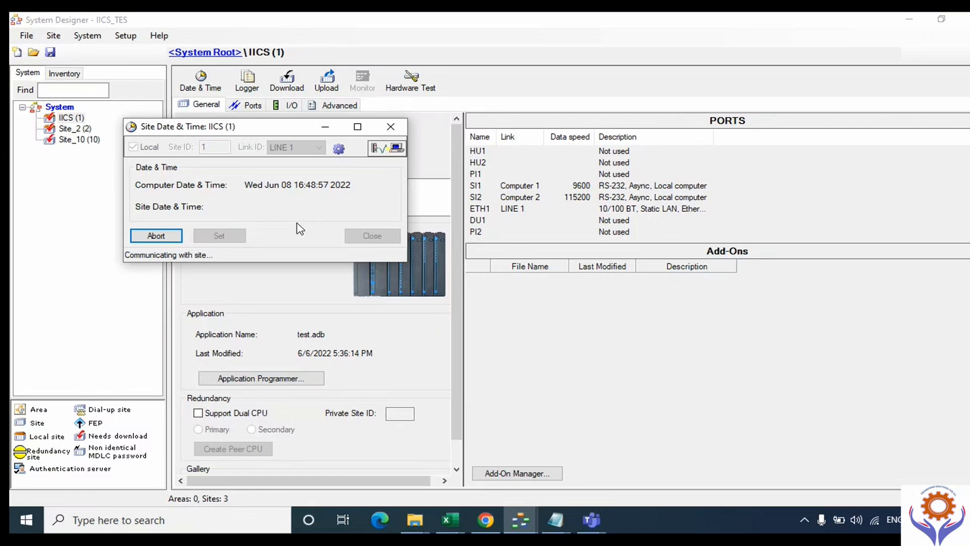
{"action": "left_click", "coordinate": [161, 237]}
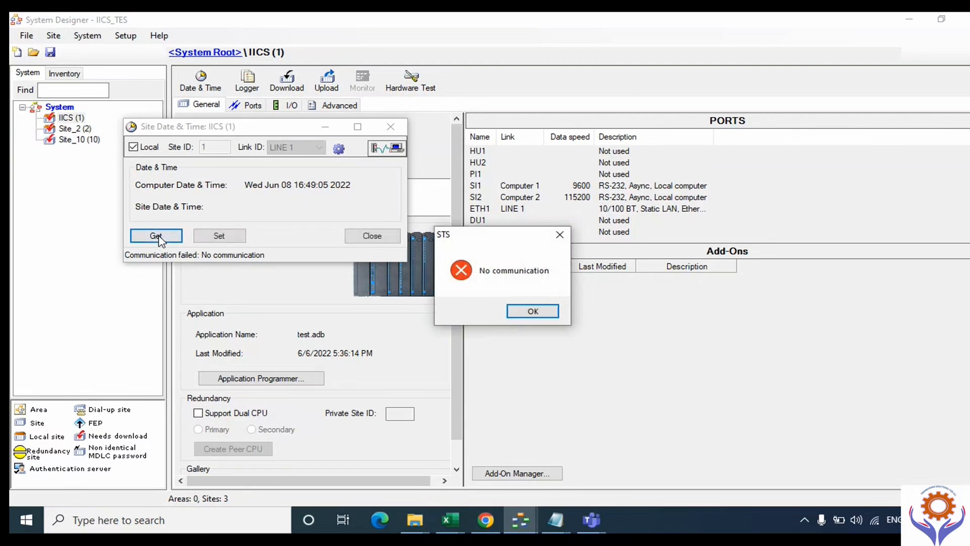
{"action": "left_click", "coordinate": [533, 312]}
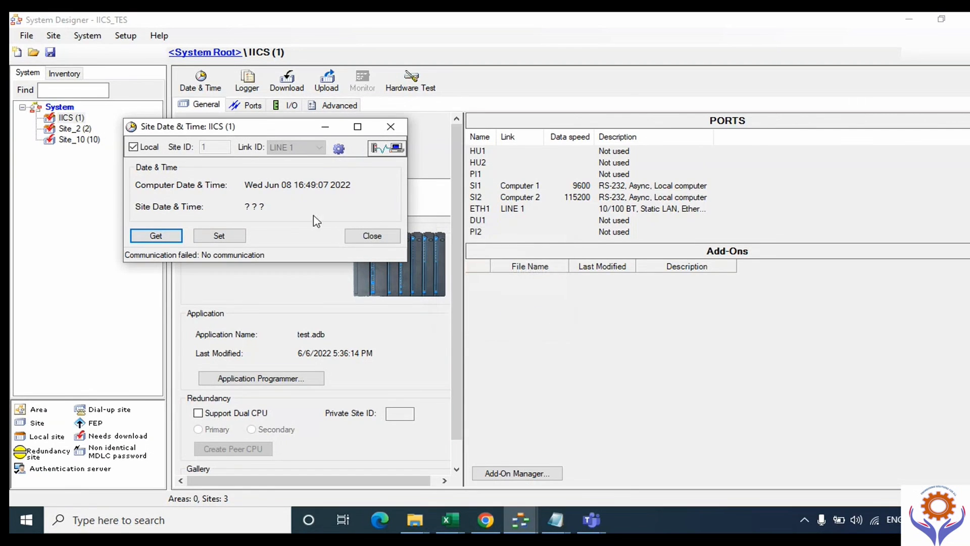
{"action": "left_click", "coordinate": [404, 127]}
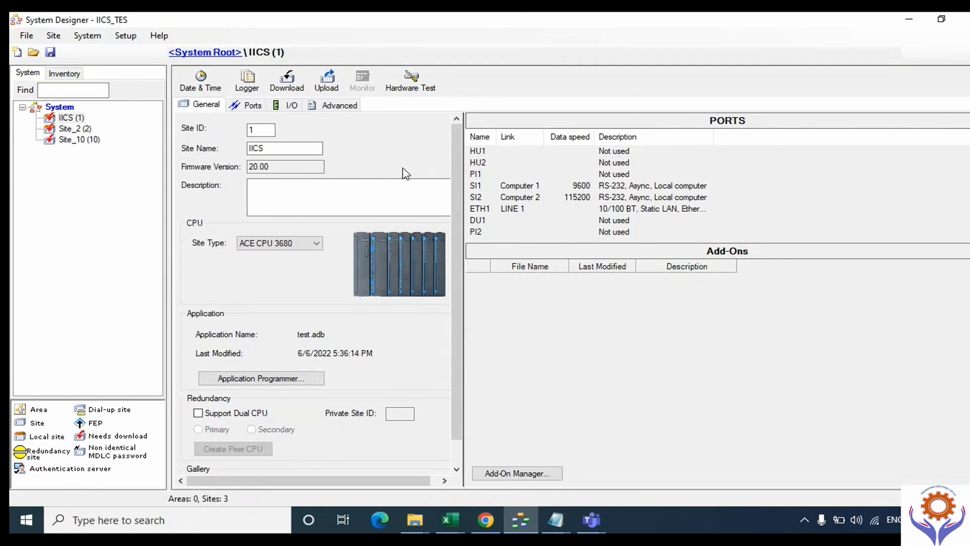
Review the IICS site's port configuration, and inspect its test application in the Application Programmer before exiting it.
{"action": "left_click", "coordinate": [249, 108]}
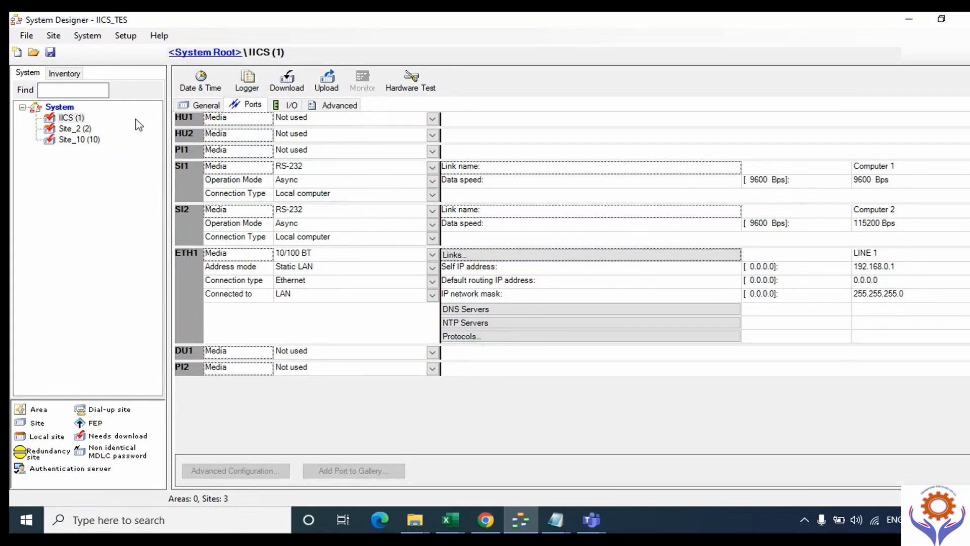
{"action": "left_click", "coordinate": [202, 105]}
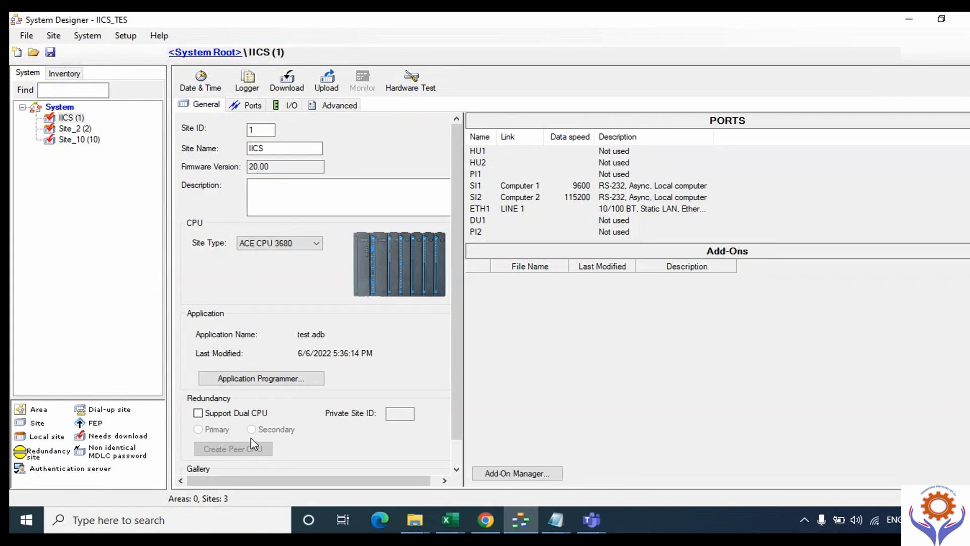
{"action": "left_click", "coordinate": [285, 379]}
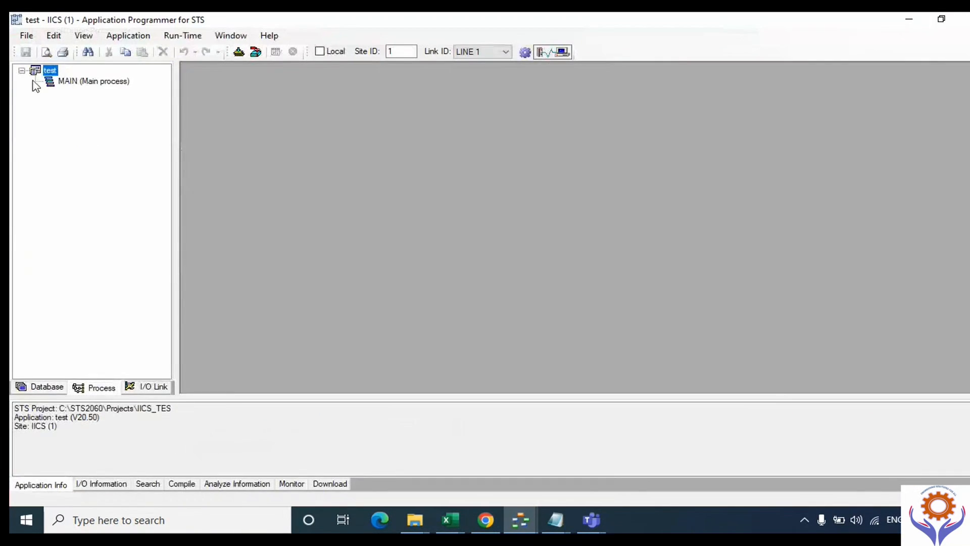
{"action": "left_click", "coordinate": [94, 82]}
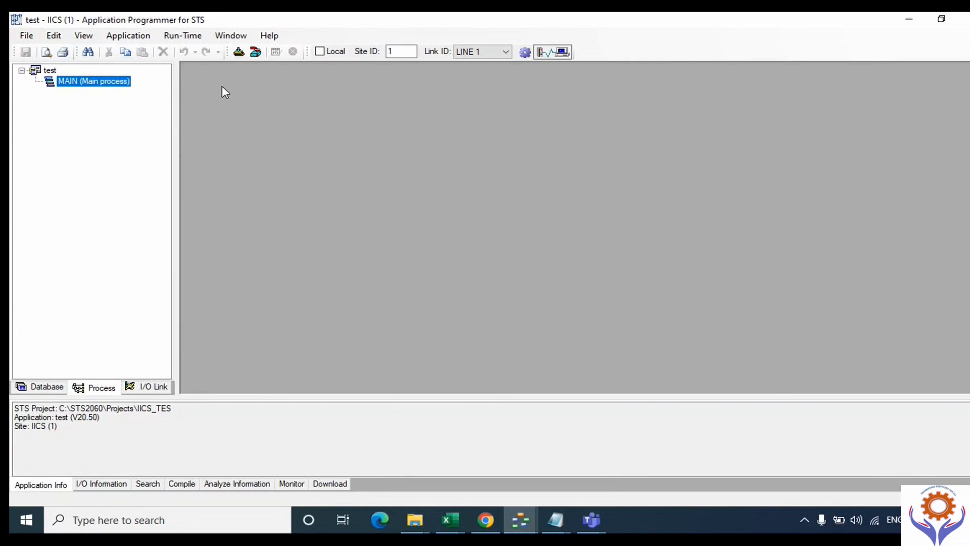
{"action": "left_click", "coordinate": [27, 37]}
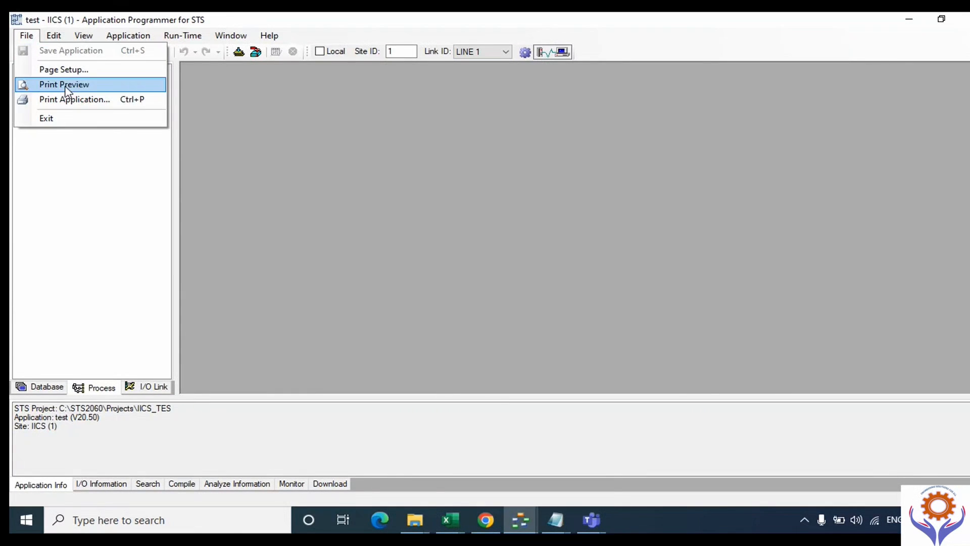
{"action": "left_click", "coordinate": [76, 121]}
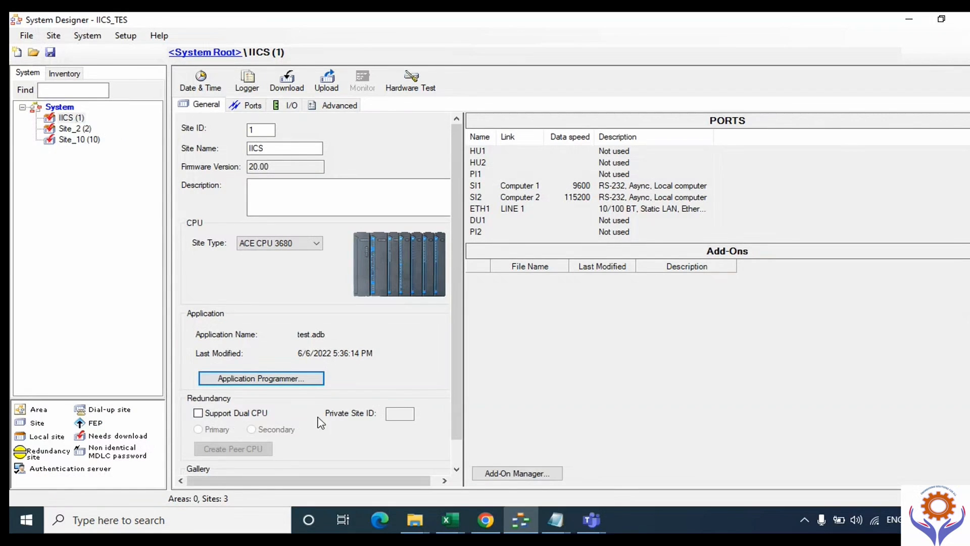
Open the Application Manager for the system and start importing an existing application file.
{"action": "left_click", "coordinate": [87, 36]}
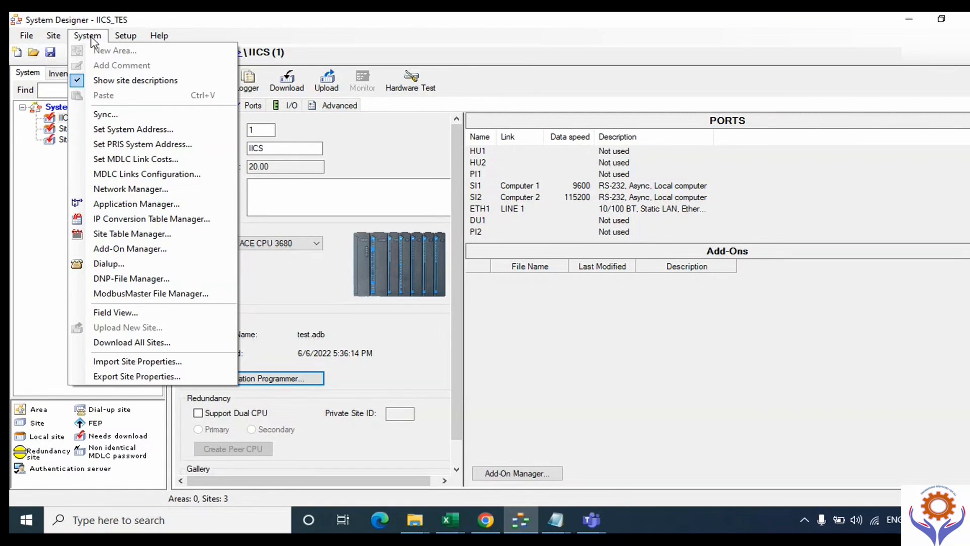
{"action": "left_click", "coordinate": [90, 36]}
{"action": "left_click", "coordinate": [90, 36]}
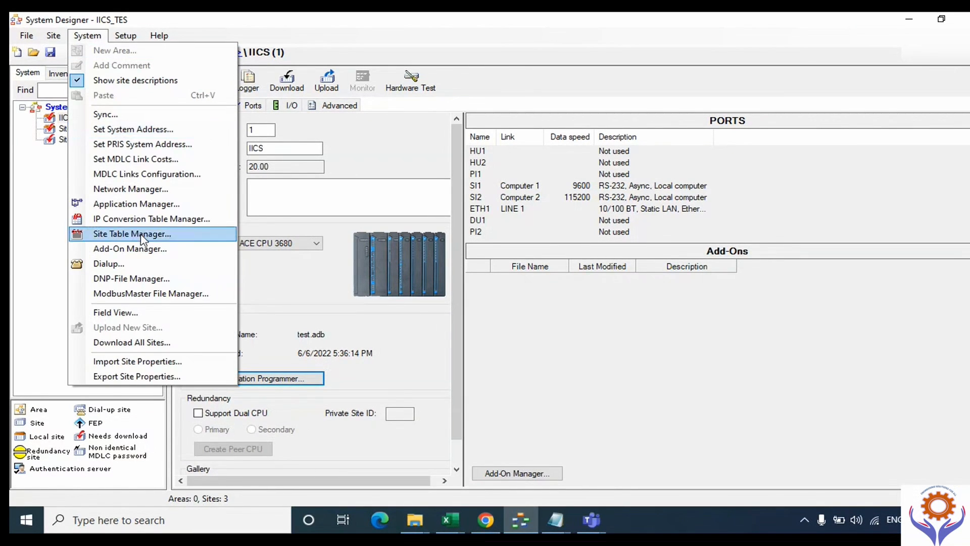
{"action": "left_click", "coordinate": [140, 211]}
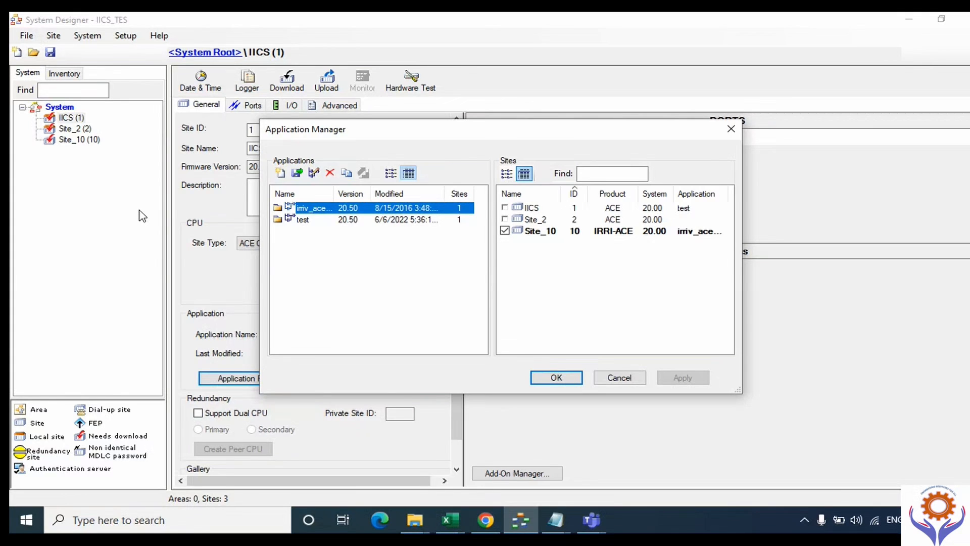
{"action": "left_click", "coordinate": [297, 174]}
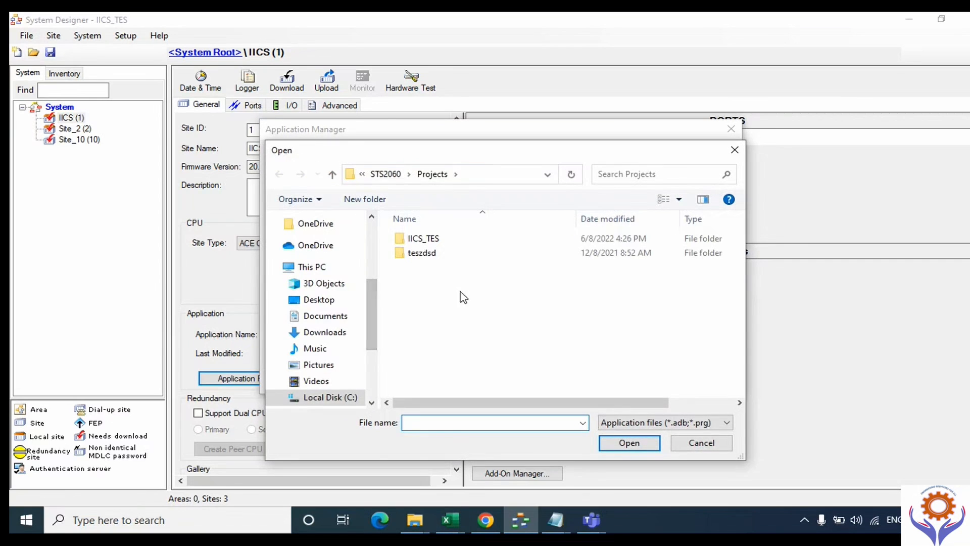
Browse to the Projects\ATC\PGM folder on Local Disk (D:) for the application import.
{"action": "left_click_drag", "start_coordinate": [379, 310], "coordinate": [379, 237]}
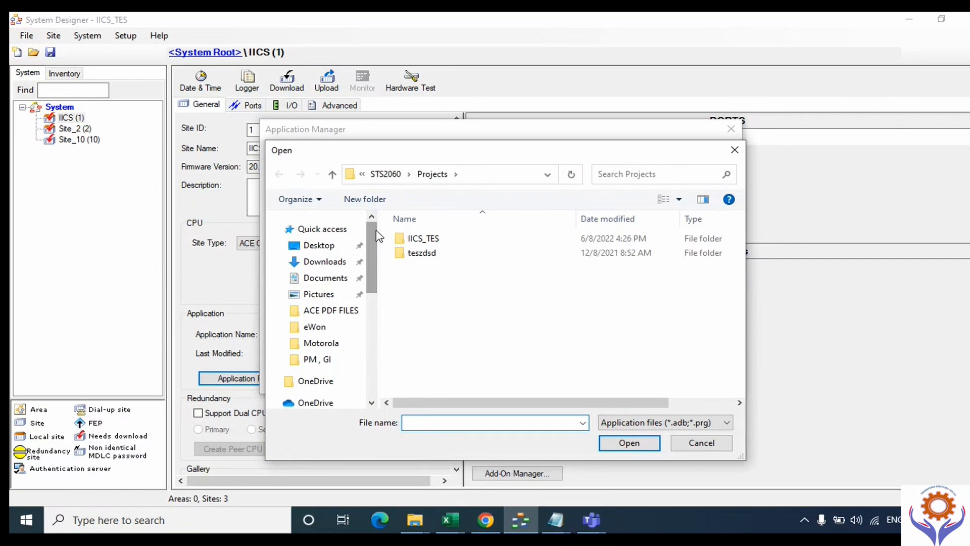
{"action": "left_click", "coordinate": [327, 265]}
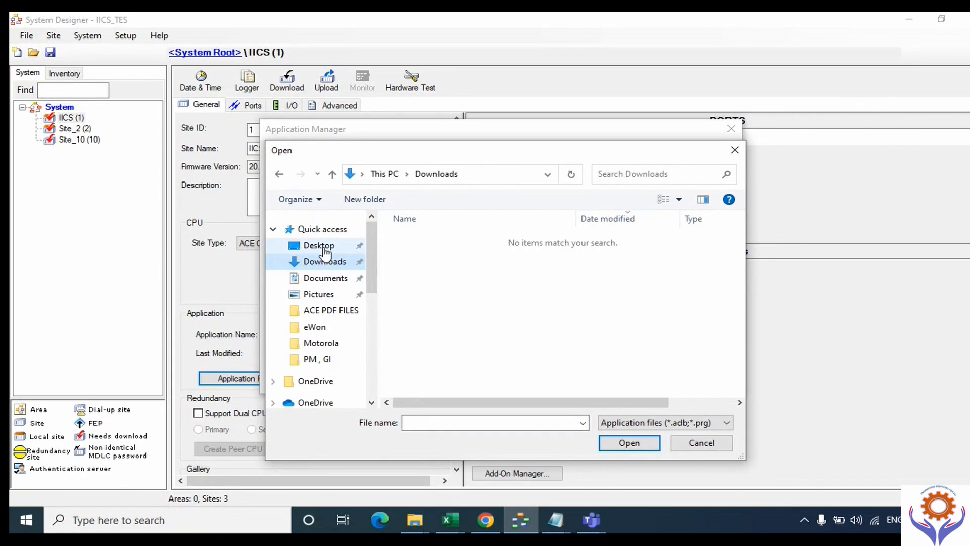
{"action": "left_click", "coordinate": [321, 246]}
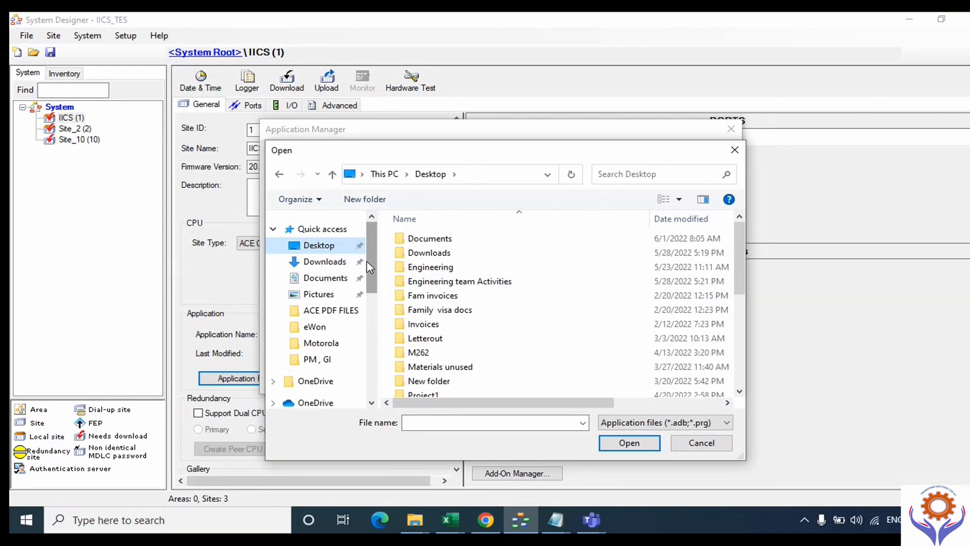
{"action": "left_click_drag", "start_coordinate": [365, 261], "coordinate": [366, 343]}
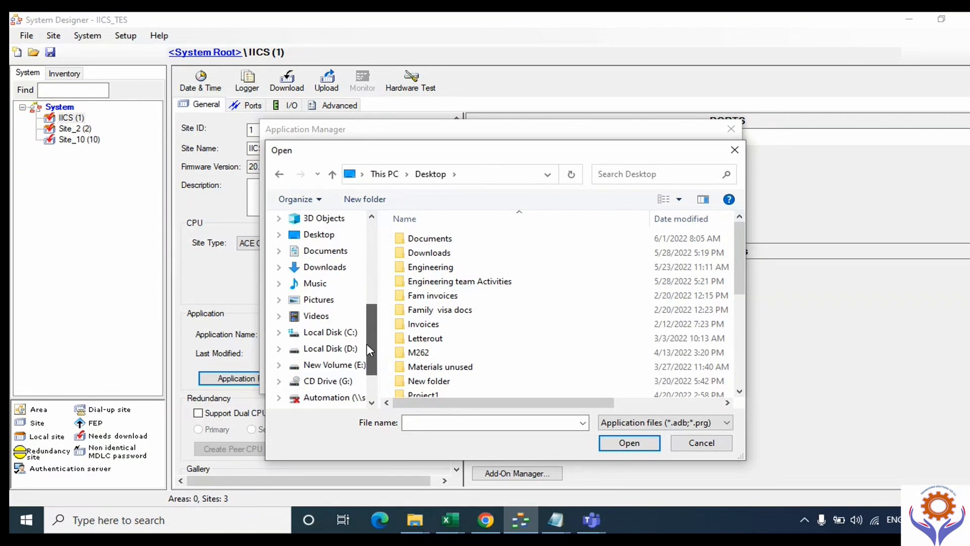
{"action": "left_click", "coordinate": [345, 350]}
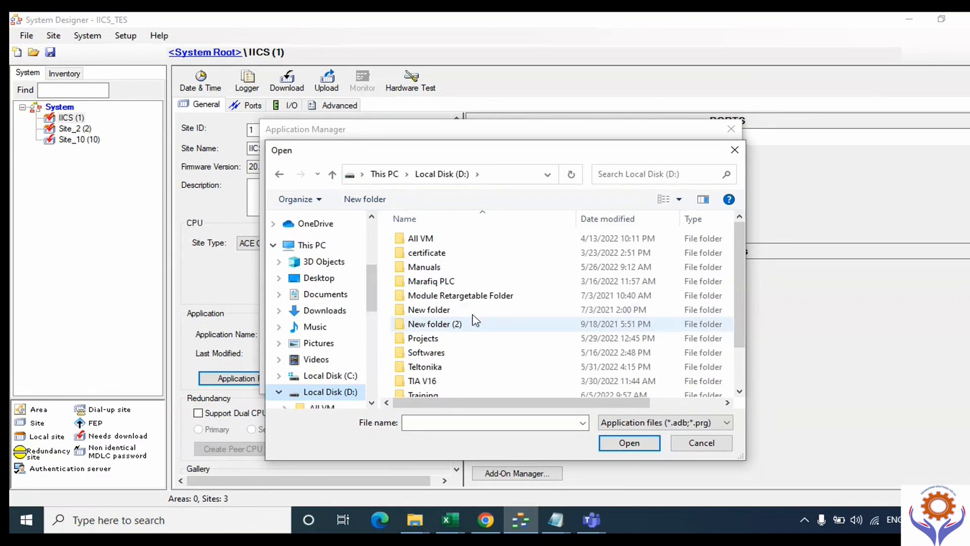
{"action": "double_click", "coordinate": [414, 344]}
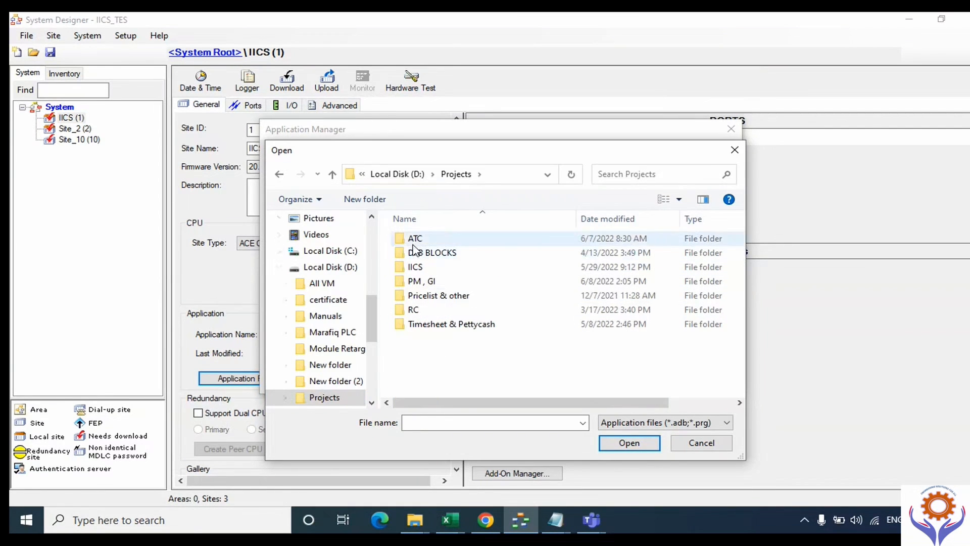
{"action": "double_click", "coordinate": [413, 241]}
{"action": "left_click_drag", "start_coordinate": [739, 236], "coordinate": [741, 346]}
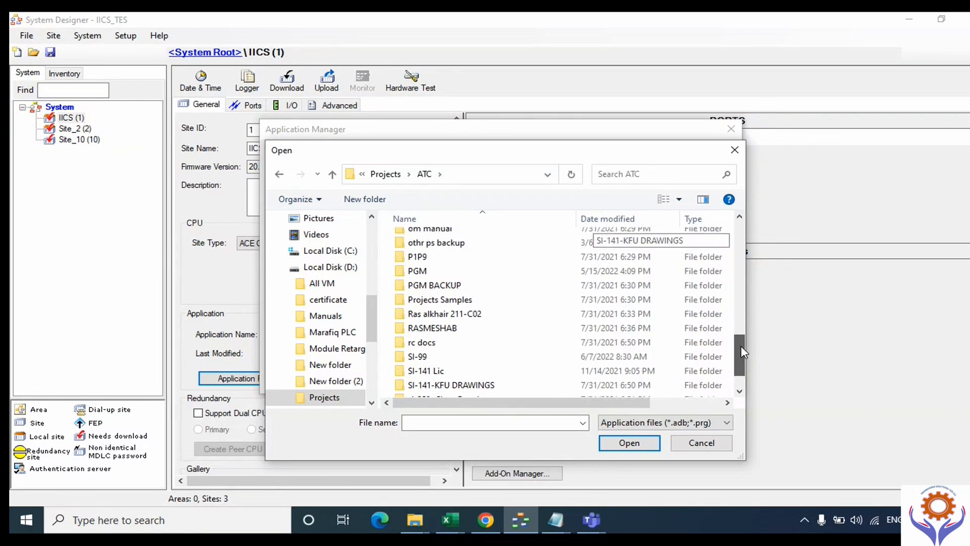
{"action": "left_click", "coordinate": [430, 275]}
{"action": "double_click", "coordinate": [432, 277]}
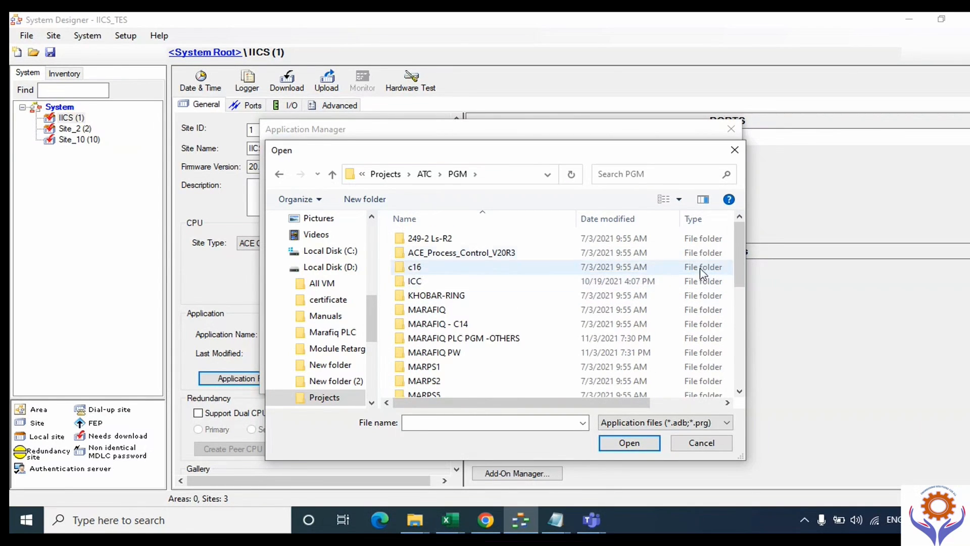
Import DAMMAM.adb from the System\Applications folder of the KHOBAR-RING project.
{"action": "left_click_drag", "start_coordinate": [741, 247], "coordinate": [741, 262]}
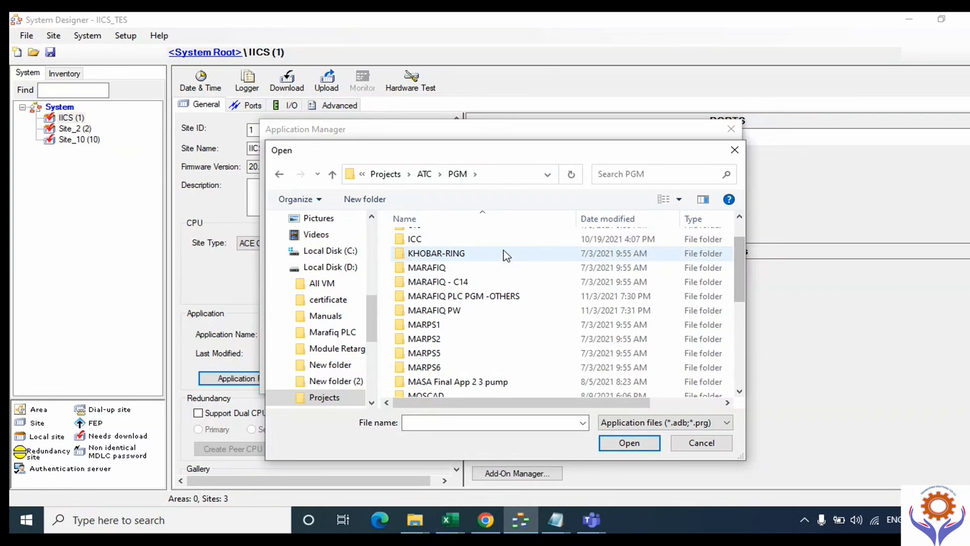
{"action": "double_click", "coordinate": [430, 254]}
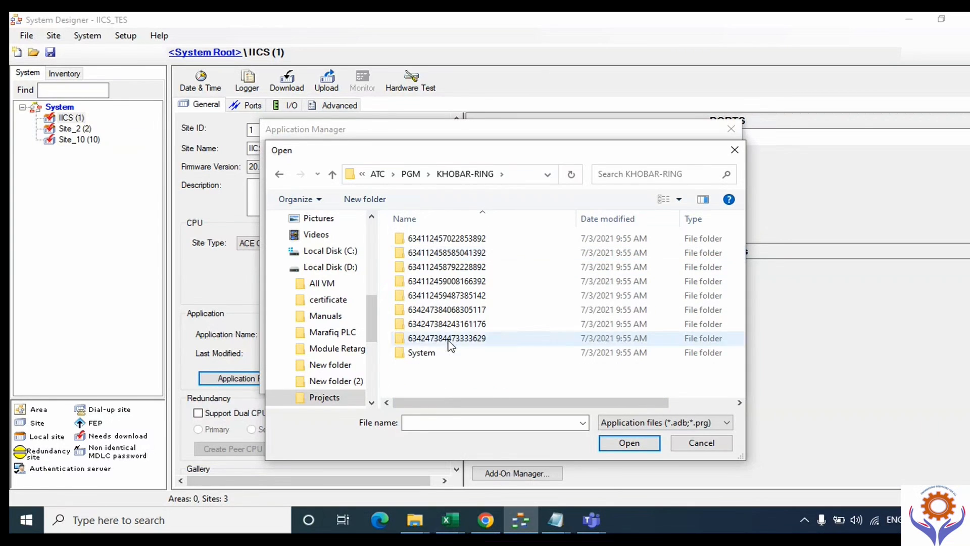
{"action": "double_click", "coordinate": [433, 353]}
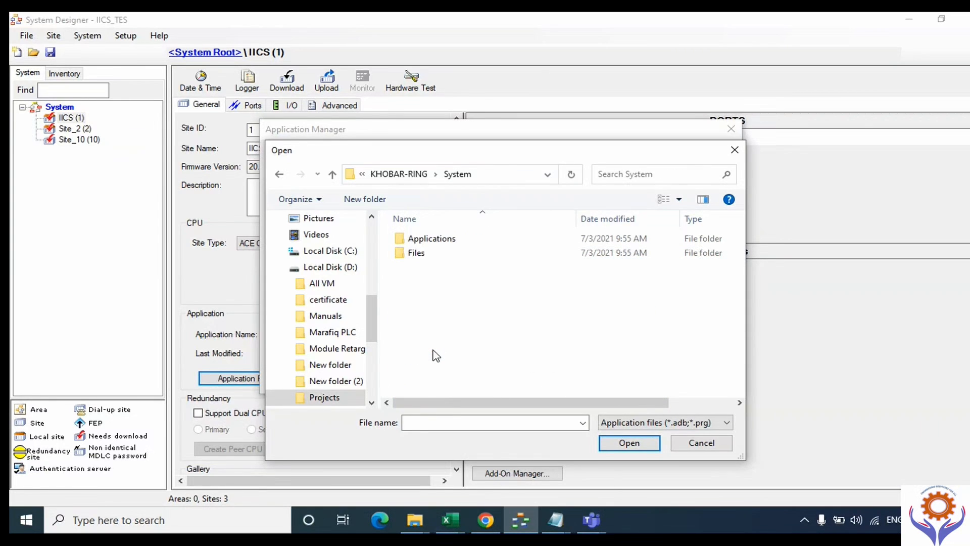
{"action": "double_click", "coordinate": [433, 241]}
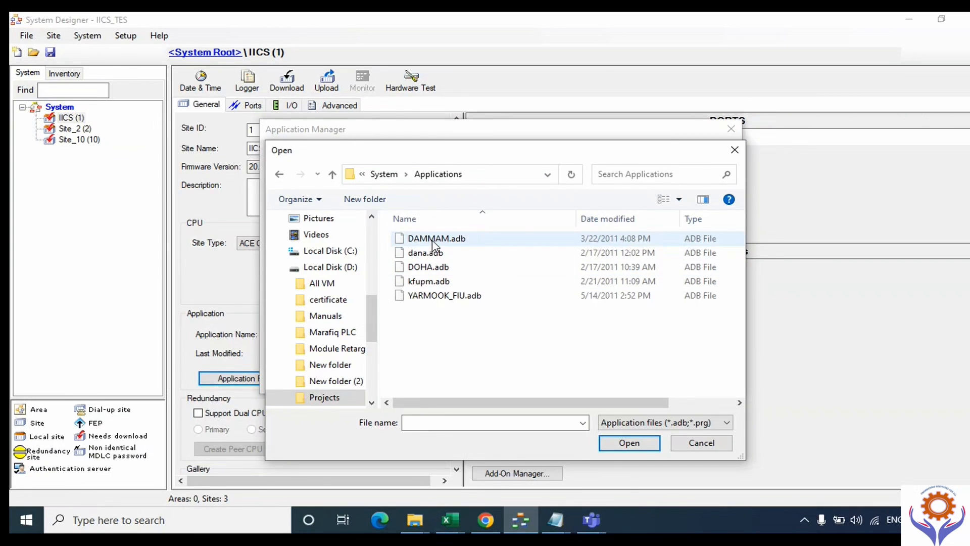
{"action": "double_click", "coordinate": [433, 239]}
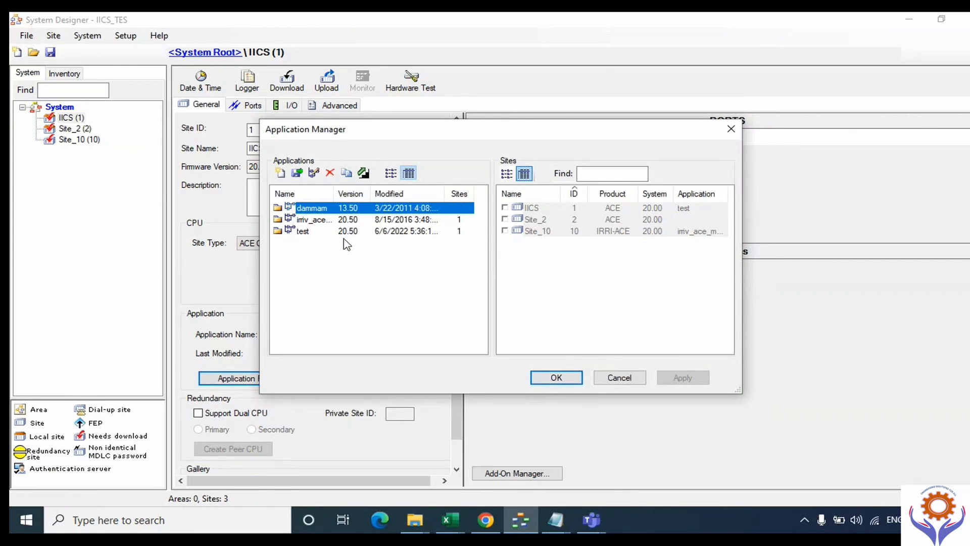
Upgrade the dammam application to version 20.50 under the same name and assign it to the IICS site.
{"action": "left_click", "coordinate": [362, 175]}
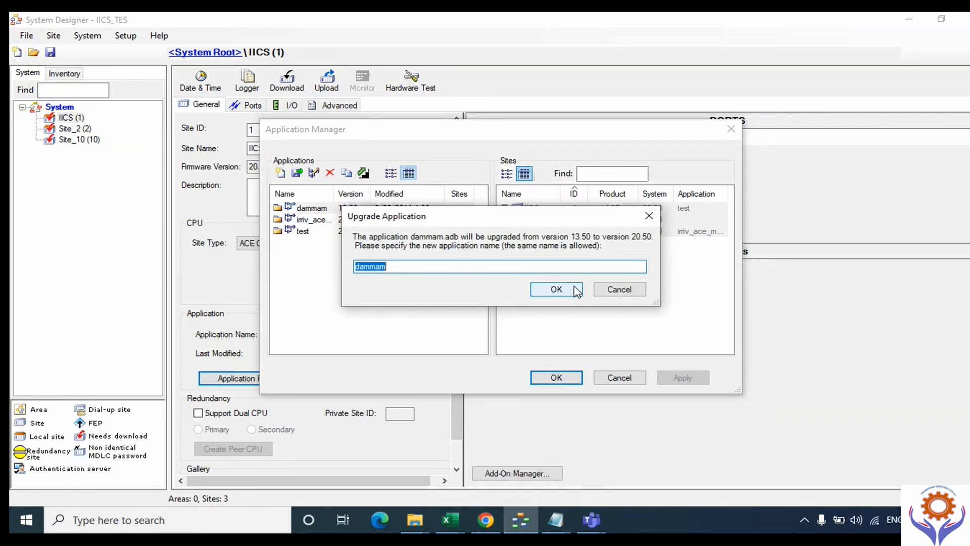
{"action": "left_click", "coordinate": [557, 289]}
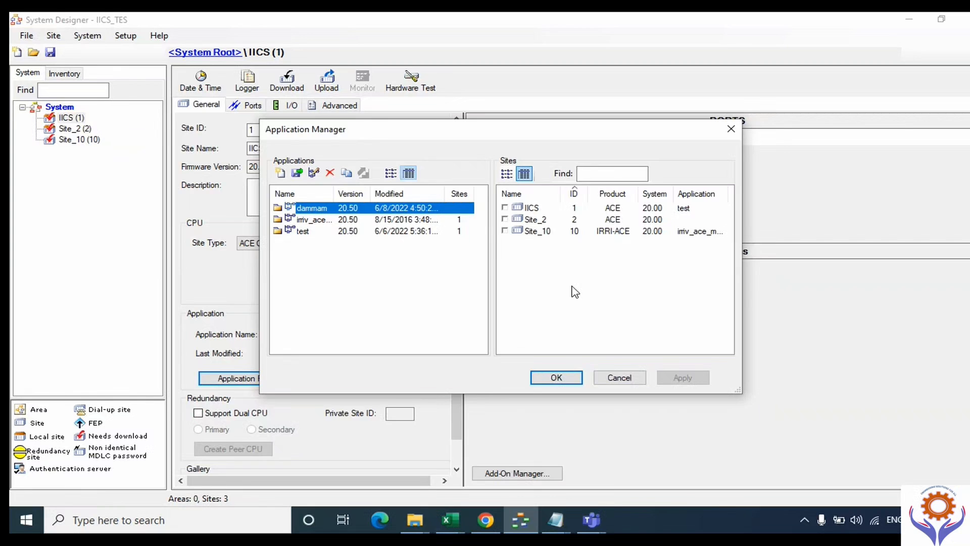
{"action": "left_click", "coordinate": [505, 207]}
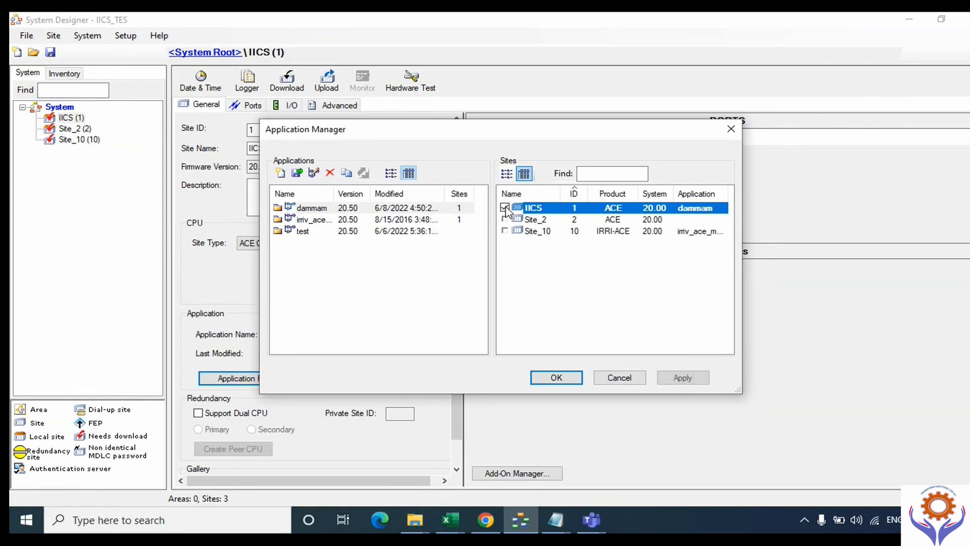
{"action": "left_click", "coordinate": [559, 378]}
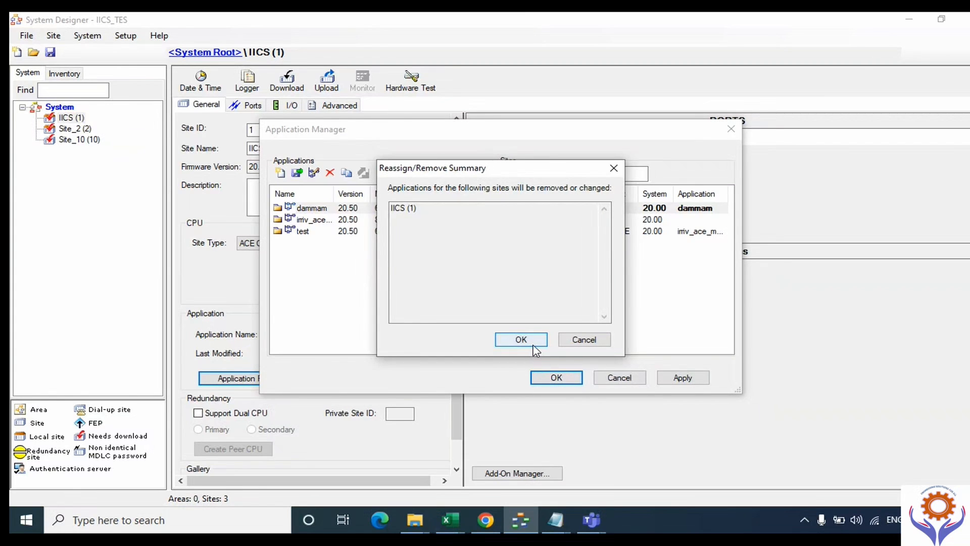
Confirm assigning the dammam application to site IICS (1) and review the assignment in the Application Manager.
{"action": "left_click", "coordinate": [533, 344]}
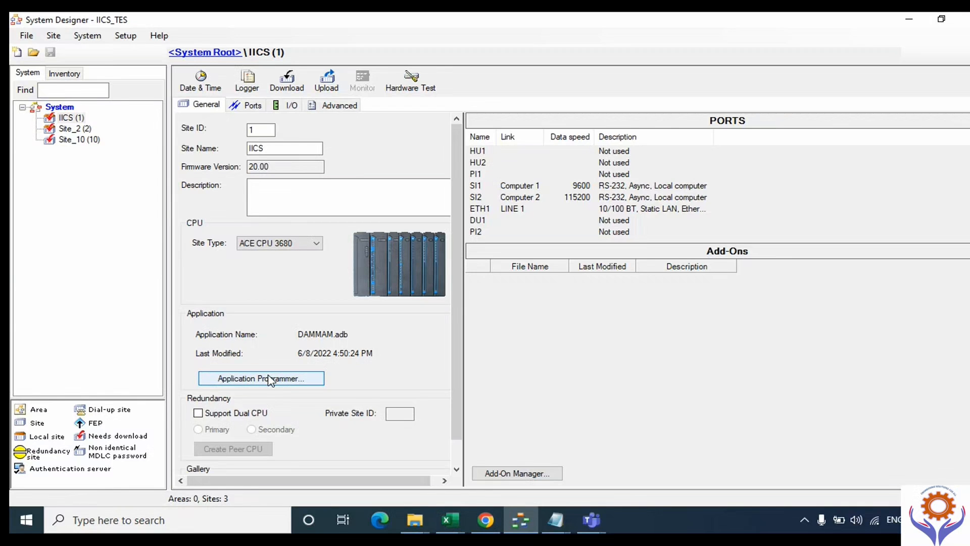
{"action": "left_click", "coordinate": [88, 36]}
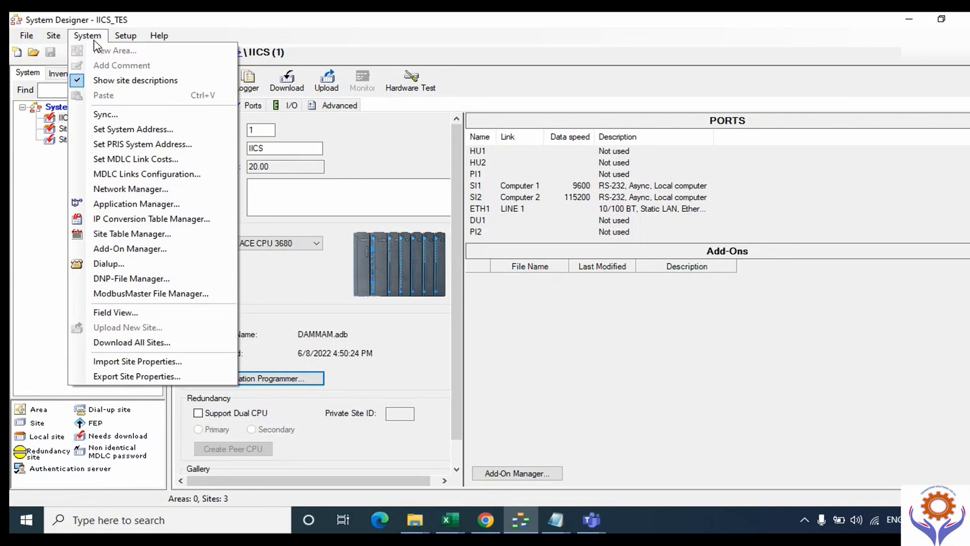
{"action": "left_click", "coordinate": [136, 206]}
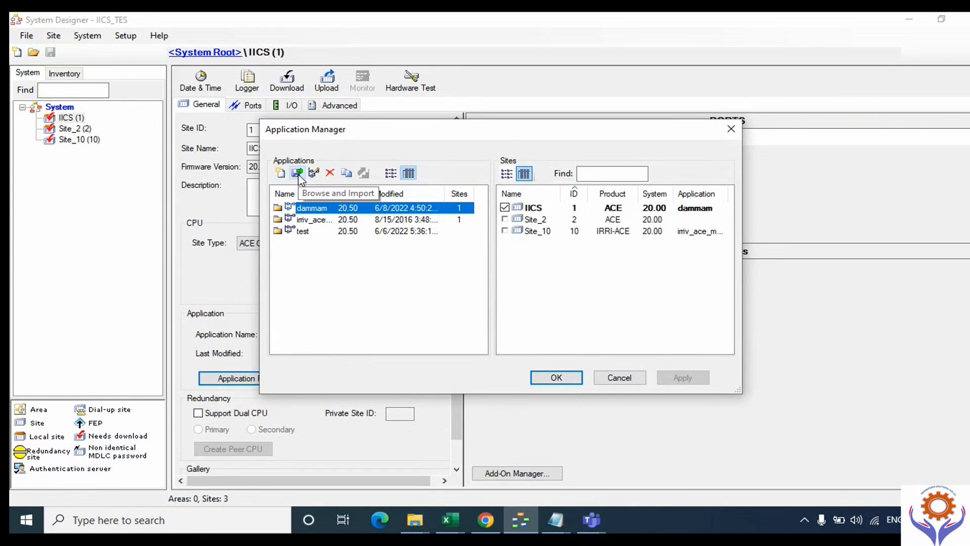
{"action": "left_click", "coordinate": [619, 377]}
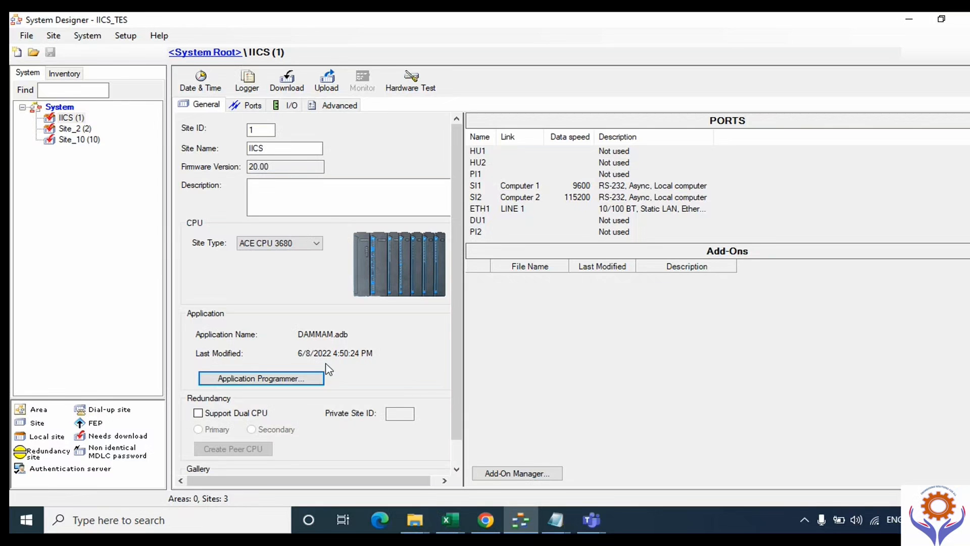
Open the IICS site's application in the Application Programmer and look through its Database, Process and I/O Link views.
{"action": "left_click", "coordinate": [298, 374]}
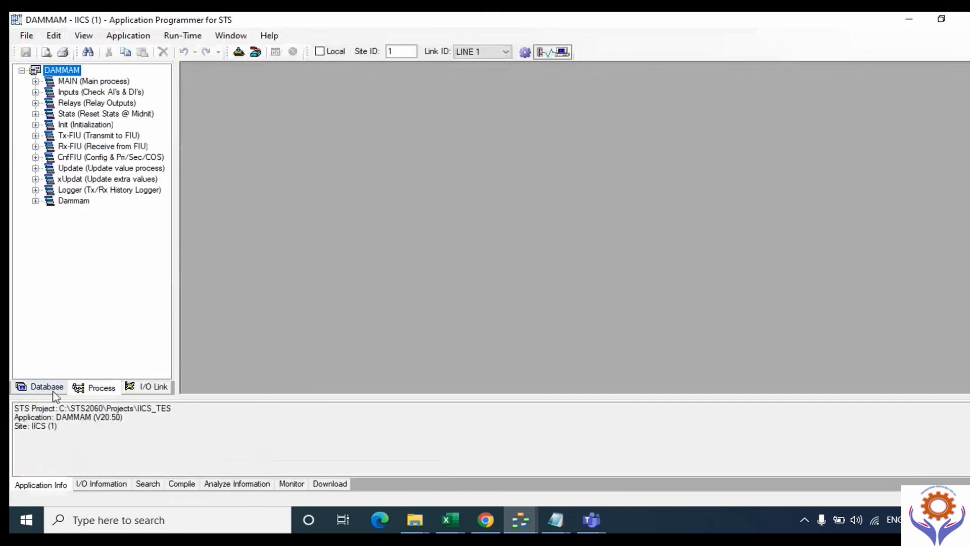
{"action": "left_click", "coordinate": [48, 390]}
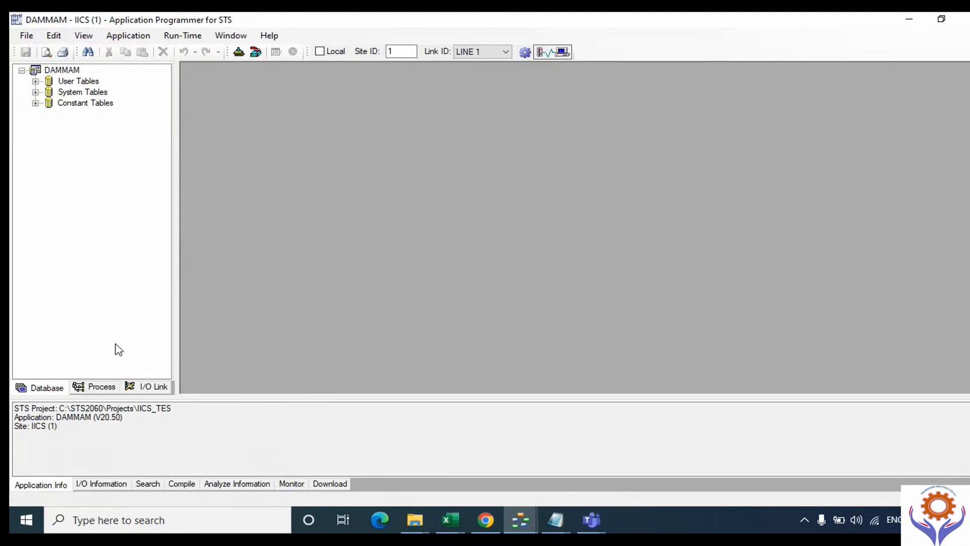
{"action": "left_click", "coordinate": [103, 388]}
{"action": "left_click", "coordinate": [151, 386]}
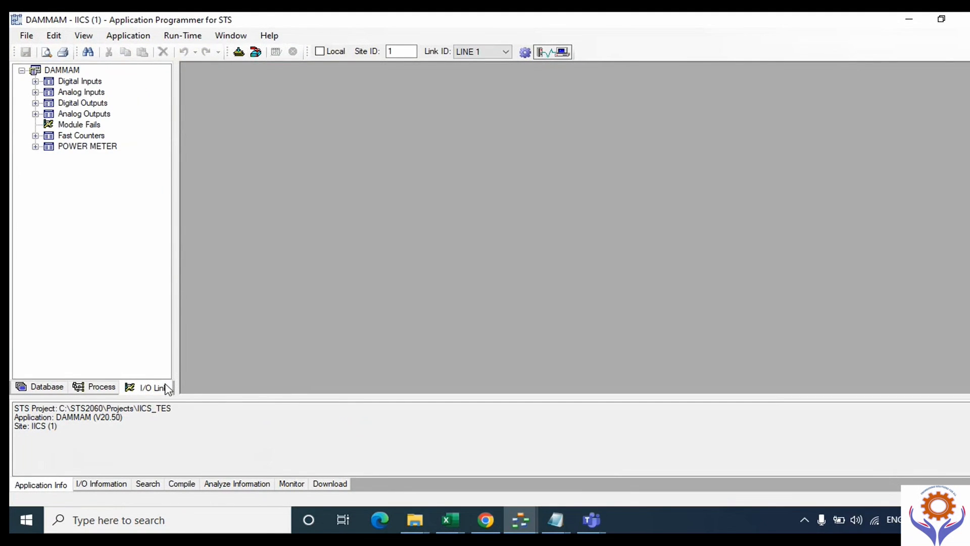
Expand User Tables in the DAMMAM database and examine the full list of tables.
{"action": "left_click", "coordinate": [30, 389]}
{"action": "left_click", "coordinate": [35, 82]}
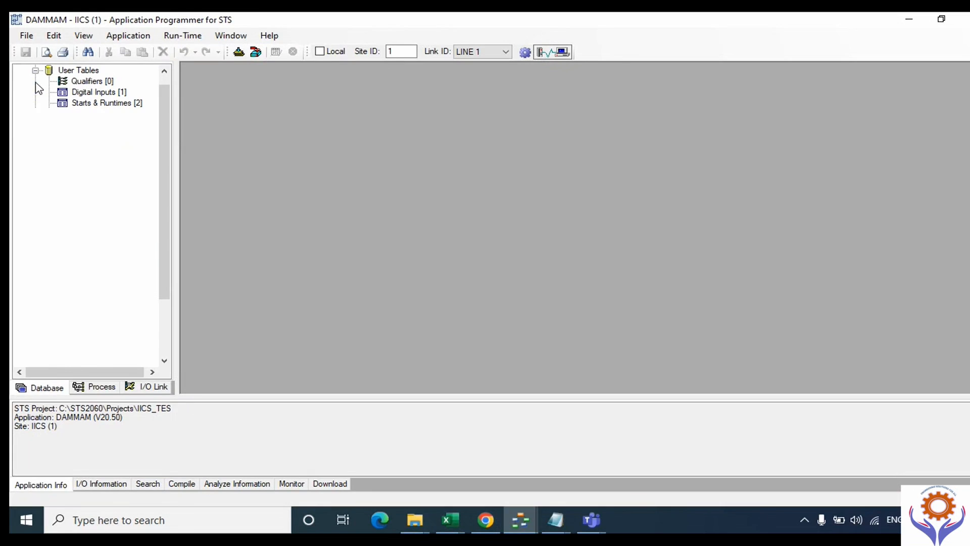
{"action": "left_click_drag", "start_coordinate": [169, 163], "coordinate": [177, 250]}
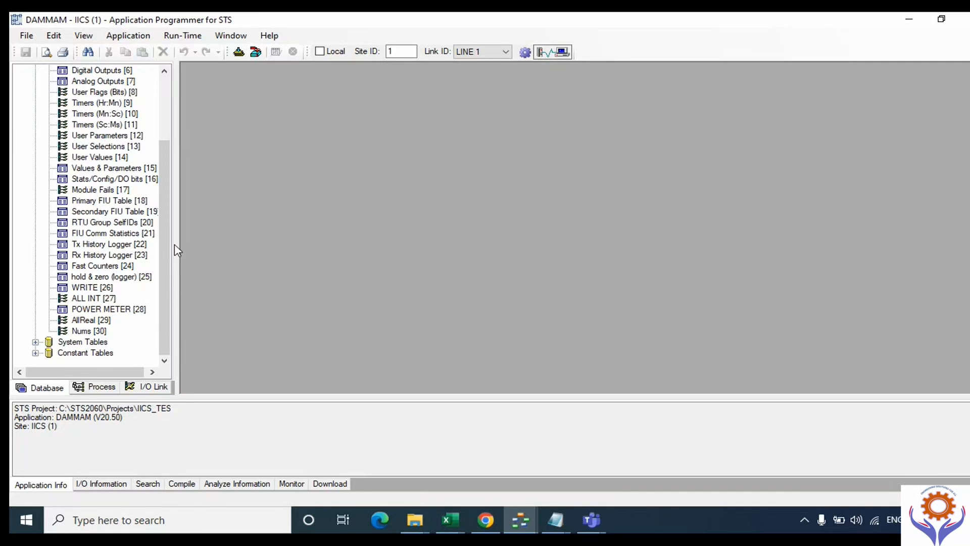
{"action": "left_click_drag", "start_coordinate": [167, 249], "coordinate": [163, 139]}
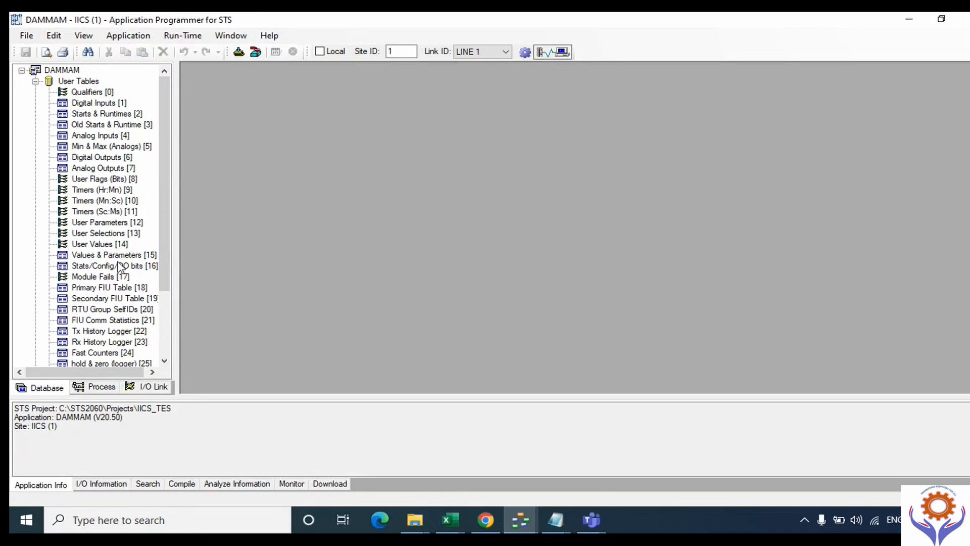
{"action": "left_click_drag", "start_coordinate": [162, 186], "coordinate": [165, 250]}
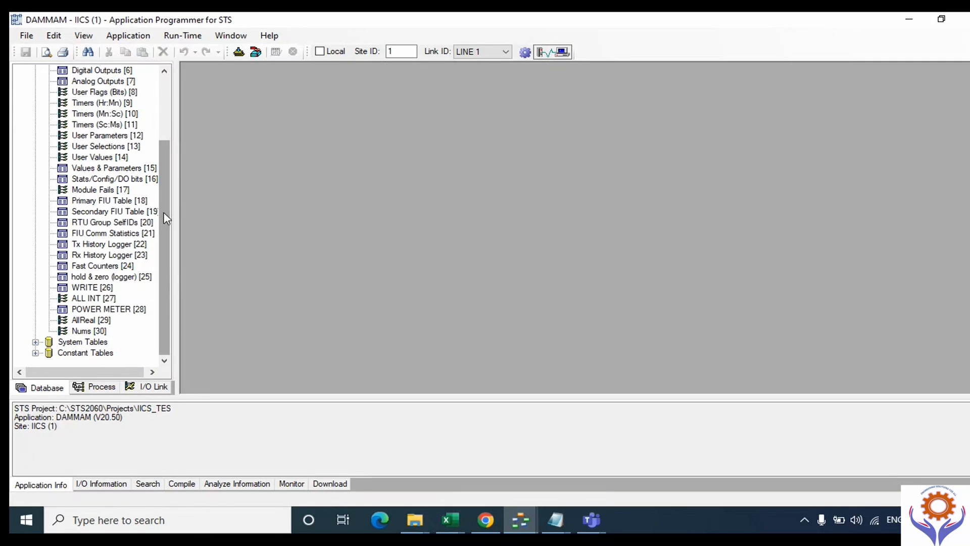
Review the DAMMAM process list, the I/O link tables and the site's I/O module information.
{"action": "left_click", "coordinate": [116, 388]}
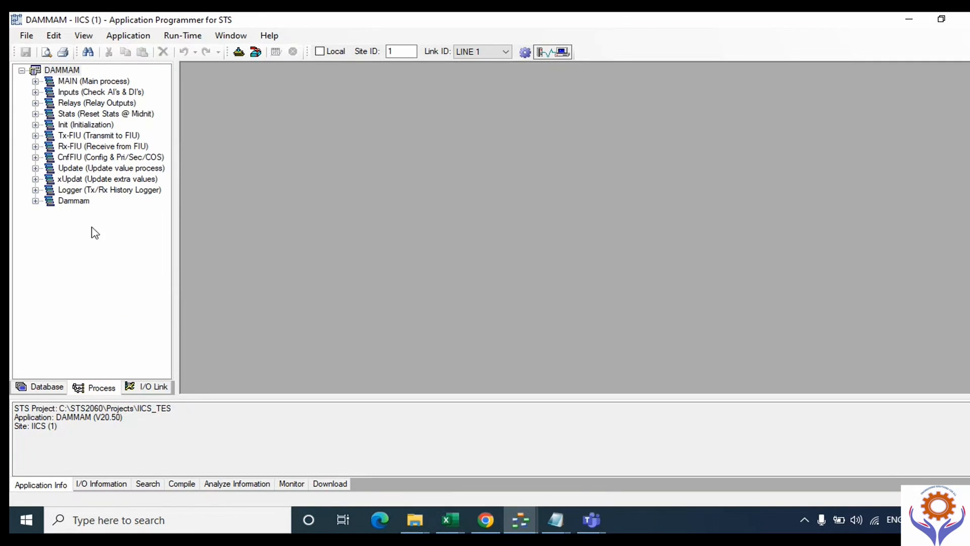
{"action": "left_click", "coordinate": [158, 388]}
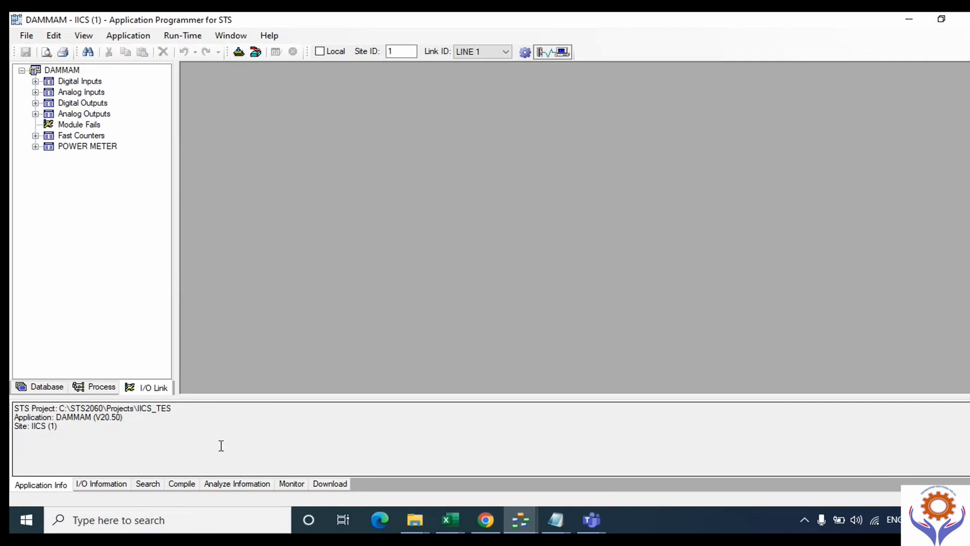
{"action": "left_click", "coordinate": [119, 484]}
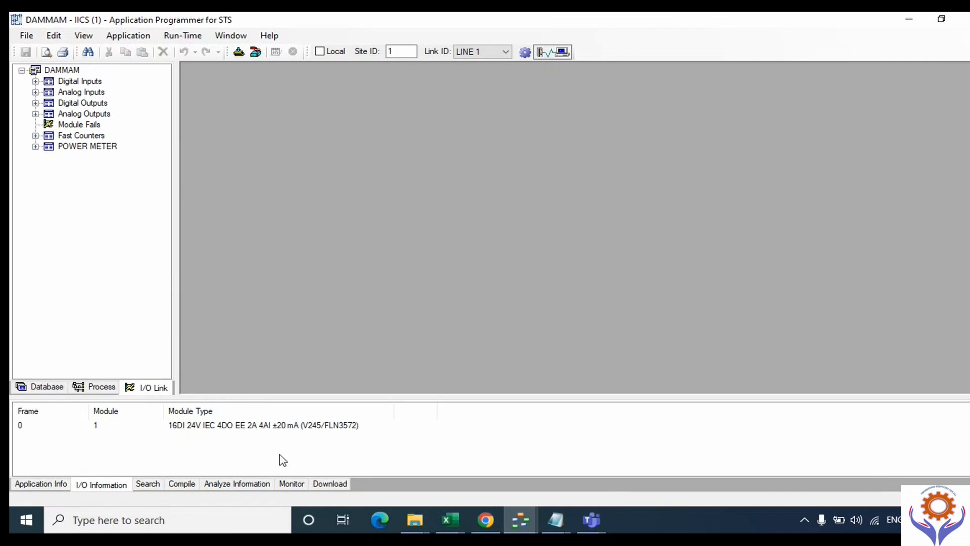
Switch to System Designer to check the I/O module configuration of site IICS, and return to its Application Programmer.
{"action": "mouse_move", "coordinate": [520, 519]}
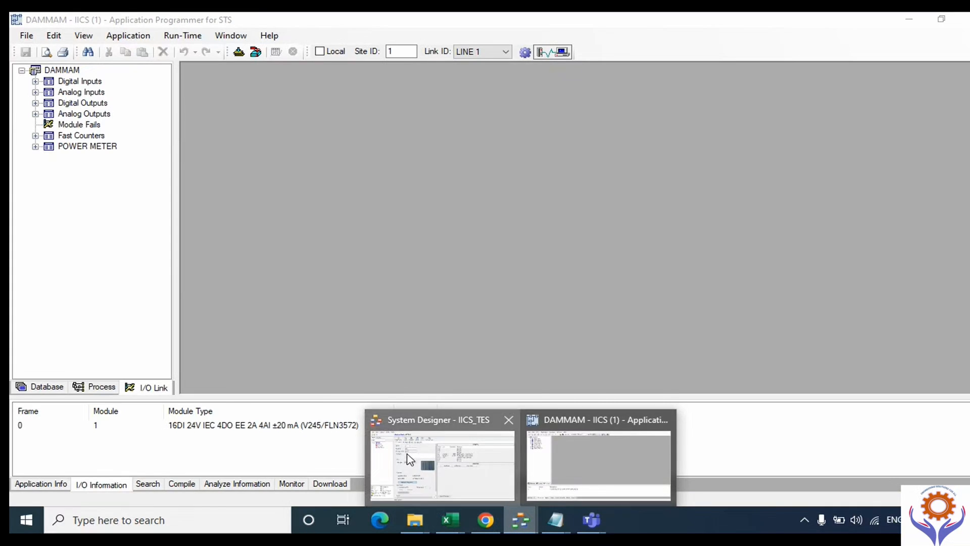
{"action": "left_click", "coordinate": [407, 455]}
{"action": "left_click", "coordinate": [288, 106]}
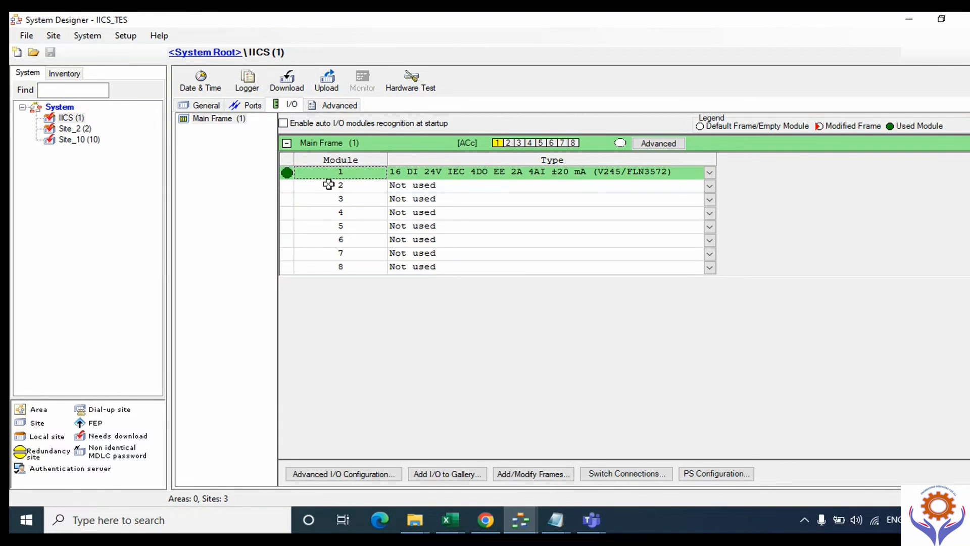
{"action": "left_click", "coordinate": [209, 109]}
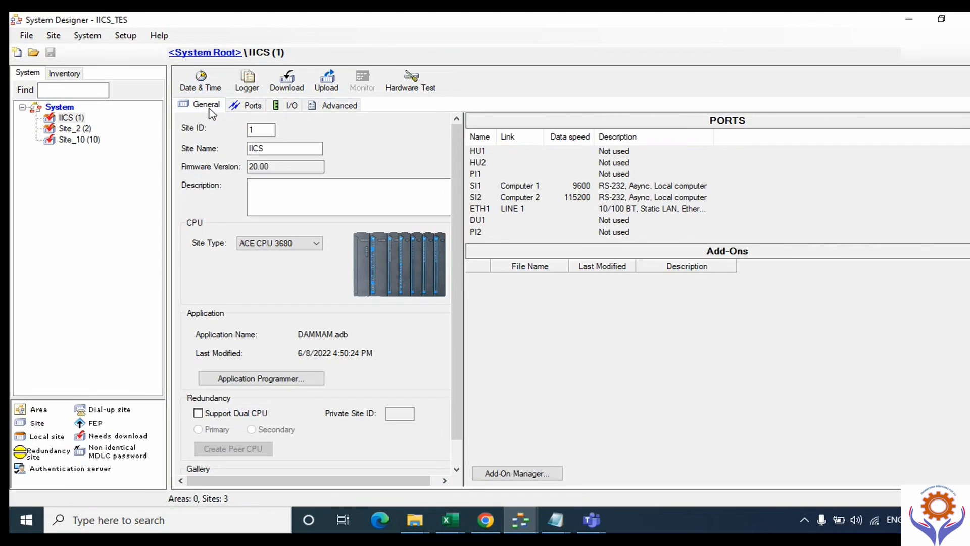
{"action": "left_click", "coordinate": [273, 379]}
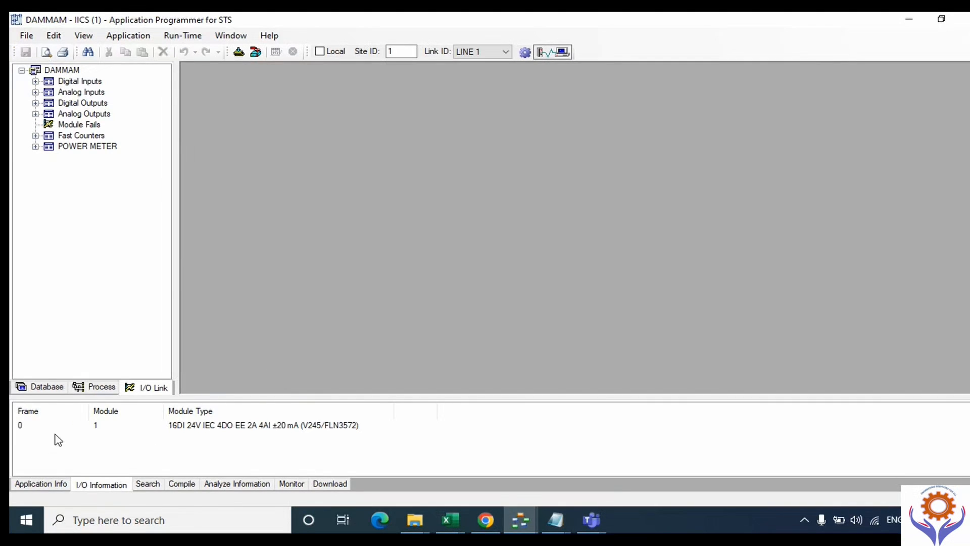
Expand Digital Inputs among the I/O links and open the DI column's link table.
{"action": "left_click", "coordinate": [36, 81]}
{"action": "left_click", "coordinate": [74, 92]}
{"action": "double_click", "coordinate": [75, 92]}
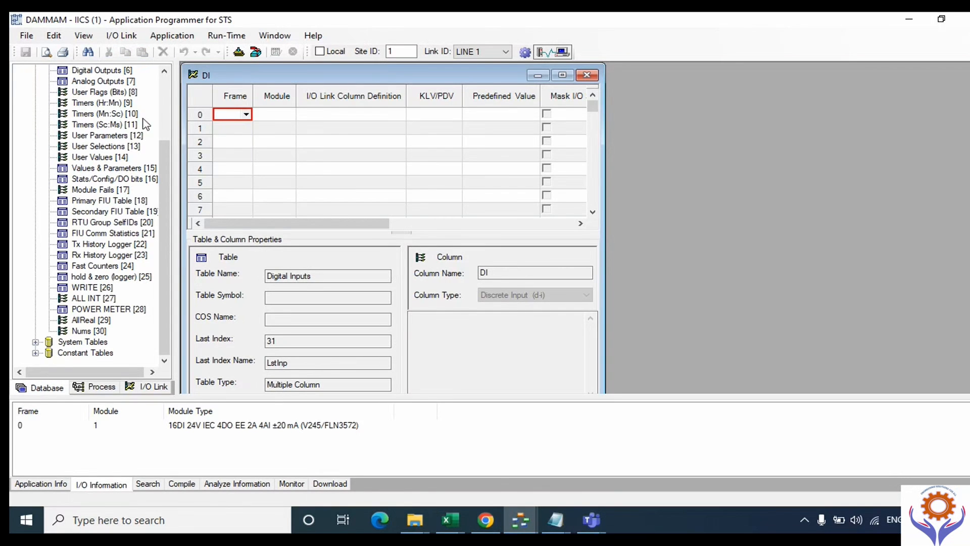
Open the Digital Inputs user table from the database and look over the neighbouring analog and digital output tables.
{"action": "left_click_drag", "start_coordinate": [166, 202], "coordinate": [169, 132]}
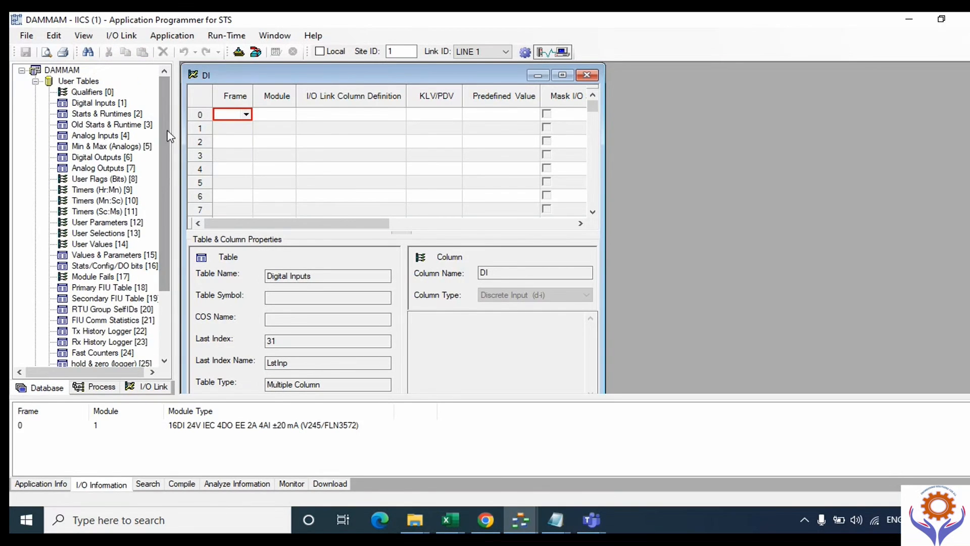
{"action": "left_click", "coordinate": [98, 105]}
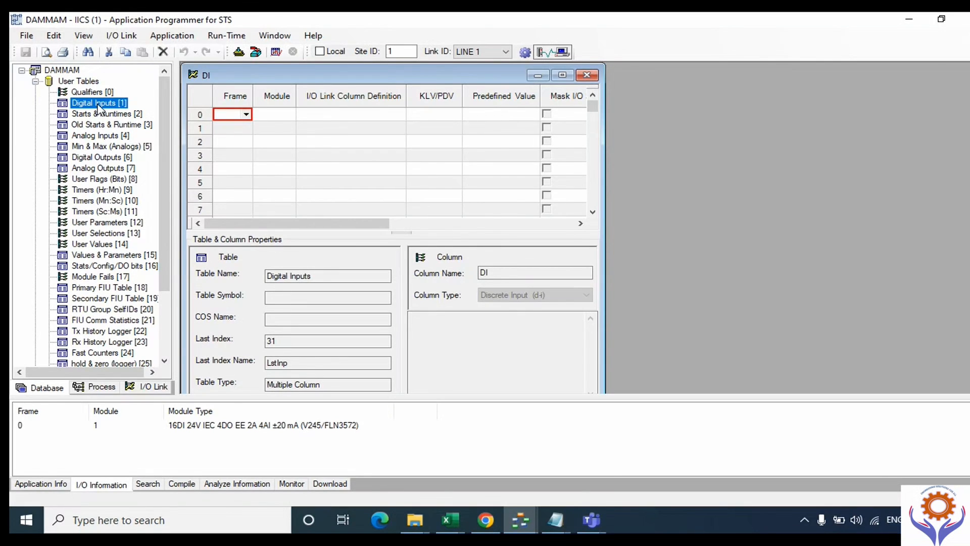
{"action": "double_click", "coordinate": [98, 104]}
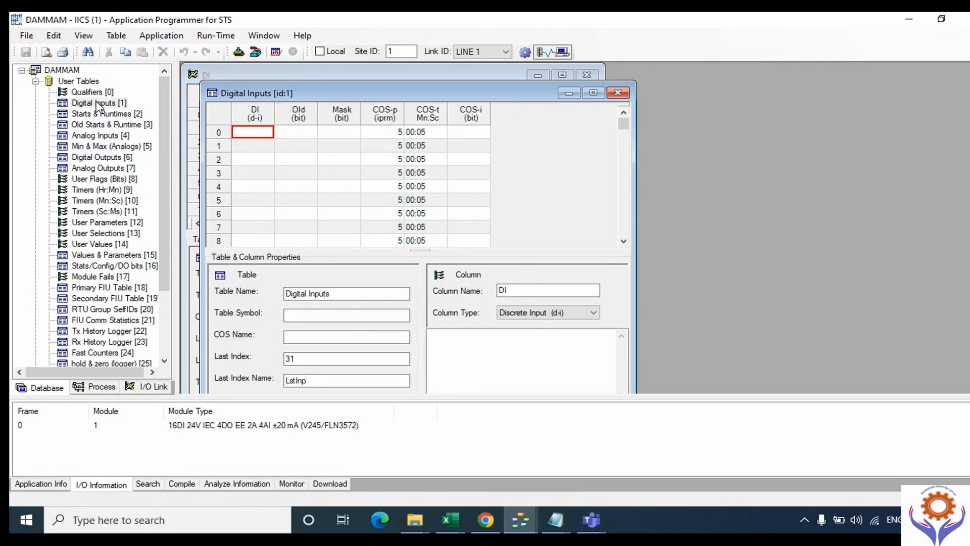
{"action": "left_click", "coordinate": [93, 93]}
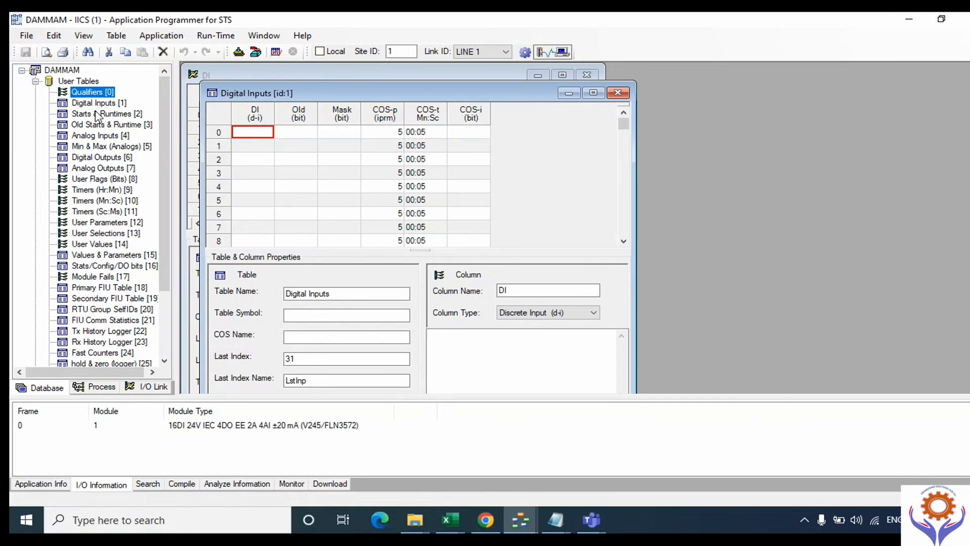
{"action": "left_click", "coordinate": [102, 135]}
{"action": "left_click", "coordinate": [103, 147]}
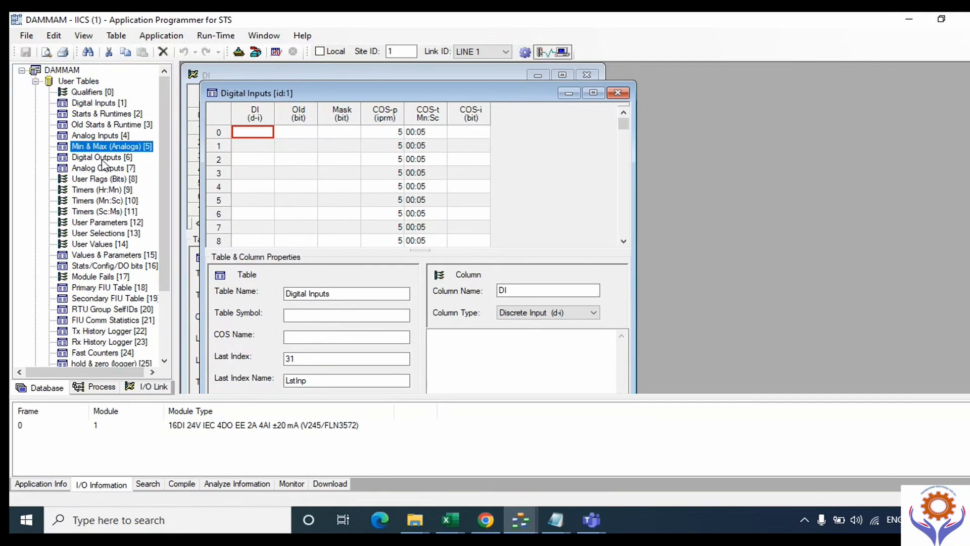
{"action": "left_click", "coordinate": [103, 157]}
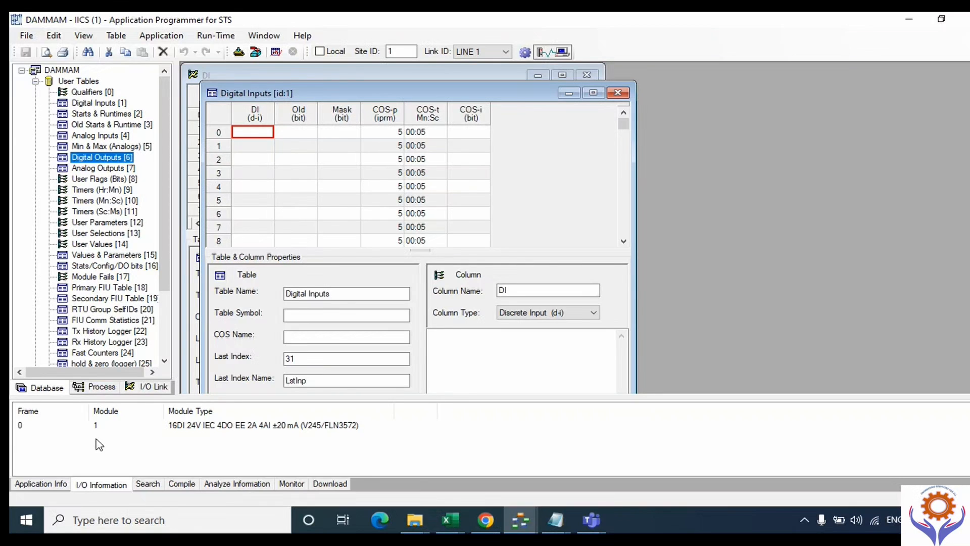
Expand the Dammam process to examine its ladder rungs, and return to the database tables.
{"action": "left_click", "coordinate": [96, 387]}
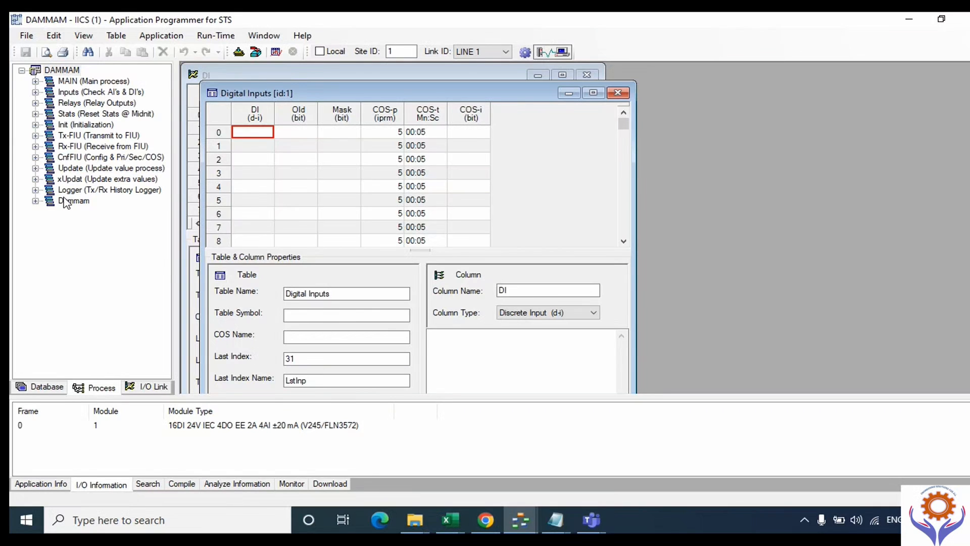
{"action": "left_click", "coordinate": [36, 201]}
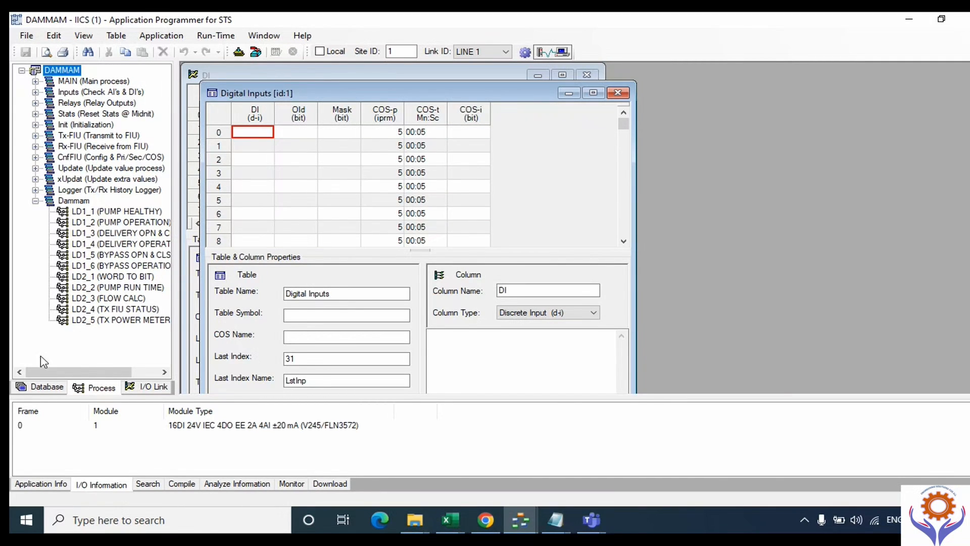
{"action": "left_click", "coordinate": [40, 389]}
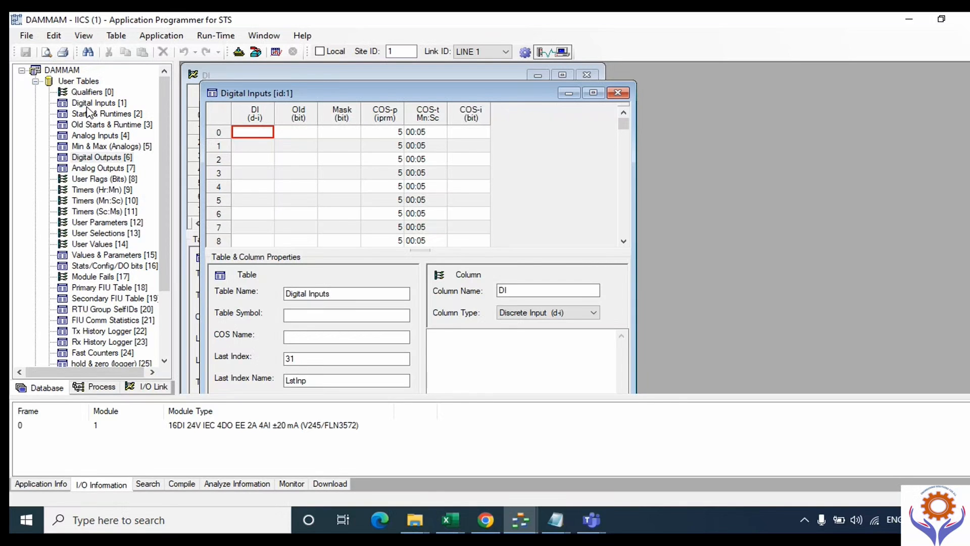
Switch to System Designer and display the general settings of Site_2 (2).
{"action": "left_click", "coordinate": [507, 521]}
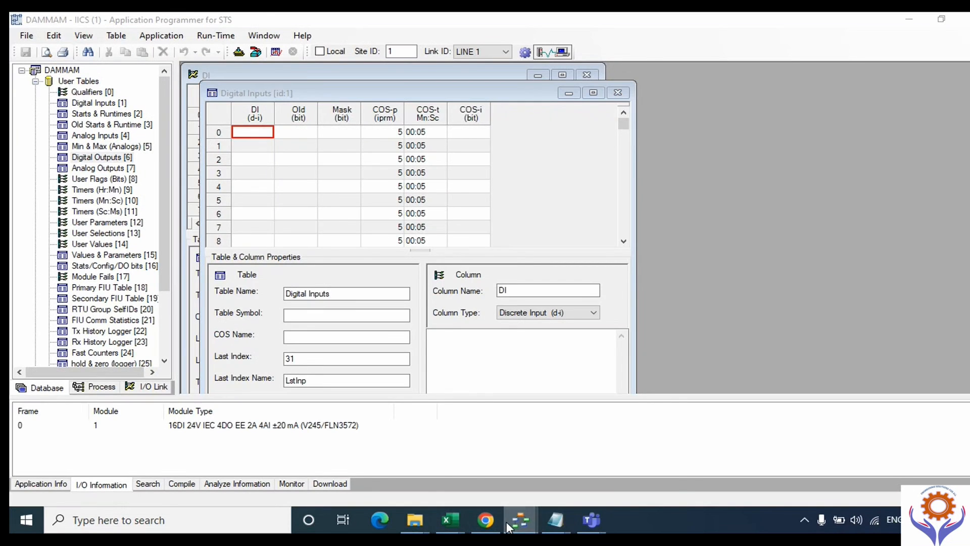
{"action": "left_click", "coordinate": [456, 480]}
{"action": "left_click", "coordinate": [71, 128]}
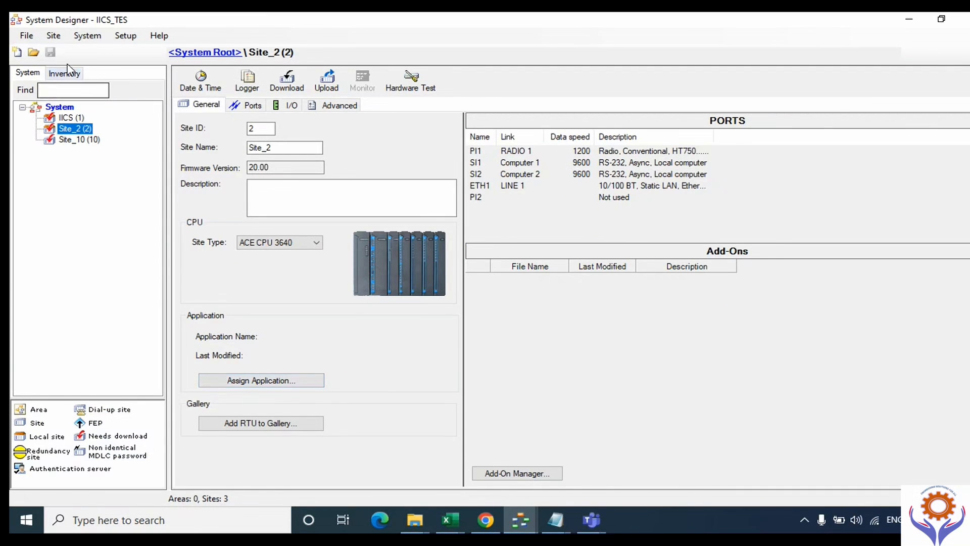
Assign the test application to Site_2 using the Application Manager and open it in the Application Programmer.
{"action": "left_click", "coordinate": [91, 35]}
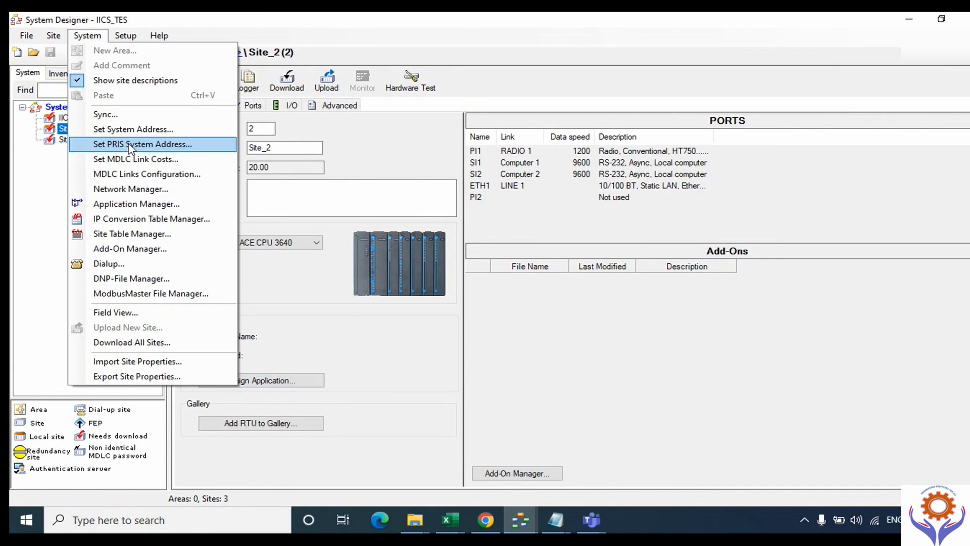
{"action": "left_click", "coordinate": [135, 207]}
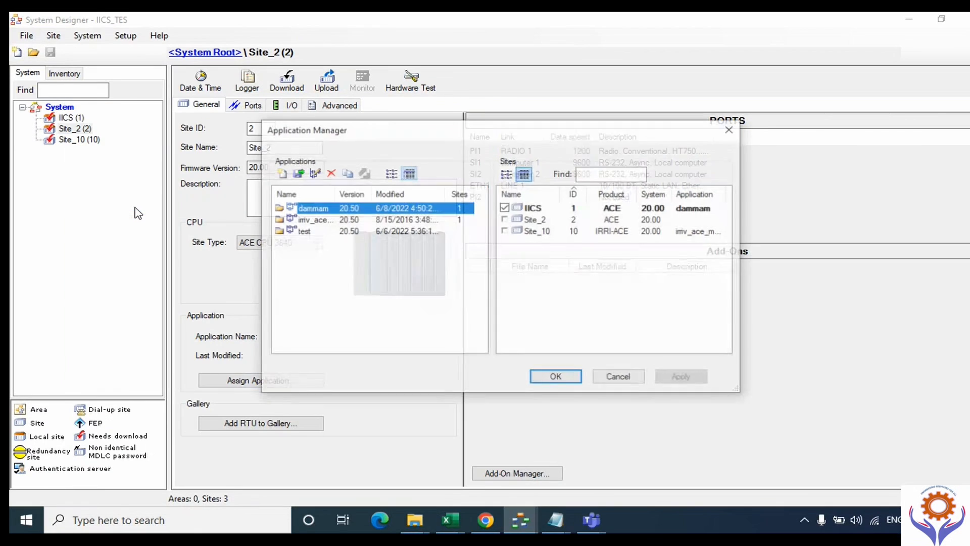
{"action": "left_click", "coordinate": [310, 232]}
{"action": "left_click", "coordinate": [514, 220]}
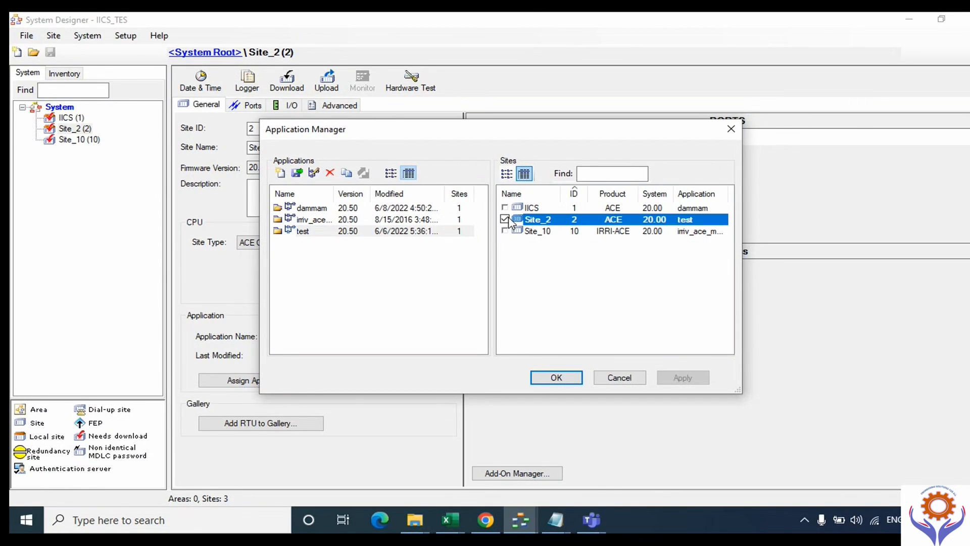
{"action": "left_click", "coordinate": [556, 377]}
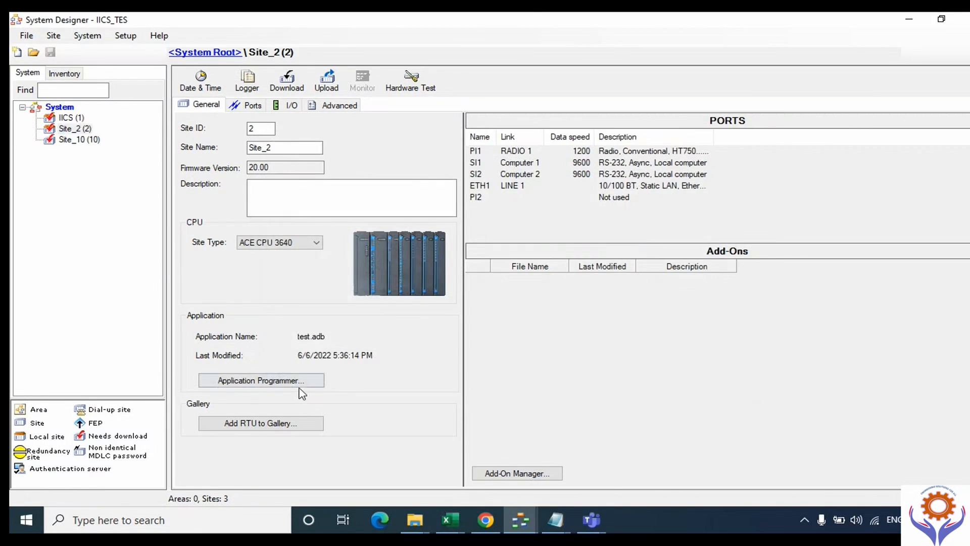
{"action": "left_click", "coordinate": [295, 381]}
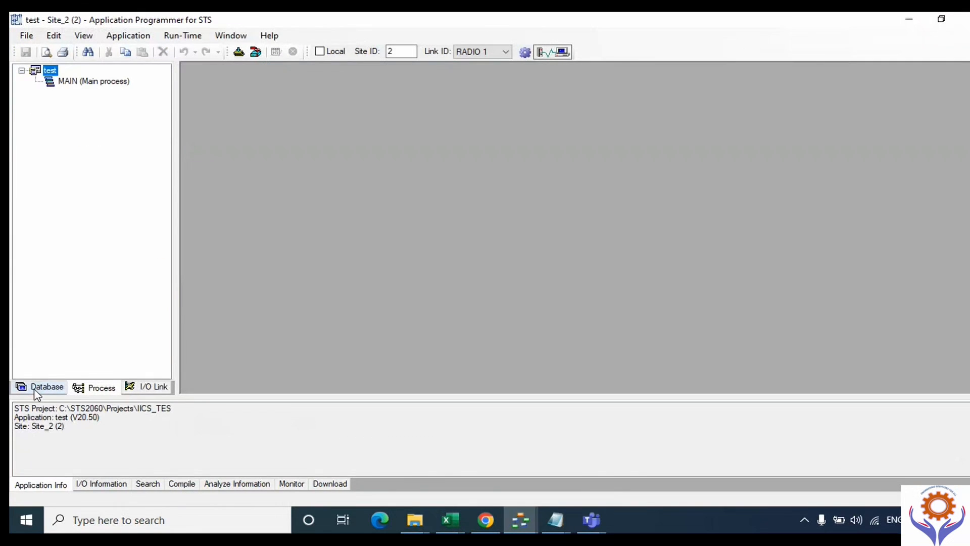
Display the database of the test application and expand its user tables.
{"action": "left_click", "coordinate": [38, 388]}
{"action": "left_click", "coordinate": [35, 82]}
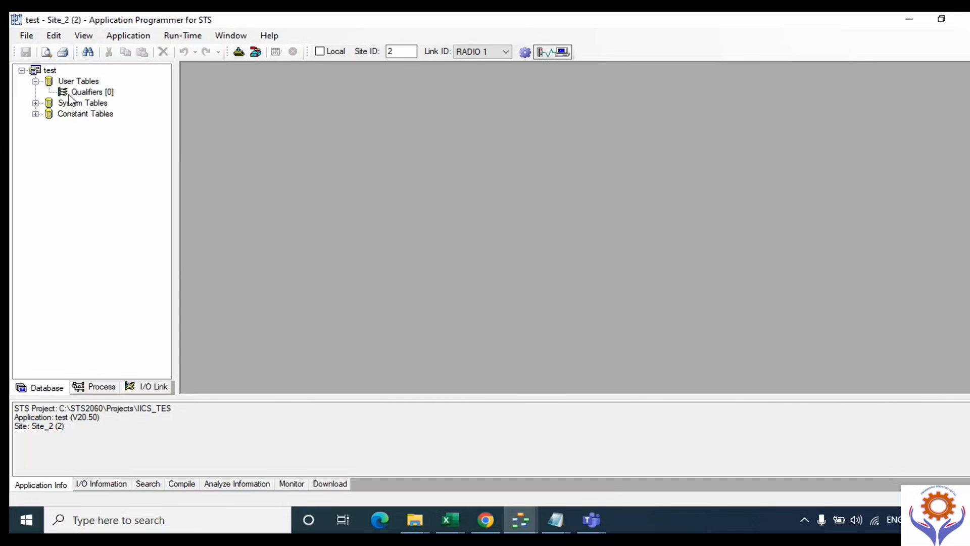
Switch to the DAMMAM application, view its Values & Parameters user table and close it.
{"action": "mouse_move", "coordinate": [524, 517]}
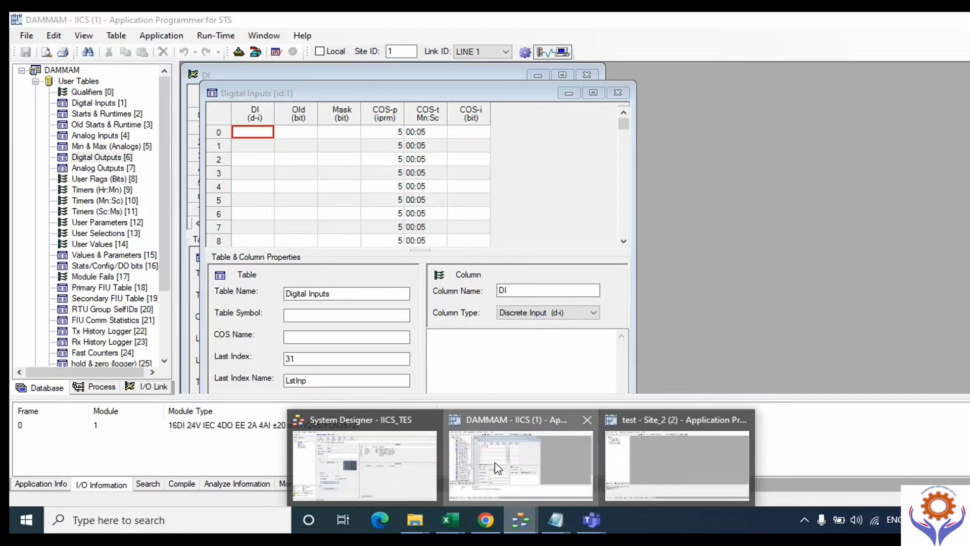
{"action": "left_click", "coordinate": [496, 468]}
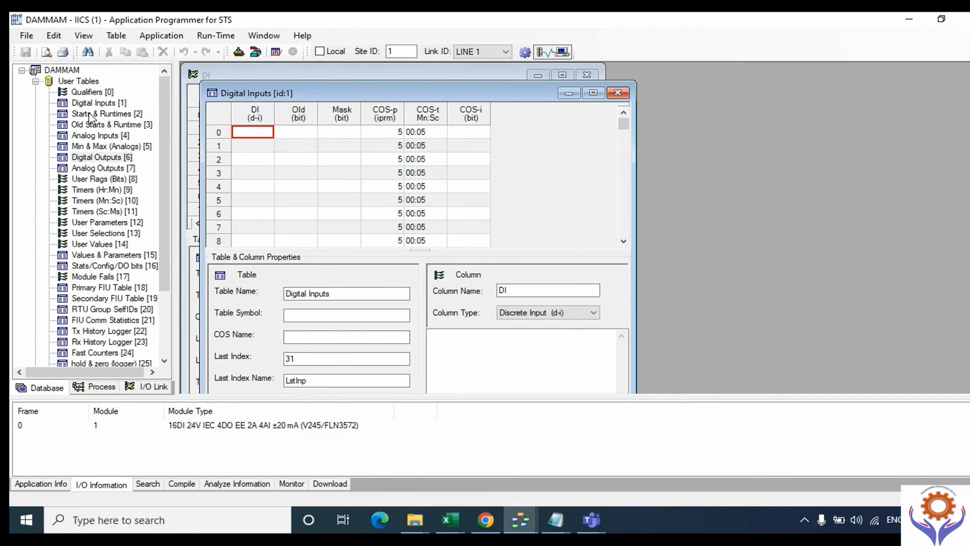
{"action": "scroll", "coordinate": [161, 224], "scroll_direction": "down", "scroll_amount": 3}
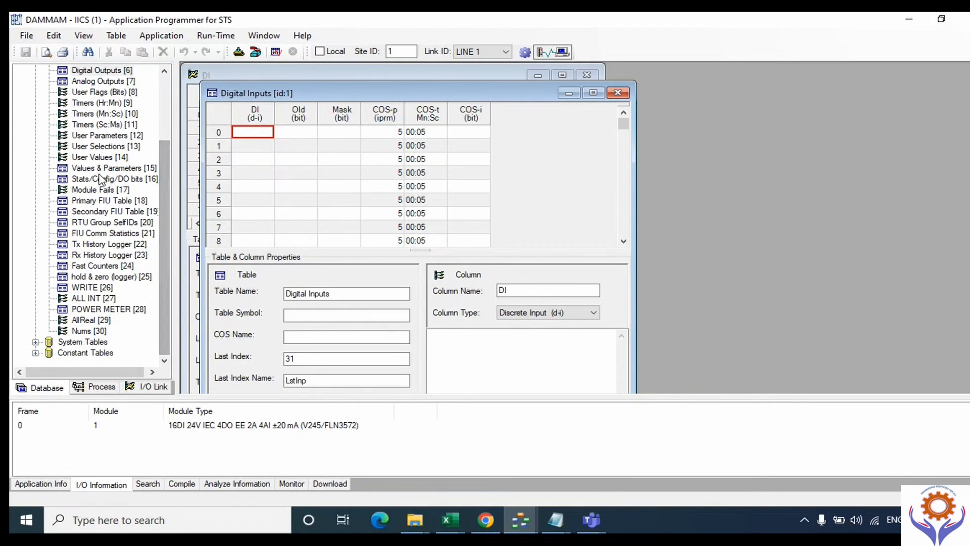
{"action": "double_click", "coordinate": [97, 169]}
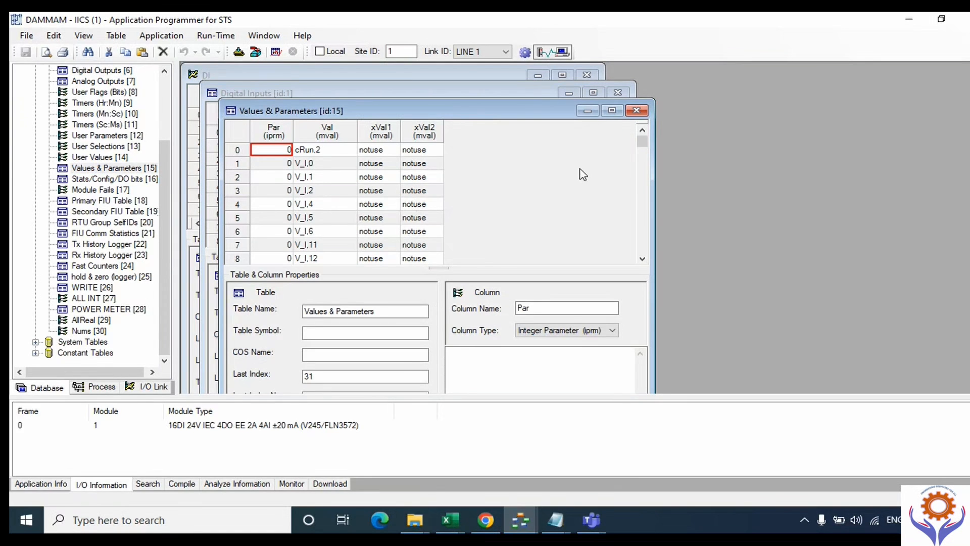
{"action": "left_click", "coordinate": [636, 110]}
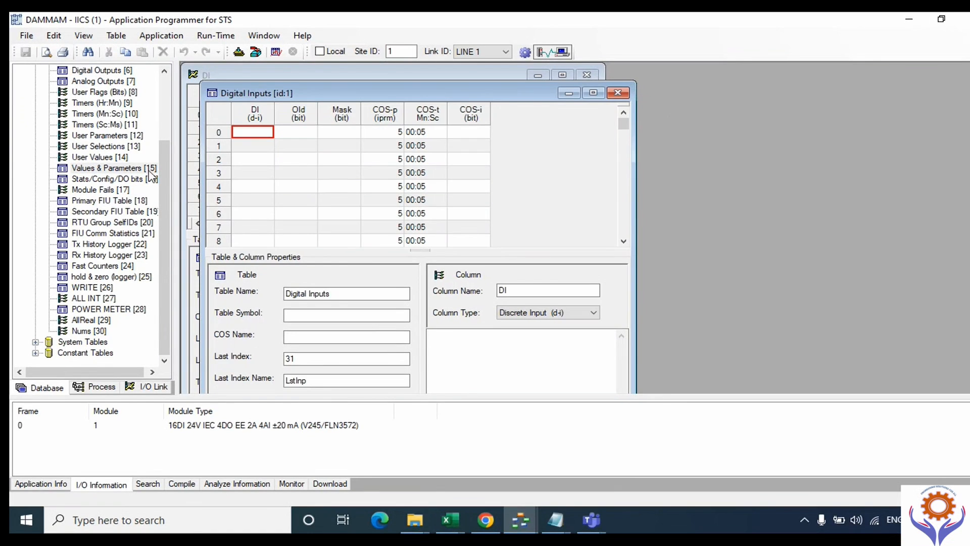
Open the User Selections table of DAMMAM and return to the Digital Inputs table.
{"action": "double_click", "coordinate": [120, 147]}
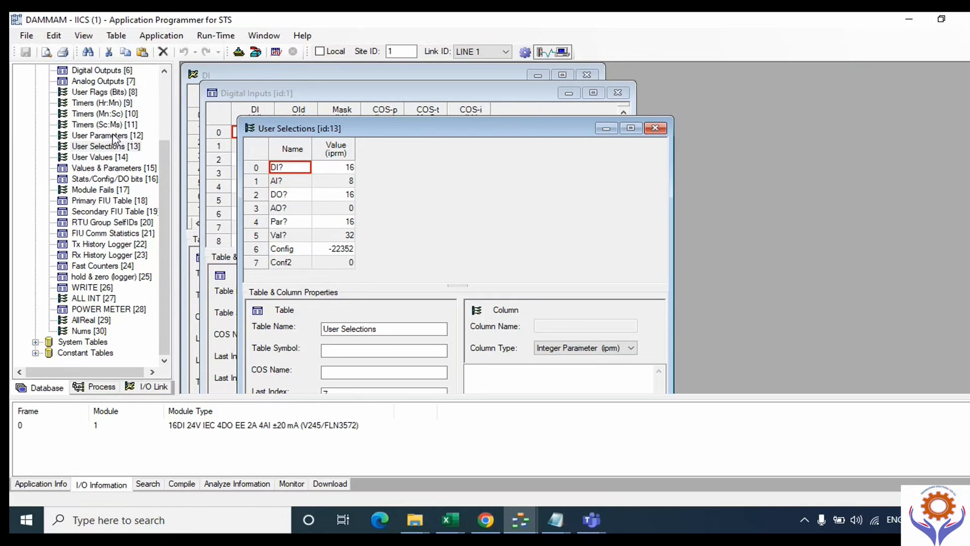
{"action": "left_click_drag", "start_coordinate": [166, 198], "coordinate": [153, 137]}
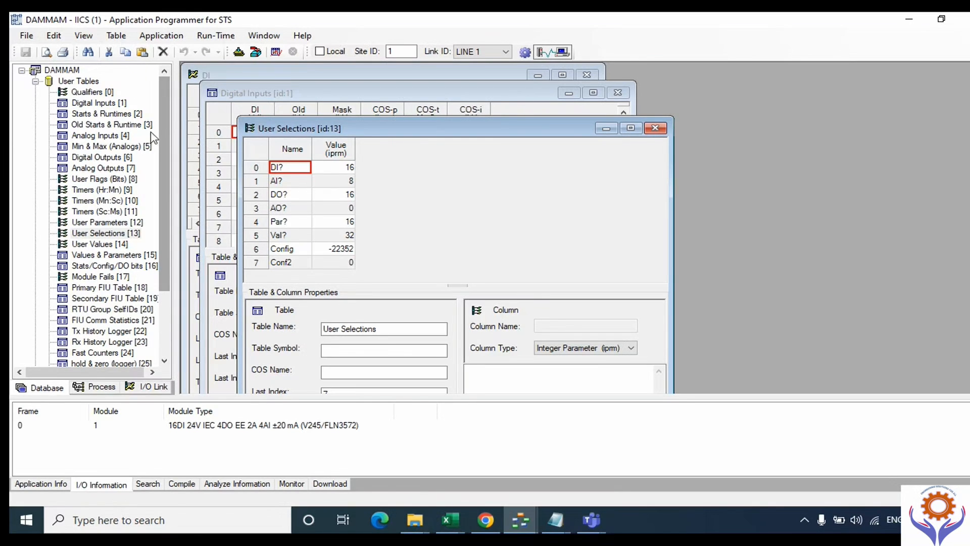
{"action": "double_click", "coordinate": [101, 108]}
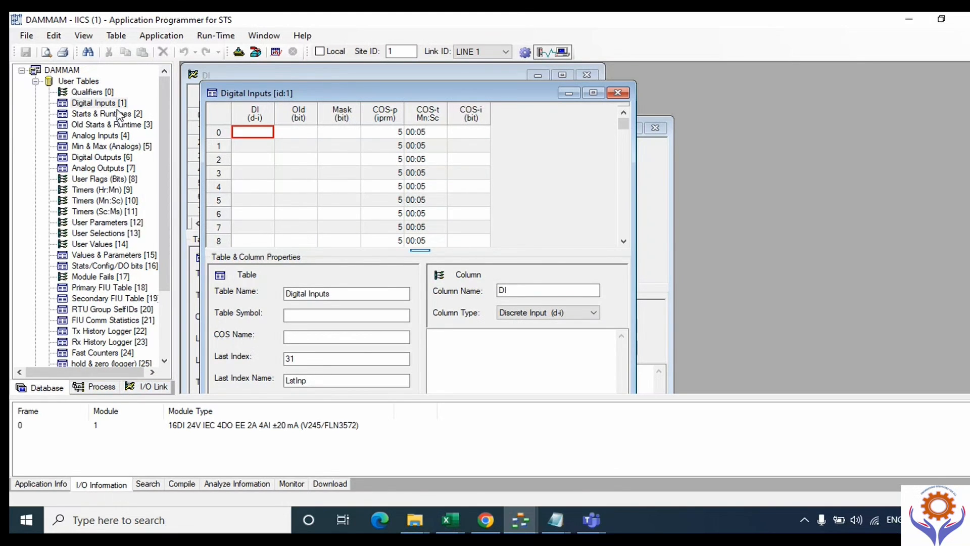
Close all open table windows in DAMMAM and reopen the Digital Inputs table maximized.
{"action": "left_click", "coordinate": [618, 93]}
{"action": "left_click", "coordinate": [656, 128]}
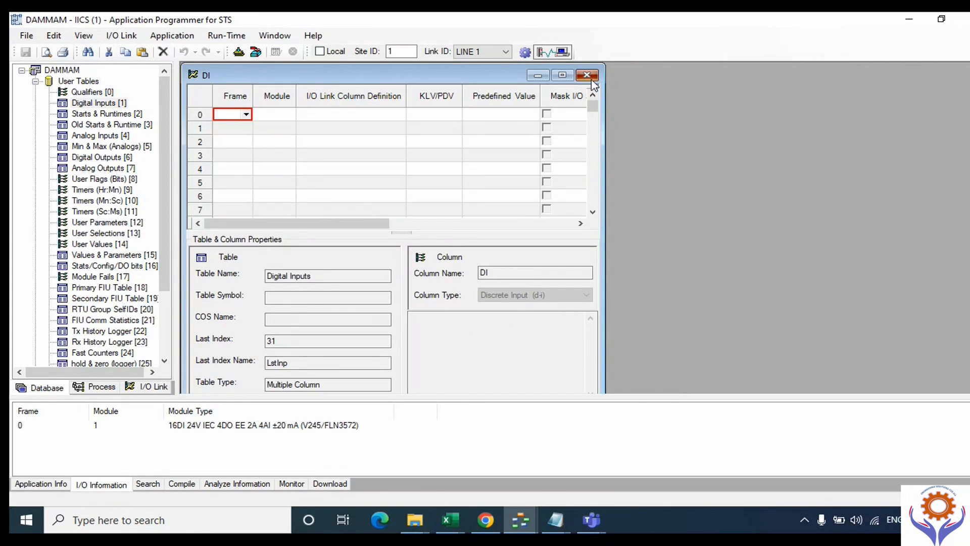
{"action": "left_click", "coordinate": [586, 75]}
{"action": "double_click", "coordinate": [106, 104]}
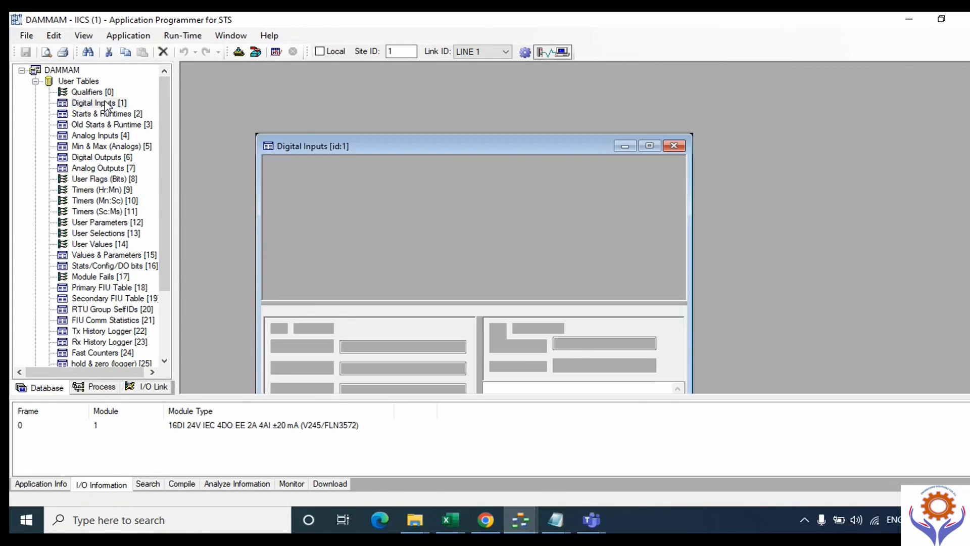
{"action": "left_click", "coordinate": [649, 146]}
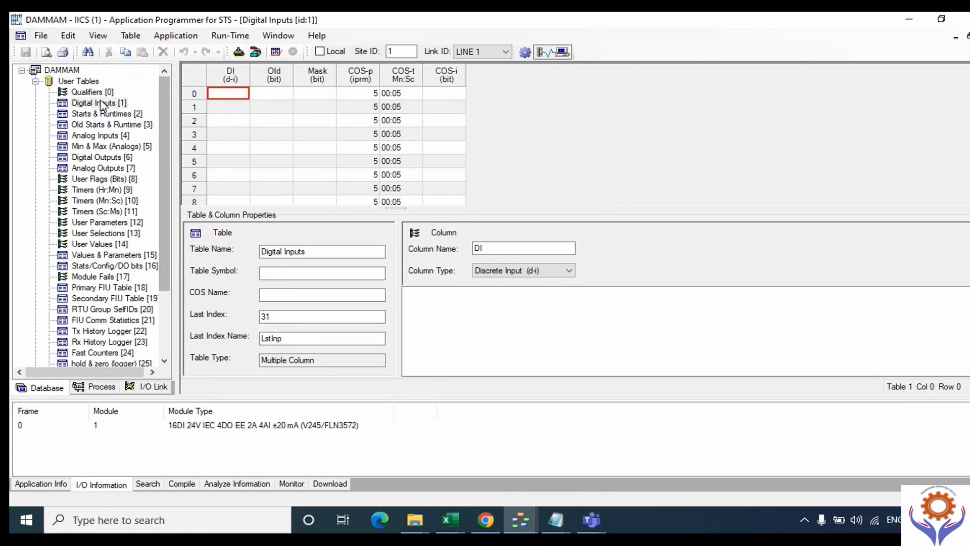
Switch to the test application and begin appending a user table of the Multiple Column type.
{"action": "left_click", "coordinate": [519, 531]}
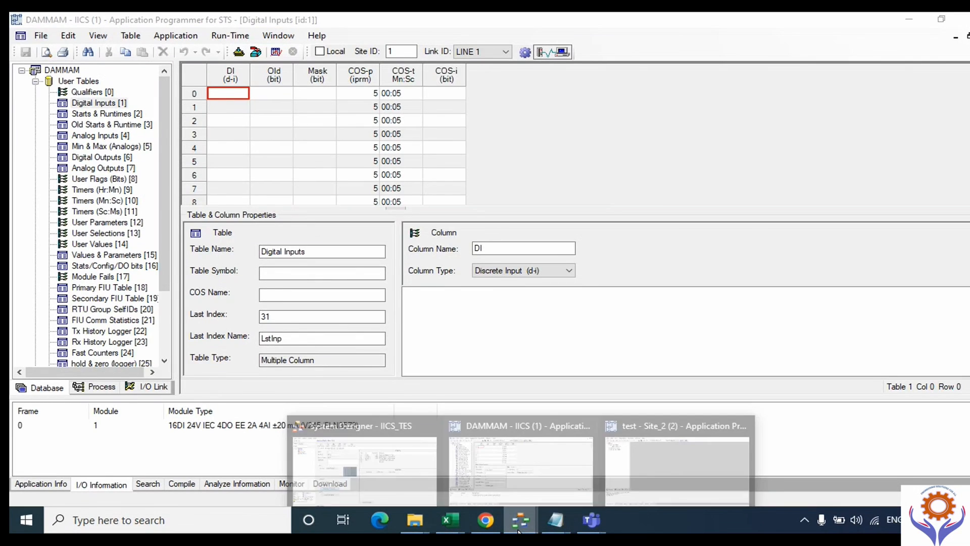
{"action": "left_click", "coordinate": [632, 480]}
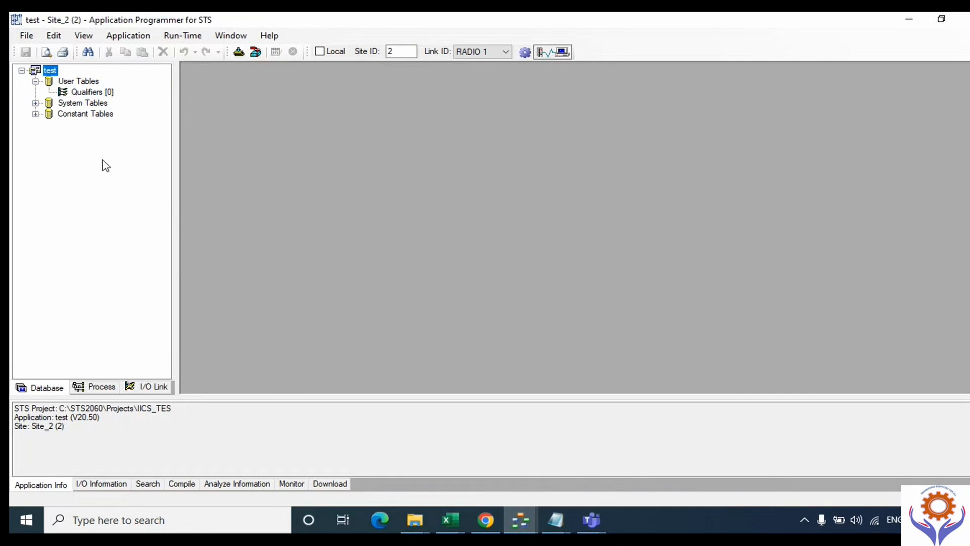
{"action": "left_click", "coordinate": [82, 93]}
{"action": "left_click", "coordinate": [78, 82]}
{"action": "right_click", "coordinate": [80, 83]}
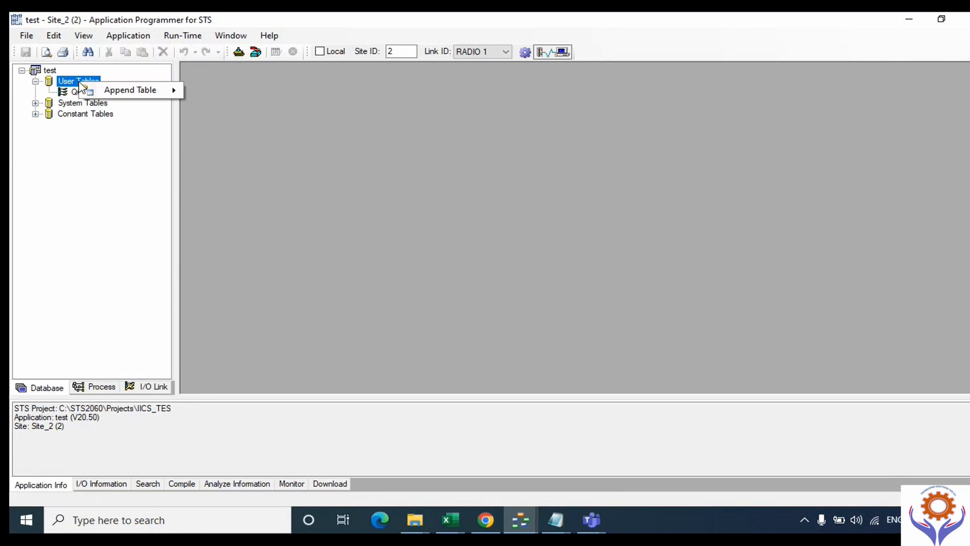
{"action": "mouse_move", "coordinate": [143, 95]}
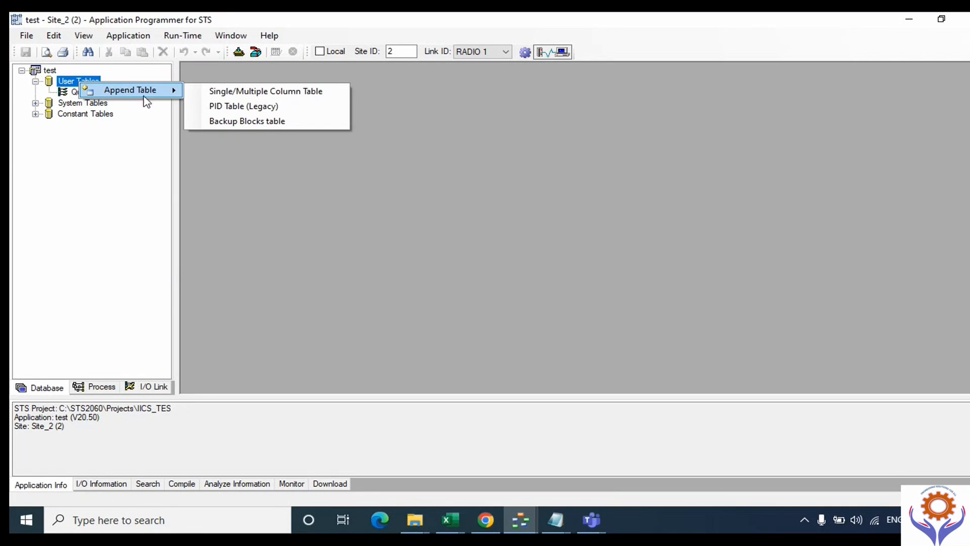
{"action": "left_click", "coordinate": [254, 96]}
{"action": "left_click", "coordinate": [520, 264]}
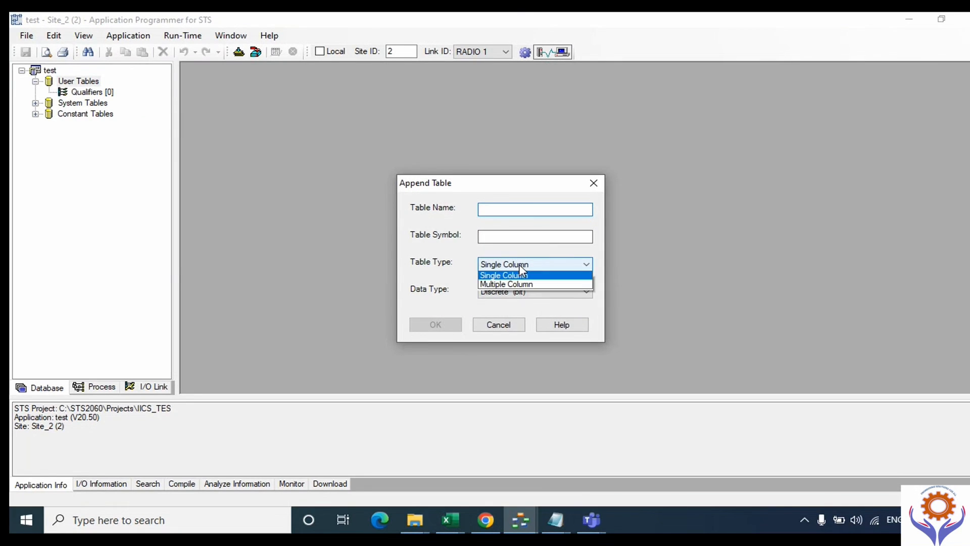
{"action": "left_click", "coordinate": [513, 284]}
Name the new multiple-column table DIGITAL INPT and create it.
{"action": "left_click", "coordinate": [499, 210]}
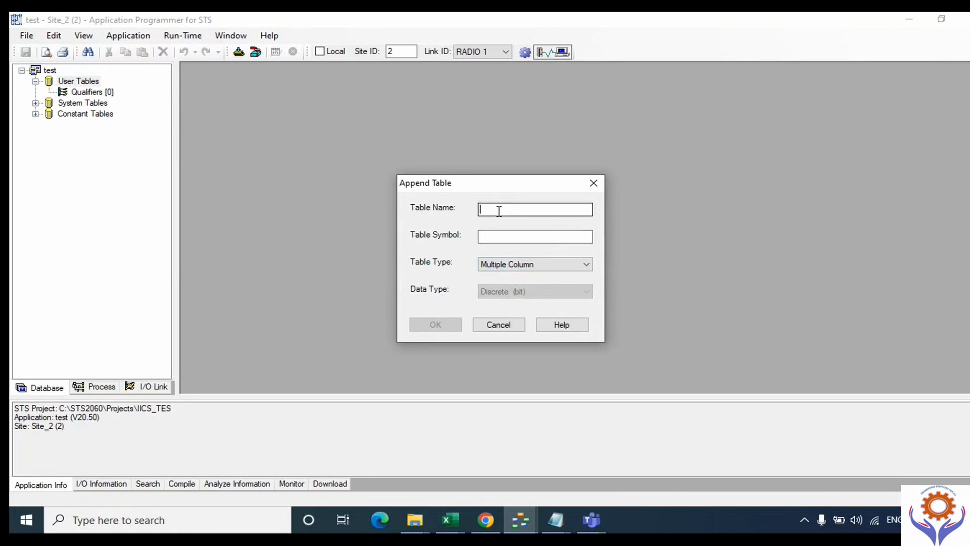
{"action": "type", "text": "nput=="}
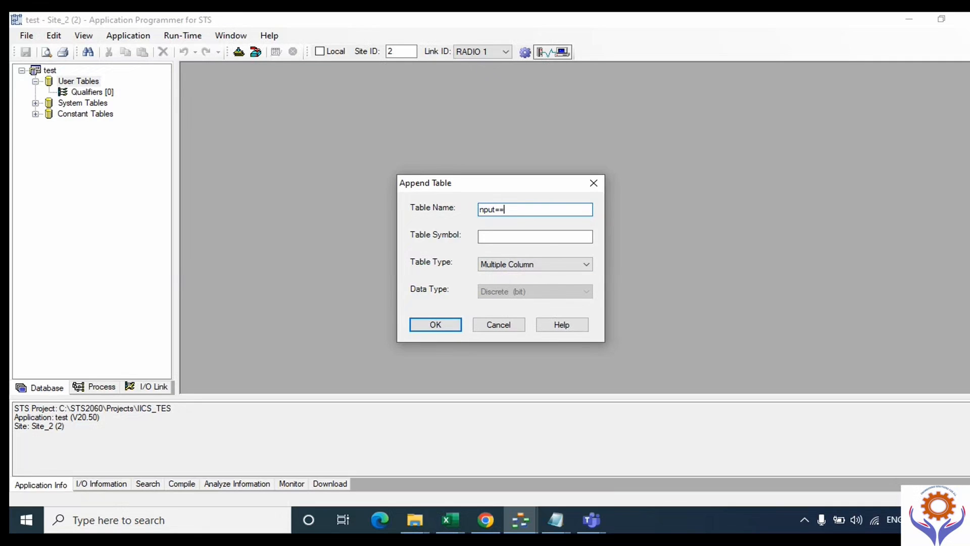
{"action": "key", "text": "BackSpace"}
{"action": "key", "text": "BackSpace"}
{"action": "key", "text": "BackSpace"}
{"action": "key", "text": "BackSpace"}
{"action": "key", "text": "BackSpace"}
{"action": "type", "text": "D"}
{"action": "left_click", "coordinate": [445, 331]}
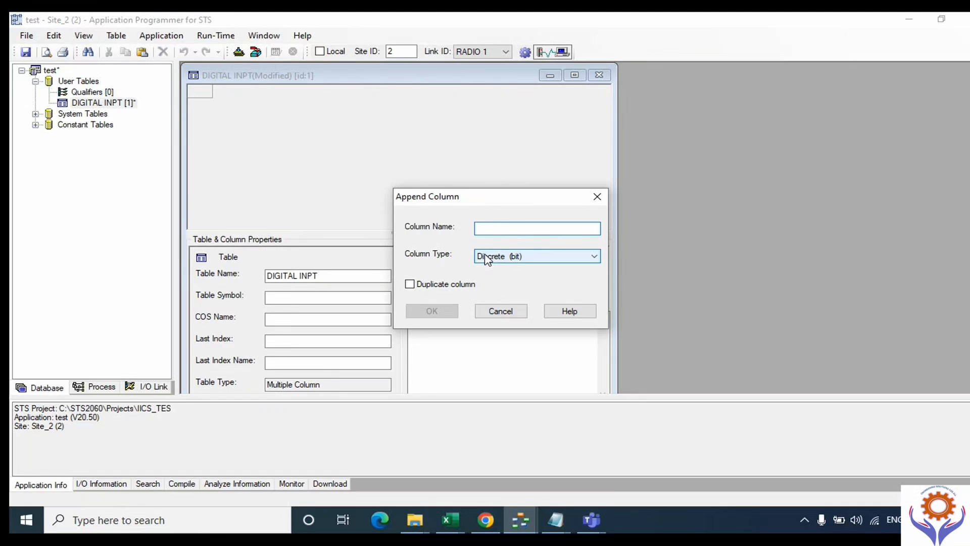
Add a Discrete (bit) column named inp to the DIGITAL INPT table and set the last index to 32.
{"action": "type", "text": "inp"}
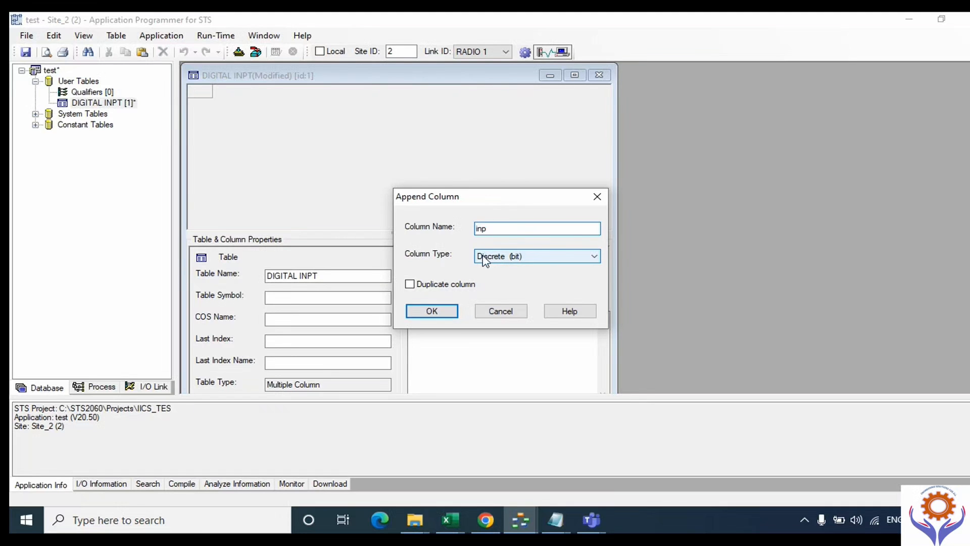
{"action": "left_click", "coordinate": [531, 258]}
{"action": "left_click", "coordinate": [530, 259]}
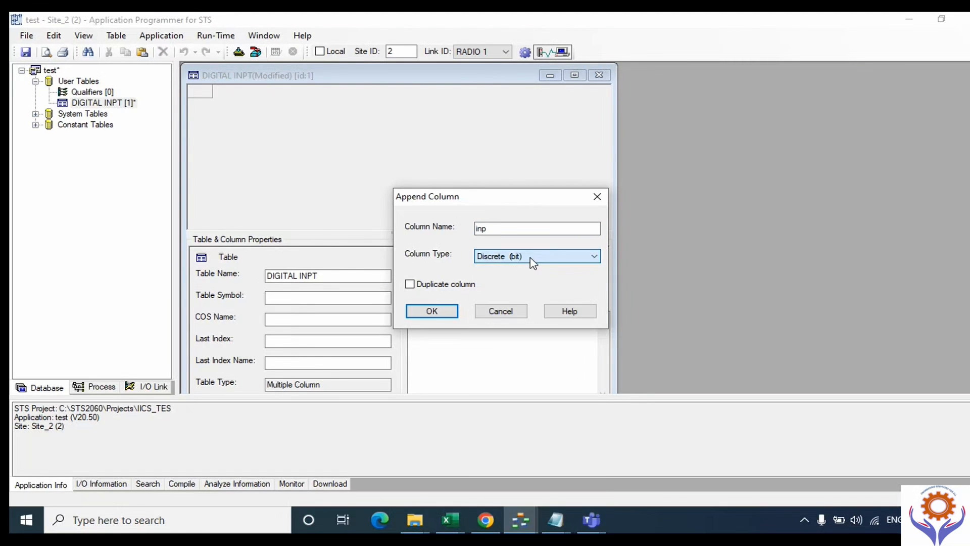
{"action": "left_click", "coordinate": [432, 312]}
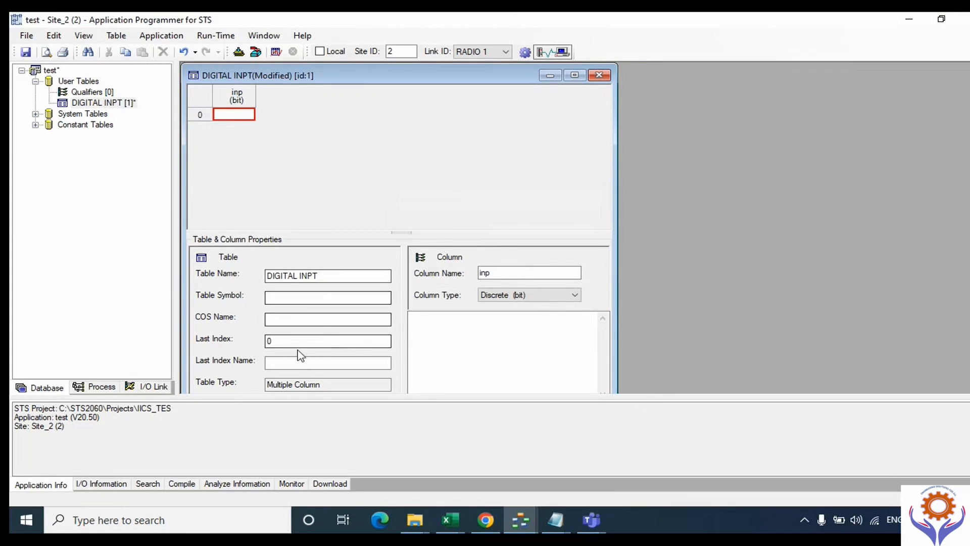
{"action": "left_click", "coordinate": [269, 341]}
{"action": "type", "text": "32"}
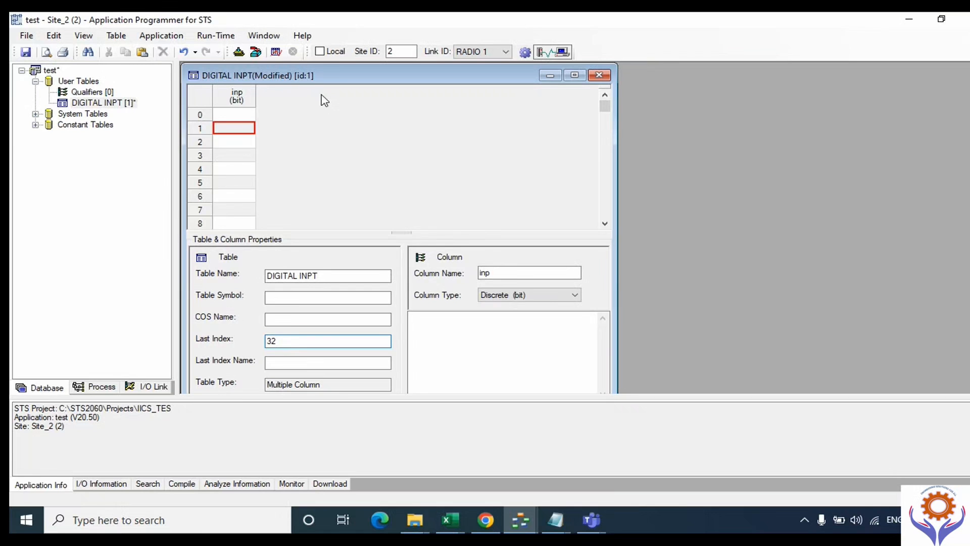
Check the DI column type in DAMMAM's Digital Inputs table and return to the test application.
{"action": "right_click", "coordinate": [278, 98]}
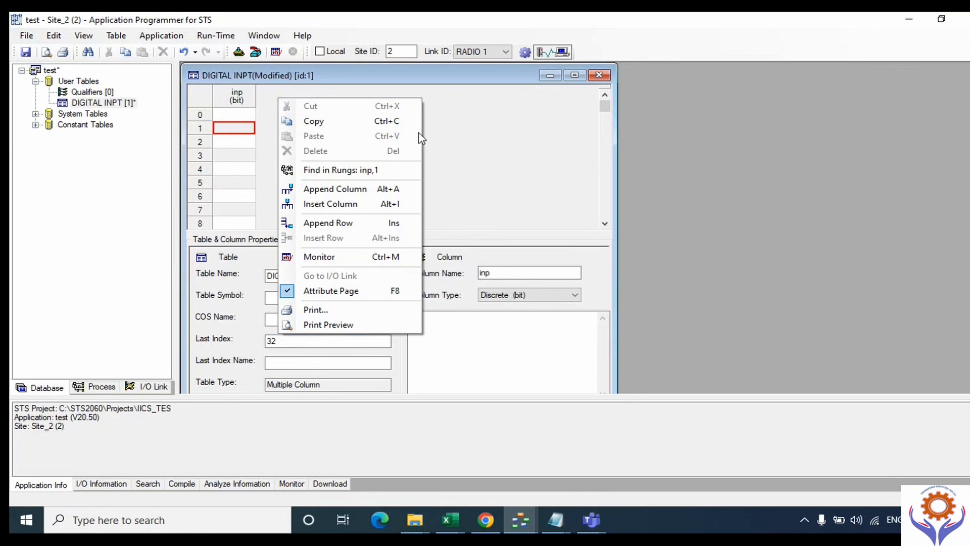
{"action": "left_click", "coordinate": [523, 521]}
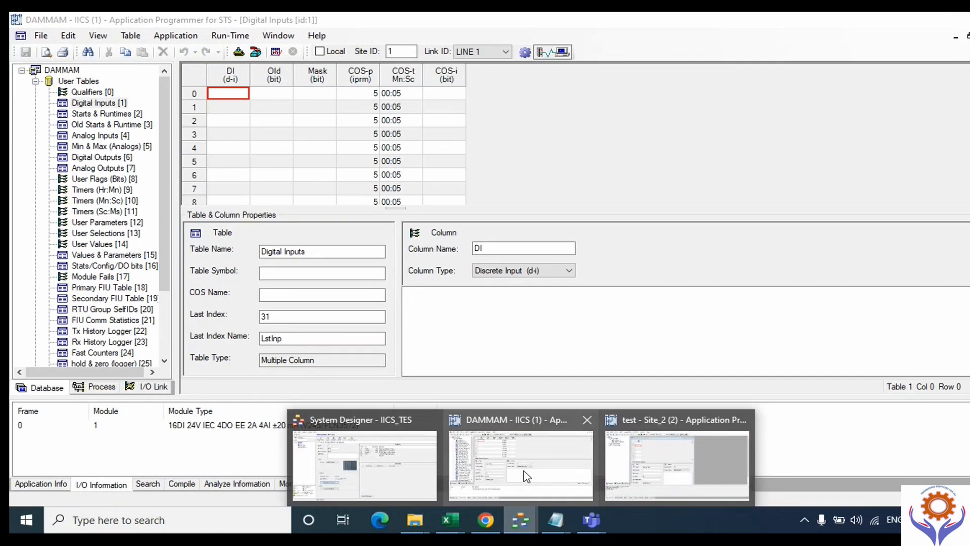
{"action": "left_click", "coordinate": [527, 476]}
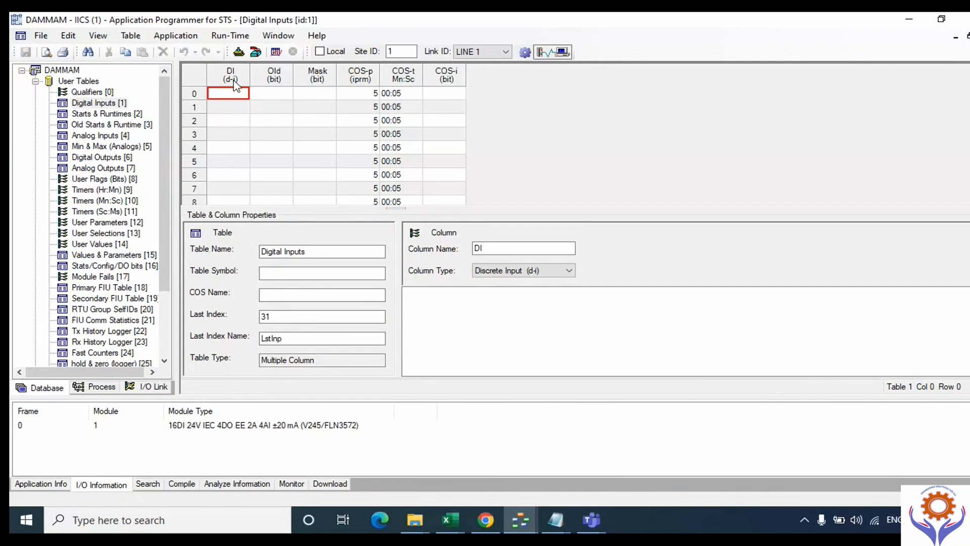
{"action": "left_click", "coordinate": [521, 520]}
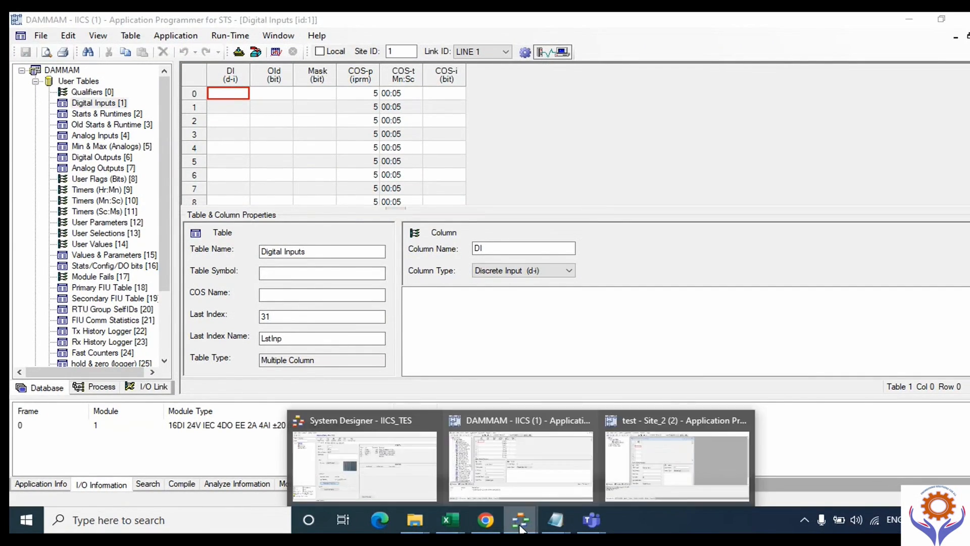
{"action": "left_click", "coordinate": [554, 469]}
{"action": "left_click", "coordinate": [521, 520]}
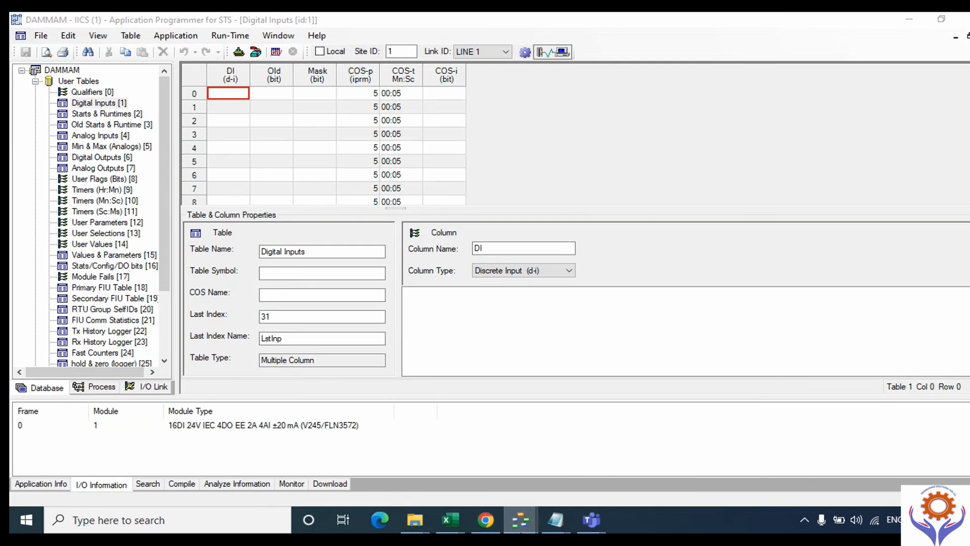
{"action": "left_click", "coordinate": [687, 466]}
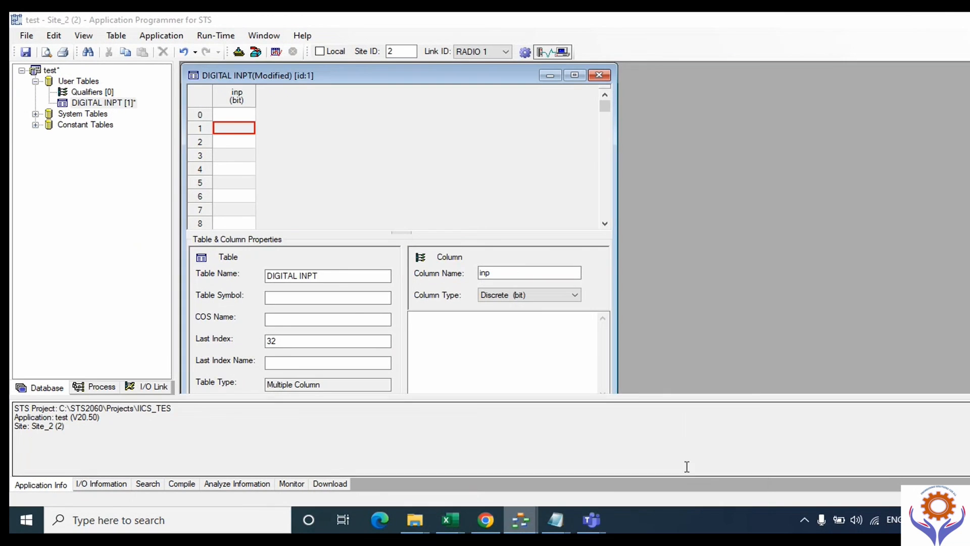
Append a Discrete Input (d-i) column named DI to the DIGITAL INPT table.
{"action": "right_click", "coordinate": [265, 99]}
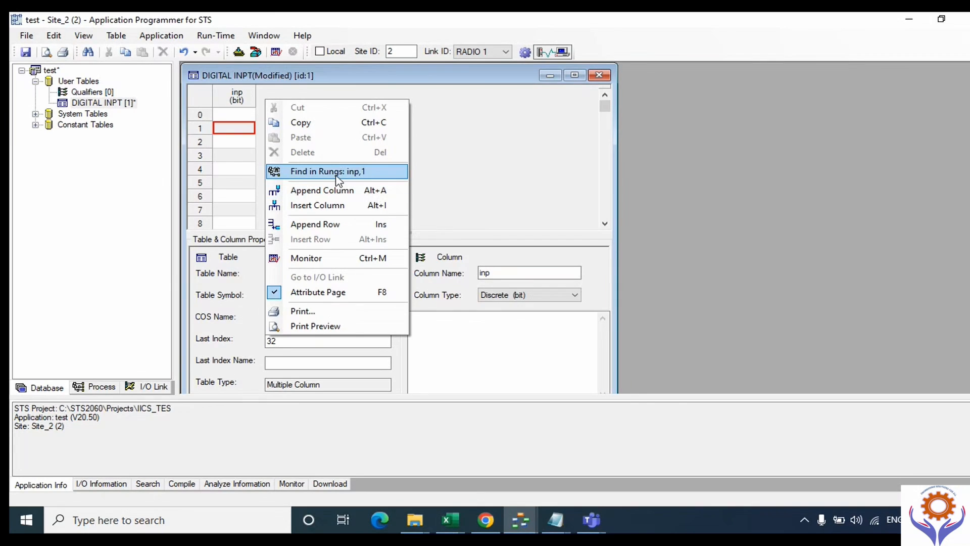
{"action": "left_click", "coordinate": [332, 191]}
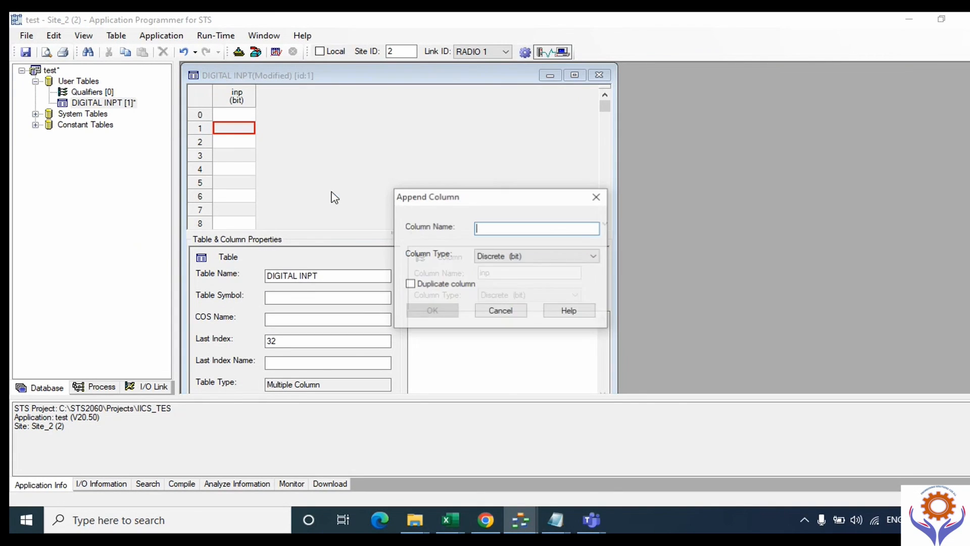
{"action": "left_click", "coordinate": [592, 258]}
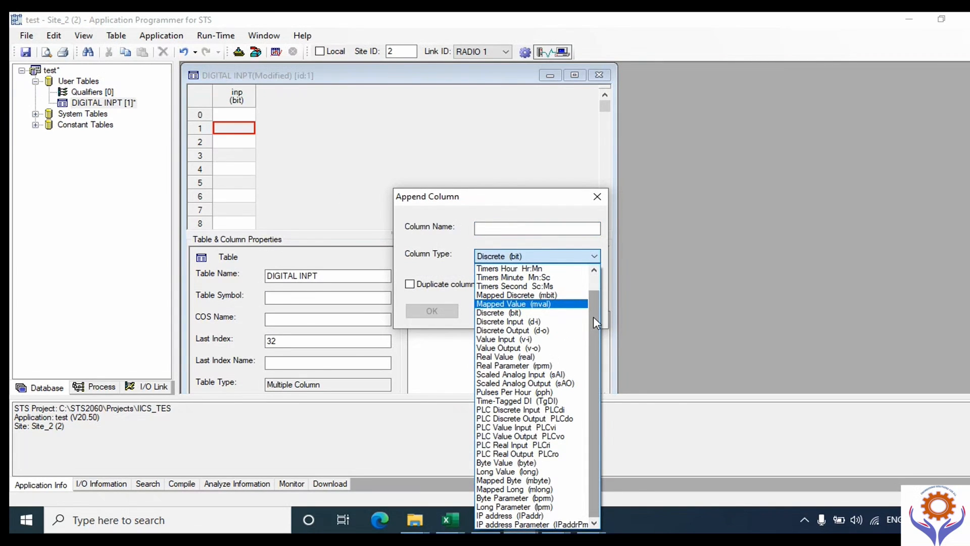
{"action": "left_click", "coordinate": [528, 321]}
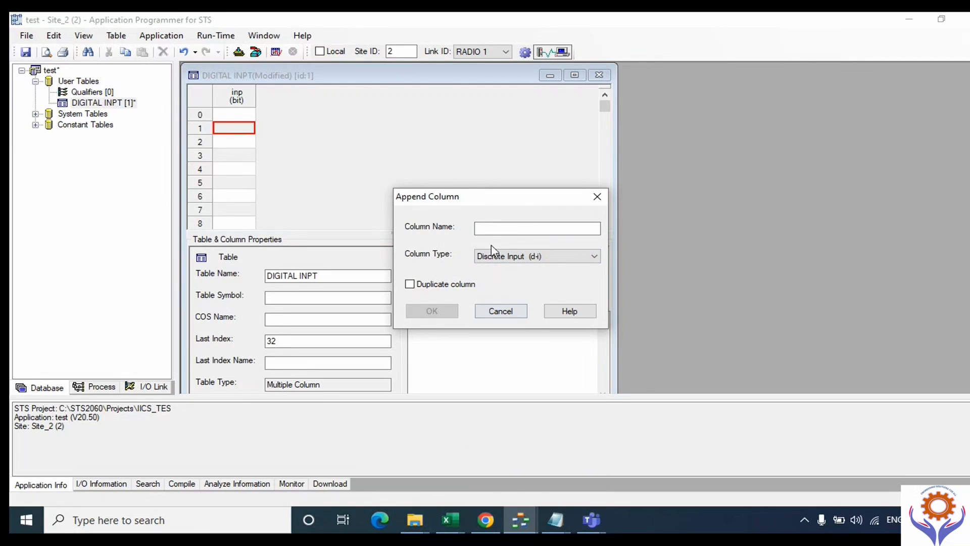
{"action": "left_click", "coordinate": [482, 227]}
{"action": "type", "text": "IN"}
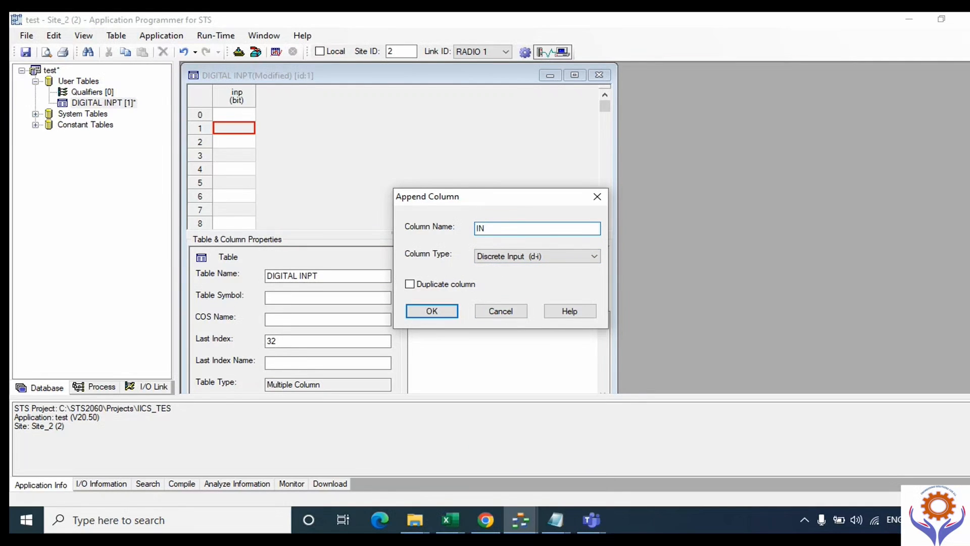
{"action": "key", "text": "BackSpace"}
{"action": "type", "text": "DI"}
{"action": "left_click", "coordinate": [454, 308]}
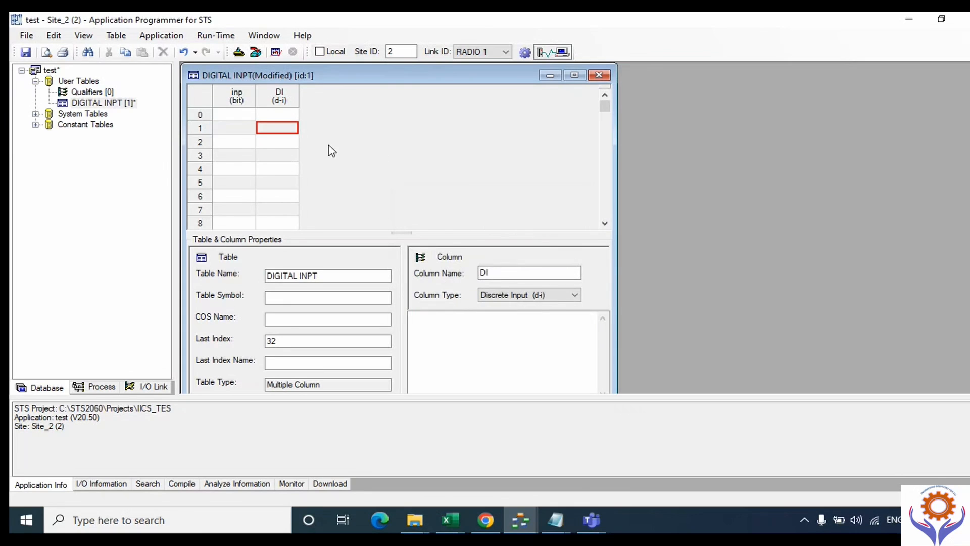
Switch to the DAMMAM application and examine the MAIN process rungs, including M20, M30, M50 and M140.
{"action": "left_click", "coordinate": [522, 520]}
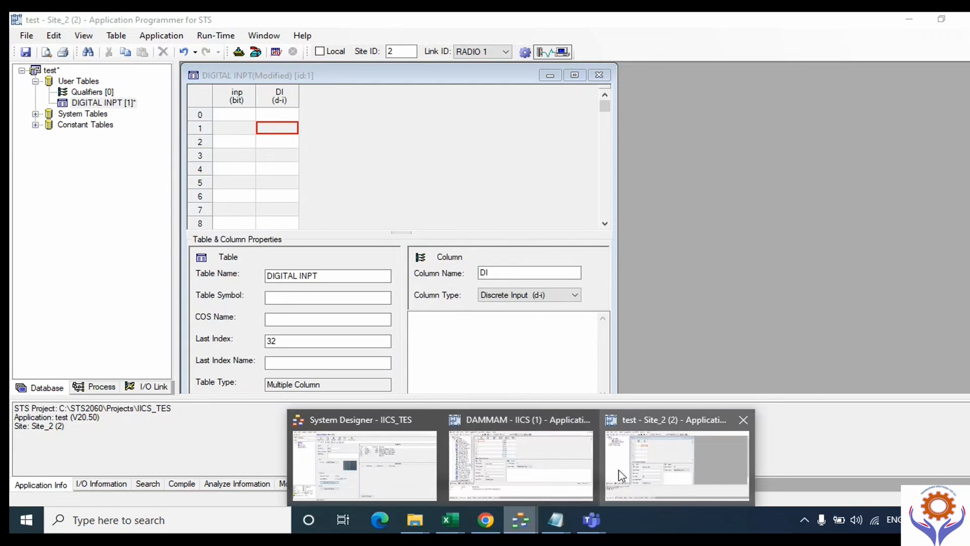
{"action": "left_click", "coordinate": [563, 470]}
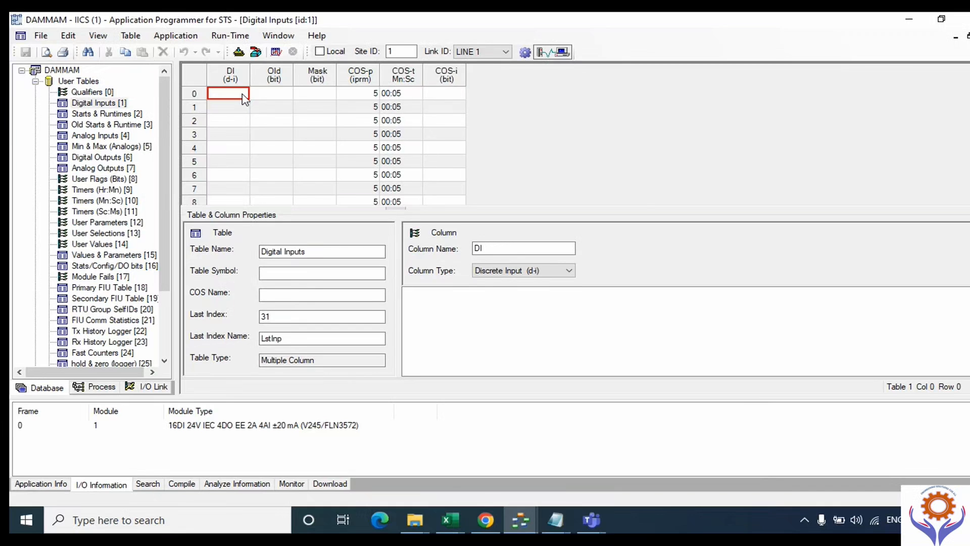
{"action": "left_click", "coordinate": [98, 388]}
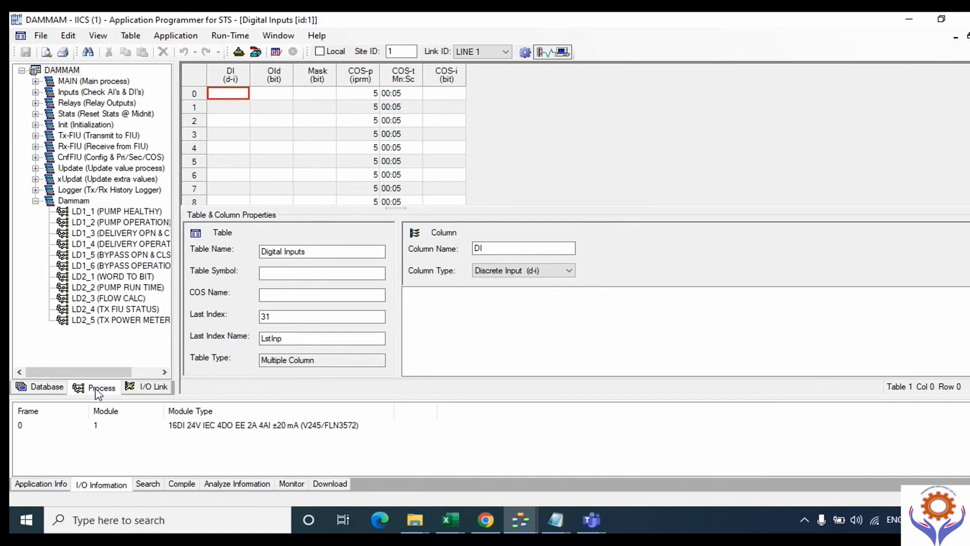
{"action": "left_click", "coordinate": [36, 81]}
{"action": "left_click", "coordinate": [104, 119]}
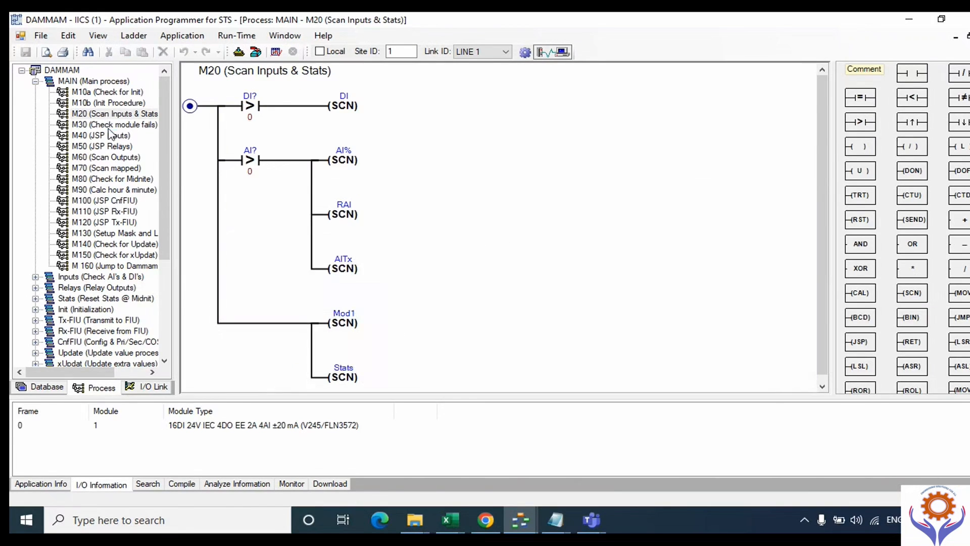
{"action": "left_click", "coordinate": [109, 125]}
{"action": "left_click", "coordinate": [110, 147]}
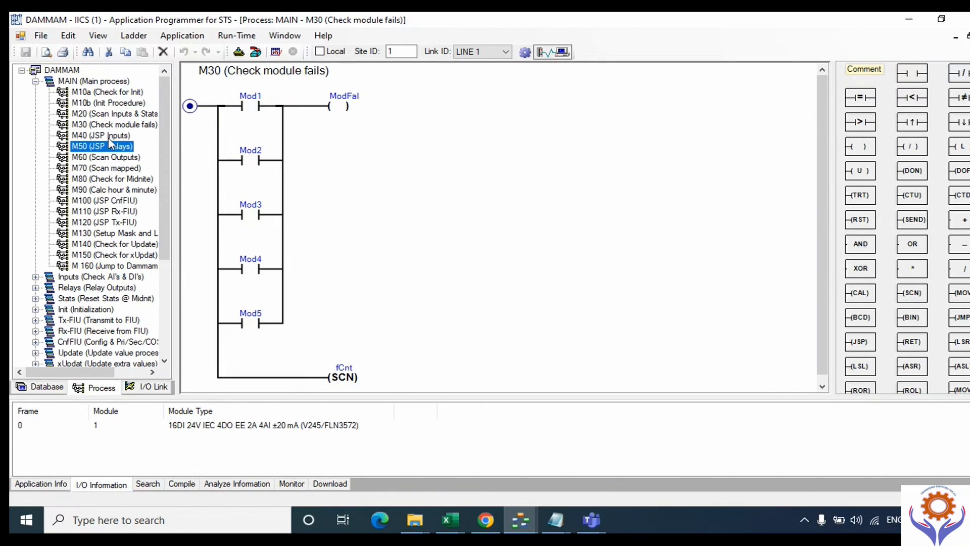
{"action": "left_click", "coordinate": [114, 168]}
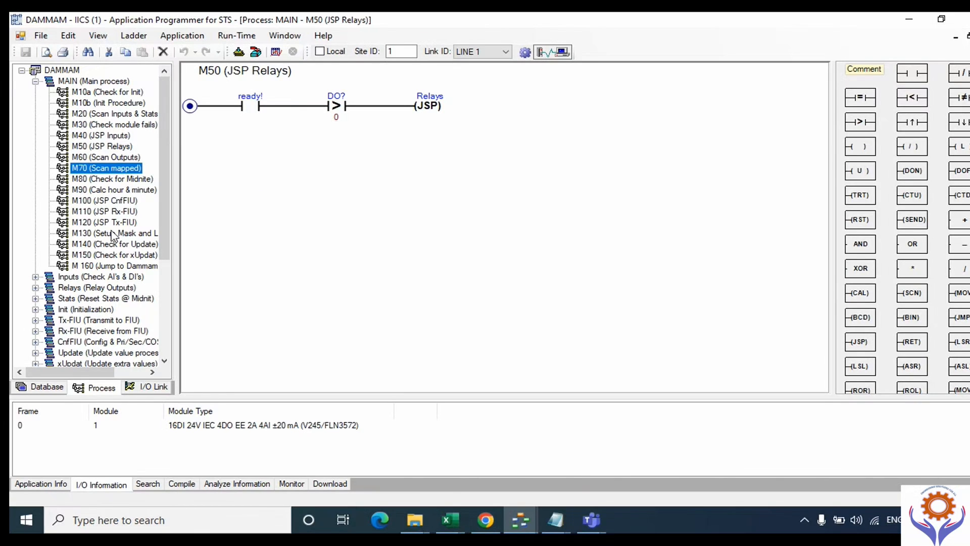
{"action": "left_click", "coordinate": [112, 245]}
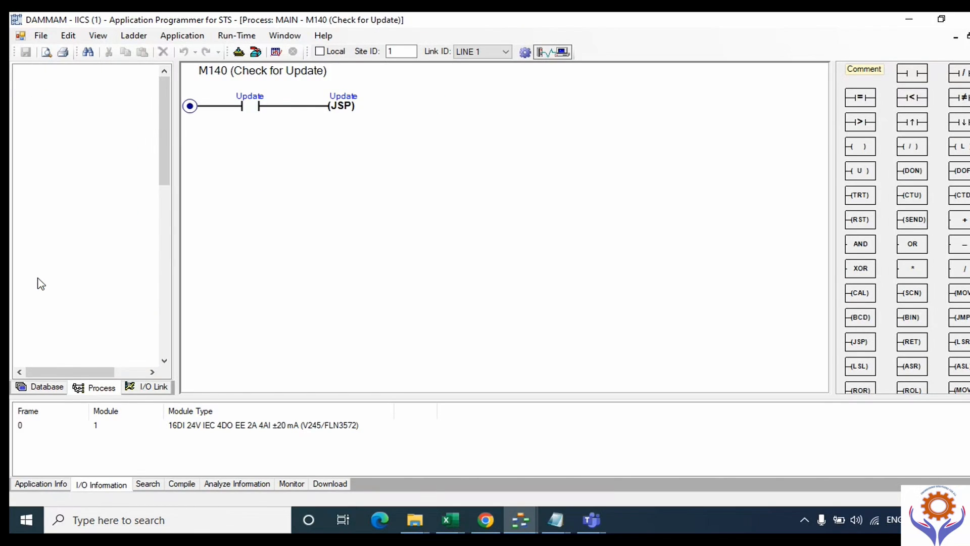
Examine rungs I10 (Reset indexes I & A) and I20a (Check Inp's for COS) in DAMMAM's Inputs process.
{"action": "scroll", "coordinate": [167, 164], "scroll_direction": "up", "scroll_amount": 1}
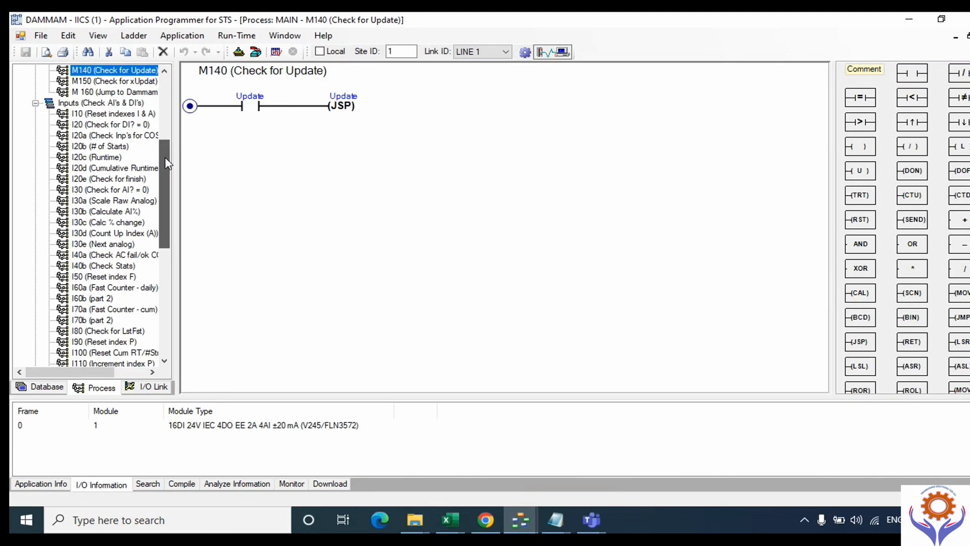
{"action": "scroll", "coordinate": [166, 151], "scroll_direction": "up", "scroll_amount": 2}
{"action": "left_click", "coordinate": [132, 172]}
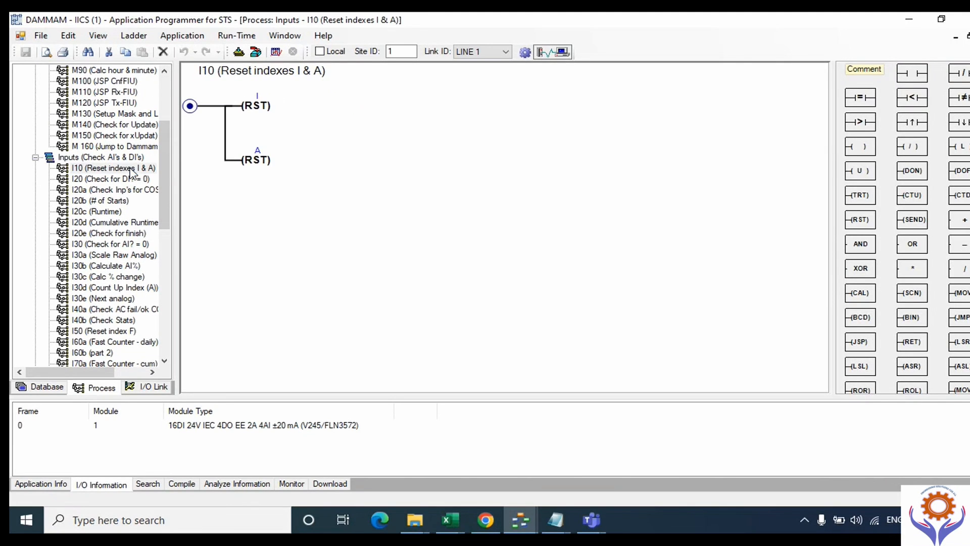
{"action": "left_click", "coordinate": [129, 190]}
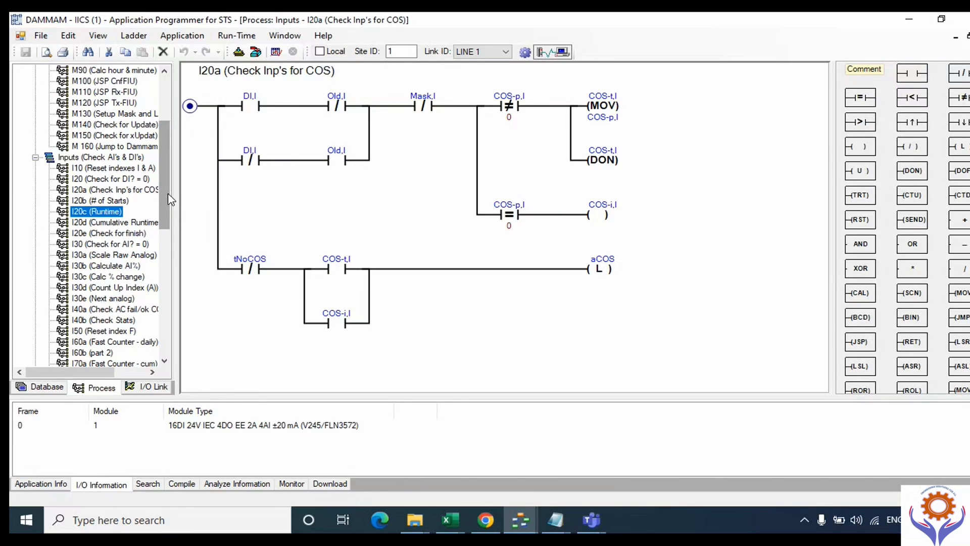
Expand the Relays, Stats and Tx-FIU processes and examine rungs Tx90b (part 2) and Tx60 (DI info).
{"action": "left_click_drag", "start_coordinate": [169, 199], "coordinate": [169, 293]}
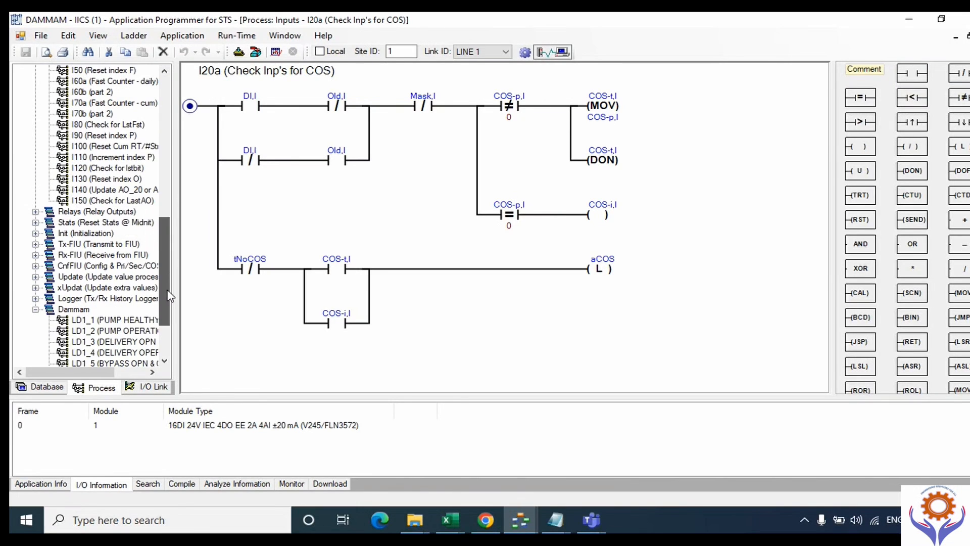
{"action": "left_click", "coordinate": [35, 212]}
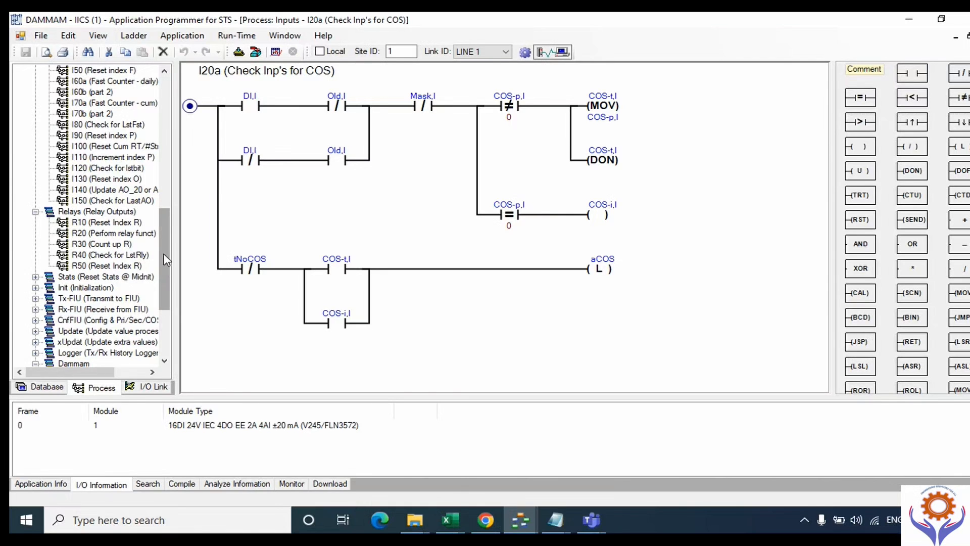
{"action": "left_click_drag", "start_coordinate": [165, 264], "coordinate": [165, 300]}
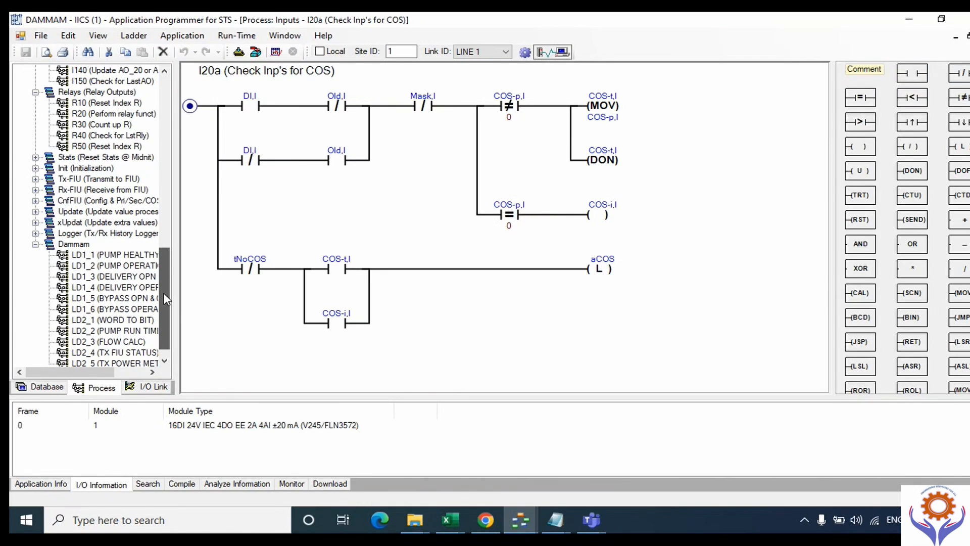
{"action": "left_click", "coordinate": [35, 158]}
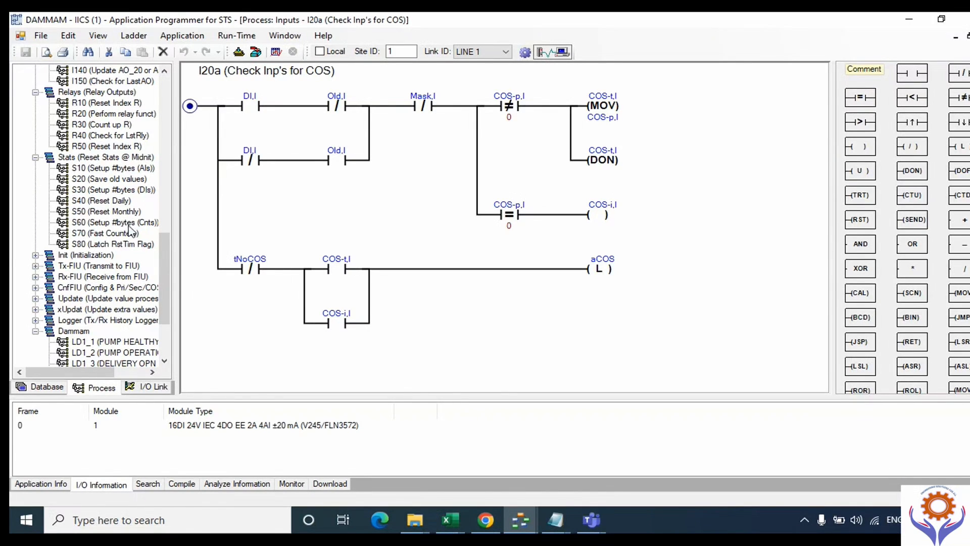
{"action": "left_click_drag", "start_coordinate": [163, 277], "coordinate": [163, 294]}
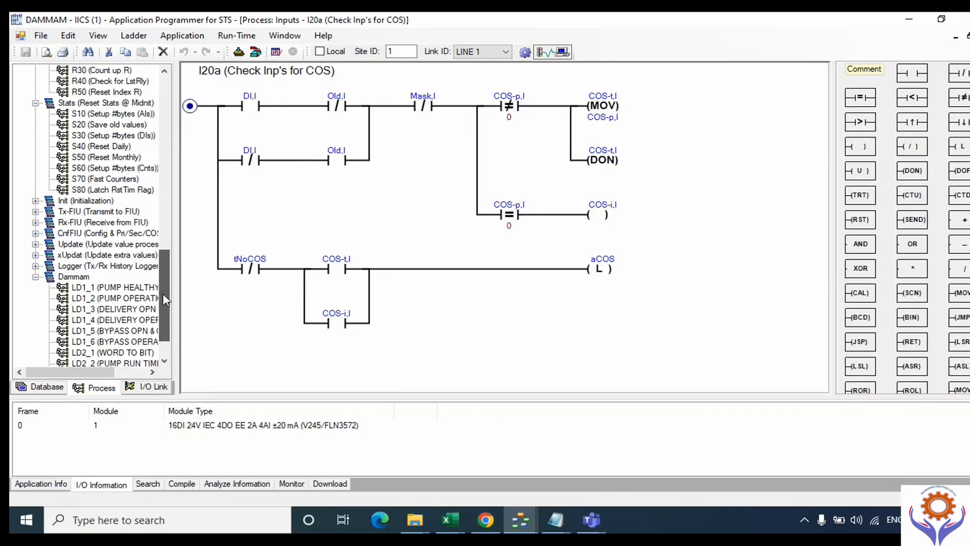
{"action": "left_click", "coordinate": [35, 212]}
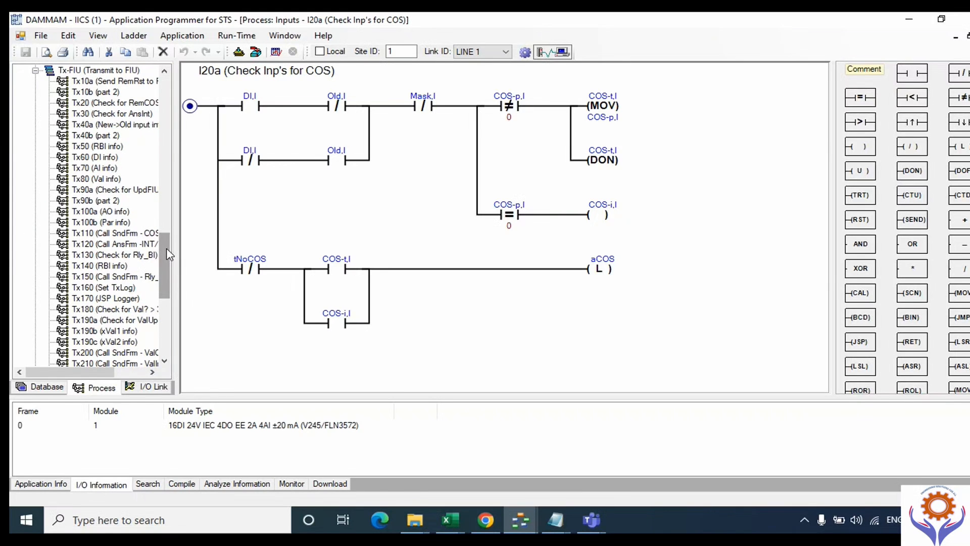
{"action": "mouse_move", "coordinate": [168, 253]}
{"action": "left_mouse_down"}
{"action": "mouse_move", "coordinate": [162, 211]}
{"action": "mouse_move", "coordinate": [163, 272]}
{"action": "mouse_move", "coordinate": [162, 245]}
{"action": "left_mouse_up"}
{"action": "left_click", "coordinate": [96, 211]}
{"action": "left_click", "coordinate": [98, 159]}
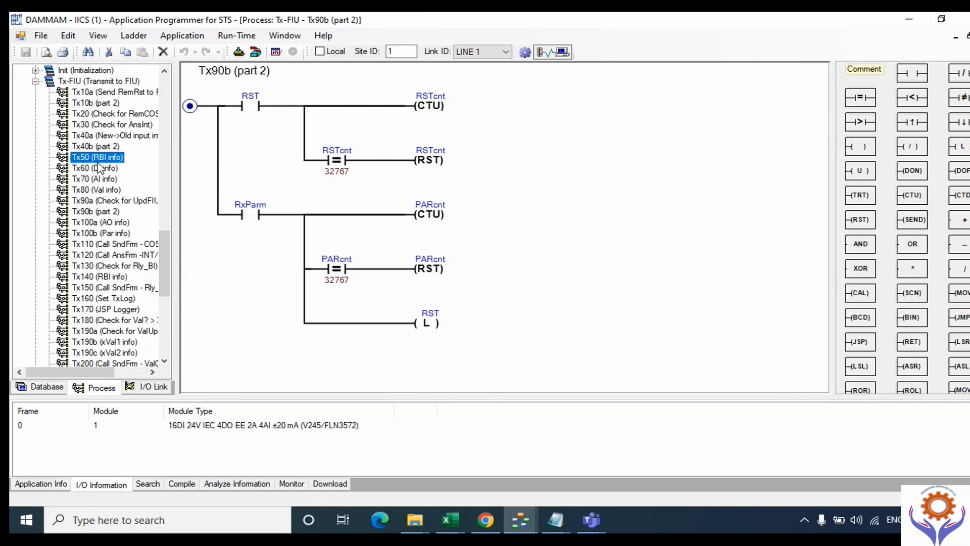
{"action": "left_click", "coordinate": [97, 167]}
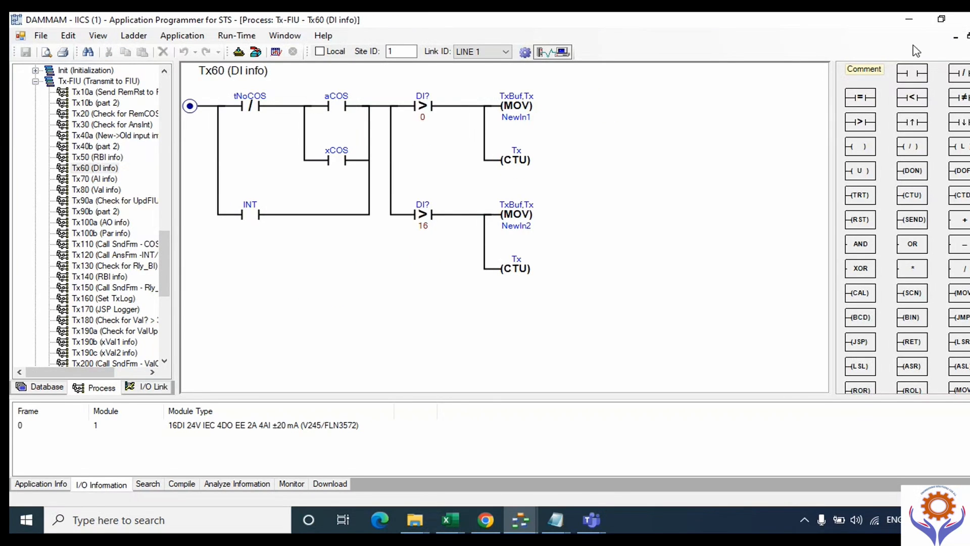
Close several open rung windows in DAMMAM and display its database of user tables again.
{"action": "left_click", "coordinate": [969, 37]}
{"action": "left_click", "coordinate": [969, 36]}
{"action": "left_click", "coordinate": [969, 36]}
{"action": "left_click", "coordinate": [969, 37]}
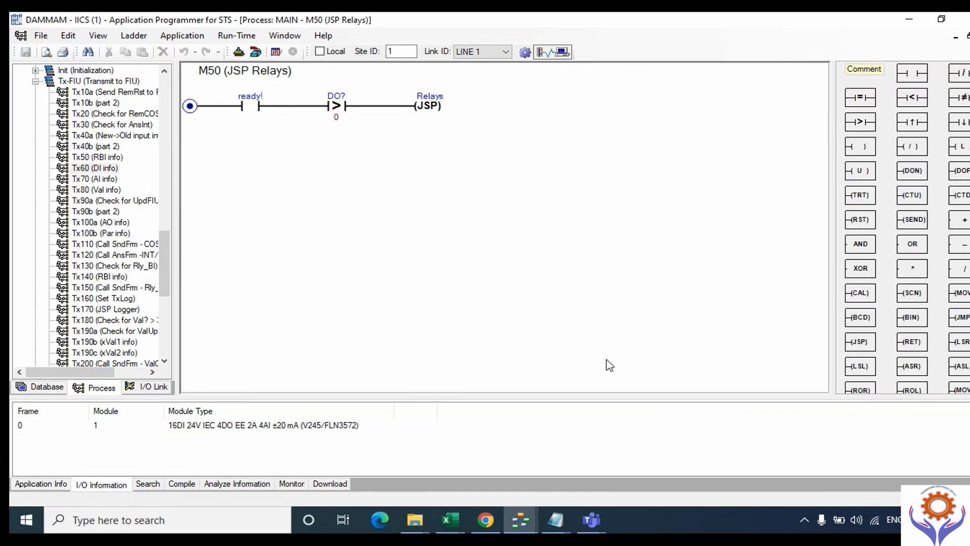
{"action": "left_click", "coordinate": [531, 520]}
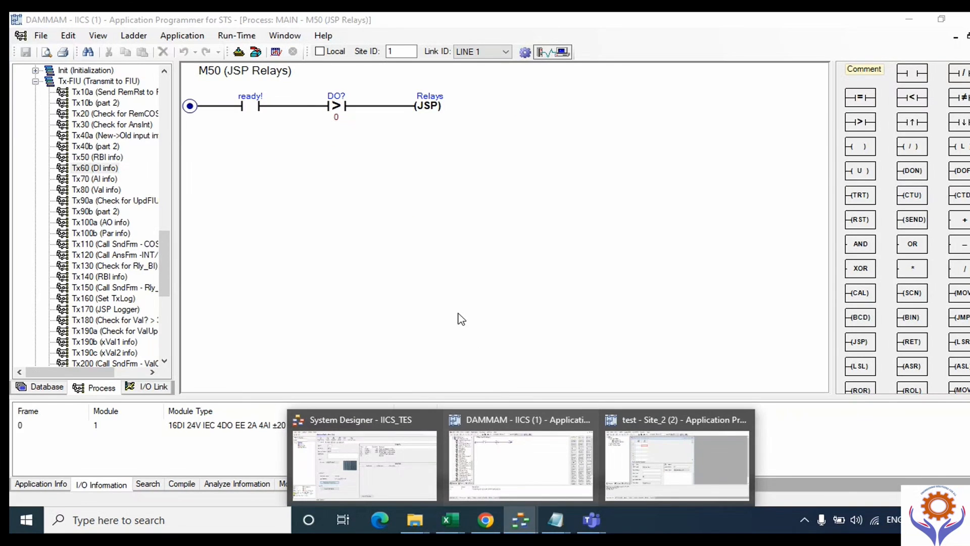
{"action": "left_click", "coordinate": [521, 459]}
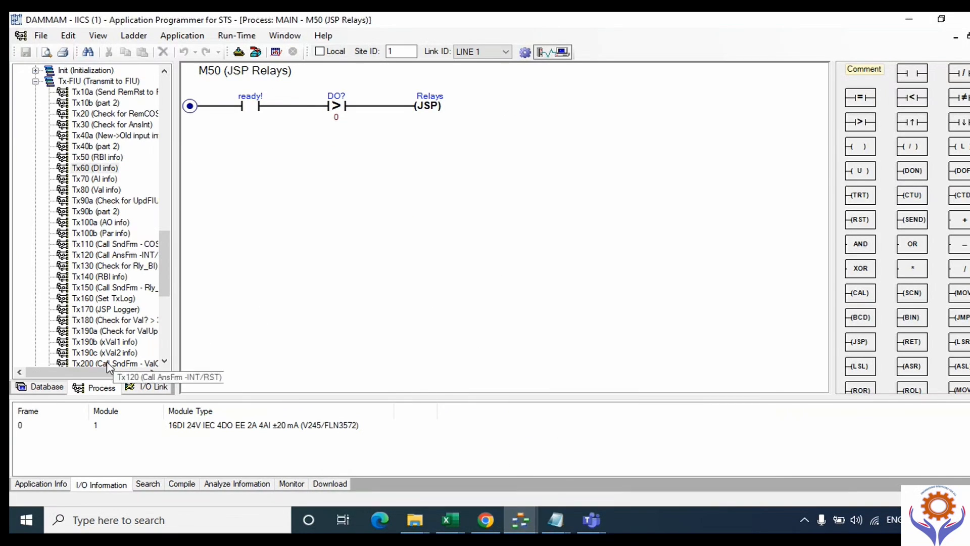
{"action": "left_click", "coordinate": [47, 387]}
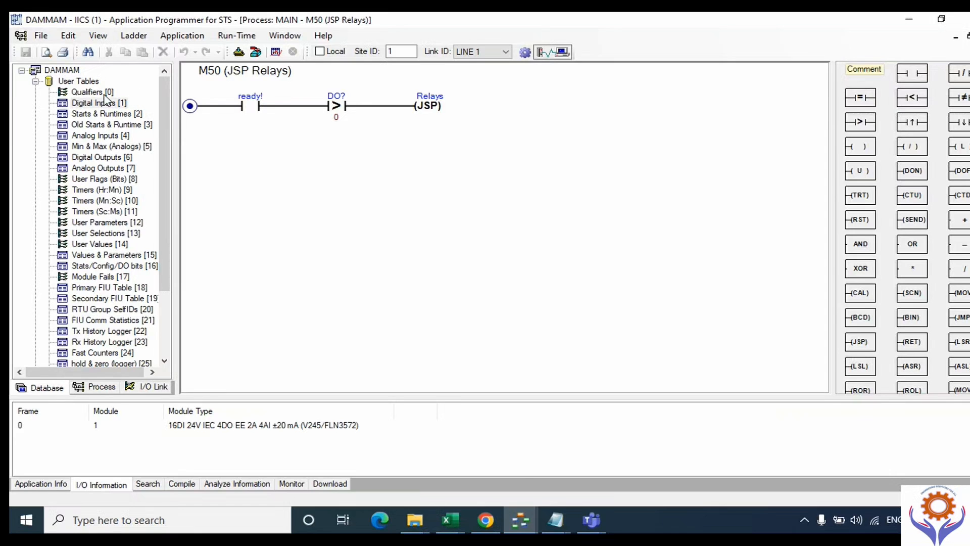
Return to the test application, reopen the DIGITAL INPT table and check its DI column's properties.
{"action": "left_click", "coordinate": [523, 520]}
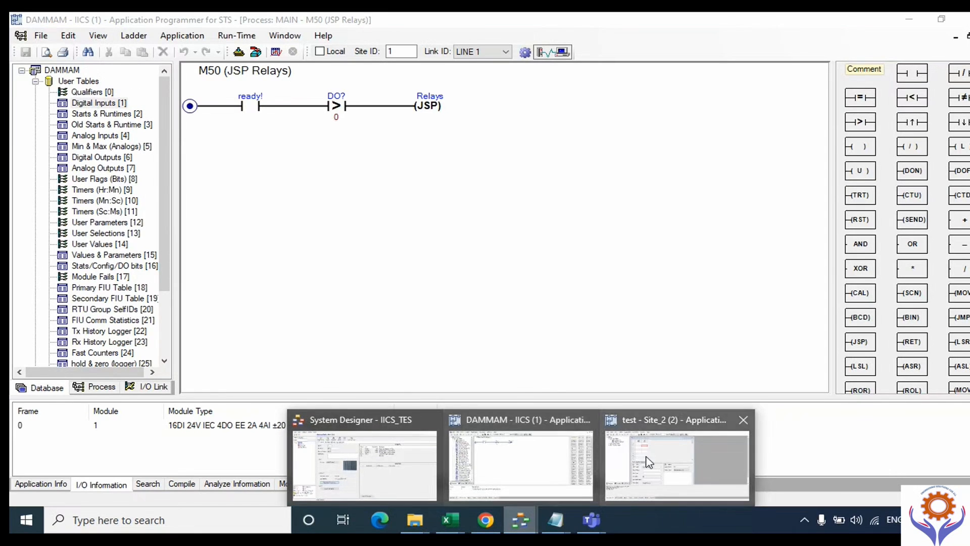
{"action": "left_click", "coordinate": [654, 467]}
{"action": "left_click", "coordinate": [602, 78]}
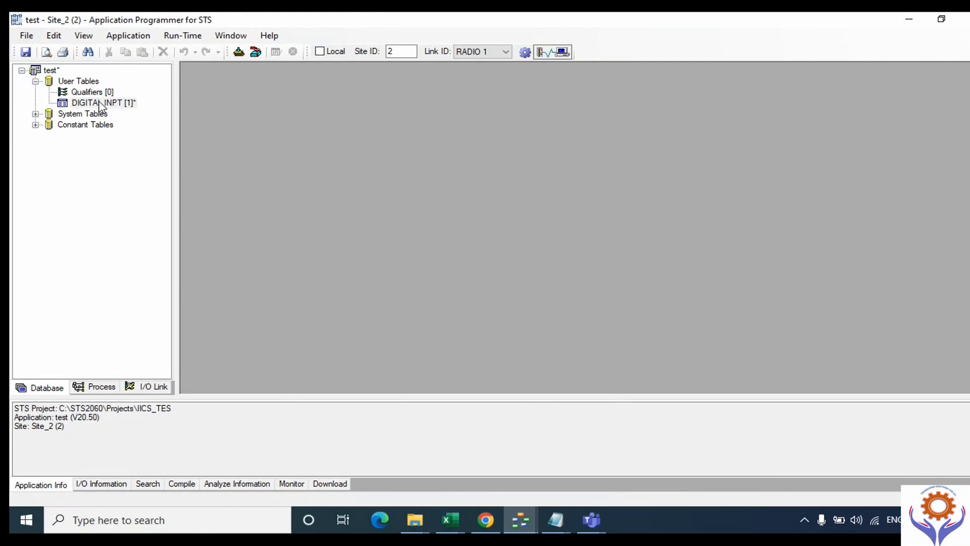
{"action": "double_click", "coordinate": [87, 103]}
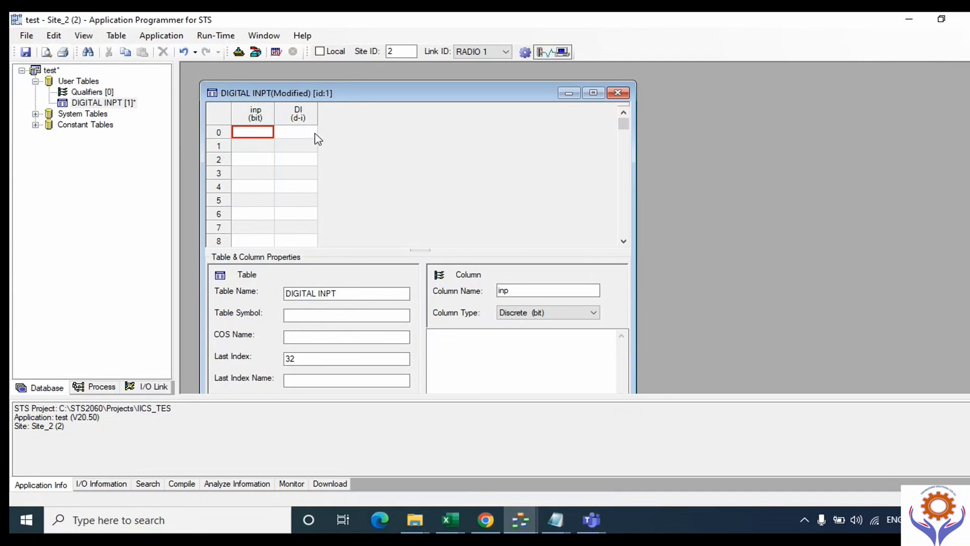
{"action": "left_click", "coordinate": [315, 134]}
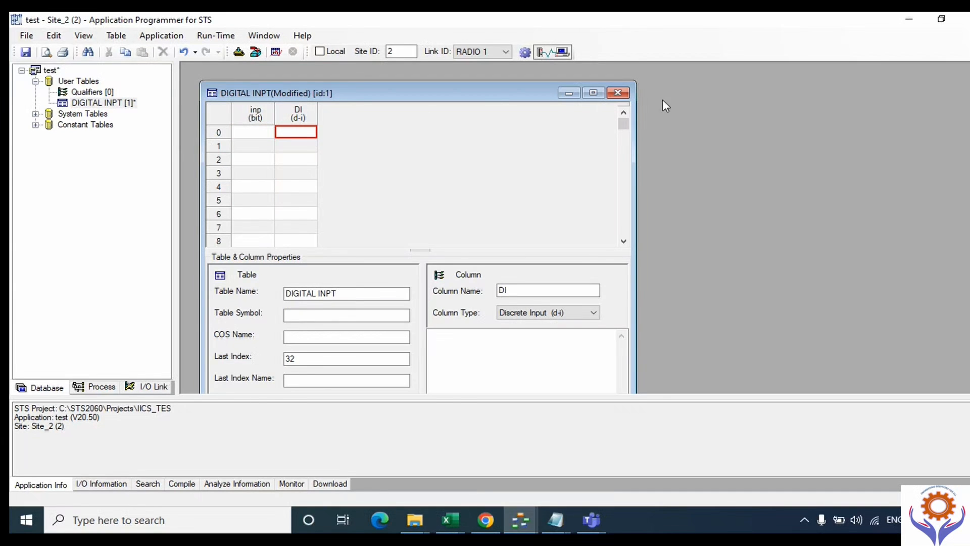
Close the DIGITAL INPT table and open the I/O link table for its DI column.
{"action": "left_click", "coordinate": [617, 93]}
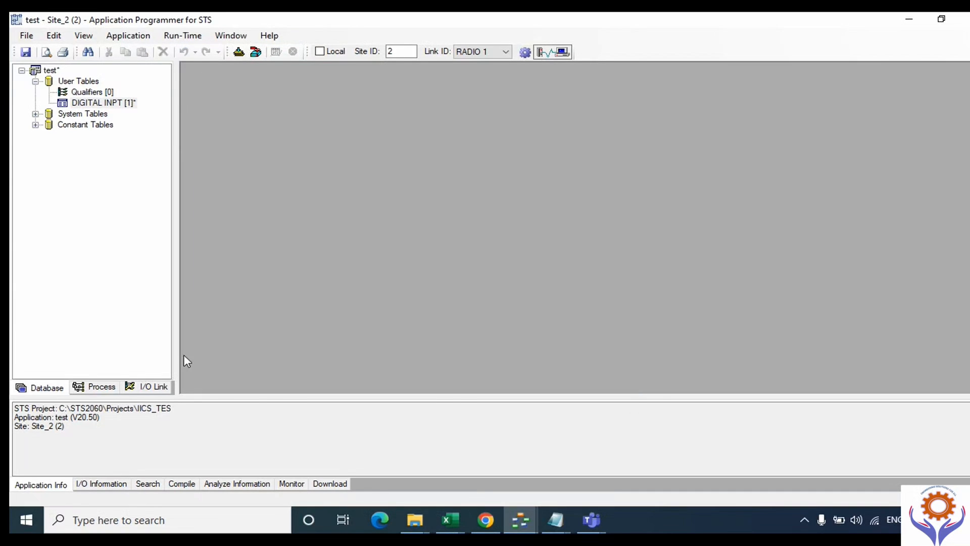
{"action": "left_click", "coordinate": [153, 387]}
{"action": "left_click", "coordinate": [36, 81]}
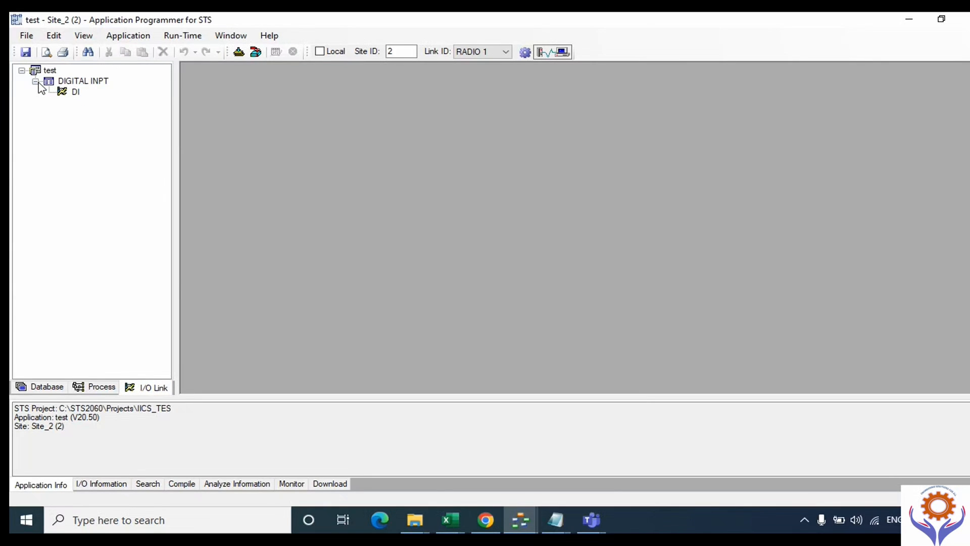
{"action": "double_click", "coordinate": [76, 92]}
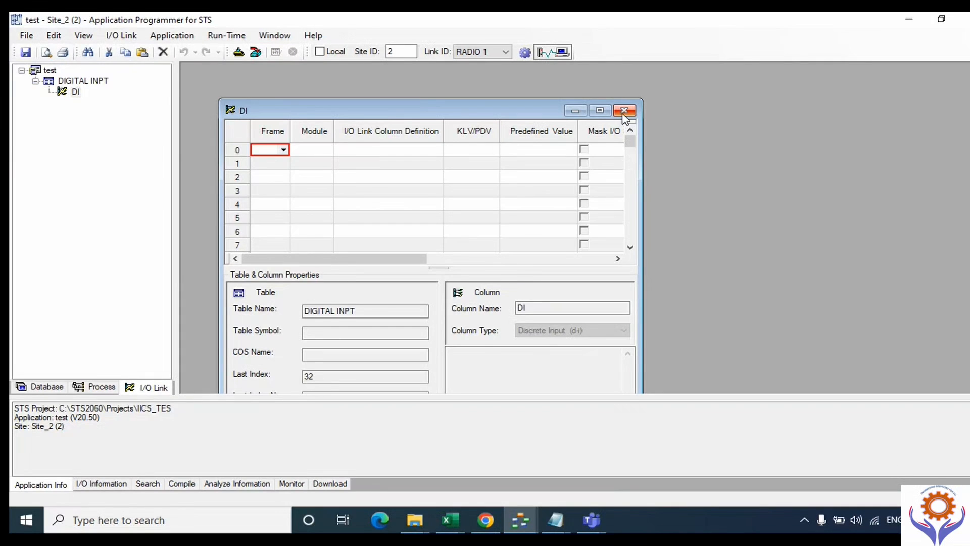
Close the DI I/O link table and recheck the DI column of the DIGITAL INPT user table.
{"action": "left_click", "coordinate": [625, 112]}
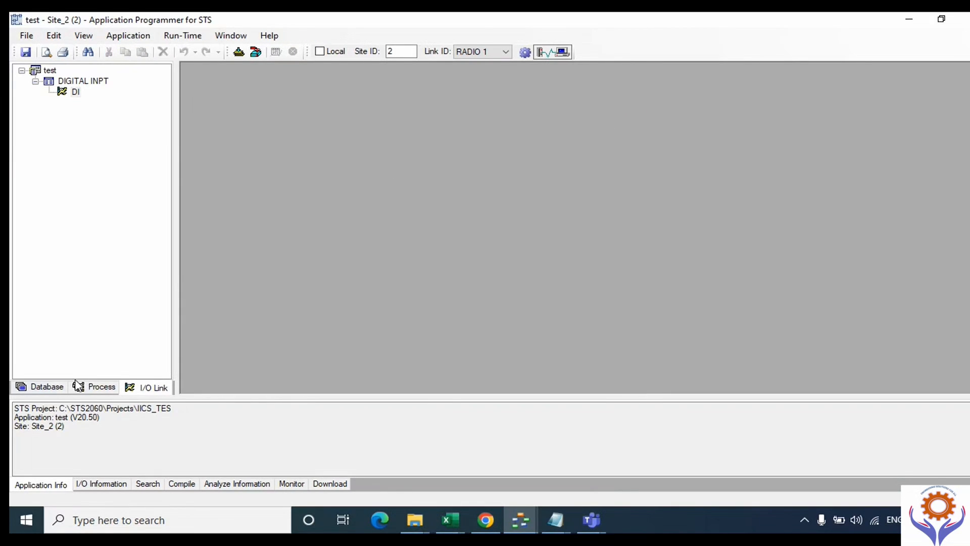
{"action": "left_click", "coordinate": [55, 389]}
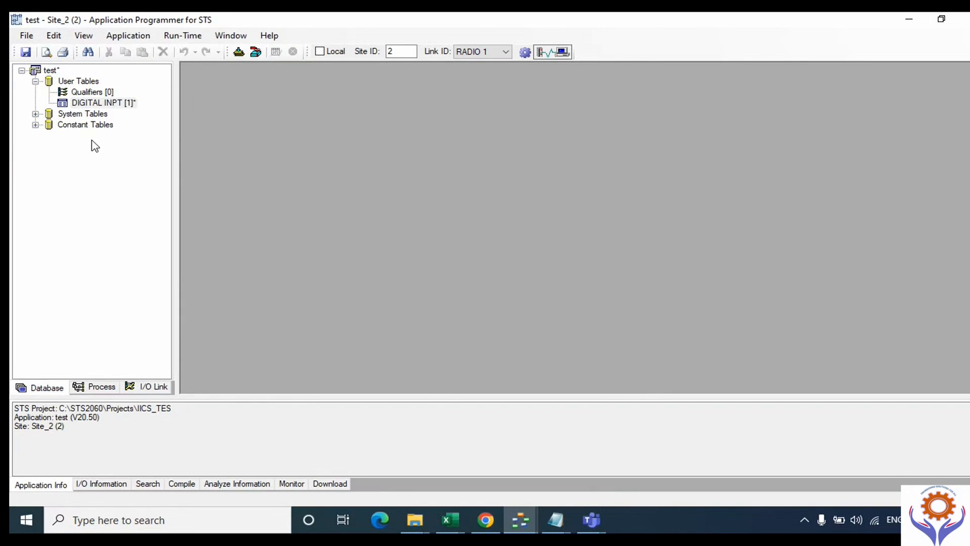
{"action": "double_click", "coordinate": [91, 103]}
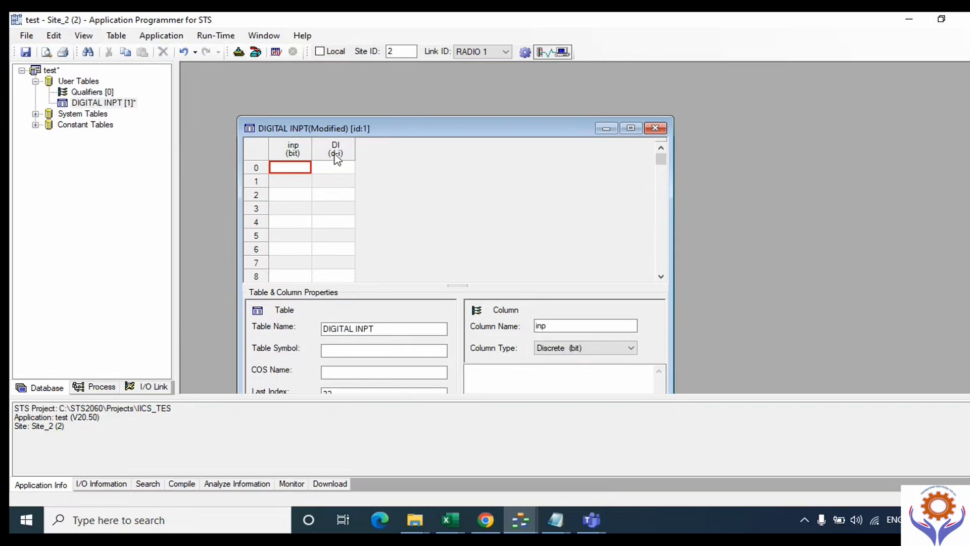
{"action": "left_click", "coordinate": [342, 169]}
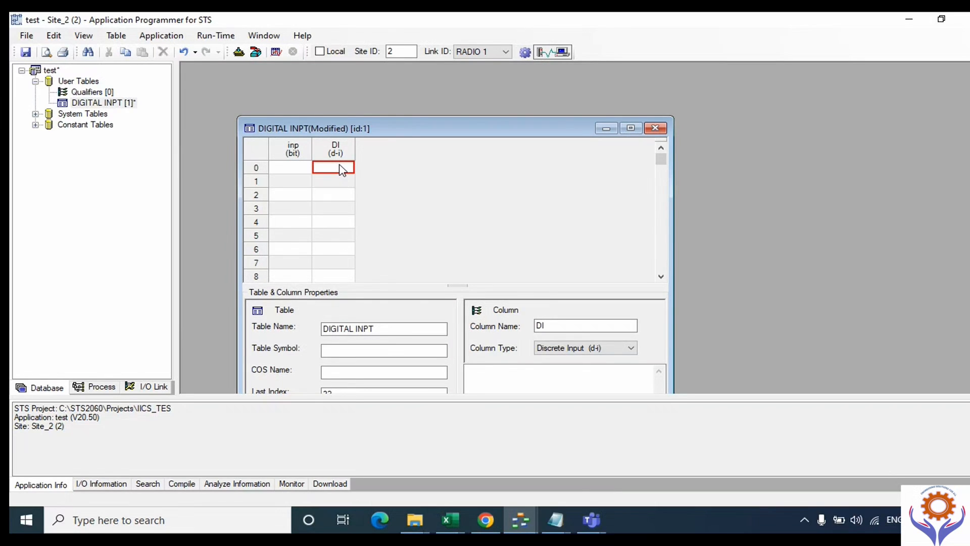
{"action": "left_click", "coordinate": [656, 127]}
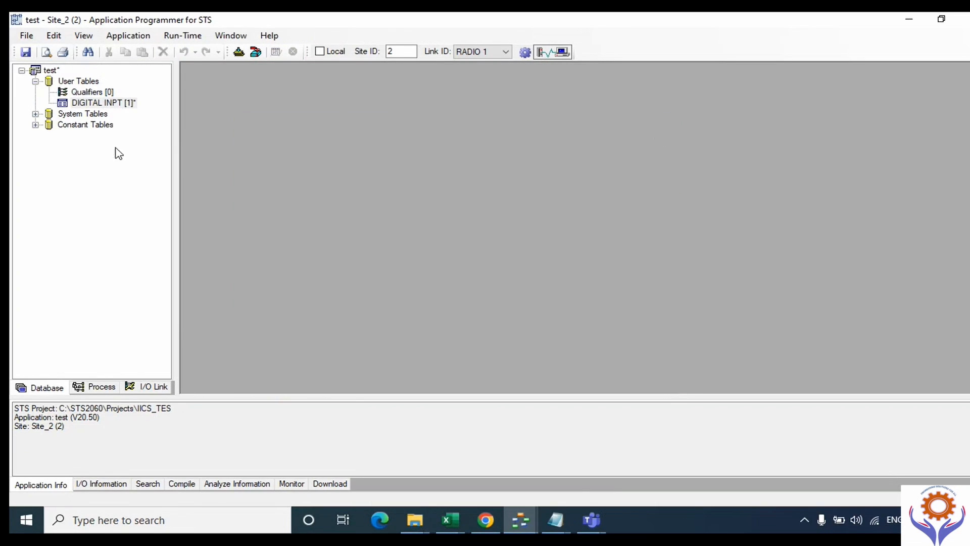
Append a single-column user table named DOUT with the Discrete Output (d-o) data type.
{"action": "left_click", "coordinate": [153, 386]}
{"action": "left_click", "coordinate": [46, 384]}
{"action": "right_click", "coordinate": [75, 82]}
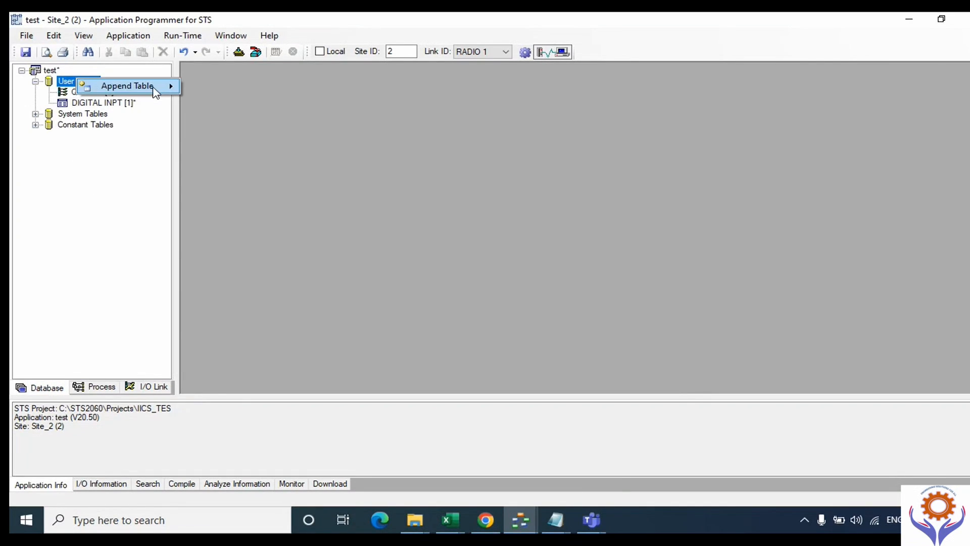
{"action": "mouse_move", "coordinate": [157, 87]}
{"action": "left_click", "coordinate": [260, 88]}
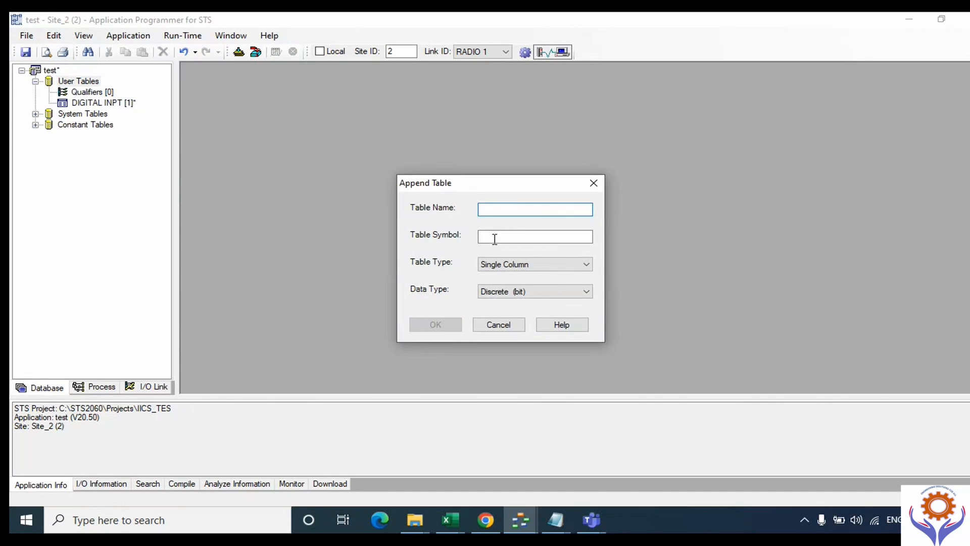
{"action": "type", "text": "DO"}
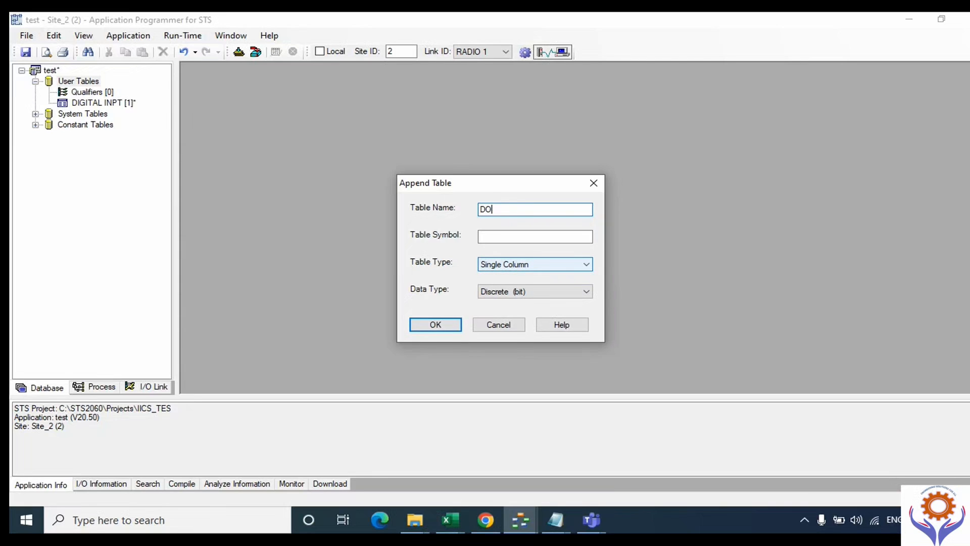
{"action": "type", "text": "UT"}
{"action": "left_click", "coordinate": [532, 265]}
{"action": "left_click", "coordinate": [521, 286]}
{"action": "left_click", "coordinate": [511, 264]}
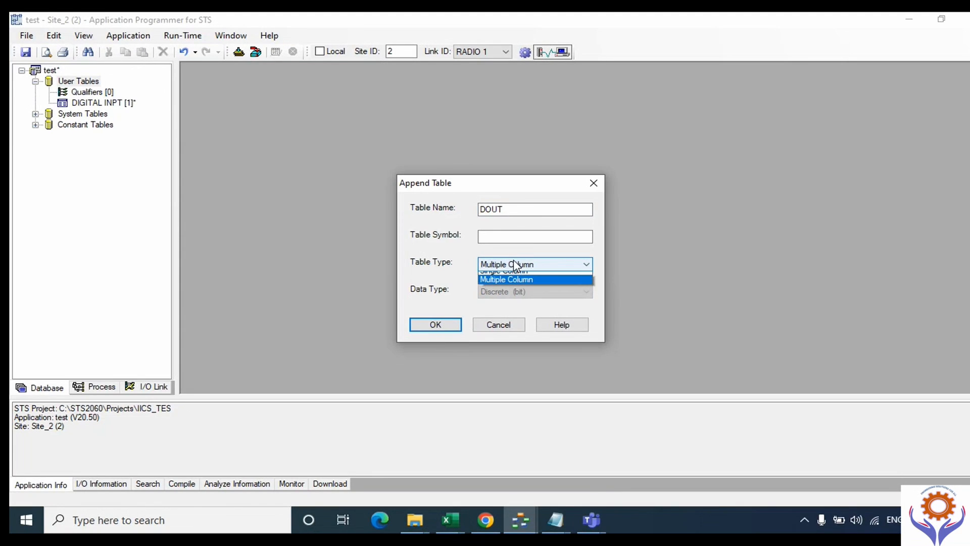
{"action": "left_click", "coordinate": [510, 277]}
{"action": "left_click", "coordinate": [512, 292]}
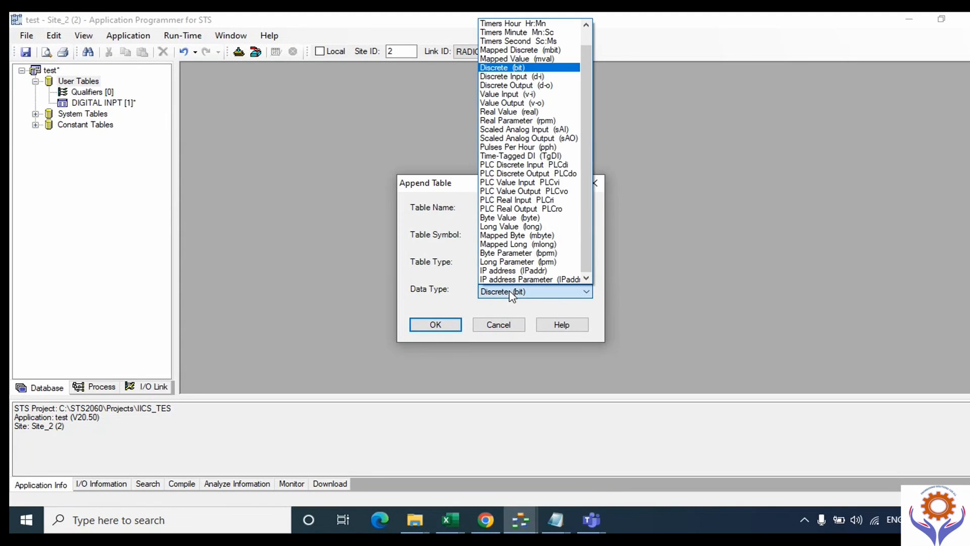
{"action": "left_click", "coordinate": [526, 89]}
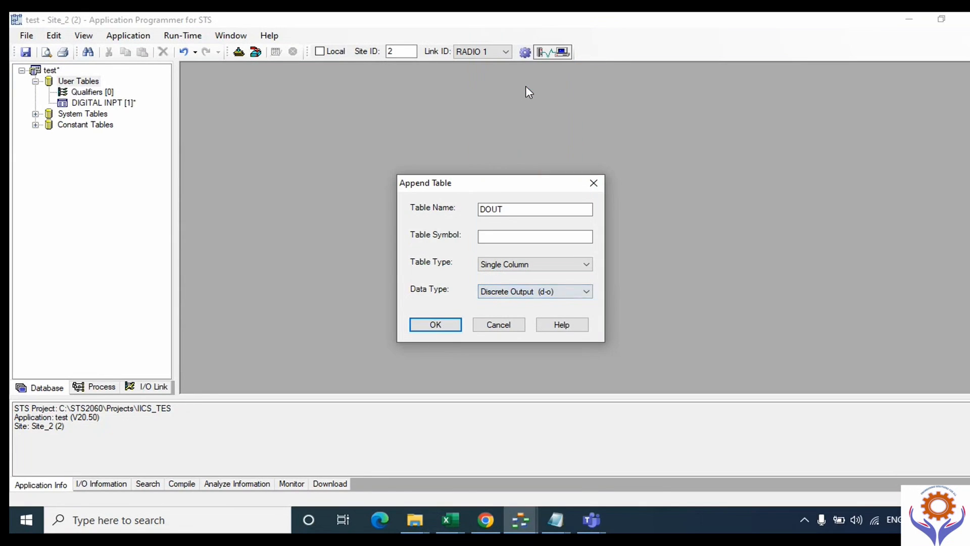
{"action": "left_click", "coordinate": [436, 325]}
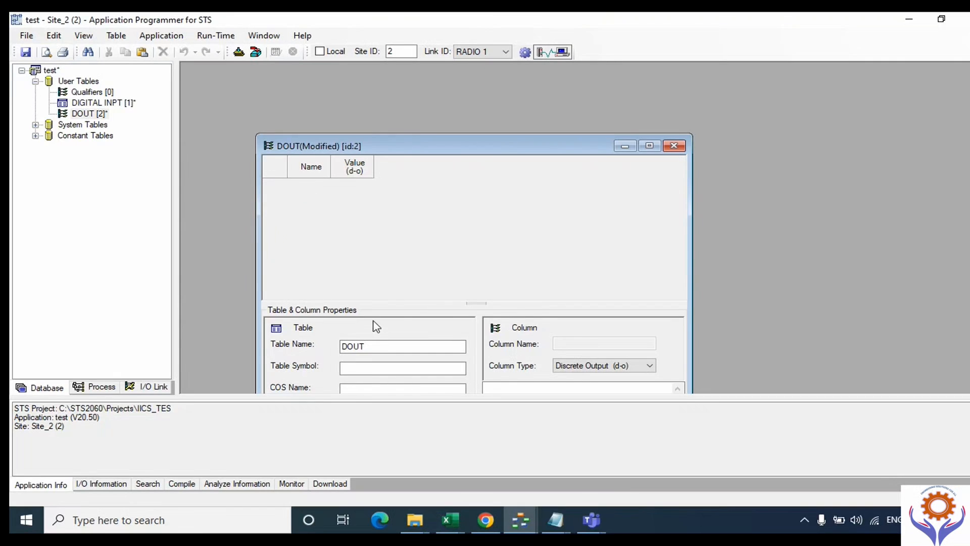
Set the last index of the DOUT table to 32.
{"action": "left_click_drag", "start_coordinate": [517, 147], "coordinate": [493, 75]}
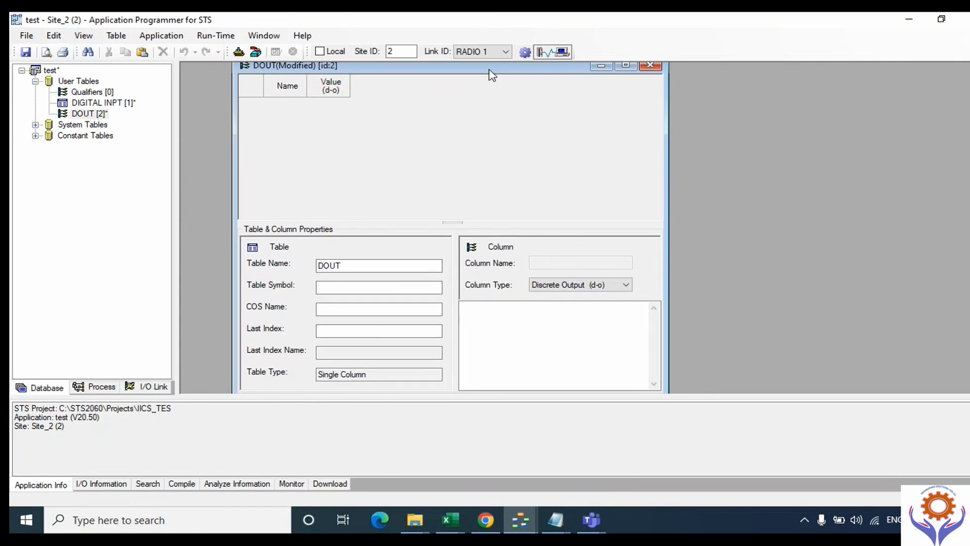
{"action": "left_click", "coordinate": [331, 328]}
{"action": "type", "text": "32"}
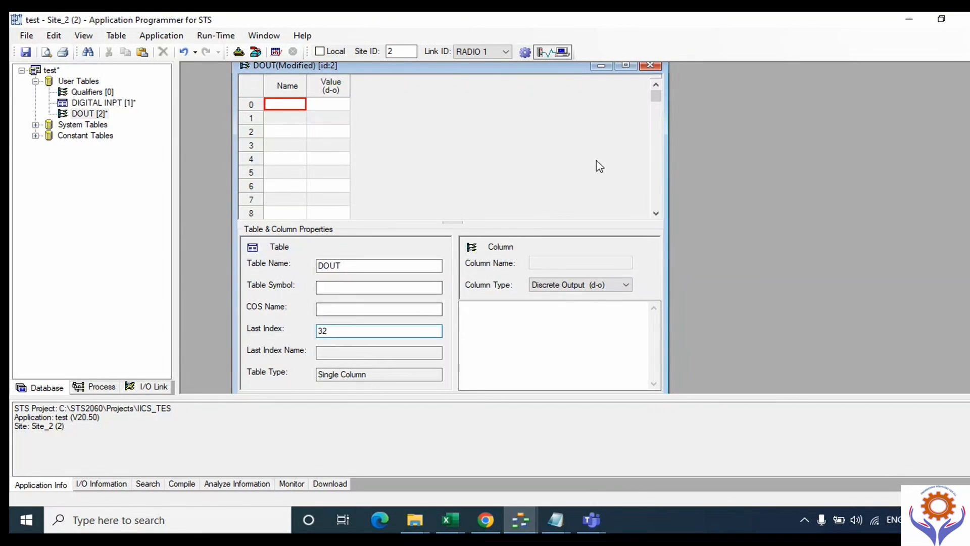
Name rows 1 and 2 of the DOUT table PMP1_CMD and PMP2_CMD.
{"action": "left_click", "coordinate": [282, 118]}
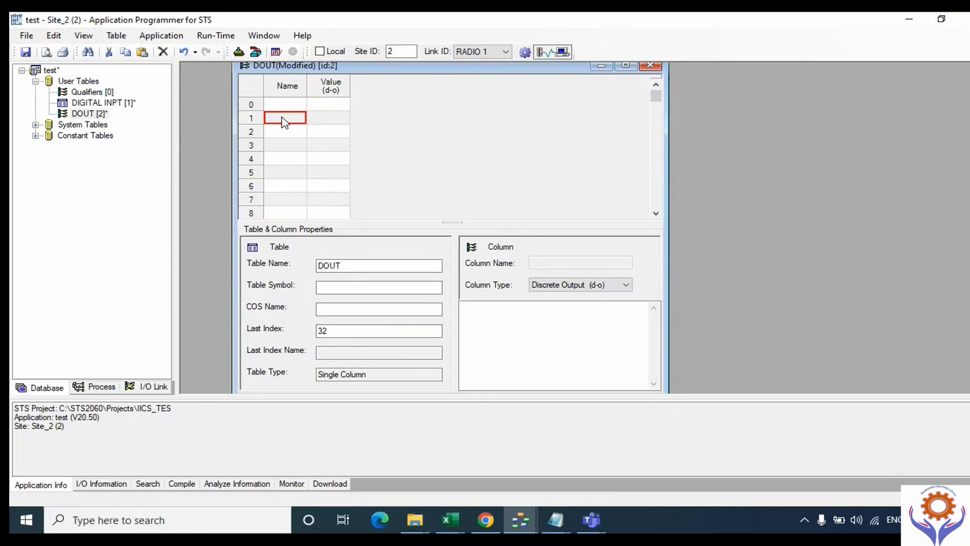
{"action": "type", "text": "PMP1_CMD"}
{"action": "key", "text": "Return"}
{"action": "left_click", "coordinate": [283, 132]}
{"action": "type", "text": "P2"}
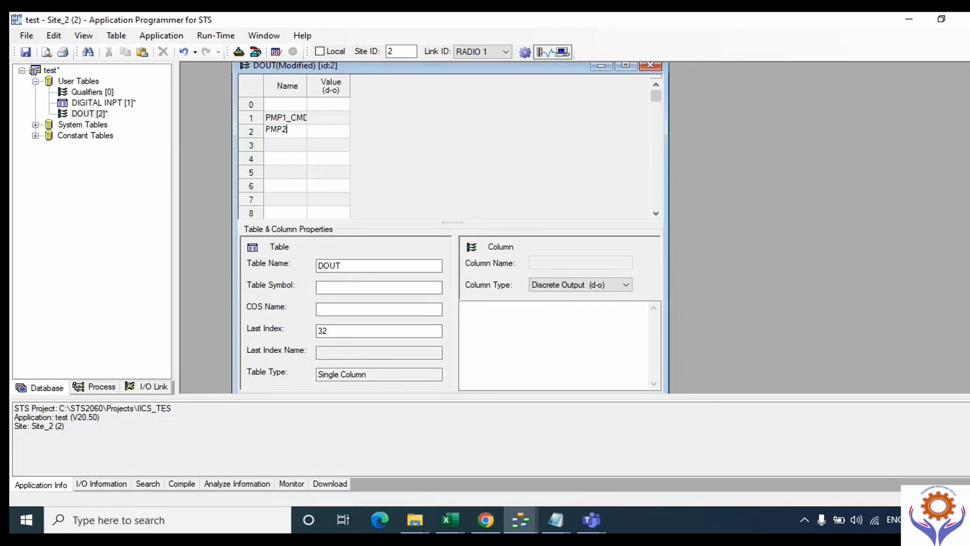
{"action": "type", "text": "MP2_CMD"}
{"action": "key", "text": "Return"}
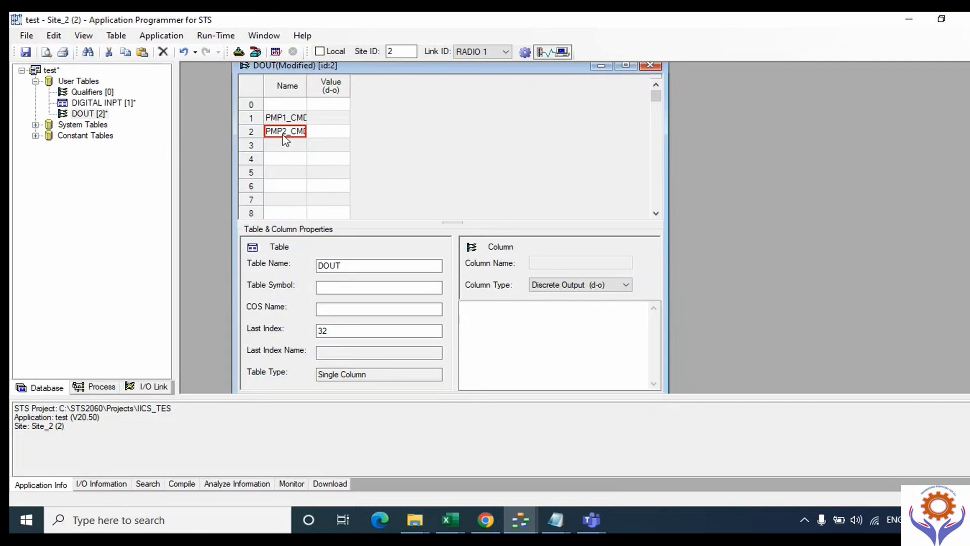
Open the I/O link table for DOUT and link PMP1_CMD to frame 0, module 1, OUT_1.
{"action": "left_click", "coordinate": [156, 392]}
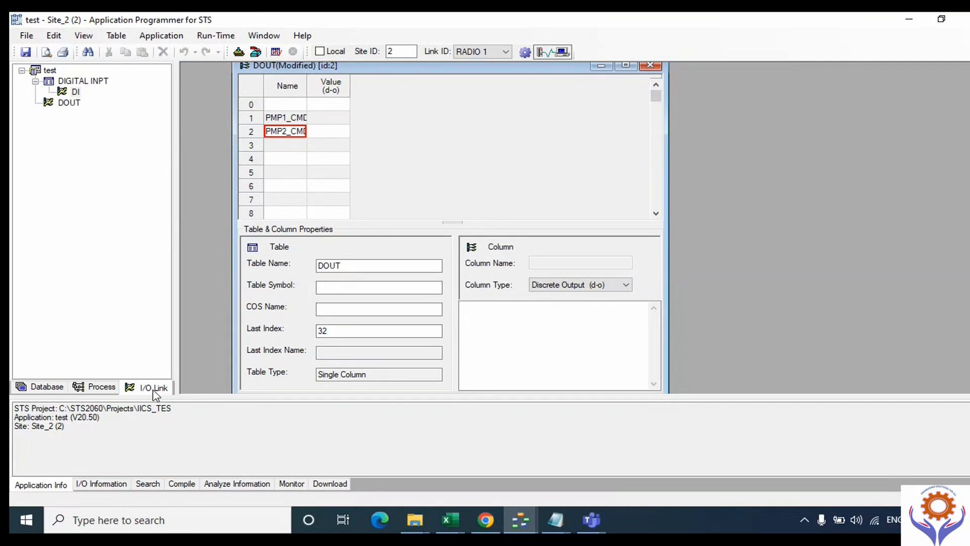
{"action": "double_click", "coordinate": [67, 103]}
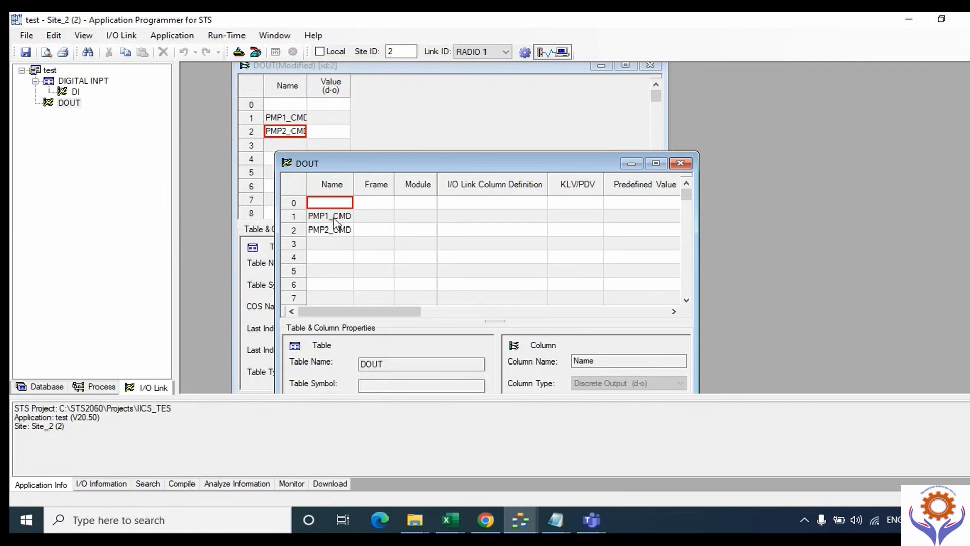
{"action": "left_click", "coordinate": [380, 217]}
{"action": "left_click", "coordinate": [387, 216]}
{"action": "left_click", "coordinate": [375, 239]}
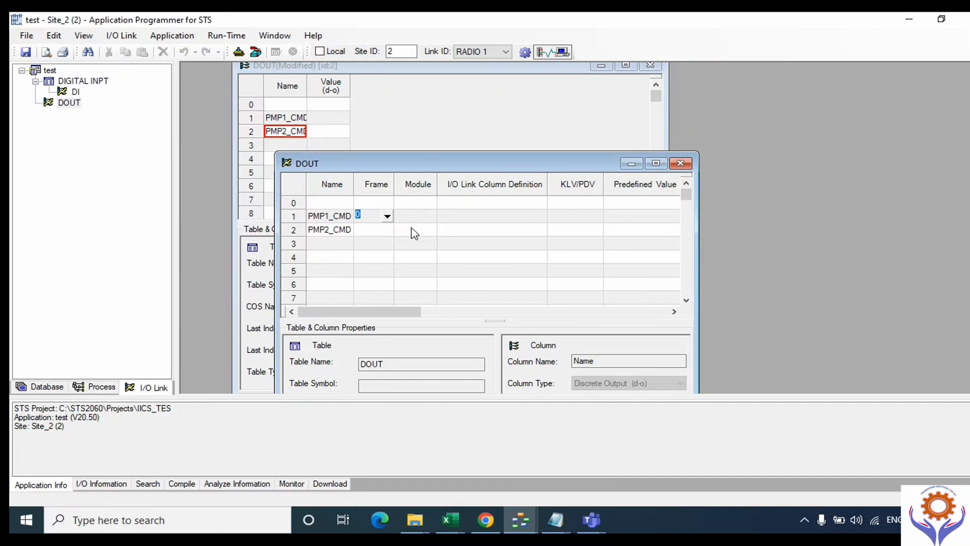
{"action": "left_click", "coordinate": [414, 218]}
{"action": "left_click", "coordinate": [430, 217]}
{"action": "left_click", "coordinate": [405, 237]}
{"action": "left_click", "coordinate": [472, 221]}
{"action": "left_click", "coordinate": [542, 217]}
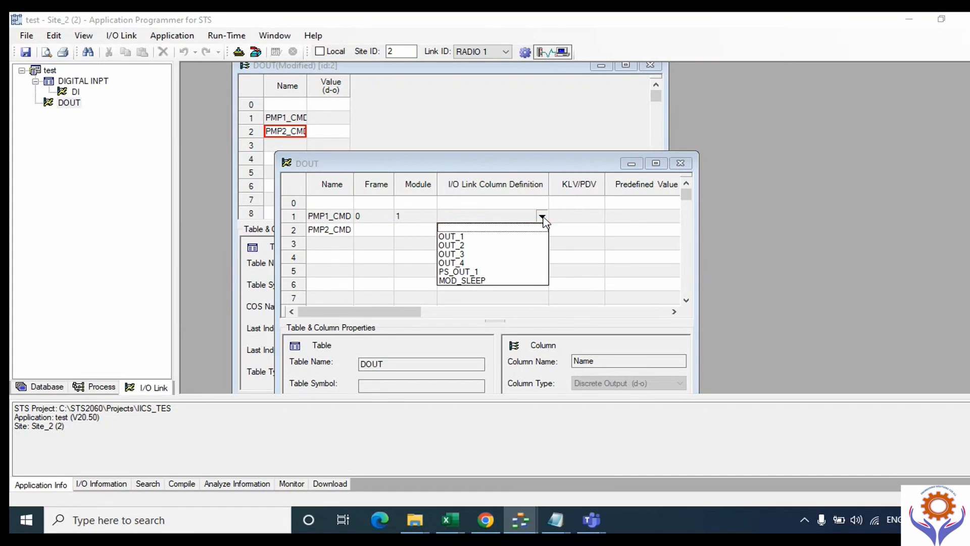
{"action": "left_click", "coordinate": [462, 236]}
{"action": "left_click", "coordinate": [583, 217]}
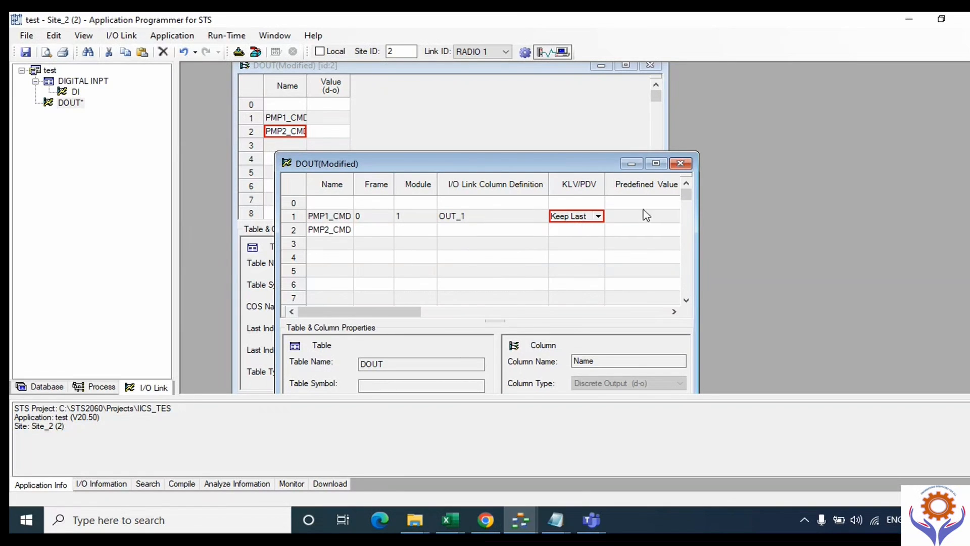
{"action": "left_click", "coordinate": [622, 218]}
Link PMP2_CMD to frame 0, module 1, OUT_2, with Keep Last as its KLV/PDV setting.
{"action": "left_click", "coordinate": [385, 230]}
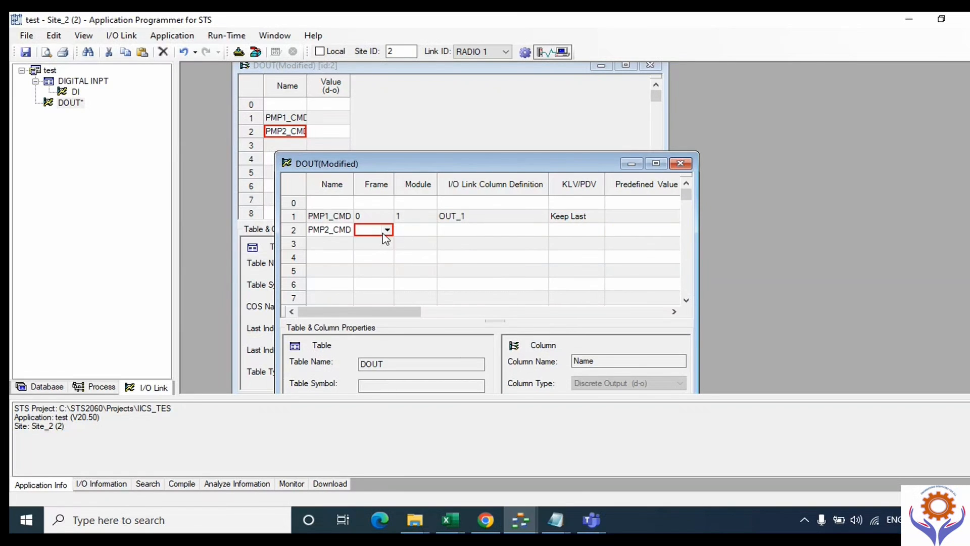
{"action": "left_click", "coordinate": [386, 232]}
{"action": "left_click", "coordinate": [361, 254]}
{"action": "left_click", "coordinate": [392, 230]}
{"action": "left_click", "coordinate": [387, 232]}
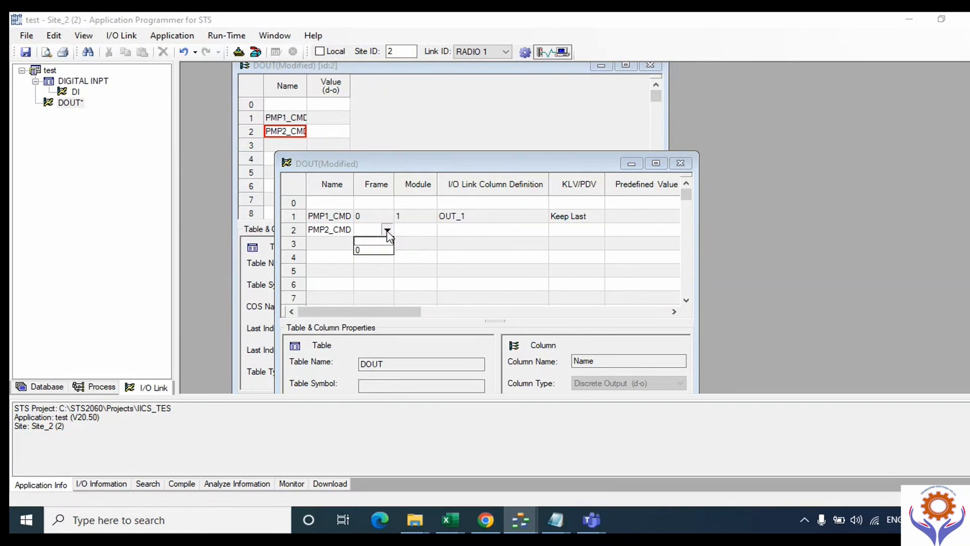
{"action": "left_click", "coordinate": [365, 251]}
{"action": "left_click", "coordinate": [422, 233]}
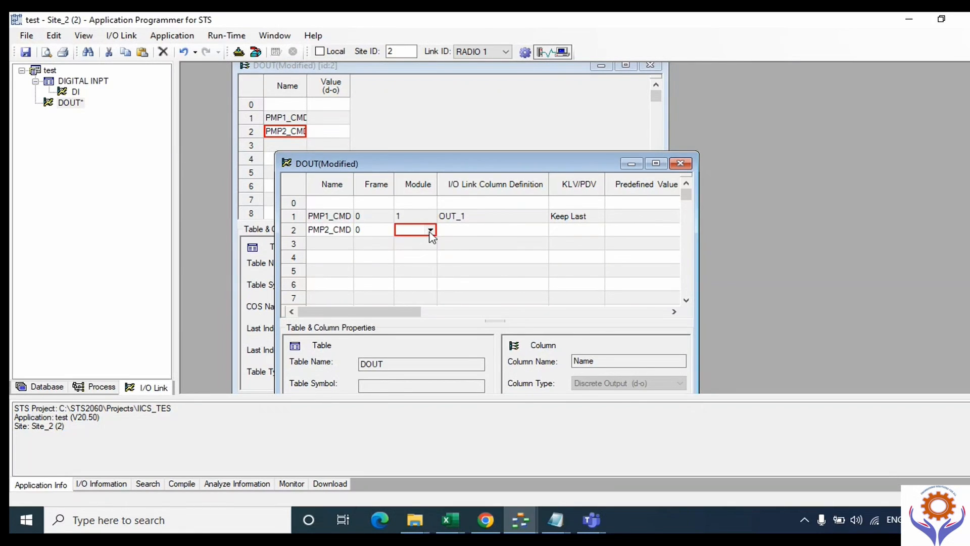
{"action": "left_click", "coordinate": [430, 231]}
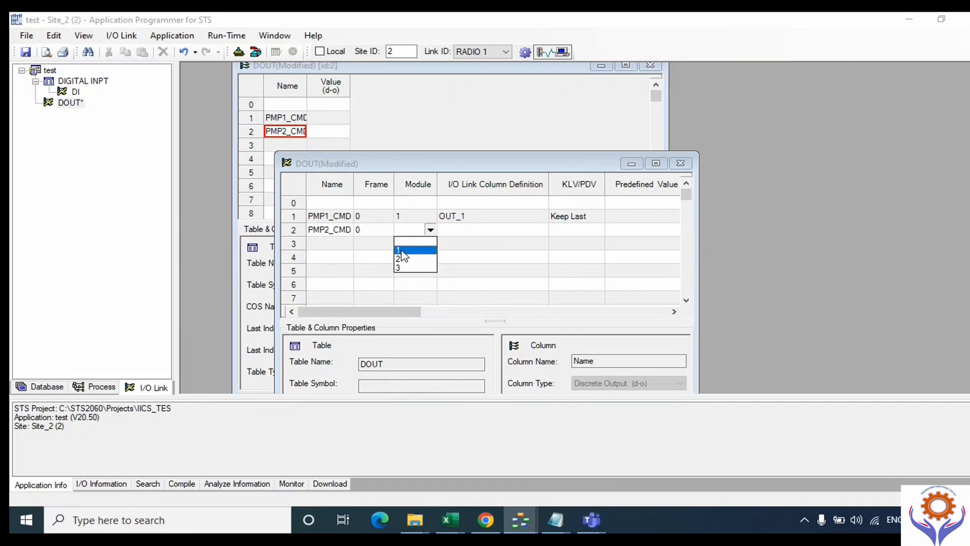
{"action": "left_click", "coordinate": [400, 250]}
{"action": "left_click", "coordinate": [496, 230]}
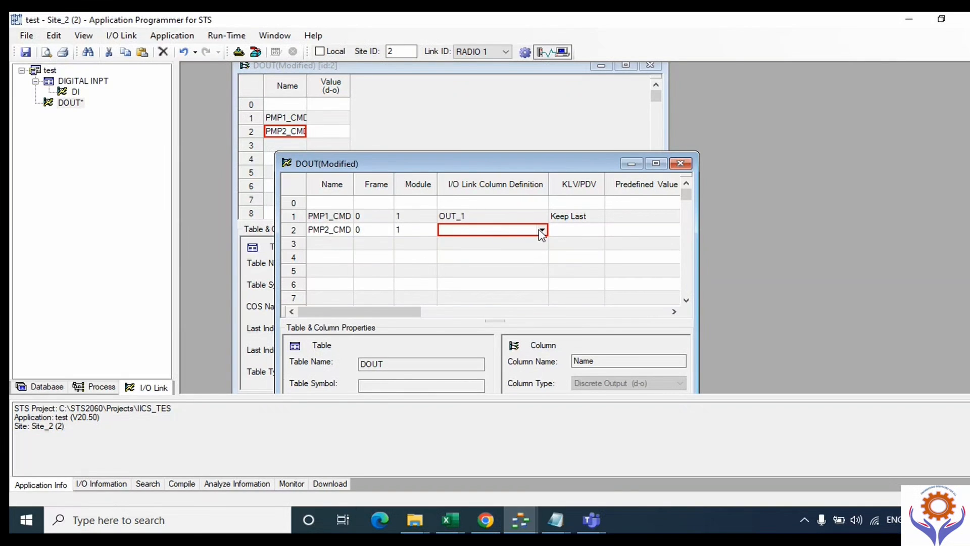
{"action": "left_click", "coordinate": [542, 230]}
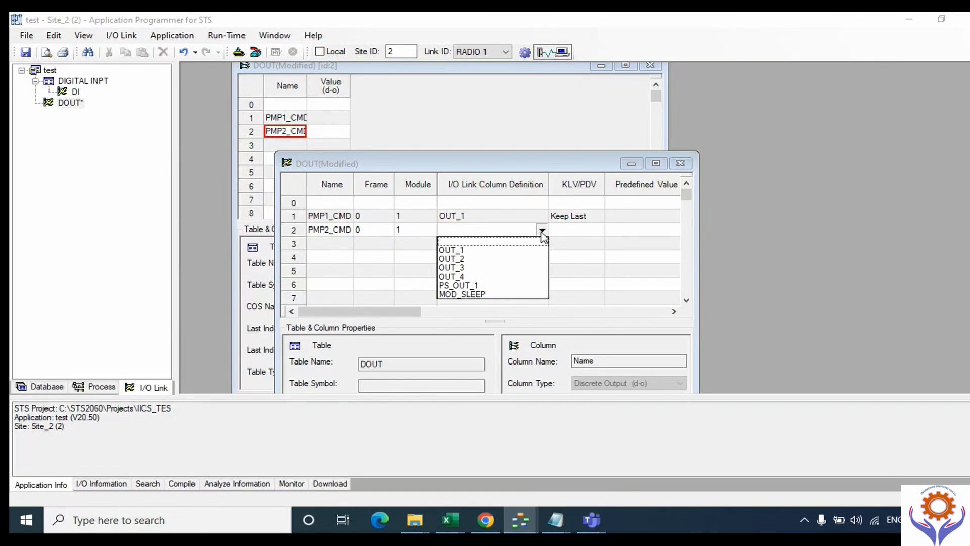
{"action": "left_click", "coordinate": [463, 257]}
{"action": "left_click", "coordinate": [595, 234]}
{"action": "left_click", "coordinate": [600, 231]}
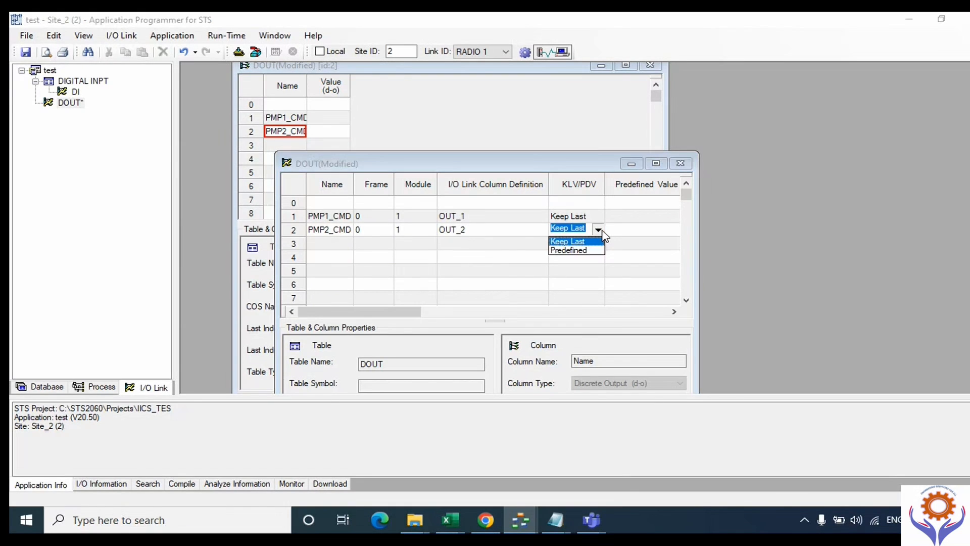
{"action": "left_click", "coordinate": [600, 231]}
Close the DOUT I/O link table and open the DI column's I/O link table maximized.
{"action": "left_click", "coordinate": [320, 246]}
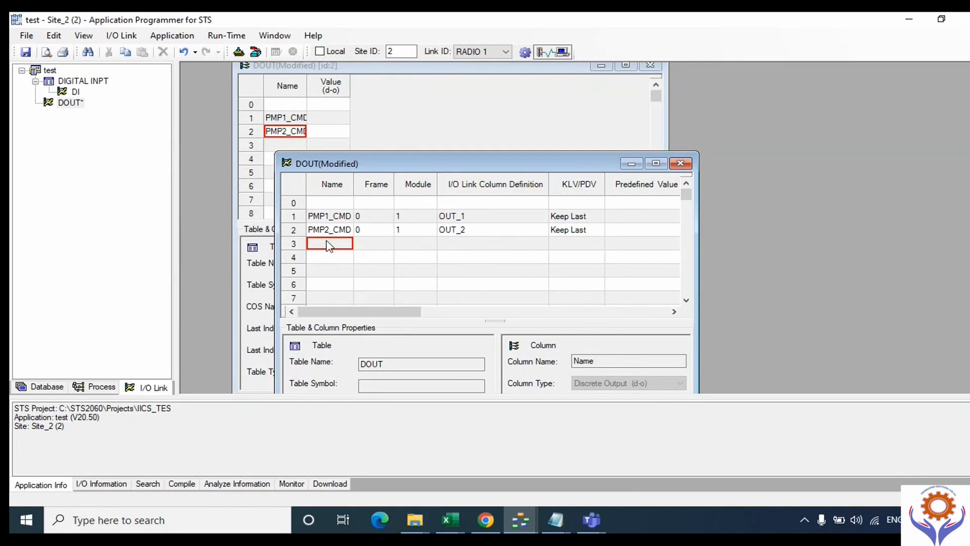
{"action": "left_click", "coordinate": [376, 245]}
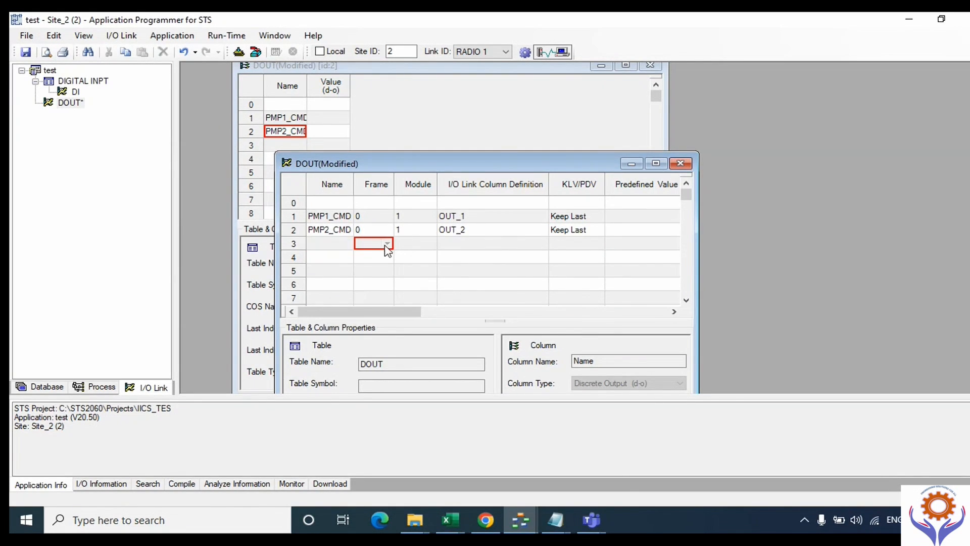
{"action": "left_click", "coordinate": [336, 247]}
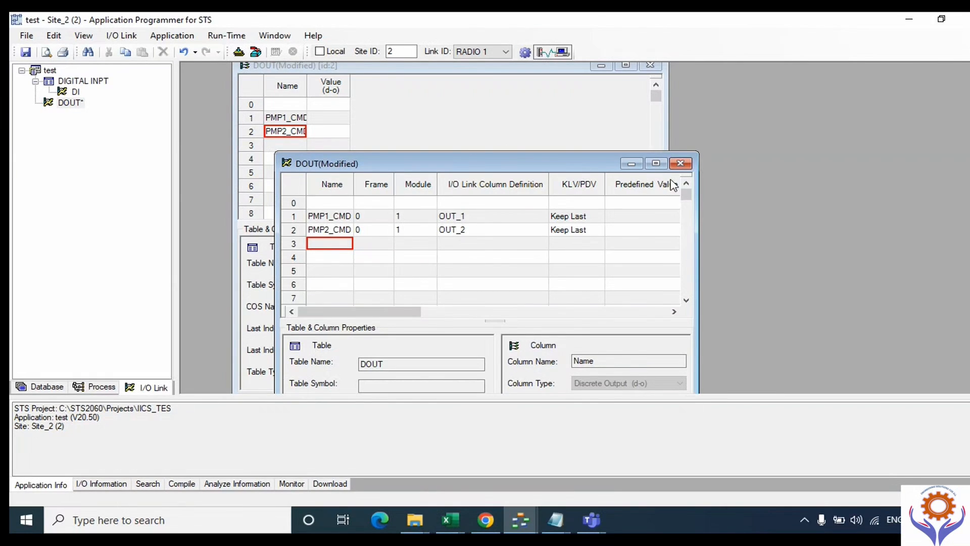
{"action": "left_click", "coordinate": [681, 163]}
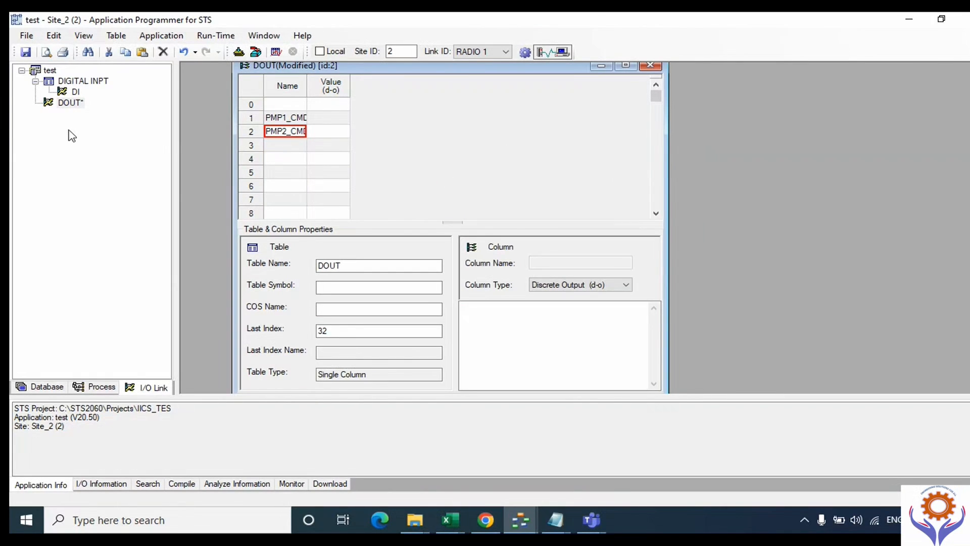
{"action": "left_click", "coordinate": [65, 94]}
{"action": "double_click", "coordinate": [65, 94]}
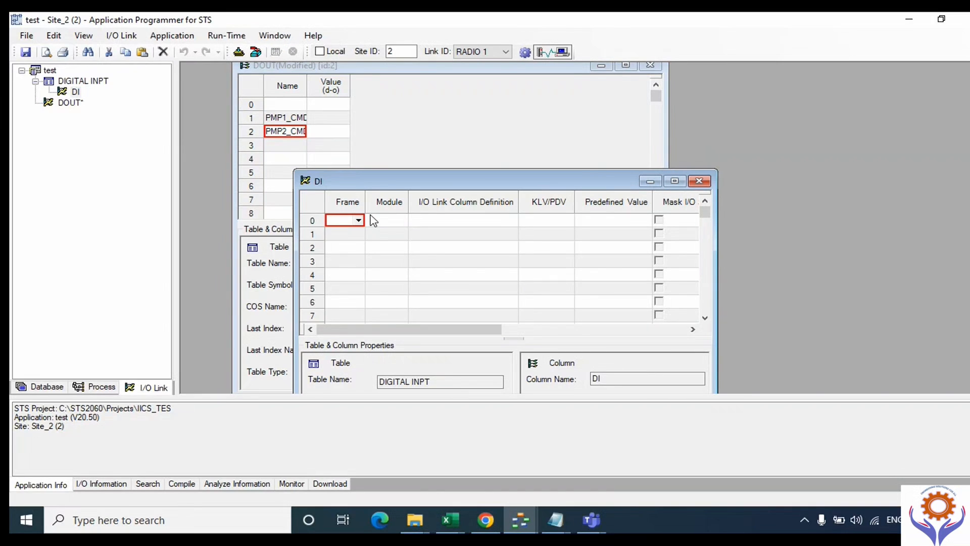
{"action": "left_click", "coordinate": [675, 181]}
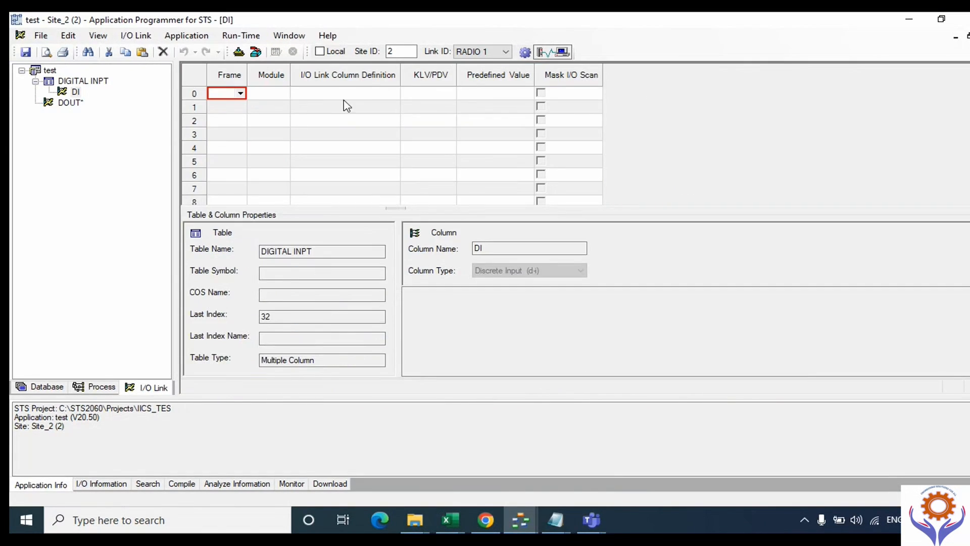
Review the DIGITAL INPT and DOUT tables in the database to compare their columns and row names.
{"action": "left_click", "coordinate": [46, 387]}
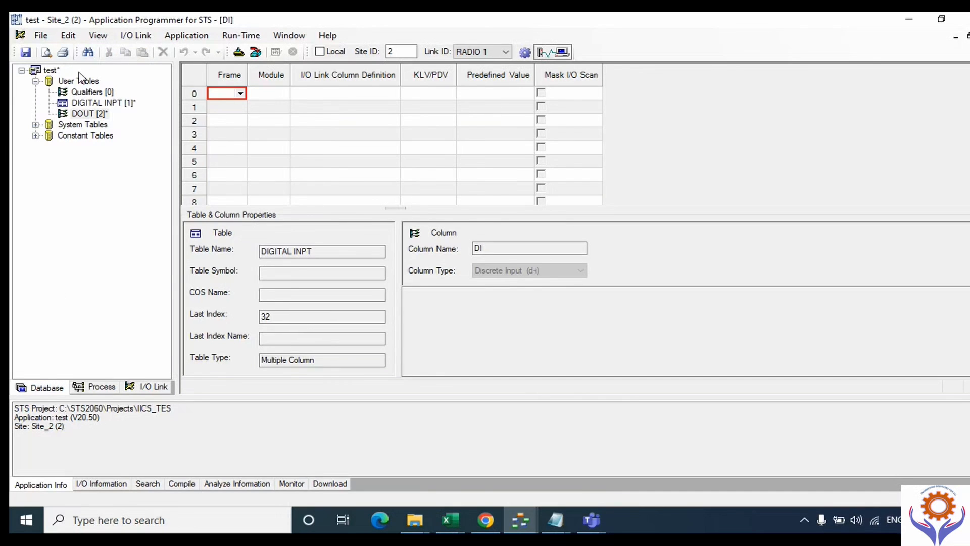
{"action": "double_click", "coordinate": [101, 103]}
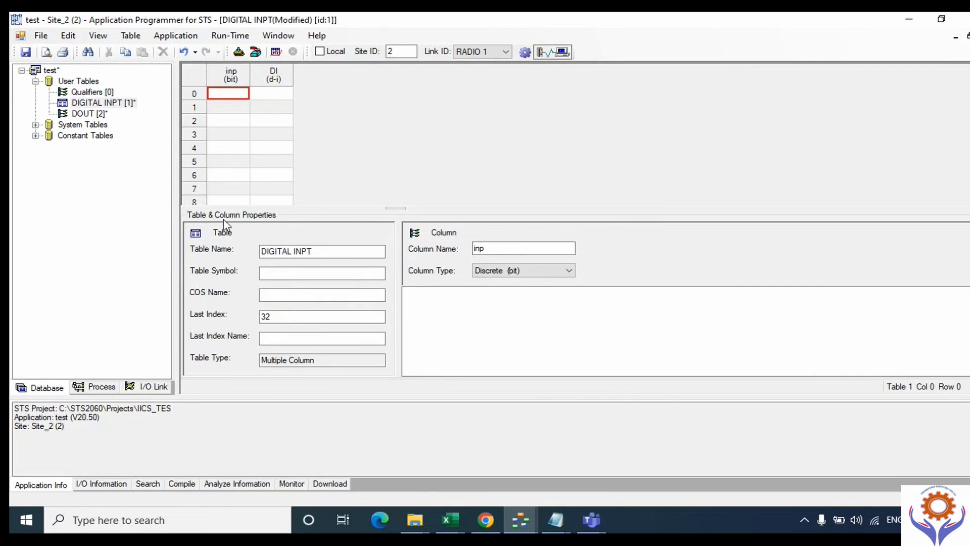
{"action": "left_click", "coordinate": [278, 97]}
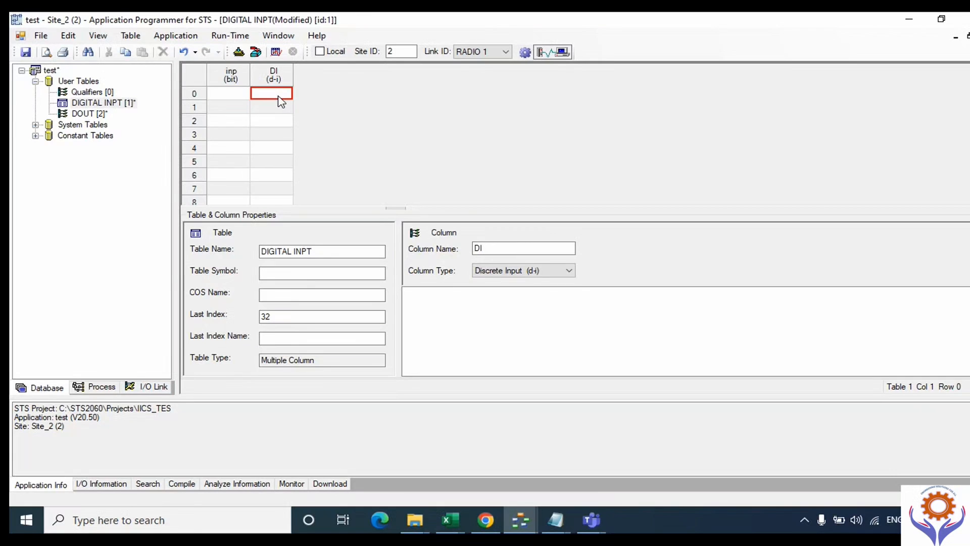
{"action": "left_click", "coordinate": [90, 115]}
{"action": "double_click", "coordinate": [96, 114]}
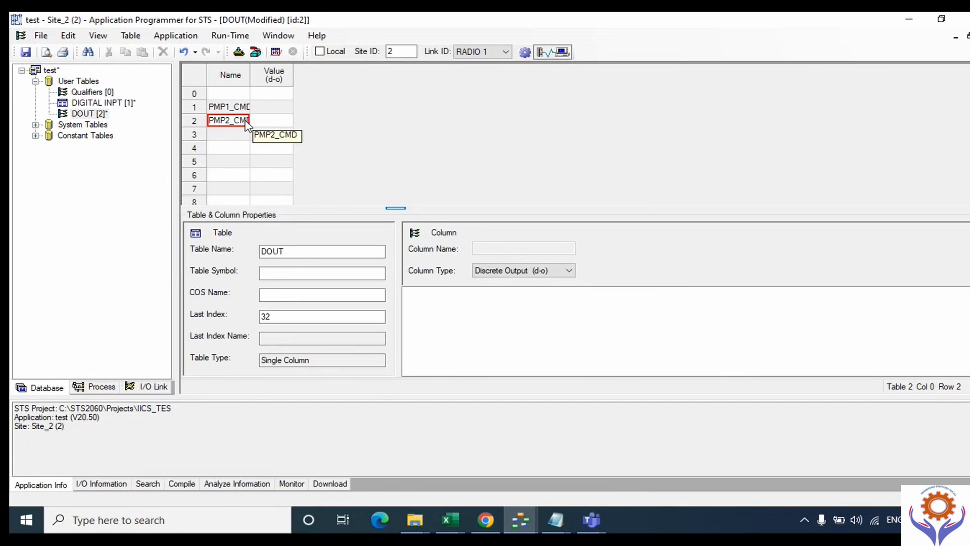
{"action": "double_click", "coordinate": [104, 103]}
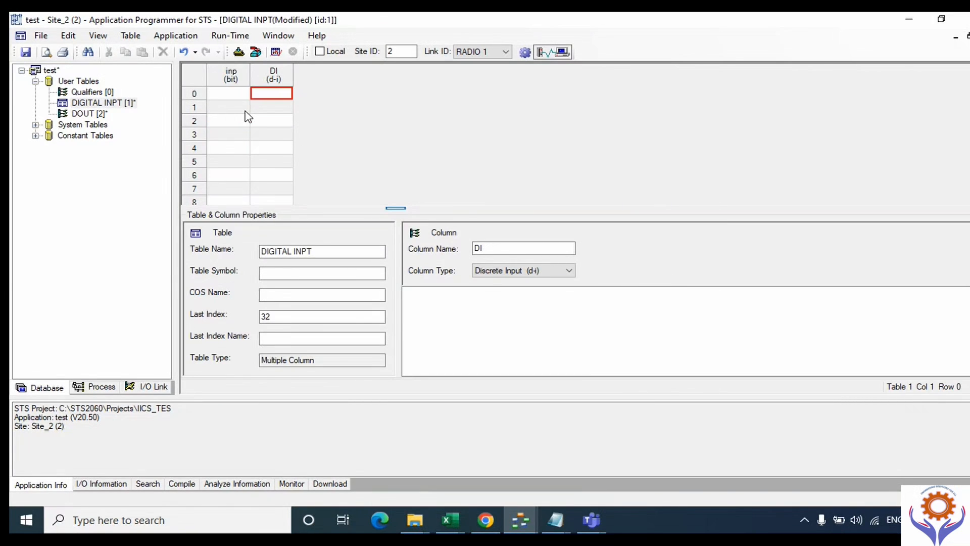
Open the DI column's I/O link table and link row 0 to frame 0, module 1, IN_1.
{"action": "left_click", "coordinate": [154, 387]}
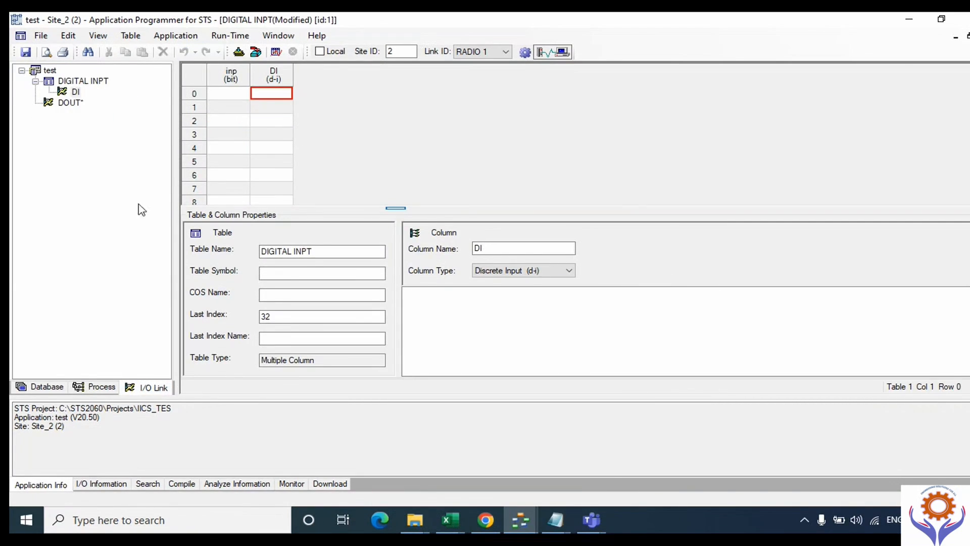
{"action": "double_click", "coordinate": [76, 91]}
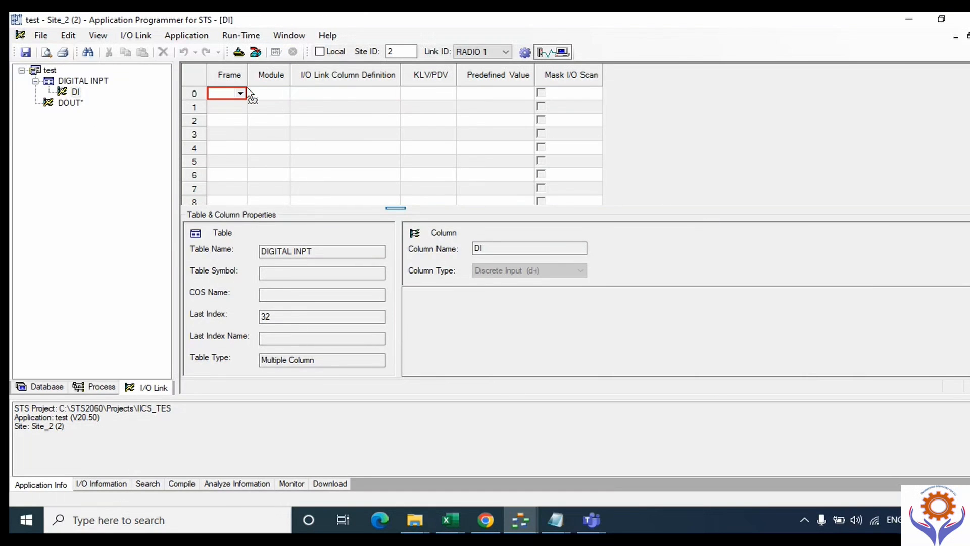
{"action": "left_click", "coordinate": [241, 94]}
{"action": "left_click", "coordinate": [223, 114]}
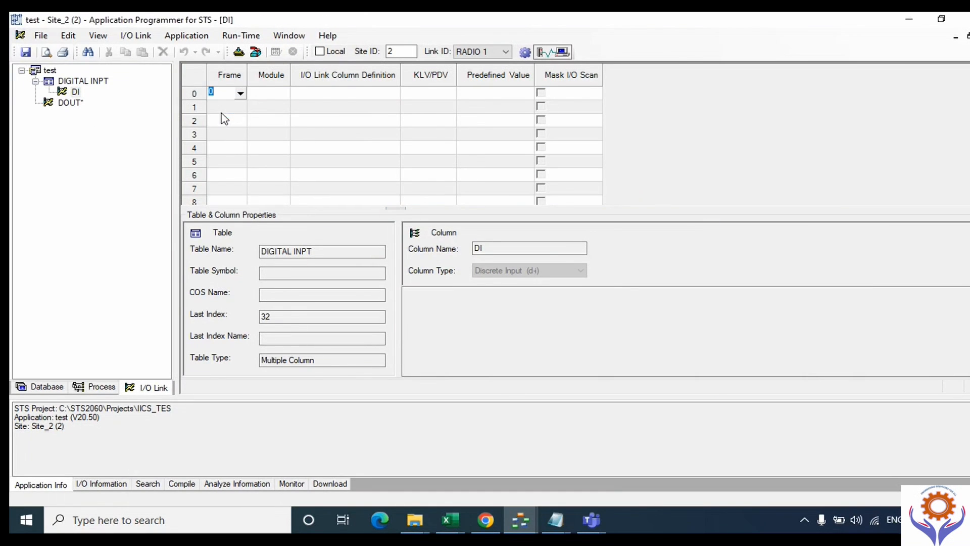
{"action": "left_click", "coordinate": [284, 93]}
{"action": "left_click", "coordinate": [265, 113]}
{"action": "left_click", "coordinate": [404, 95]}
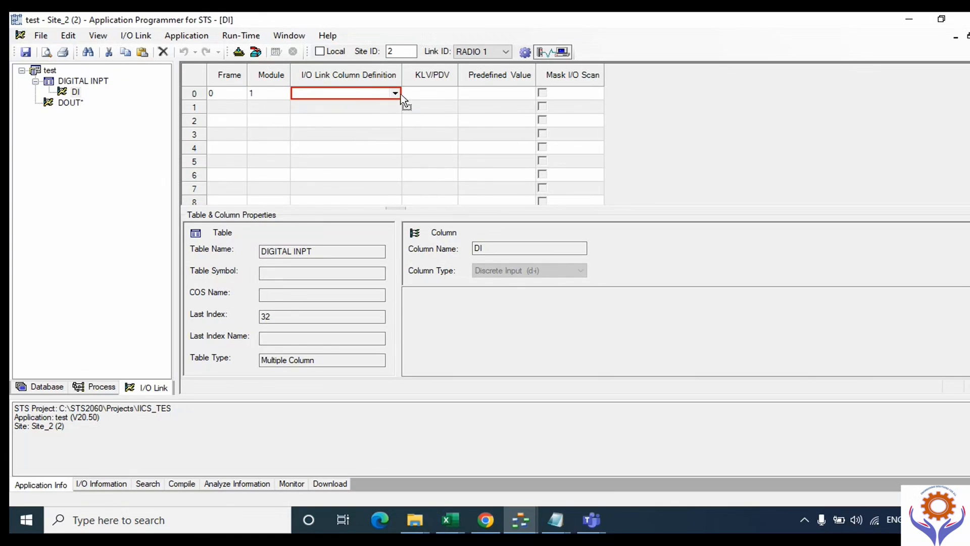
{"action": "left_click", "coordinate": [396, 96]}
{"action": "left_click", "coordinate": [395, 94]}
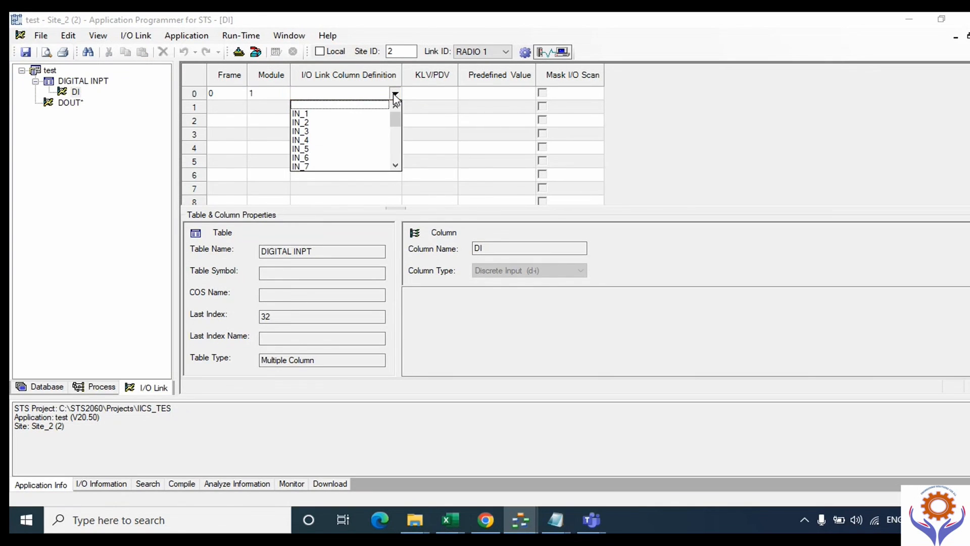
{"action": "left_click", "coordinate": [313, 114]}
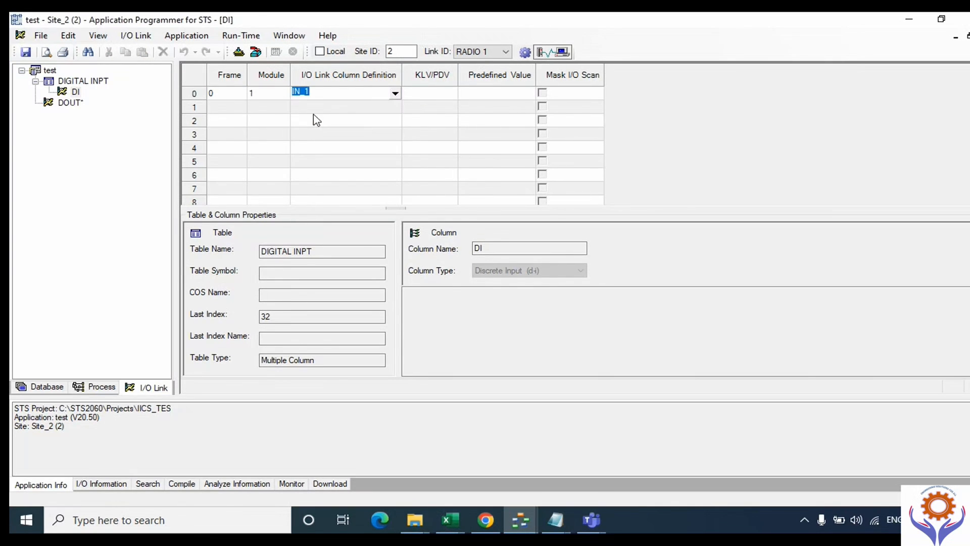
{"action": "left_click", "coordinate": [410, 108]}
Link row 1 of the DI column to frame 0, module 1, IN_2.
{"action": "left_click", "coordinate": [241, 108]}
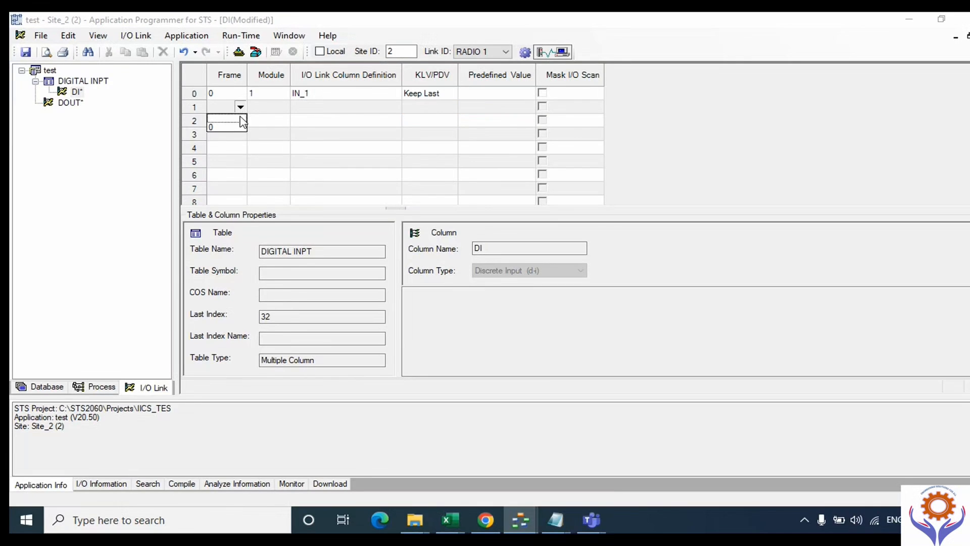
{"action": "left_click", "coordinate": [227, 127]}
{"action": "left_click", "coordinate": [284, 107]}
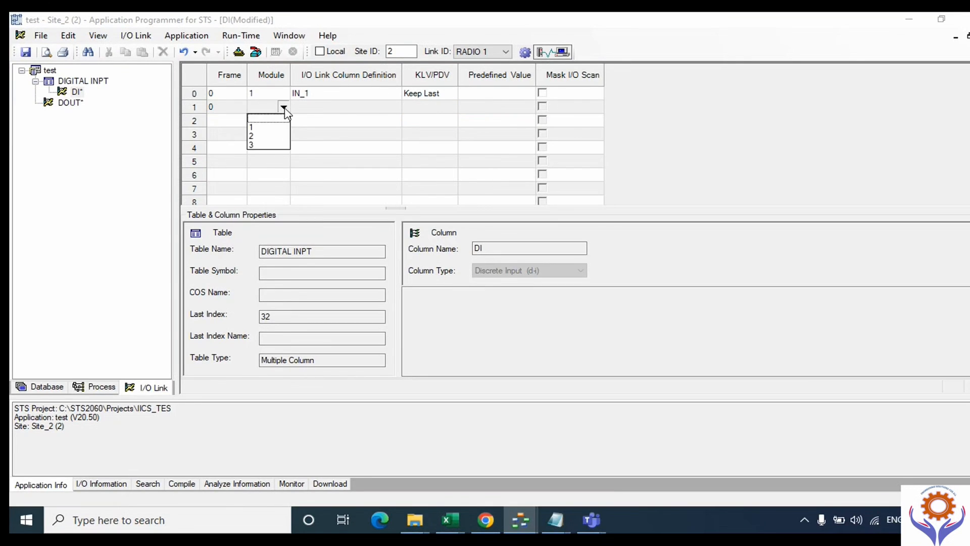
{"action": "left_click", "coordinate": [262, 128]}
{"action": "left_click", "coordinate": [373, 108]}
{"action": "left_click", "coordinate": [395, 107]}
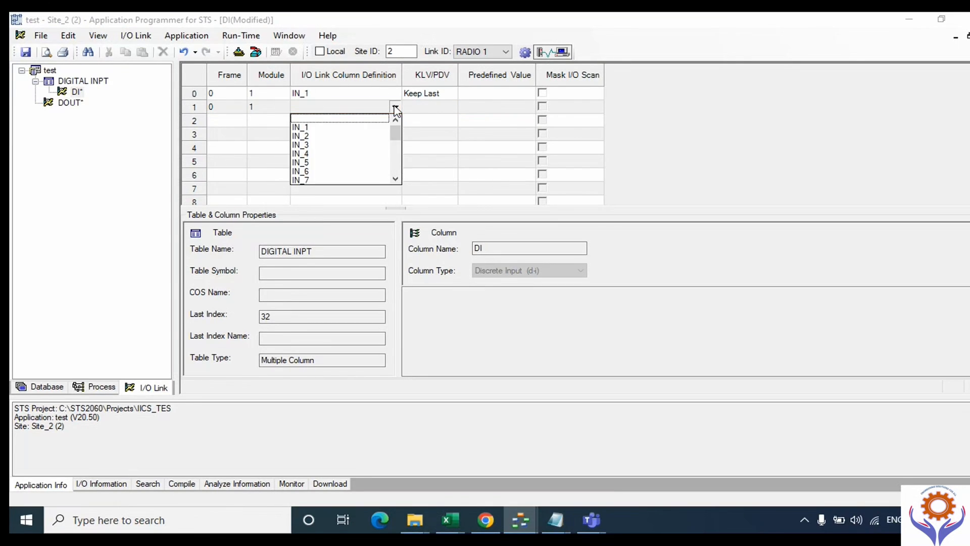
{"action": "left_click", "coordinate": [320, 136]}
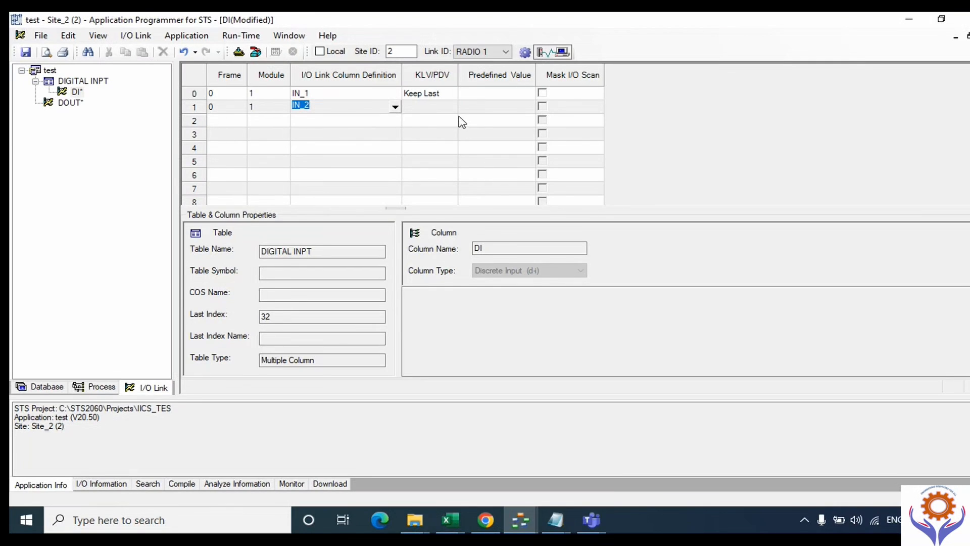
{"action": "key", "text": "Tab"}
Link row 2 of the DI column to frame 0, module 1, IN_3, with Keep Last as its KLV/PDV setting.
{"action": "left_click", "coordinate": [239, 122]}
{"action": "left_click", "coordinate": [241, 121]}
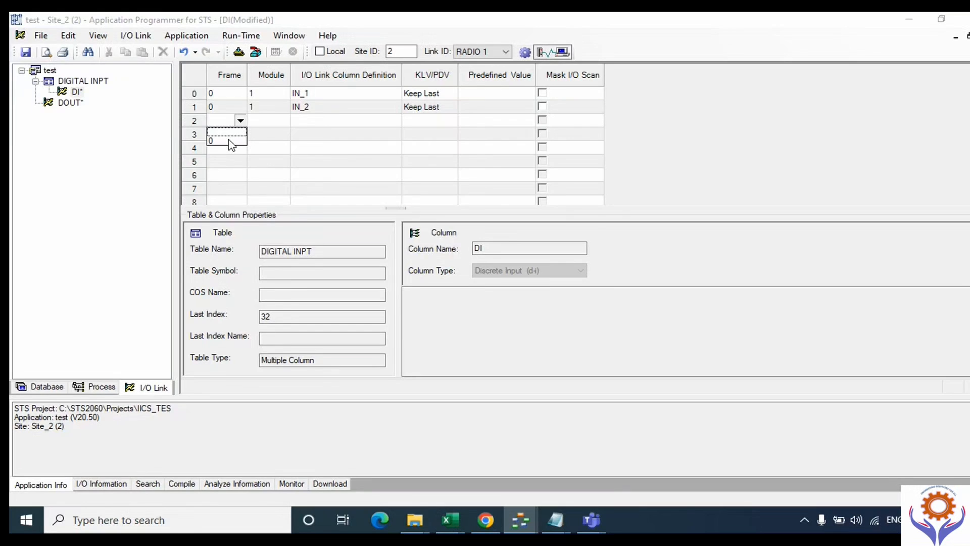
{"action": "left_click", "coordinate": [231, 142]}
{"action": "left_click", "coordinate": [271, 123]}
{"action": "left_click", "coordinate": [284, 121]}
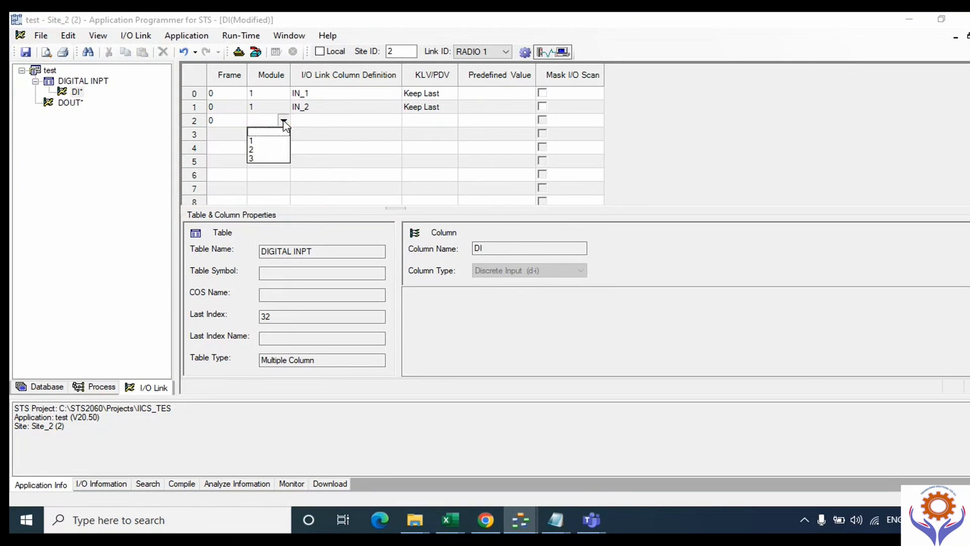
{"action": "left_click", "coordinate": [256, 142]}
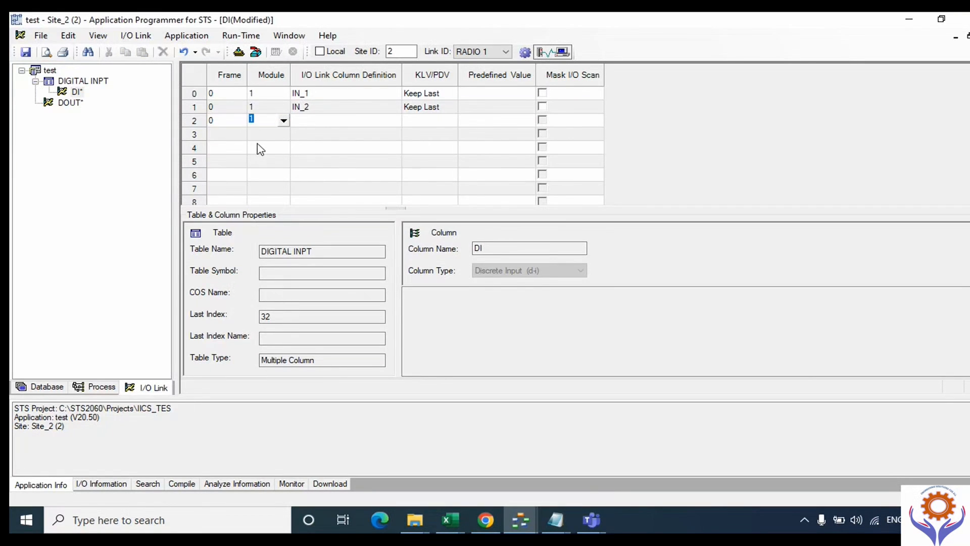
{"action": "left_click", "coordinate": [318, 121]}
{"action": "left_click", "coordinate": [394, 120]}
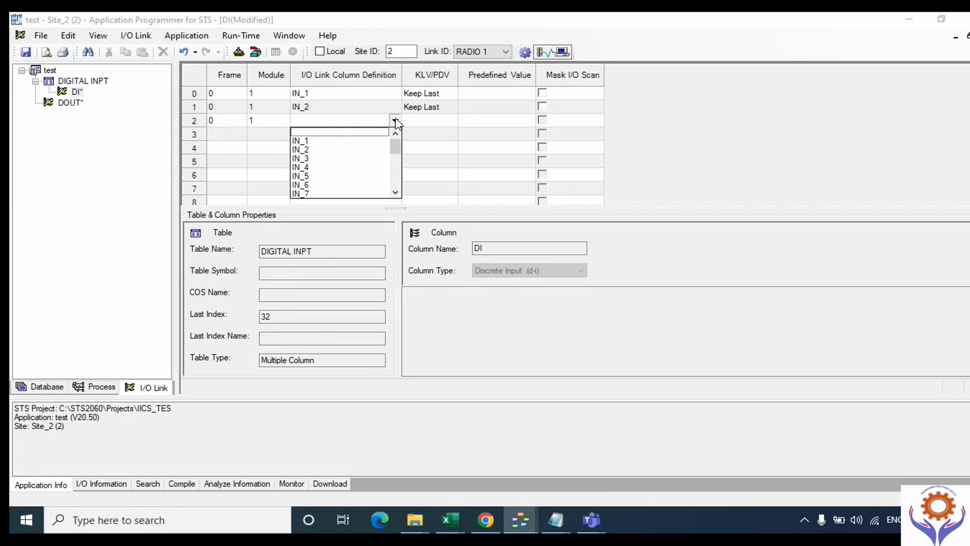
{"action": "left_click", "coordinate": [305, 160]}
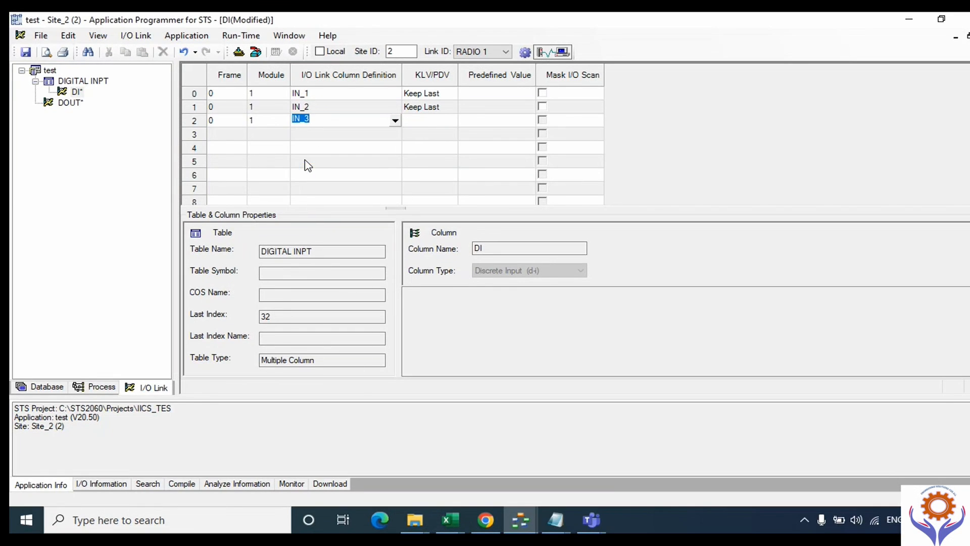
{"action": "left_click", "coordinate": [424, 120]}
{"action": "left_click", "coordinate": [451, 122]}
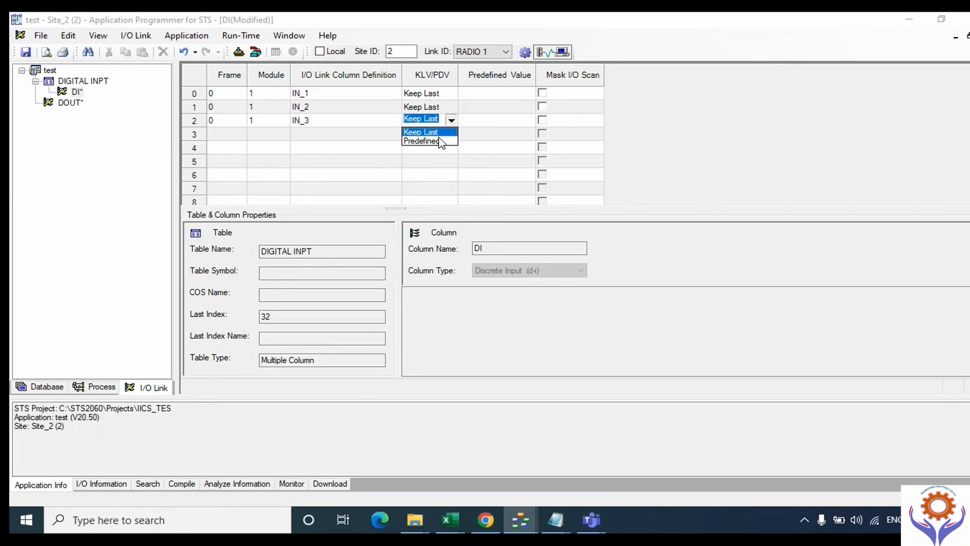
{"action": "left_click", "coordinate": [428, 135]}
Display the I/O information to examine which module types are installed in frame 0.
{"action": "left_click", "coordinate": [230, 135]}
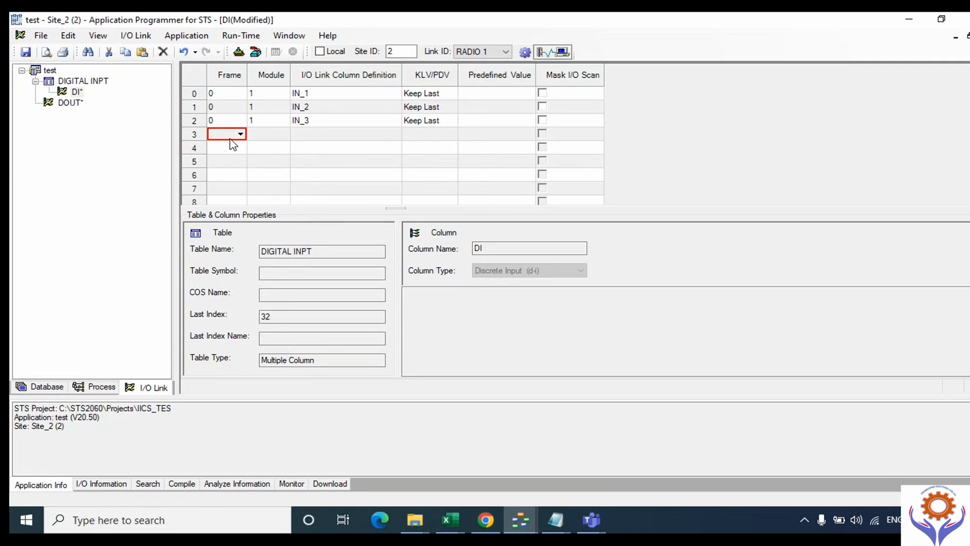
{"action": "left_click", "coordinate": [263, 148]}
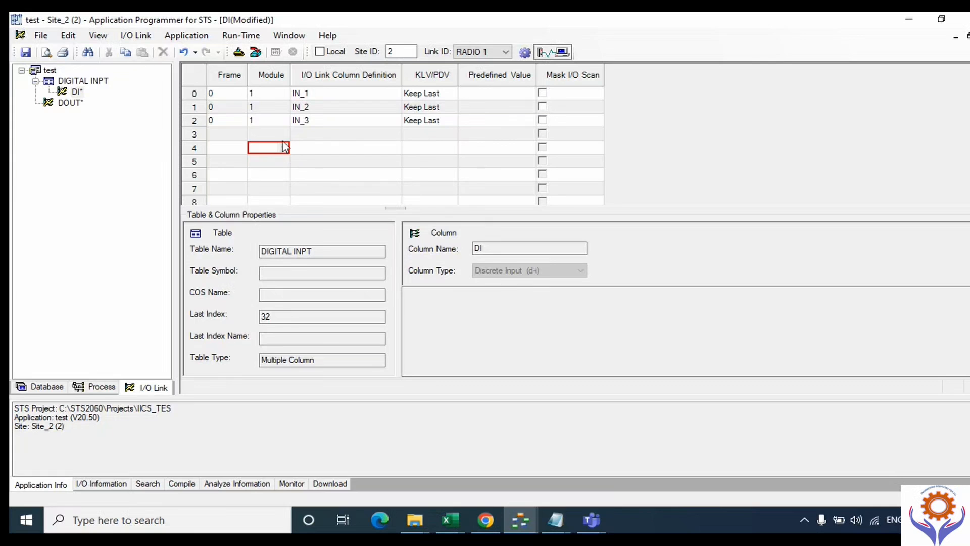
{"action": "left_click", "coordinate": [279, 134]}
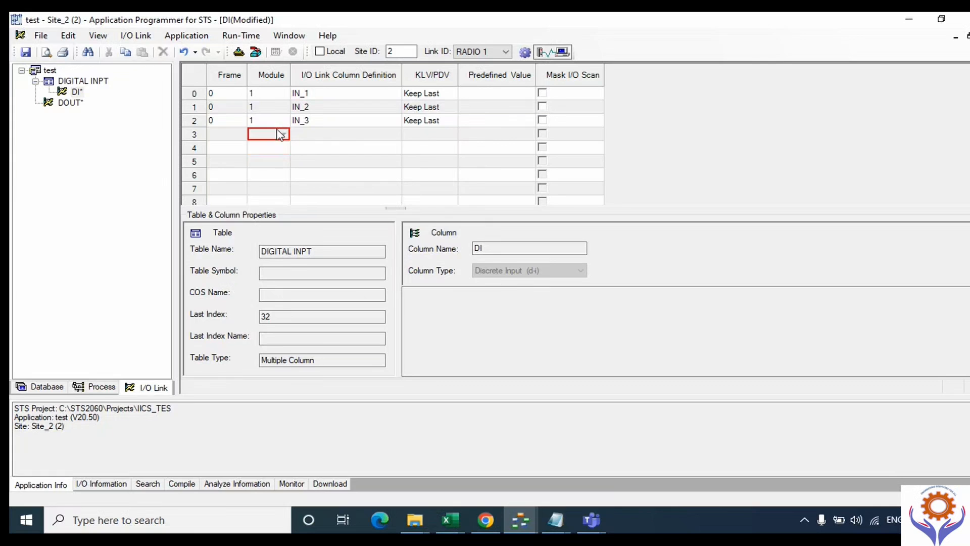
{"action": "left_click", "coordinate": [107, 484]}
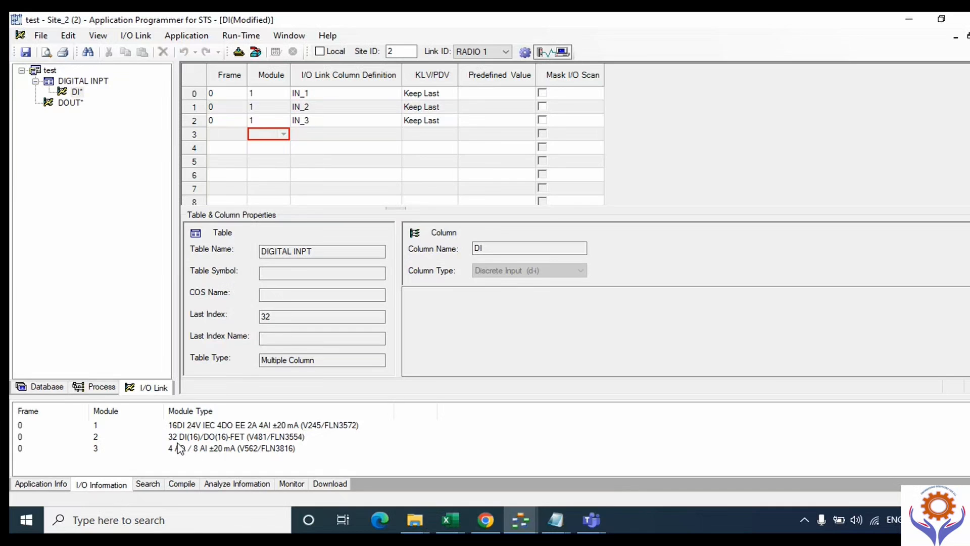
{"action": "left_click", "coordinate": [233, 138]}
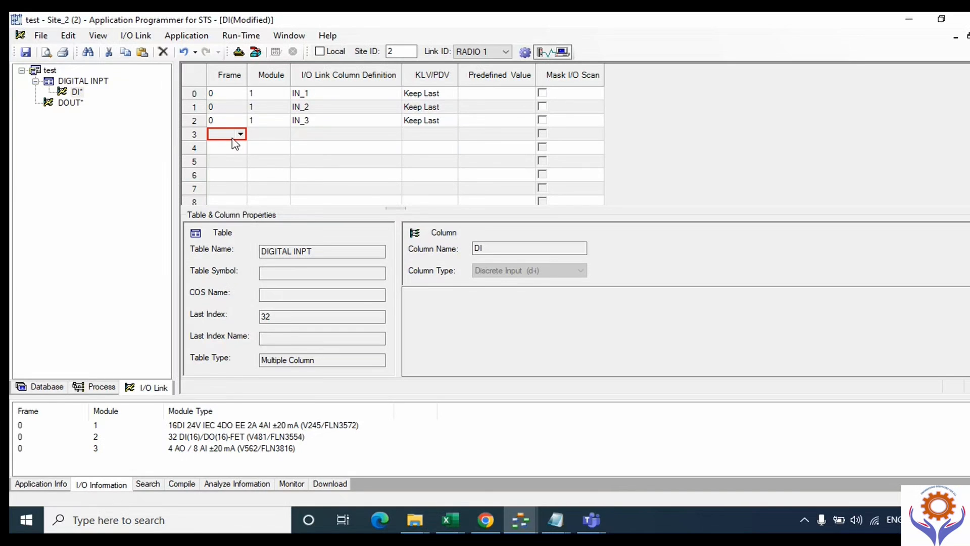
{"action": "left_click", "coordinate": [144, 485]}
{"action": "left_click", "coordinate": [118, 485]}
Set row 3 of the DI I/O link table to frame 0 and check its available modules, leaving the module blank.
{"action": "left_click", "coordinate": [241, 134]}
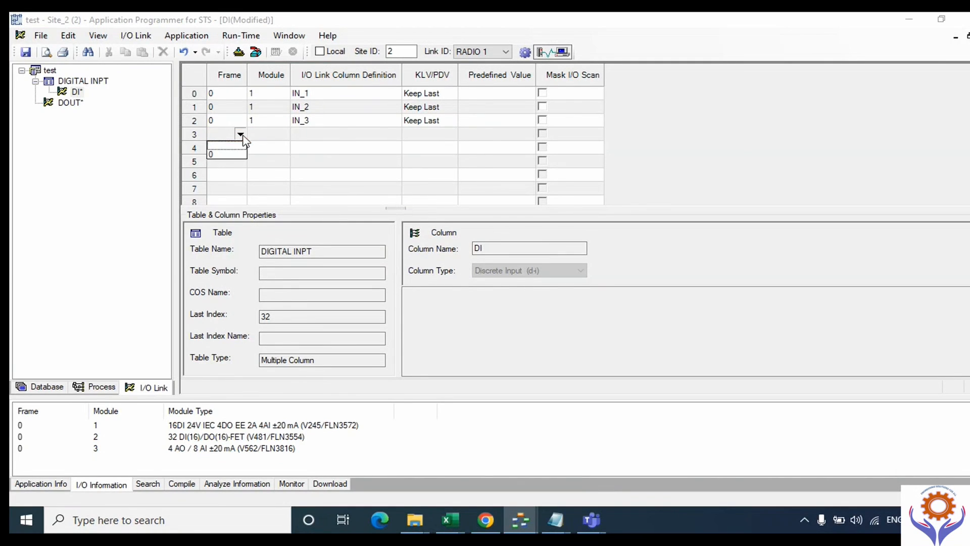
{"action": "left_click", "coordinate": [229, 154]}
{"action": "left_click", "coordinate": [284, 134]}
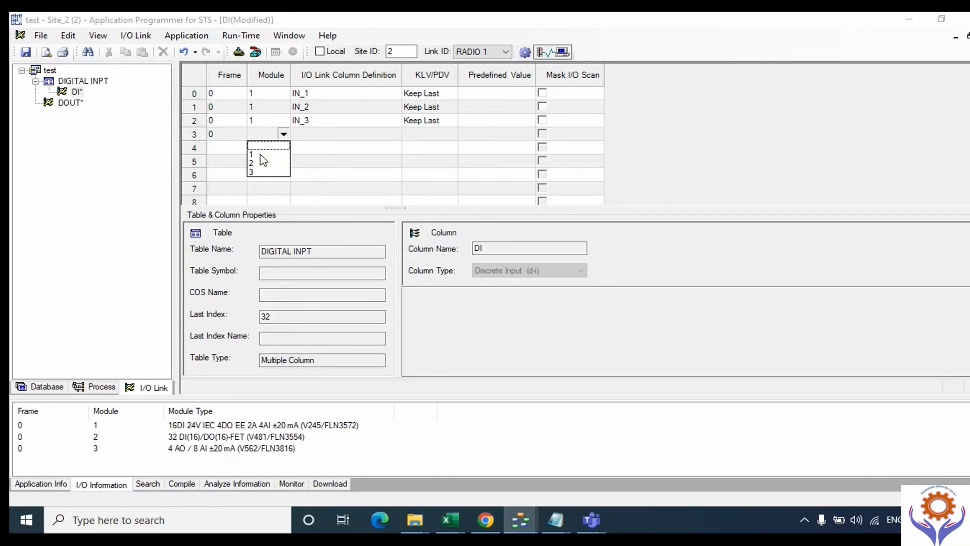
{"action": "left_click", "coordinate": [359, 180]}
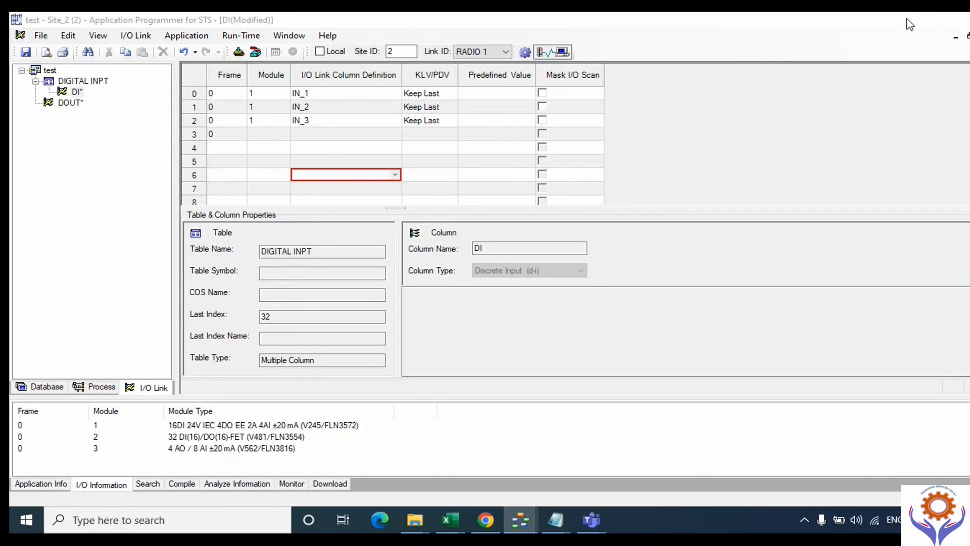
Switch to the DAMMAM application, check its module type, and open the I/O link table of the Digital Inputs DI column.
{"action": "left_click", "coordinate": [910, 20]}
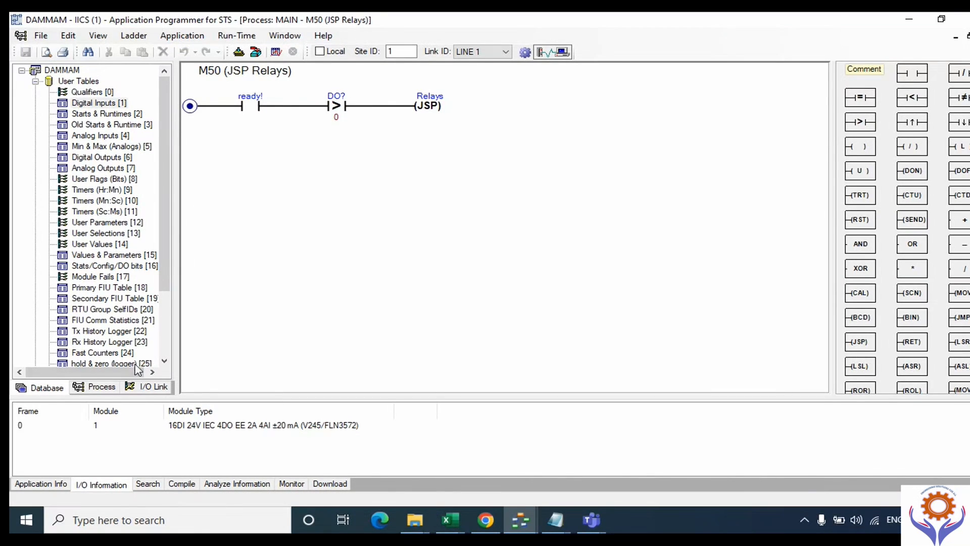
{"action": "left_click", "coordinate": [177, 429]}
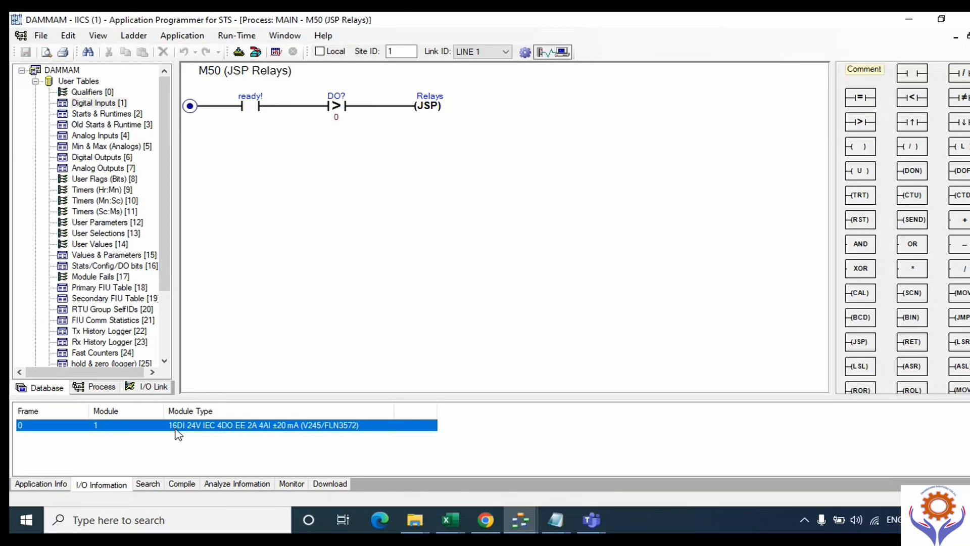
{"action": "left_click", "coordinate": [148, 388]}
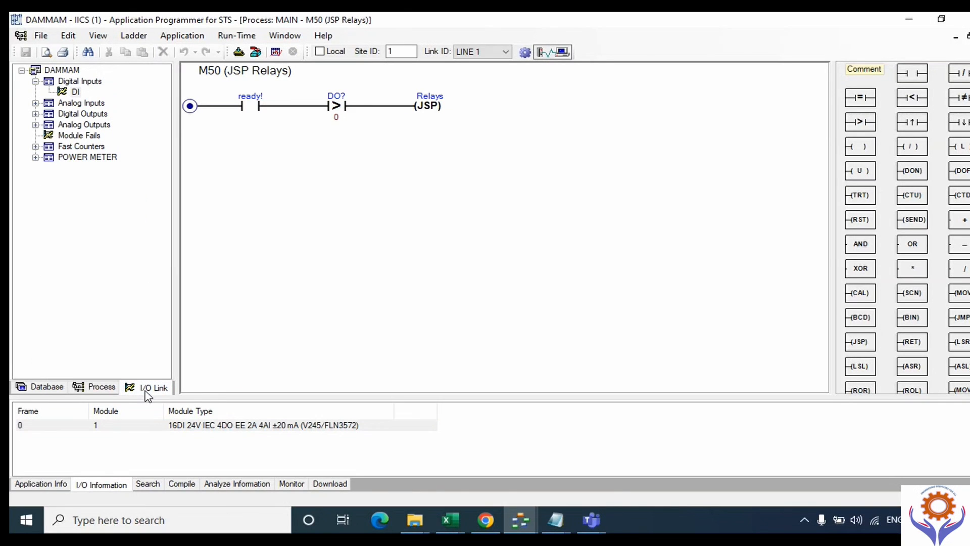
{"action": "double_click", "coordinate": [77, 91]}
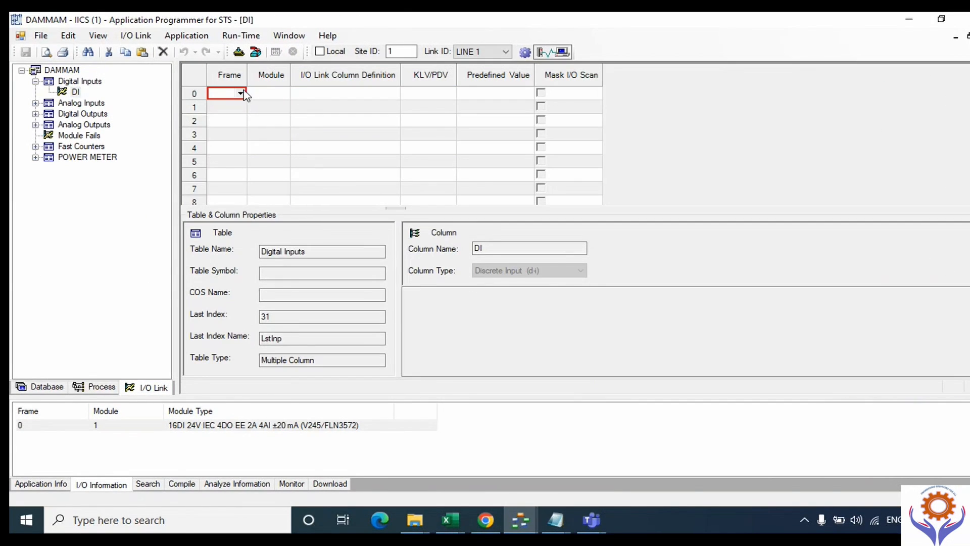
Link row 0 of the Digital Inputs DI column to frame 0, module 1, IN_1, with Keep Last as its KLV/PDV setting.
{"action": "left_click", "coordinate": [241, 93]}
{"action": "left_click", "coordinate": [223, 114]}
{"action": "left_click", "coordinate": [278, 96]}
{"action": "left_click", "coordinate": [284, 94]}
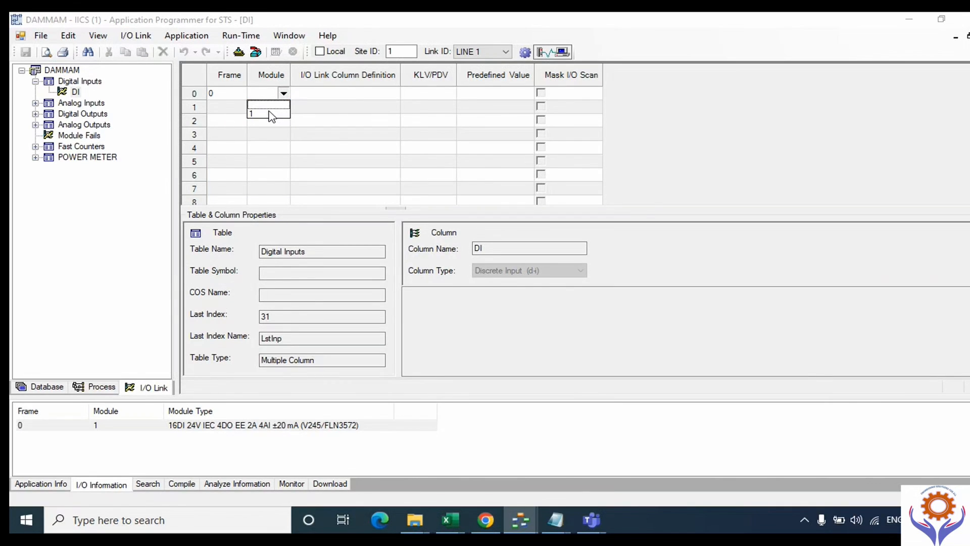
{"action": "left_click", "coordinate": [271, 114]}
{"action": "left_click", "coordinate": [340, 96]}
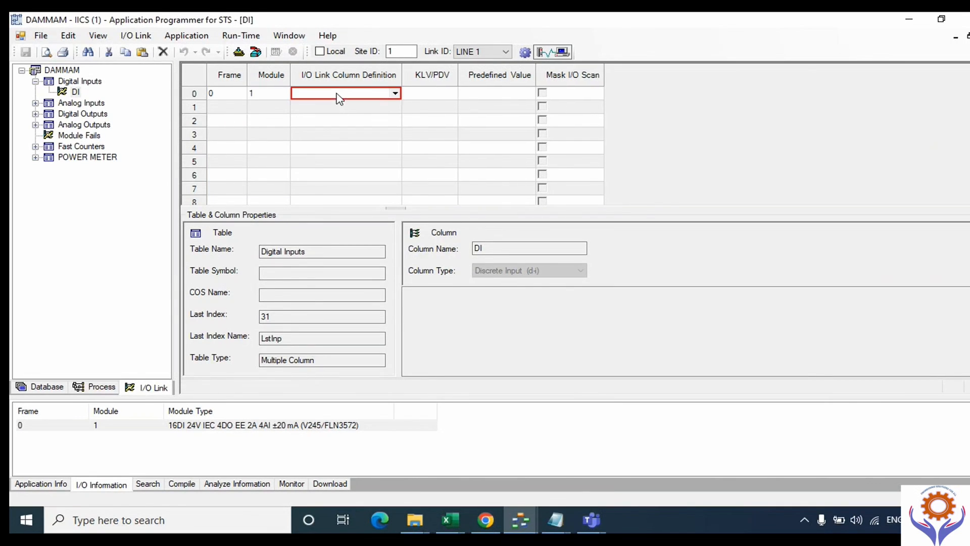
{"action": "left_click", "coordinate": [395, 93]}
{"action": "left_click", "coordinate": [308, 111]}
{"action": "left_click", "coordinate": [452, 96]}
{"action": "left_click", "coordinate": [451, 94]}
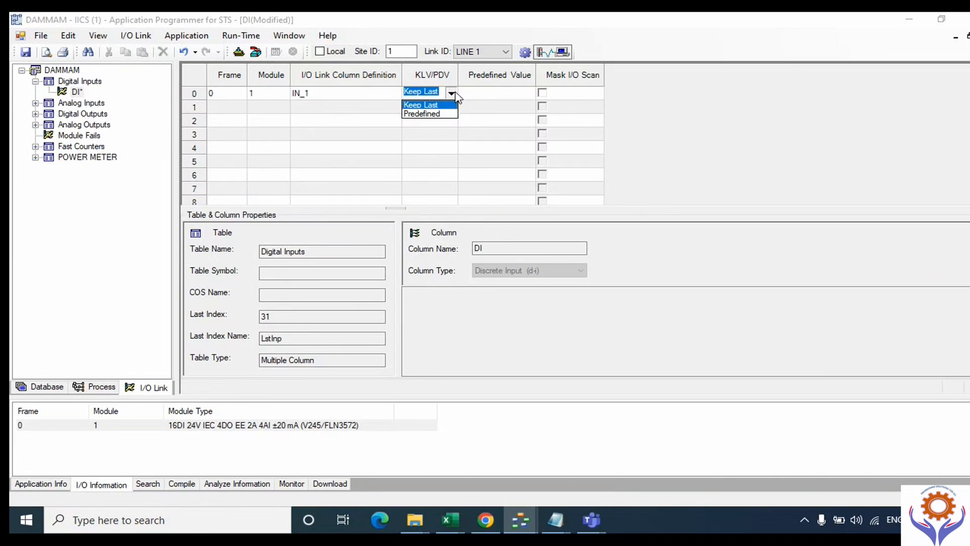
{"action": "left_click", "coordinate": [410, 109]}
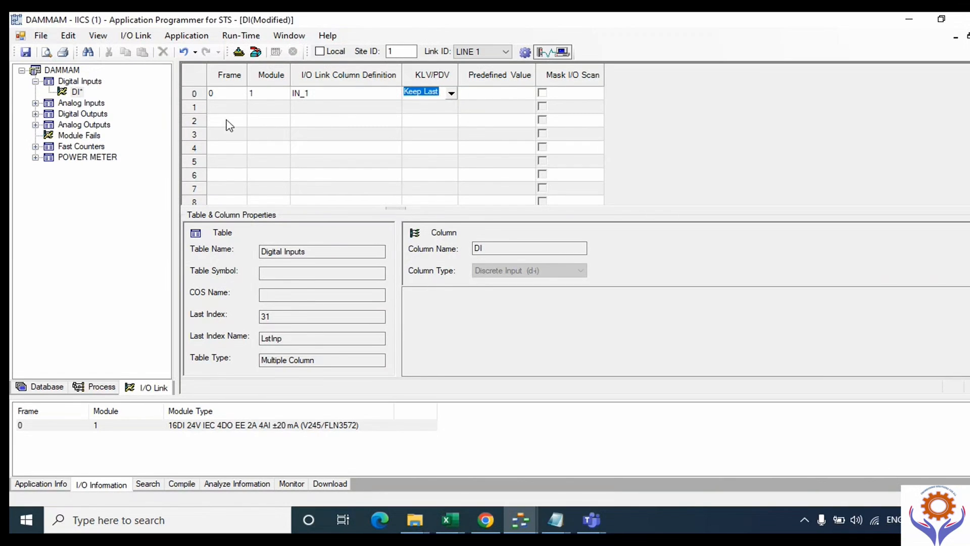
Try to distribute the I/O link for the DAMMAM application.
{"action": "left_click", "coordinate": [226, 110]}
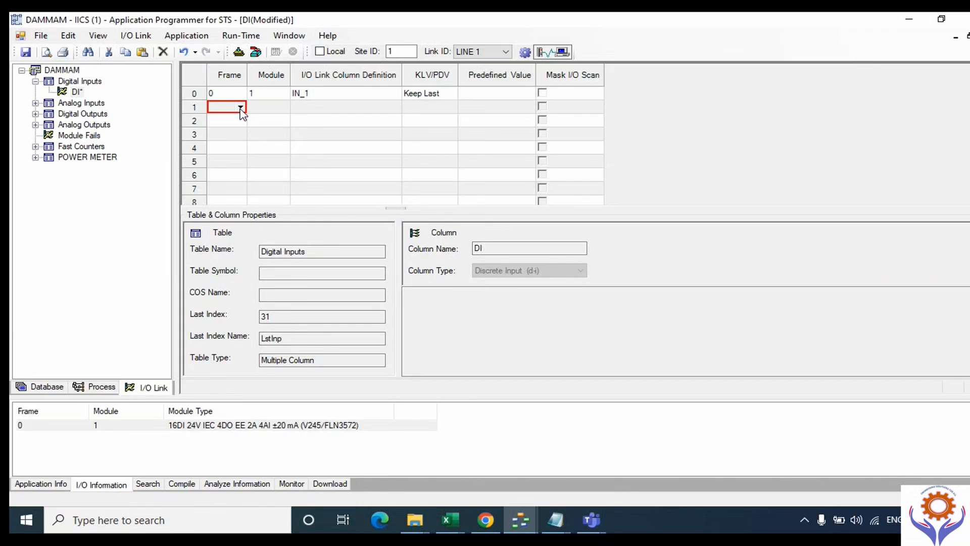
{"action": "left_click", "coordinate": [135, 35]}
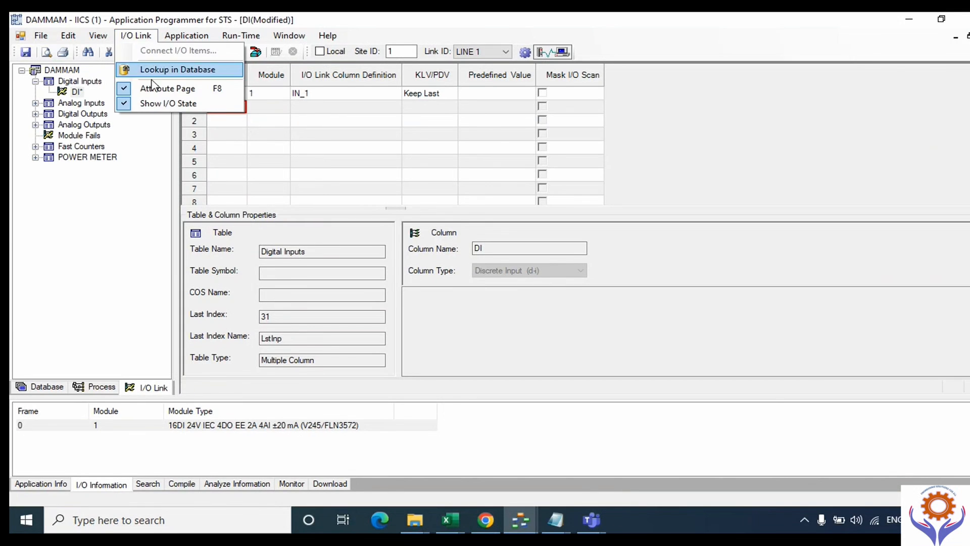
{"action": "mouse_move", "coordinate": [173, 38]}
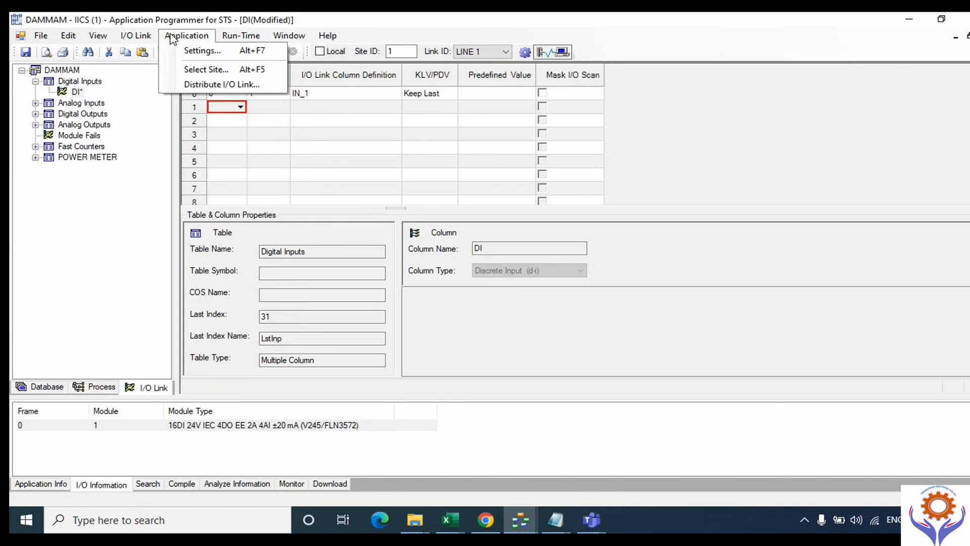
{"action": "left_click", "coordinate": [204, 84]}
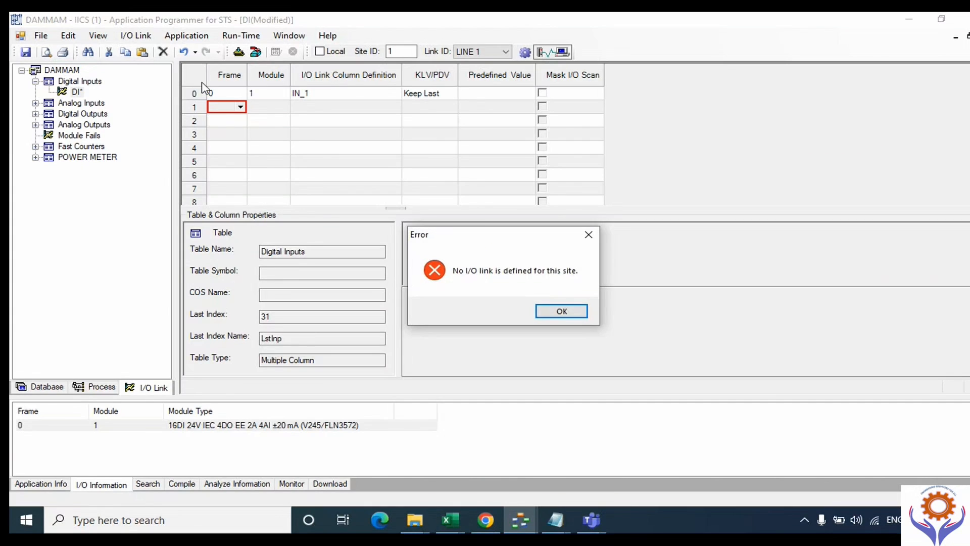
{"action": "left_click", "coordinate": [561, 310]}
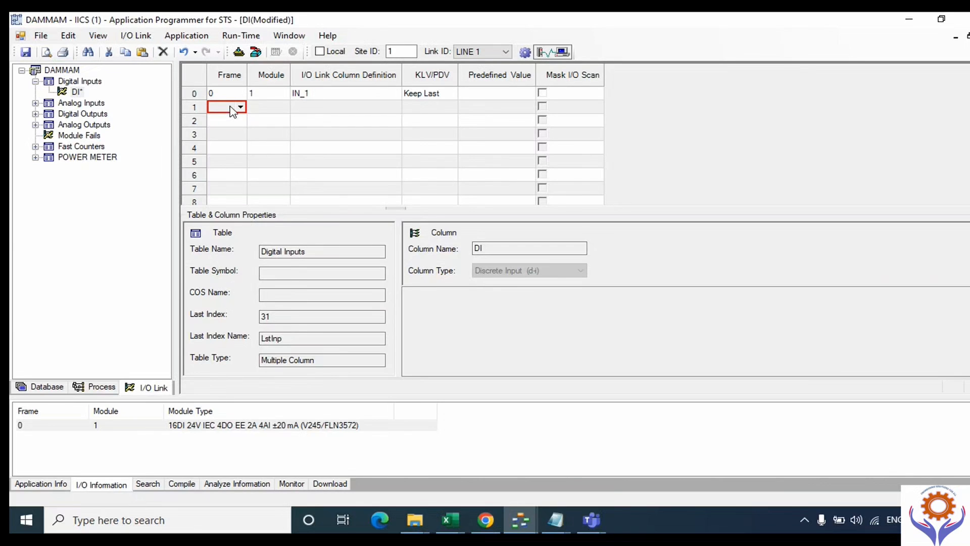
Link row 1 of the DI column to frame 0, module 1, IN_2.
{"action": "type", "text": "0"}
{"action": "key", "text": "Tab"}
{"action": "type", "text": "1"}
{"action": "key", "text": "Tab"}
{"action": "type", "text": "IN_2"}
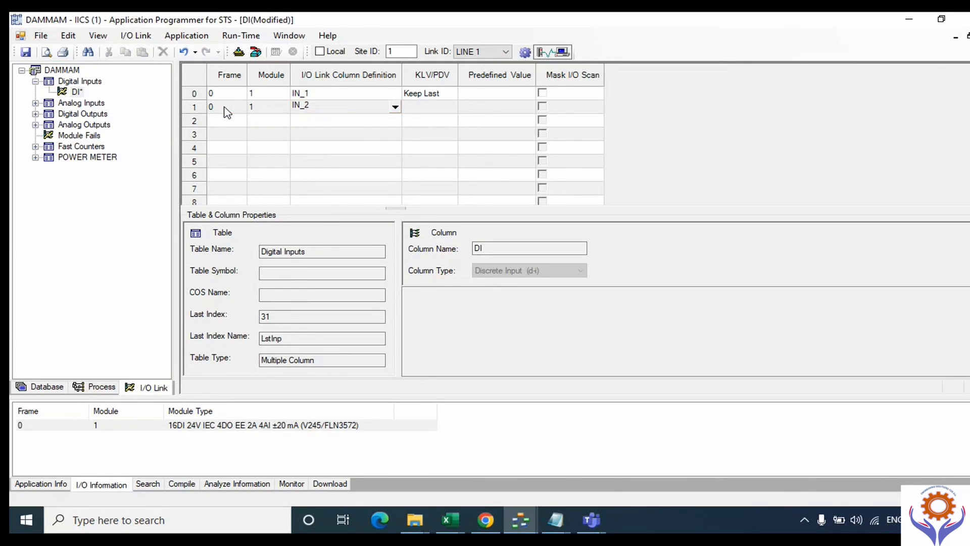
{"action": "key", "text": "Tab"}
Link row 2 of the DI column to frame 0, module 1, IN_3.
{"action": "key", "text": "Down"}
{"action": "key", "text": "Left"}
{"action": "key", "text": "Left"}
{"action": "key", "text": "Left"}
{"action": "type", "text": "0"}
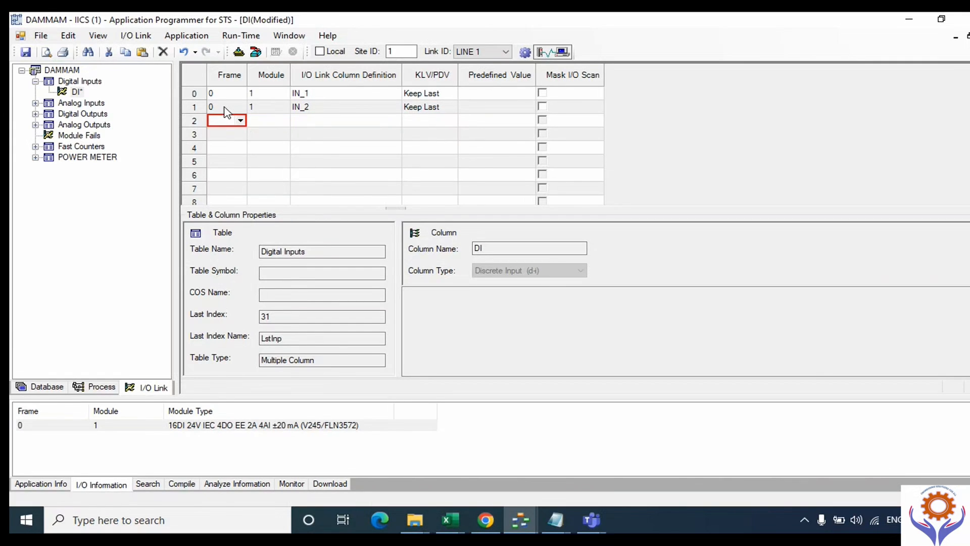
{"action": "key", "text": "Tab"}
{"action": "type", "text": "1"}
{"action": "key", "text": "Tab"}
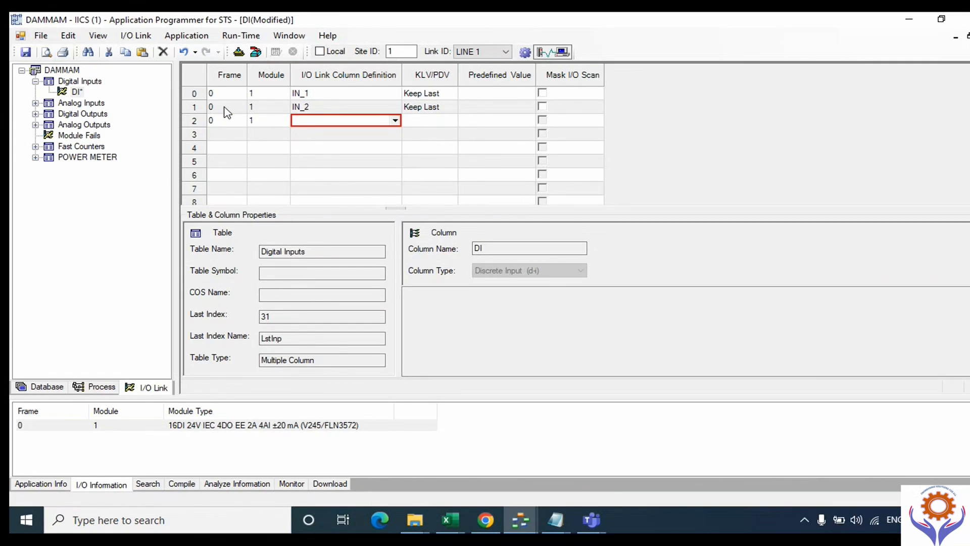
{"action": "type", "text": "IN_13"}
{"action": "key", "text": "Tab"}
Link row 3 of the DI column to frame 0, module 1, IN_4.
{"action": "key", "text": "Down"}
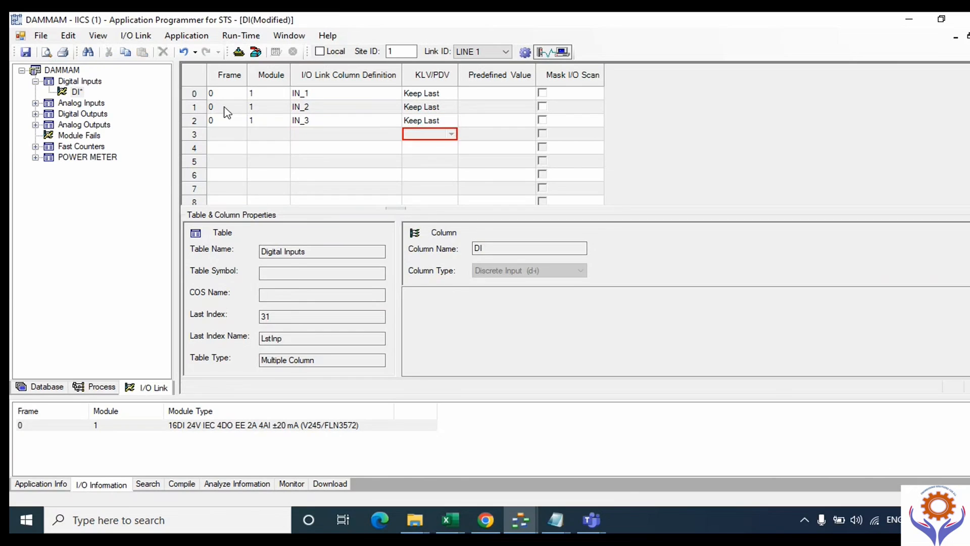
{"action": "key", "text": "Left"}
{"action": "key", "text": "Left"}
{"action": "key", "text": "Left"}
{"action": "type", "text": "0"}
{"action": "key", "text": "Tab"}
{"action": "type", "text": "1"}
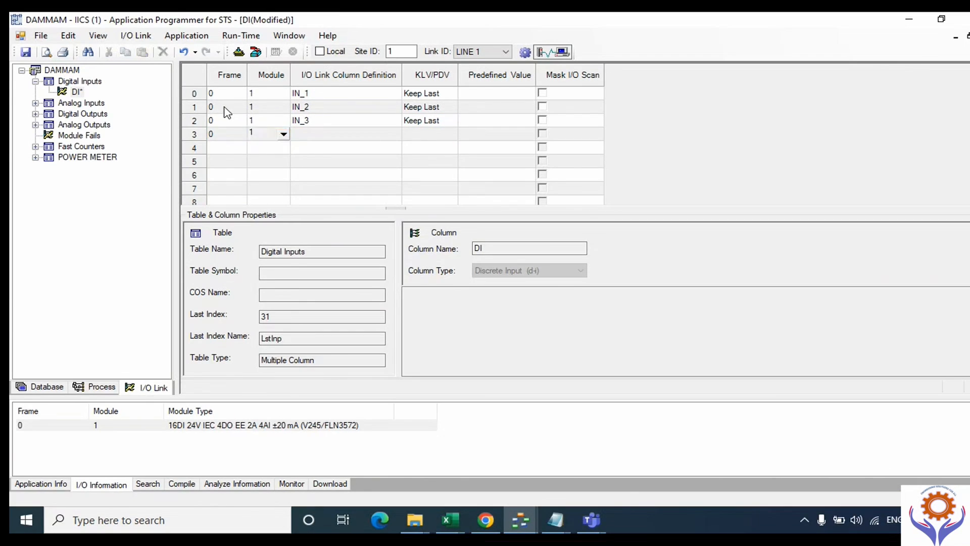
{"action": "key", "text": "Tab"}
{"action": "type", "text": "IN_2"}
{"action": "key", "text": "Tab"}
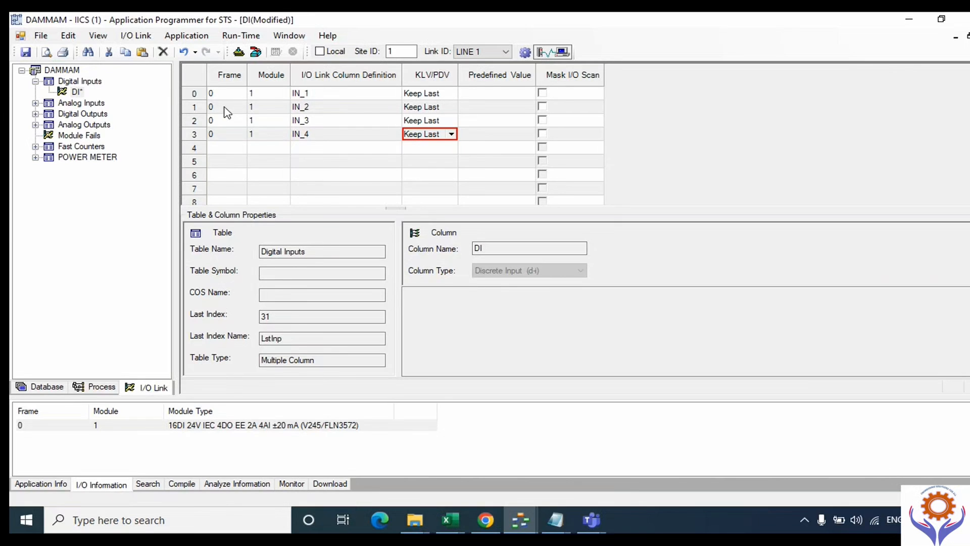
Link row 0 of the Analog Inputs AI% column to frame 0, module 1, AN_IN_1.
{"action": "left_click", "coordinate": [35, 103]}
{"action": "left_click", "coordinate": [79, 115]}
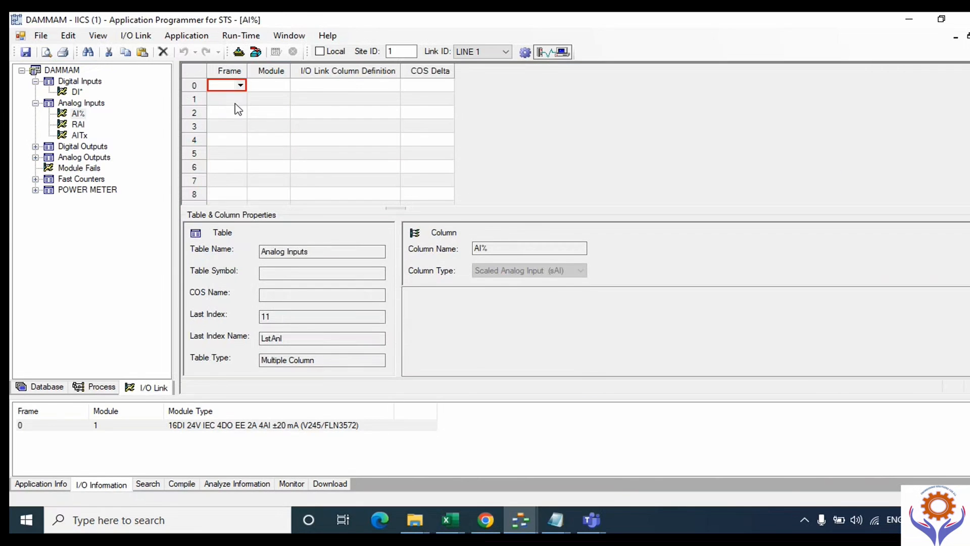
{"action": "left_click", "coordinate": [240, 85]}
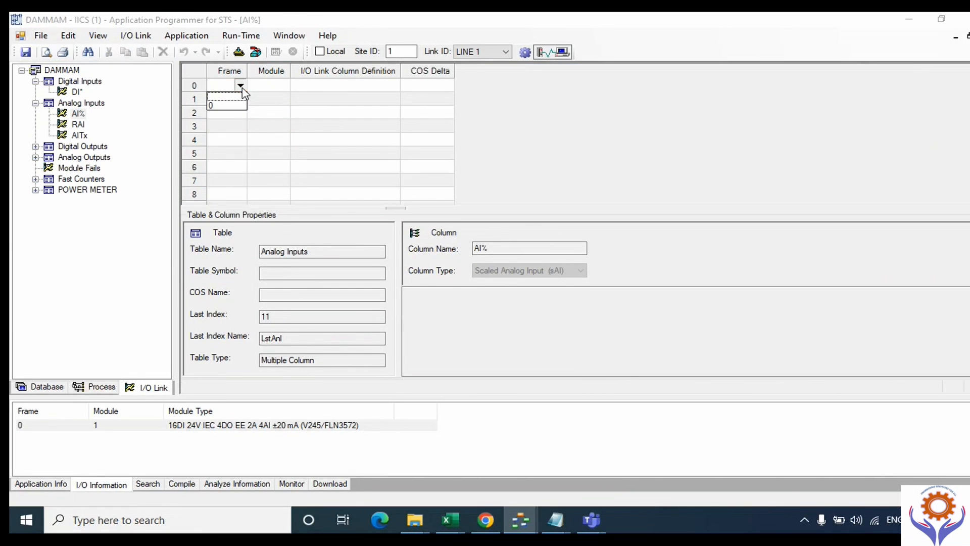
{"action": "left_click", "coordinate": [216, 106]}
{"action": "left_click", "coordinate": [284, 86]}
{"action": "left_click", "coordinate": [270, 107]}
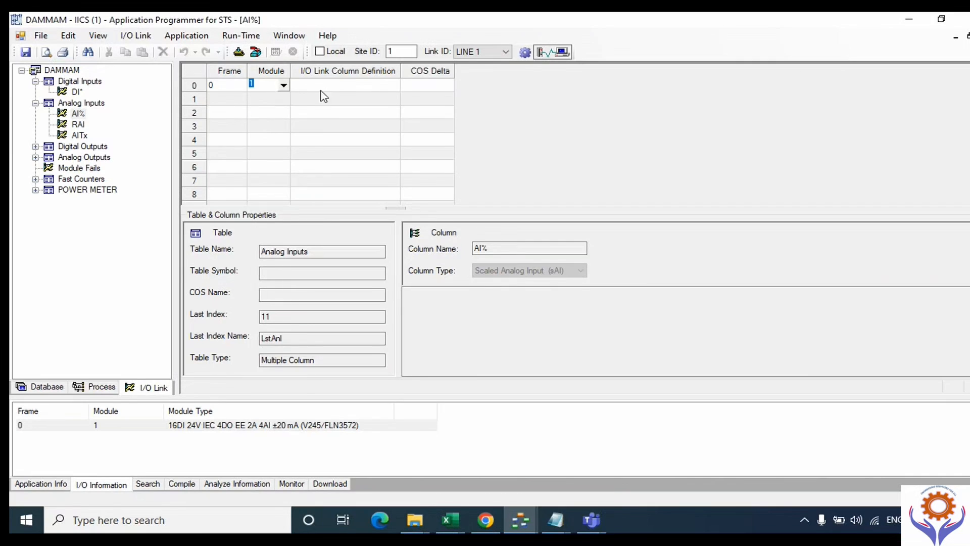
{"action": "left_click", "coordinate": [340, 89]}
{"action": "left_click", "coordinate": [395, 86]}
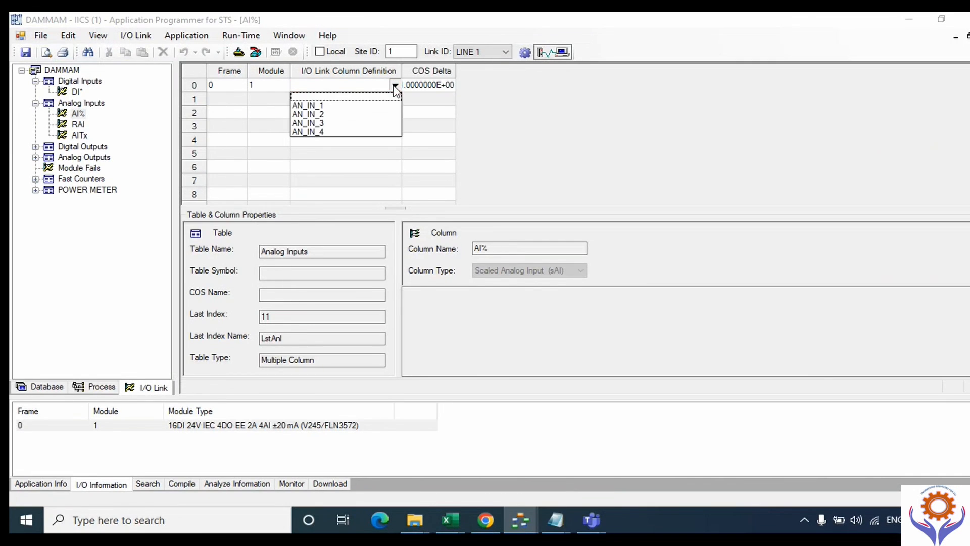
{"action": "left_click", "coordinate": [319, 105]}
Link row 0 of the Analog Inputs RAI column to frame 0, module 1, AN_IN_1.
{"action": "double_click", "coordinate": [78, 124]}
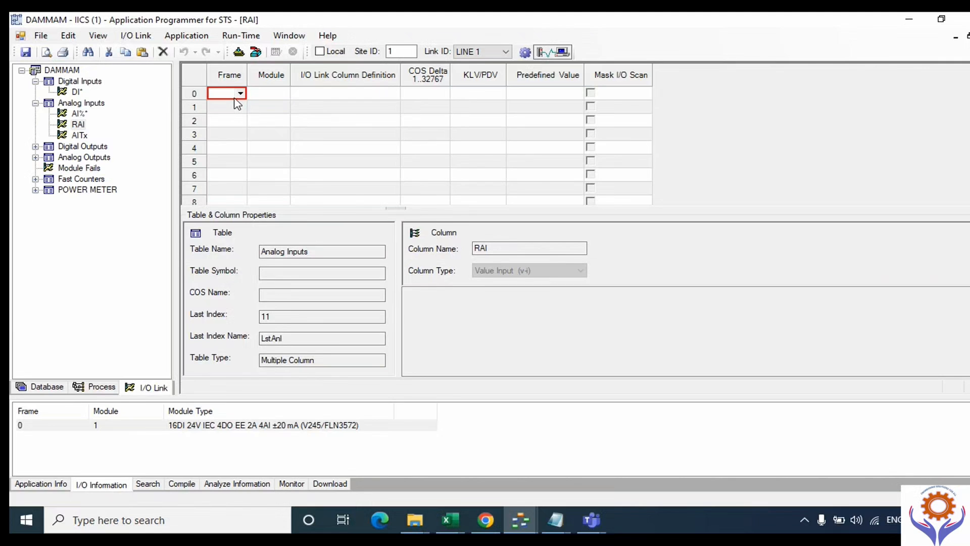
{"action": "left_click", "coordinate": [240, 94]}
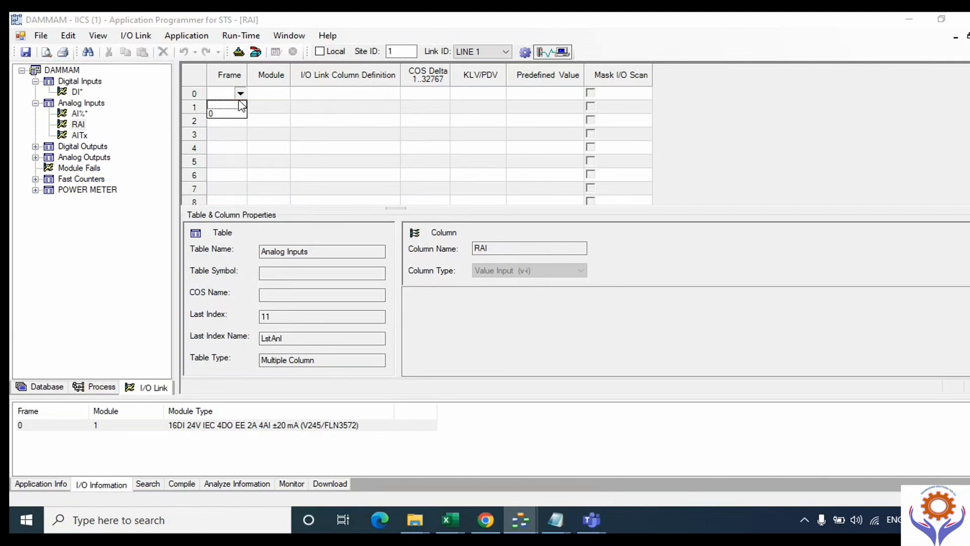
{"action": "left_click", "coordinate": [218, 114]}
{"action": "left_click", "coordinate": [278, 95]}
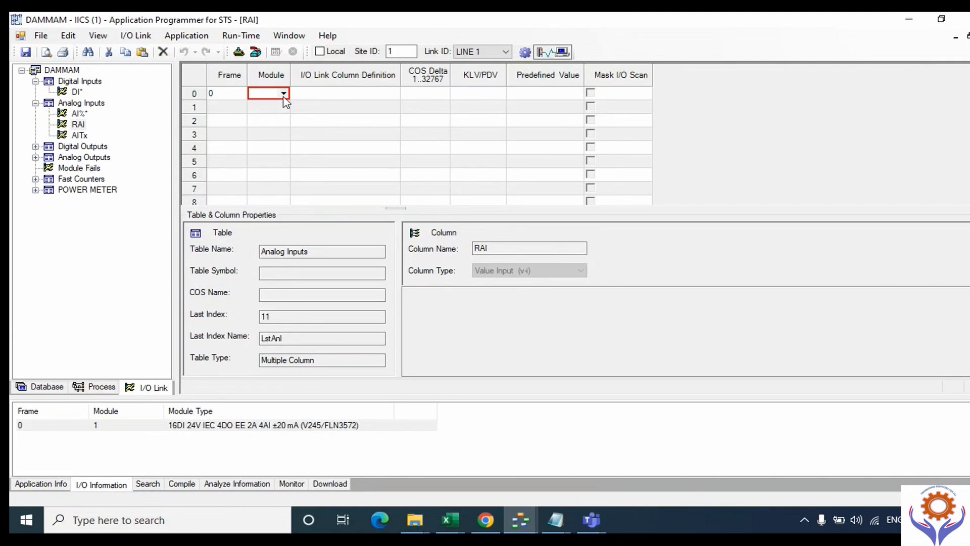
{"action": "left_click", "coordinate": [283, 94]}
{"action": "left_click", "coordinate": [259, 116]}
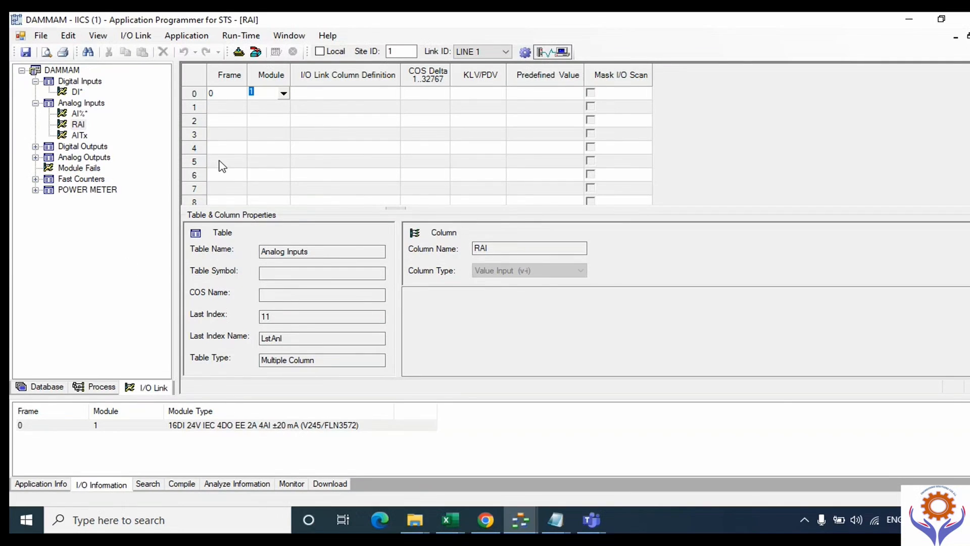
{"action": "left_click", "coordinate": [332, 95]}
{"action": "left_click", "coordinate": [395, 93]}
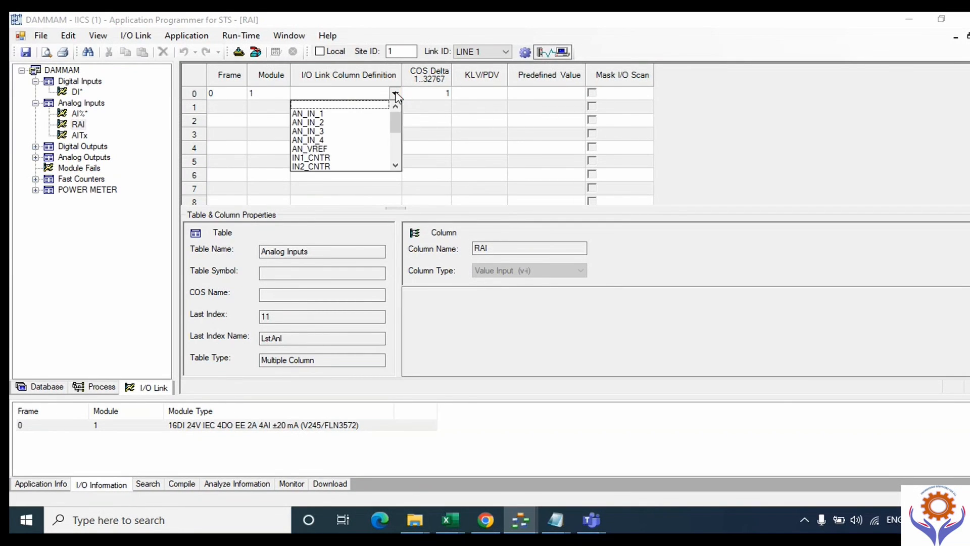
{"action": "left_click", "coordinate": [309, 122]}
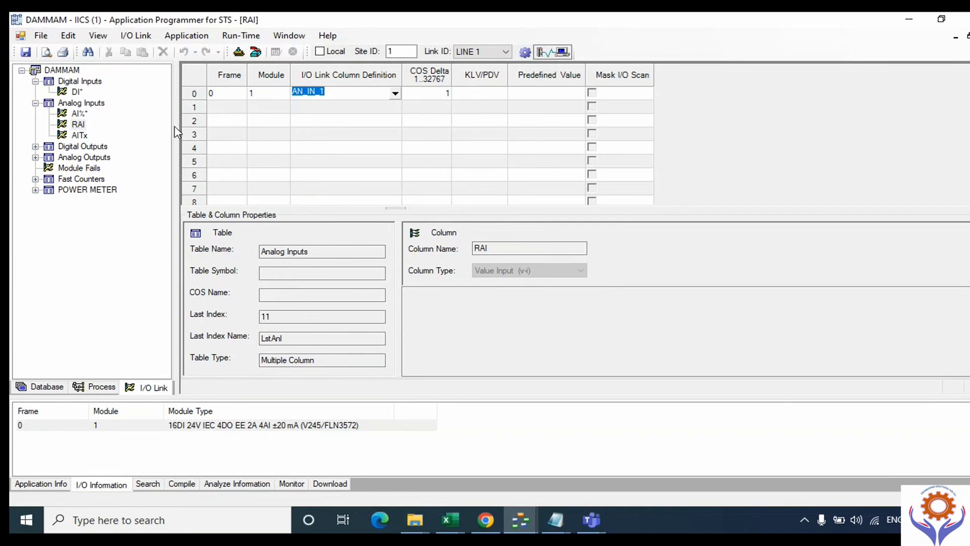
{"action": "left_click", "coordinate": [80, 114]}
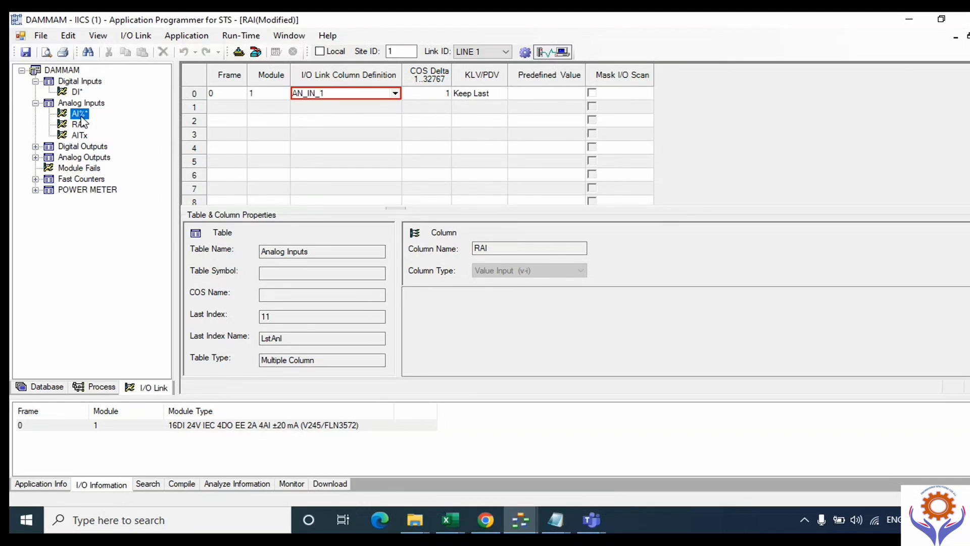
{"action": "left_click", "coordinate": [79, 125]}
{"action": "left_click", "coordinate": [82, 127]}
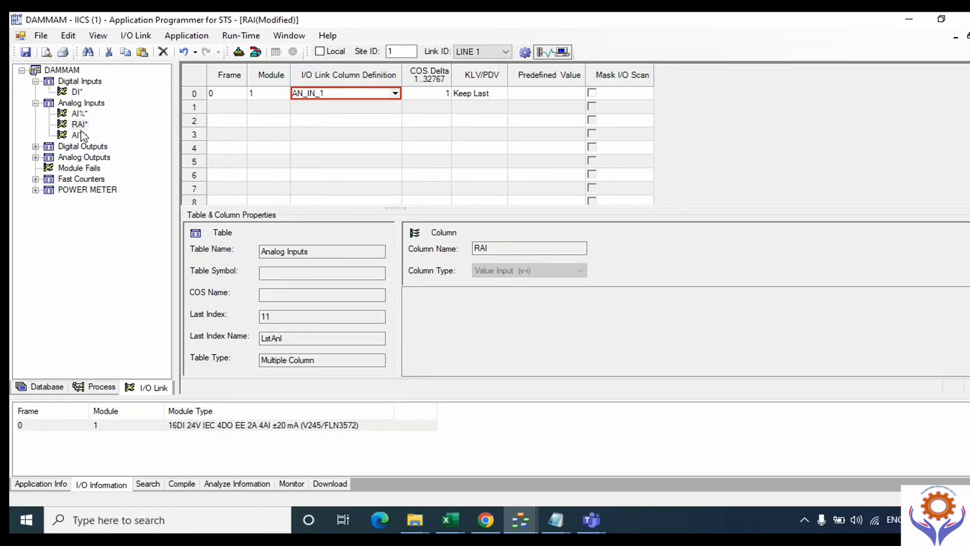
Link row 0 of the Analog Inputs AITx column to frame 0, module 1, AN_IN_1, and widen the COS Delta column.
{"action": "left_click", "coordinate": [79, 135]}
{"action": "left_click", "coordinate": [240, 86]}
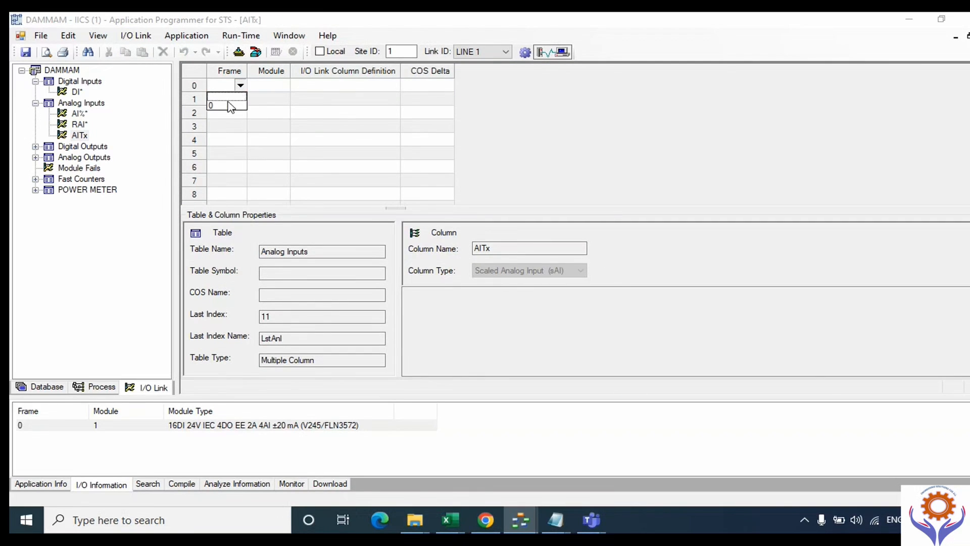
{"action": "left_click", "coordinate": [225, 104]}
{"action": "left_click", "coordinate": [282, 88]}
{"action": "left_click", "coordinate": [287, 98]}
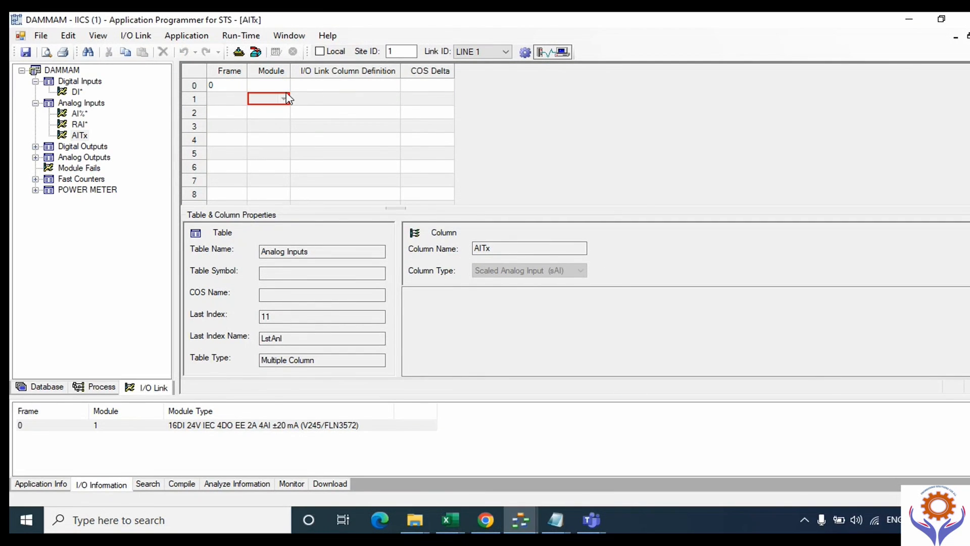
{"action": "left_click", "coordinate": [283, 88]}
{"action": "left_click", "coordinate": [284, 86]}
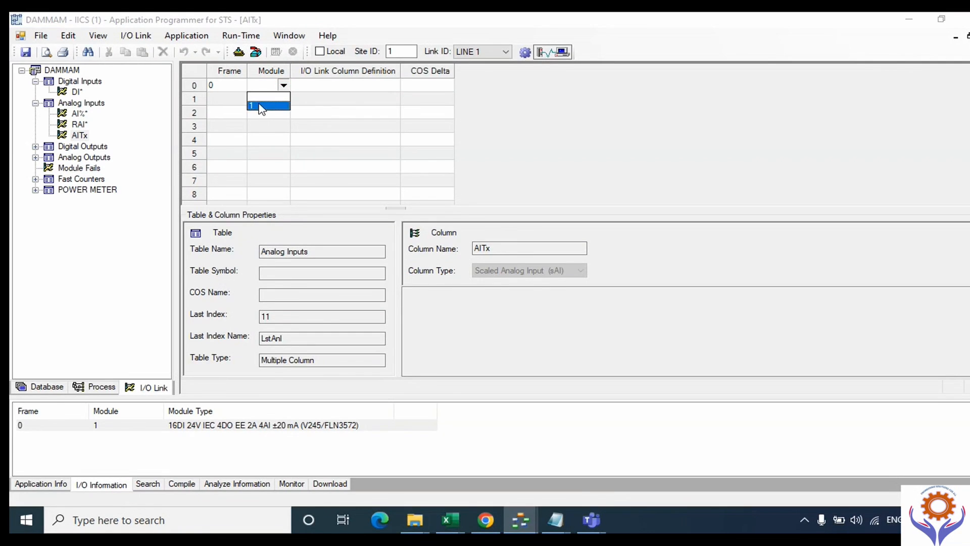
{"action": "left_click", "coordinate": [259, 104]}
{"action": "left_click", "coordinate": [370, 87]}
{"action": "left_click", "coordinate": [394, 85]}
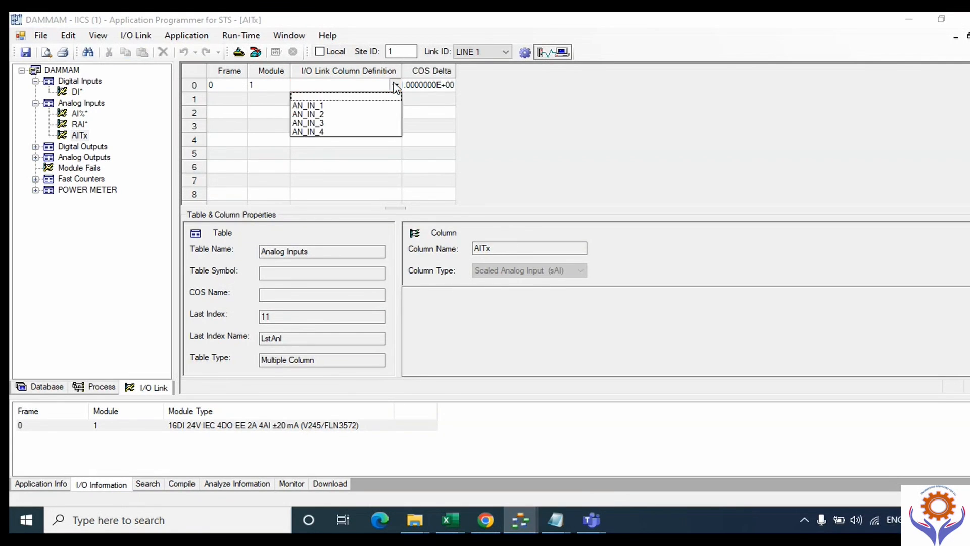
{"action": "left_click", "coordinate": [327, 103]}
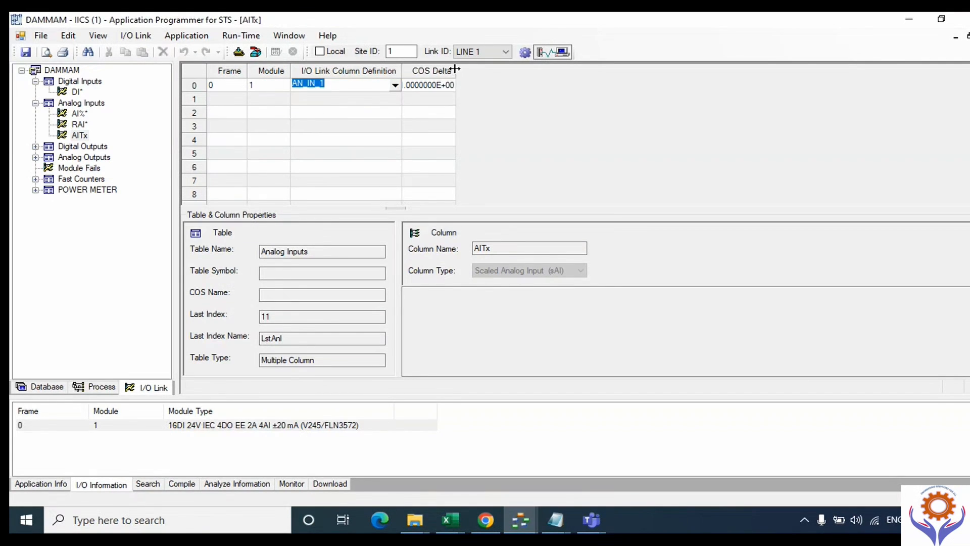
{"action": "left_click_drag", "start_coordinate": [455, 69], "coordinate": [536, 65]}
{"action": "left_click", "coordinate": [459, 99]}
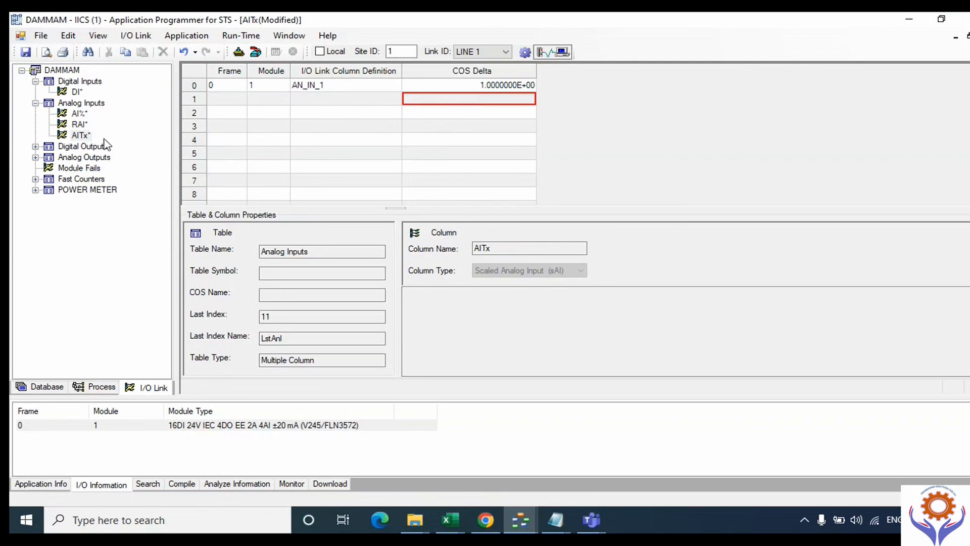
Link row 0 of the Digital Outputs Rly column to frame 0, module 1, OUT_1.
{"action": "left_click", "coordinate": [35, 146]}
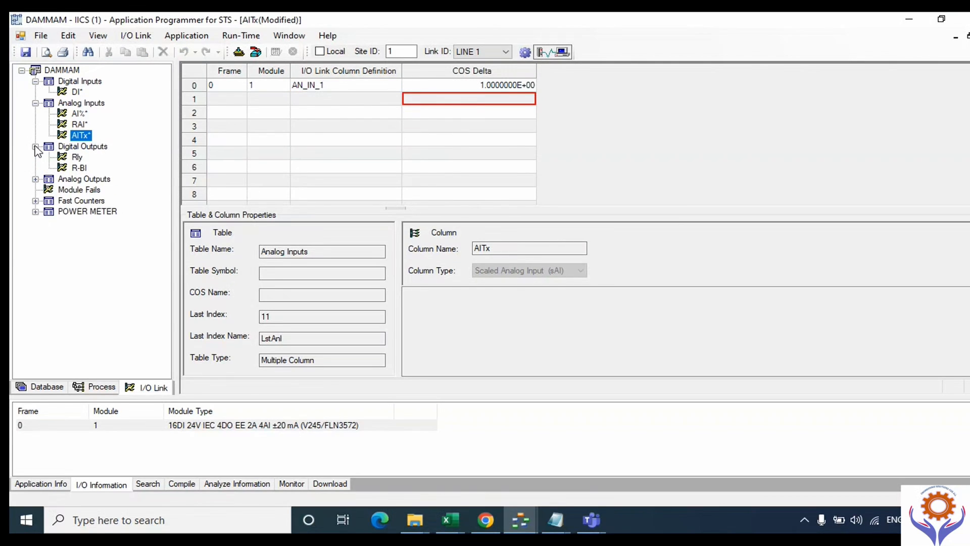
{"action": "left_click", "coordinate": [76, 159]}
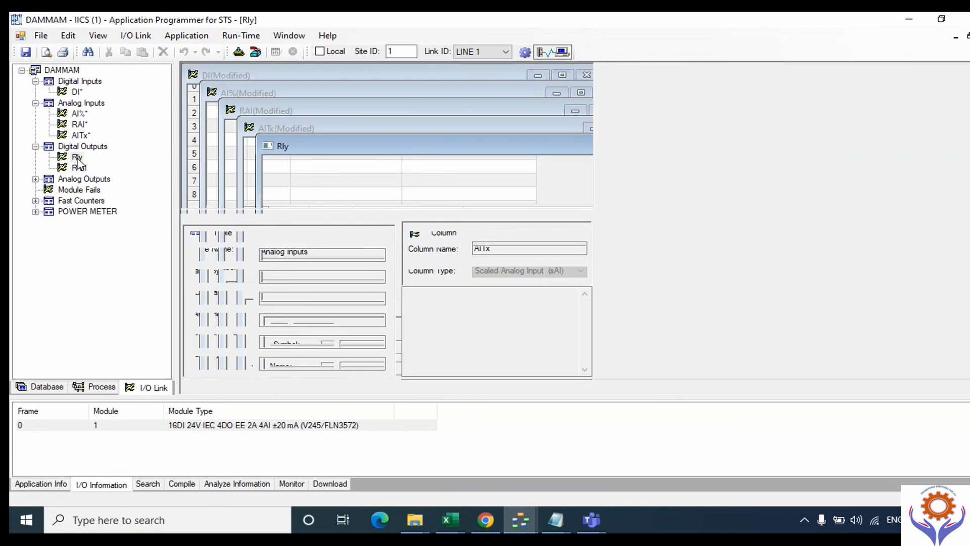
{"action": "left_click", "coordinate": [240, 94]}
{"action": "left_click", "coordinate": [221, 113]}
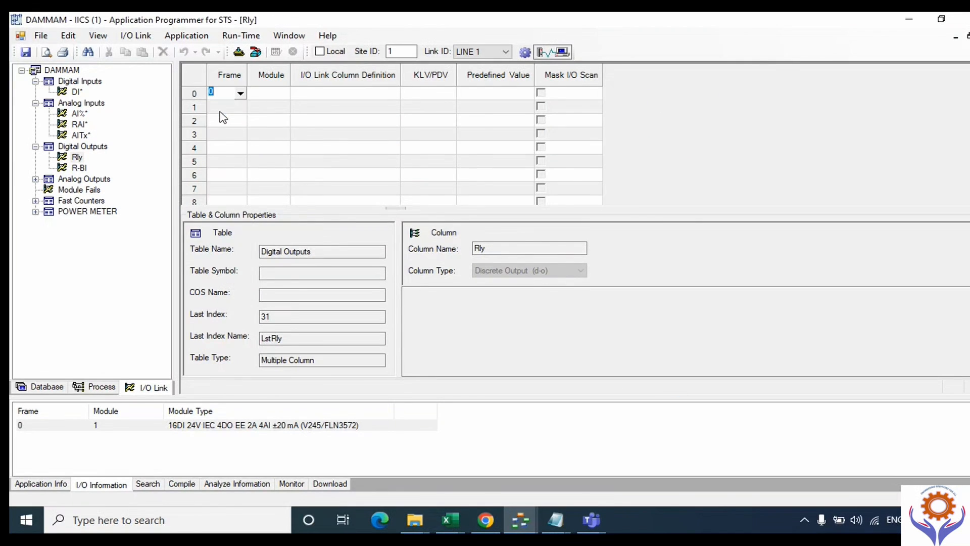
{"action": "left_click", "coordinate": [273, 94]}
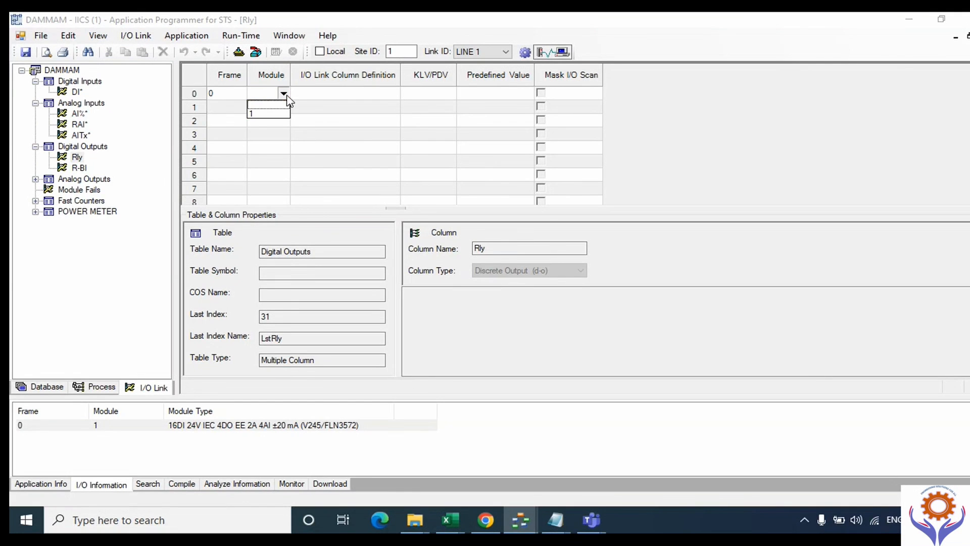
{"action": "left_click", "coordinate": [261, 117]}
{"action": "left_click", "coordinate": [343, 95]}
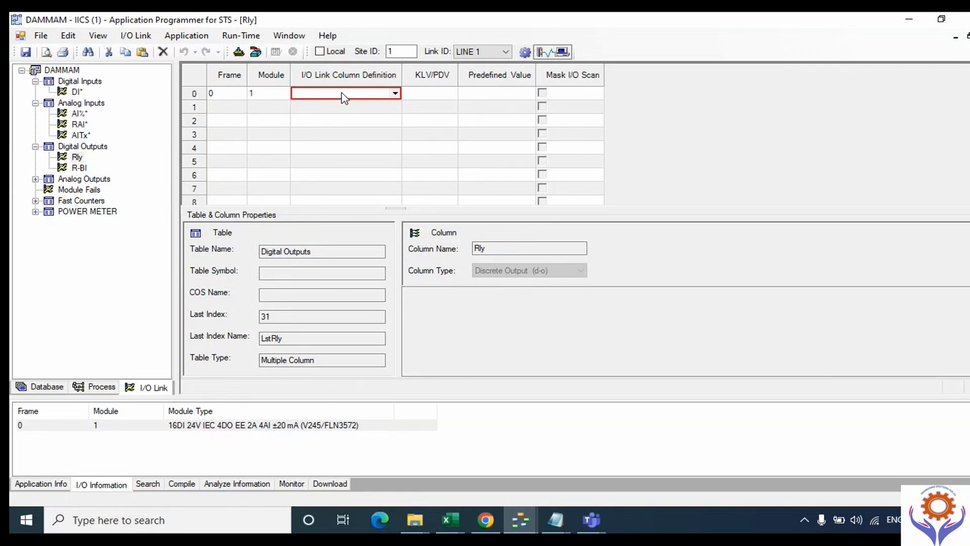
{"action": "left_click", "coordinate": [396, 93]}
{"action": "left_click", "coordinate": [305, 115]}
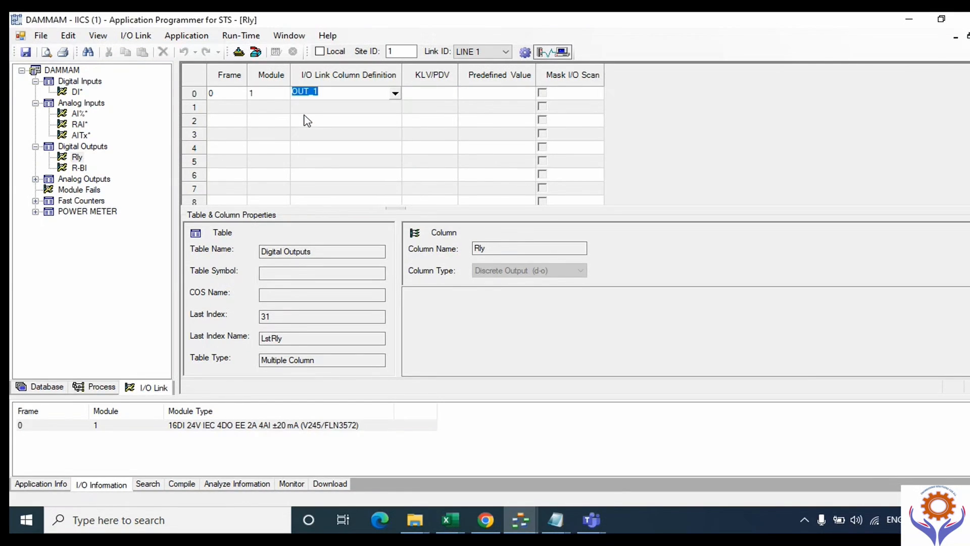
{"action": "left_click", "coordinate": [228, 108]}
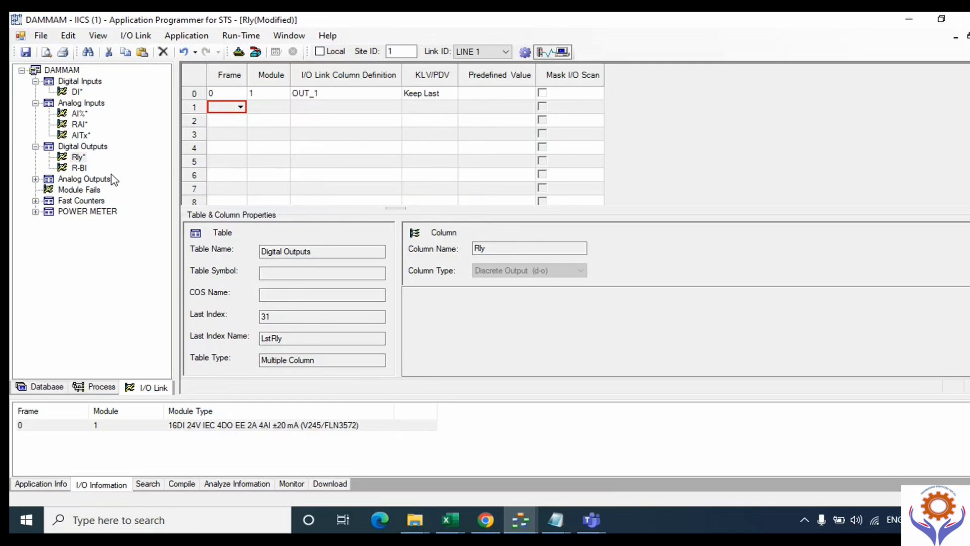
Link row 0 of the Digital Outputs R-BI column to frame 0, module 1, BI_1, and save the application.
{"action": "left_click", "coordinate": [79, 168]}
{"action": "left_click", "coordinate": [241, 94]}
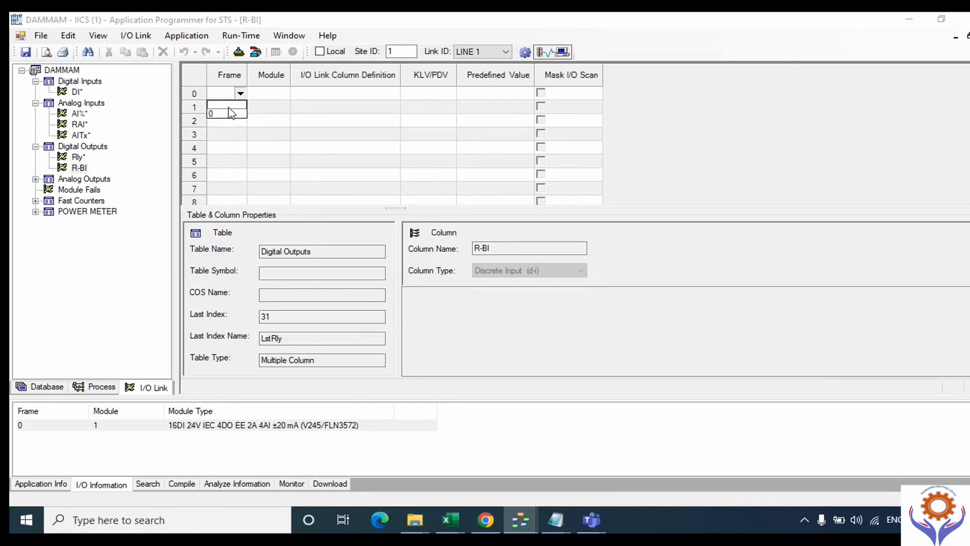
{"action": "left_click", "coordinate": [225, 114]}
{"action": "left_click", "coordinate": [285, 96]}
{"action": "left_click", "coordinate": [284, 94]}
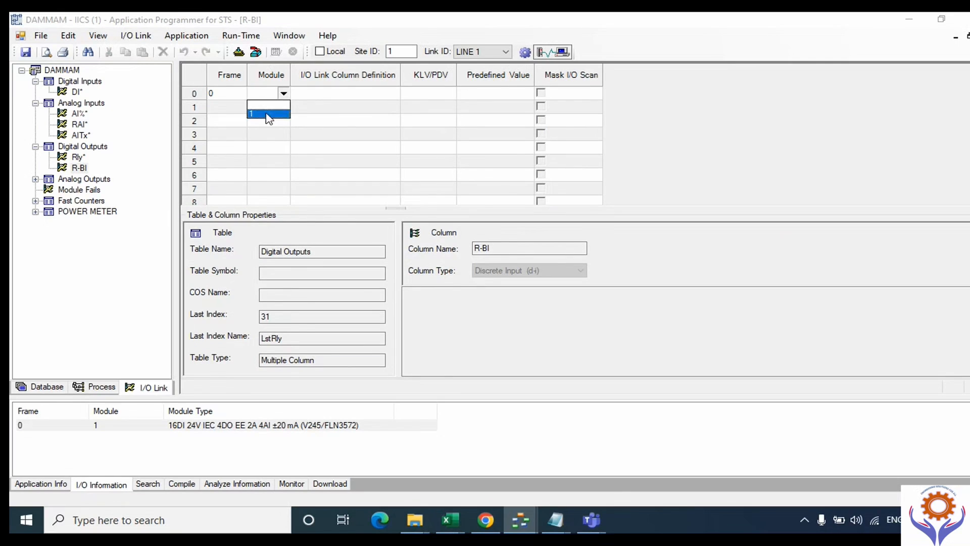
{"action": "left_click", "coordinate": [266, 113]}
{"action": "left_click", "coordinate": [361, 94]}
{"action": "left_click", "coordinate": [394, 95]}
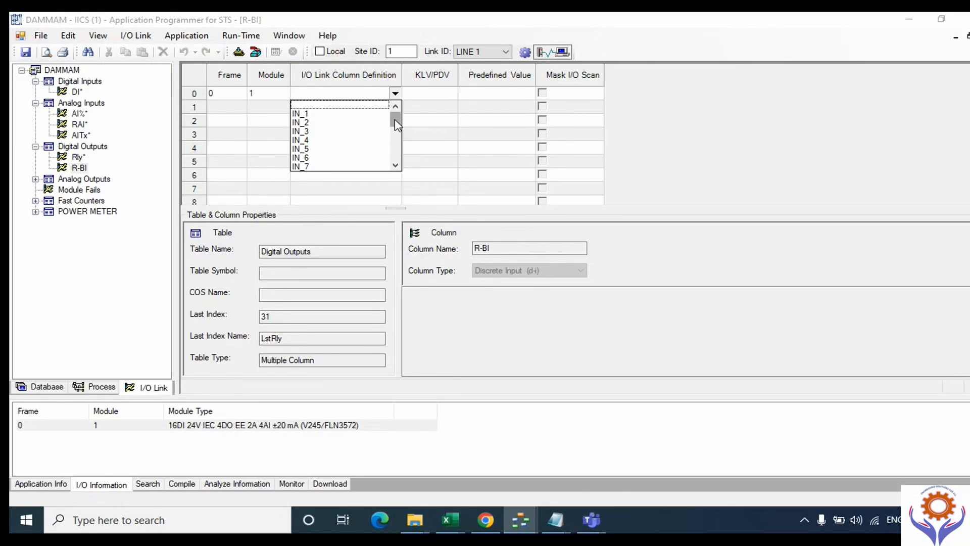
{"action": "left_click_drag", "start_coordinate": [395, 120], "coordinate": [394, 156]}
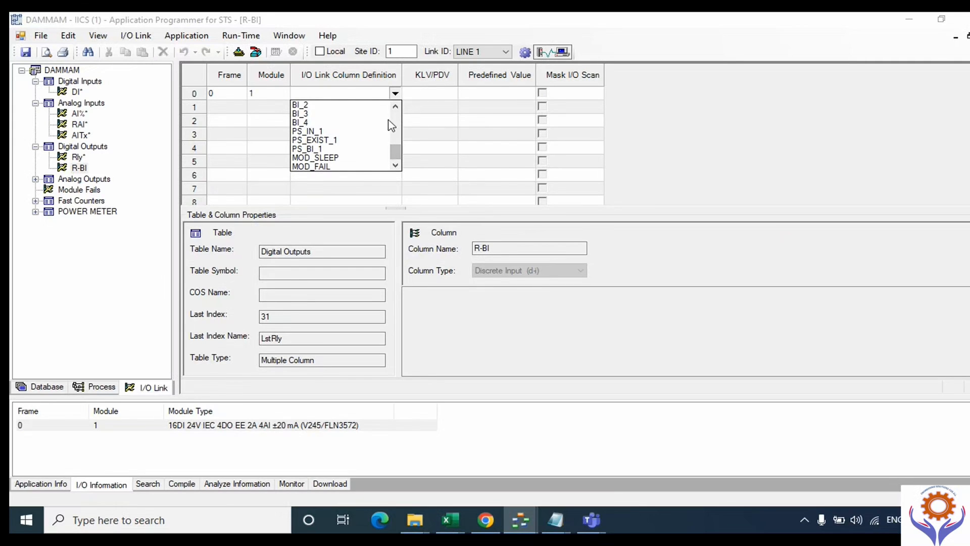
{"action": "left_click", "coordinate": [395, 106]}
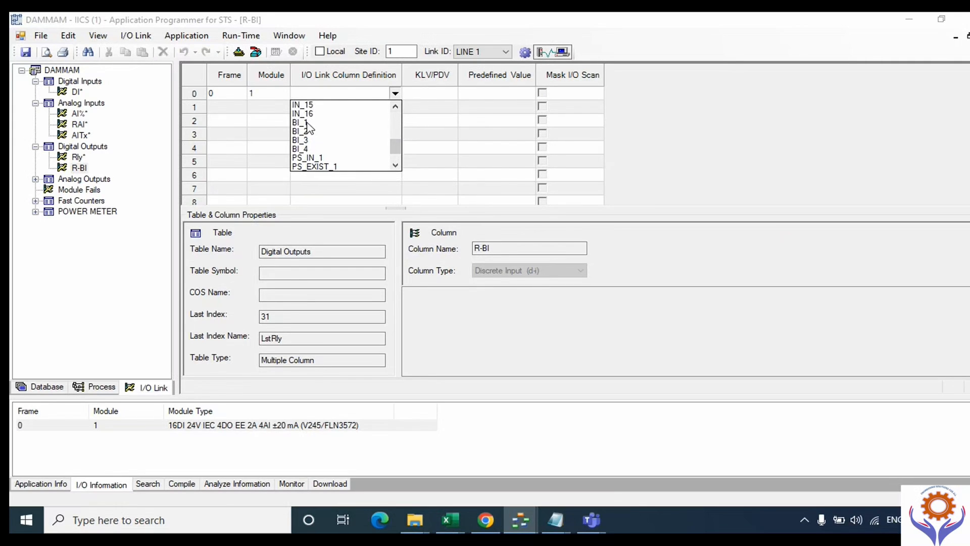
{"action": "left_click", "coordinate": [306, 123]}
{"action": "left_click", "coordinate": [326, 121]}
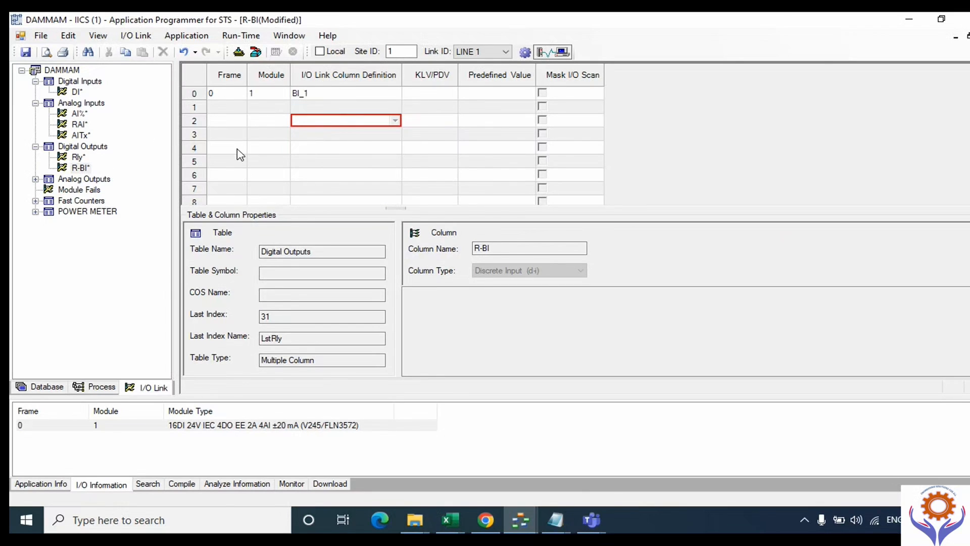
{"action": "left_click", "coordinate": [26, 52]}
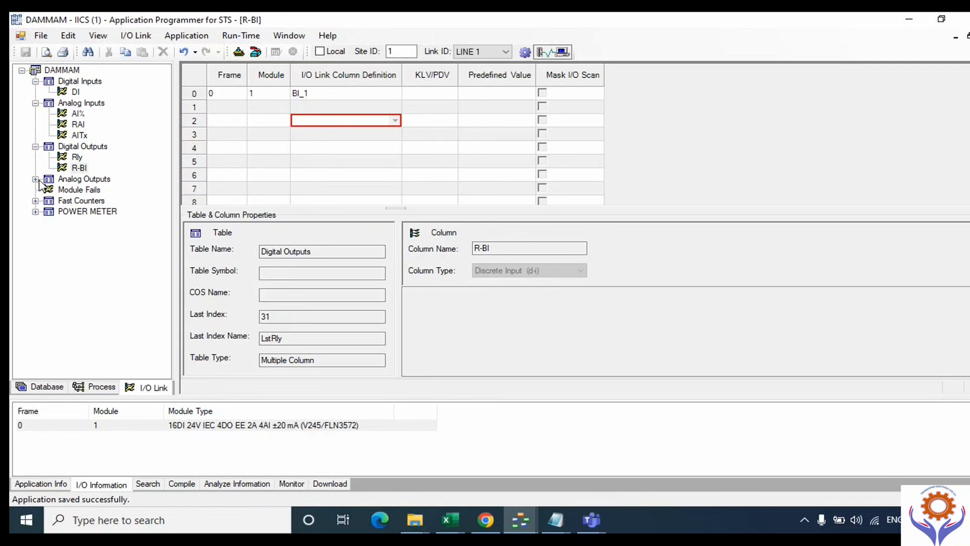
Link Mod1 in the Module Fails table to frame 0, module 1, MOD_FAIL.
{"action": "double_click", "coordinate": [66, 190]}
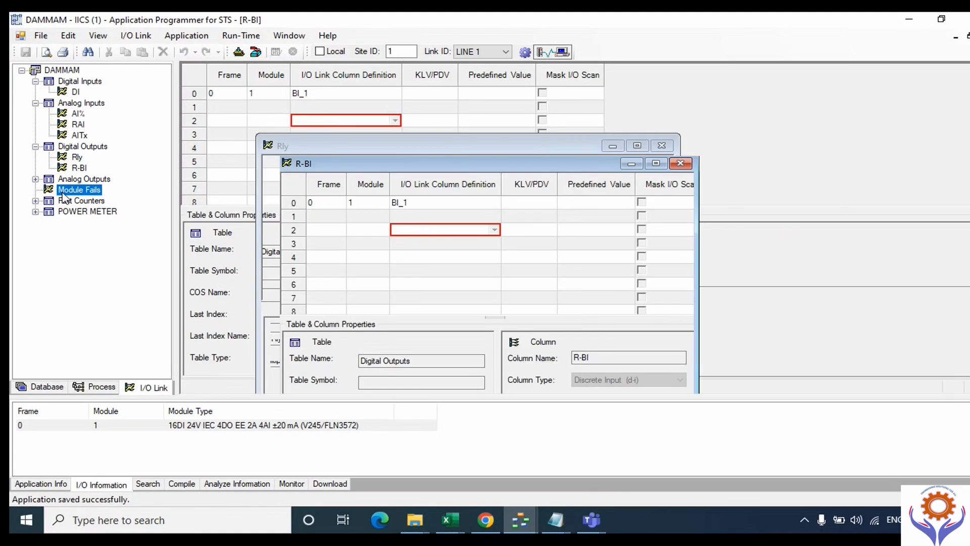
{"action": "left_click", "coordinate": [281, 89]}
{"action": "left_click", "coordinate": [271, 108]}
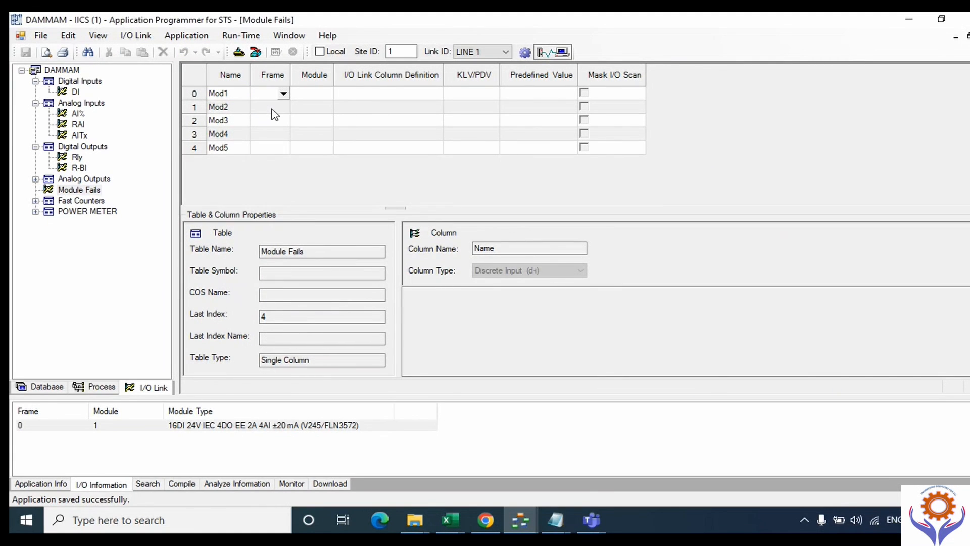
{"action": "left_click", "coordinate": [282, 94]}
{"action": "left_click", "coordinate": [261, 114]}
{"action": "left_click", "coordinate": [324, 94]}
{"action": "left_click", "coordinate": [327, 94]}
{"action": "left_click", "coordinate": [303, 114]}
{"action": "left_click", "coordinate": [392, 96]}
{"action": "left_click", "coordinate": [437, 94]}
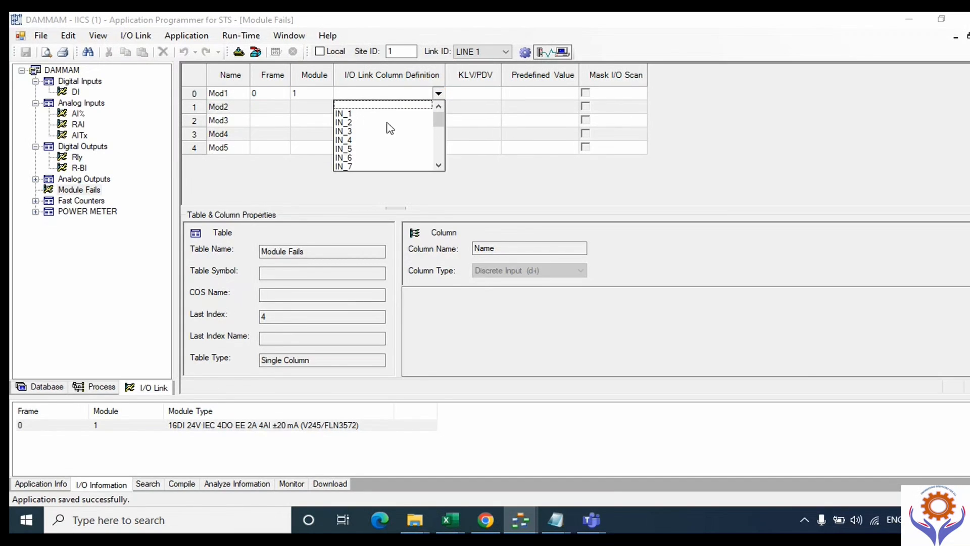
{"action": "left_click_drag", "start_coordinate": [439, 116], "coordinate": [438, 192]}
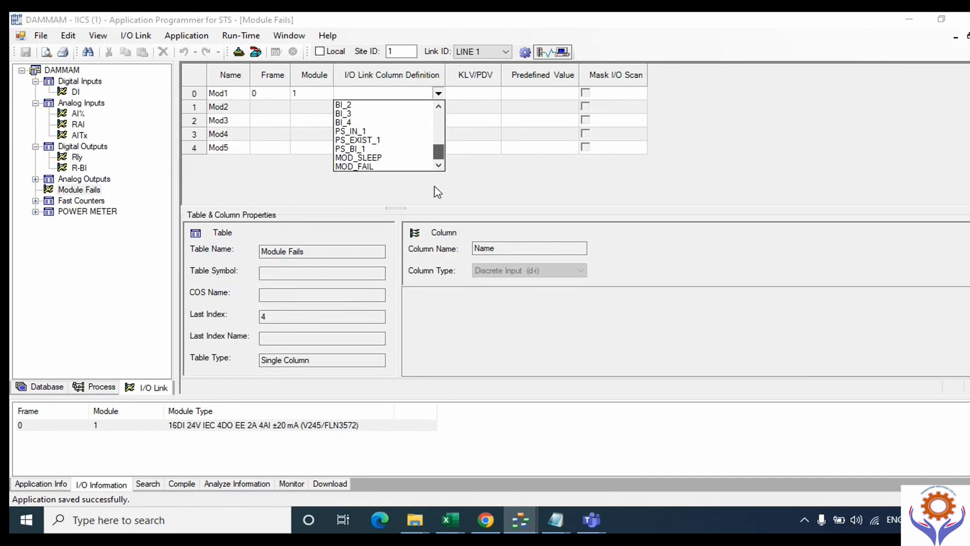
{"action": "left_click", "coordinate": [371, 166]}
{"action": "left_click", "coordinate": [415, 126]}
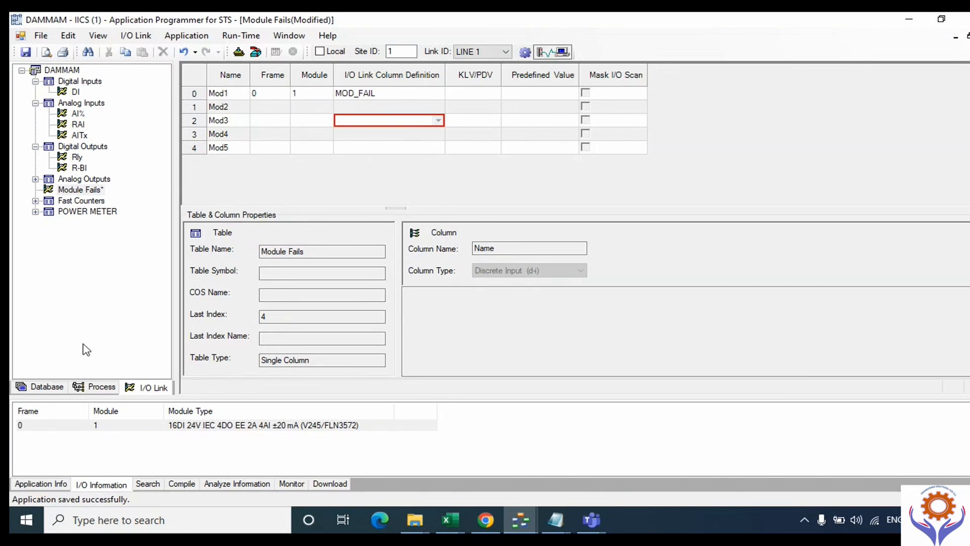
Look through DAMMAM's process list, including the MAIN, Tx-FIU and Dammam processes, and collapse the process tree.
{"action": "left_click", "coordinate": [101, 387]}
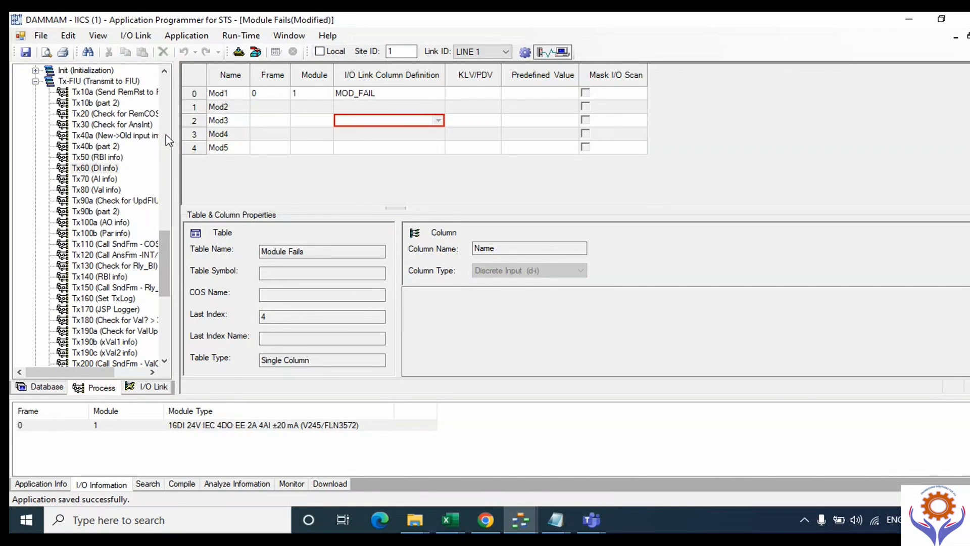
{"action": "left_click", "coordinate": [35, 81]}
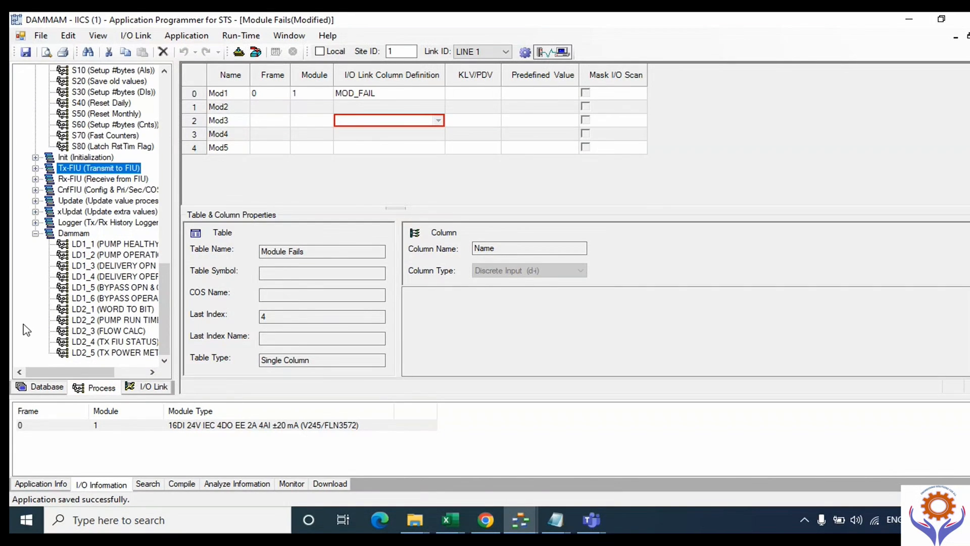
{"action": "scroll", "coordinate": [156, 244], "scroll_direction": "down", "scroll_amount": 10}
{"action": "scroll", "coordinate": [156, 245], "scroll_direction": "up", "scroll_amount": 15}
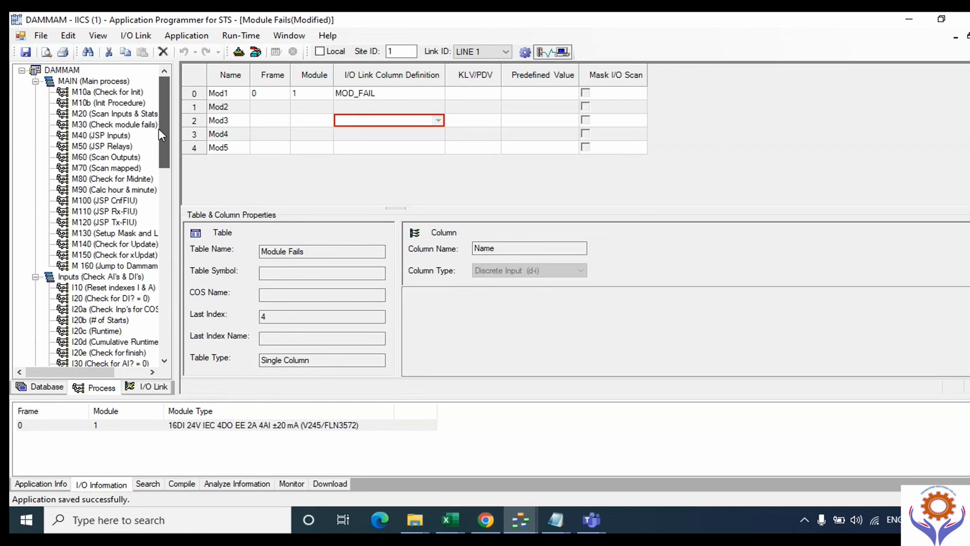
{"action": "left_click", "coordinate": [35, 81]}
{"action": "left_click", "coordinate": [21, 70]}
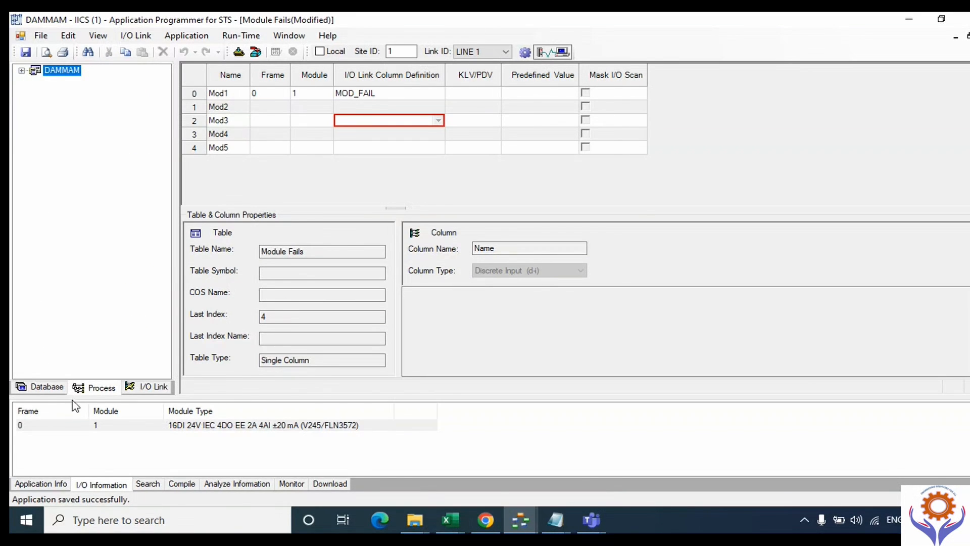
Open the Digital Inputs database table and examine its COS-p and COS-t columns.
{"action": "left_click", "coordinate": [44, 389]}
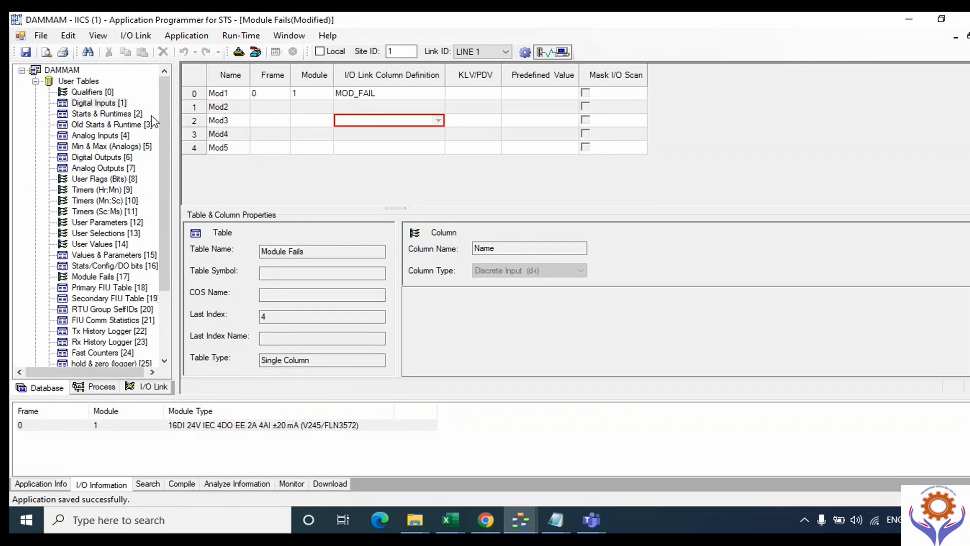
{"action": "left_click", "coordinate": [97, 104]}
{"action": "double_click", "coordinate": [97, 106]}
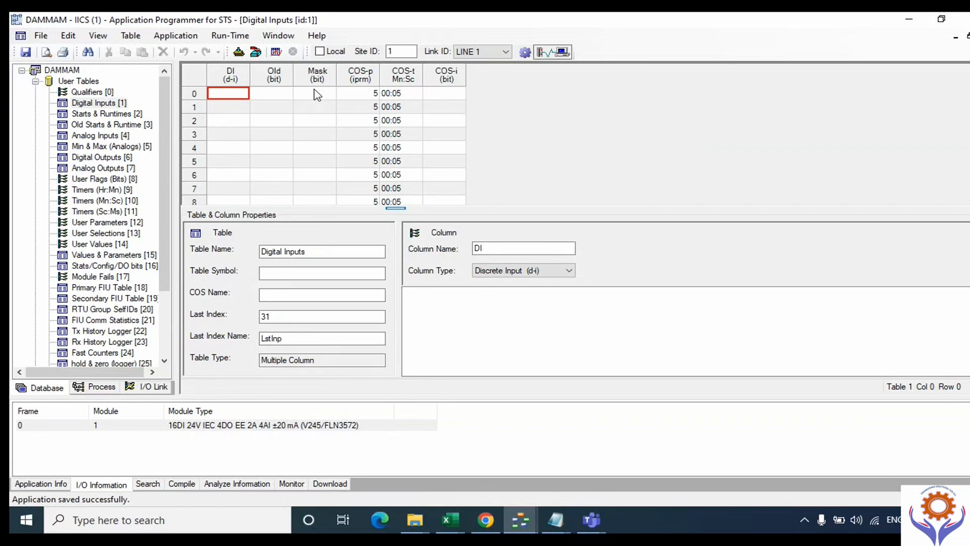
{"action": "left_click", "coordinate": [365, 96]}
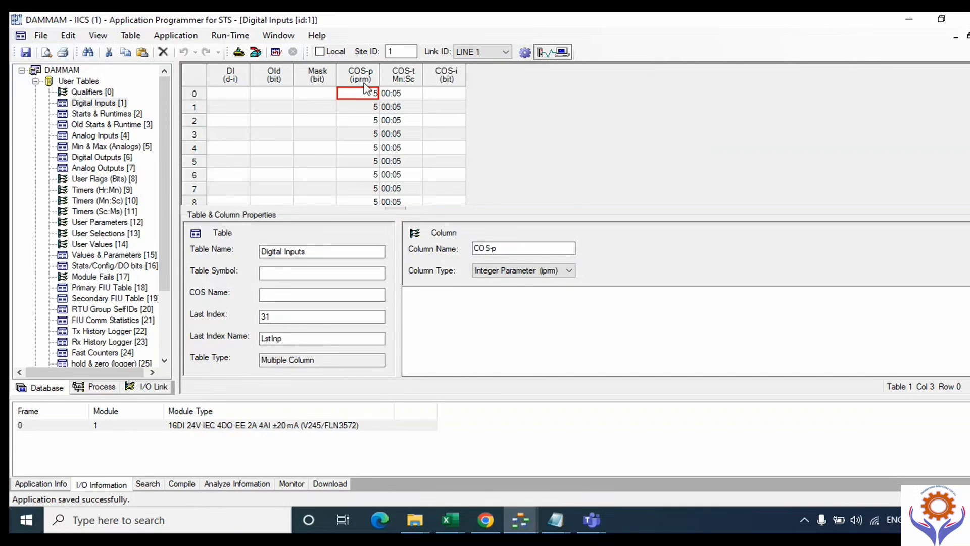
{"action": "left_click", "coordinate": [401, 97]}
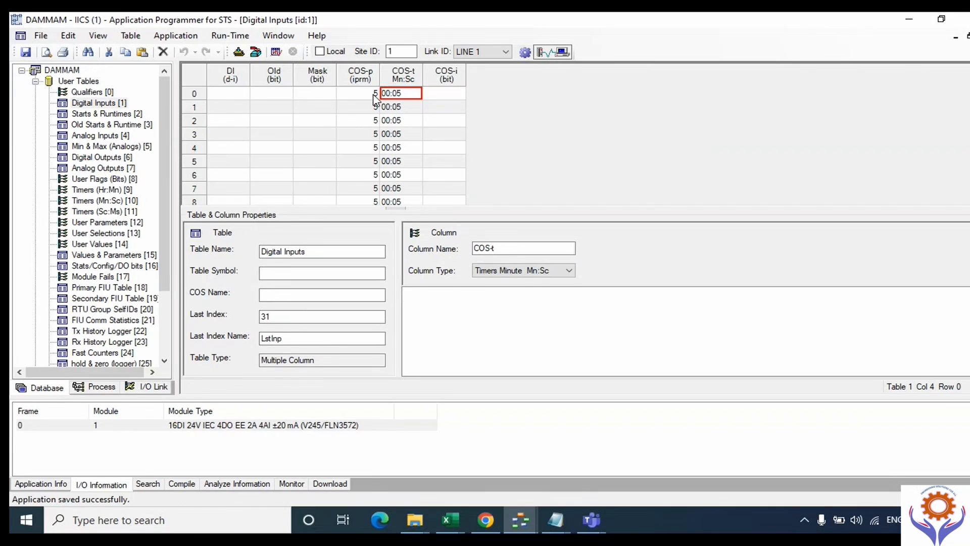
{"action": "left_click", "coordinate": [375, 96]}
{"action": "left_click", "coordinate": [408, 97]}
Examine the RT, Run, mRun, cRun and cRunX columns of the Starts & Runtimes table, and the Old Starts & Runtime table.
{"action": "left_click", "coordinate": [110, 114]}
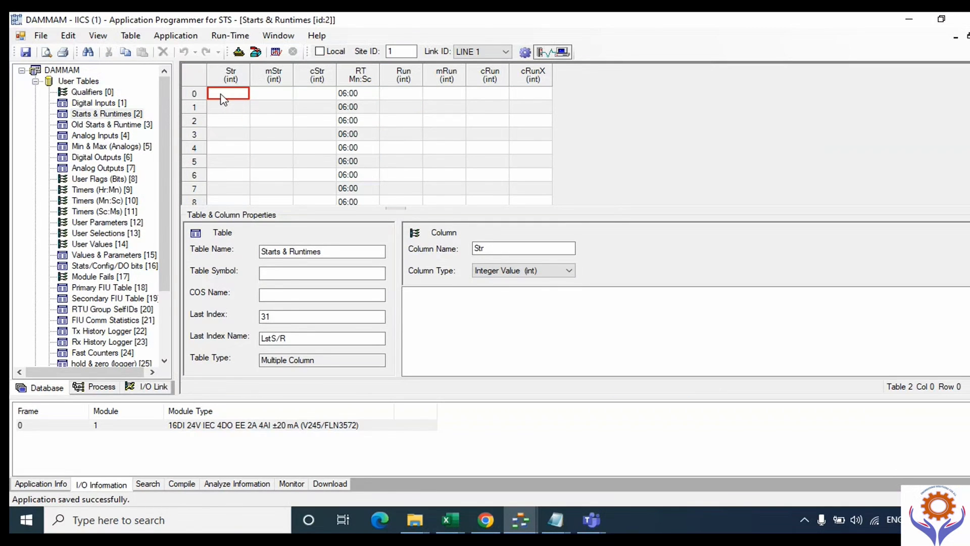
{"action": "left_click", "coordinate": [114, 104]}
{"action": "left_click", "coordinate": [116, 115]}
{"action": "left_click", "coordinate": [372, 109]}
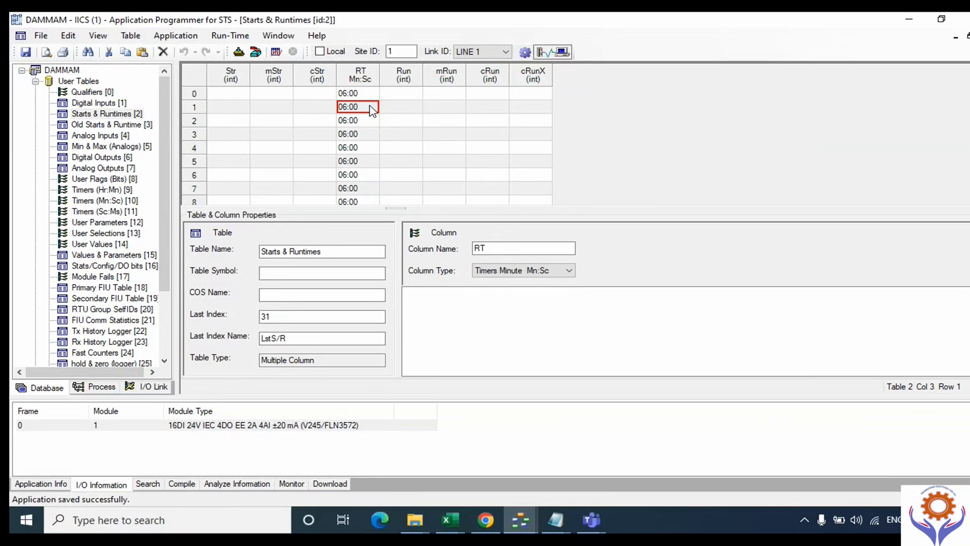
{"action": "left_click", "coordinate": [403, 109]}
{"action": "left_click", "coordinate": [458, 109]}
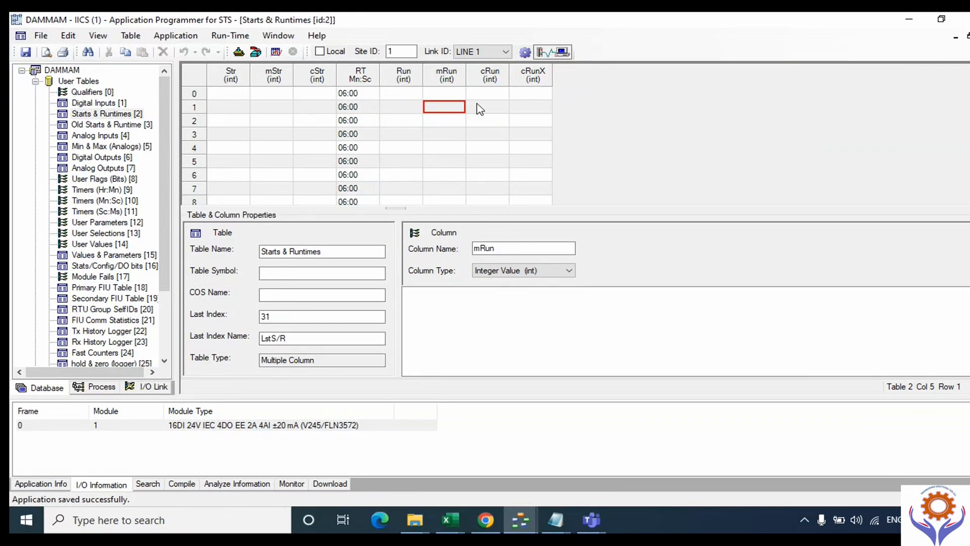
{"action": "left_click", "coordinate": [481, 109]}
{"action": "left_click", "coordinate": [529, 108]}
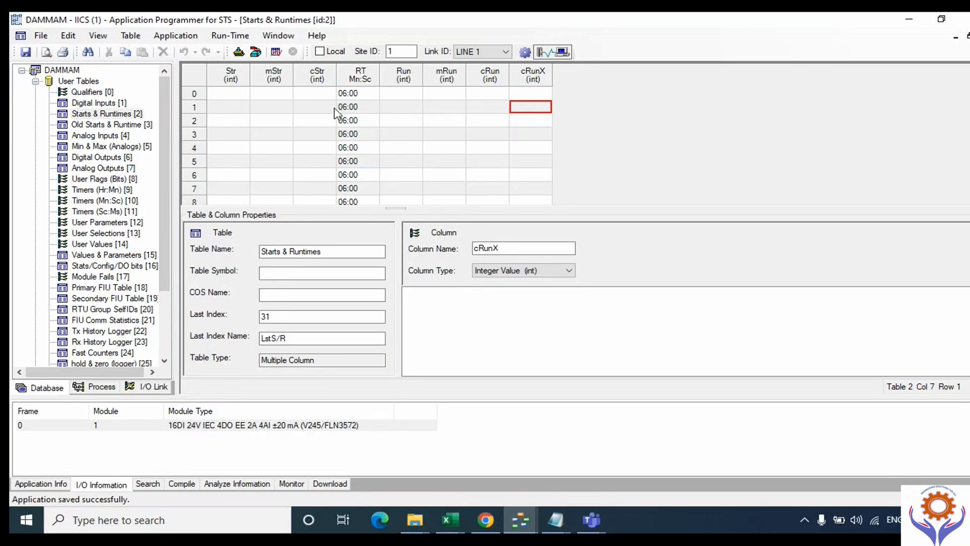
{"action": "double_click", "coordinate": [85, 125]}
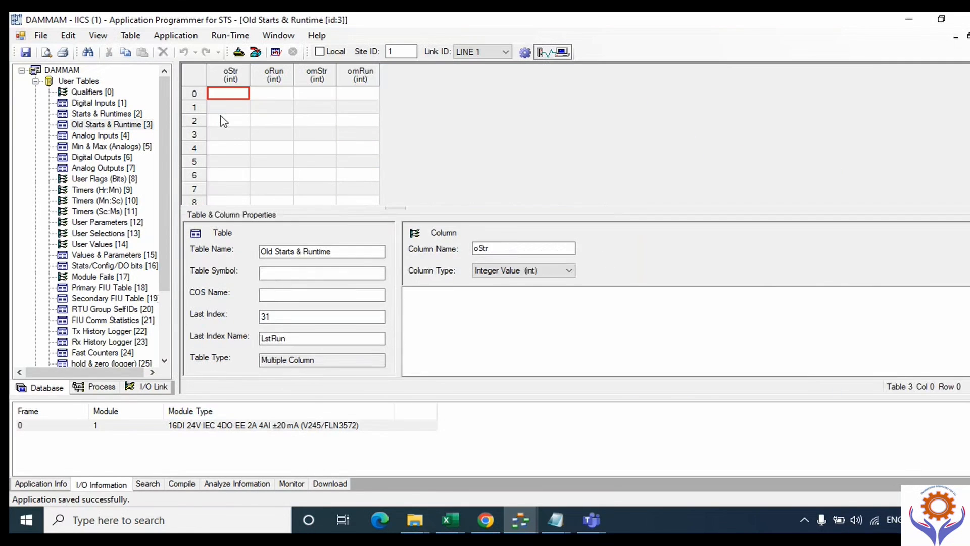
{"action": "left_click", "coordinate": [233, 107]}
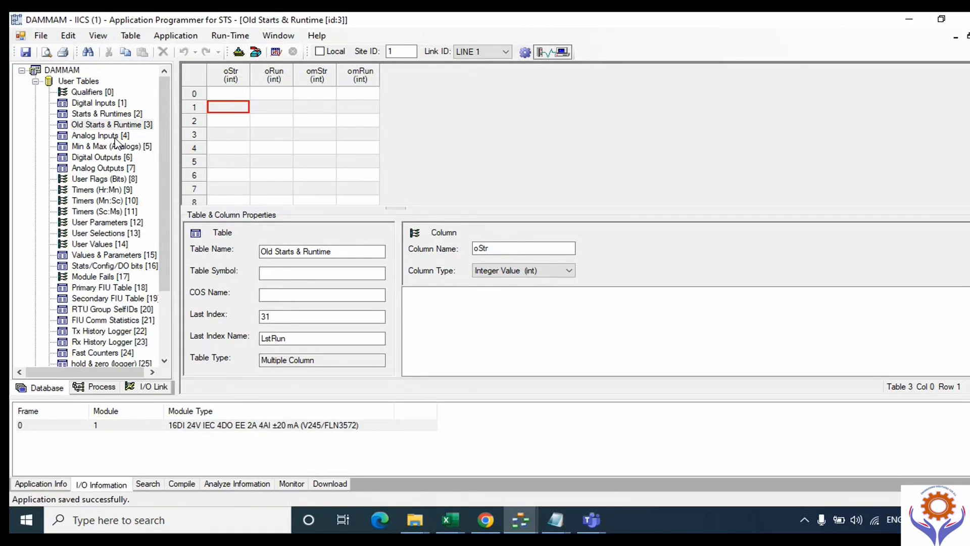
Look over DAMMAM's process list and collapse the Inputs, Relays and Stats processes.
{"action": "left_click", "coordinate": [95, 388]}
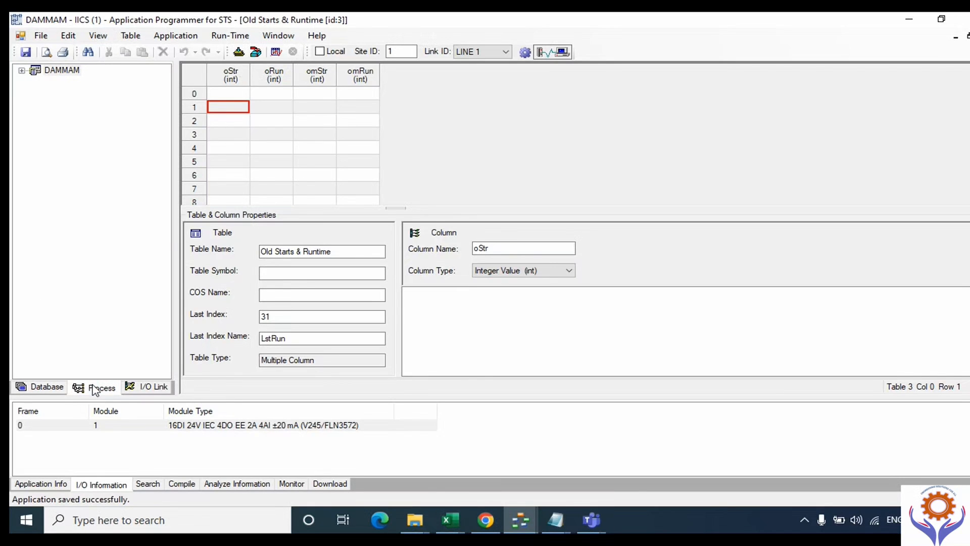
{"action": "left_click", "coordinate": [22, 70]}
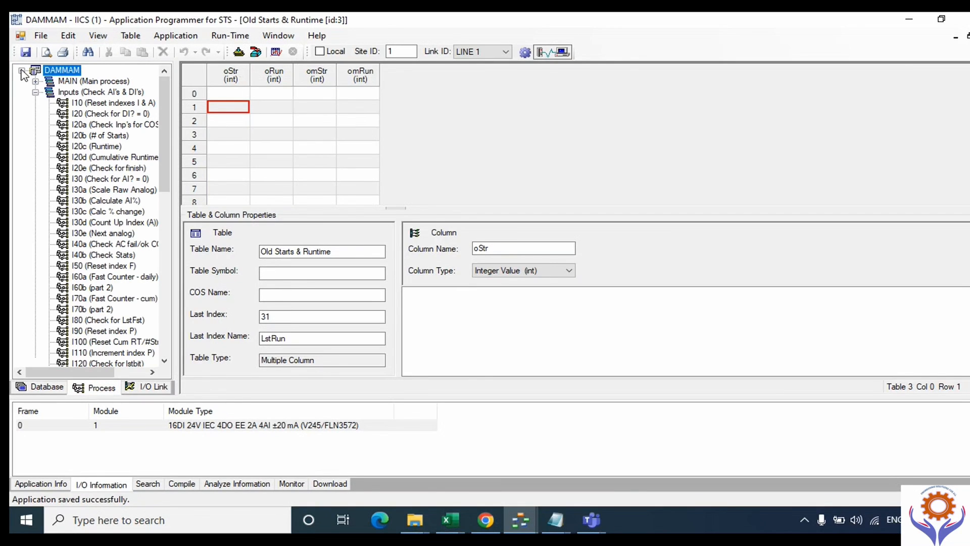
{"action": "left_click", "coordinate": [35, 92]}
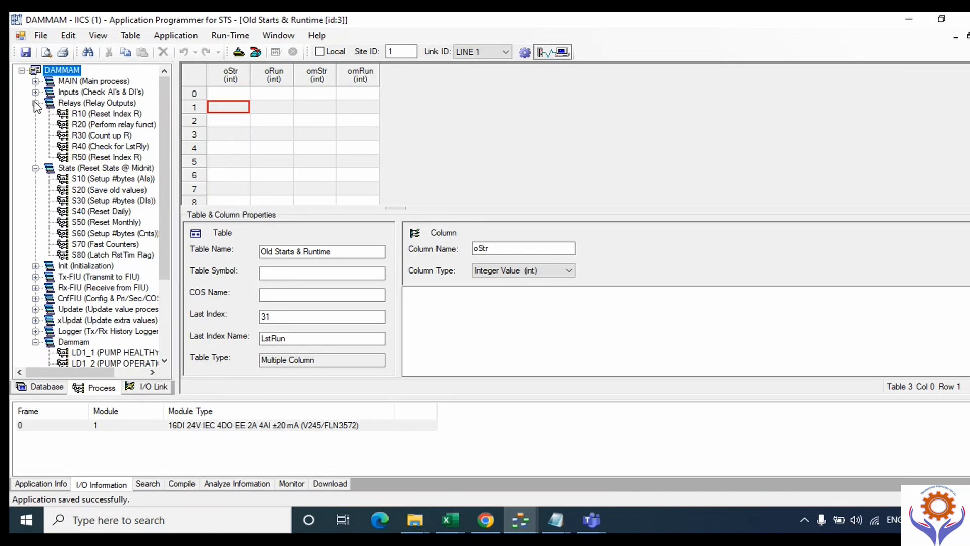
{"action": "left_click", "coordinate": [35, 103]}
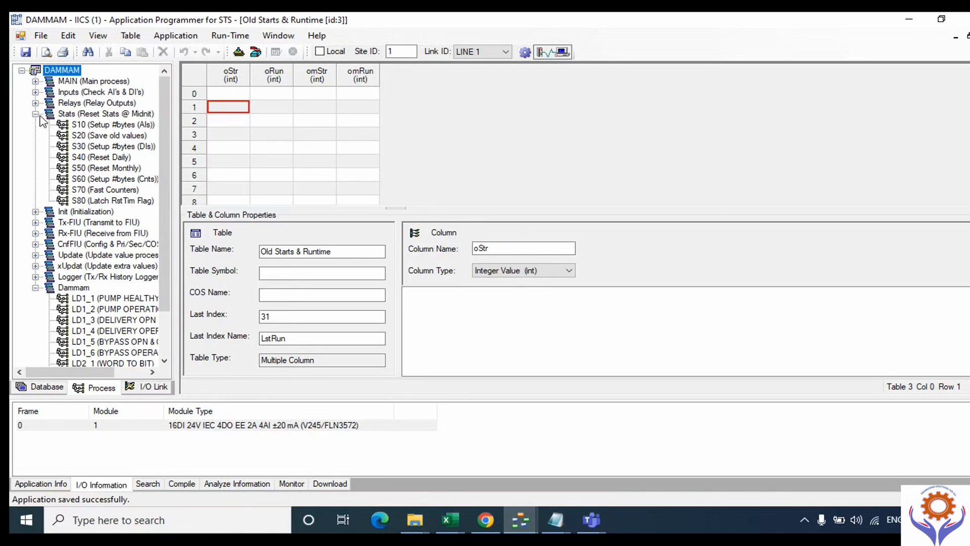
{"action": "left_click", "coordinate": [35, 114]}
Go through the database's user tables one by one, from Digital Inputs to Analog Outputs.
{"action": "left_click", "coordinate": [47, 389]}
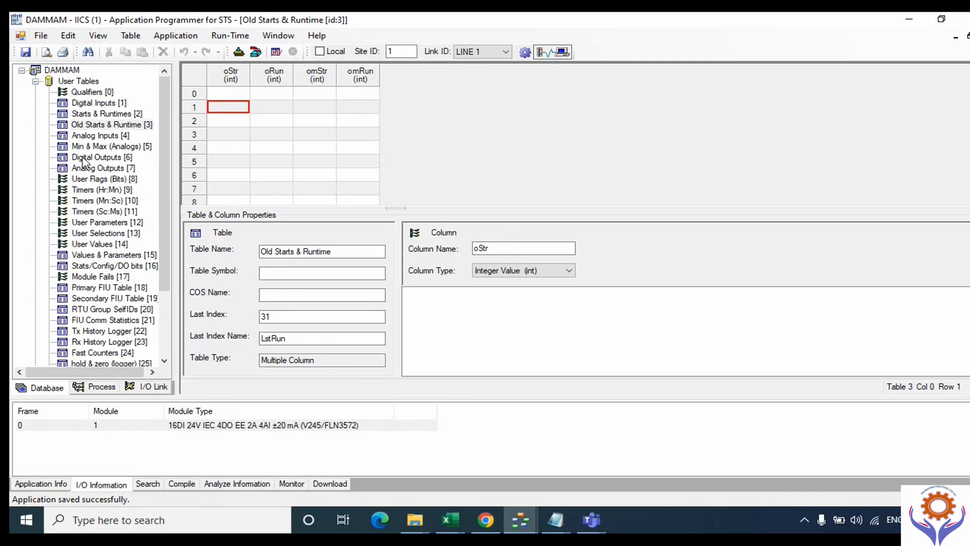
{"action": "left_click", "coordinate": [85, 105]}
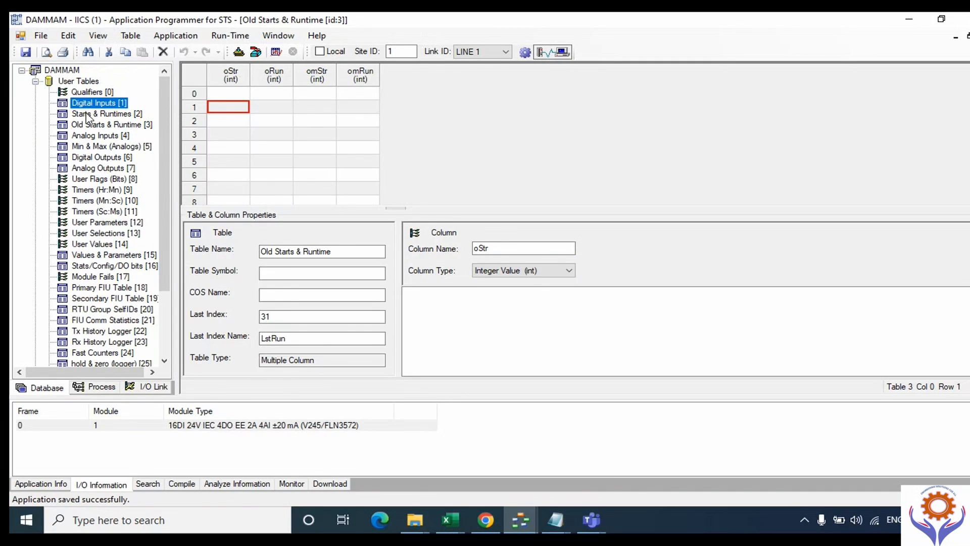
{"action": "left_click", "coordinate": [89, 114]}
{"action": "left_click", "coordinate": [91, 126]}
{"action": "left_click", "coordinate": [91, 137]}
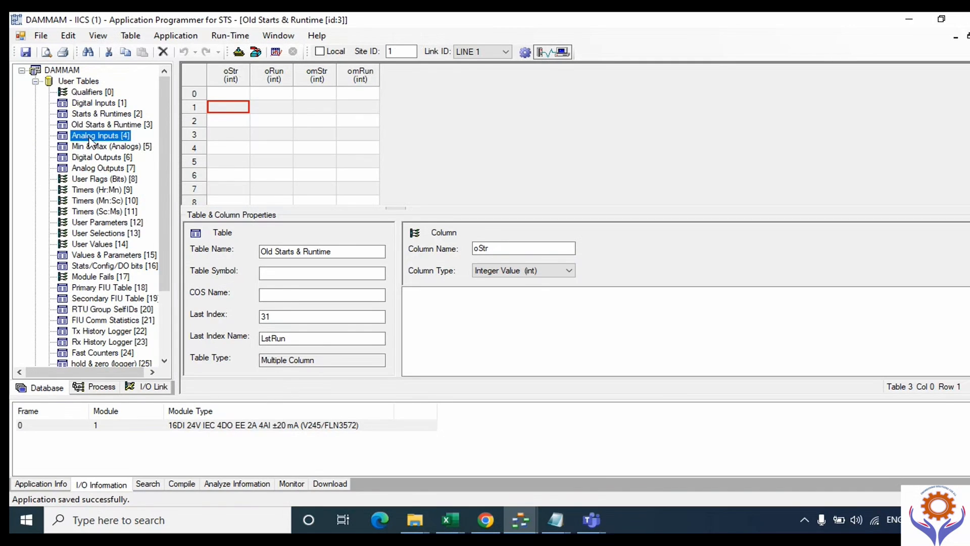
{"action": "left_click", "coordinate": [90, 147]}
{"action": "left_click", "coordinate": [92, 157]}
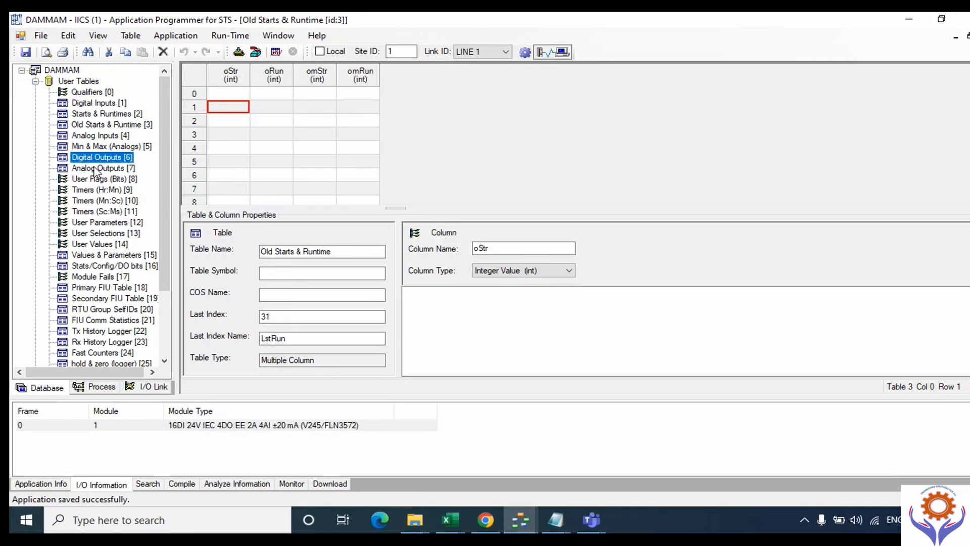
{"action": "left_click", "coordinate": [93, 167]}
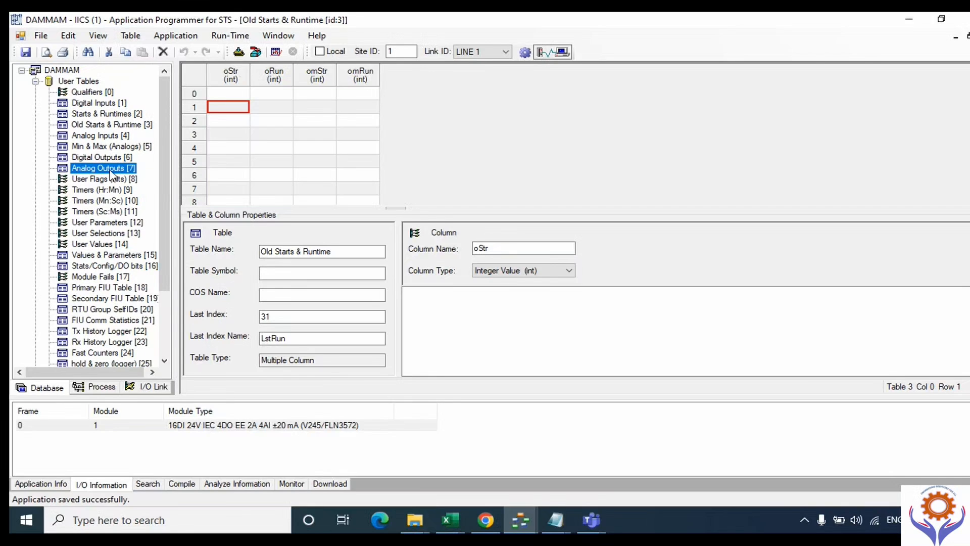
Examine the Analog Inputs table's AI% EGU Zero % options and RAI column, and close the table.
{"action": "double_click", "coordinate": [106, 137]}
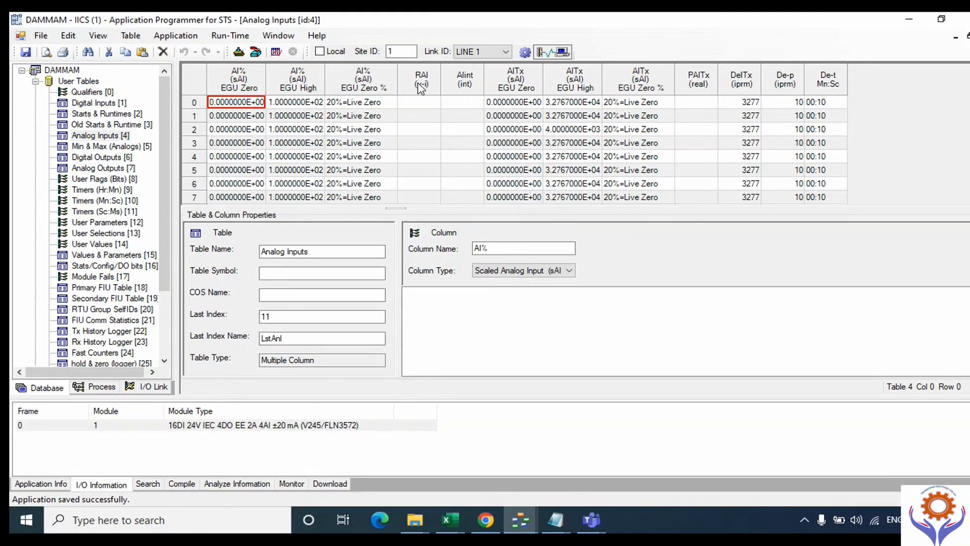
{"action": "left_click", "coordinate": [355, 103]}
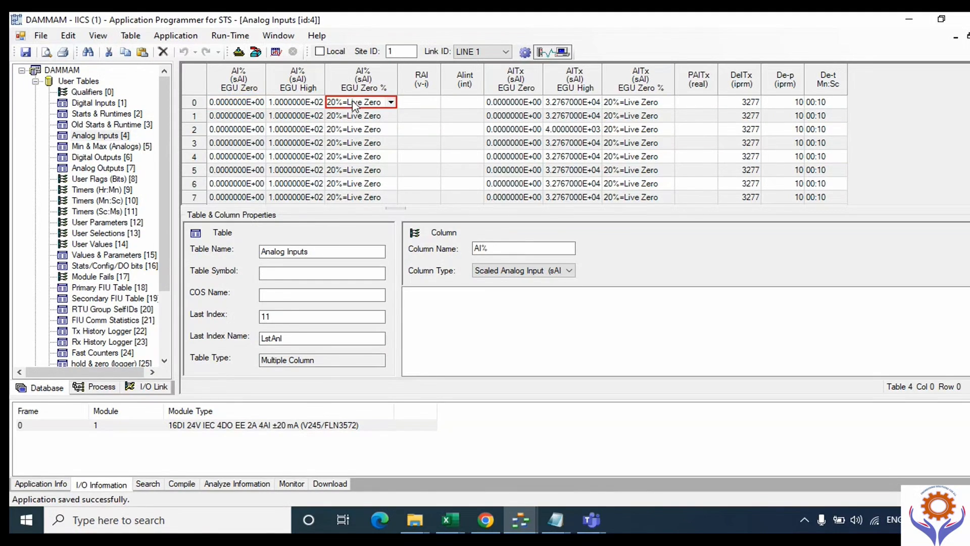
{"action": "left_click", "coordinate": [390, 101]}
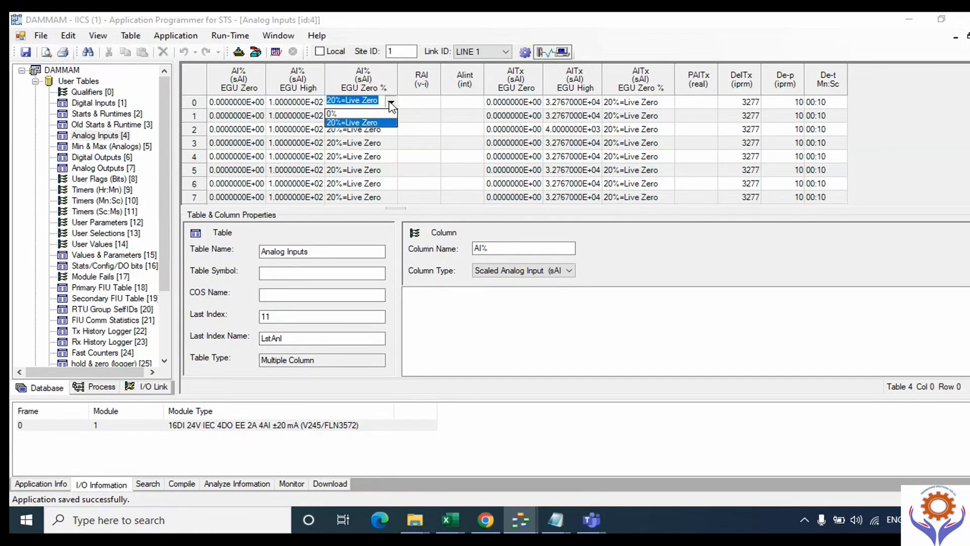
{"action": "left_click", "coordinate": [426, 103]}
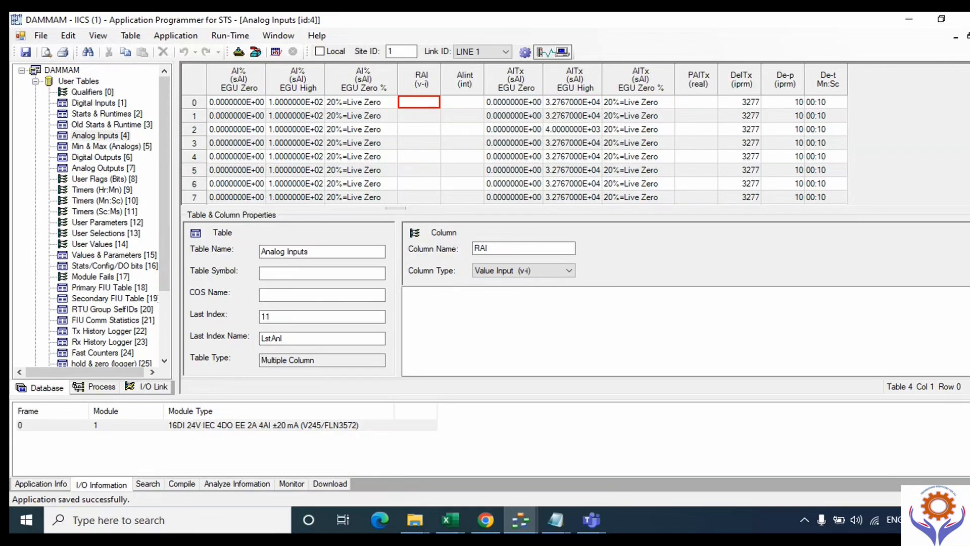
{"action": "key", "text": "ctrl+F4"}
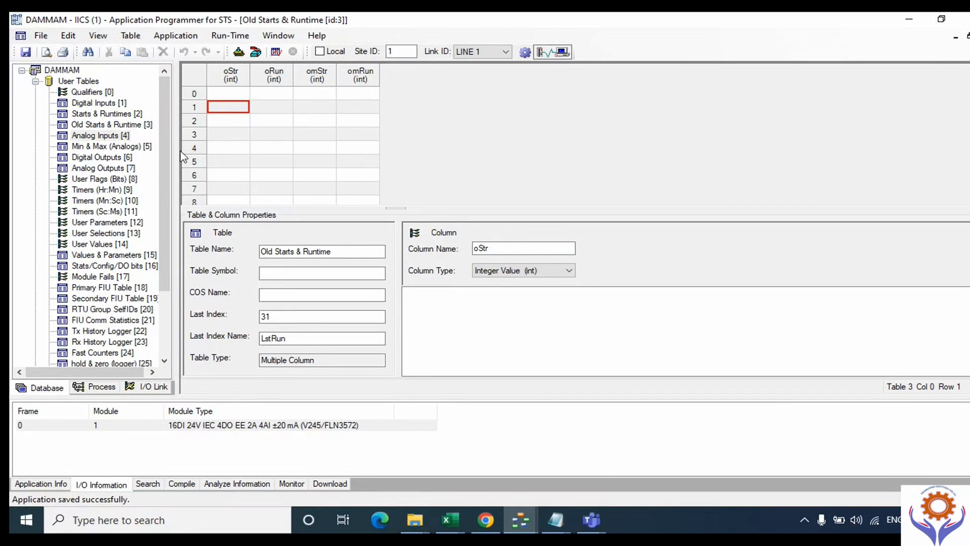
View the Min & Max (Analogs), Digital Outputs, Analog Outputs and User Flags (Bits) tables, and check the I/O link list.
{"action": "left_click", "coordinate": [147, 146]}
{"action": "left_click", "coordinate": [127, 157]}
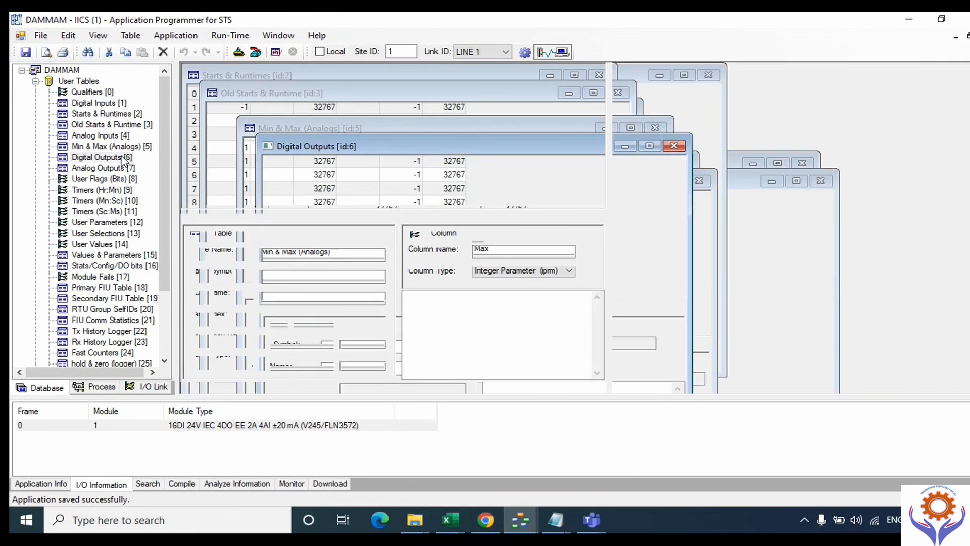
{"action": "left_click", "coordinate": [121, 168]}
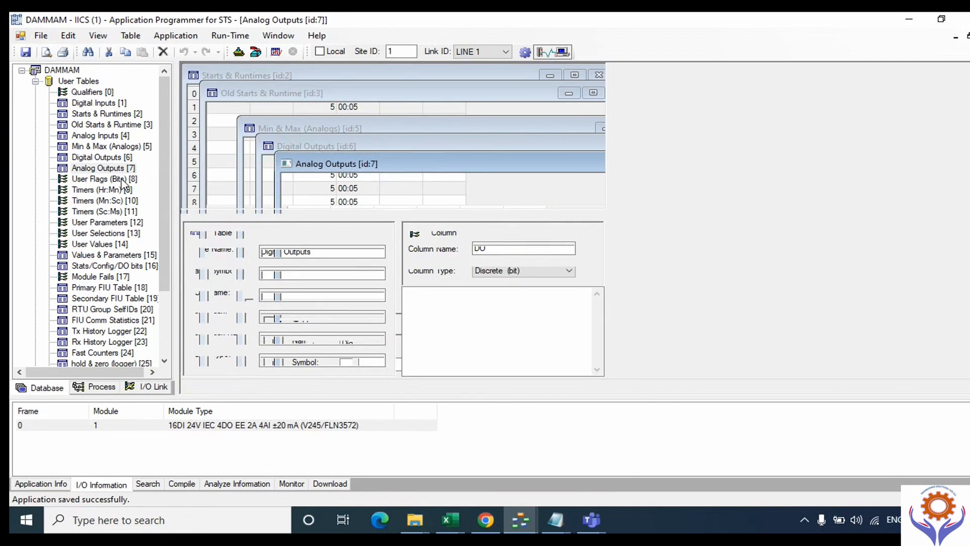
{"action": "left_click", "coordinate": [122, 180]}
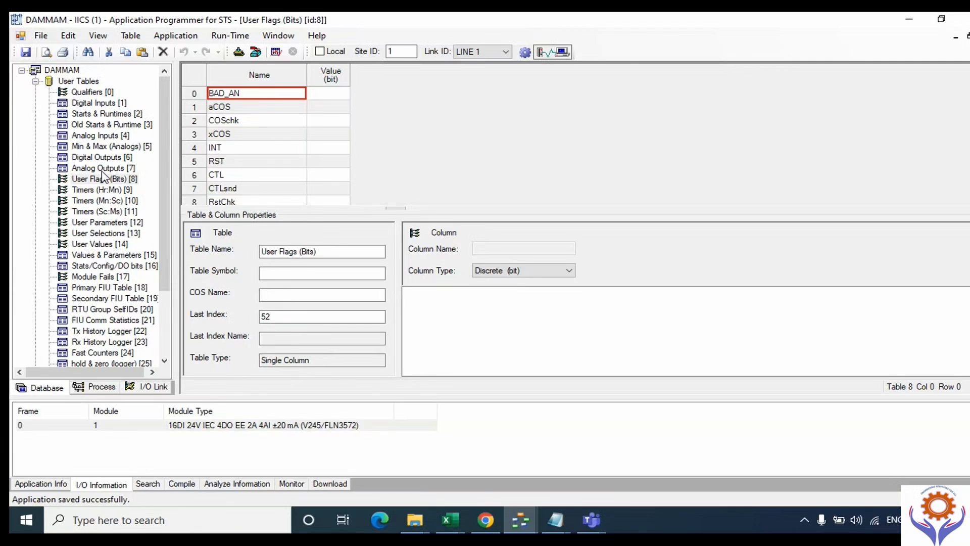
{"action": "left_click", "coordinate": [160, 390]}
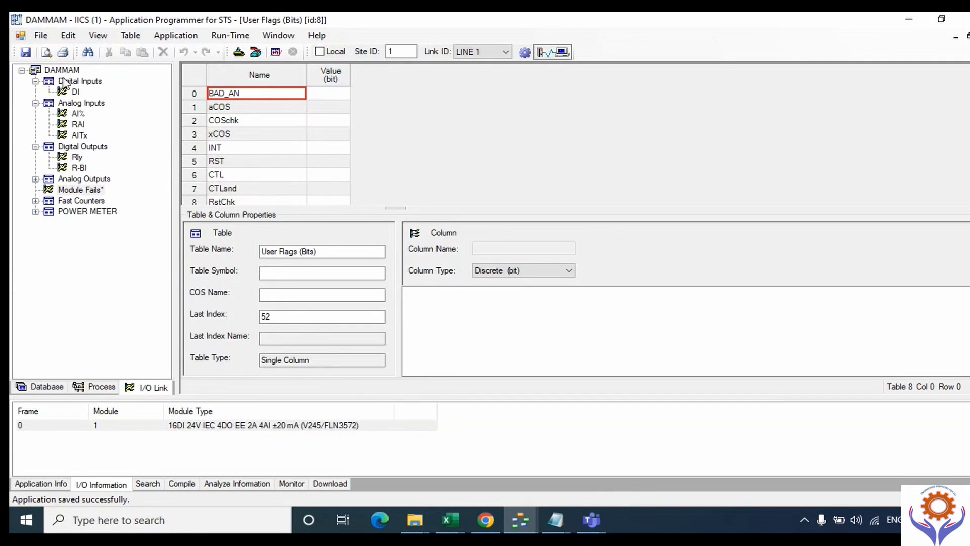
{"action": "left_click", "coordinate": [54, 387]}
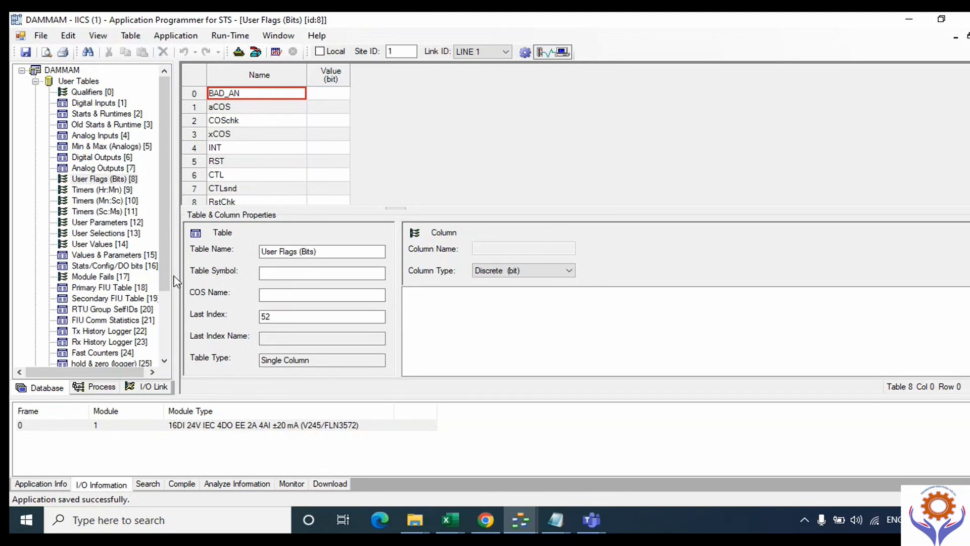
Examine the DI?, DO? and Par? values in the User Selections table, and view the User Values table.
{"action": "left_click_drag", "start_coordinate": [169, 252], "coordinate": [168, 292]}
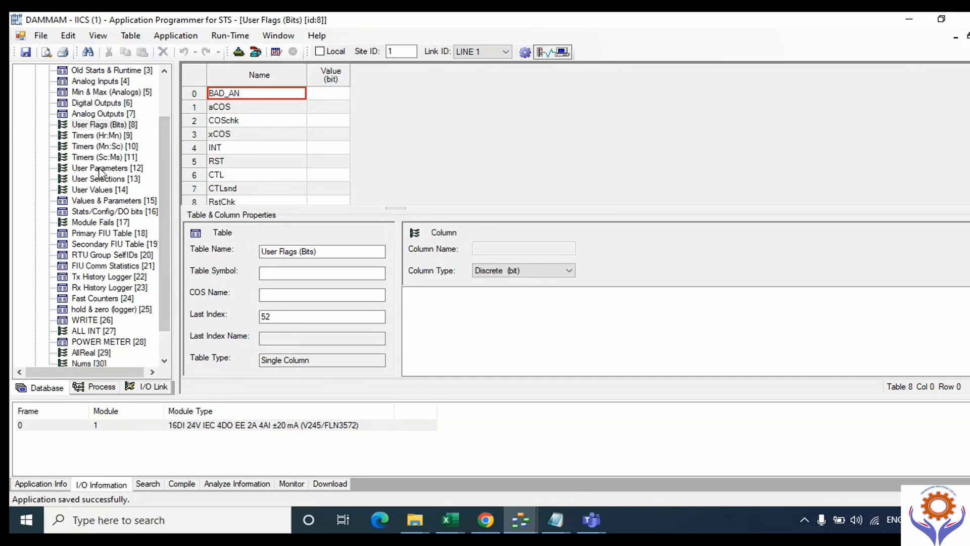
{"action": "double_click", "coordinate": [99, 187]}
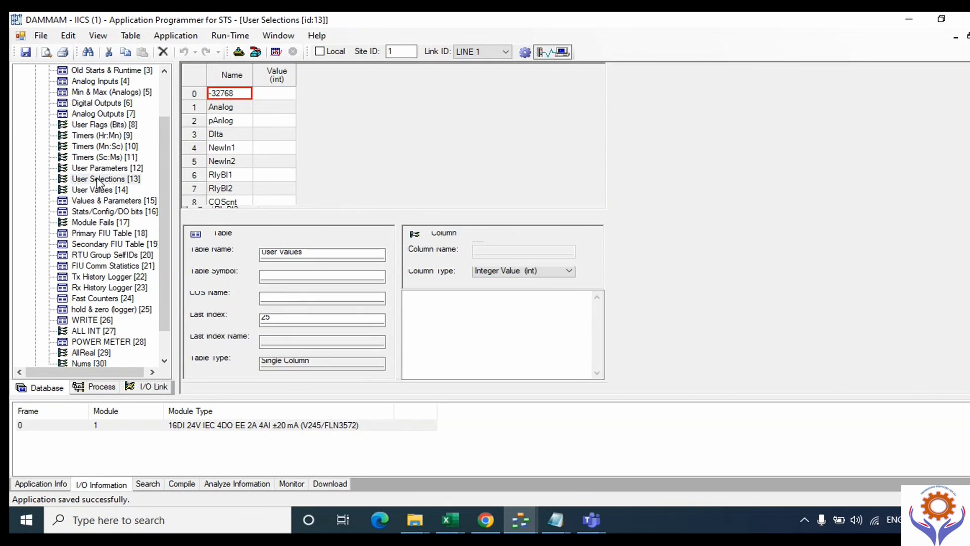
{"action": "left_click", "coordinate": [271, 95]}
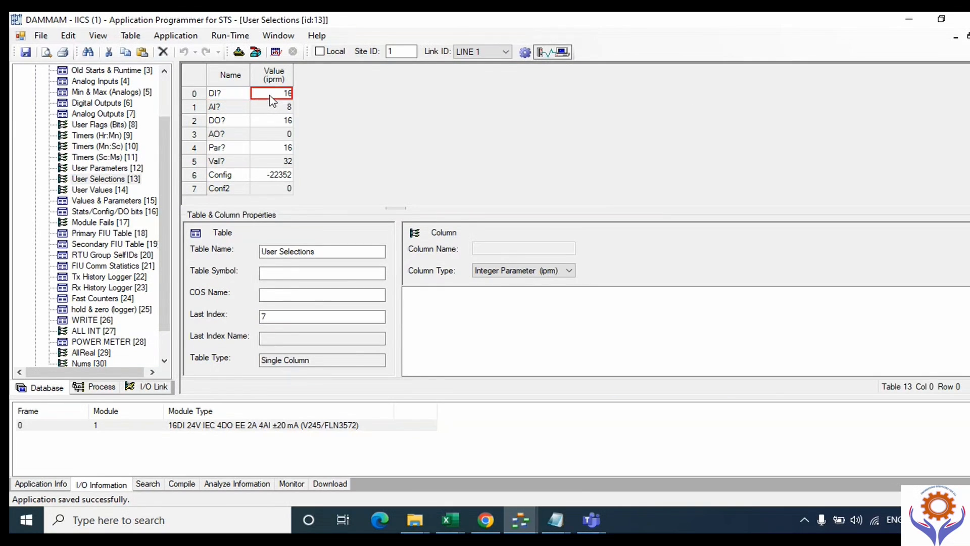
{"action": "left_click", "coordinate": [274, 120]}
{"action": "left_click", "coordinate": [274, 148]}
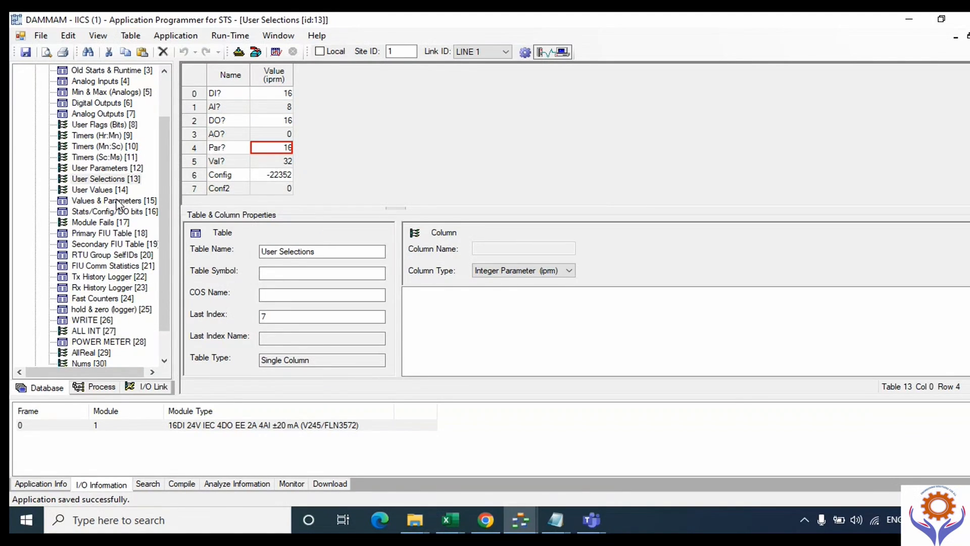
{"action": "left_click", "coordinate": [102, 193]}
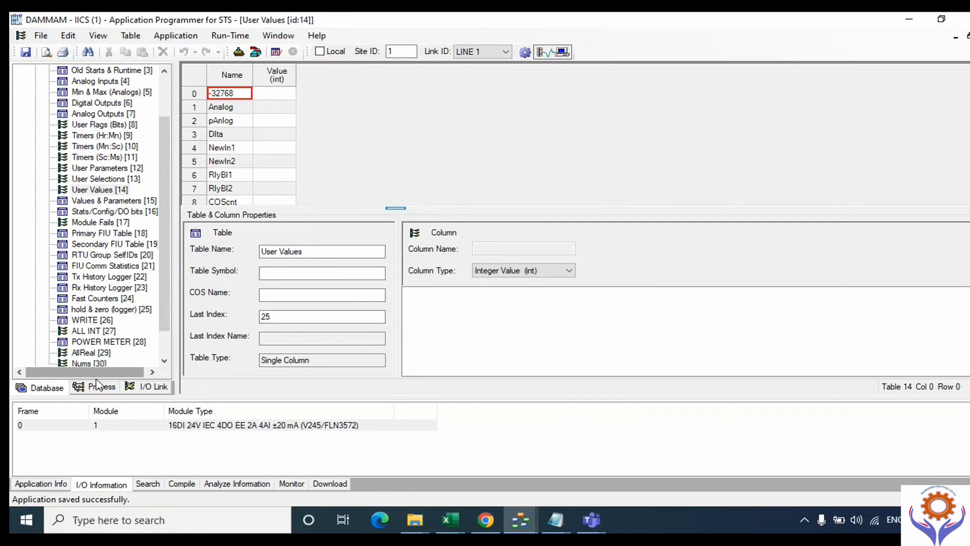
Look over the Dammam process's rungs and reopen the User Flags (Bits) database table.
{"action": "left_click", "coordinate": [97, 387]}
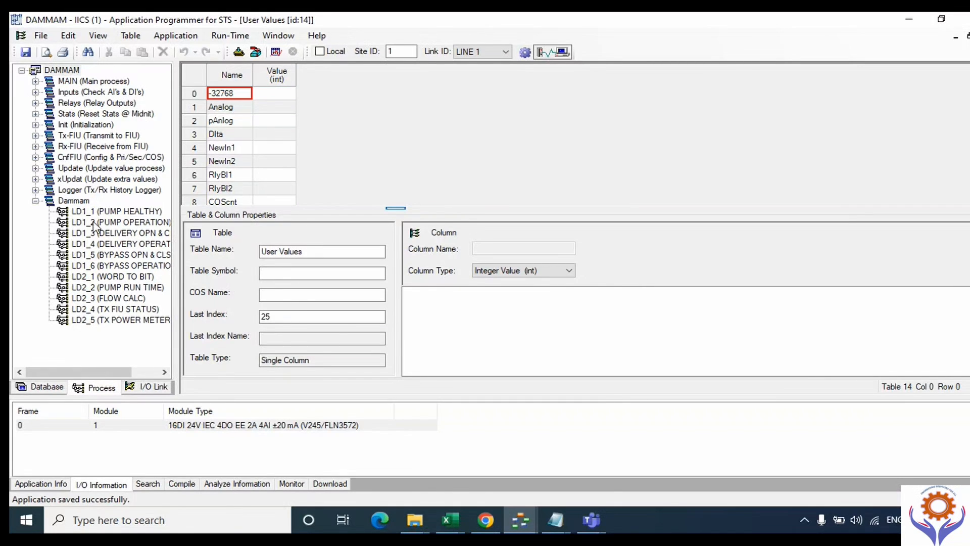
{"action": "left_click", "coordinate": [47, 387]}
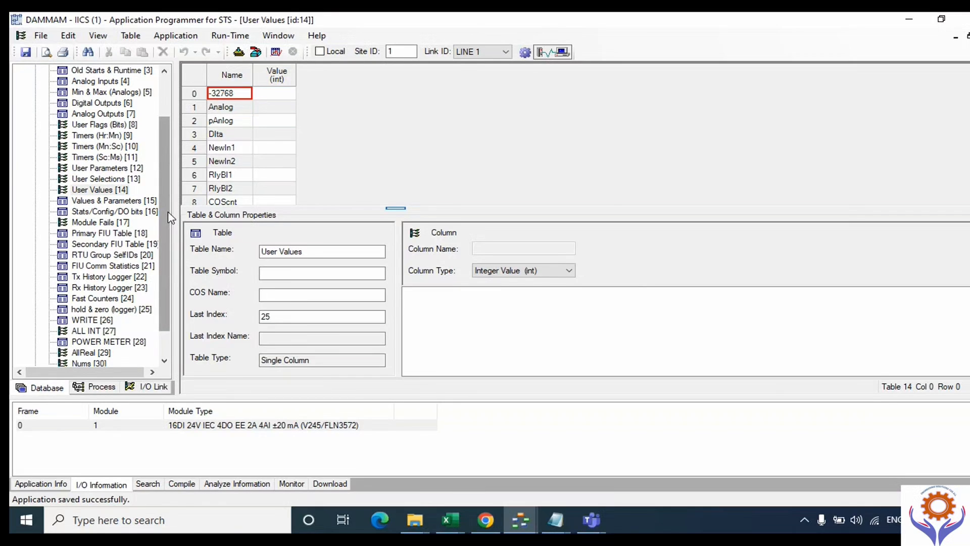
{"action": "double_click", "coordinate": [121, 125]}
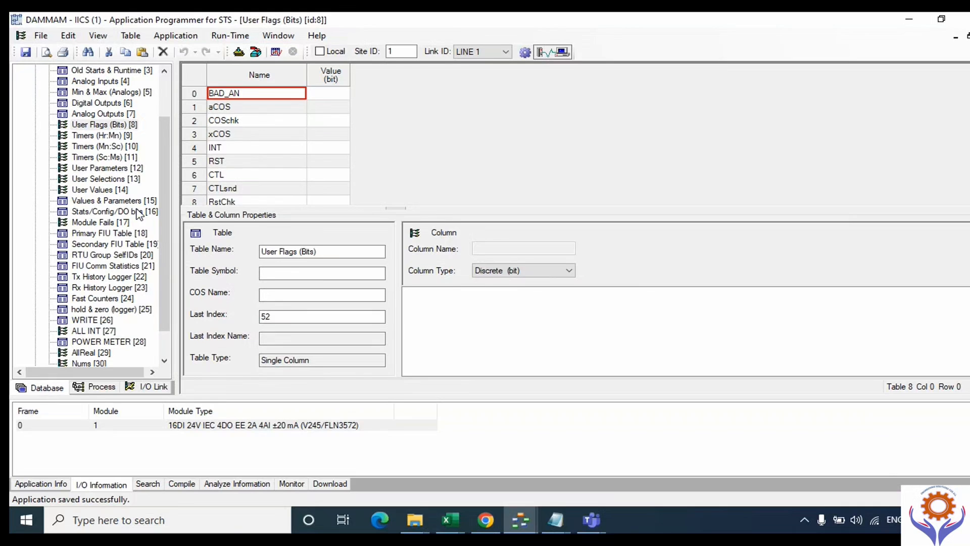
{"action": "scroll", "coordinate": [167, 178], "scroll_direction": "down", "scroll_amount": 1}
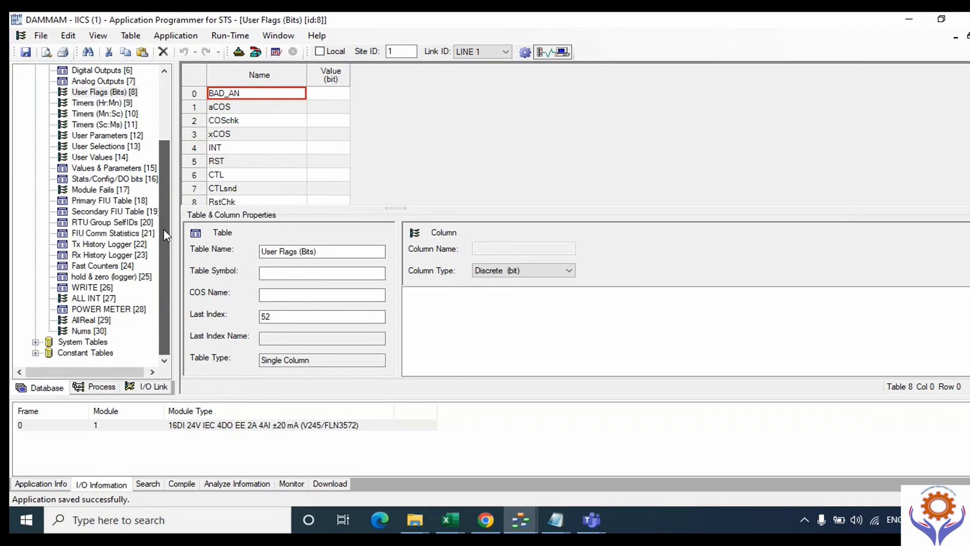
Append a rung named TEST to the end of the Dammam process and open it in the ladder editor.
{"action": "left_click", "coordinate": [95, 388]}
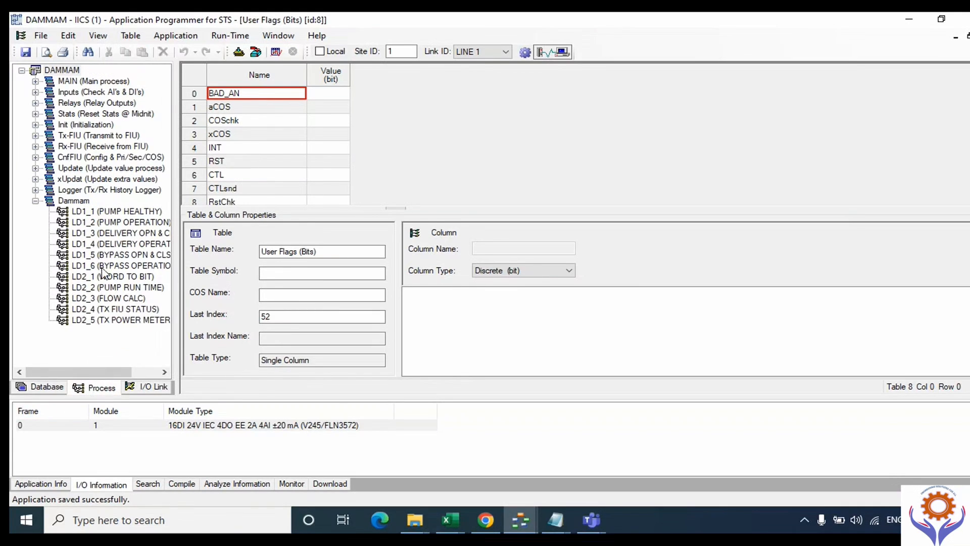
{"action": "left_click", "coordinate": [72, 201]}
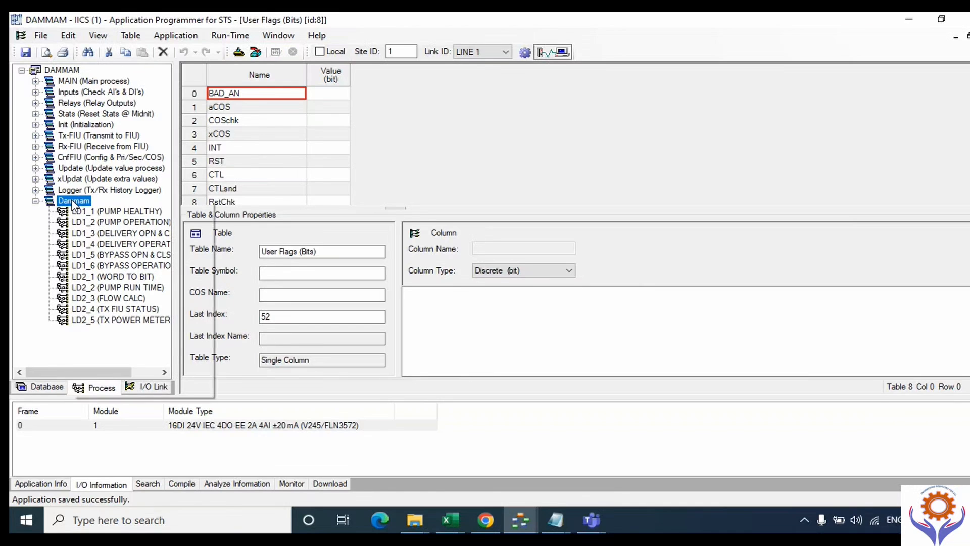
{"action": "right_click", "coordinate": [72, 201]}
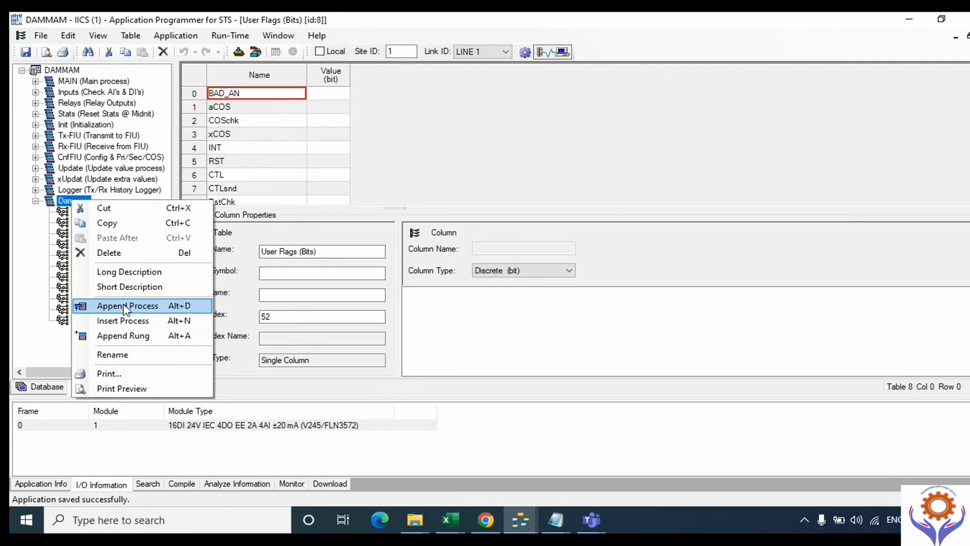
{"action": "left_click", "coordinate": [132, 338]}
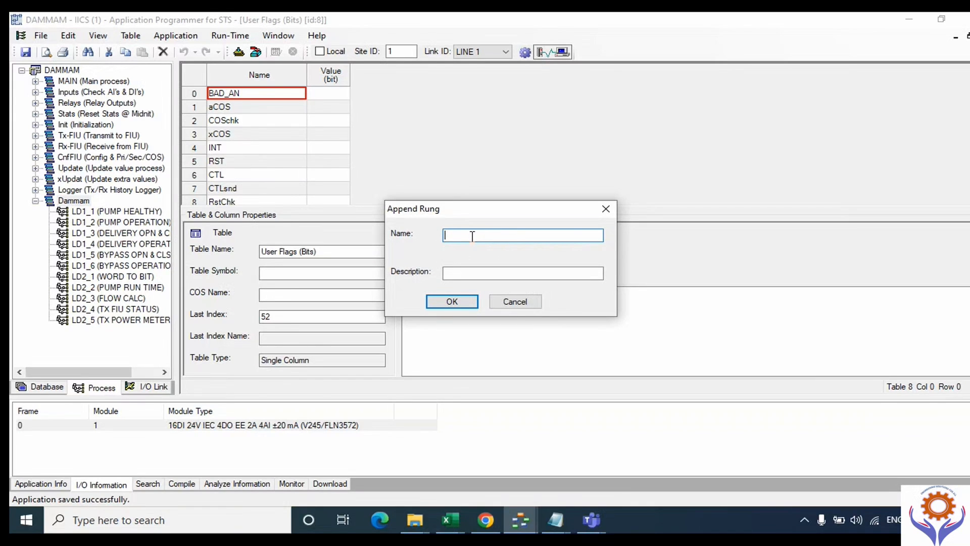
{"action": "type", "text": "T$ES"}
{"action": "key", "text": "BackSpace"}
{"action": "key", "text": "BackSpace"}
{"action": "key", "text": "BackSpace"}
{"action": "type", "text": "EST"}
{"action": "left_click", "coordinate": [452, 302]}
{"action": "left_click", "coordinate": [82, 331]}
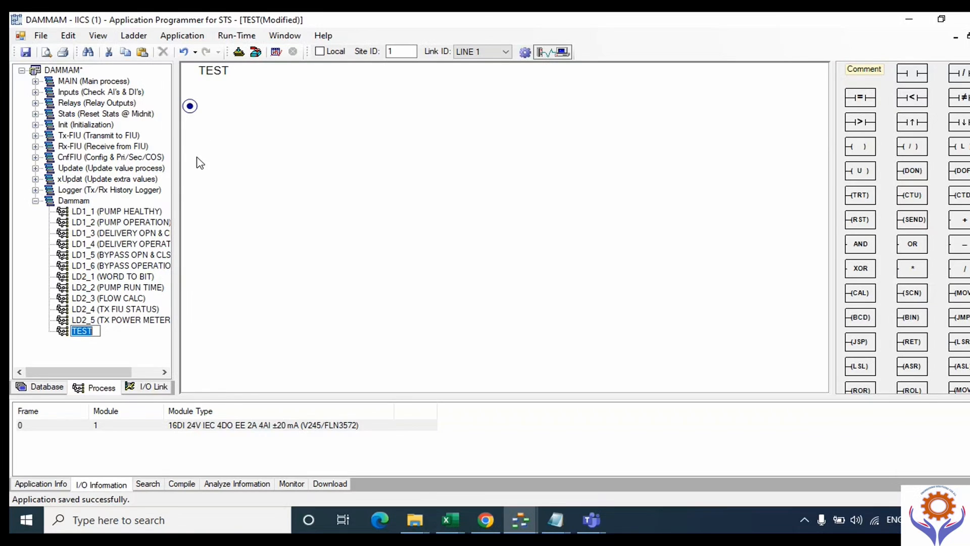
Return to the database's user tables and open the Digital Inputs table.
{"action": "left_click", "coordinate": [51, 386]}
{"action": "left_click_drag", "start_coordinate": [165, 201], "coordinate": [166, 129]}
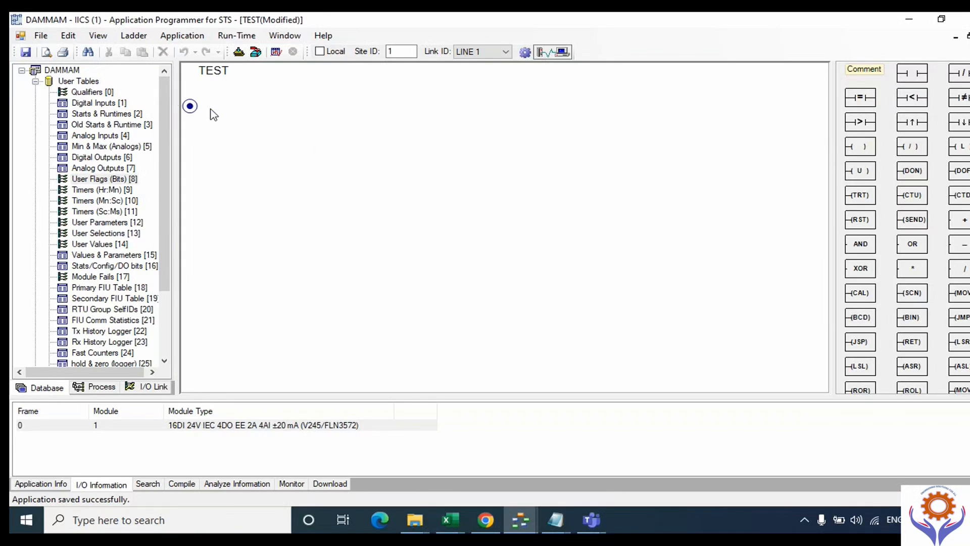
{"action": "left_click", "coordinate": [95, 93]}
{"action": "double_click", "coordinate": [96, 103]}
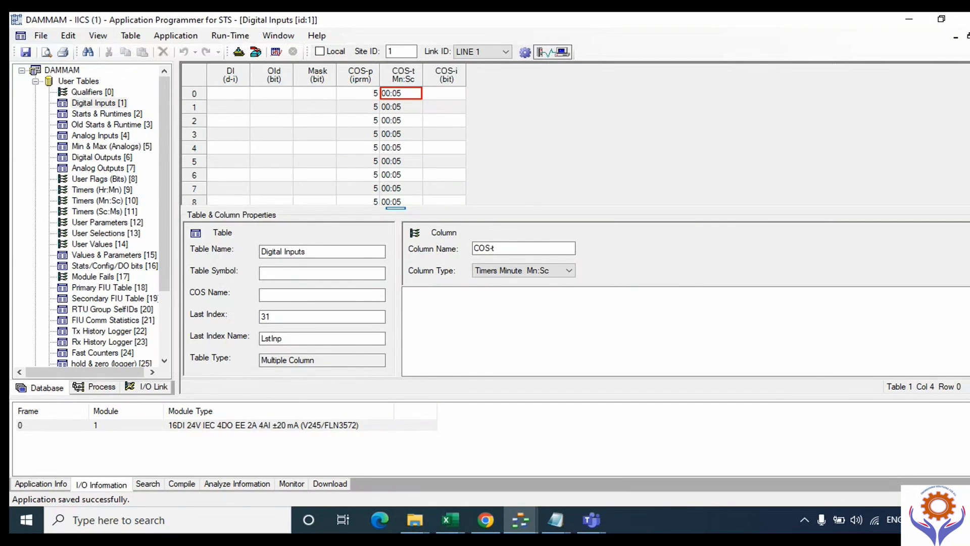
Place an open relay contact at the start of the TEST rung, checking the Digital Inputs table for its reference.
{"action": "left_click", "coordinate": [969, 36]}
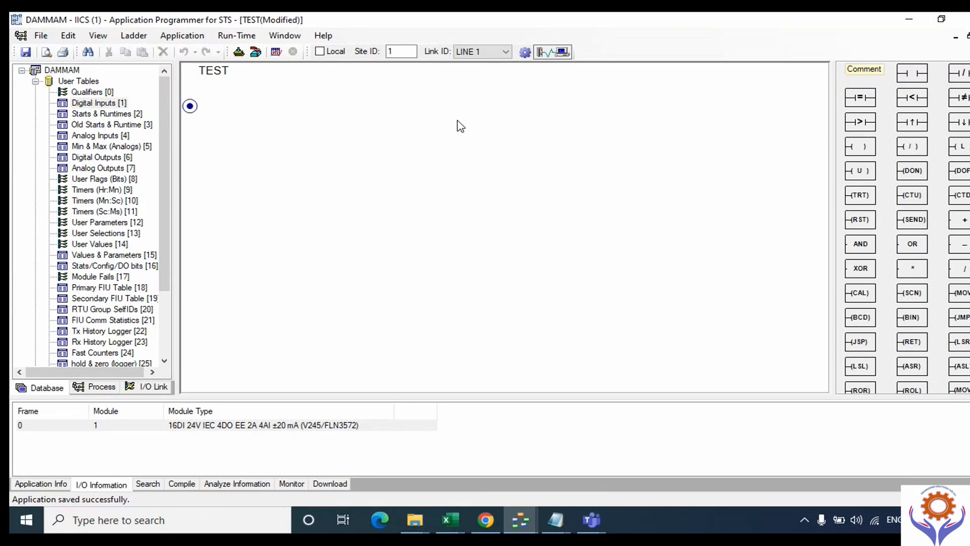
{"action": "left_click_drag", "start_coordinate": [921, 76], "coordinate": [226, 107]}
{"action": "double_click", "coordinate": [117, 105]}
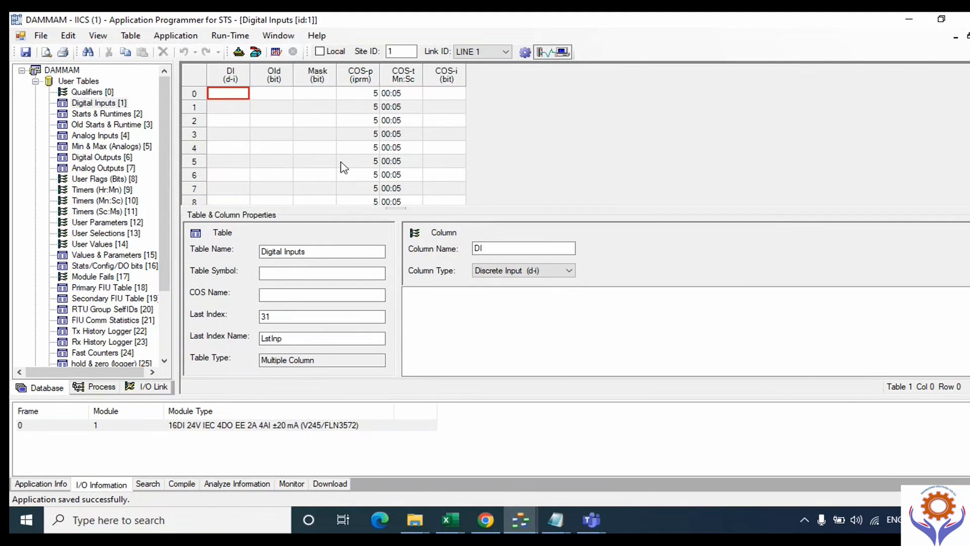
{"action": "left_click", "coordinate": [969, 36]}
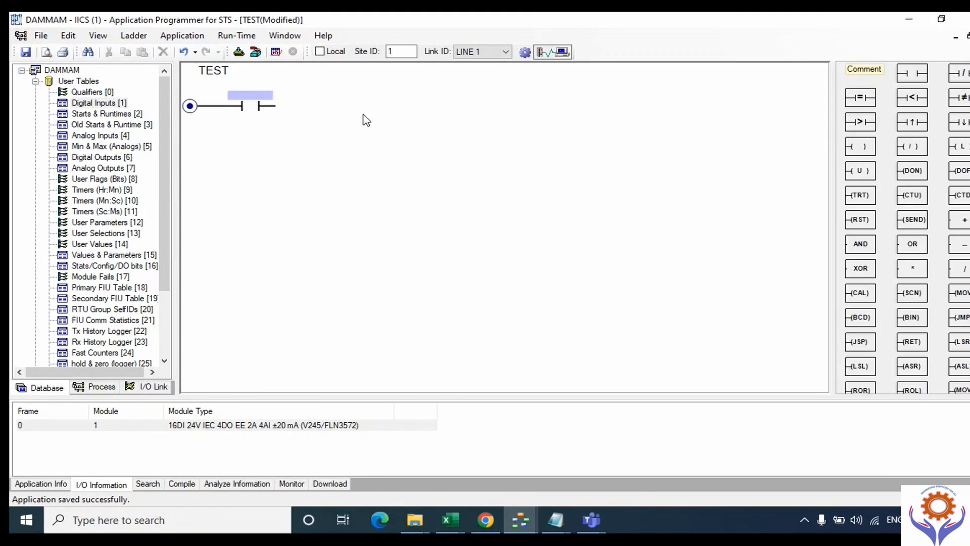
Try to assign the variable inp,6 to the open relay contact on the TEST rung.
{"action": "double_click", "coordinate": [241, 96]}
{"action": "type", "text": "i"}
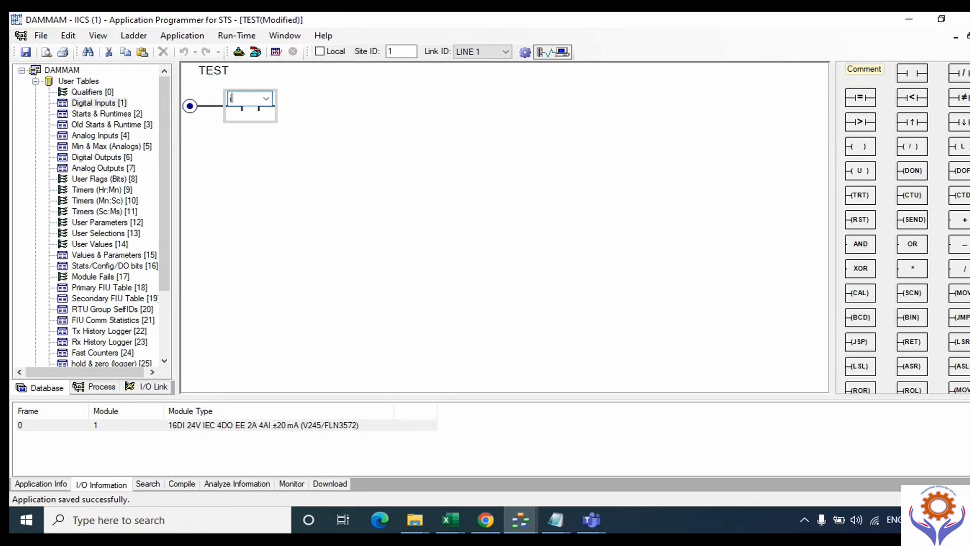
{"action": "type", "text": "np,6"}
{"action": "key", "text": "Return"}
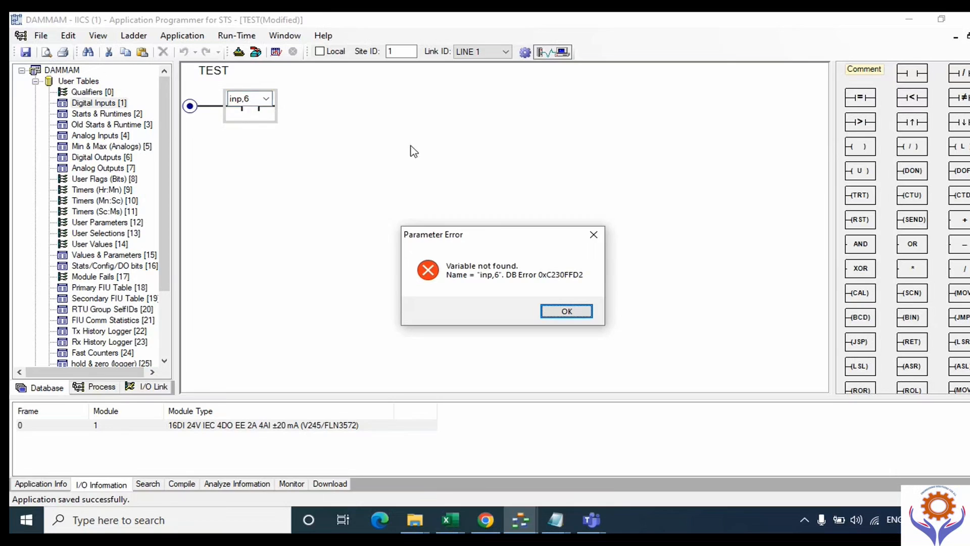
{"action": "left_click", "coordinate": [567, 311]}
{"action": "left_click", "coordinate": [568, 312]}
{"action": "key", "text": "Escape"}
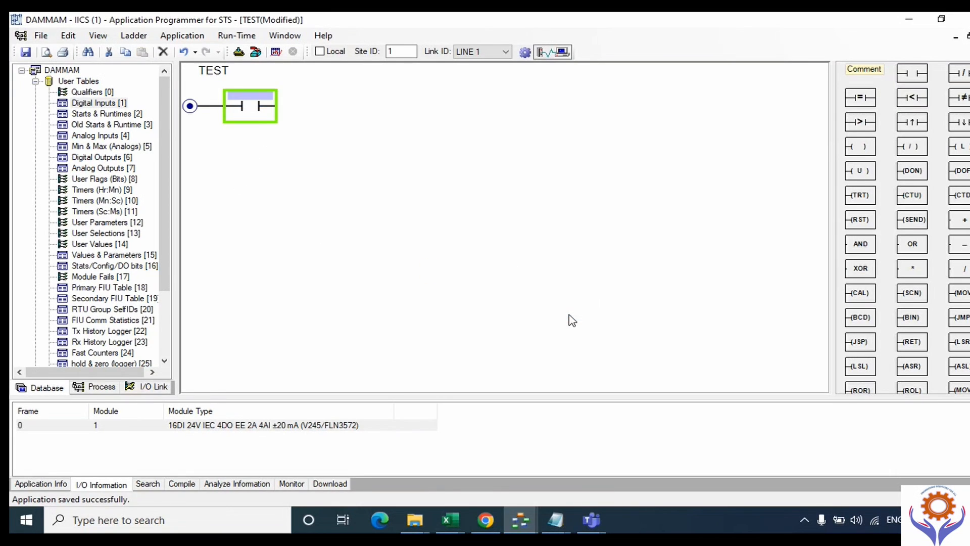
Assign the discrete input DI,6 to the open contact and add an upward-arrow Differentiator contact after it.
{"action": "left_click", "coordinate": [103, 105]}
{"action": "double_click", "coordinate": [102, 105]}
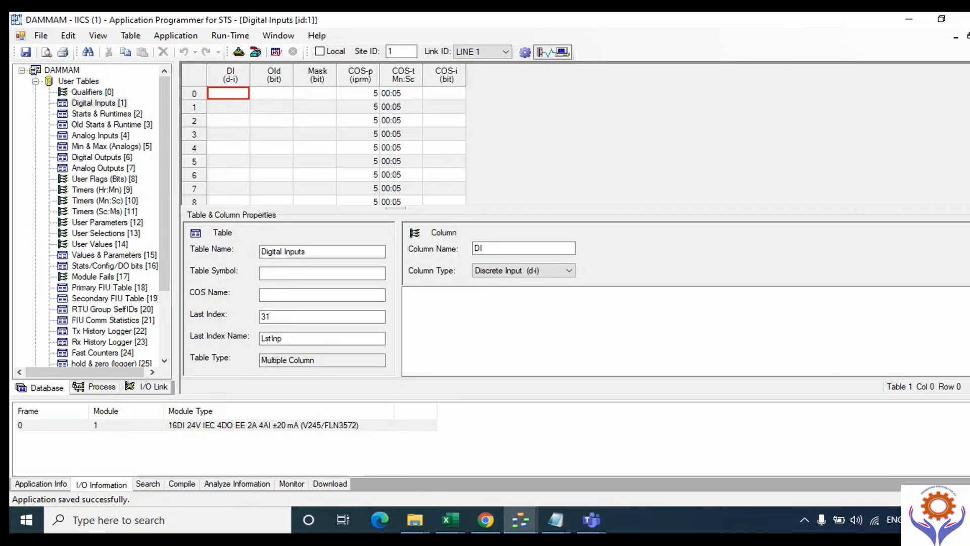
{"action": "left_click", "coordinate": [969, 35]}
{"action": "double_click", "coordinate": [251, 95]}
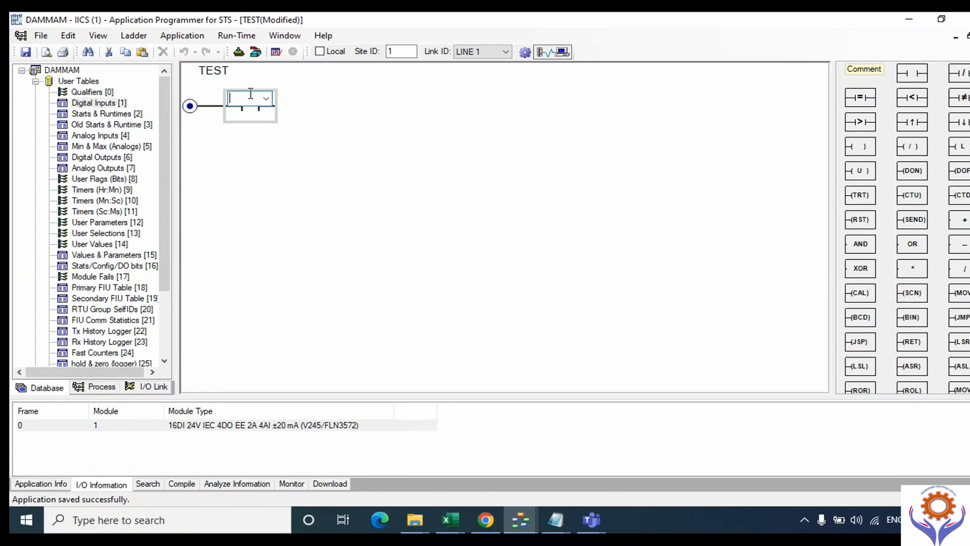
{"action": "type", "text": "DI,6"}
{"action": "key", "text": "Return"}
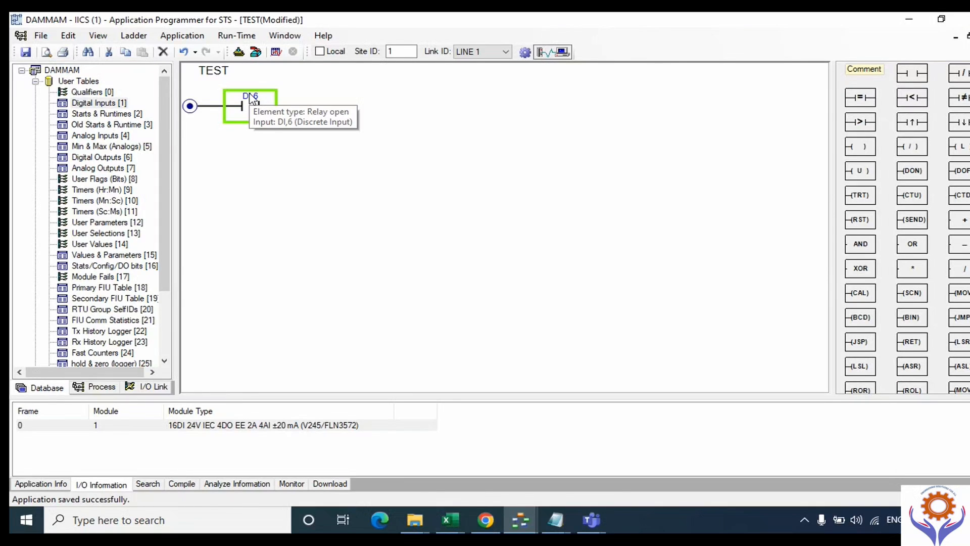
{"action": "left_click", "coordinate": [273, 136]}
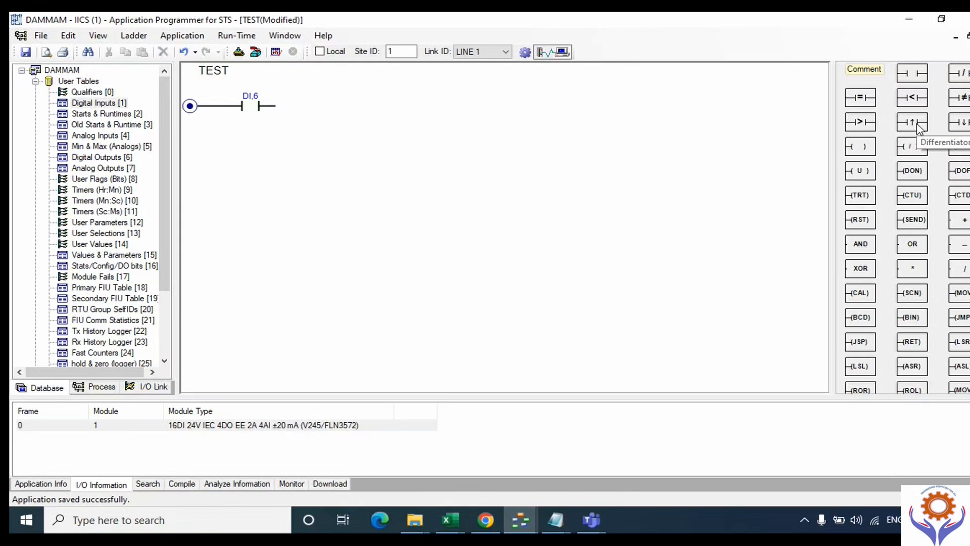
{"action": "left_click_drag", "start_coordinate": [918, 127], "coordinate": [325, 110]}
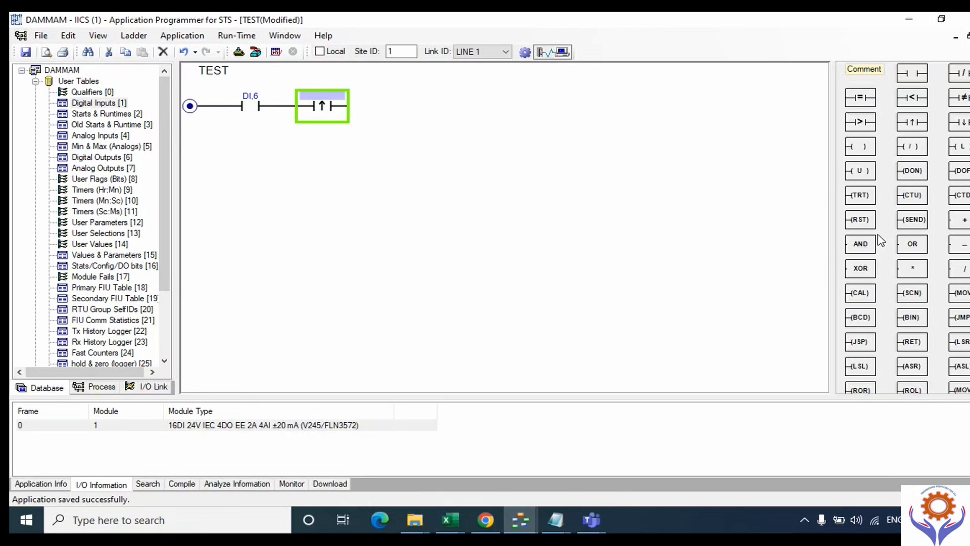
Place a CAL element at the end of the TEST rung, wire it to the Differentiator contact and open its first parameter.
{"action": "left_click", "coordinate": [866, 296]}
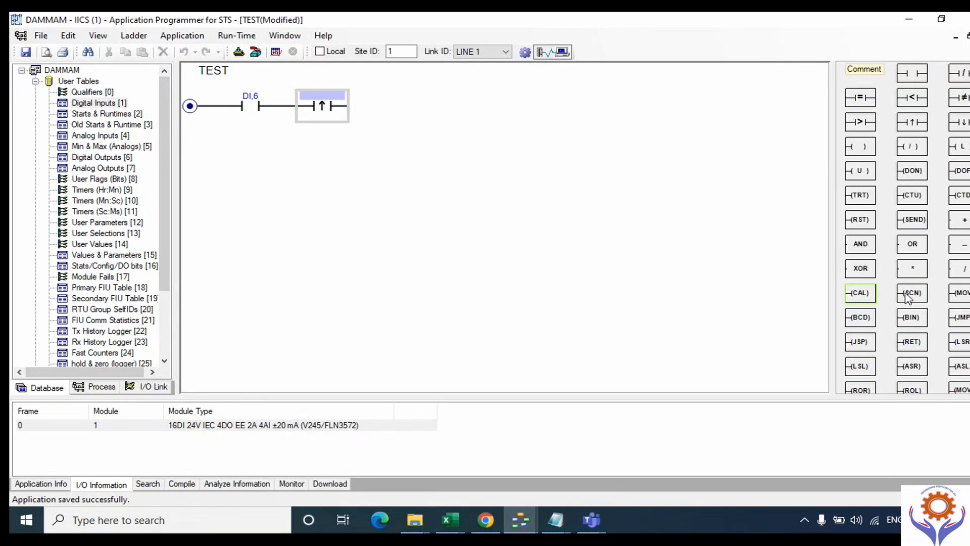
{"action": "mouse_move", "coordinate": [854, 291]}
{"action": "left_mouse_down"}
{"action": "mouse_move", "coordinate": [617, 203]}
{"action": "mouse_move", "coordinate": [493, 135]}
{"action": "mouse_move", "coordinate": [470, 110]}
{"action": "left_mouse_up"}
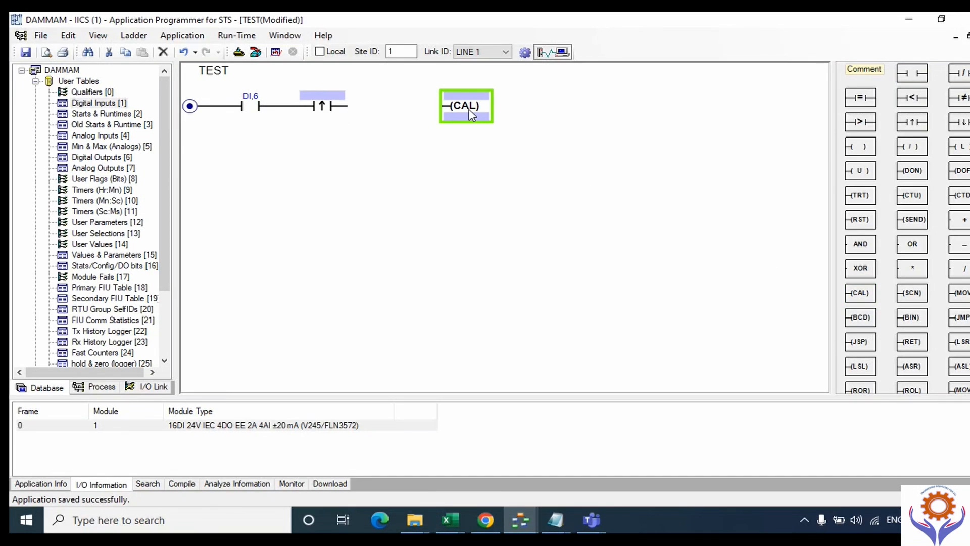
{"action": "left_click_drag", "start_coordinate": [340, 106], "coordinate": [438, 106]}
{"action": "left_click", "coordinate": [459, 120]}
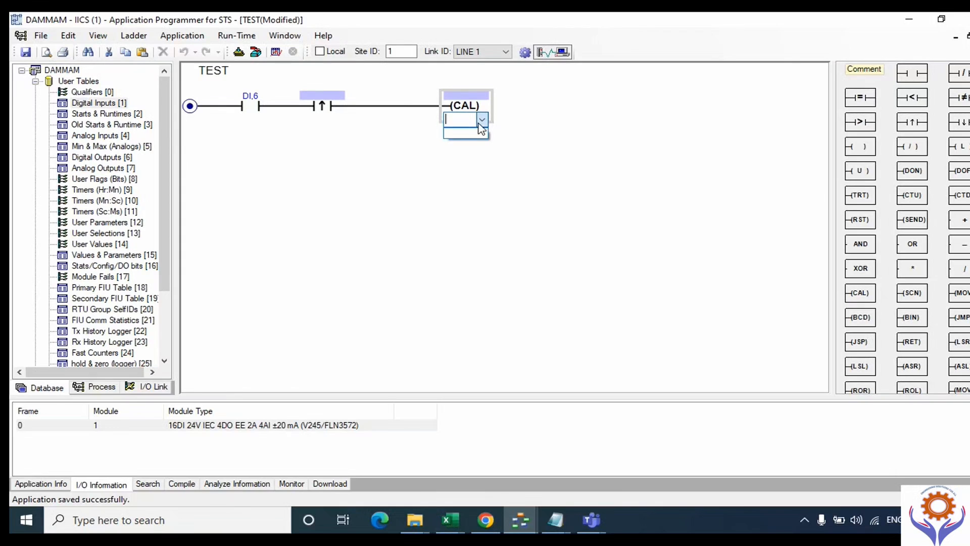
{"action": "left_click", "coordinate": [456, 121]}
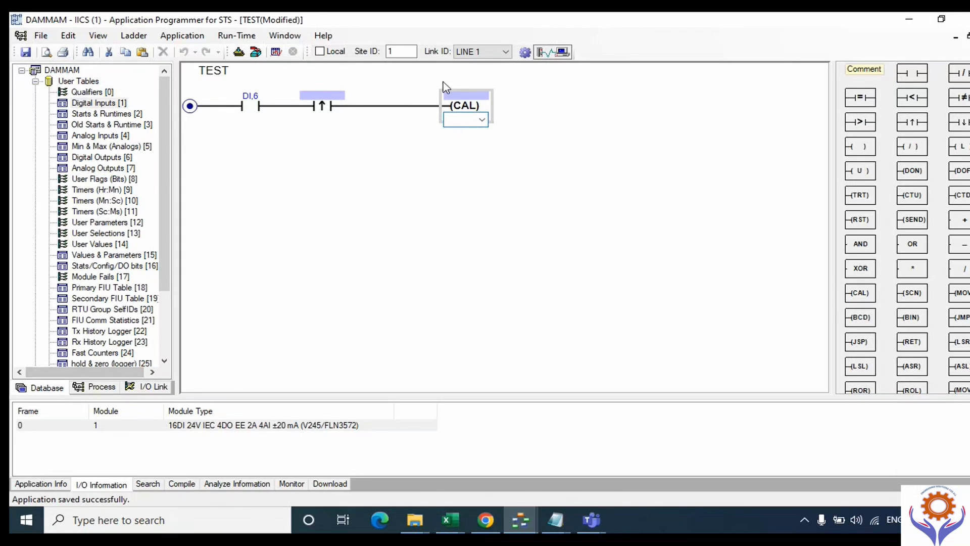
{"action": "left_click", "coordinate": [496, 152]}
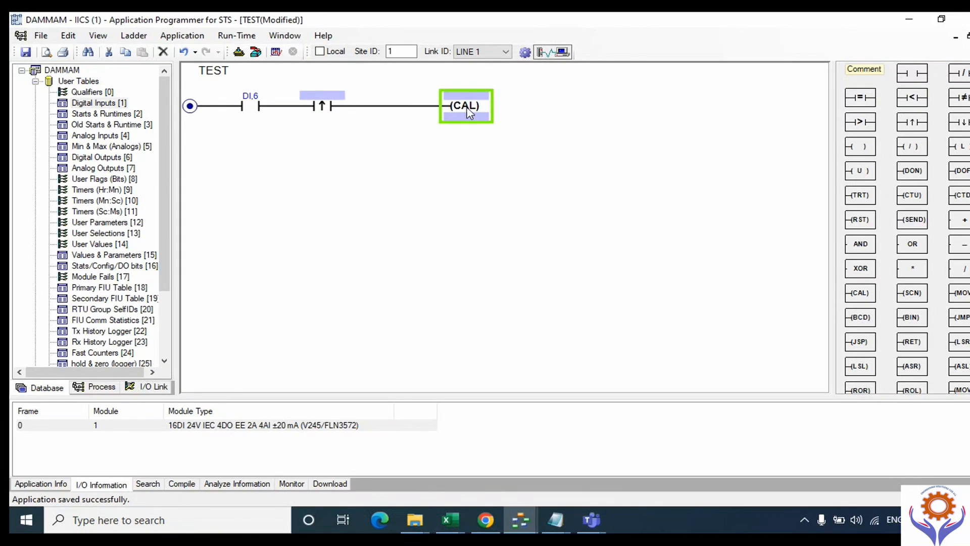
{"action": "left_click", "coordinate": [452, 116]}
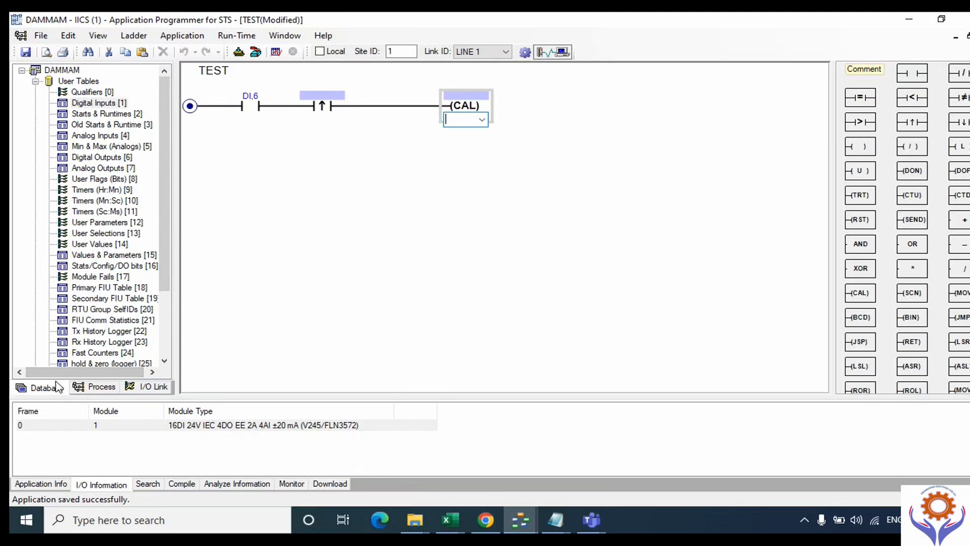
Append a row named PULS to the end of the User Values table and return to the TEST rung.
{"action": "double_click", "coordinate": [99, 244]}
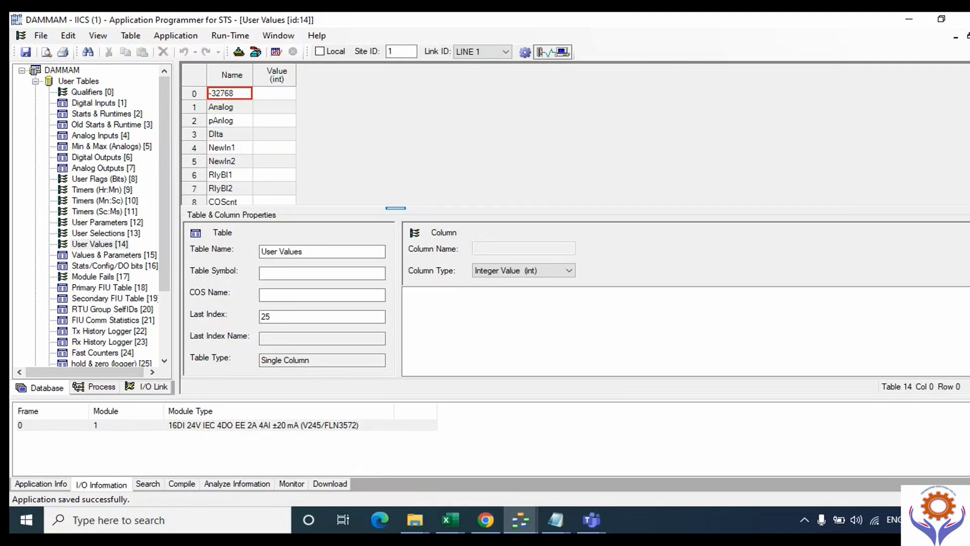
{"action": "scroll", "coordinate": [388, 134], "scroll_direction": "down", "scroll_amount": 6}
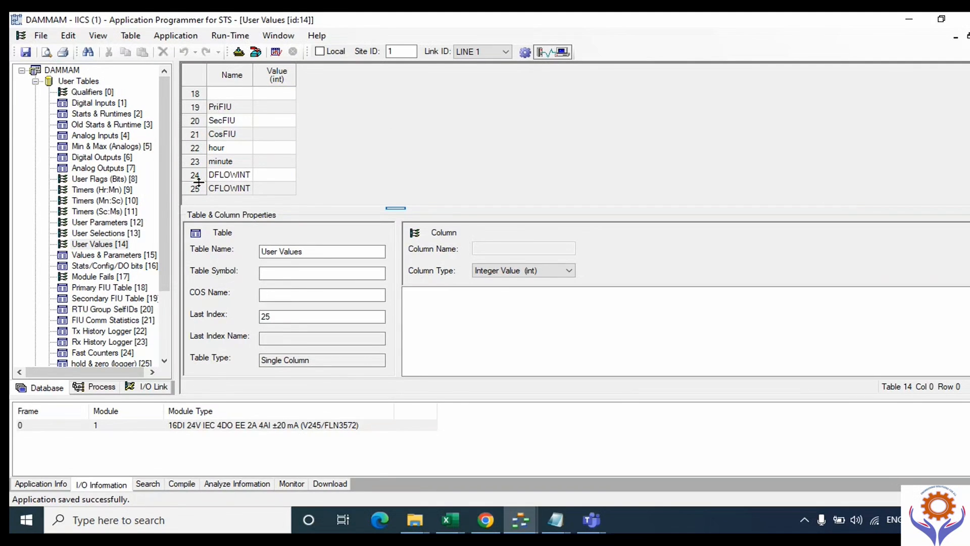
{"action": "right_click", "coordinate": [233, 194]}
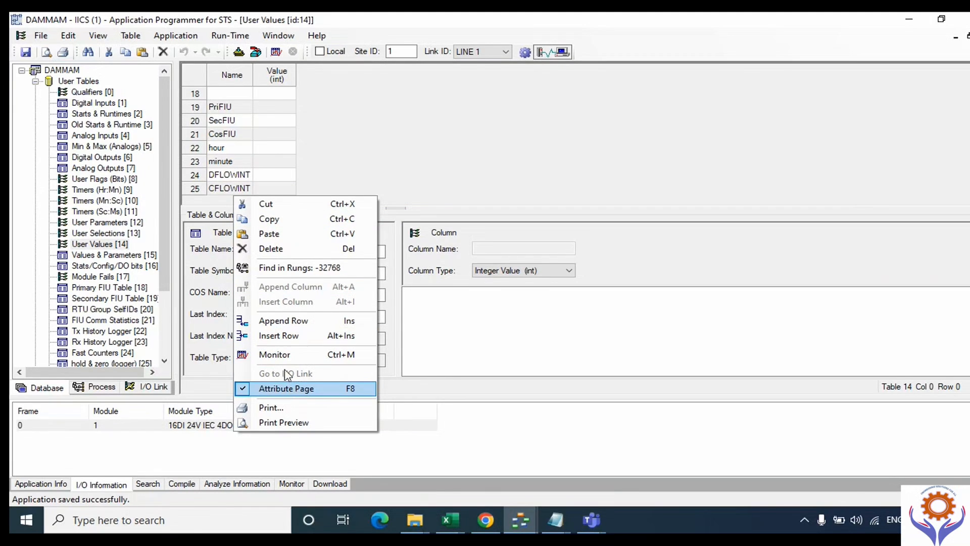
{"action": "left_click", "coordinate": [296, 326]}
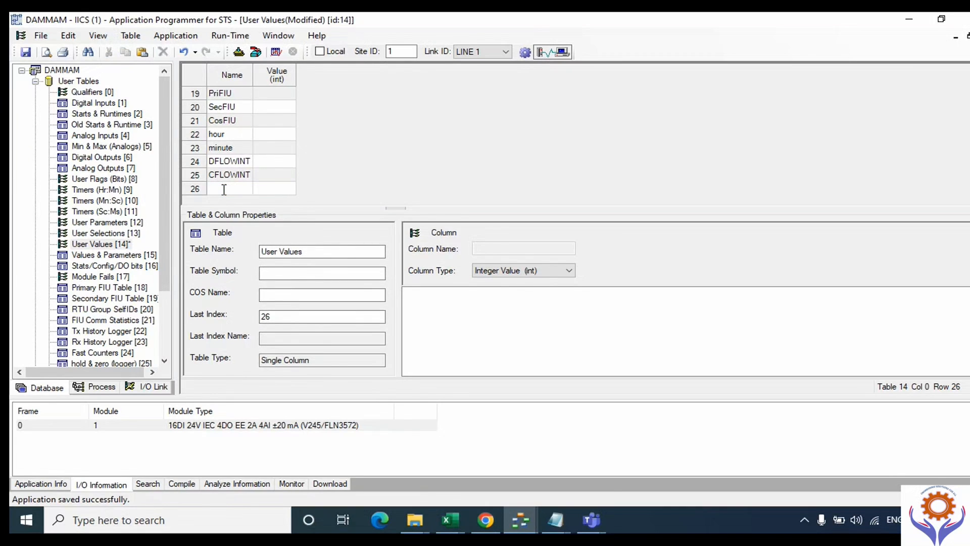
{"action": "type", "text": "PULS"}
{"action": "key", "text": "Return"}
{"action": "key", "text": "ctrl+Tab"}
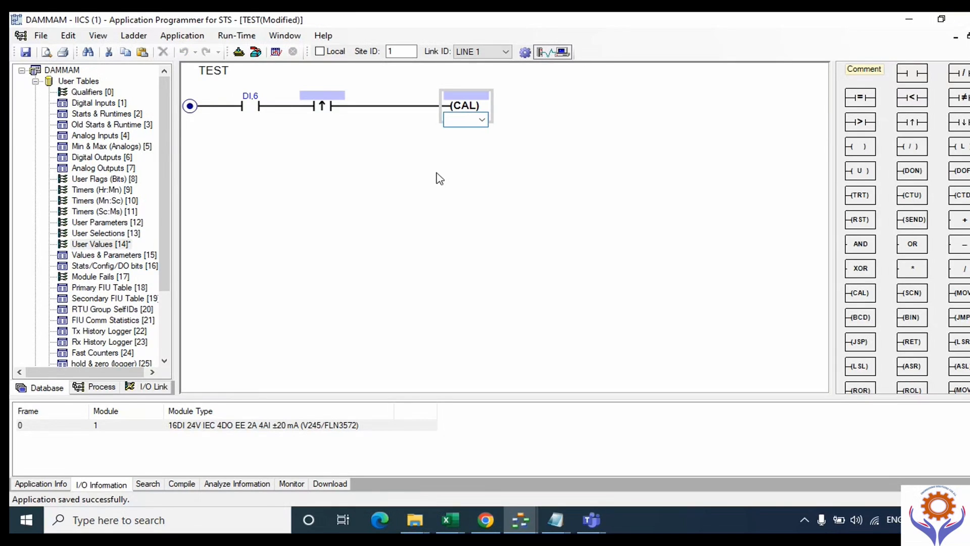
Try to set the CAL element's first parameter to PULS+1, and to PULS alone.
{"action": "type", "text": "PULS"}
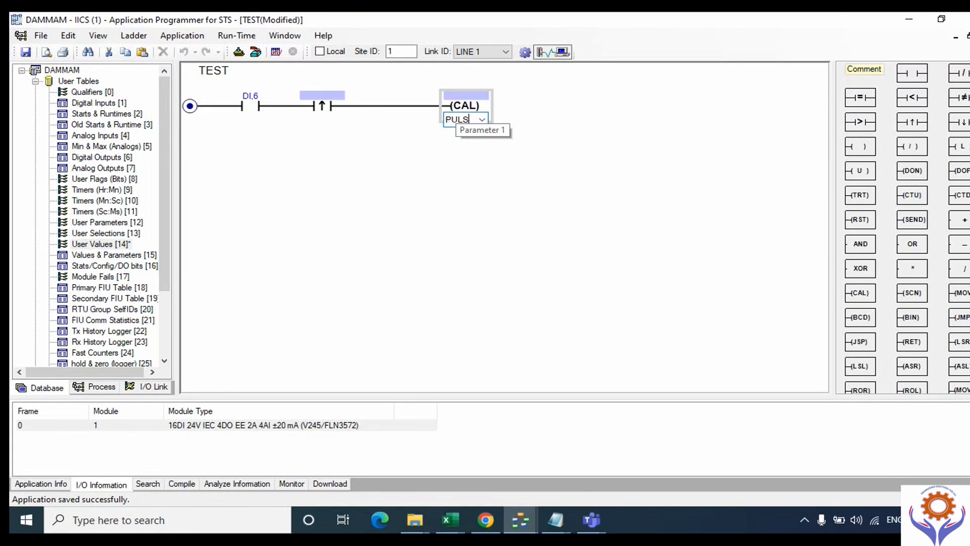
{"action": "type", "text": "+"}
{"action": "key", "text": "Return"}
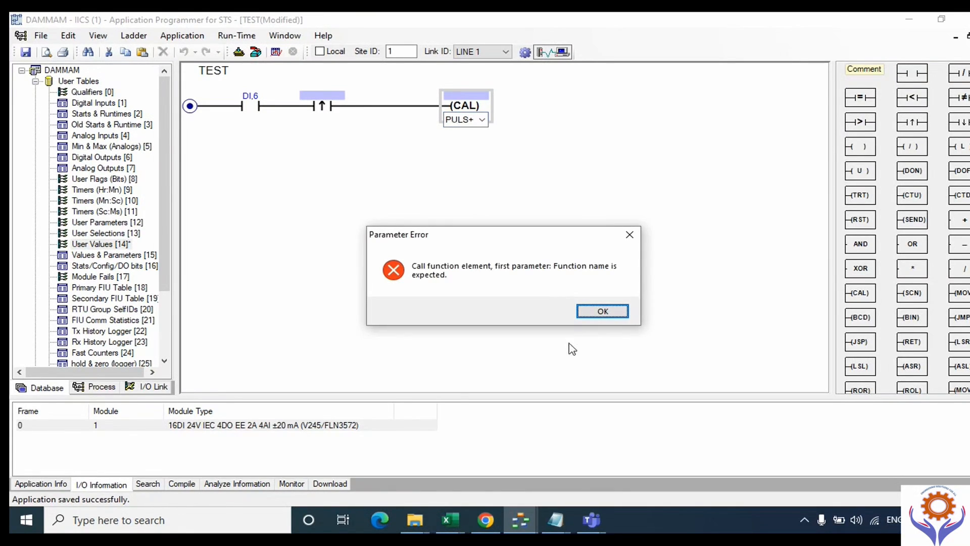
{"action": "left_click", "coordinate": [601, 313]}
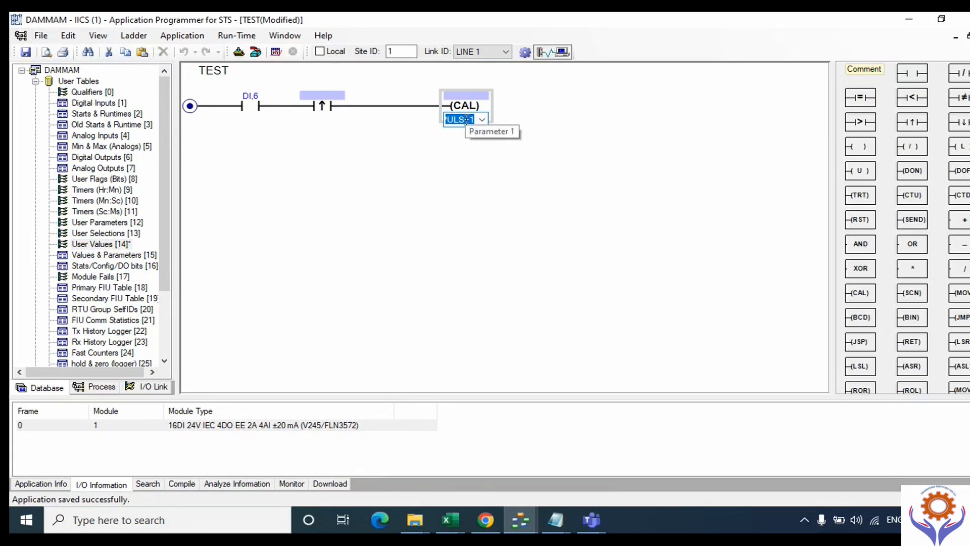
{"action": "left_click_drag", "start_coordinate": [464, 120], "coordinate": [485, 124]}
{"action": "key", "text": "BackSpace"}
{"action": "key", "text": "Return"}
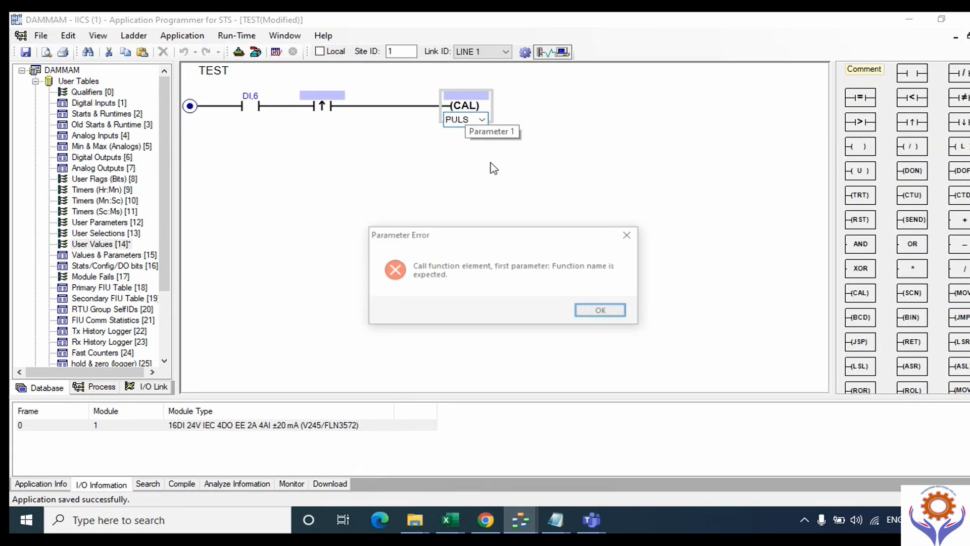
{"action": "left_click", "coordinate": [602, 311]}
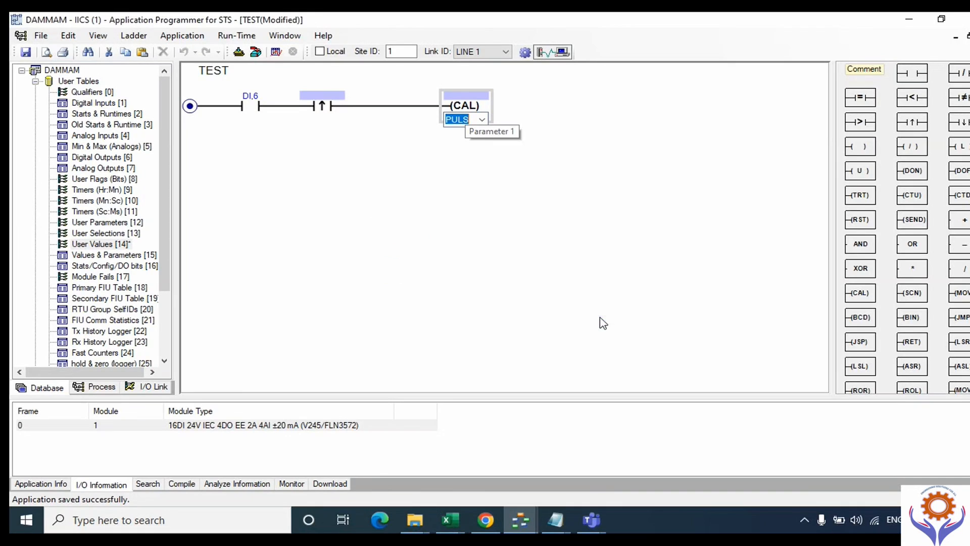
{"action": "left_click", "coordinate": [492, 137]}
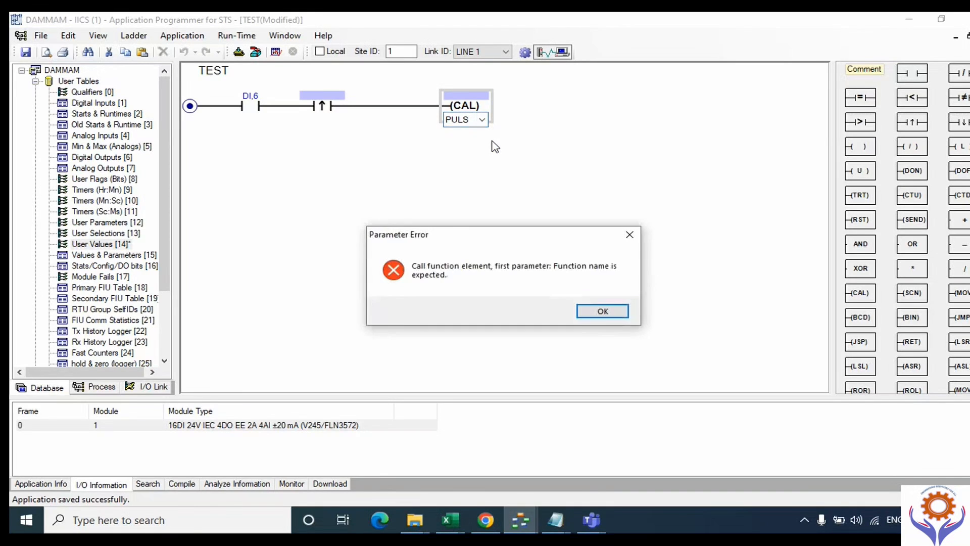
{"action": "left_click", "coordinate": [632, 234]}
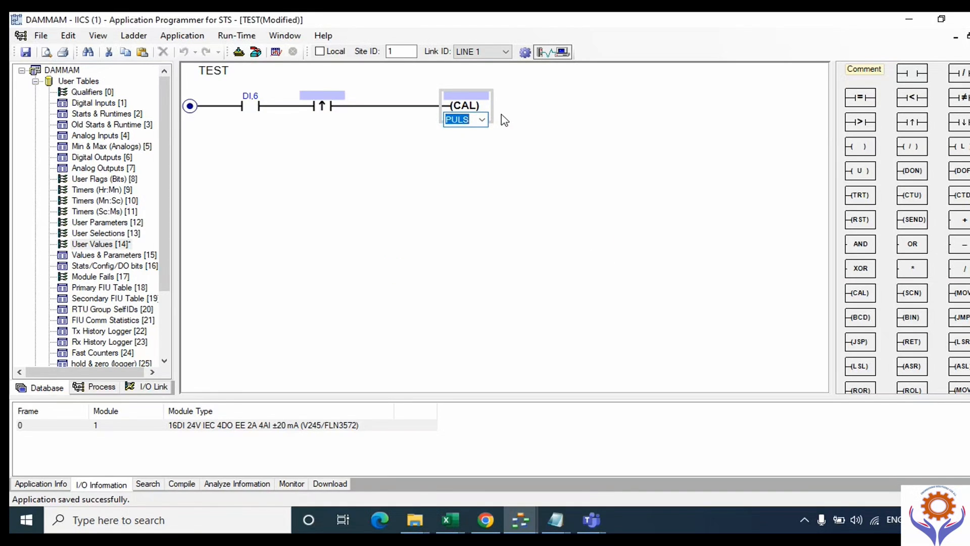
Clear the CAL element's parameter and delete the element from the TEST rung.
{"action": "key", "text": "BackSpace"}
{"action": "left_click", "coordinate": [484, 108]}
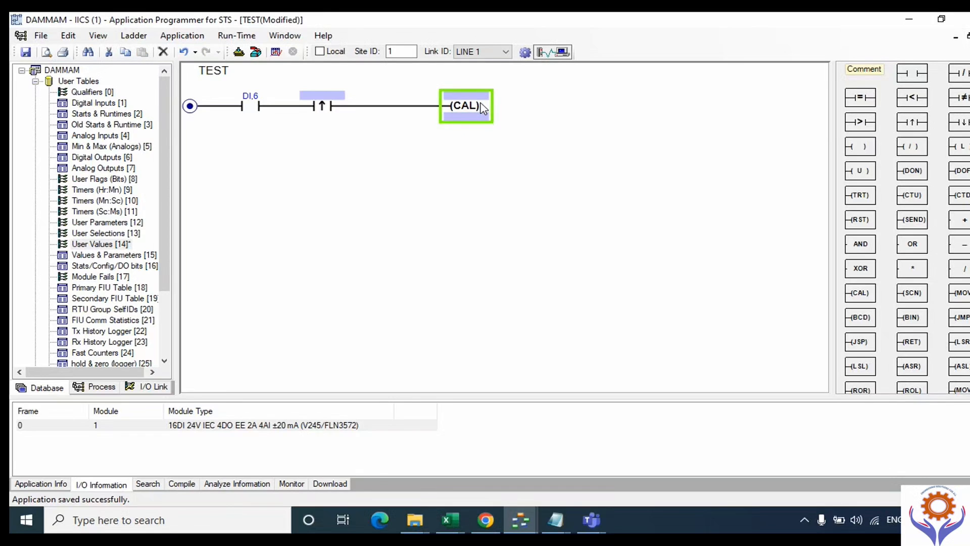
{"action": "key", "text": "Delete"}
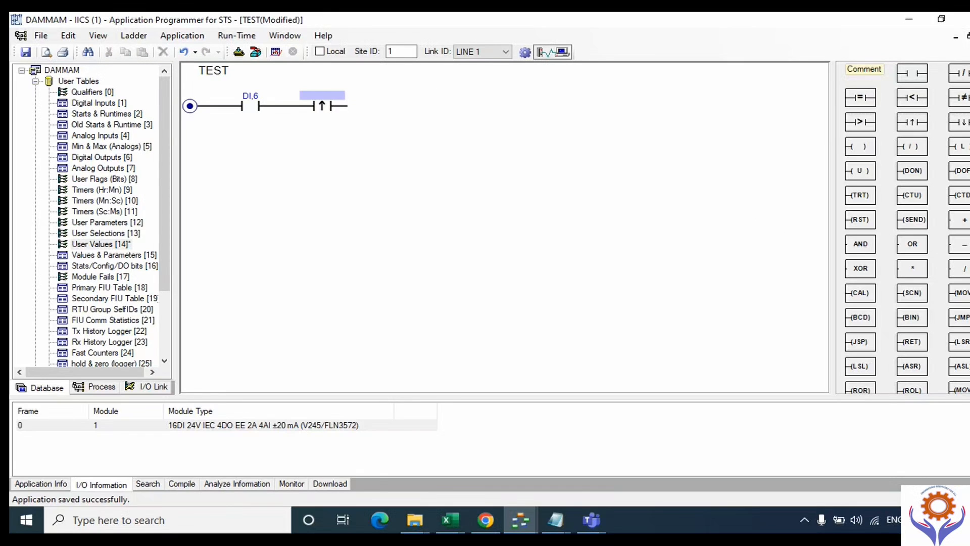
{"action": "scroll", "coordinate": [861, 231], "scroll_direction": "down", "scroll_amount": 3}
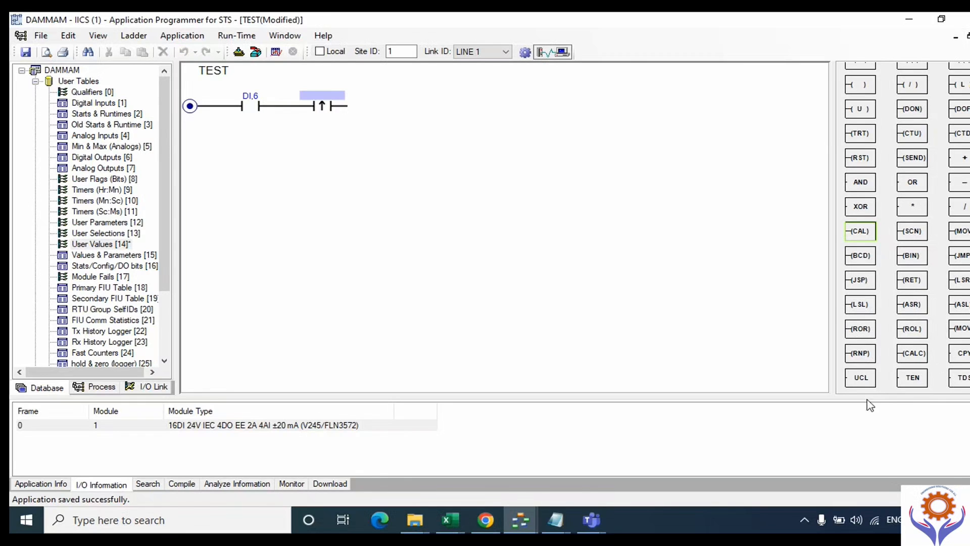
{"action": "left_click_drag", "start_coordinate": [856, 394], "coordinate": [769, 414]}
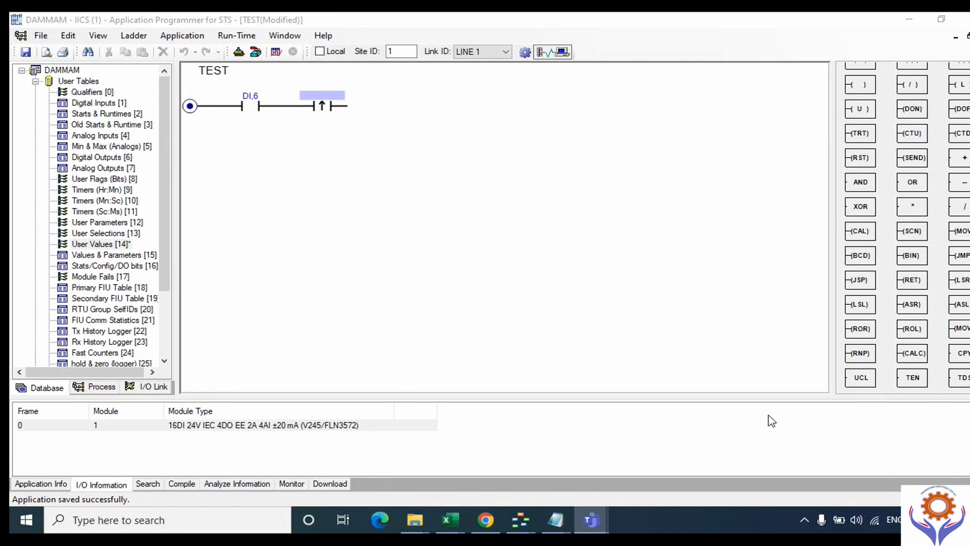
{"action": "scroll", "coordinate": [907, 228], "scroll_direction": "up", "scroll_amount": 2}
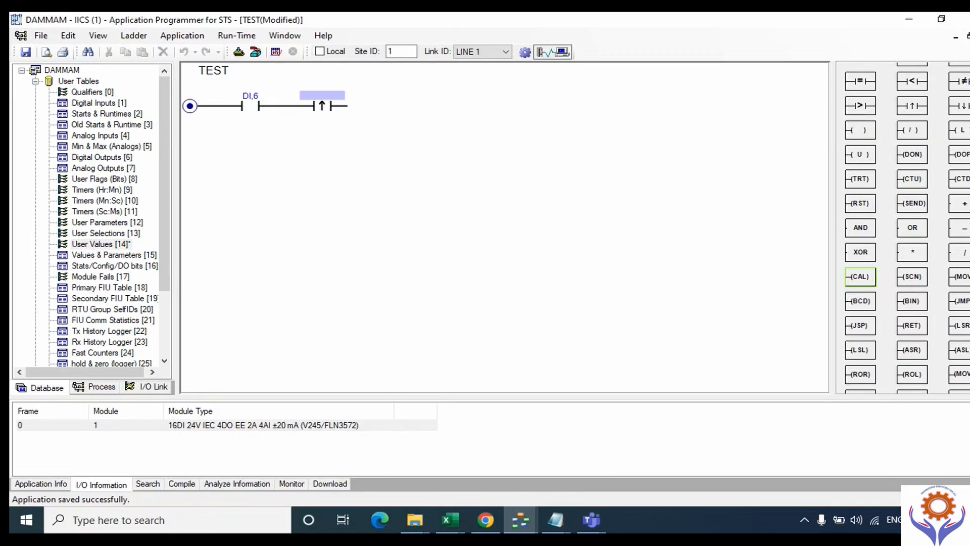
Add a CTD counter output after the differentiator-up contact, wire it to the rung and assign it PULS.
{"action": "left_click_drag", "start_coordinate": [959, 185], "coordinate": [427, 107]}
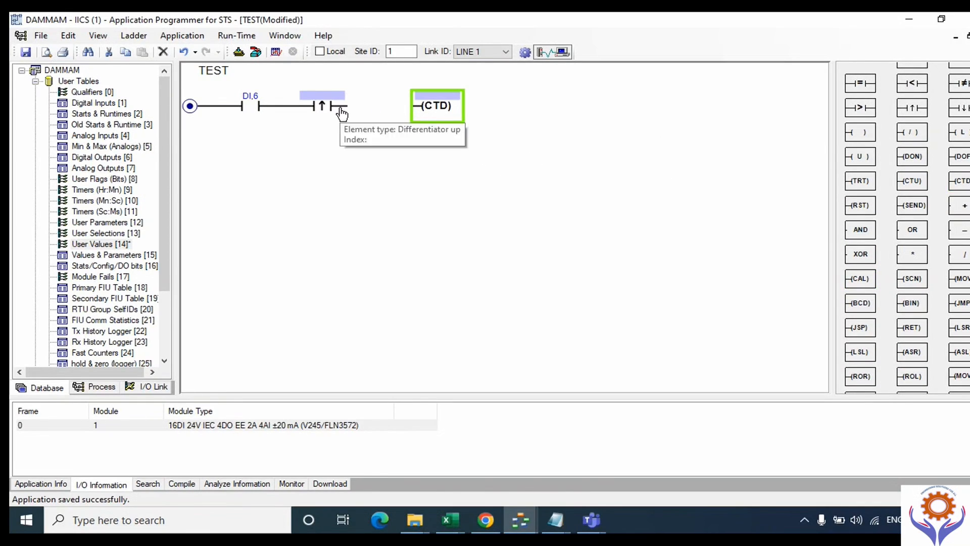
{"action": "left_click_drag", "start_coordinate": [344, 107], "coordinate": [400, 108]}
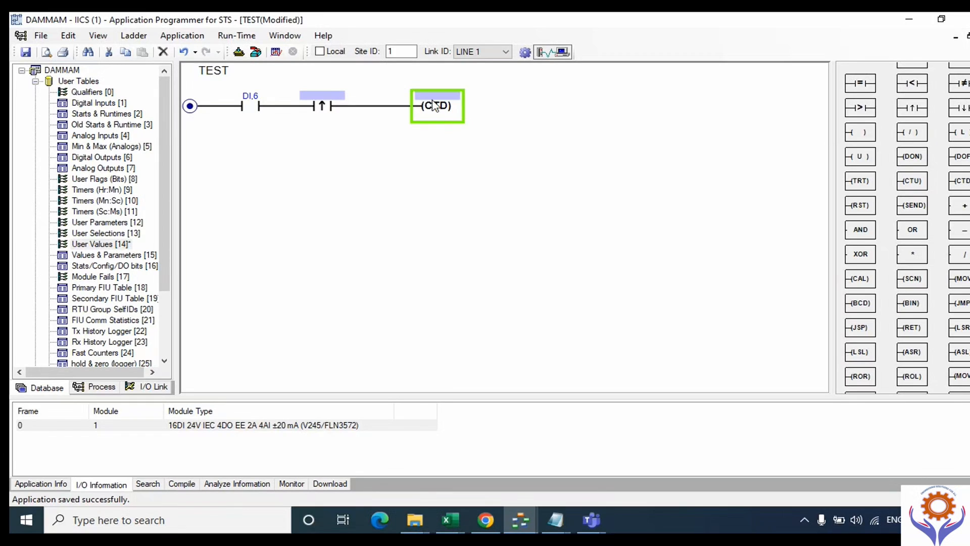
{"action": "left_click", "coordinate": [434, 96]}
{"action": "type", "text": "PULS"}
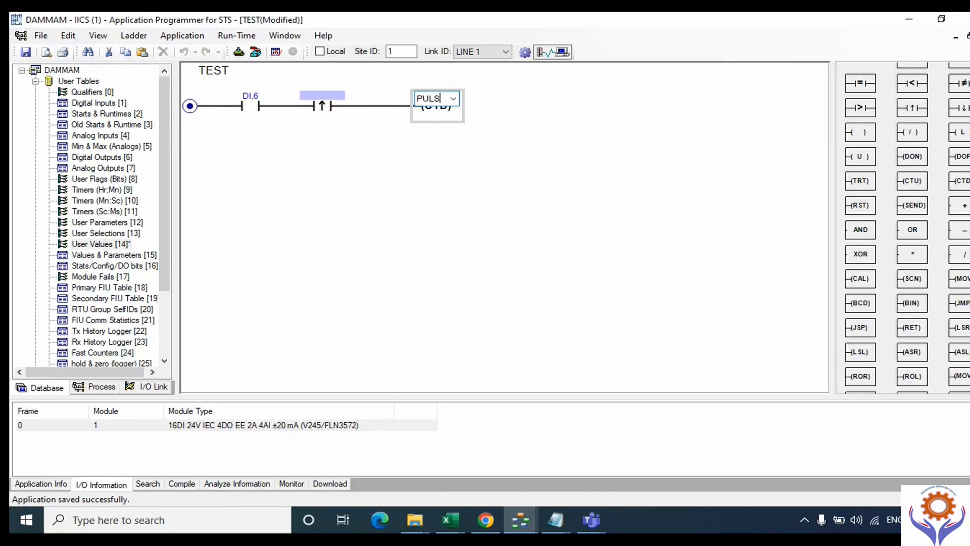
{"action": "key", "text": "Return"}
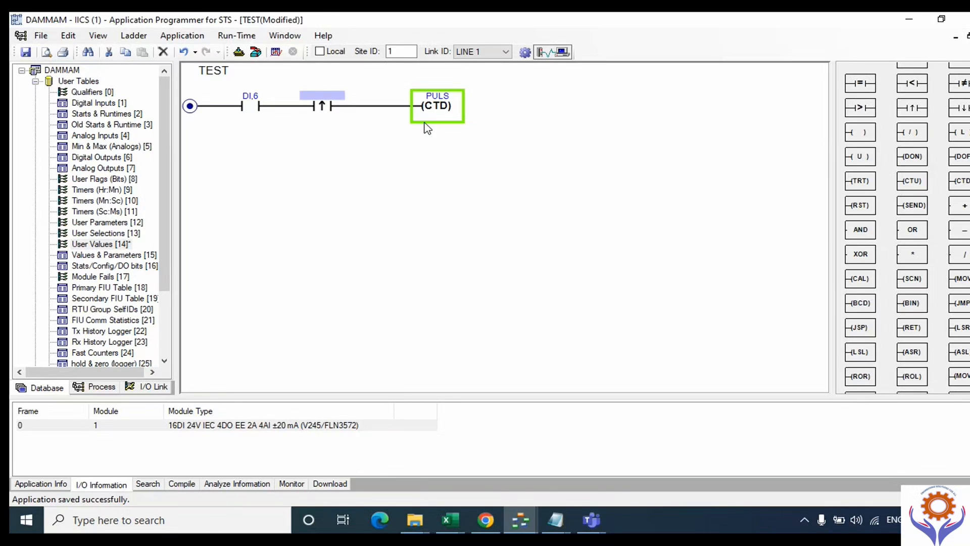
Replace the CTD output with a CTU counter assigned to PULS and wire it to the differentiator-up contact.
{"action": "left_click_drag", "start_coordinate": [926, 183], "coordinate": [496, 147]}
{"action": "left_click", "coordinate": [444, 108]}
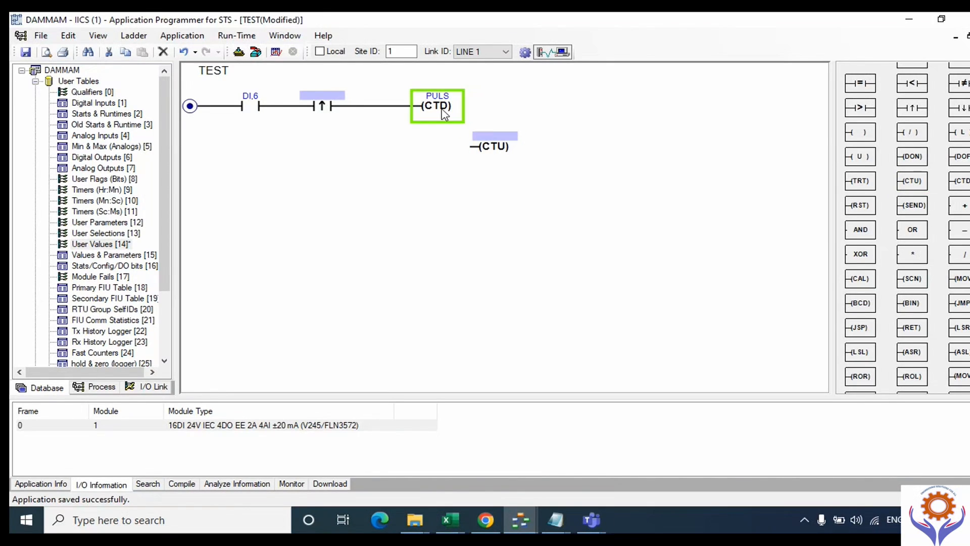
{"action": "key", "text": "Delete"}
{"action": "double_click", "coordinate": [498, 138]}
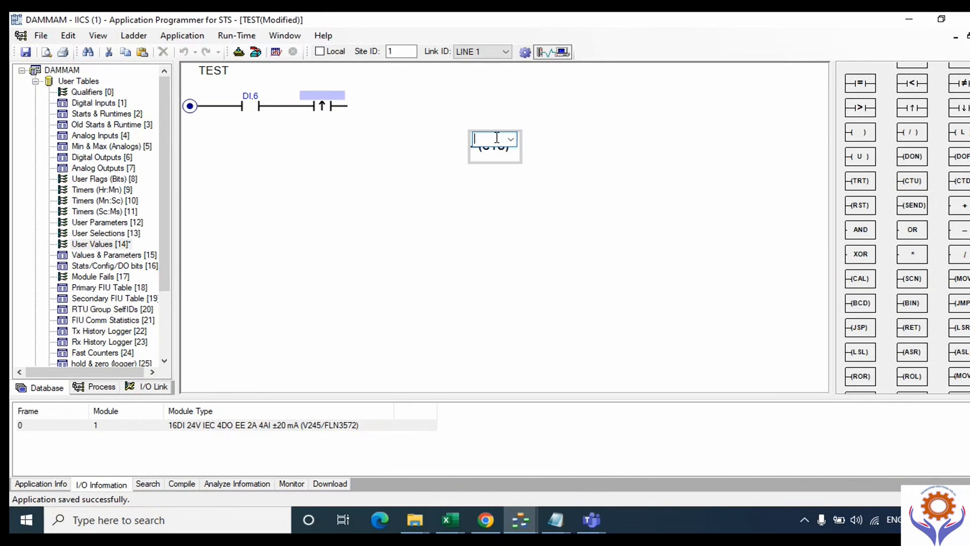
{"action": "type", "text": "PULS"}
{"action": "key", "text": "Return"}
{"action": "left_click_drag", "start_coordinate": [498, 141], "coordinate": [425, 114]}
{"action": "left_click_drag", "start_coordinate": [344, 112], "coordinate": [402, 119]}
{"action": "left_click", "coordinate": [359, 196]}
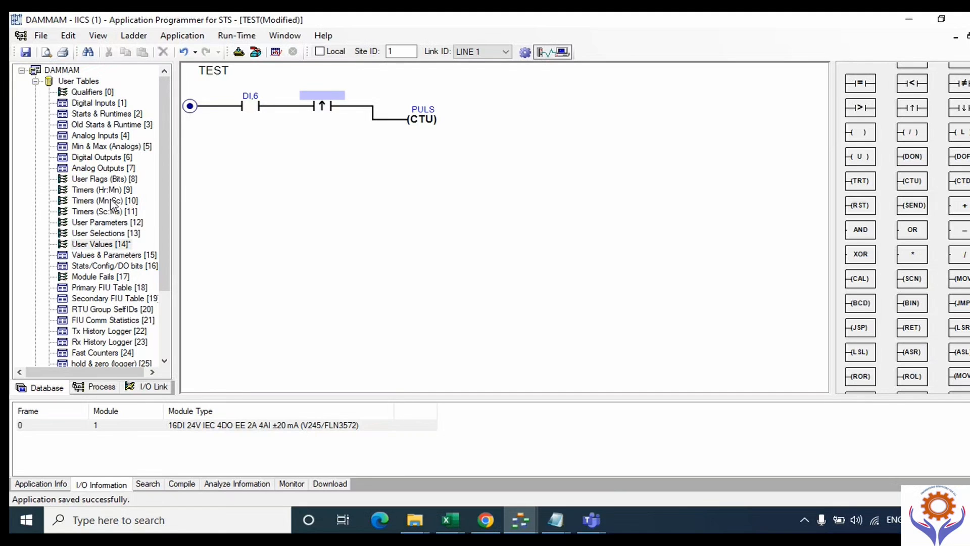
Open the User Flags (Bits) table from the database's user tables.
{"action": "double_click", "coordinate": [107, 180]}
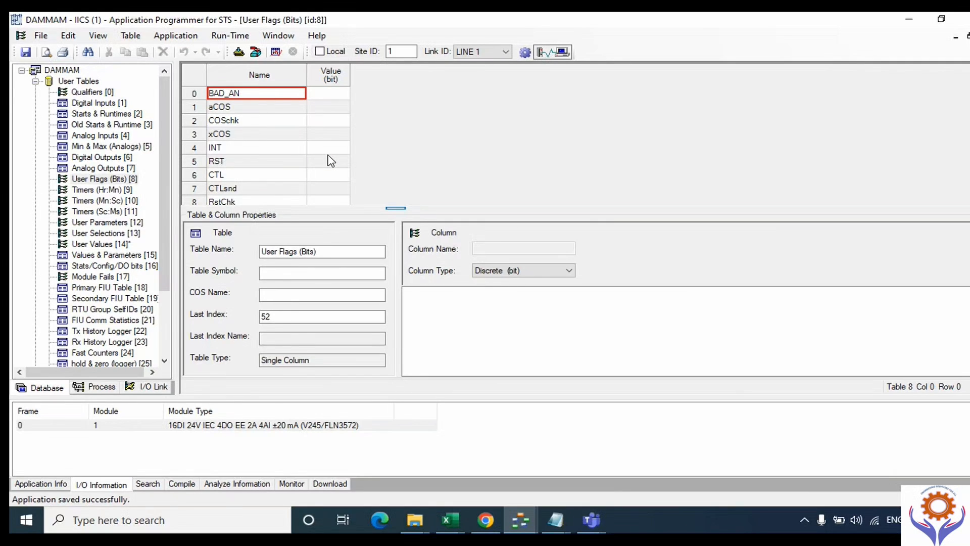
{"action": "right_click", "coordinate": [475, 174]}
{"action": "left_click", "coordinate": [473, 161]}
{"action": "left_click", "coordinate": [95, 387]}
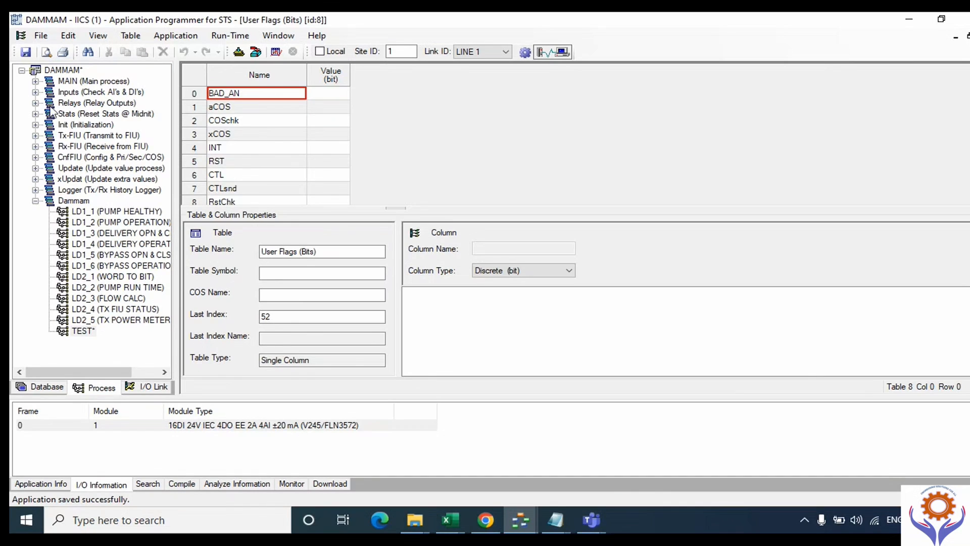
{"action": "left_click", "coordinate": [49, 387]}
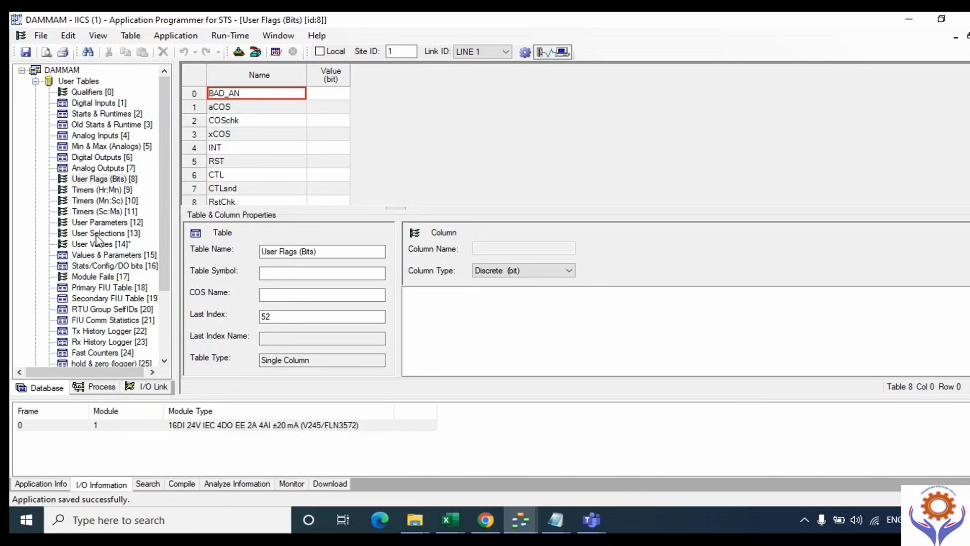
{"action": "left_click", "coordinate": [96, 388]}
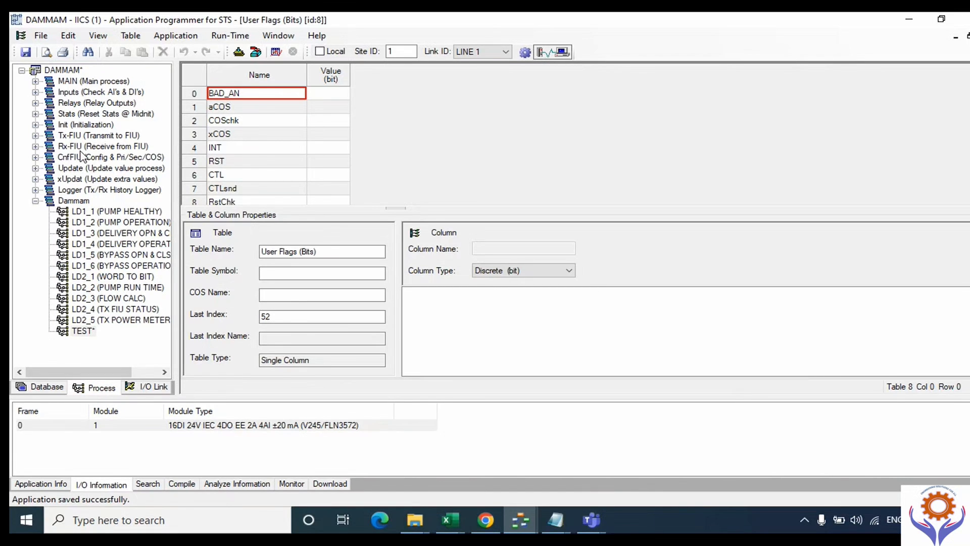
{"action": "left_click", "coordinate": [39, 388]}
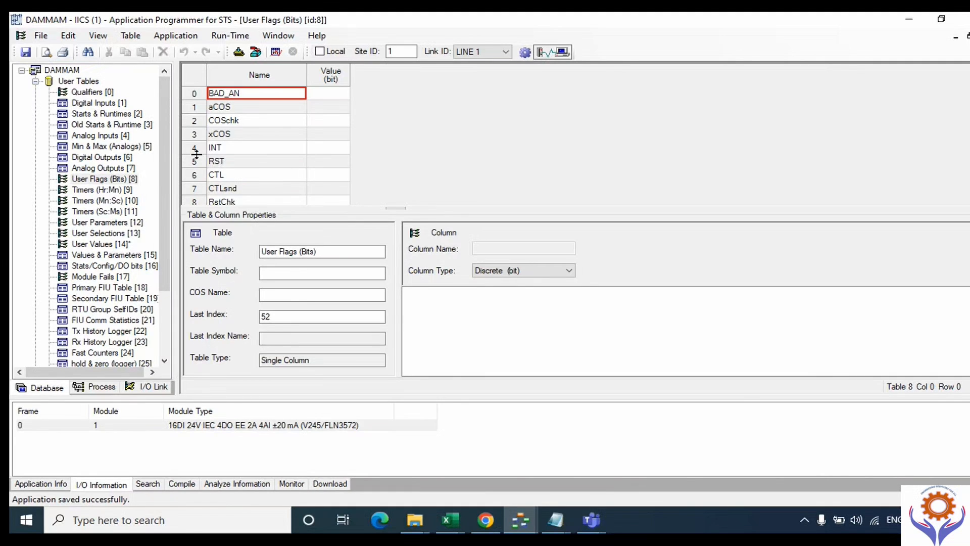
Append a row at the end of the User Flags (Bits) table, name it P1 and close the table.
{"action": "scroll", "coordinate": [278, 137], "scroll_direction": "down", "scroll_amount": 15}
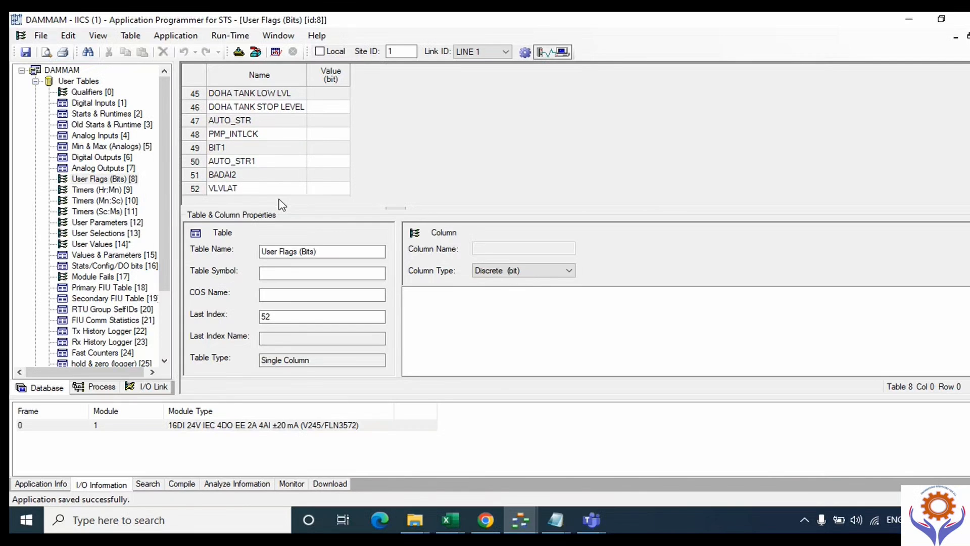
{"action": "right_click", "coordinate": [281, 203]}
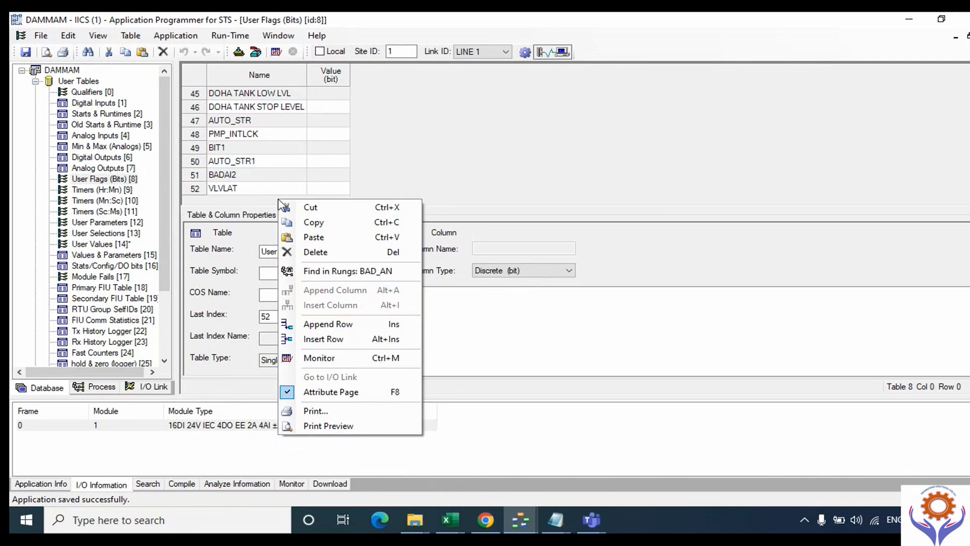
{"action": "left_click", "coordinate": [344, 325]}
{"action": "left_click", "coordinate": [229, 187]}
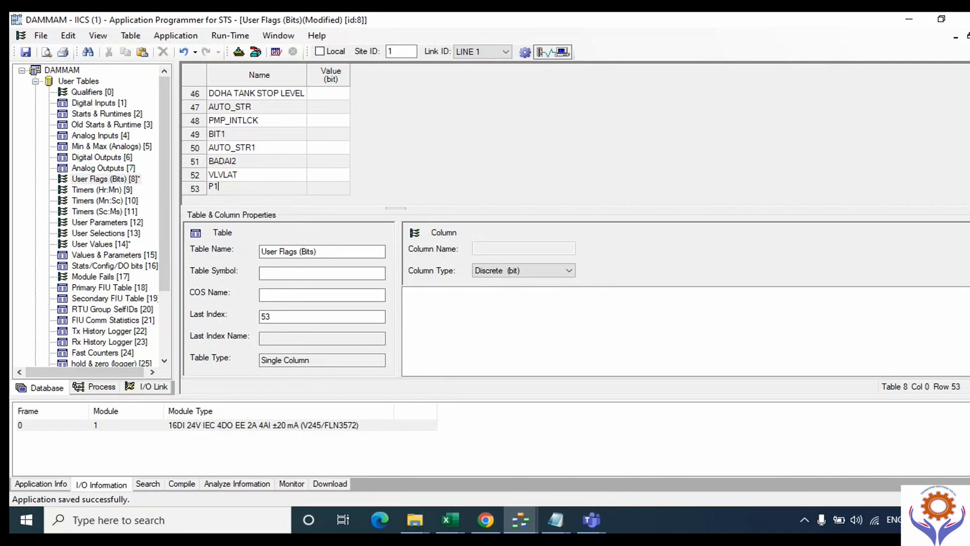
{"action": "key", "text": "Return"}
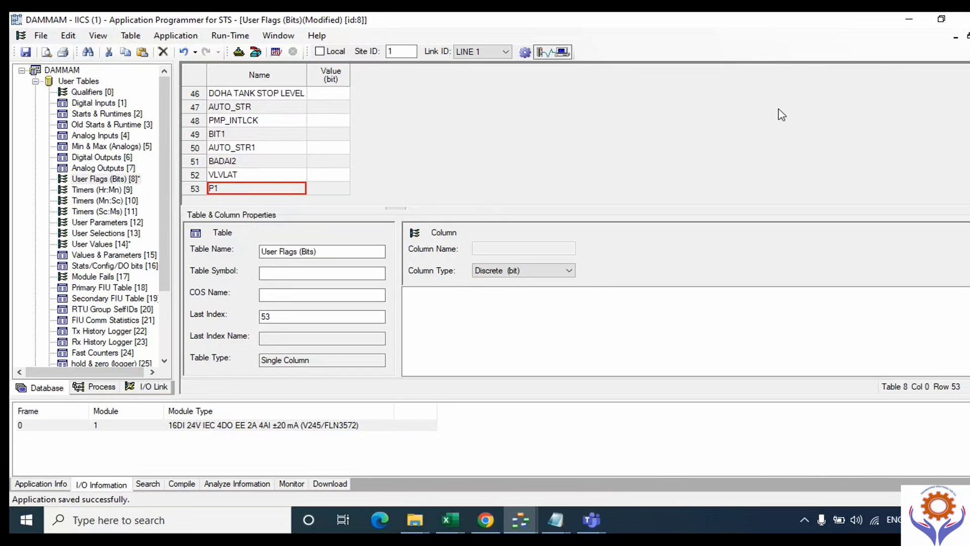
{"action": "left_click", "coordinate": [969, 36]}
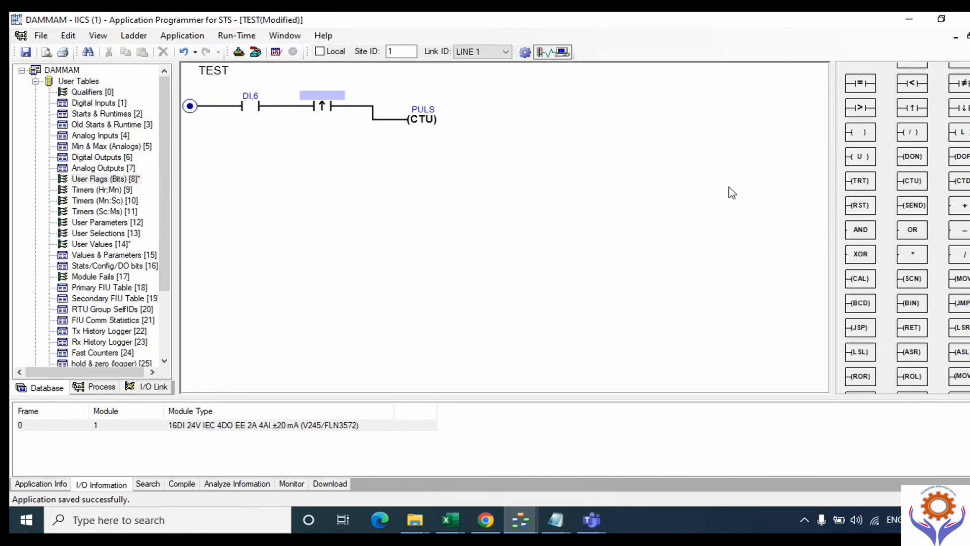
Add a latch (L) coil on a parallel branch below the CTU counter and assign it P1.
{"action": "scroll", "coordinate": [912, 195], "scroll_direction": "up", "scroll_amount": 1}
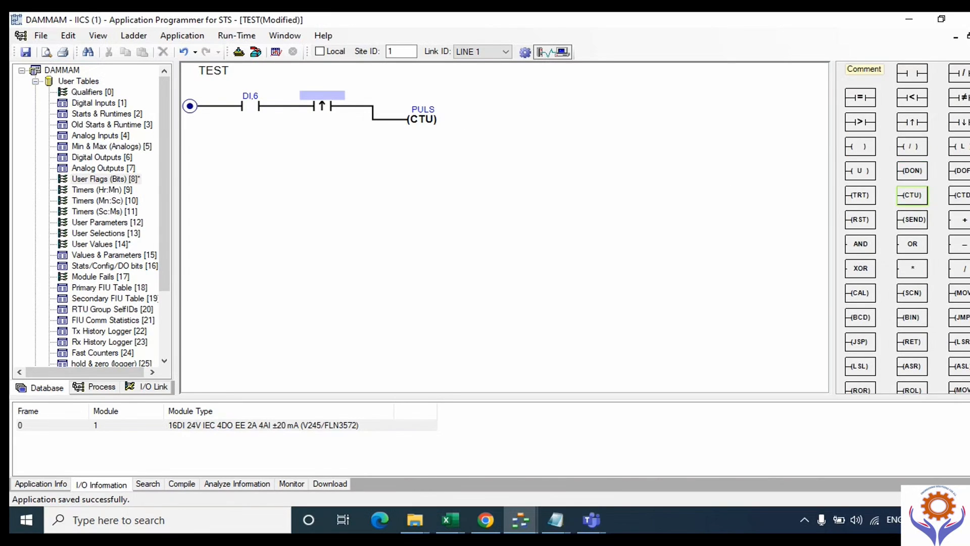
{"action": "scroll", "coordinate": [912, 195], "scroll_direction": "down", "scroll_amount": 1}
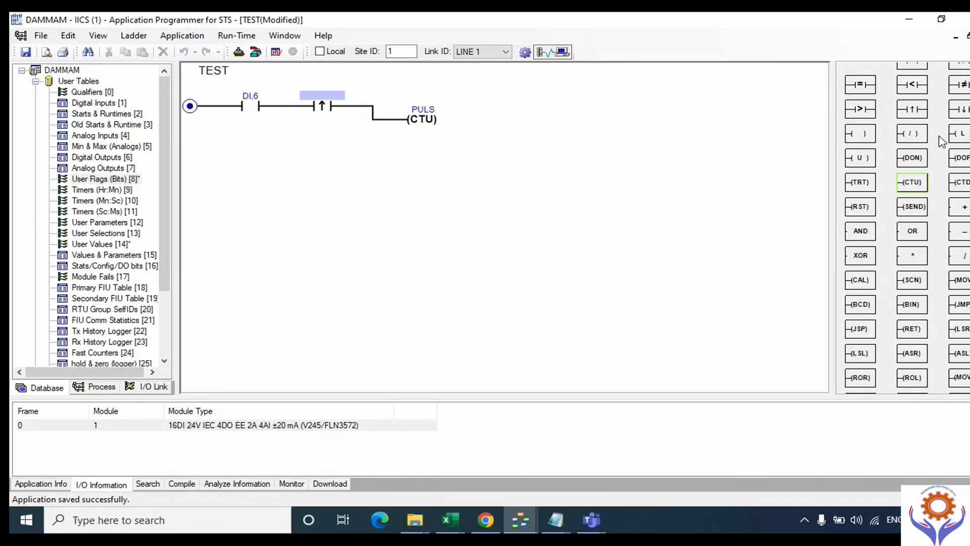
{"action": "left_click_drag", "start_coordinate": [962, 134], "coordinate": [419, 162]}
{"action": "left_click", "coordinate": [398, 160]}
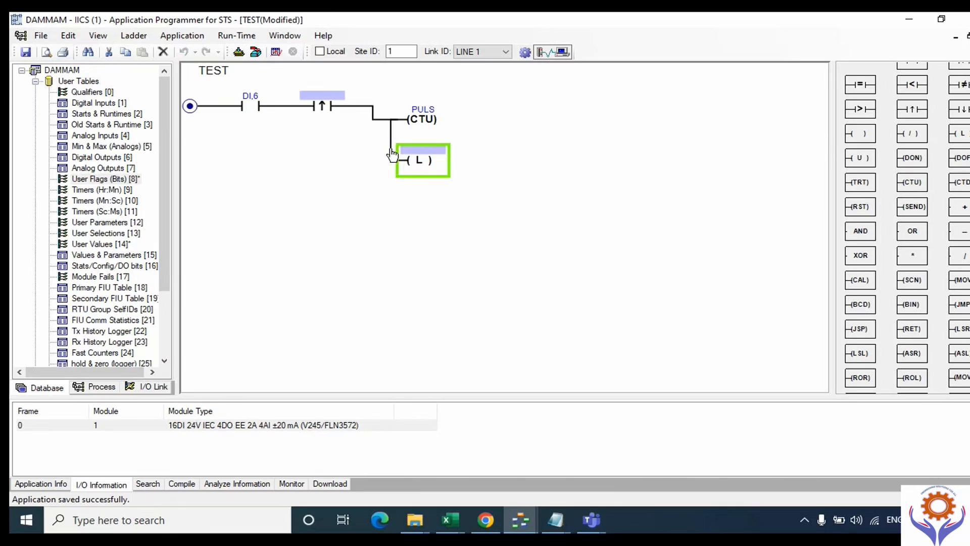
{"action": "left_click", "coordinate": [422, 152]}
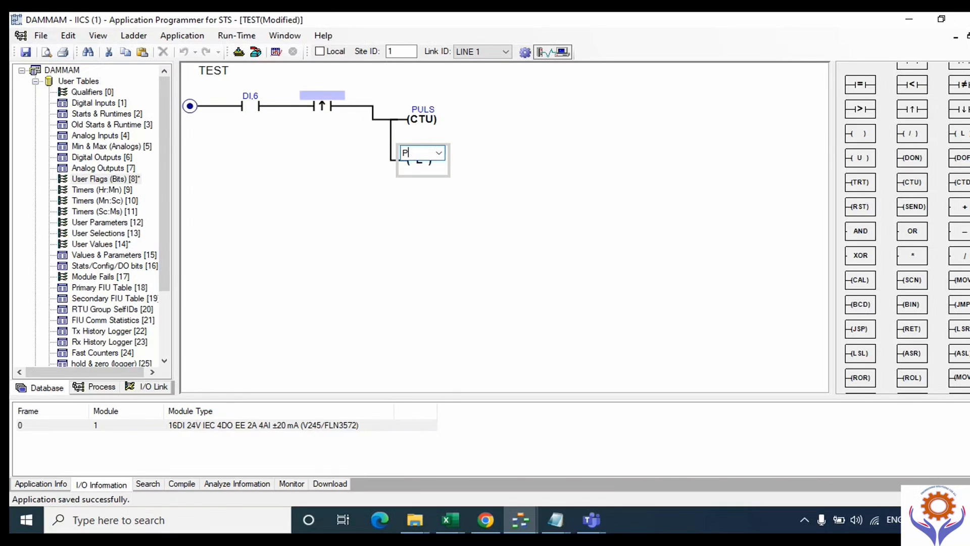
{"action": "key", "text": "Return"}
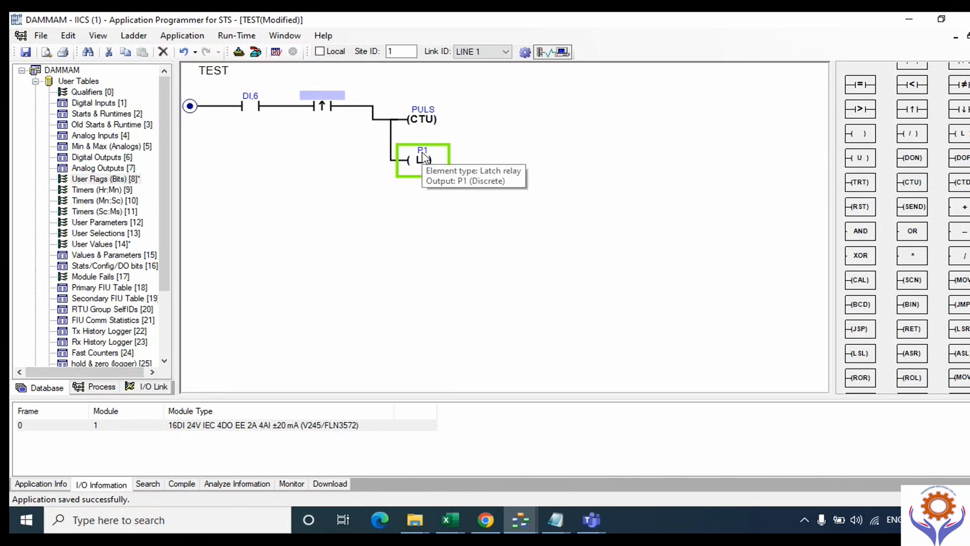
Check the P1 entry at the end of the User Flags (Bits) table and return to the TEST ladder.
{"action": "double_click", "coordinate": [125, 181]}
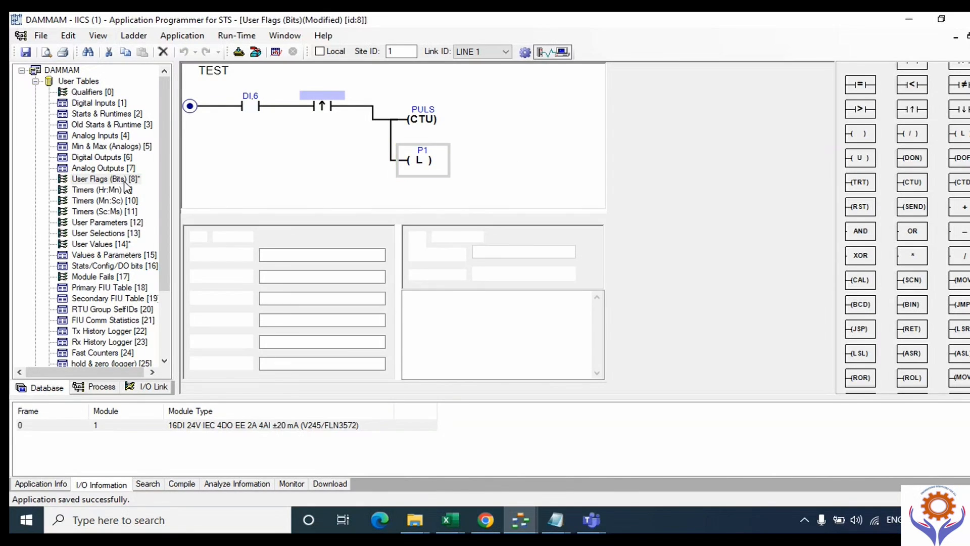
{"action": "scroll", "coordinate": [266, 145], "scroll_direction": "down", "scroll_amount": 15}
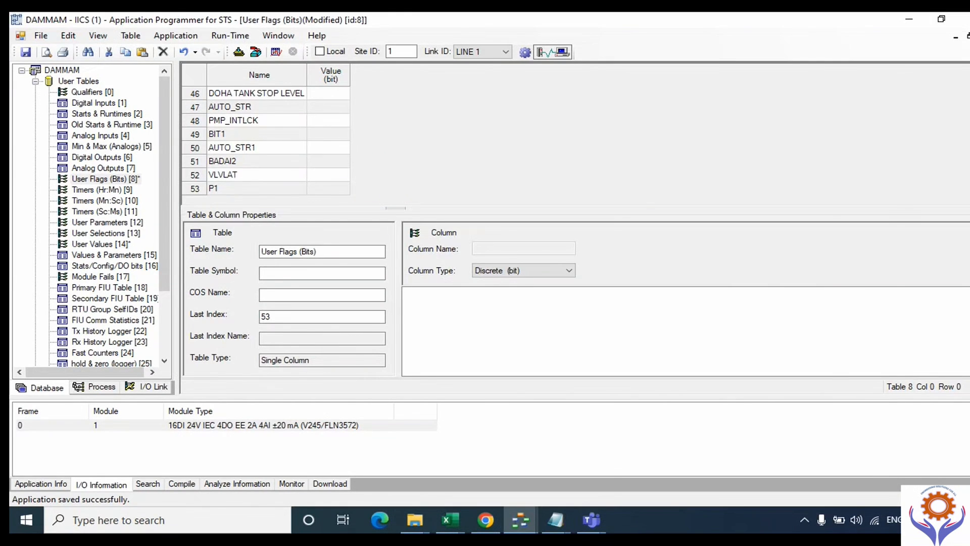
{"action": "left_click", "coordinate": [969, 36]}
{"action": "left_click", "coordinate": [430, 201]}
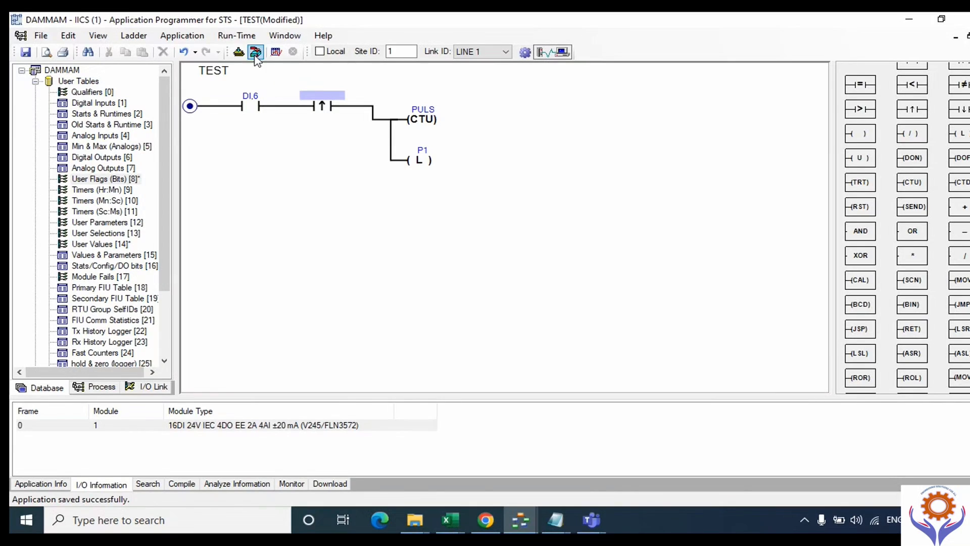
Rearrange the TEST rung so its contacts, outputs and connections are neatly aligned.
{"action": "left_click", "coordinate": [245, 37]}
{"action": "mouse_move", "coordinate": [201, 40]}
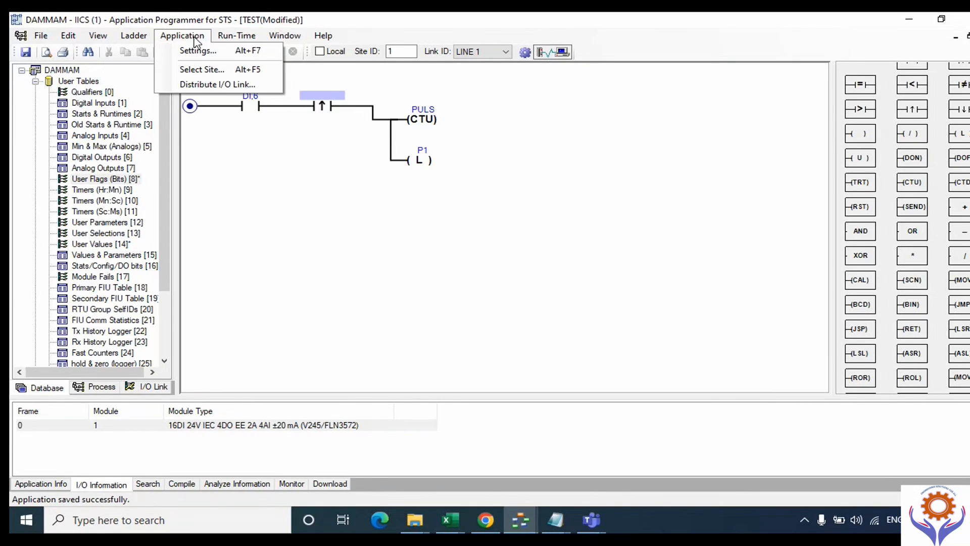
{"action": "left_click", "coordinate": [157, 47]}
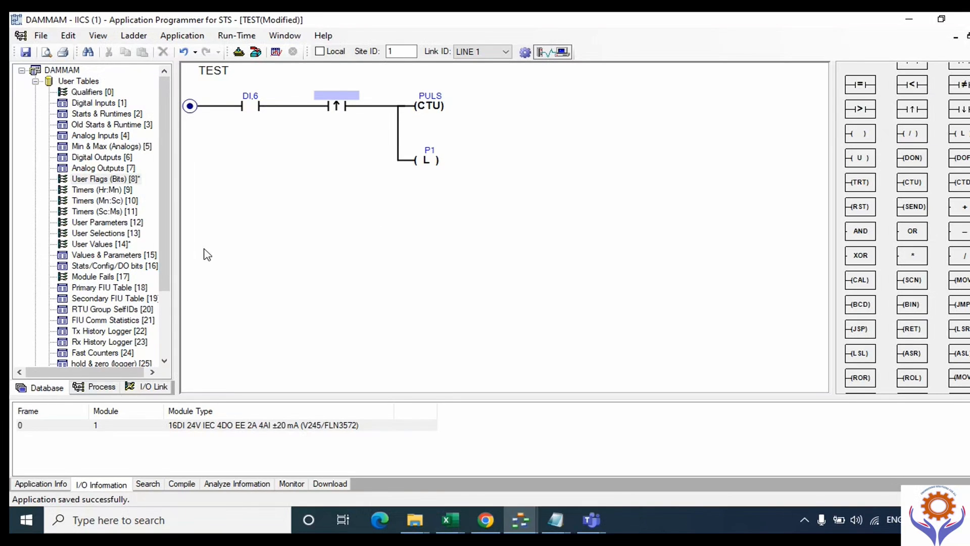
Save the DAMMAM application with the TEST rung and compile it.
{"action": "left_click", "coordinate": [100, 389]}
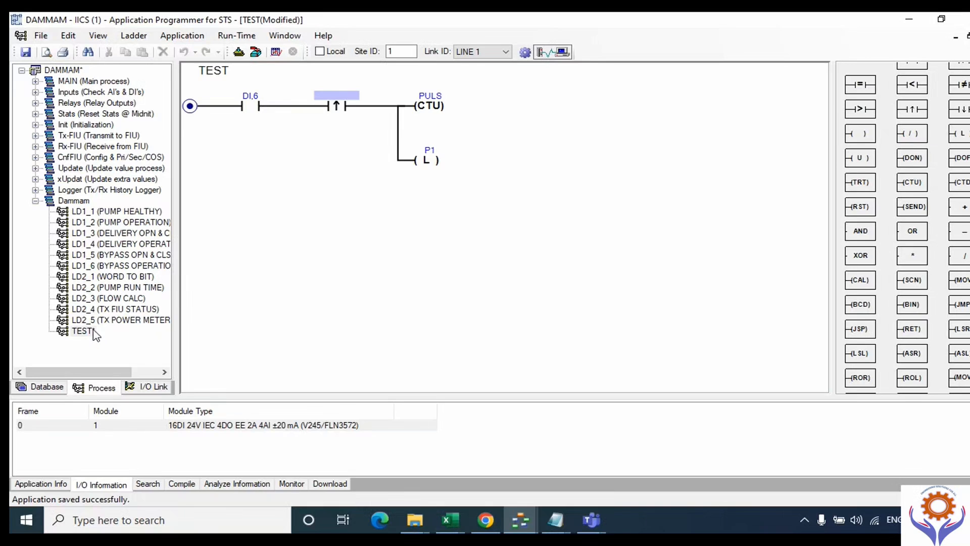
{"action": "left_click", "coordinate": [26, 52]}
{"action": "left_click", "coordinate": [239, 56]}
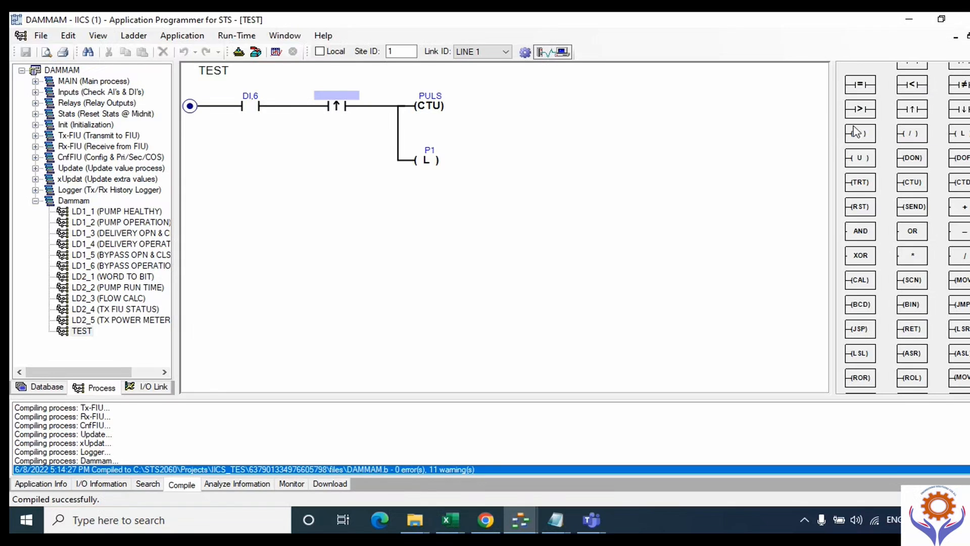
Close the TEST ladder and the other open table and I/O link windows of the application.
{"action": "key", "text": "ctrl+F4"}
{"action": "key", "text": "ctrl+F4"}
{"action": "key", "text": "ctrl+F4"}
{"action": "key", "text": "ctrl+F4"}
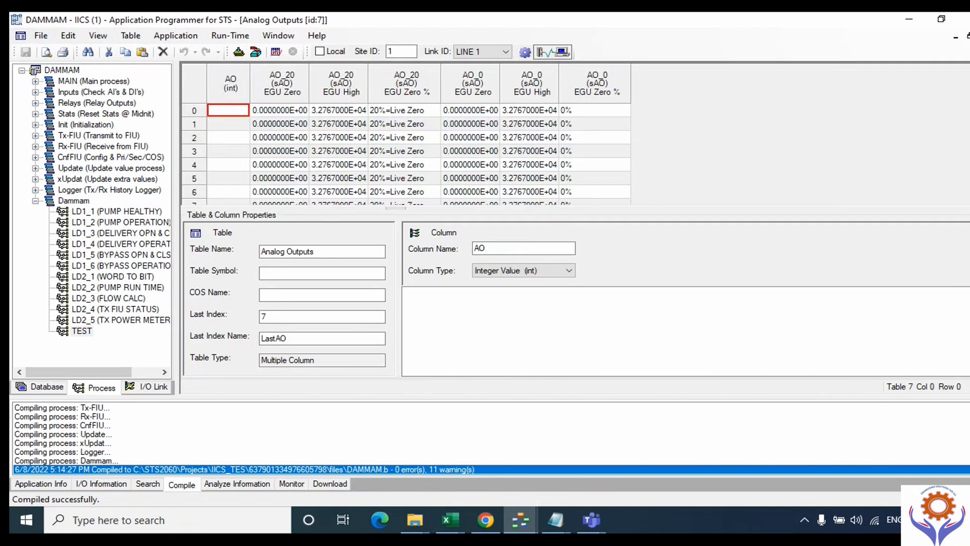
{"action": "key", "text": "ctrl+F4"}
{"action": "key", "text": "ctrl+F4"}
{"action": "key", "text": "ctrl+F4"}
{"action": "key", "text": "ctrl+F4"}
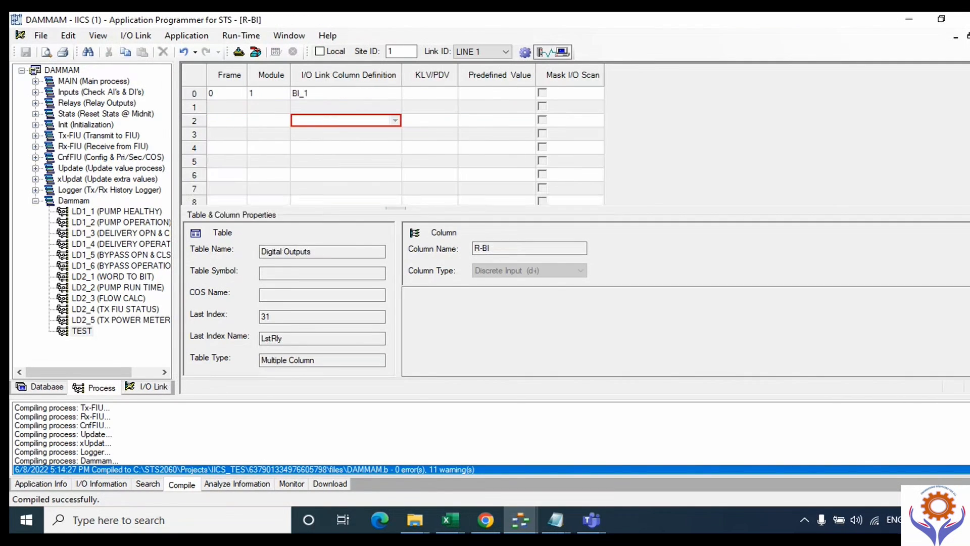
{"action": "key", "text": "ctrl+F4"}
{"action": "key", "text": "ctrl+F4"}
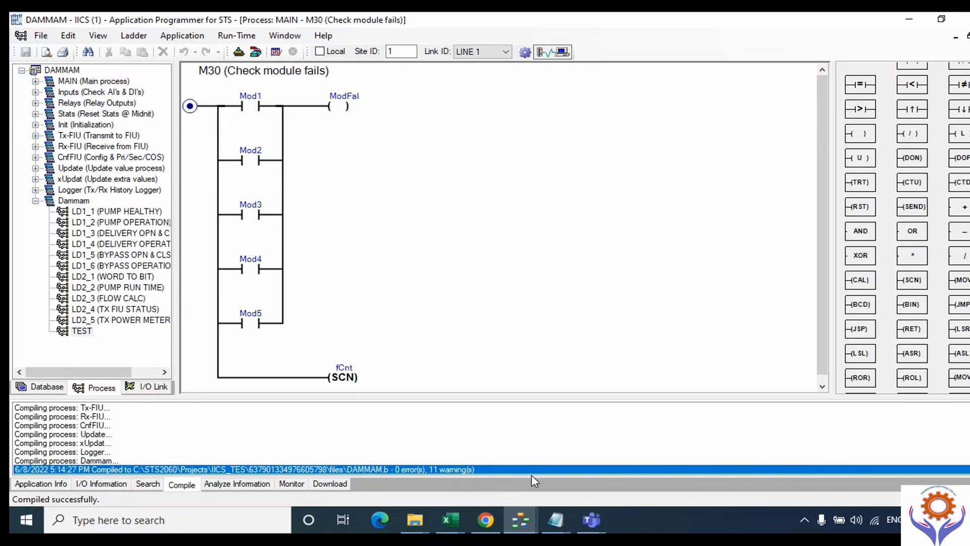
Switch to System Designer, get Site_2's date and time over a local connection, and set the site's clock from the computer.
{"action": "left_click", "coordinate": [523, 521]}
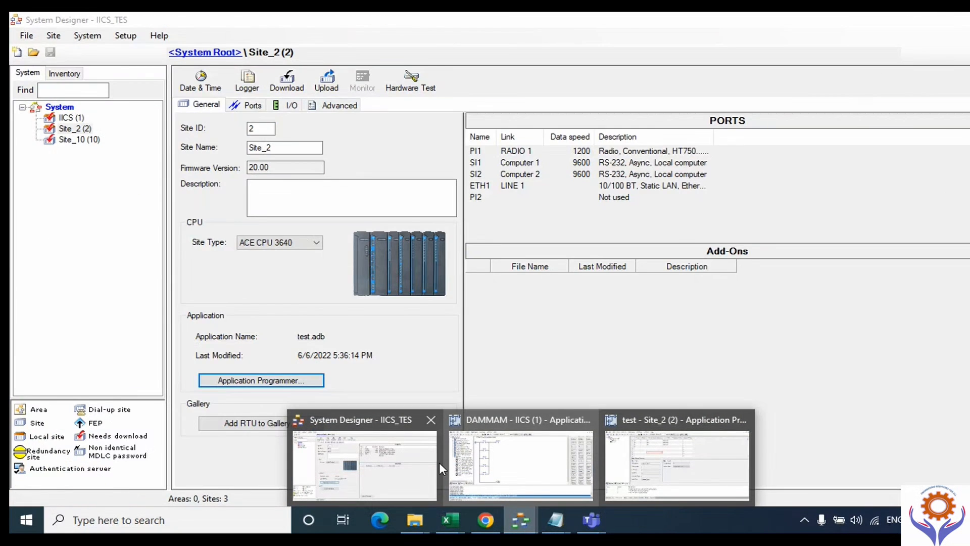
{"action": "left_click", "coordinate": [437, 462]}
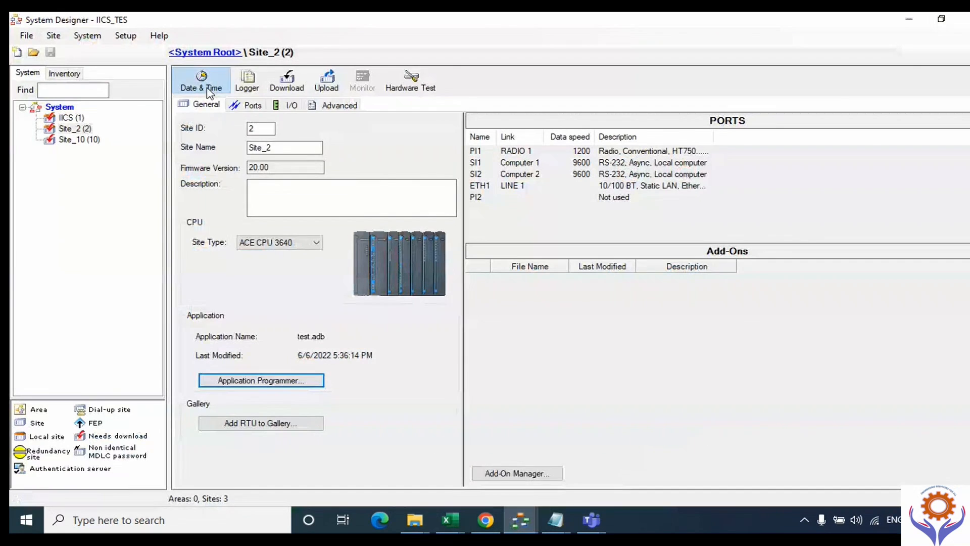
{"action": "left_click", "coordinate": [208, 92]}
{"action": "left_click", "coordinate": [116, 129]}
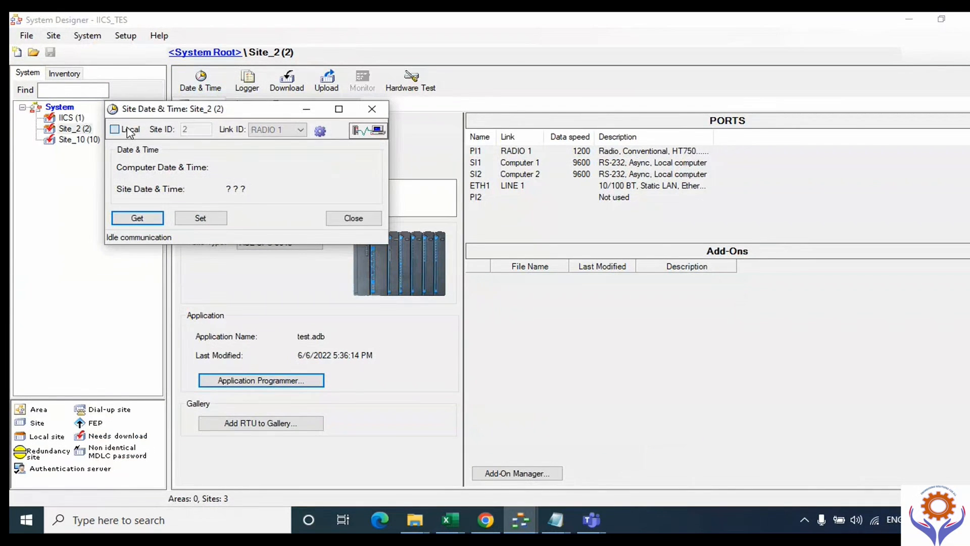
{"action": "left_click", "coordinate": [142, 221]}
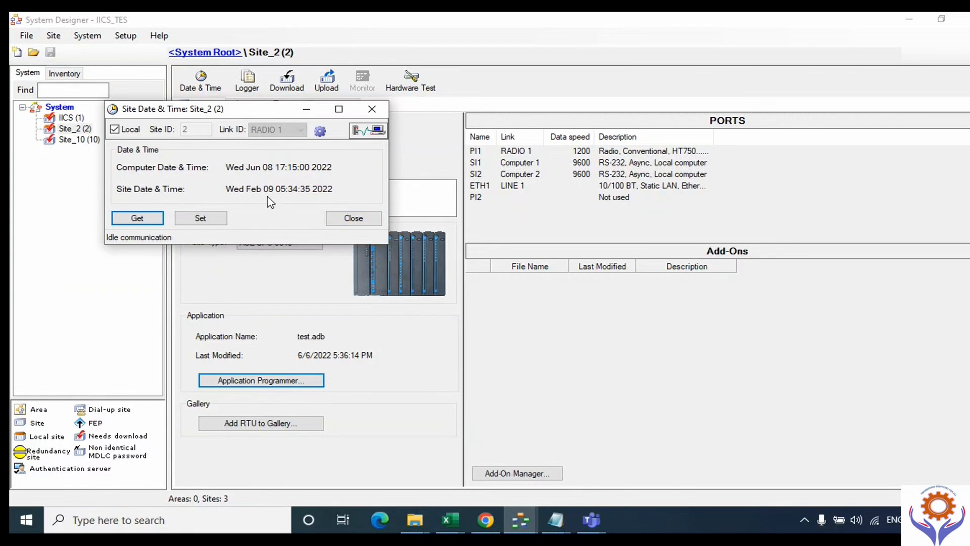
{"action": "left_click", "coordinate": [215, 219]}
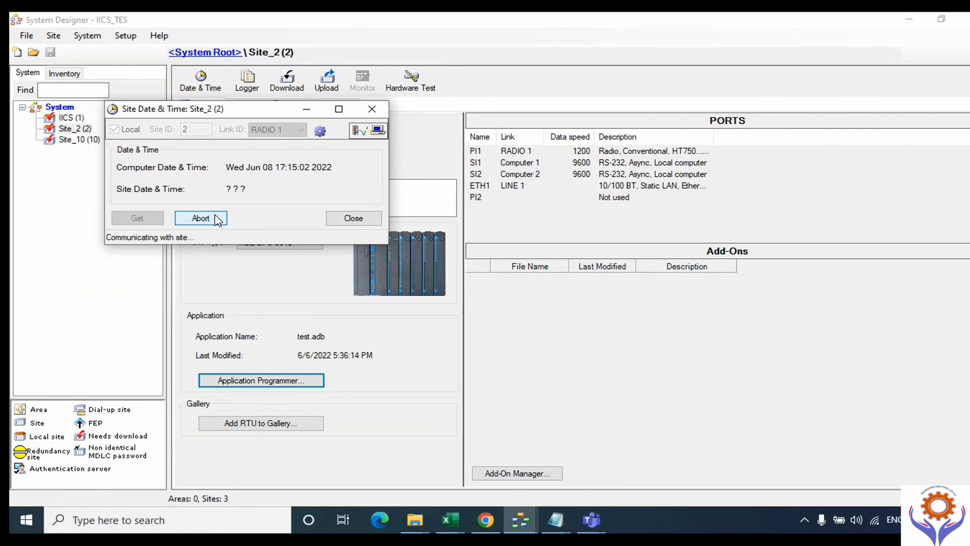
{"action": "left_click", "coordinate": [350, 218]}
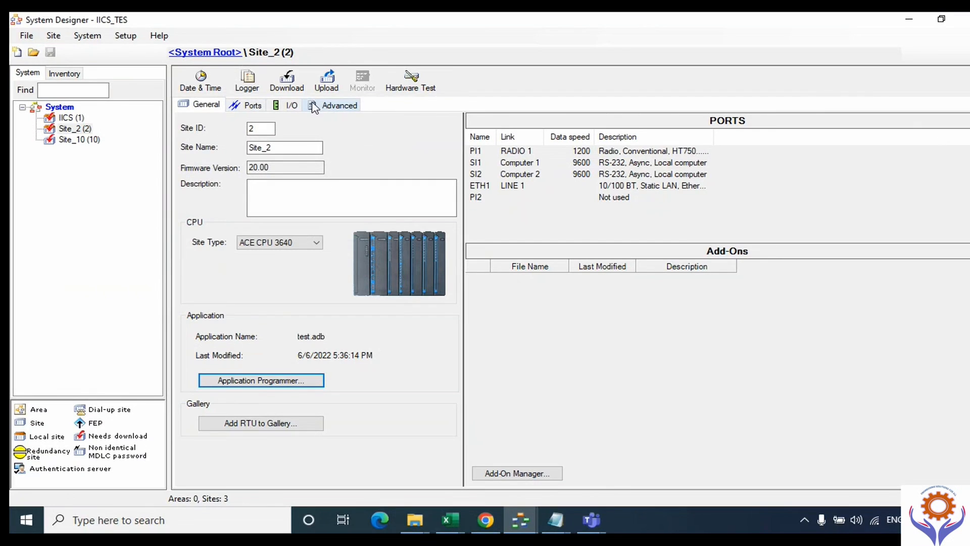
{"action": "left_click", "coordinate": [296, 90]}
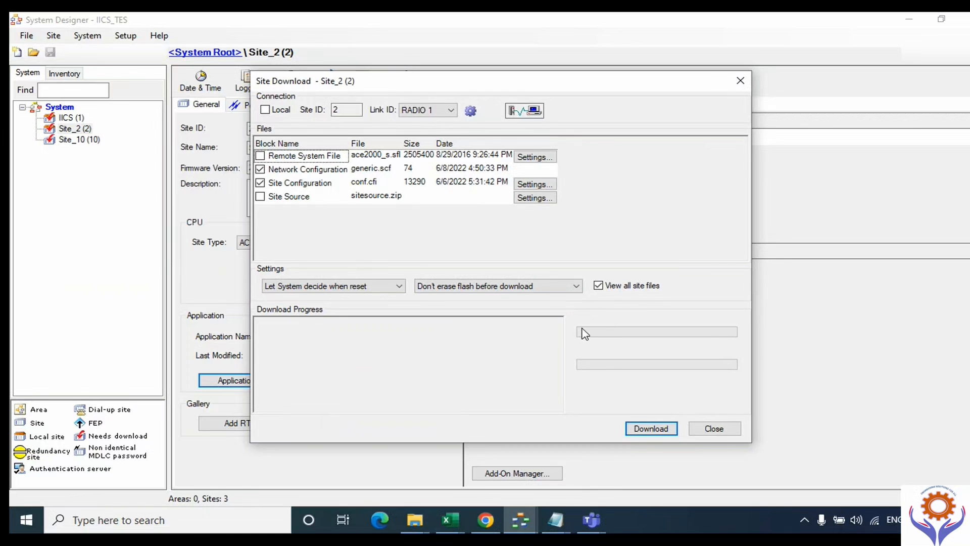
{"action": "left_click_drag", "start_coordinate": [584, 85], "coordinate": [490, 68]}
{"action": "left_click", "coordinate": [622, 411]}
Try to close the test application of Site_2 in Application Programmer.
{"action": "mouse_move", "coordinate": [520, 519]}
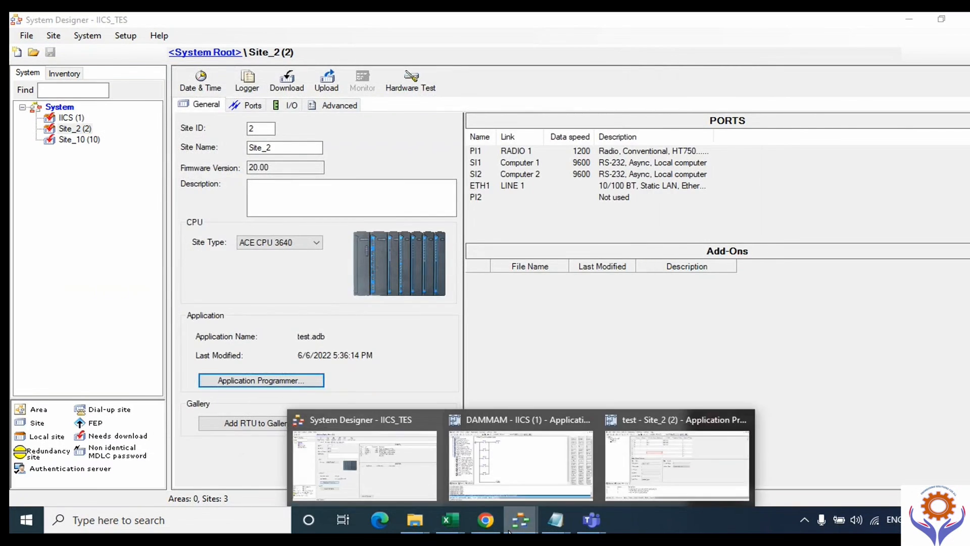
{"action": "left_click", "coordinate": [646, 480]}
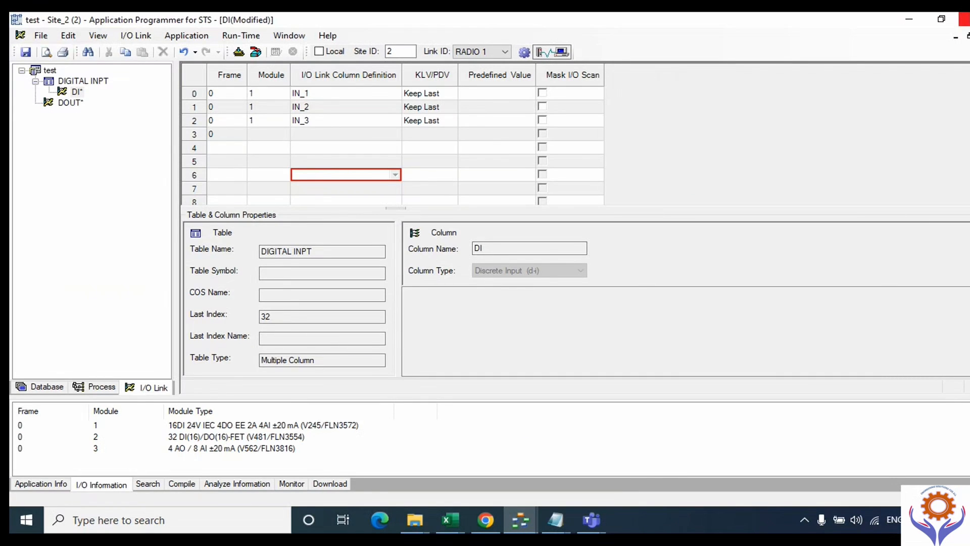
{"action": "left_click", "coordinate": [588, 315]}
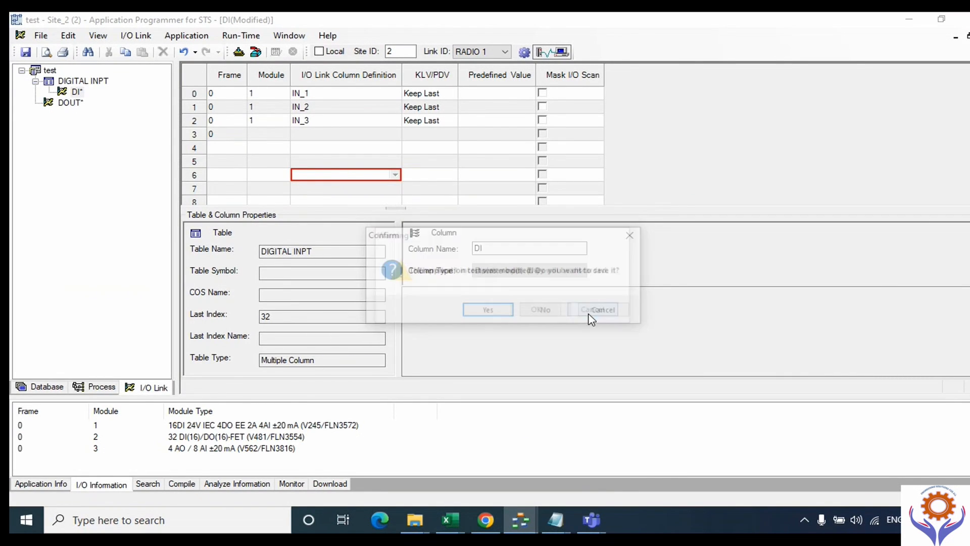
{"action": "left_click", "coordinate": [564, 314]}
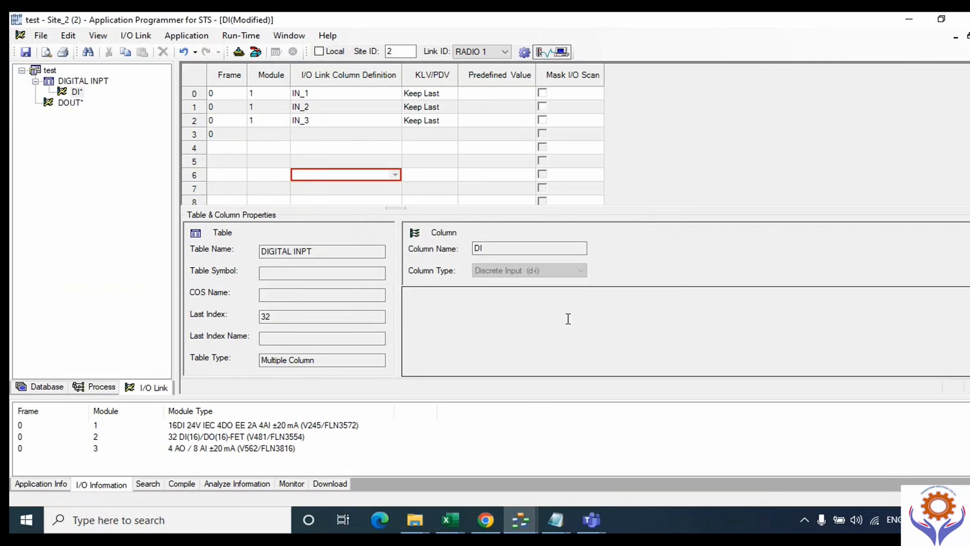
Close the DAMMAM application window and minimize the test application to return to System Designer.
{"action": "mouse_move", "coordinate": [526, 520]}
{"action": "left_click", "coordinate": [548, 455]}
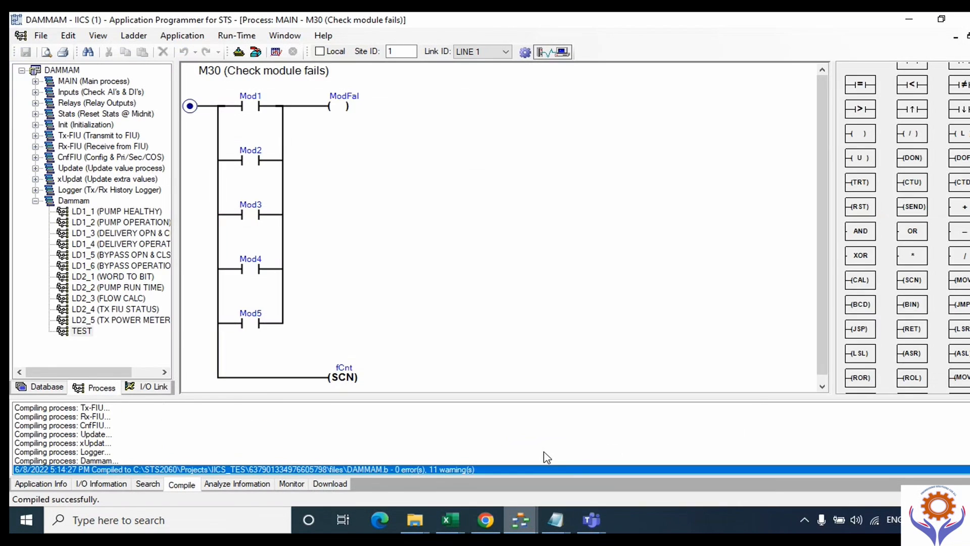
{"action": "key", "text": "ctrl+F4"}
{"action": "key", "text": "ctrl+F4"}
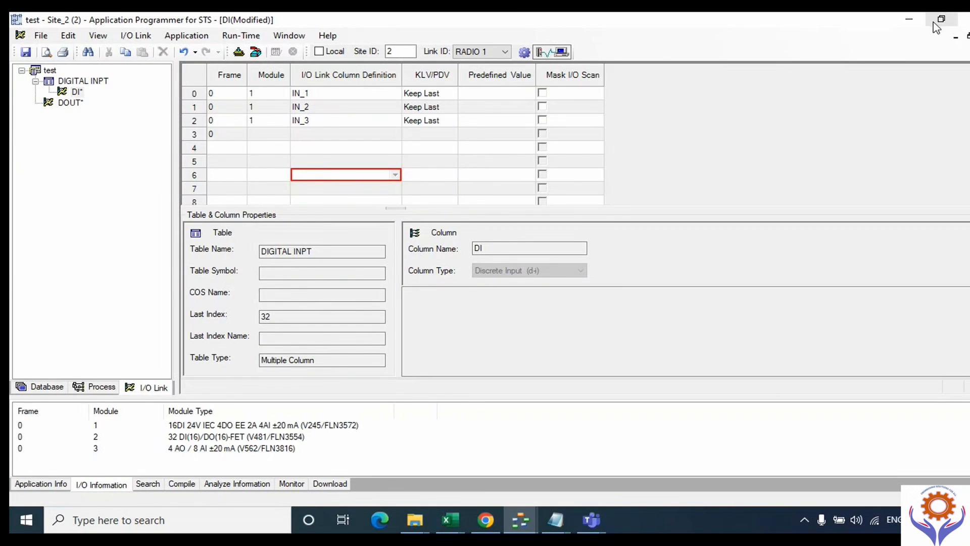
{"action": "left_click", "coordinate": [913, 23]}
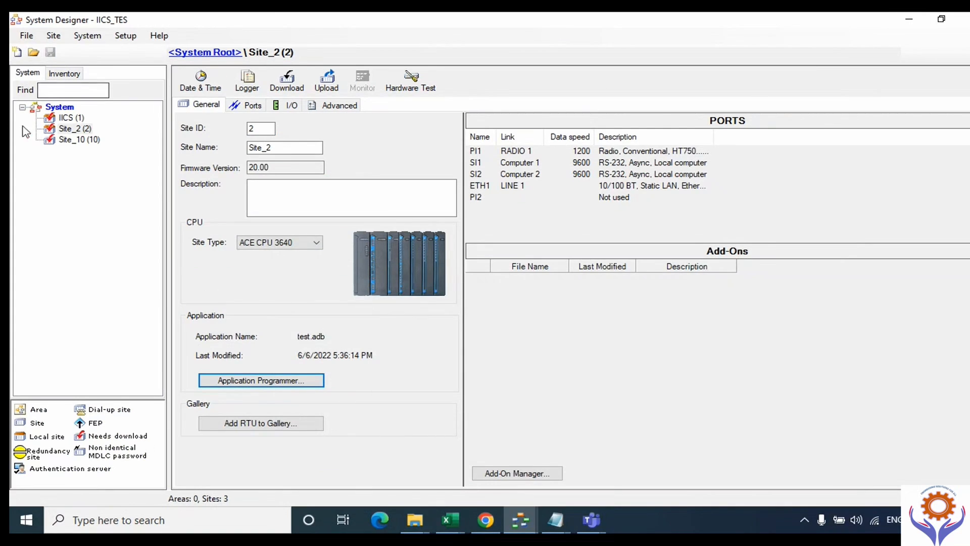
Try a local download to the IICS site with only Site Configuration selected, declining the firmware update.
{"action": "left_click", "coordinate": [71, 118]}
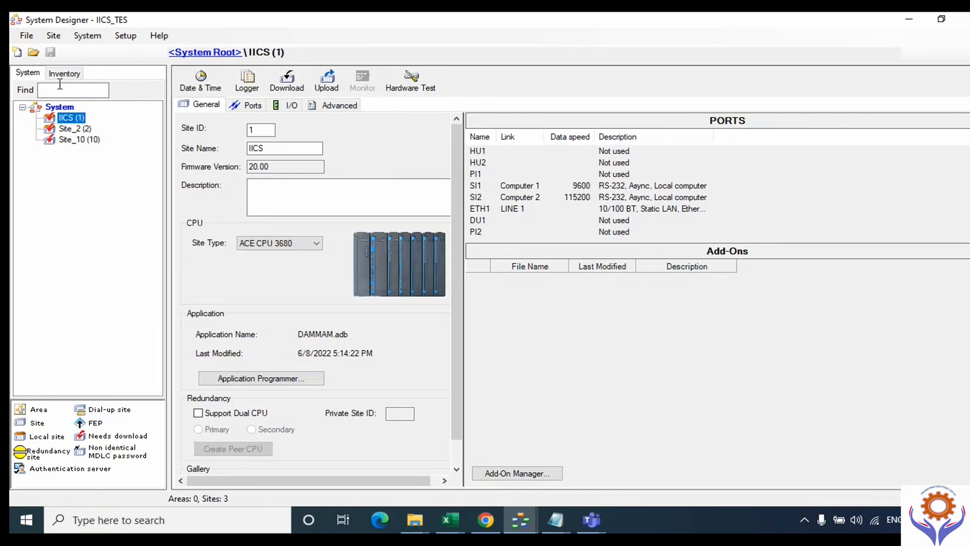
{"action": "left_click", "coordinate": [268, 91]}
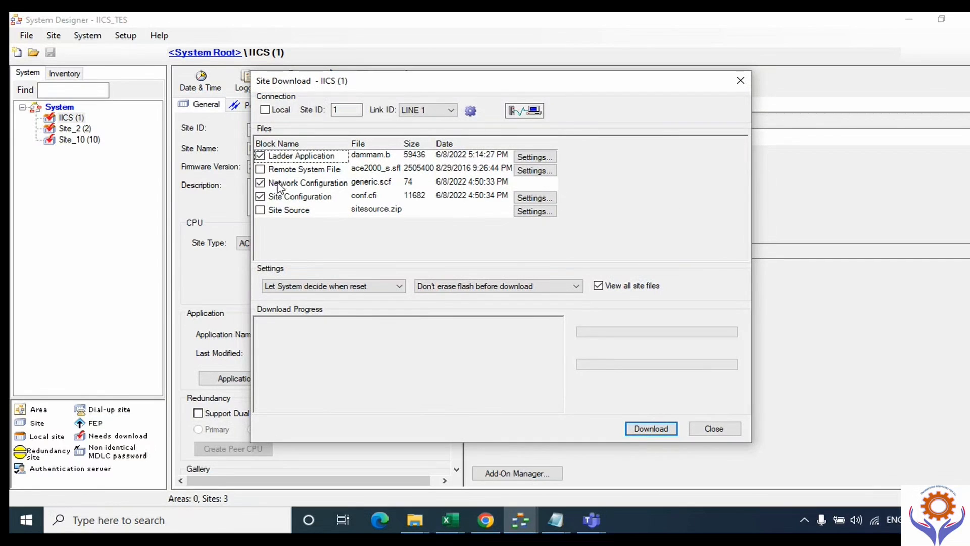
{"action": "double_click", "coordinate": [268, 158]}
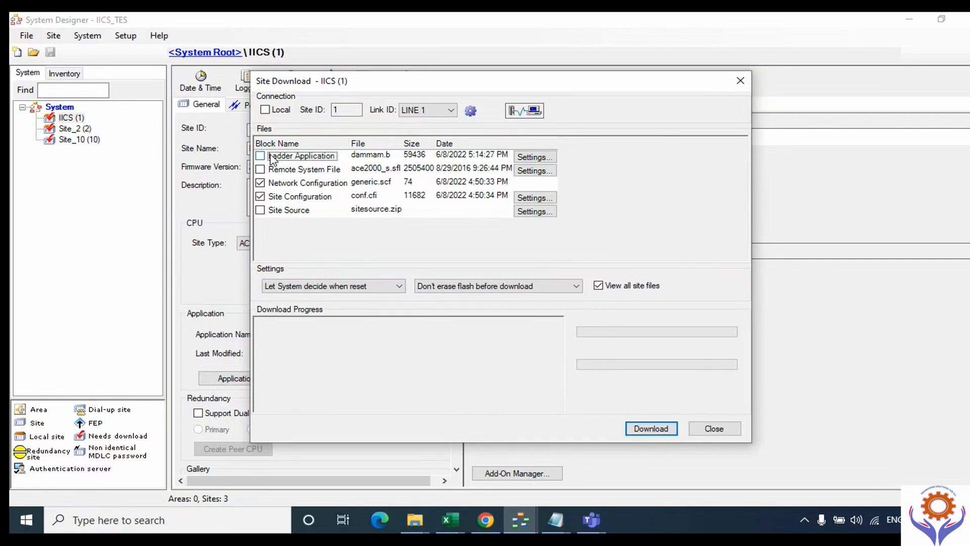
{"action": "left_click", "coordinate": [267, 110]}
{"action": "left_click", "coordinate": [261, 184]}
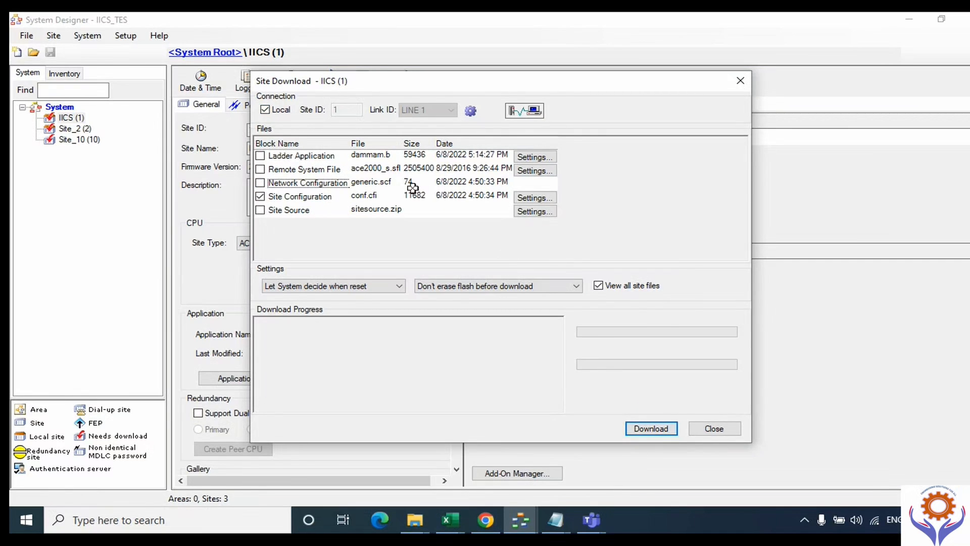
{"action": "left_click", "coordinate": [650, 428]}
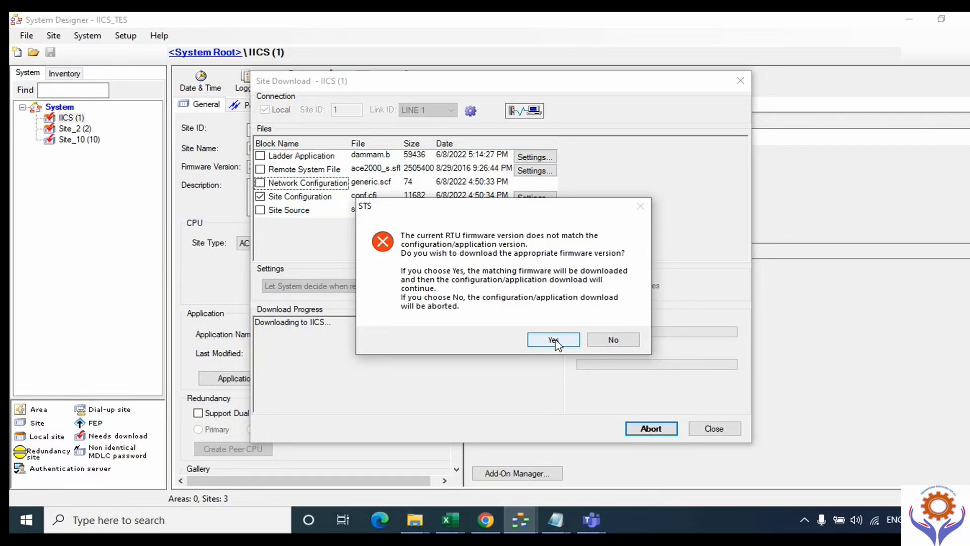
{"action": "left_click", "coordinate": [614, 341]}
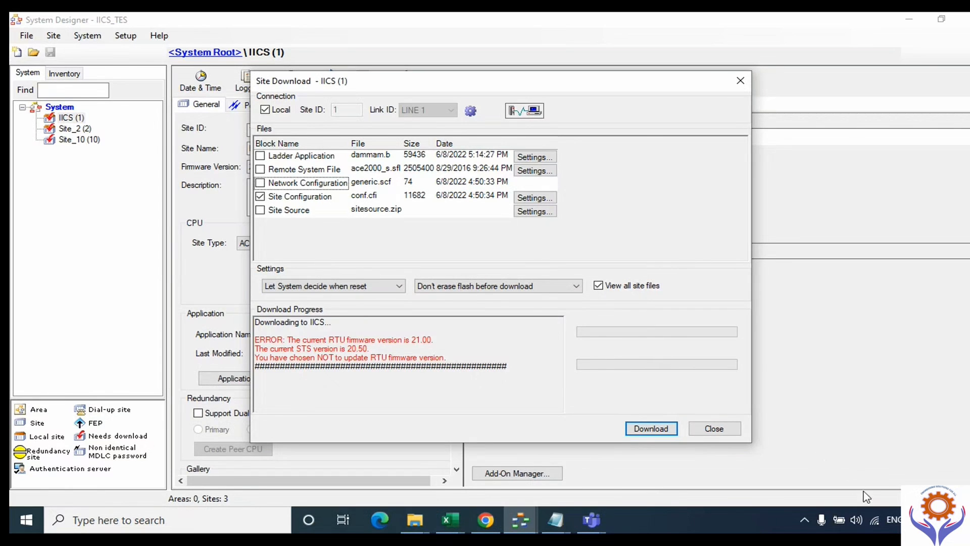
Set the local RTU driver's serial data speed to 115200 and enable third-party protocol protection over the MDLC port.
{"action": "left_click", "coordinate": [804, 520]}
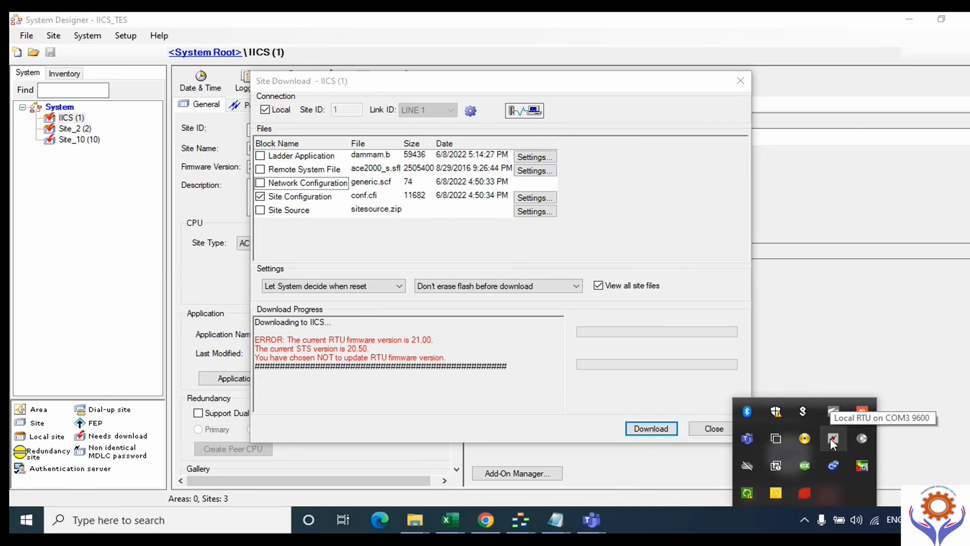
{"action": "right_click", "coordinate": [832, 439]}
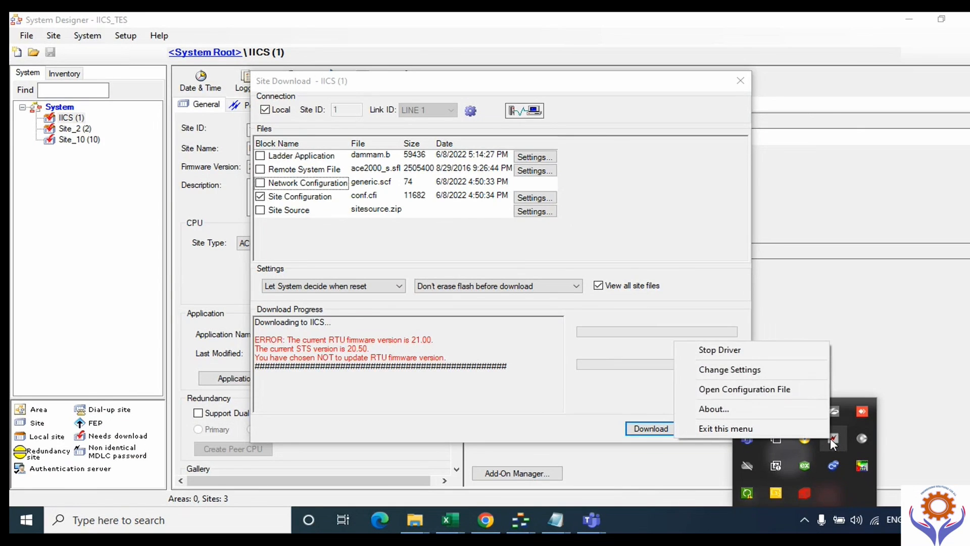
{"action": "left_click", "coordinate": [769, 375]}
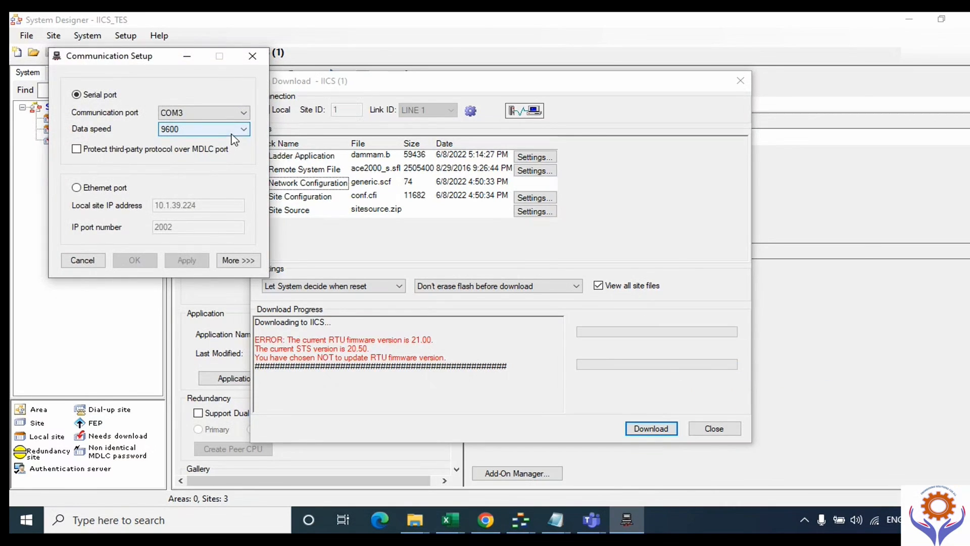
{"action": "left_click", "coordinate": [212, 133]}
{"action": "left_click", "coordinate": [190, 148]}
{"action": "left_click", "coordinate": [192, 150]}
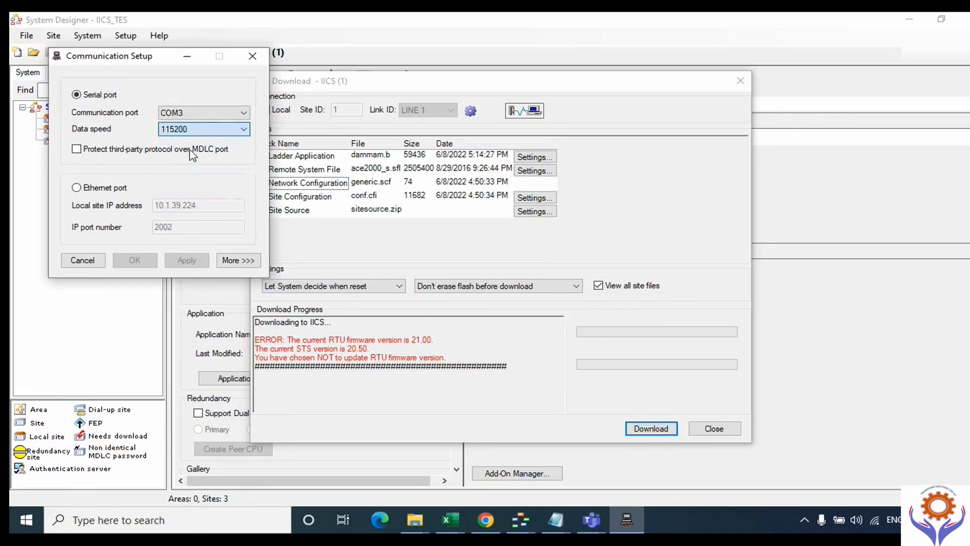
{"action": "left_click", "coordinate": [199, 261]}
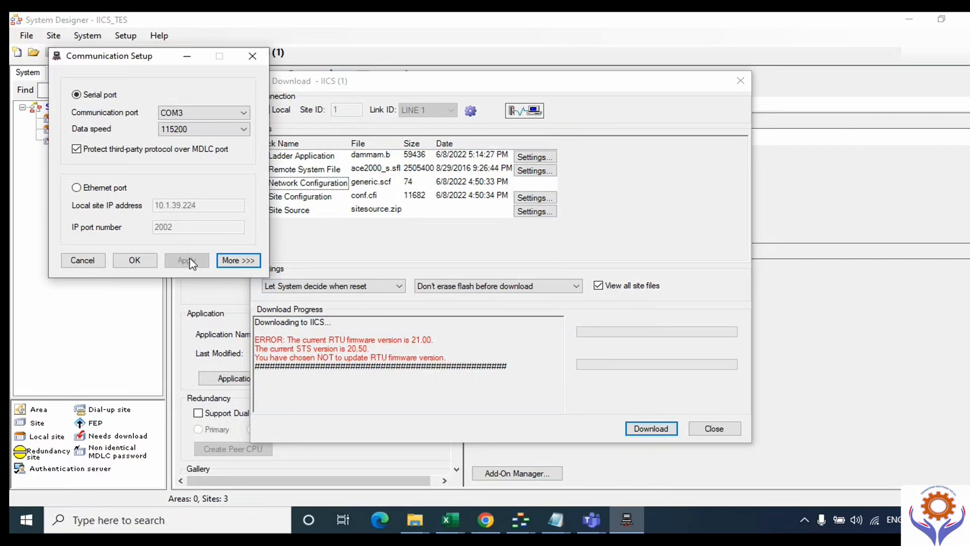
{"action": "left_click", "coordinate": [134, 260]}
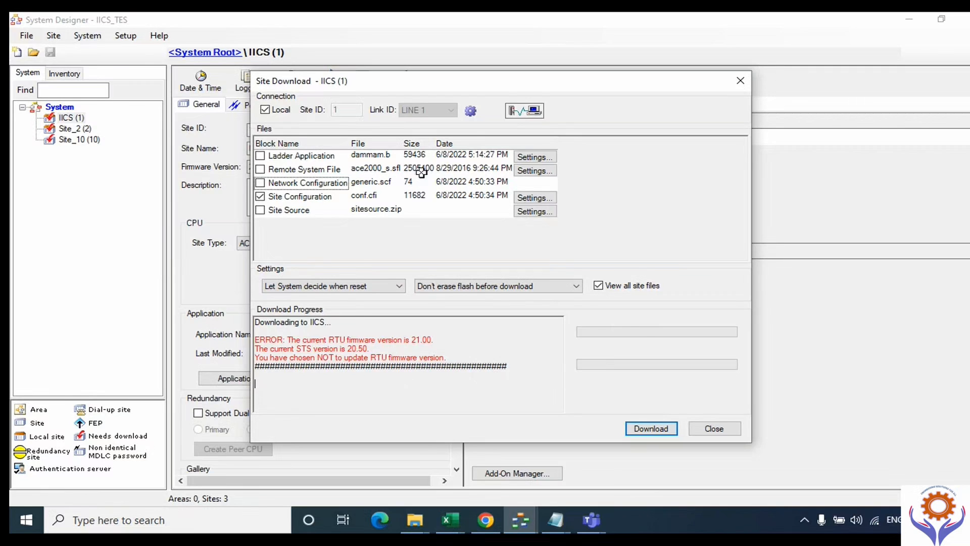
Restart the IICS Site Configuration download and accept downloading the matching firmware version.
{"action": "left_click", "coordinate": [805, 519]}
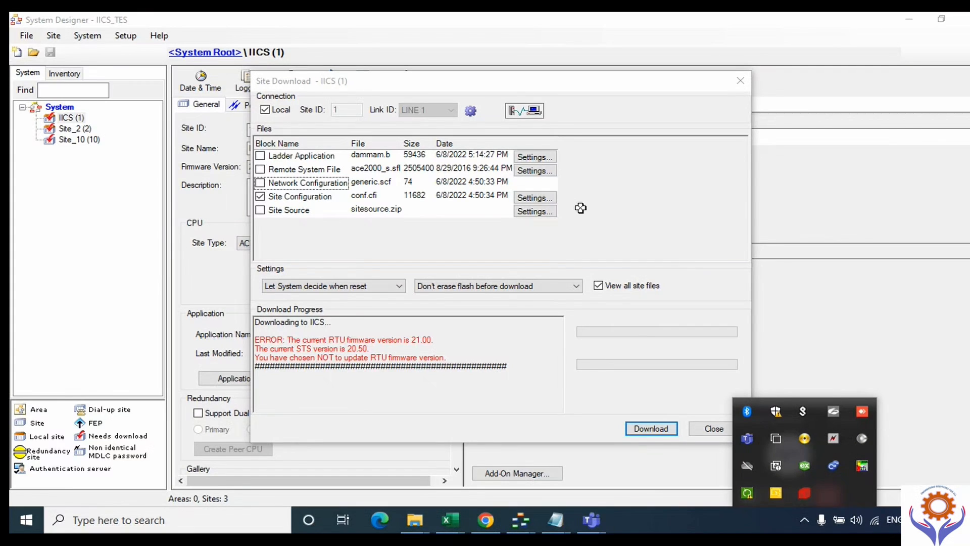
{"action": "left_click", "coordinate": [593, 249]}
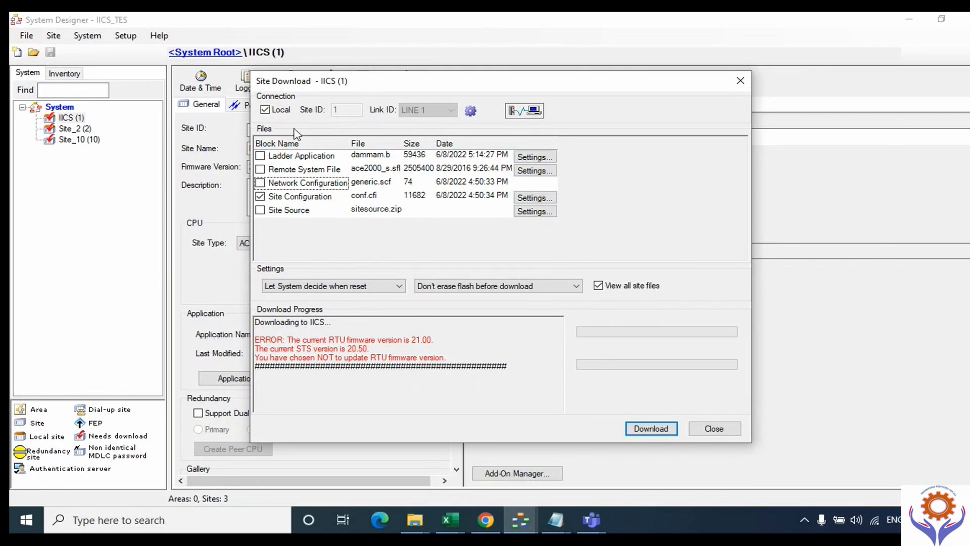
{"action": "left_click", "coordinate": [655, 431]}
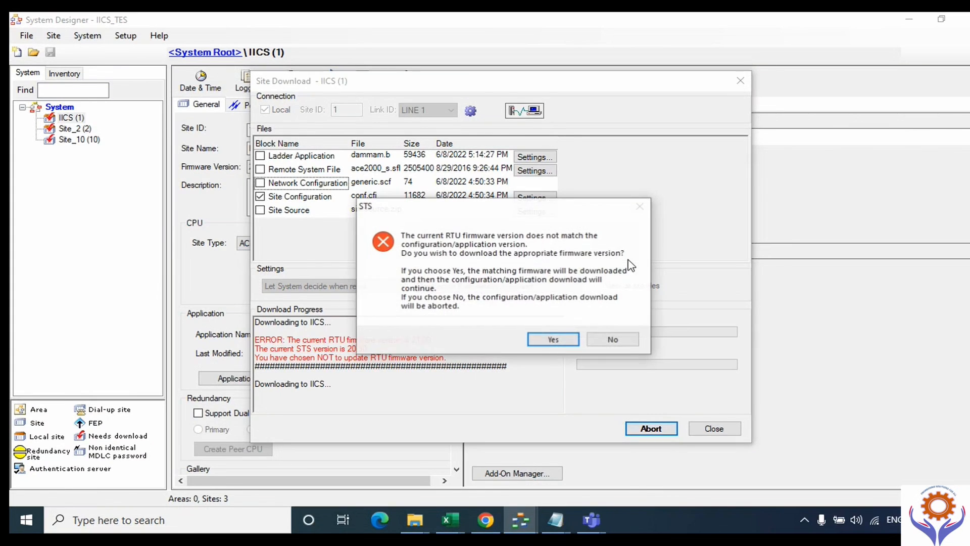
{"action": "left_click", "coordinate": [554, 342]}
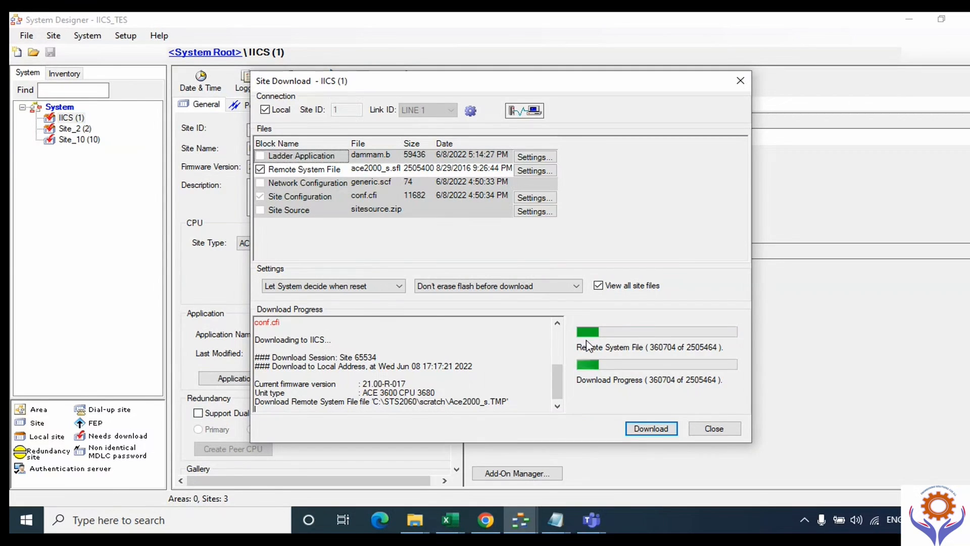
Look through the download progress log and the available reset and flash-erase options.
{"action": "mouse_move", "coordinate": [559, 385]}
{"action": "left_mouse_down"}
{"action": "mouse_move", "coordinate": [561, 350]}
{"action": "mouse_move", "coordinate": [556, 382]}
{"action": "left_mouse_up"}
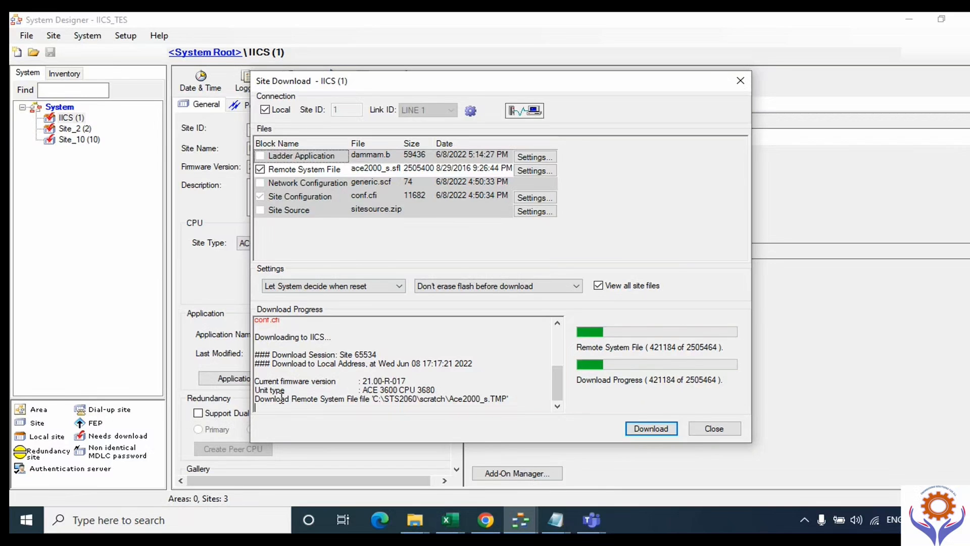
{"action": "left_click", "coordinate": [389, 287]}
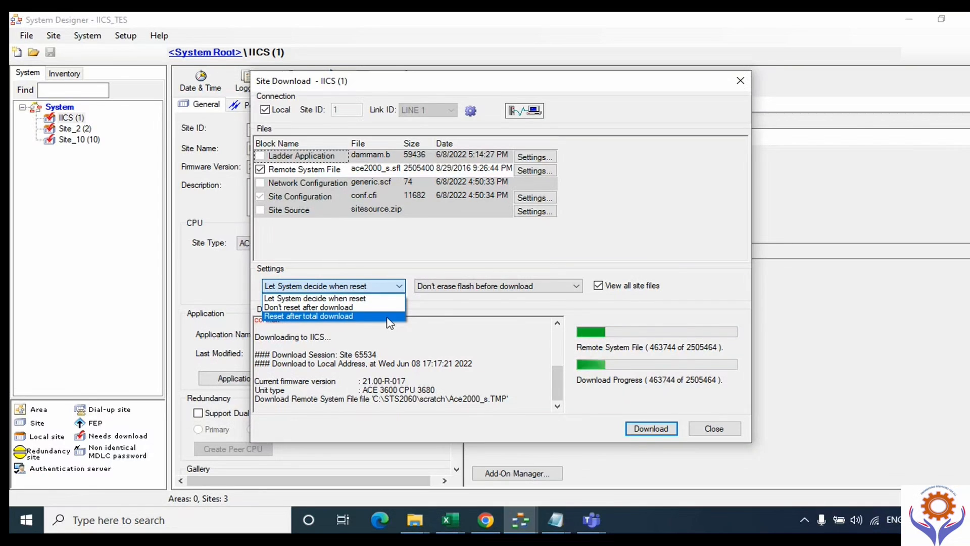
{"action": "left_click", "coordinate": [447, 308]}
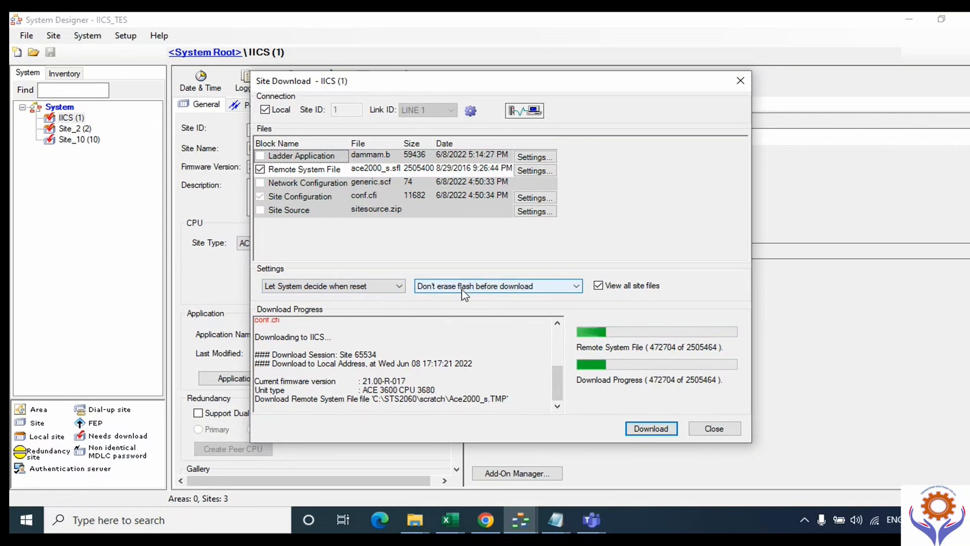
{"action": "left_click", "coordinate": [462, 291]}
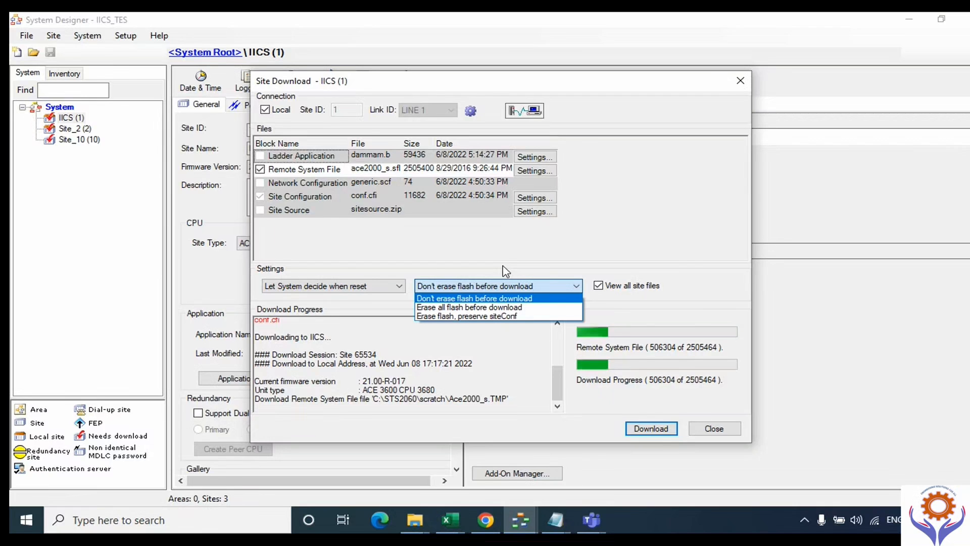
{"action": "left_click", "coordinate": [543, 260]}
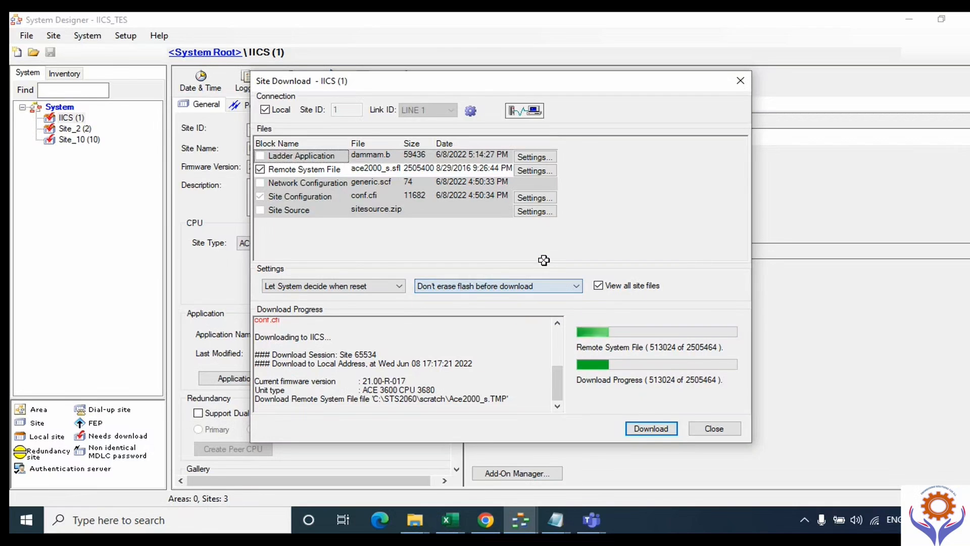
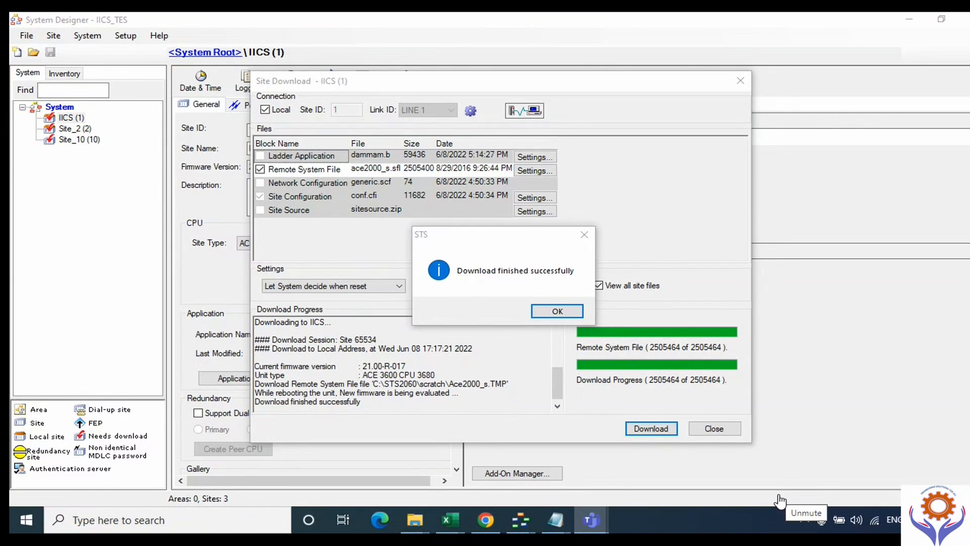
Acknowledge the finished firmware and configuration downloads, download only the Ladder Application block to the IICS site, and close the download window.
{"action": "left_click", "coordinate": [558, 312]}
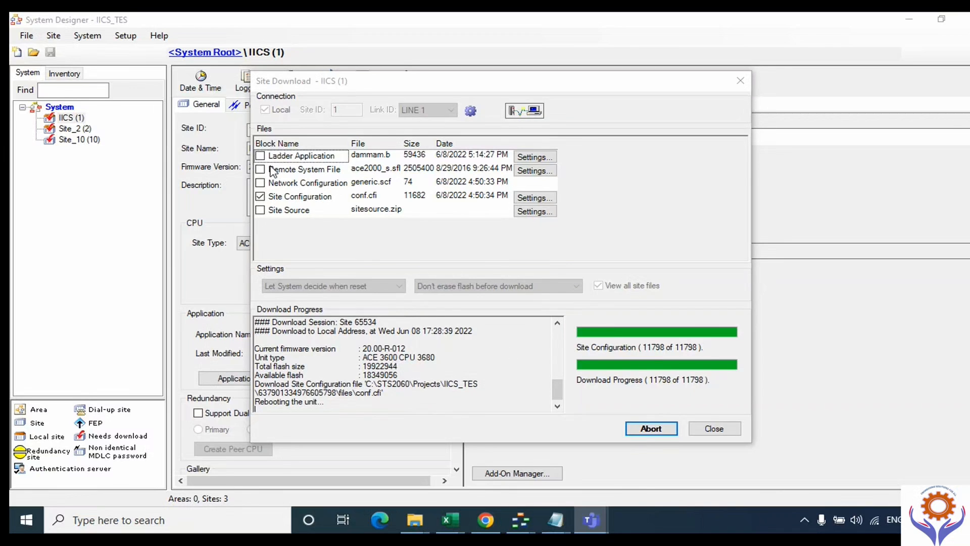
{"action": "left_click", "coordinate": [554, 311]}
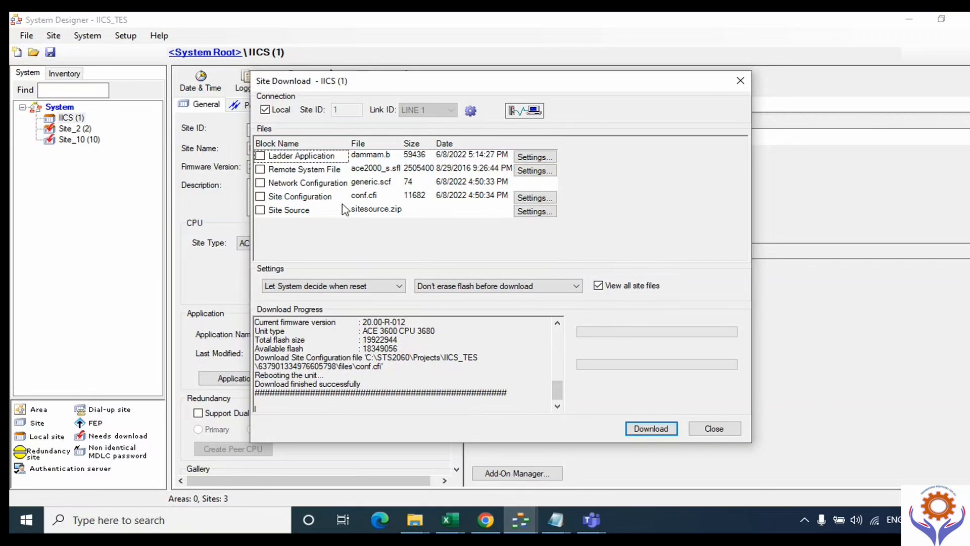
{"action": "left_click", "coordinate": [261, 156]}
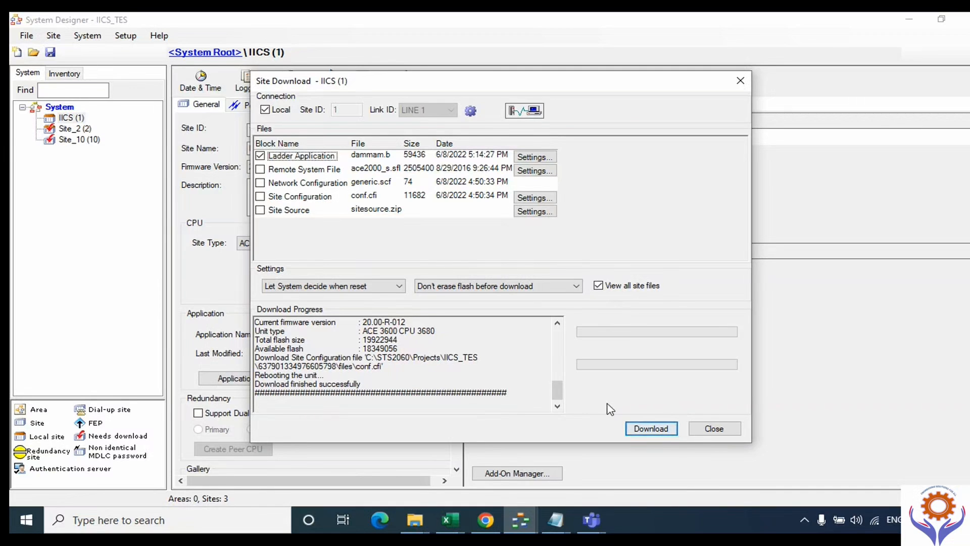
{"action": "left_click", "coordinate": [661, 434]}
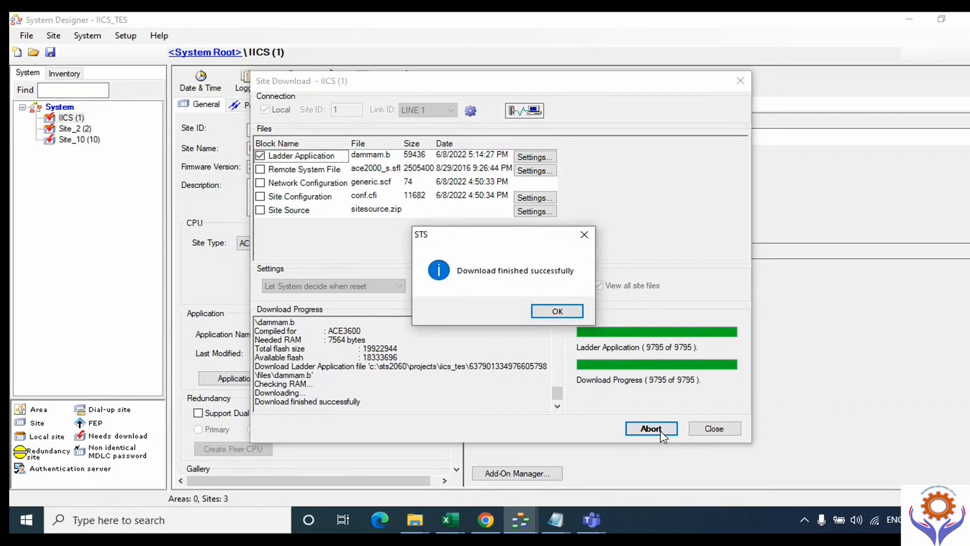
{"action": "left_click", "coordinate": [553, 311]}
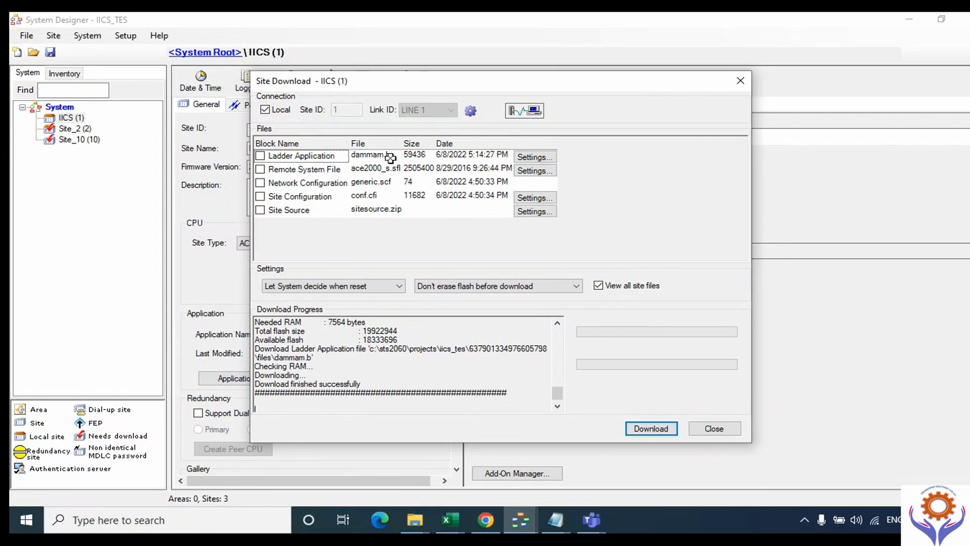
{"action": "left_click", "coordinate": [739, 88]}
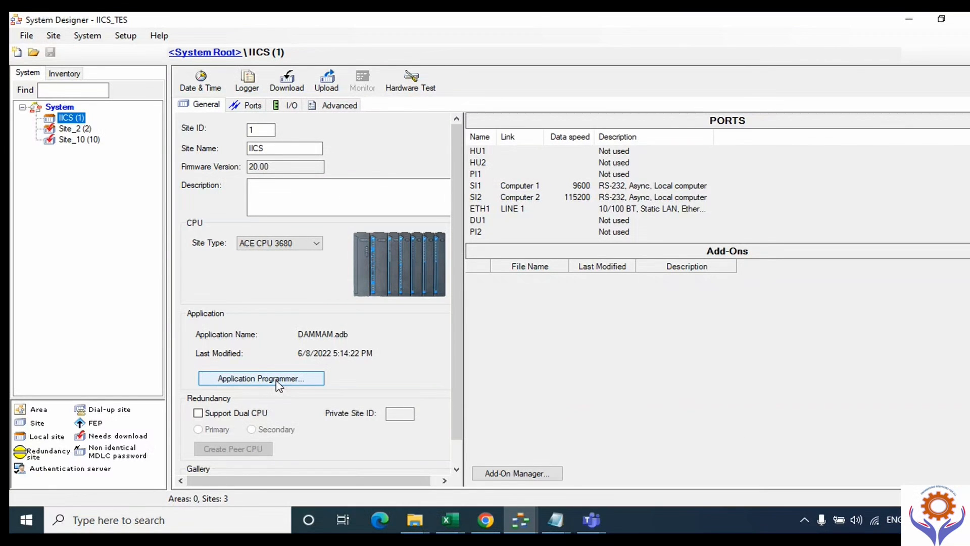
Read the IICS site's date and time over a local connection and review its port configuration.
{"action": "left_click", "coordinate": [202, 83]}
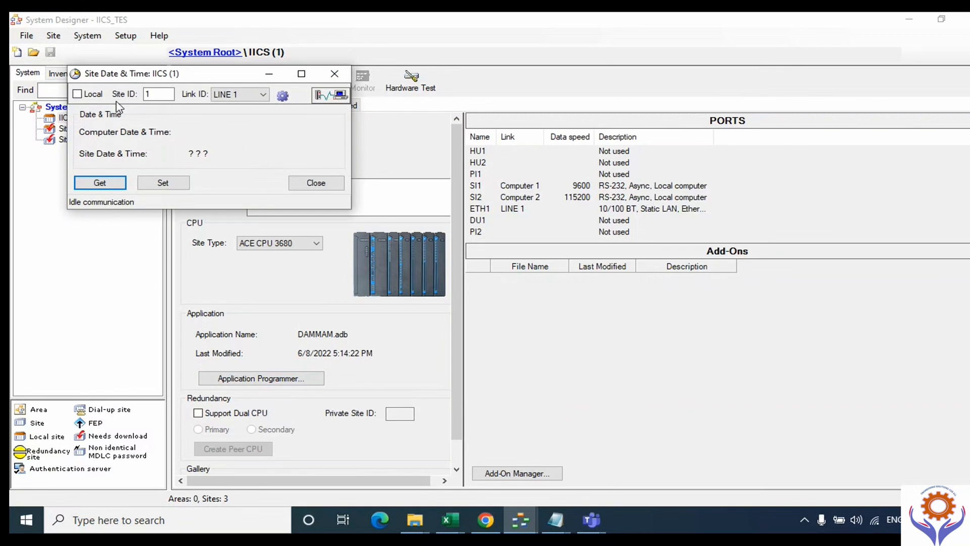
{"action": "left_click", "coordinate": [90, 95]}
{"action": "left_click", "coordinate": [100, 183]}
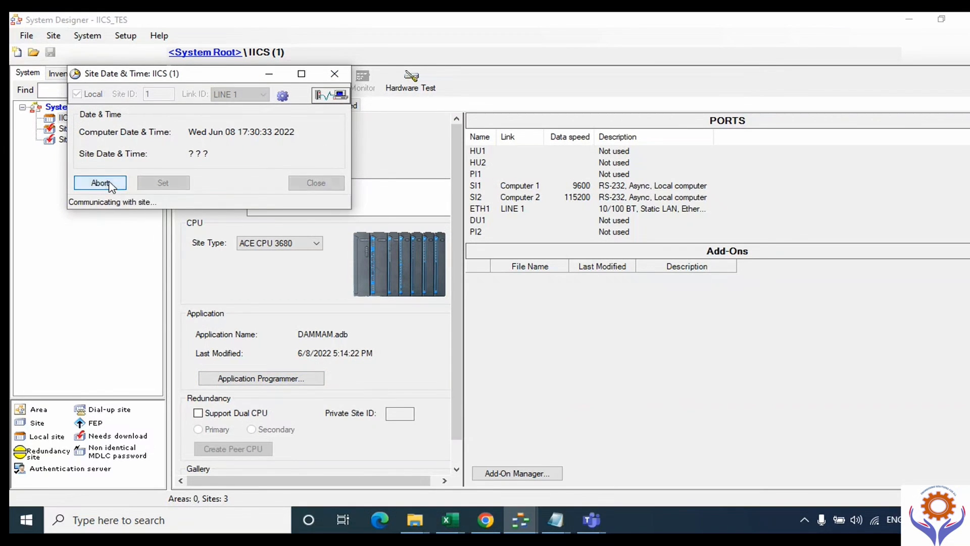
{"action": "left_click", "coordinate": [322, 185]}
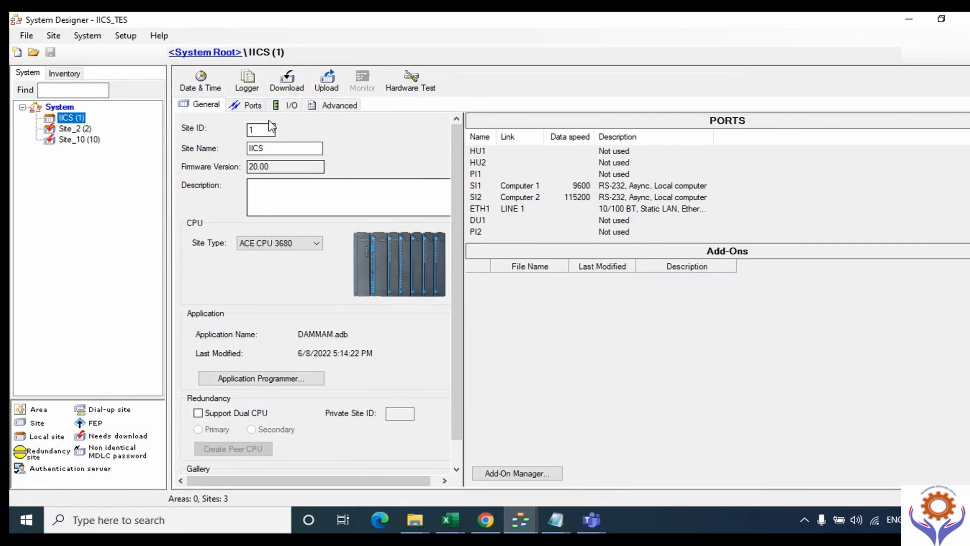
{"action": "left_click", "coordinate": [253, 106]}
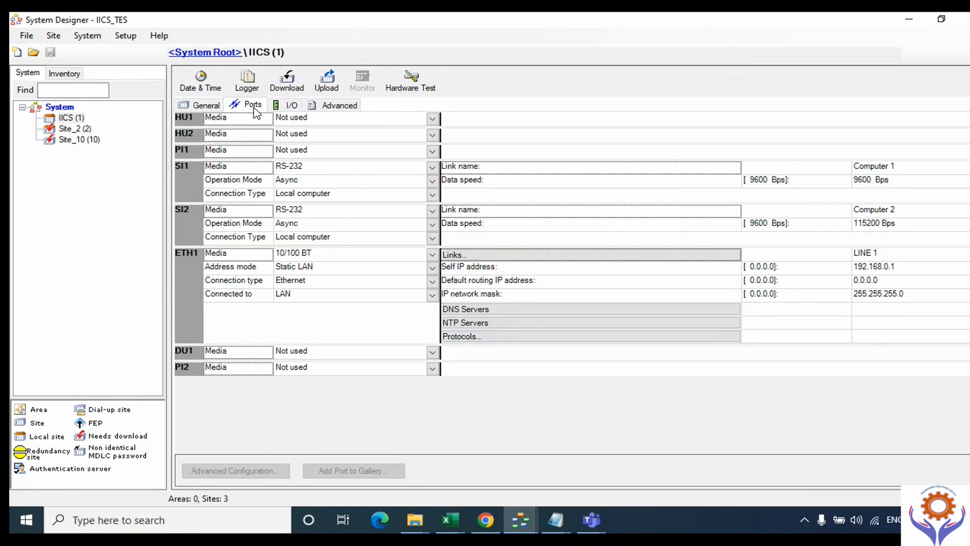
{"action": "left_click", "coordinate": [209, 108]}
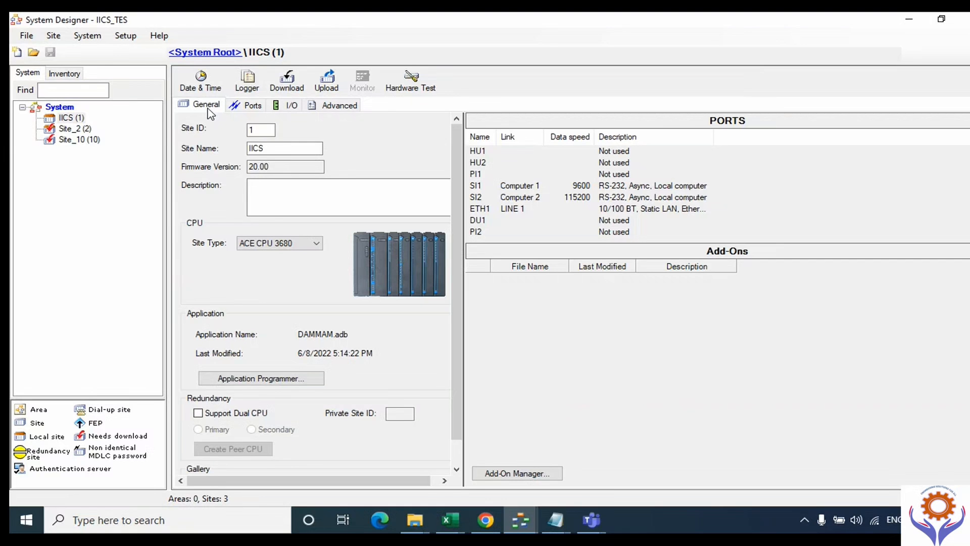
Open DAMMAM in the Application Programmer, expand its User Tables database, and enable local communication with the site.
{"action": "left_click", "coordinate": [281, 376]}
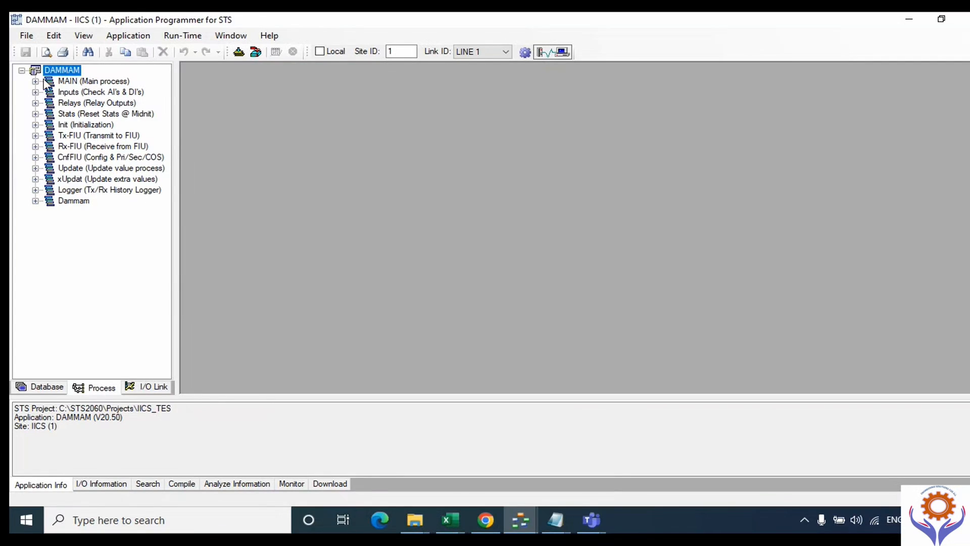
{"action": "left_click", "coordinate": [32, 388]}
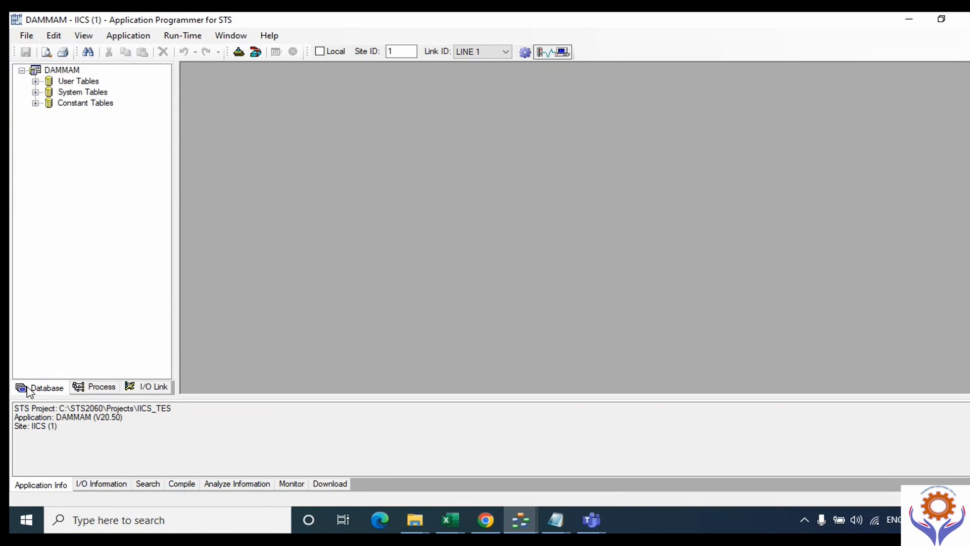
{"action": "left_click", "coordinate": [35, 81]}
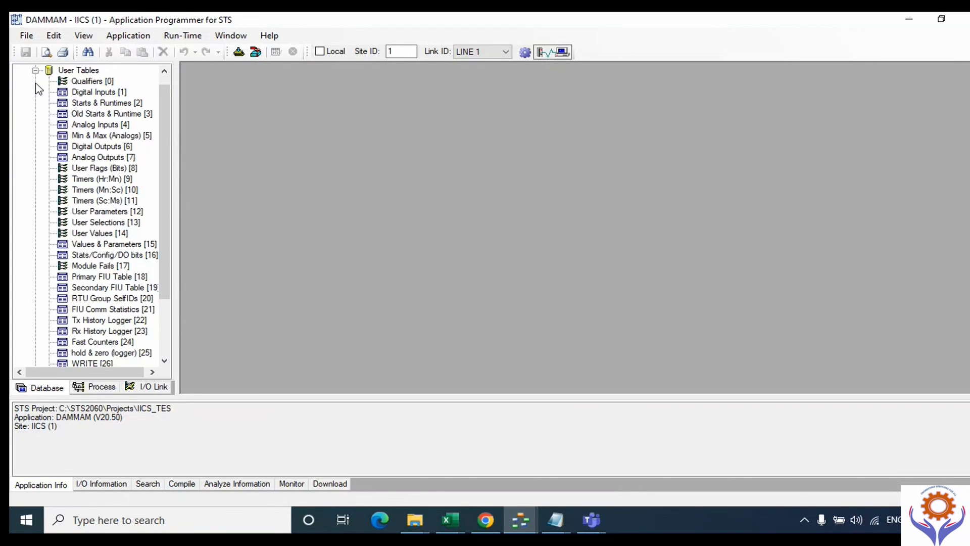
{"action": "left_click_drag", "start_coordinate": [169, 120], "coordinate": [171, 90]}
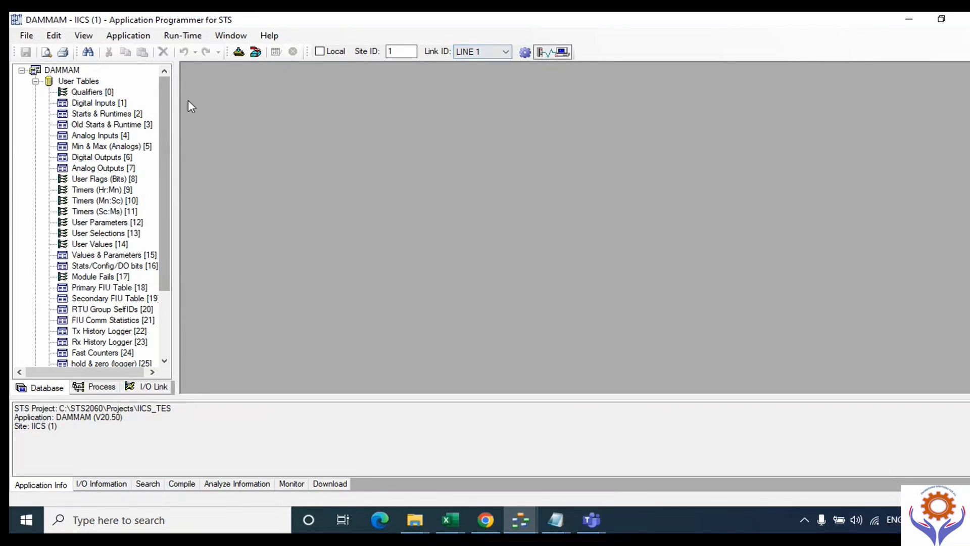
{"action": "left_click", "coordinate": [326, 57]}
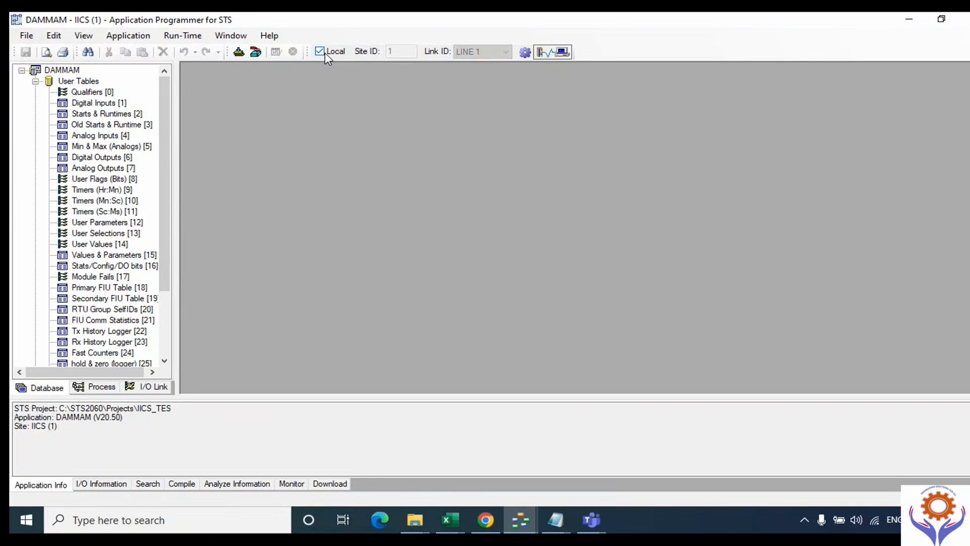
Monitor the Digital Inputs table live from the local RTU and maximize its monitor window.
{"action": "right_click", "coordinate": [114, 103]}
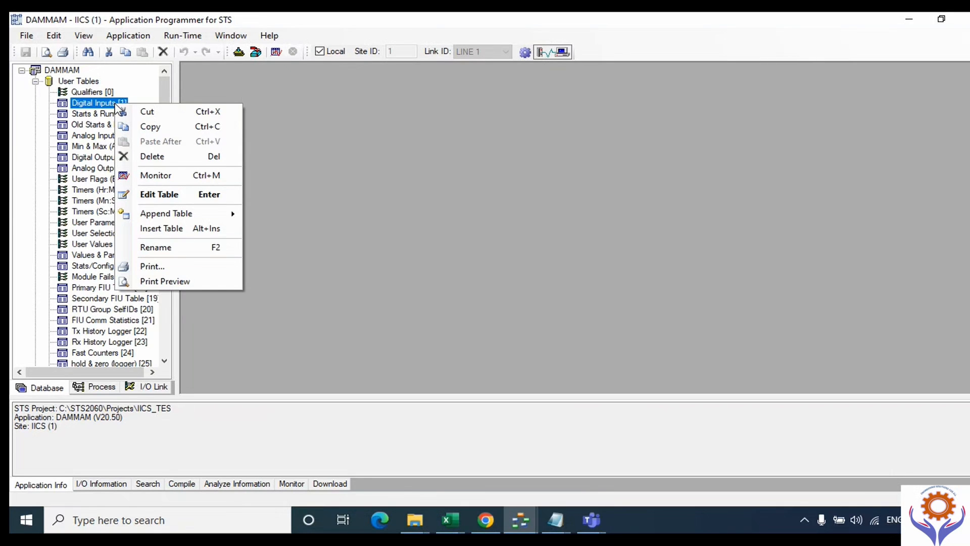
{"action": "left_click", "coordinate": [172, 176]}
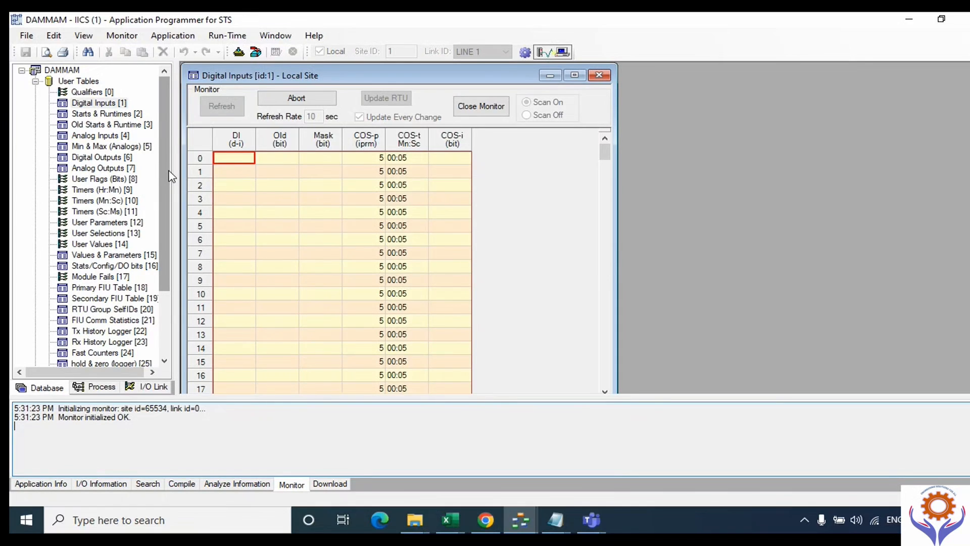
{"action": "left_click", "coordinate": [574, 76]}
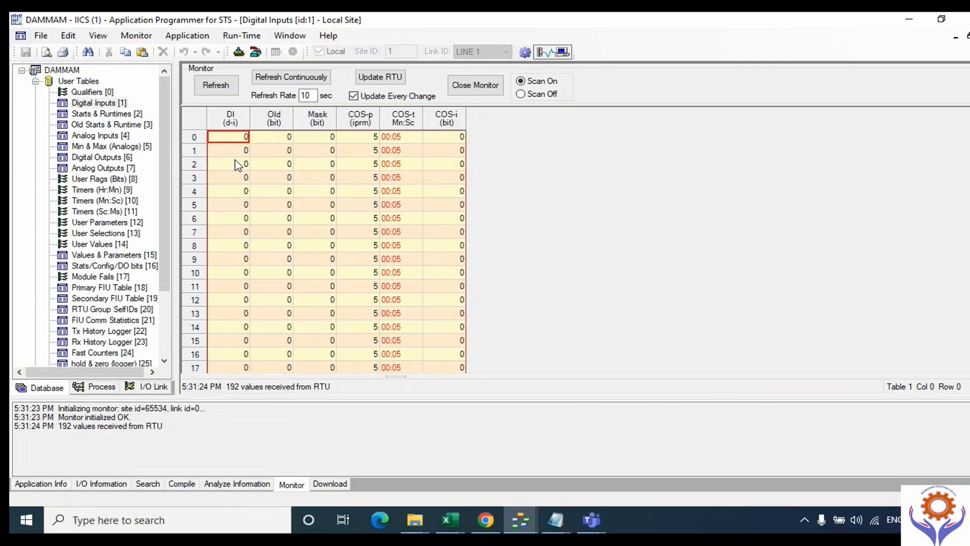
Monitor the Analog Inputs table live from the local RTU and inspect the RAI value in row 0.
{"action": "left_click", "coordinate": [118, 135]}
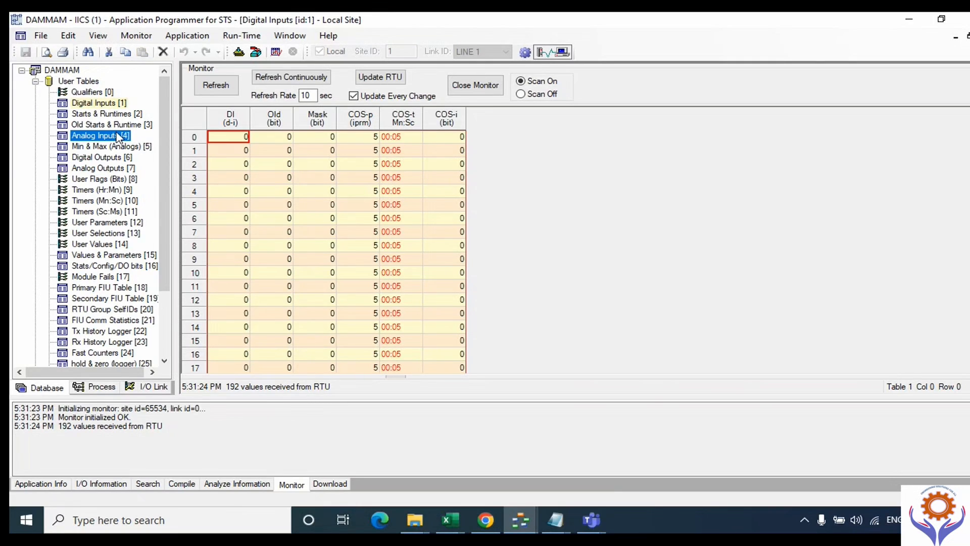
{"action": "right_click", "coordinate": [117, 135]}
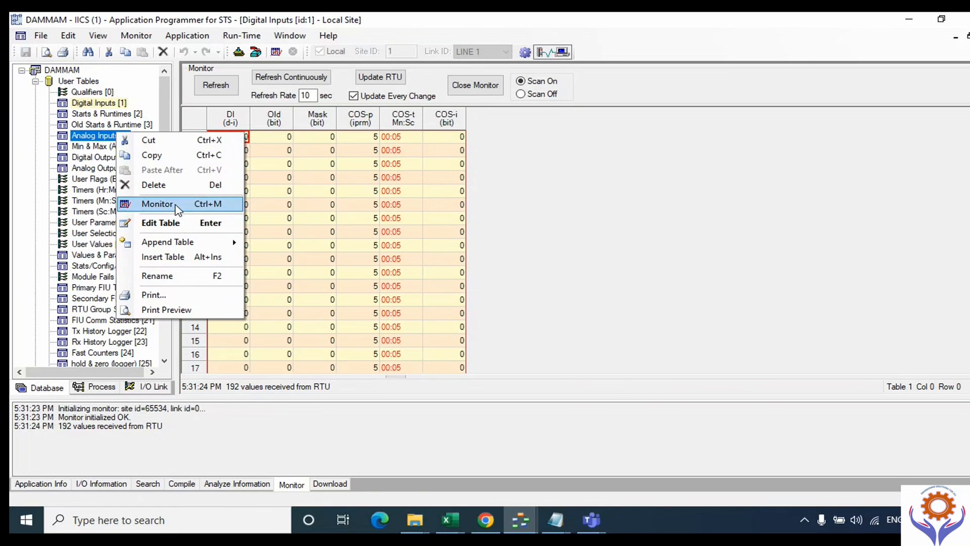
{"action": "left_click", "coordinate": [156, 204]}
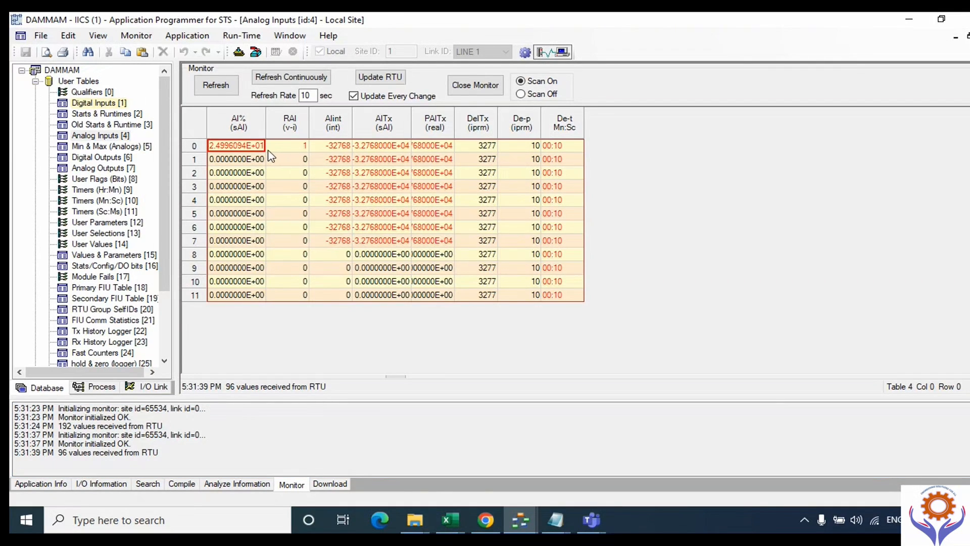
{"action": "left_click", "coordinate": [301, 149]}
Open the User Parameters and User Selections tables, and return to the Analog Inputs monitor.
{"action": "double_click", "coordinate": [111, 224]}
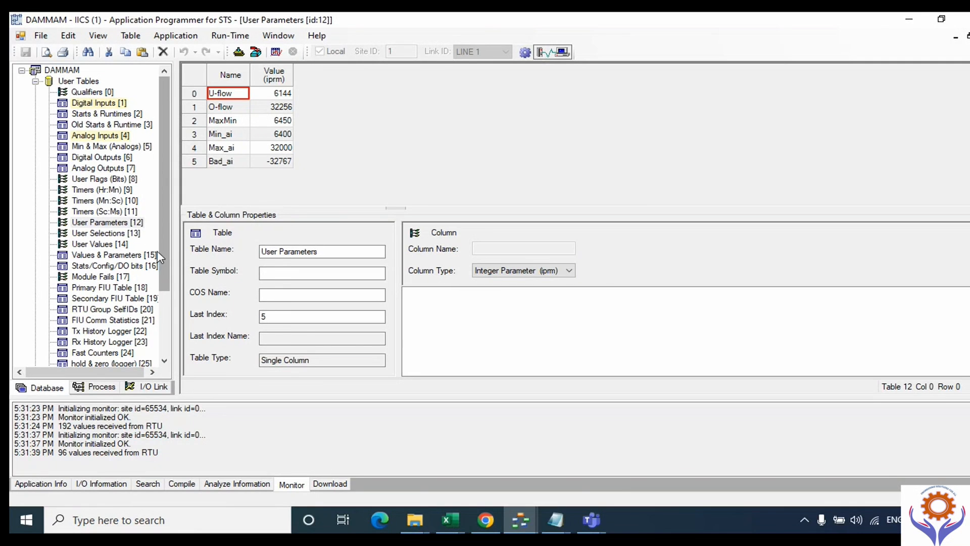
{"action": "left_click", "coordinate": [127, 235]}
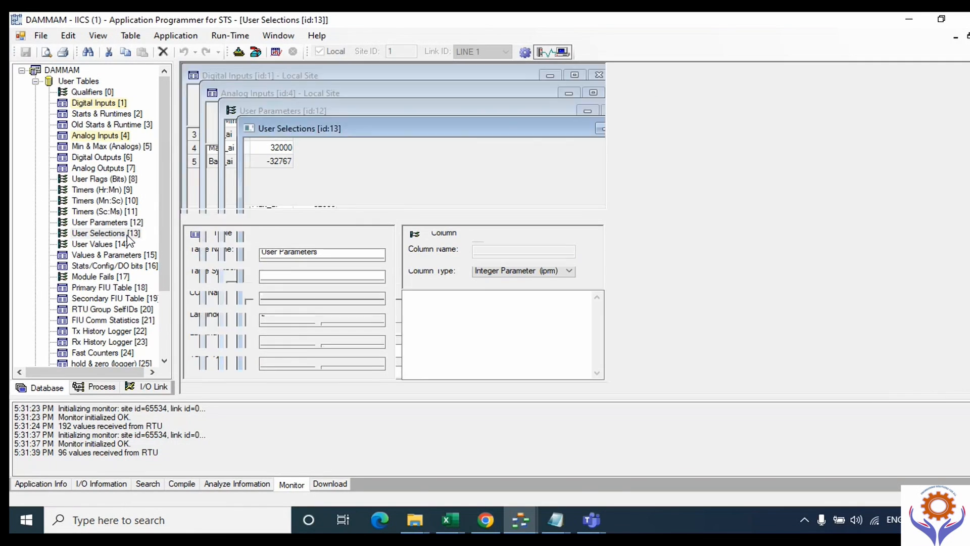
{"action": "left_click", "coordinate": [114, 138]}
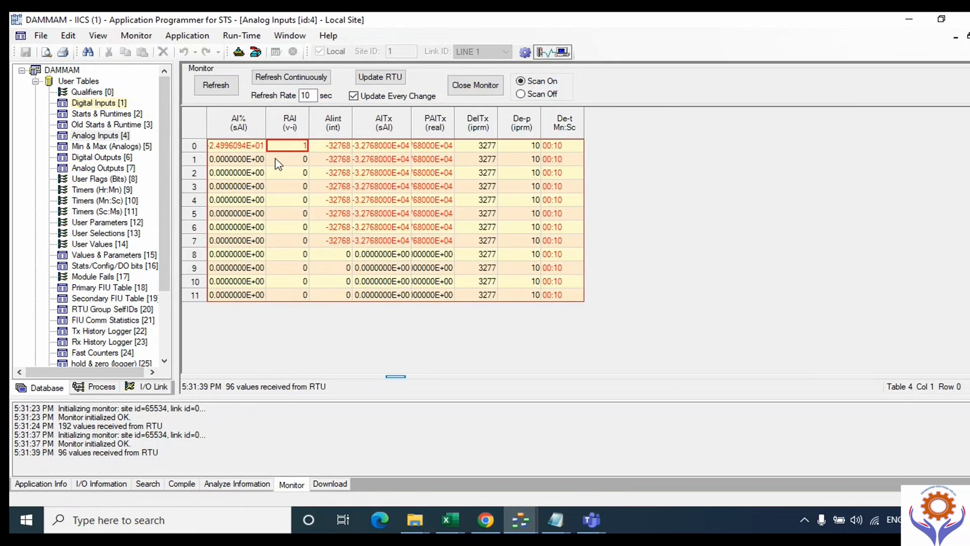
Refresh the monitored Analog Inputs from the RTU and examine the RAI values in rows 0 and 1.
{"action": "left_click", "coordinate": [218, 86]}
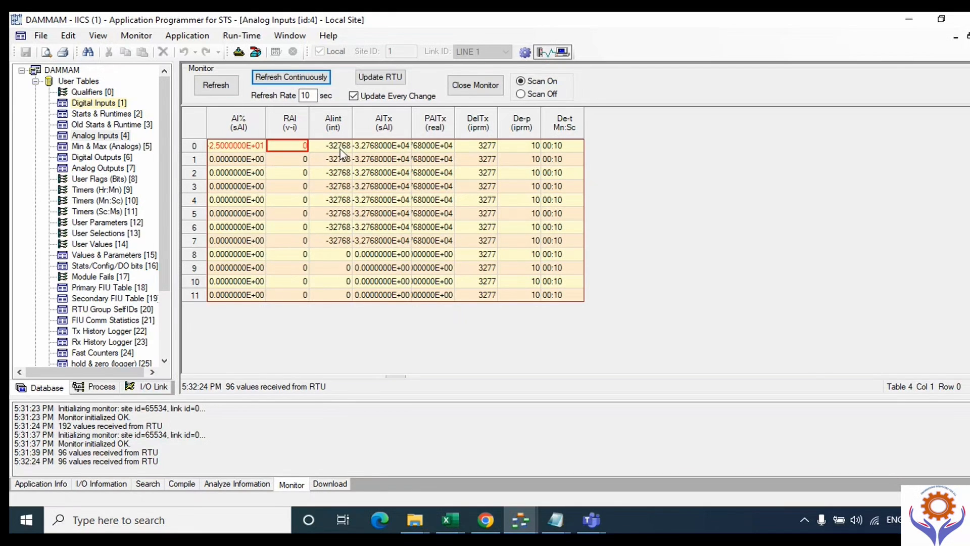
{"action": "left_click", "coordinate": [296, 160]}
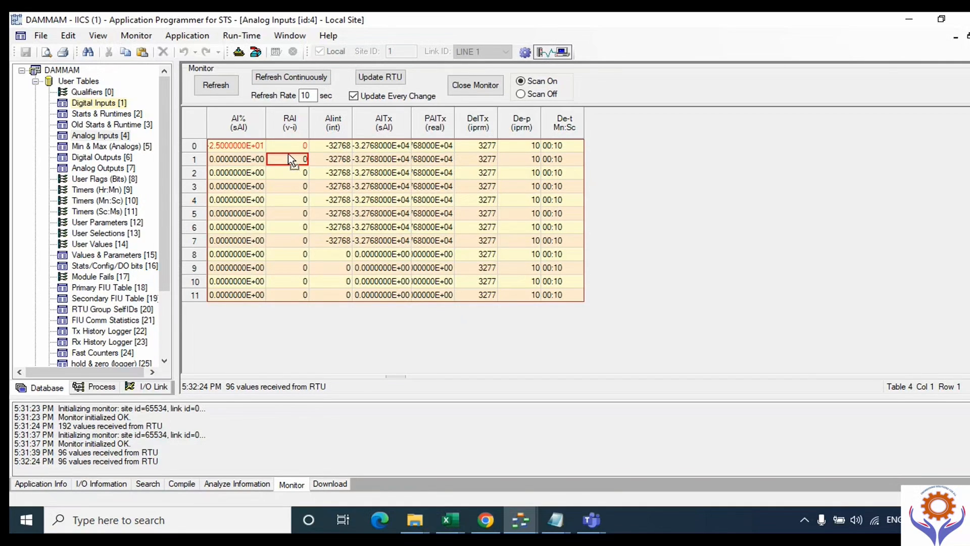
{"action": "left_click", "coordinate": [287, 146]}
{"action": "left_click", "coordinate": [277, 159]}
{"action": "left_click", "coordinate": [277, 147]}
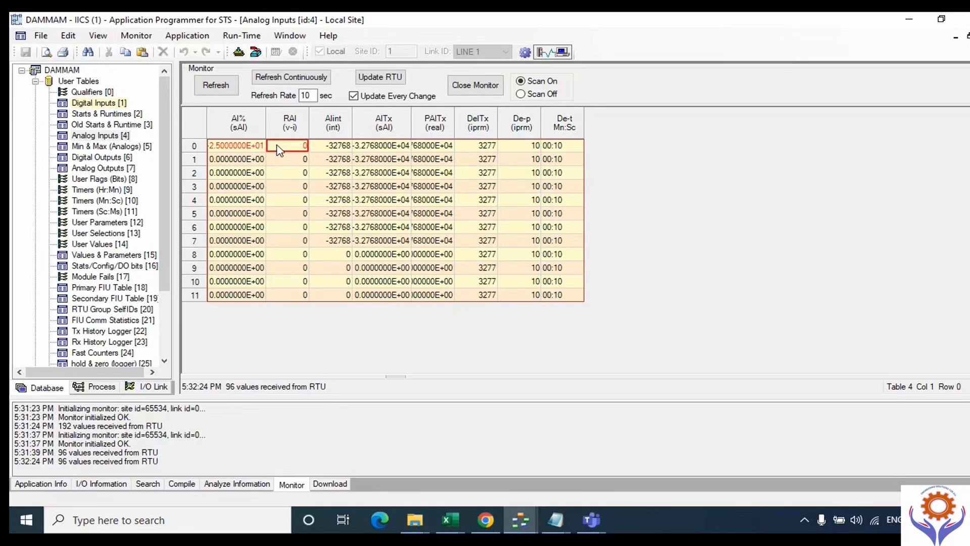
Examine the User Selections table and the analog limits in User Parameters, including O-flow, and close both tables.
{"action": "left_click", "coordinate": [101, 388]}
{"action": "left_click", "coordinate": [46, 387]}
{"action": "double_click", "coordinate": [116, 233]}
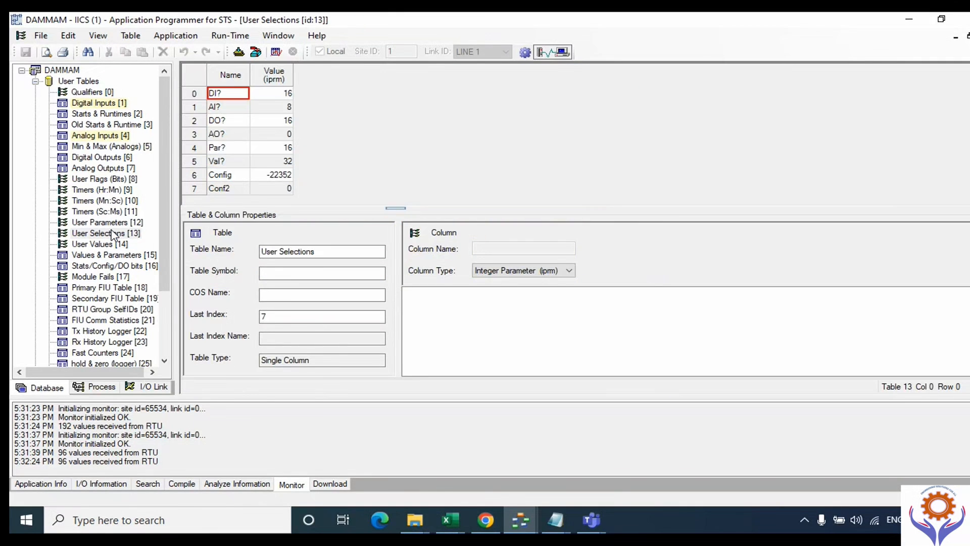
{"action": "left_click", "coordinate": [118, 224]}
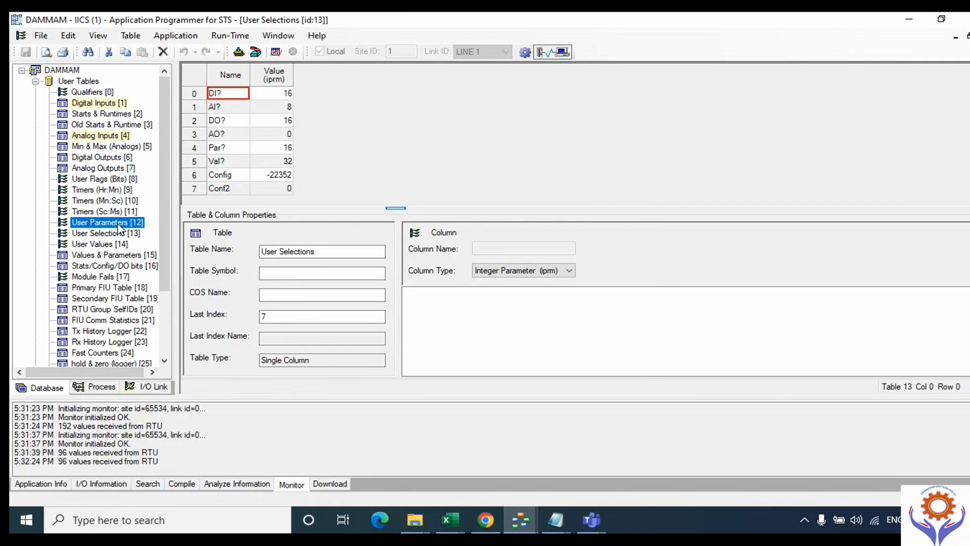
{"action": "double_click", "coordinate": [119, 228]}
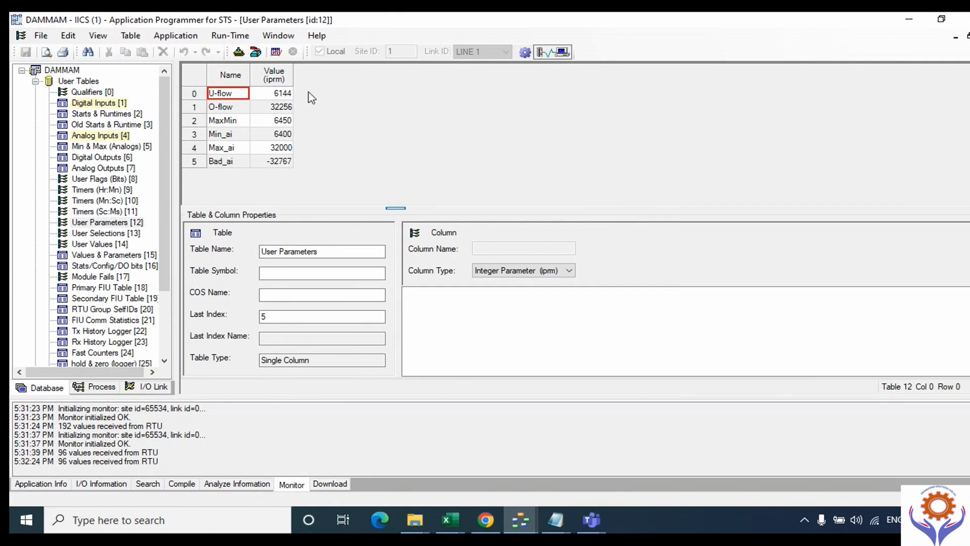
{"action": "left_click", "coordinate": [268, 108]}
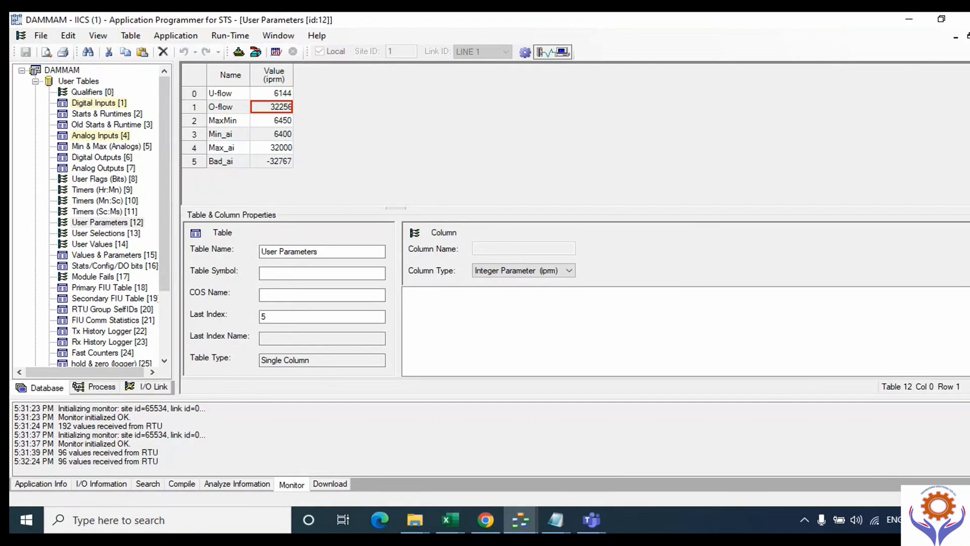
{"action": "left_click", "coordinate": [969, 36]}
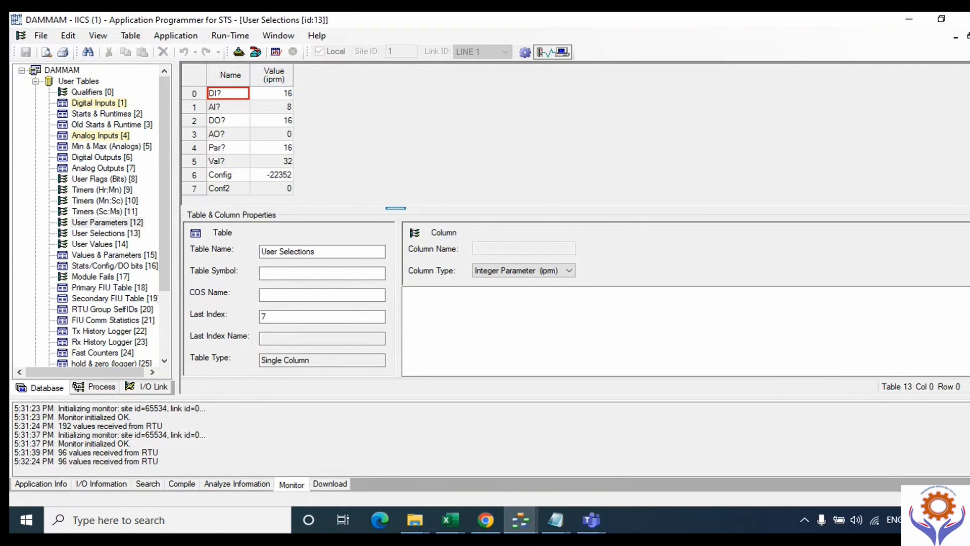
{"action": "left_click", "coordinate": [968, 36]}
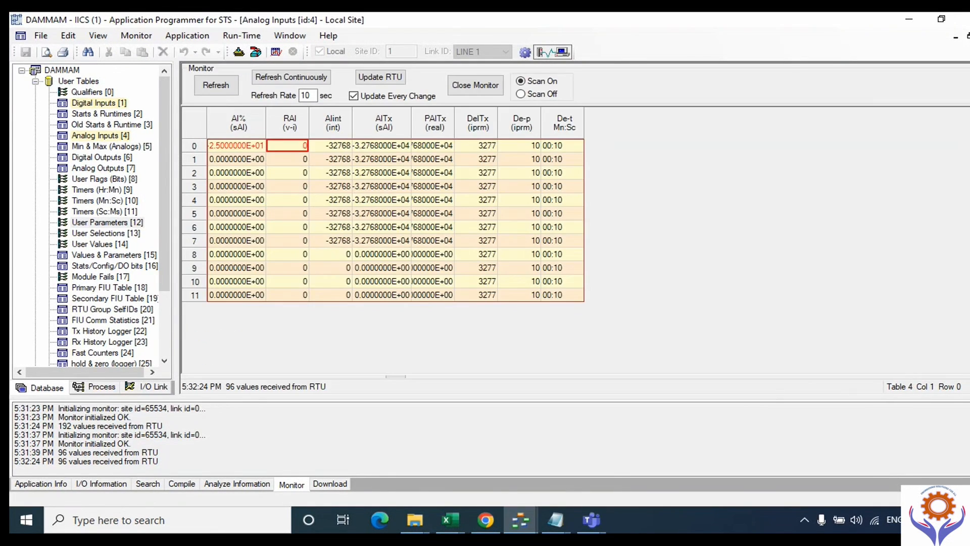
Monitor the Digital Outputs table live from the local RTU.
{"action": "left_click", "coordinate": [99, 158]}
{"action": "right_click", "coordinate": [102, 157]}
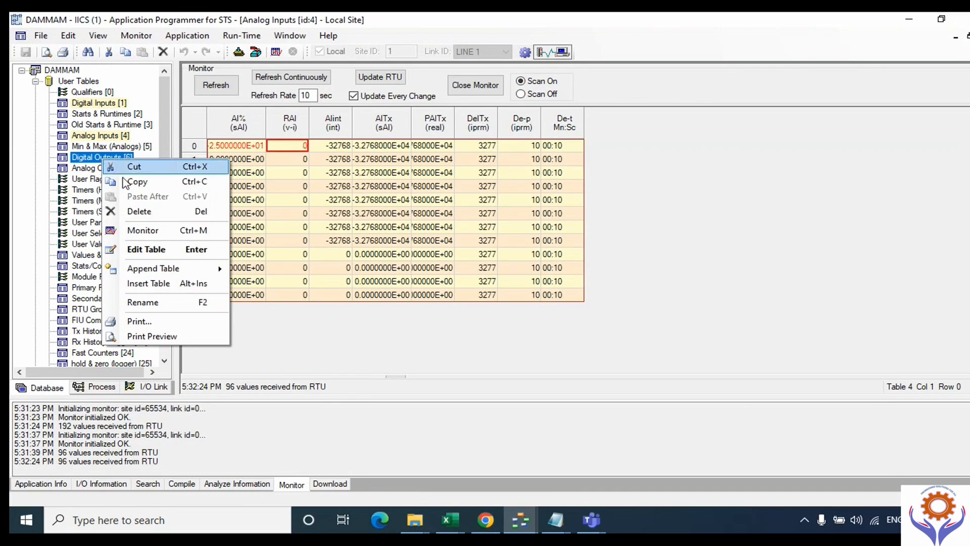
{"action": "left_click", "coordinate": [160, 232]}
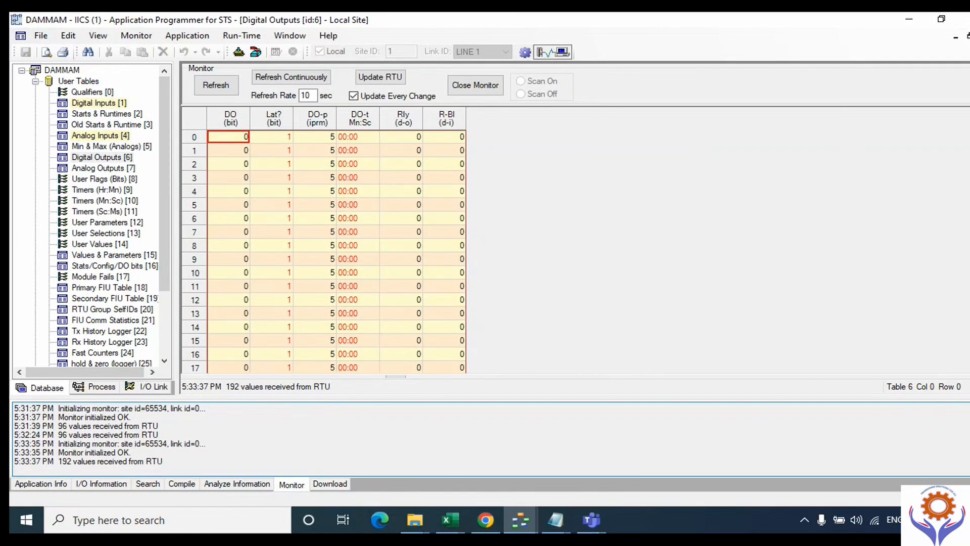
Close the Digital Outputs monitor and view the Analog Outputs and Min & Max (Analogs) tables.
{"action": "left_click", "coordinate": [969, 36]}
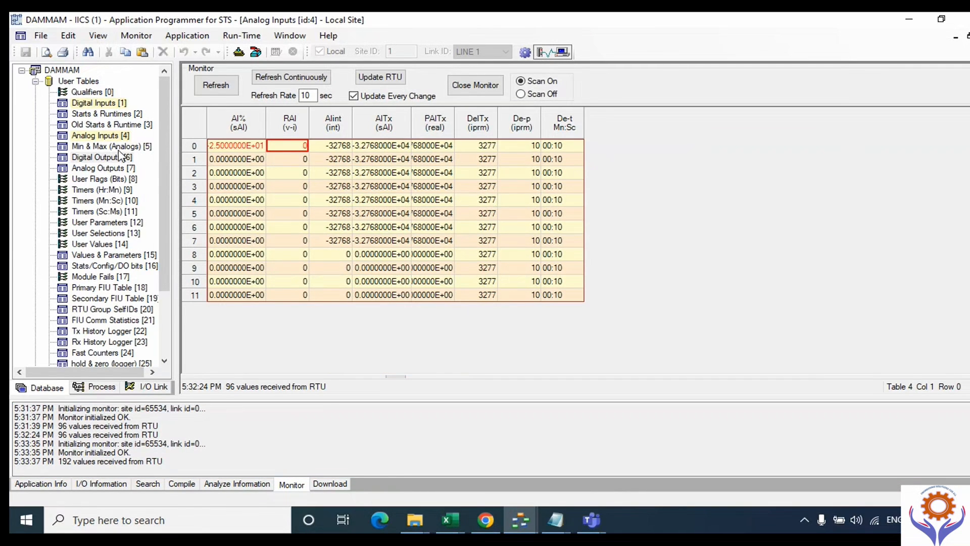
{"action": "double_click", "coordinate": [97, 168]}
{"action": "double_click", "coordinate": [92, 146]}
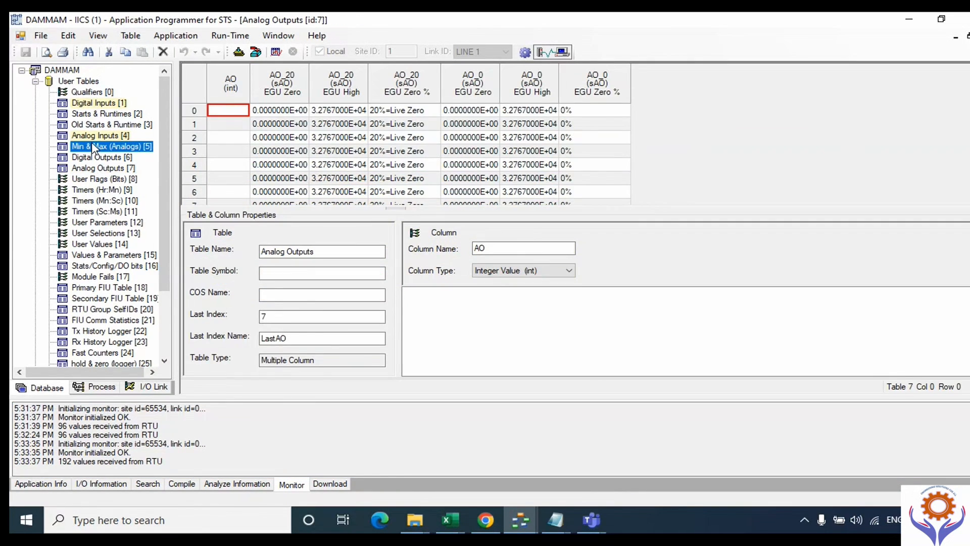
Monitor the Timers (Mn:Sc) table from the local RTU and refresh it repeatedly to examine the PWRTMR value.
{"action": "right_click", "coordinate": [100, 202]}
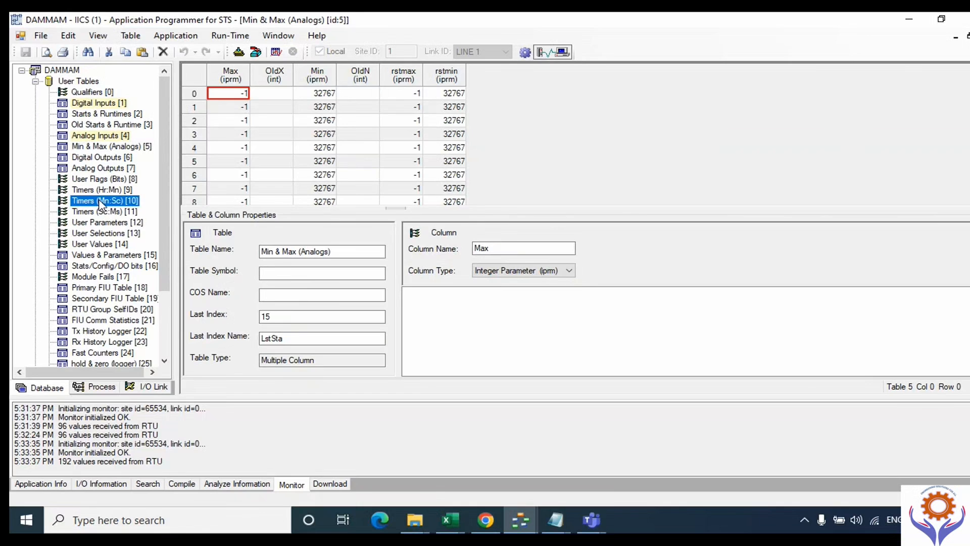
{"action": "left_click", "coordinate": [143, 273]}
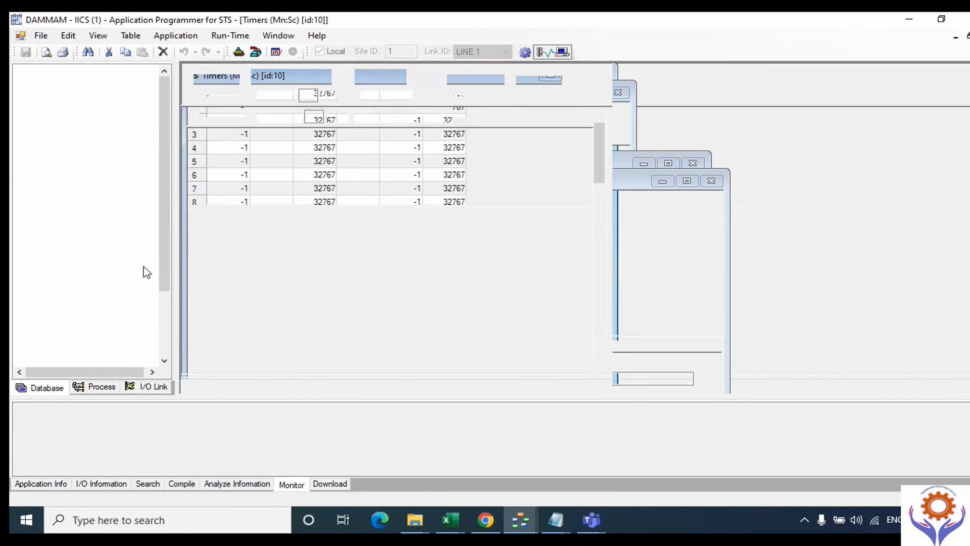
{"action": "left_click", "coordinate": [218, 86]}
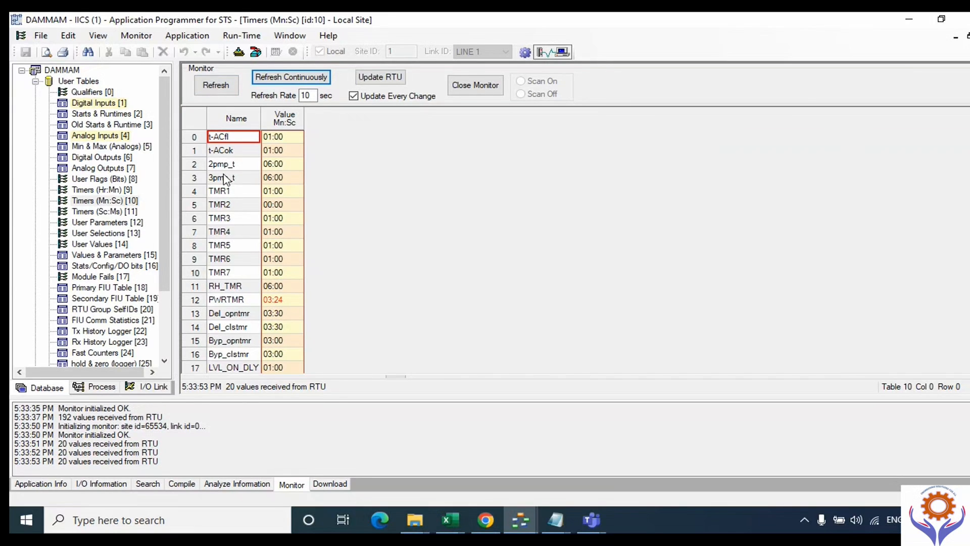
{"action": "left_click", "coordinate": [212, 91]}
{"action": "left_click", "coordinate": [212, 91]}
{"action": "left_click", "coordinate": [212, 91]}
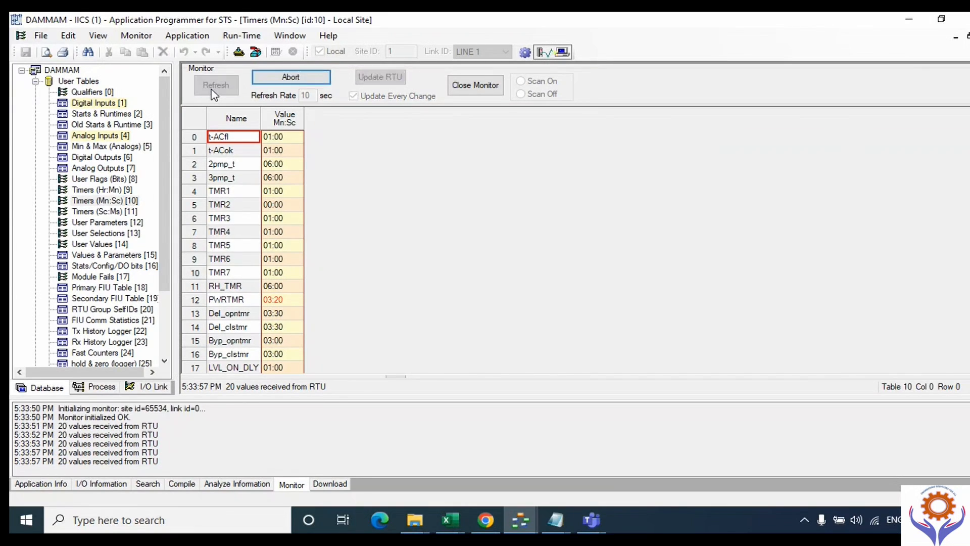
{"action": "left_click", "coordinate": [212, 91]}
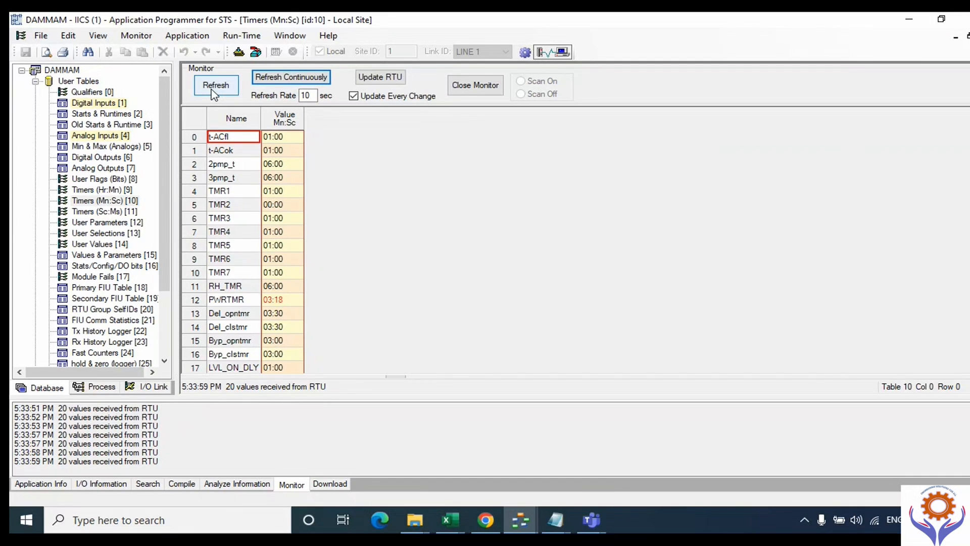
{"action": "left_click", "coordinate": [212, 91]}
{"action": "left_click", "coordinate": [212, 91]}
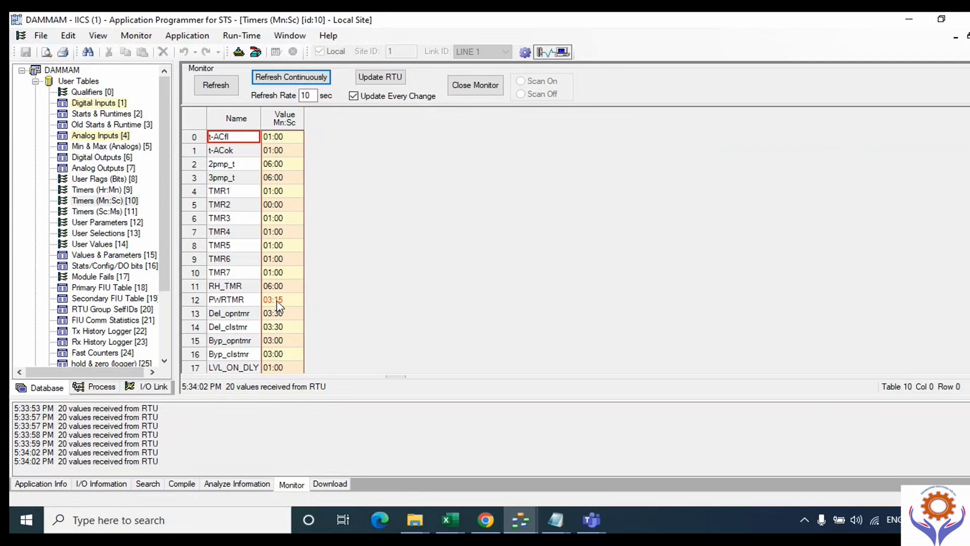
{"action": "left_click", "coordinate": [214, 83]}
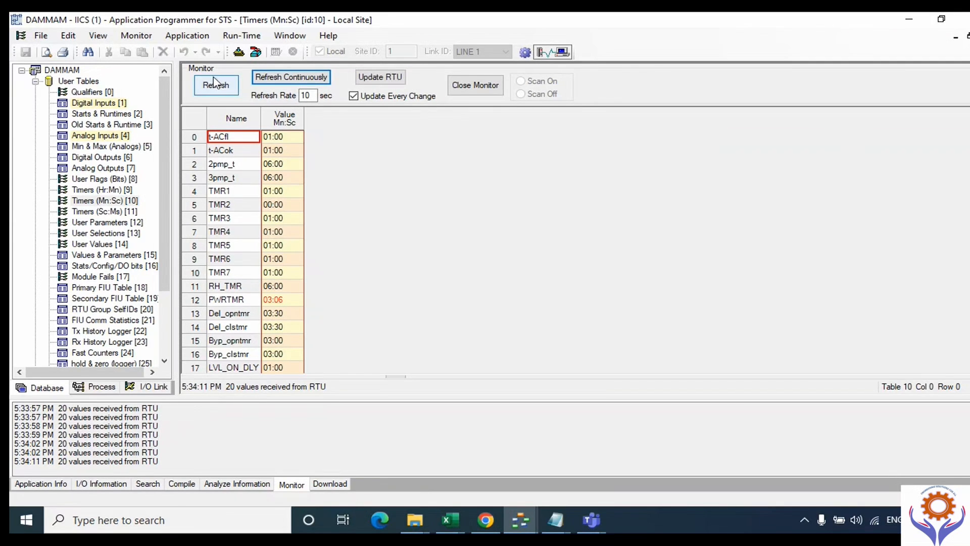
Monitor the POWER METER table live from the local RTU.
{"action": "left_click", "coordinate": [111, 146]}
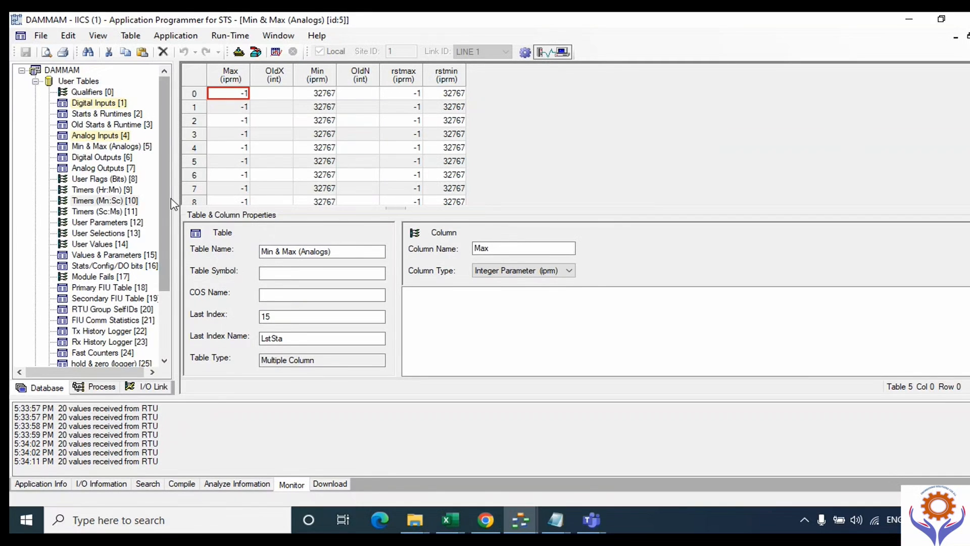
{"action": "left_click_drag", "start_coordinate": [166, 205], "coordinate": [170, 265]}
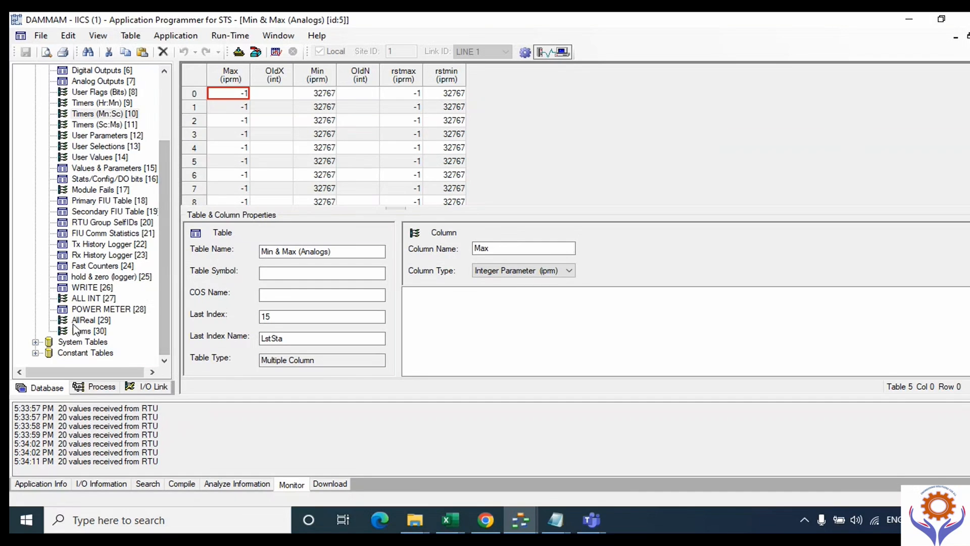
{"action": "left_click", "coordinate": [86, 310]}
{"action": "right_click", "coordinate": [86, 311]}
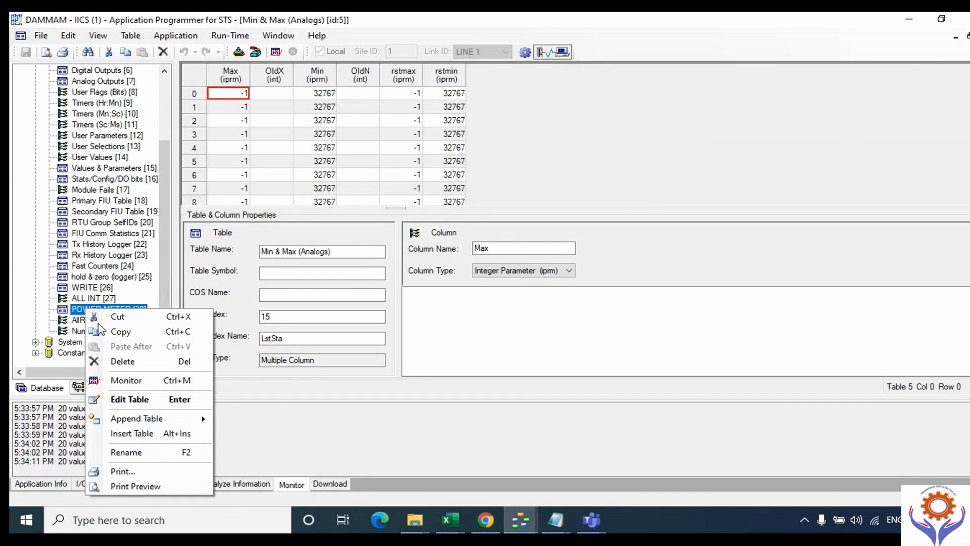
{"action": "left_click", "coordinate": [111, 383]}
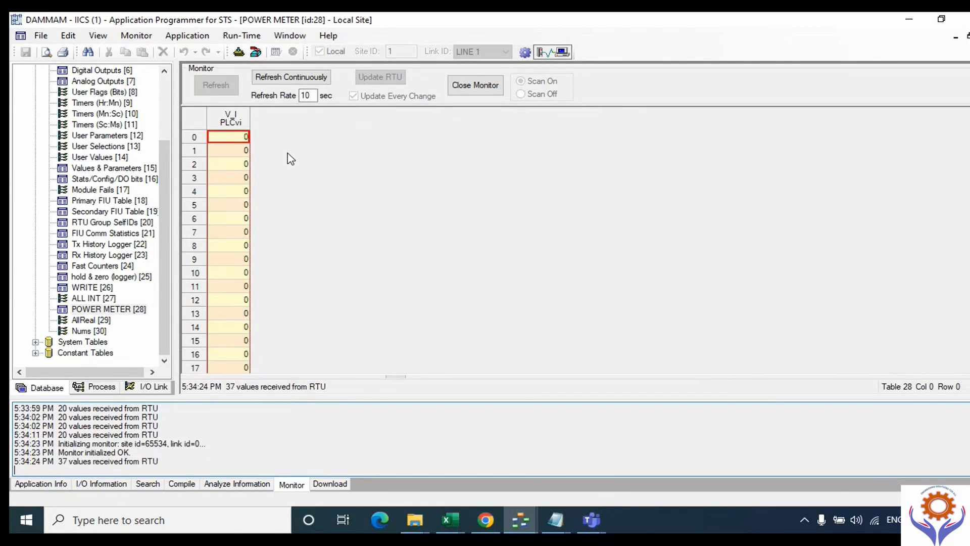
Expand the Dammam process group and monitor its TEST ladder live from the RTU.
{"action": "left_click", "coordinate": [96, 387]}
{"action": "left_click", "coordinate": [37, 386]}
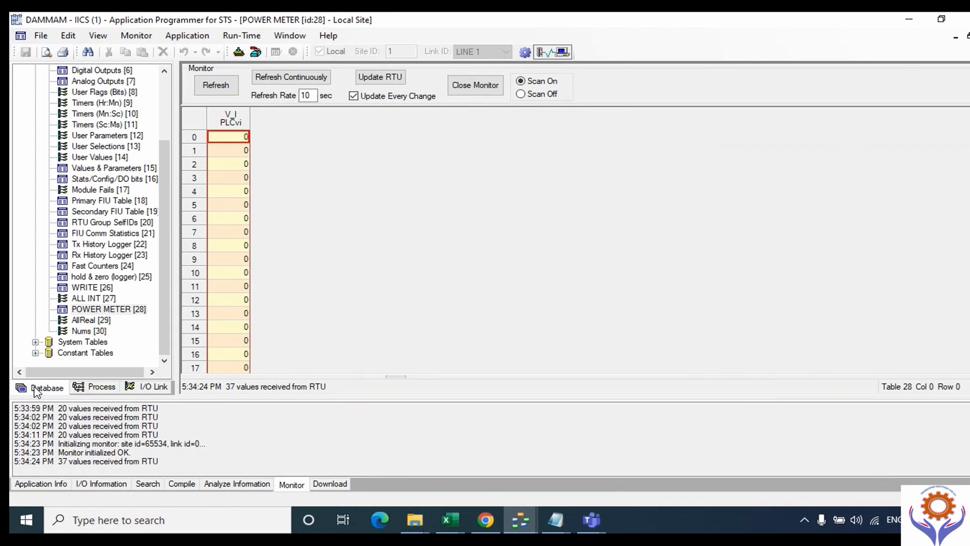
{"action": "left_click", "coordinate": [85, 390]}
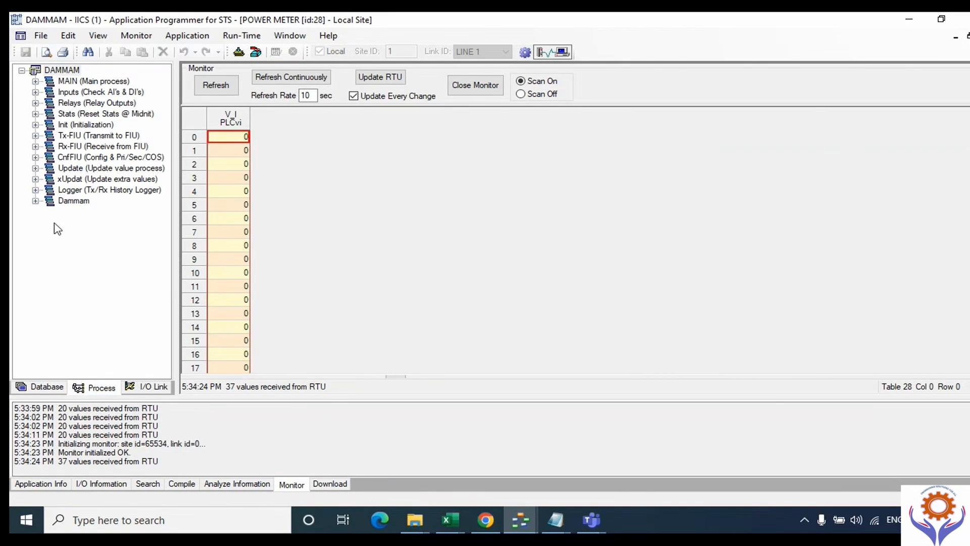
{"action": "left_click", "coordinate": [36, 202]}
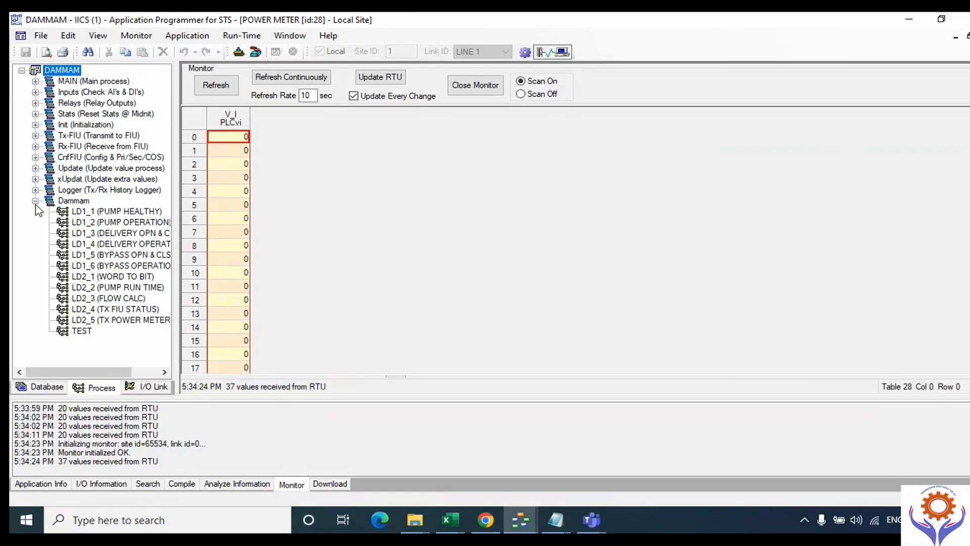
{"action": "left_click", "coordinate": [78, 331]}
{"action": "right_click", "coordinate": [80, 332]}
{"action": "left_click", "coordinate": [122, 380]}
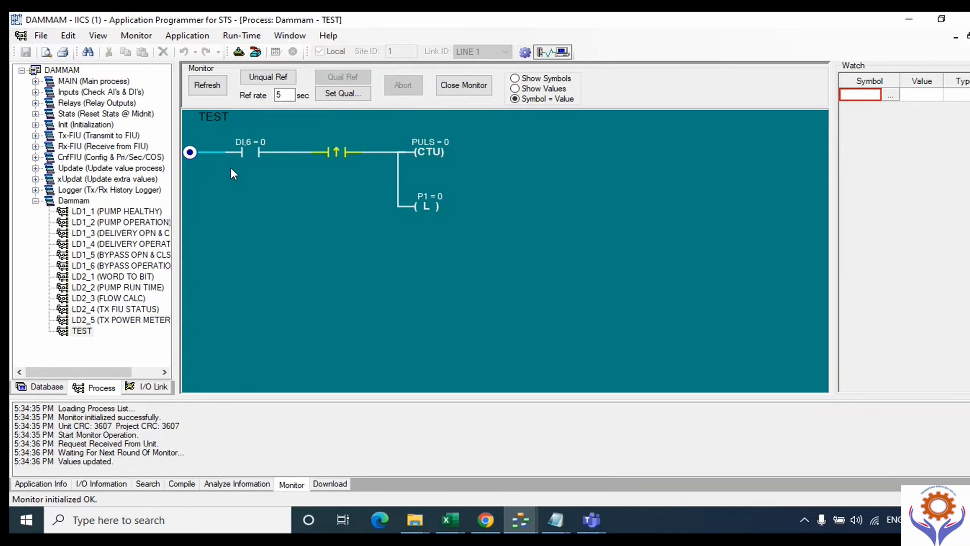
Set the DI,6 contact in the monitored TEST ladder to 1.
{"action": "double_click", "coordinate": [256, 142]}
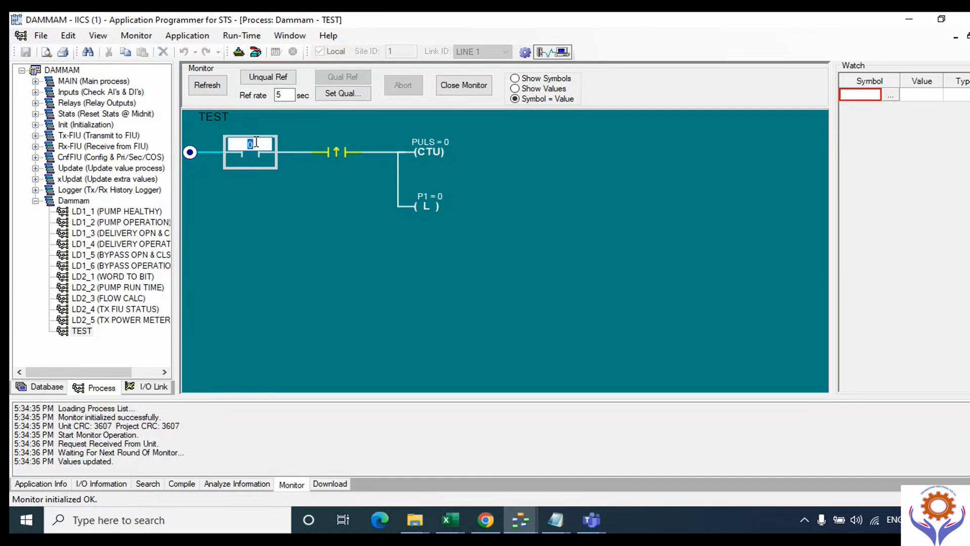
{"action": "type", "text": "1"}
{"action": "key", "text": "Return"}
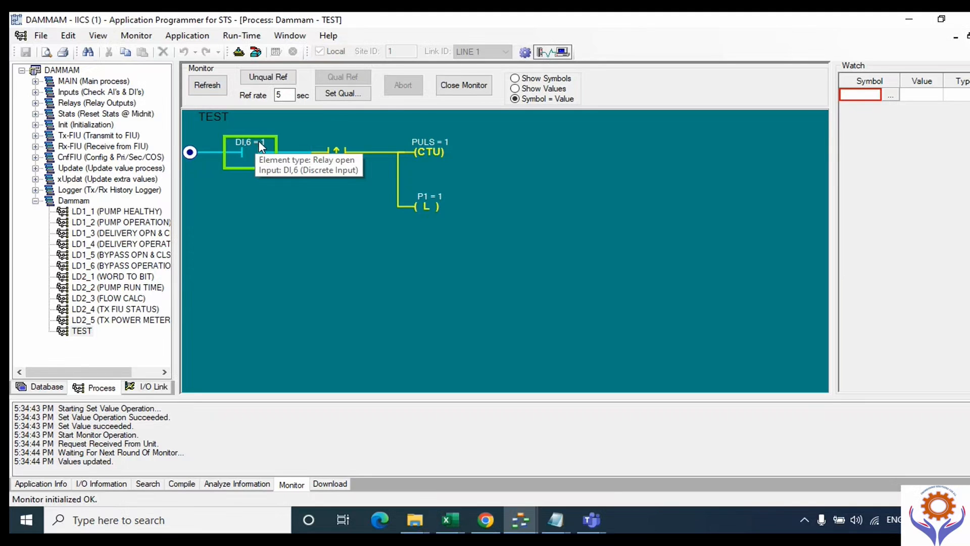
Try to change the DI,6 contact's value again, and view the ladder monitor's display options without changing them.
{"action": "double_click", "coordinate": [258, 141]}
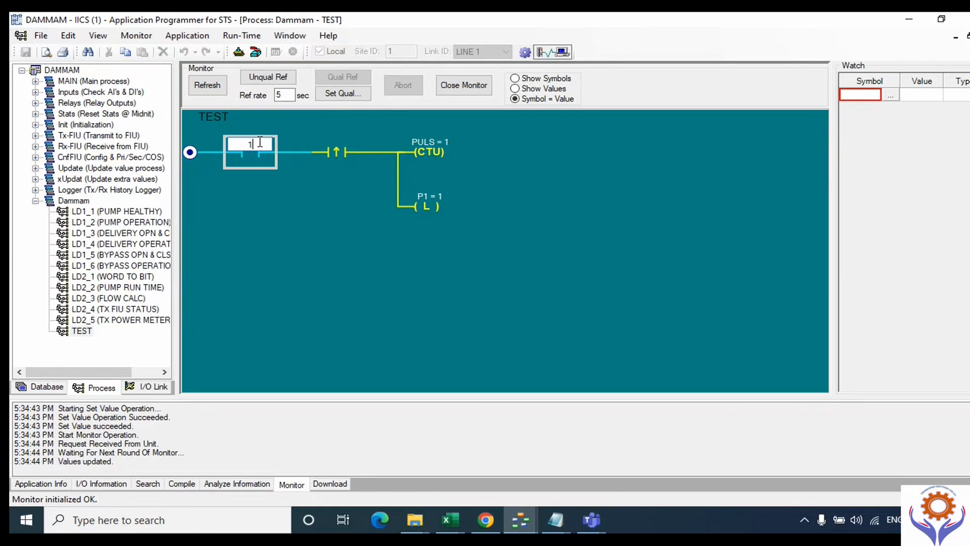
{"action": "type", "text": "2"}
{"action": "key", "text": "Return"}
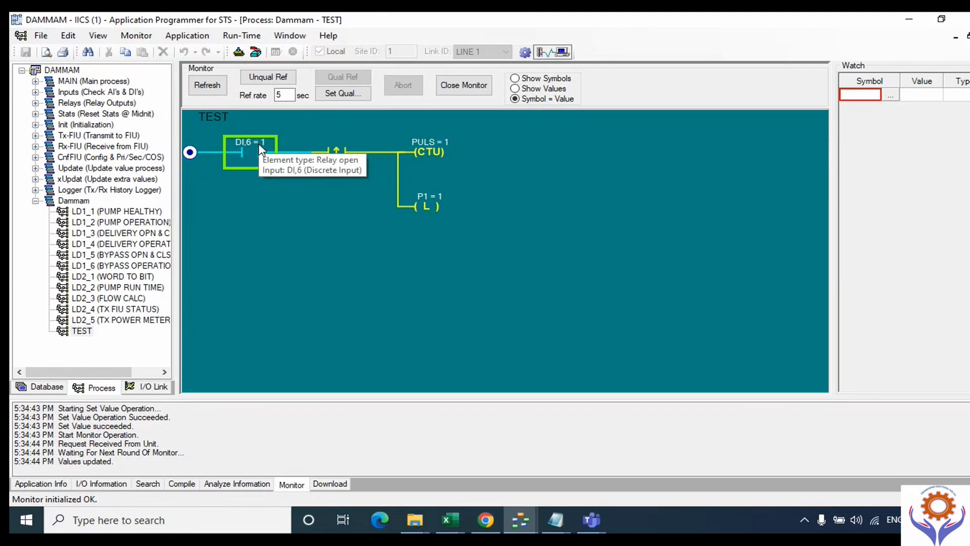
{"action": "right_click", "coordinate": [251, 157]}
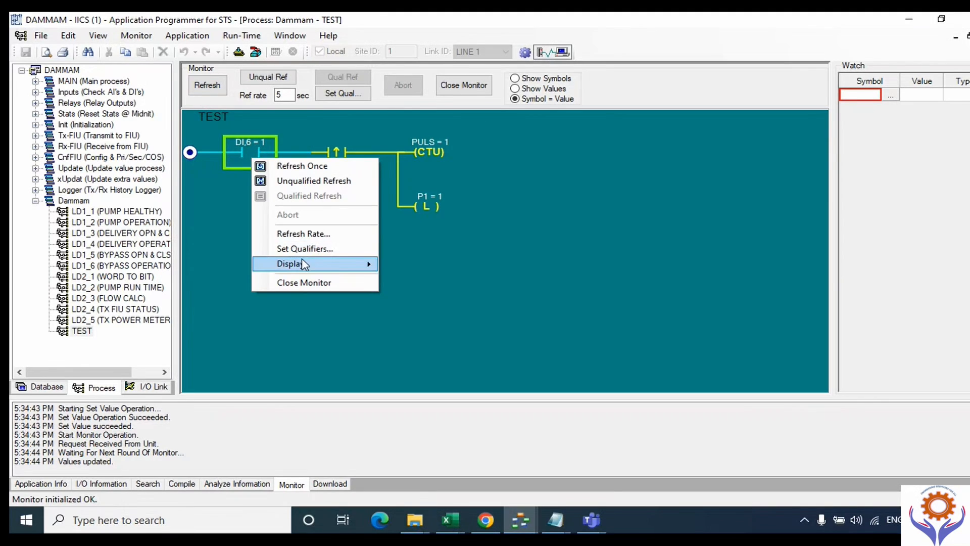
{"action": "mouse_move", "coordinate": [303, 267]}
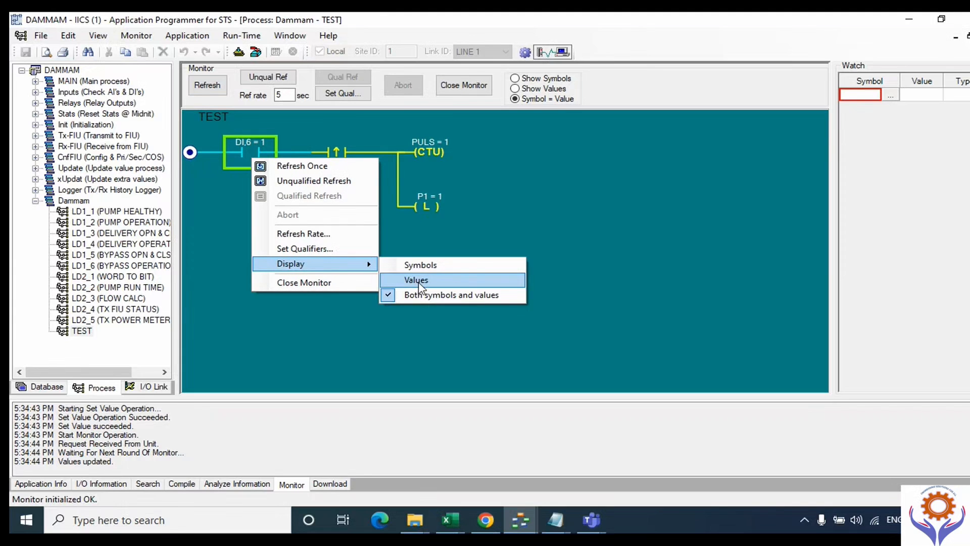
{"action": "left_click", "coordinate": [239, 135]}
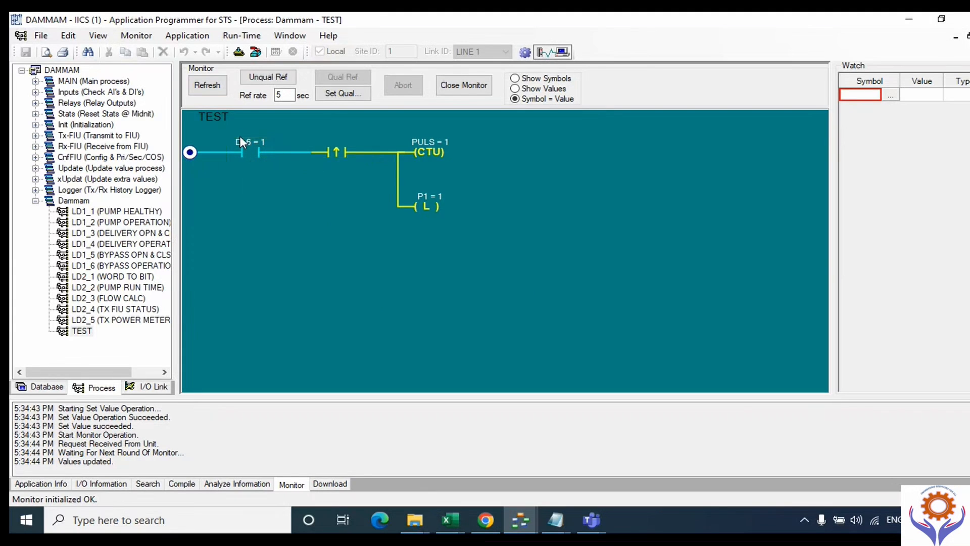
Set the DI,6 contact to 0 and back to 1 to send the PULS counter another pulse.
{"action": "double_click", "coordinate": [243, 138]}
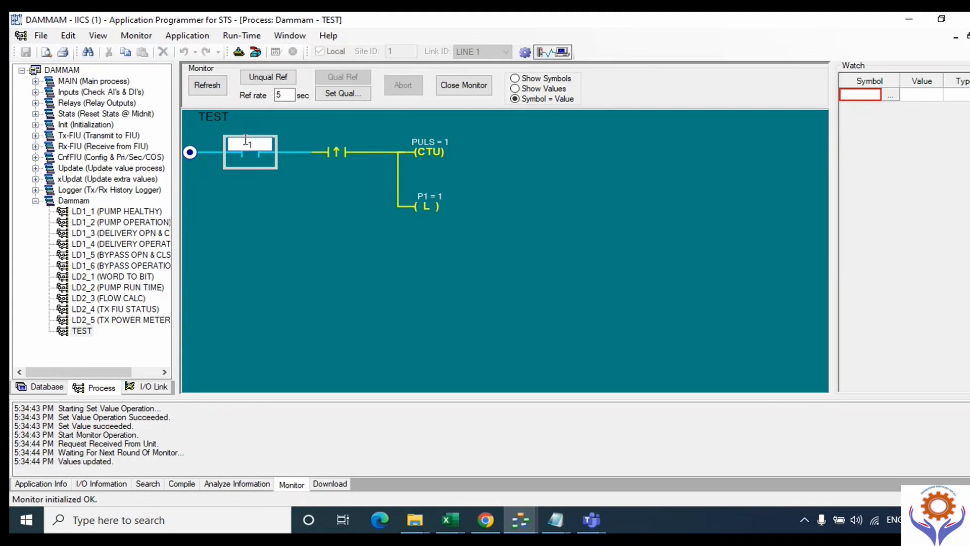
{"action": "type", "text": "0"}
{"action": "key", "text": "Return"}
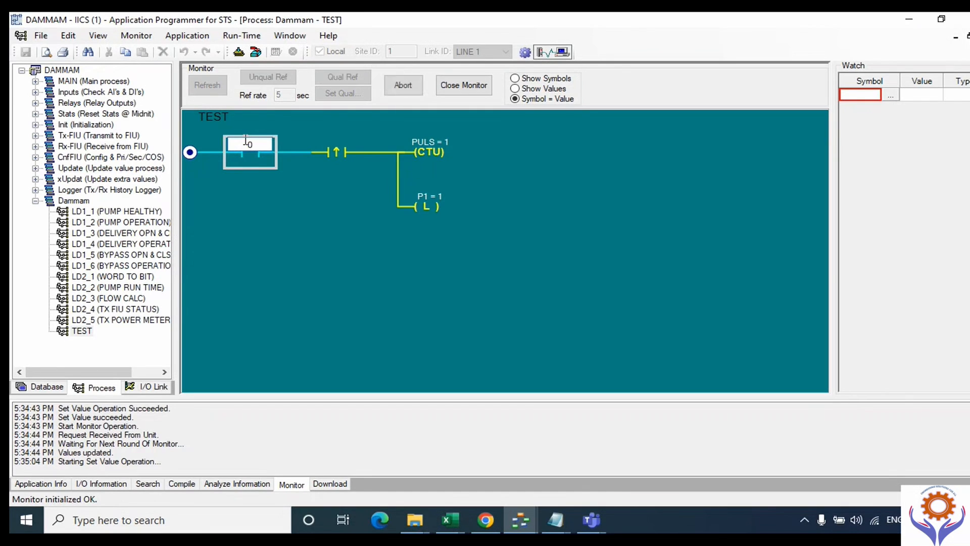
{"action": "double_click", "coordinate": [245, 140]}
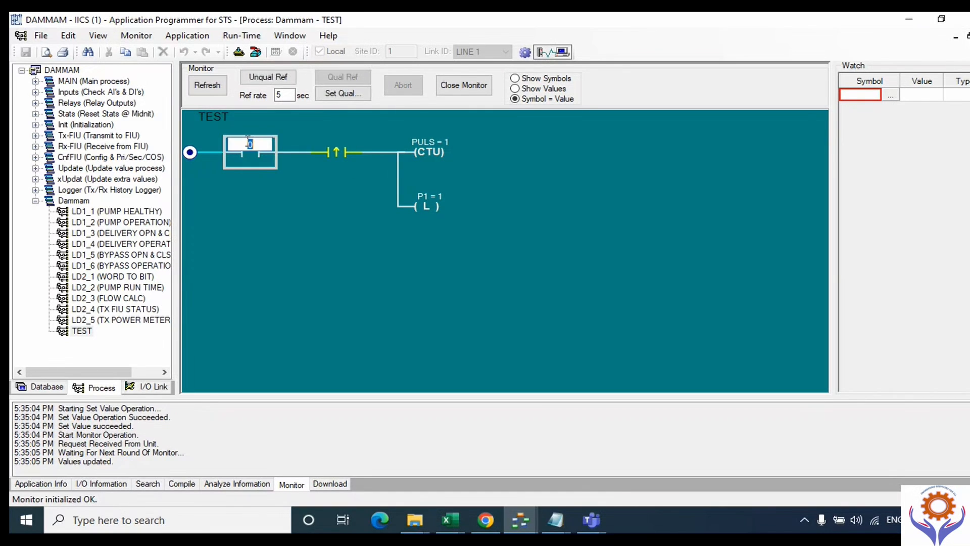
{"action": "type", "text": "1"}
{"action": "key", "text": "Return"}
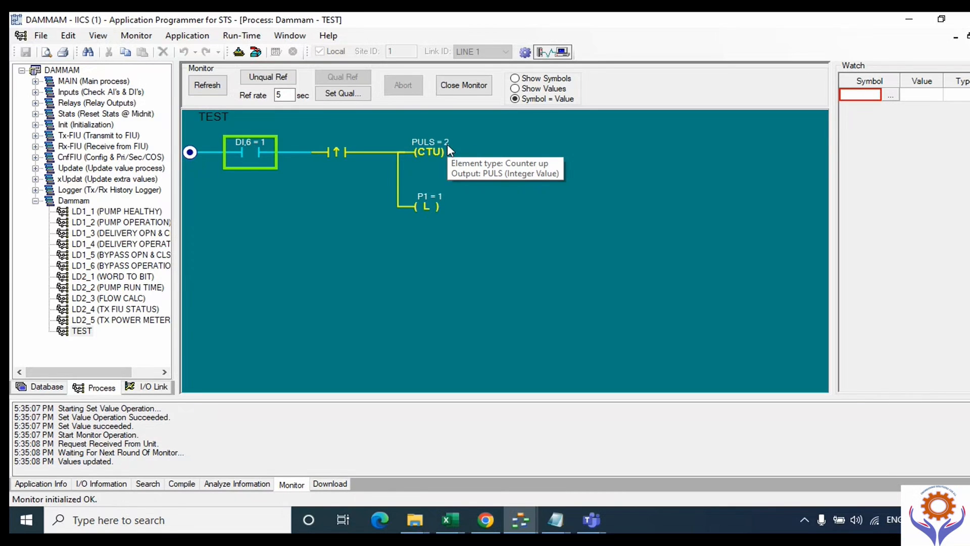
Monitor the User Values table from the local RTU and inspect the PULS value in row 26.
{"action": "left_click", "coordinate": [40, 388]}
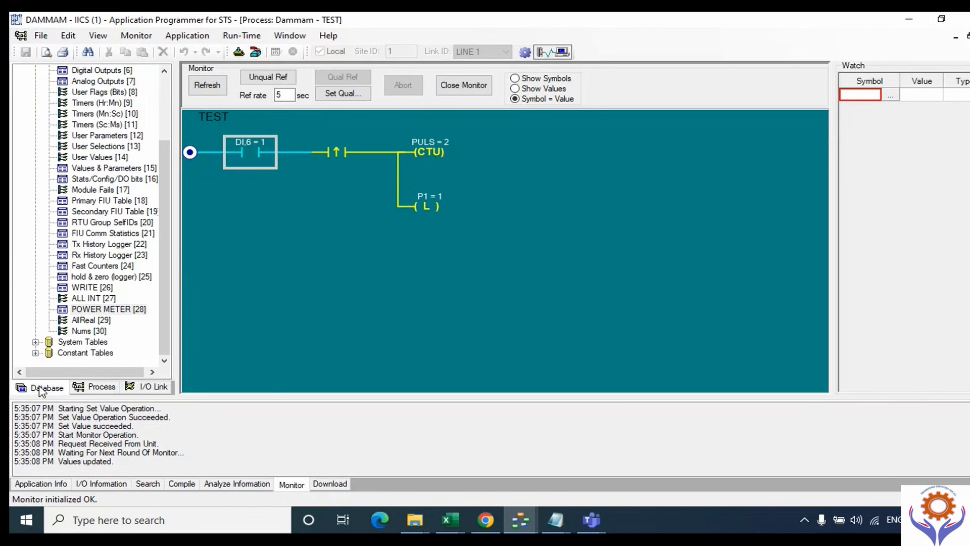
{"action": "right_click", "coordinate": [111, 158]}
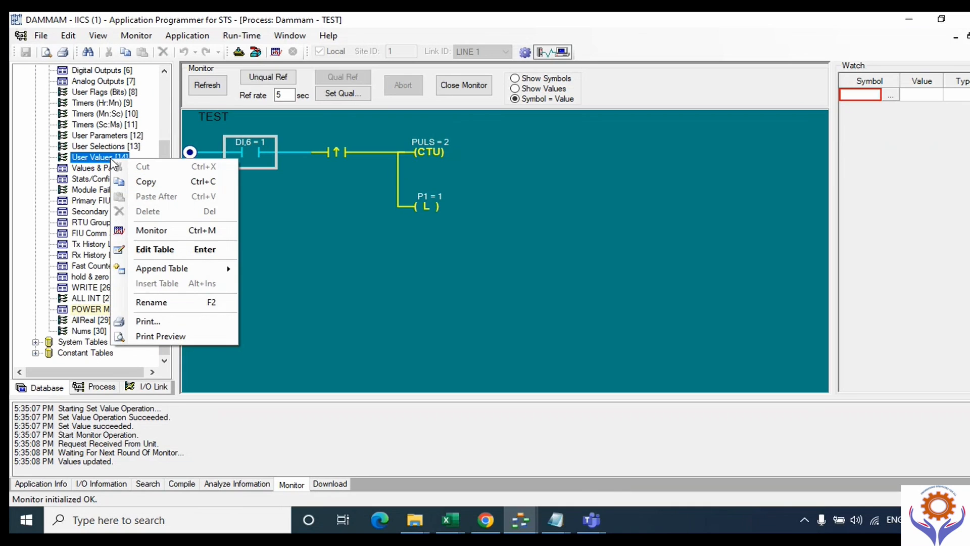
{"action": "left_click", "coordinate": [174, 232]}
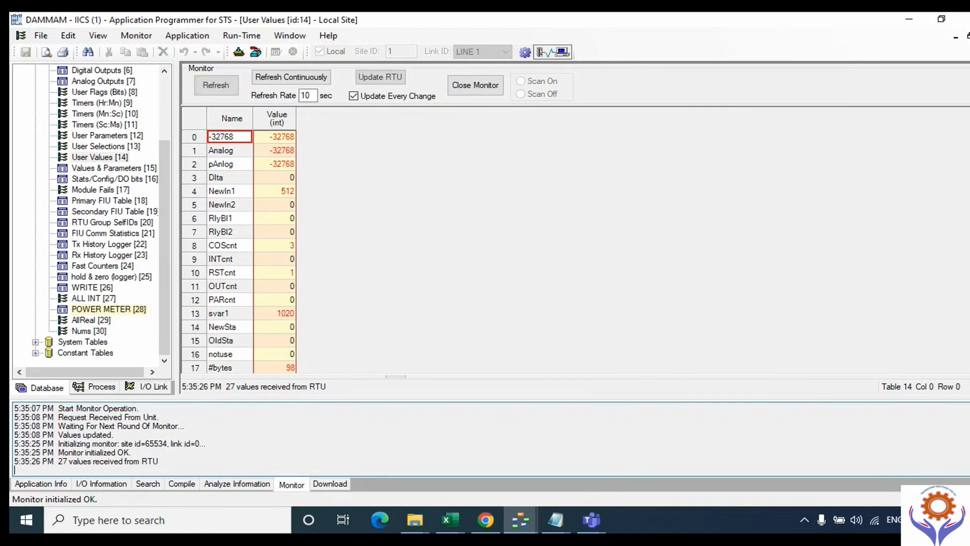
{"action": "scroll", "coordinate": [243, 252], "scroll_direction": "down", "scroll_amount": 3}
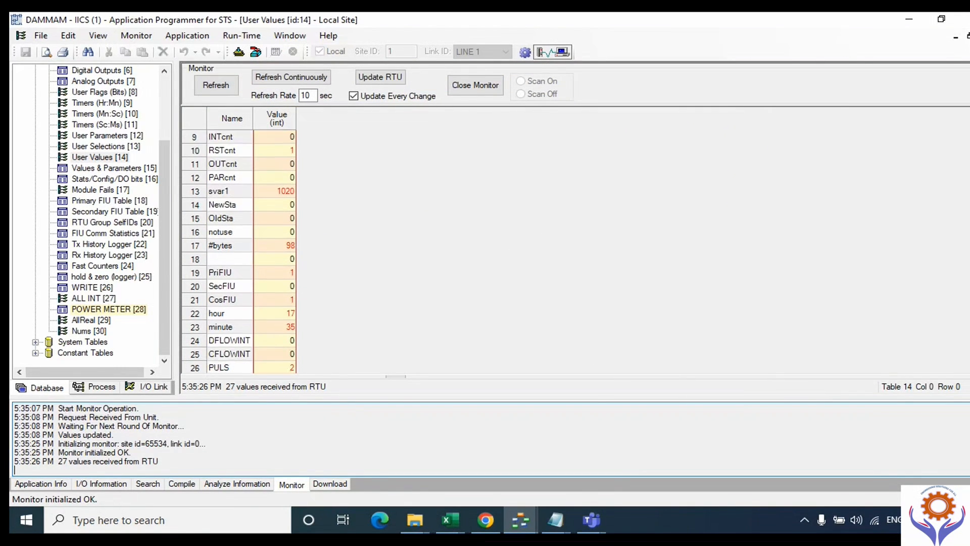
{"action": "scroll", "coordinate": [243, 253], "scroll_direction": "down", "scroll_amount": 1}
{"action": "left_click", "coordinate": [281, 355]}
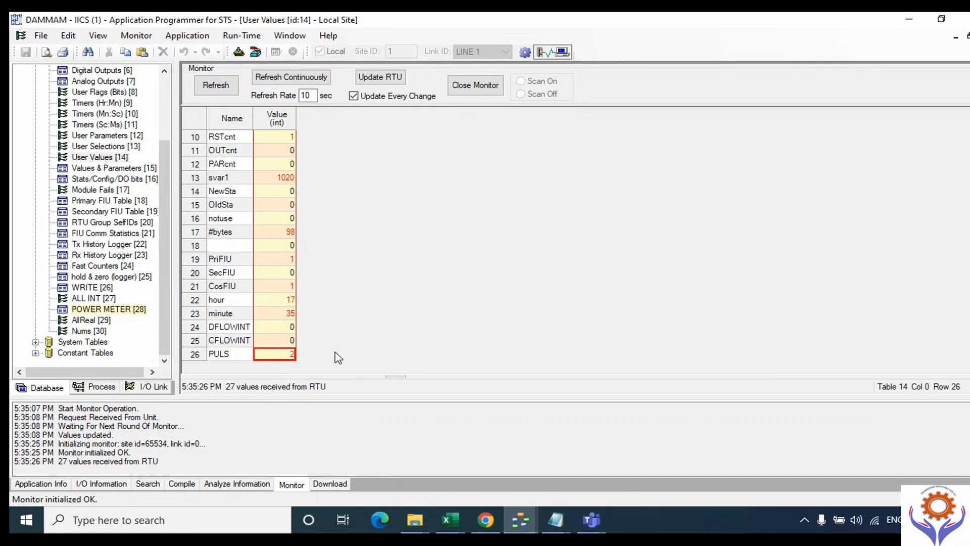
Close the User Values, TEST ladder, POWER METER and Min & Max (Analogs) windows.
{"action": "key", "text": "ctrl+F4"}
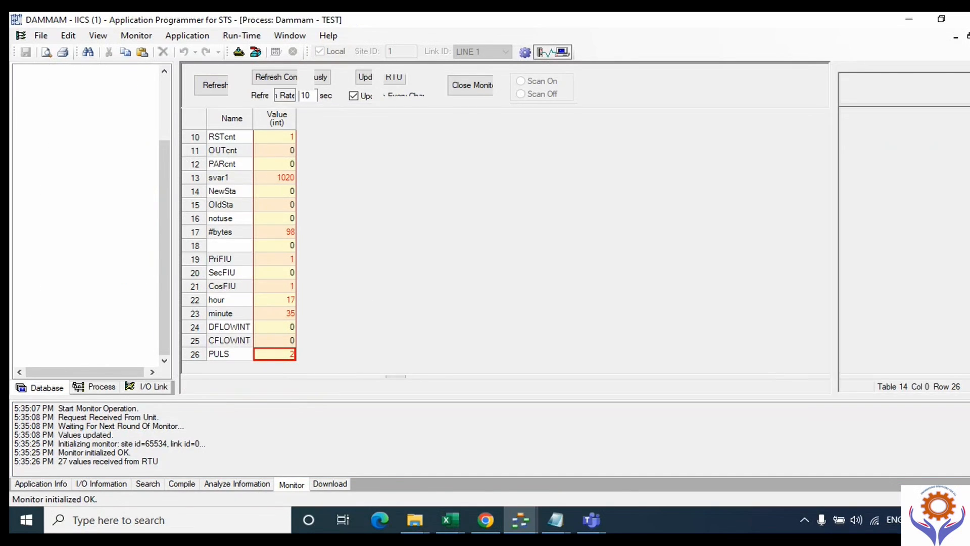
{"action": "key", "text": "ctrl+F4"}
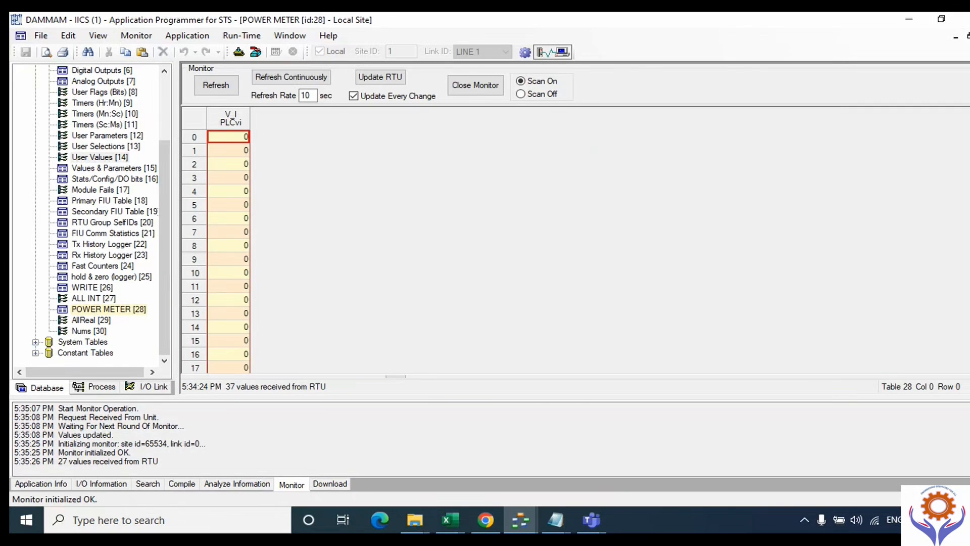
{"action": "key", "text": "ctrl+F4"}
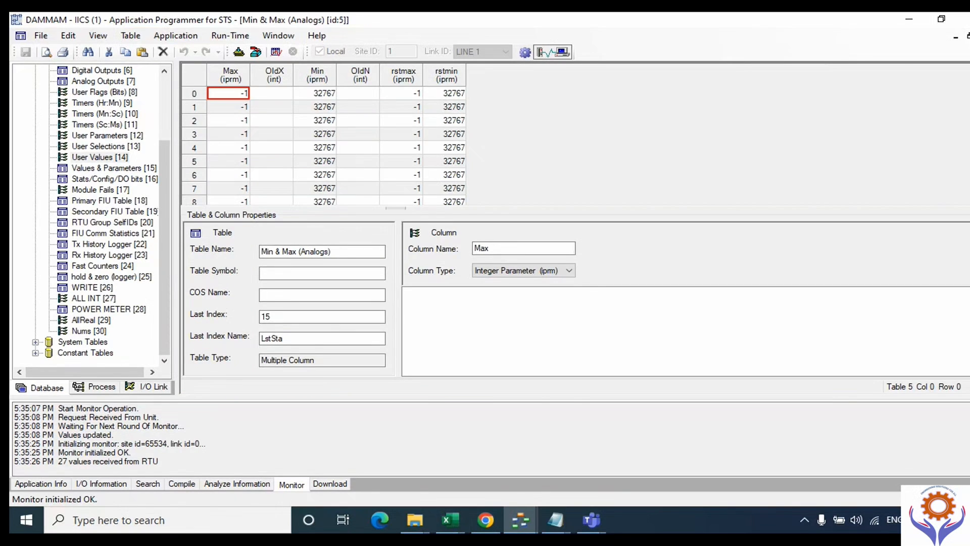
{"action": "key", "text": "ctrl+F4"}
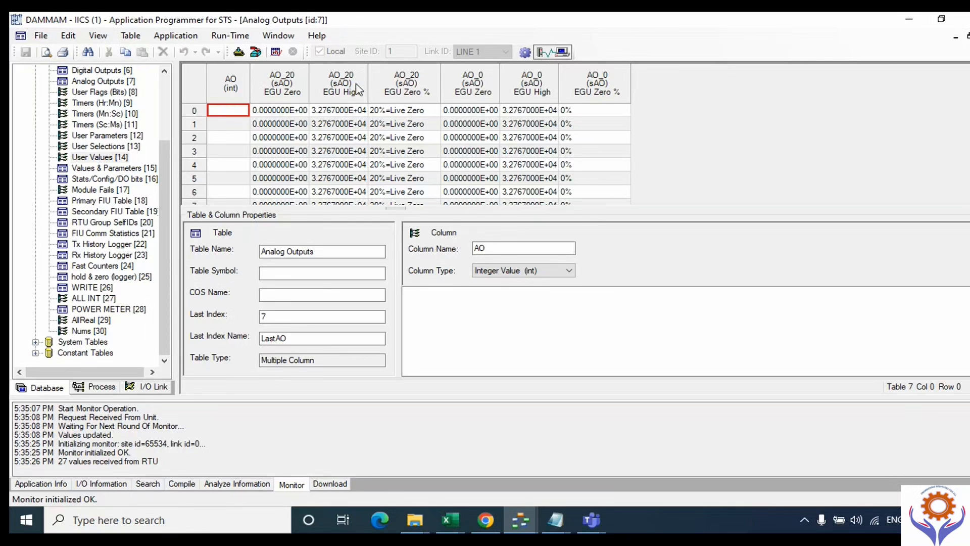
Examine the ladders in the Tx-FIU (Transmit to FIU) process and collapse its list again.
{"action": "left_click_drag", "start_coordinate": [160, 180], "coordinate": [161, 77]}
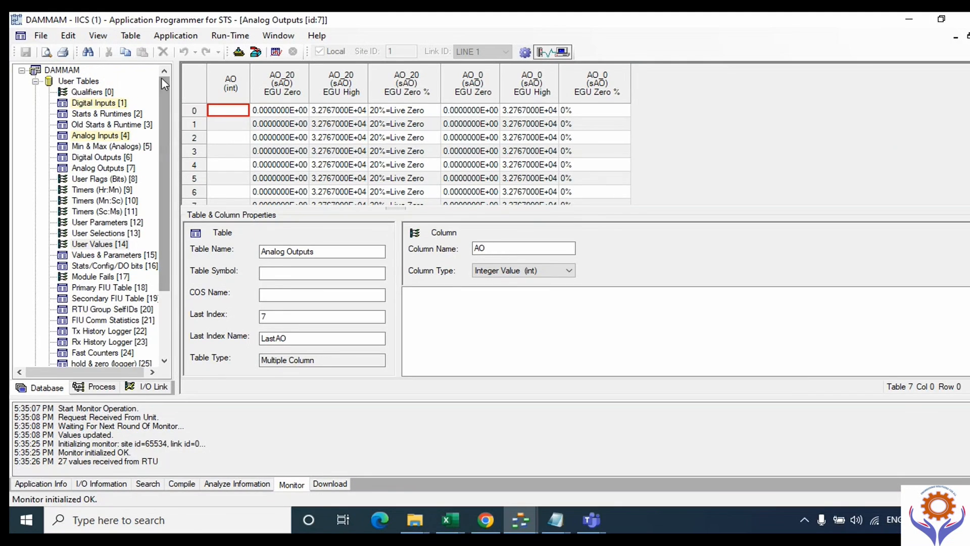
{"action": "left_click", "coordinate": [99, 388]}
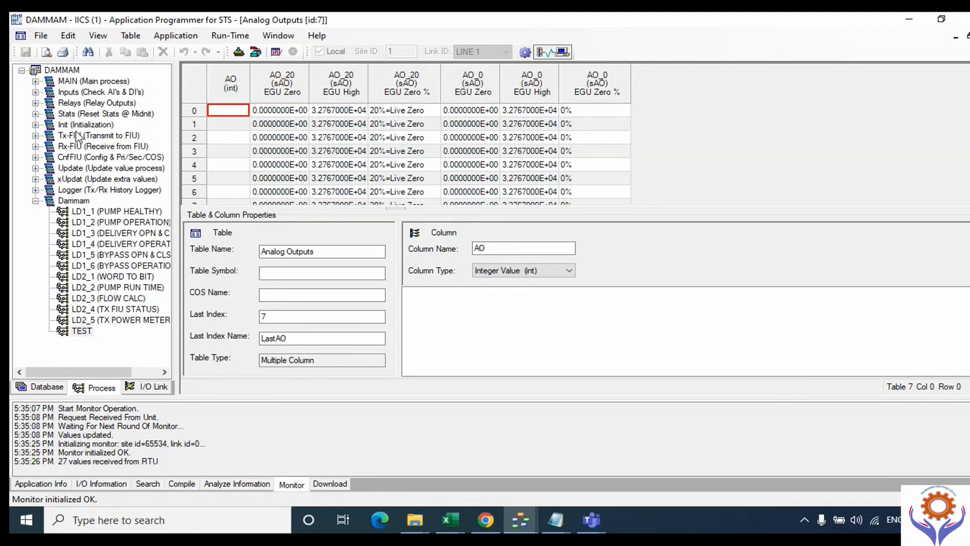
{"action": "left_click", "coordinate": [35, 136]}
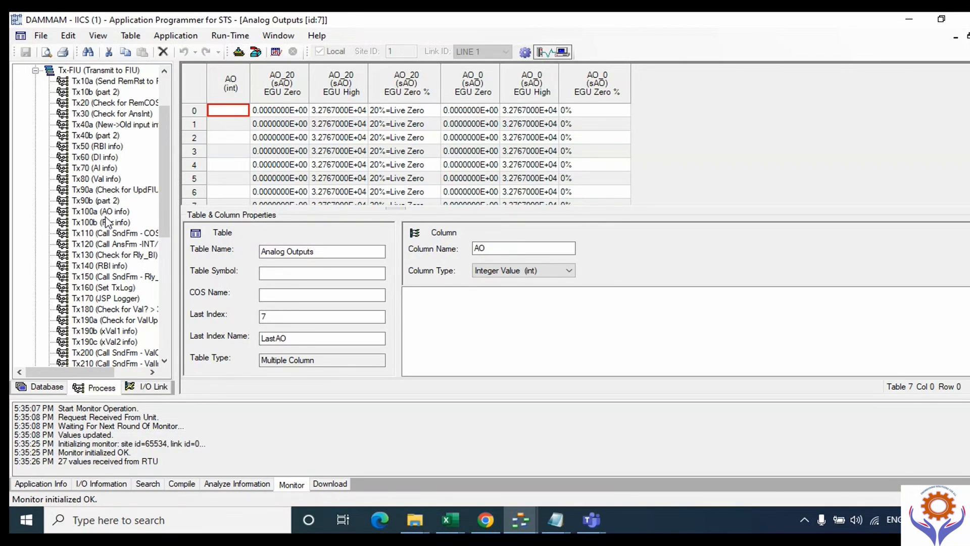
{"action": "left_click", "coordinate": [36, 71]}
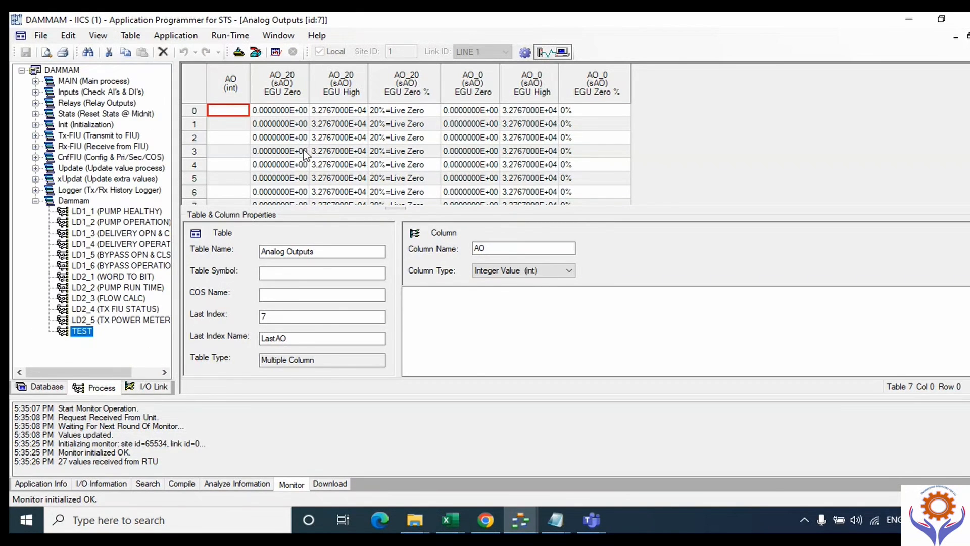
Monitor the User Values table from the local RTU again and check the PULS entry in row 26.
{"action": "left_click", "coordinate": [31, 391]}
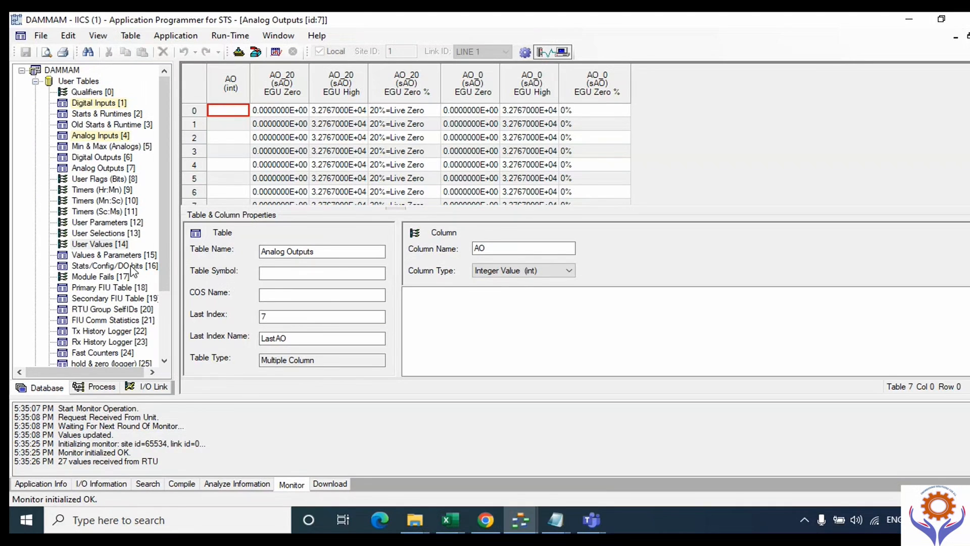
{"action": "scroll", "coordinate": [174, 256], "scroll_direction": "down", "scroll_amount": 1}
{"action": "scroll", "coordinate": [175, 259], "scroll_direction": "down", "scroll_amount": 1}
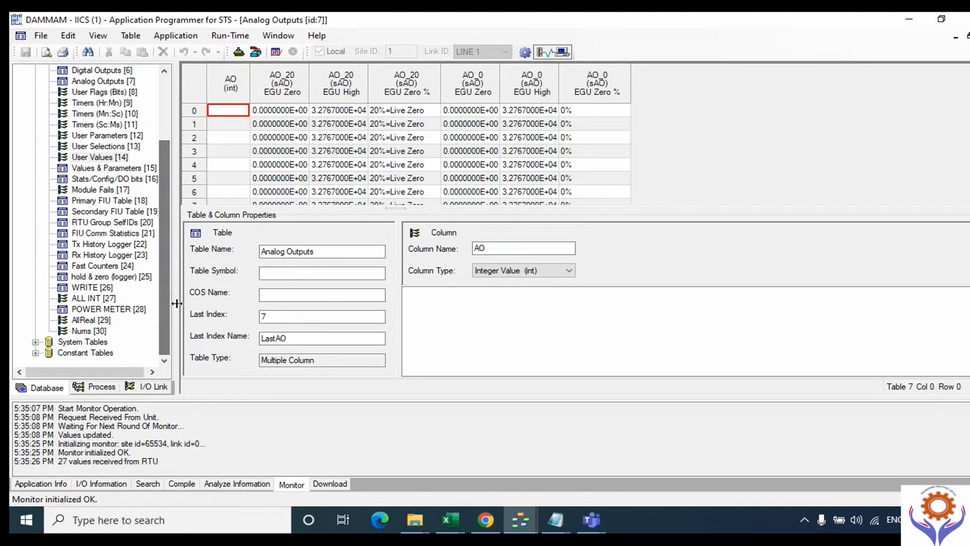
{"action": "right_click", "coordinate": [98, 159]}
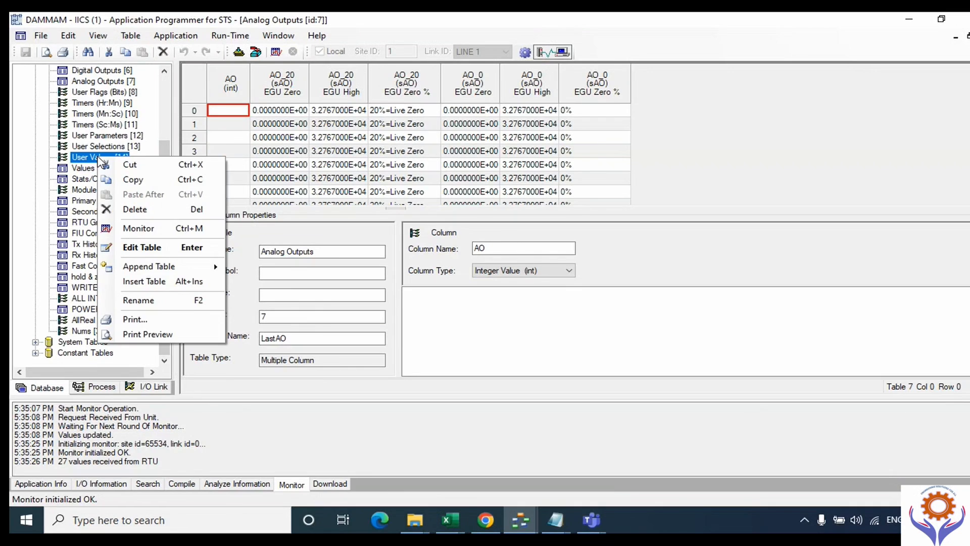
{"action": "left_click", "coordinate": [151, 230]}
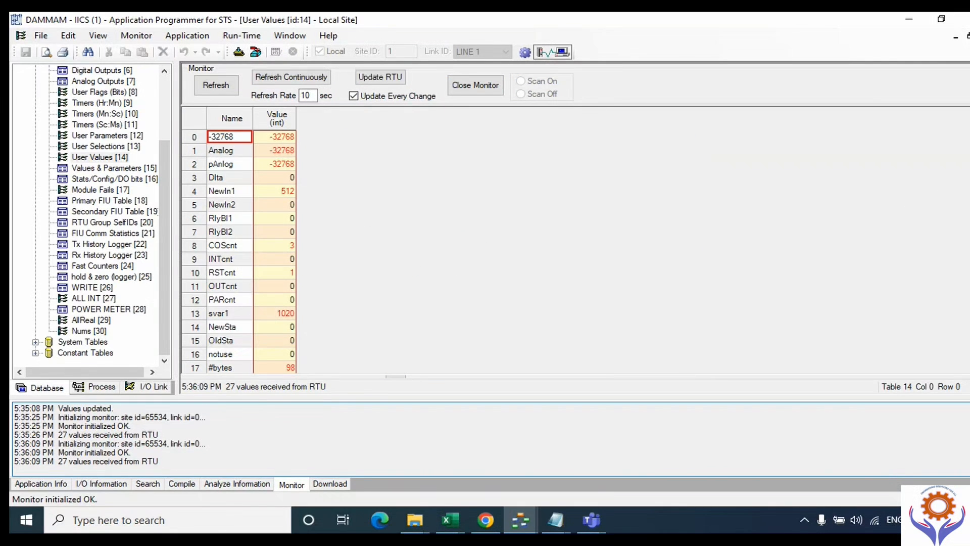
{"action": "scroll", "coordinate": [244, 251], "scroll_direction": "down", "scroll_amount": 1}
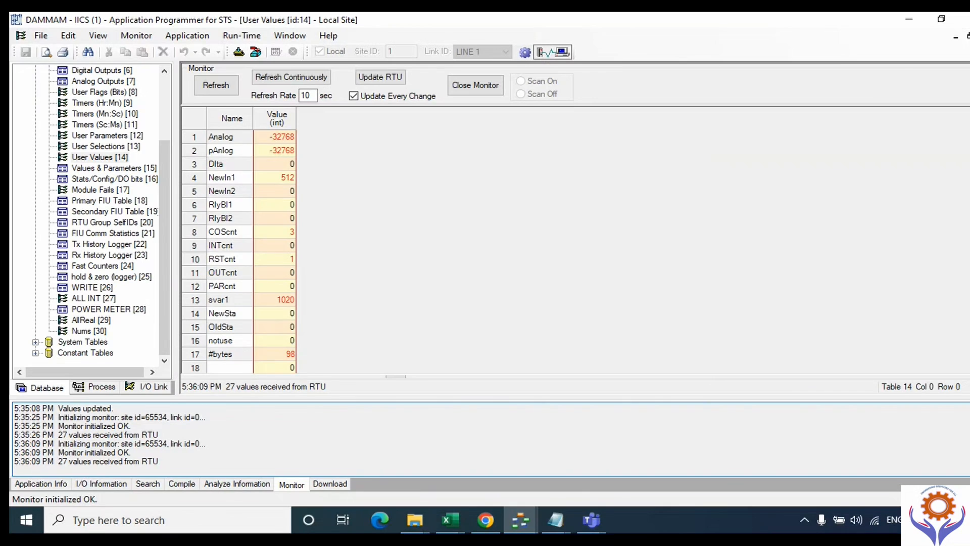
{"action": "scroll", "coordinate": [244, 252], "scroll_direction": "down", "scroll_amount": 6}
{"action": "scroll", "coordinate": [243, 251], "scroll_direction": "down", "scroll_amount": 3}
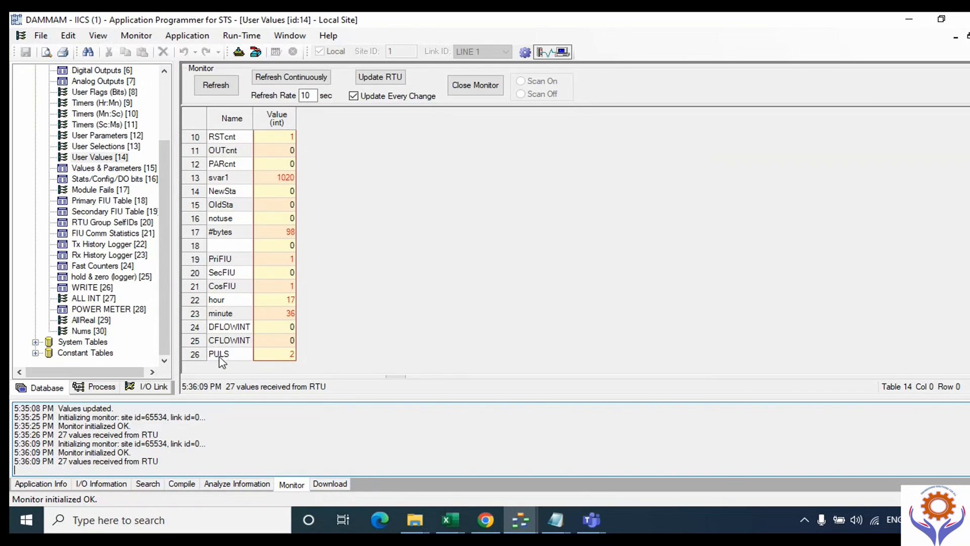
{"action": "left_click", "coordinate": [280, 356]}
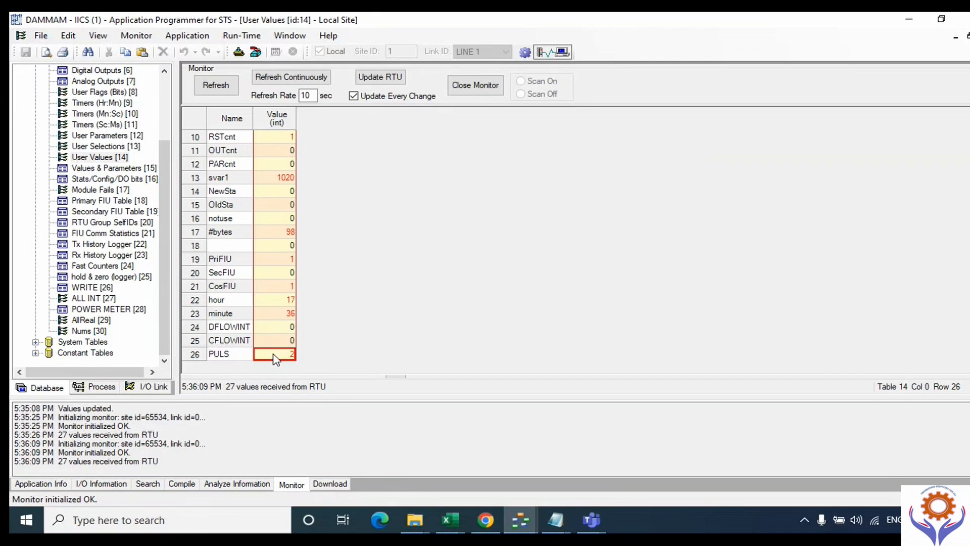
{"action": "left_click", "coordinate": [214, 355]}
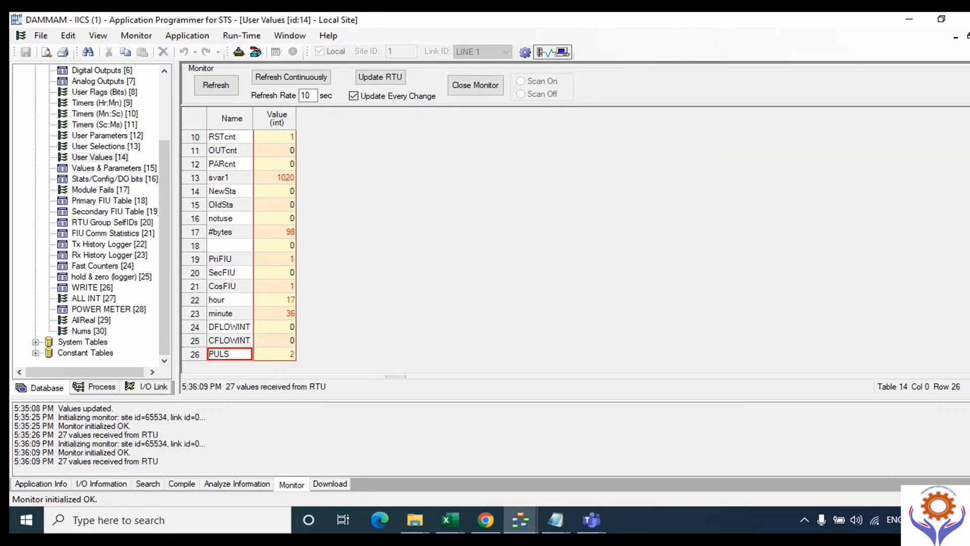
Close the User Values monitor and the Analog Outputs table, leaving the workspace empty.
{"action": "double_click", "coordinate": [103, 82]}
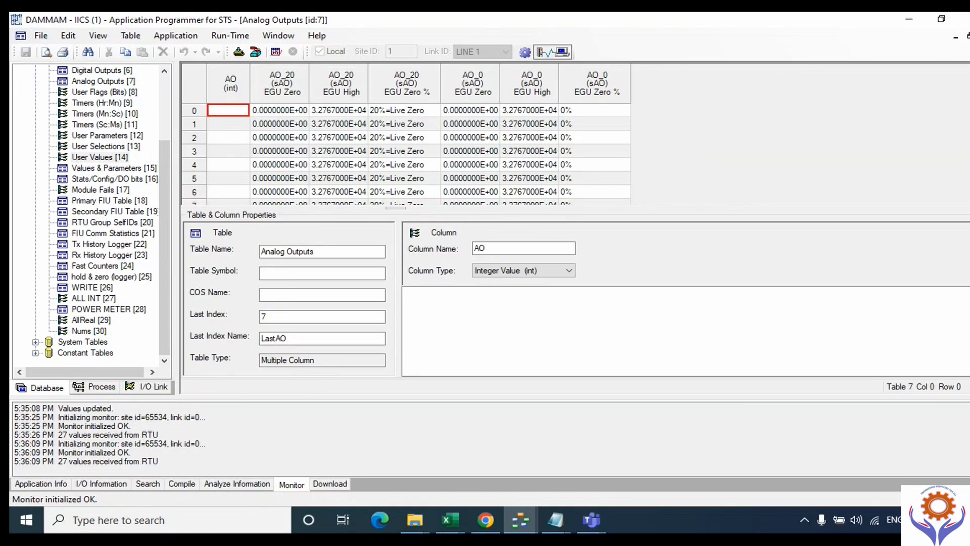
{"action": "key", "text": "ctrl+F4"}
{"action": "key", "text": "ctrl+F4"}
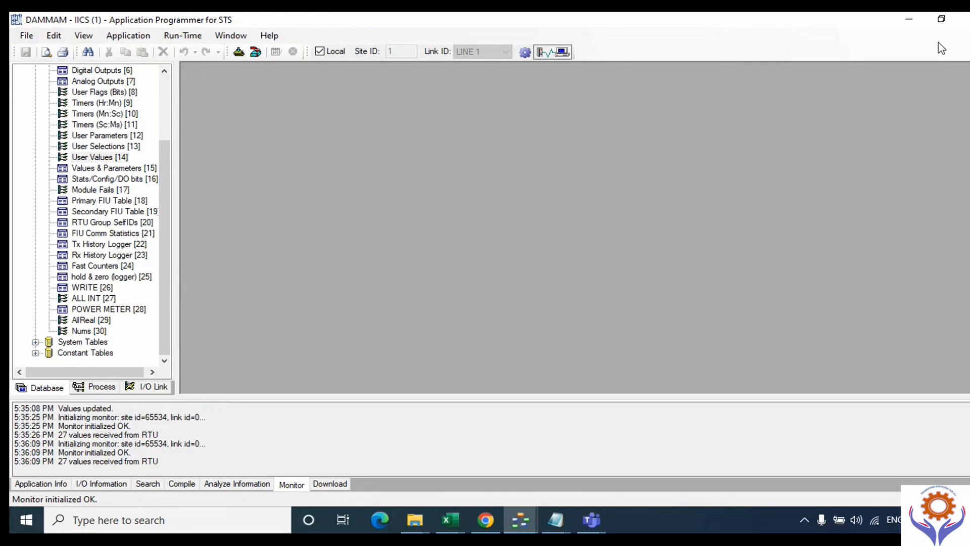
{"action": "right_click", "coordinate": [97, 159]}
{"action": "left_click", "coordinate": [354, 200]}
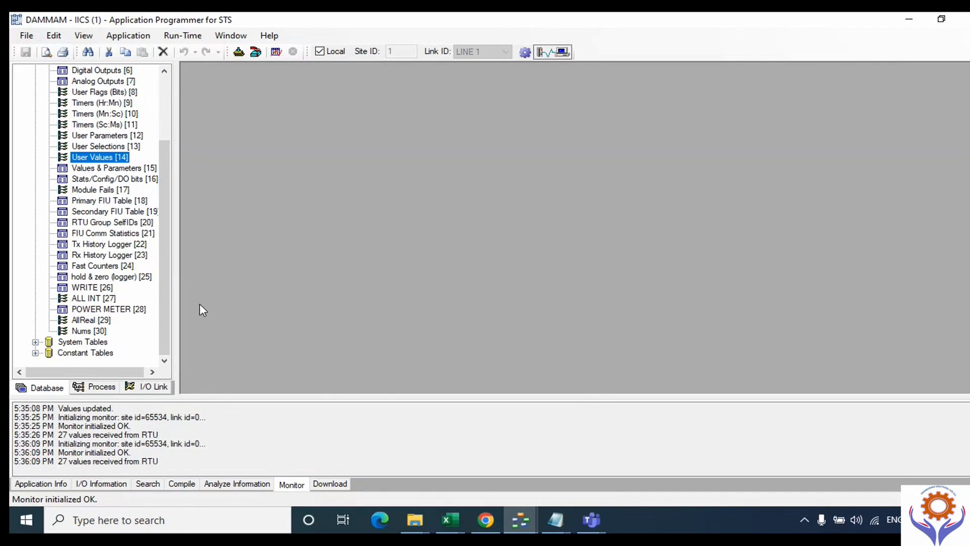
Monitor the POWER METER table from the local RTU in a maximized window.
{"action": "left_click", "coordinate": [124, 310]}
{"action": "double_click", "coordinate": [123, 309]}
{"action": "right_click", "coordinate": [124, 310]}
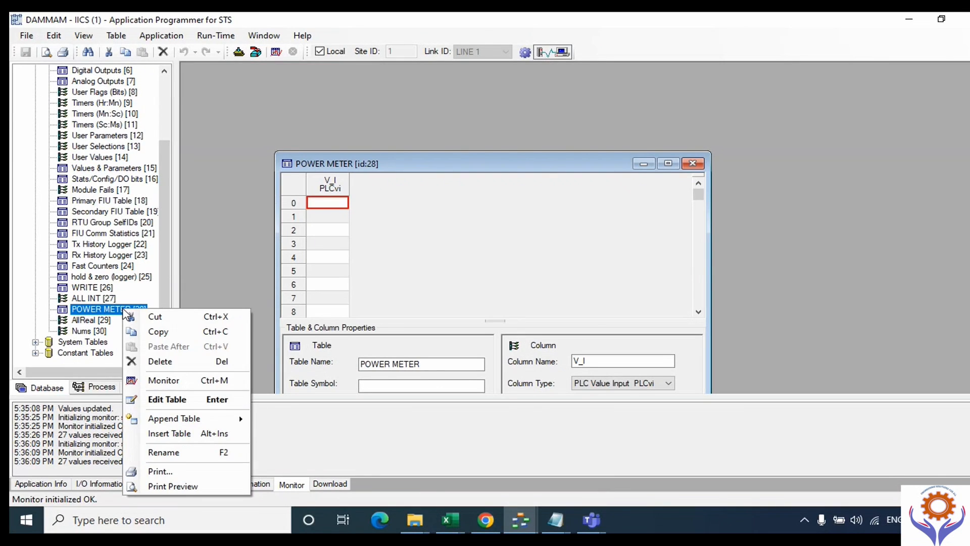
{"action": "left_click", "coordinate": [167, 382]}
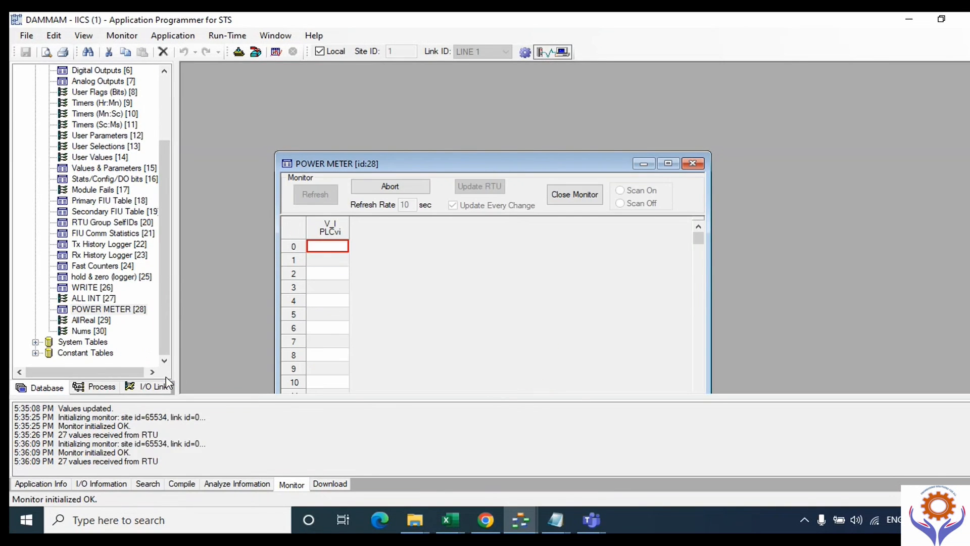
{"action": "left_click", "coordinate": [669, 163]}
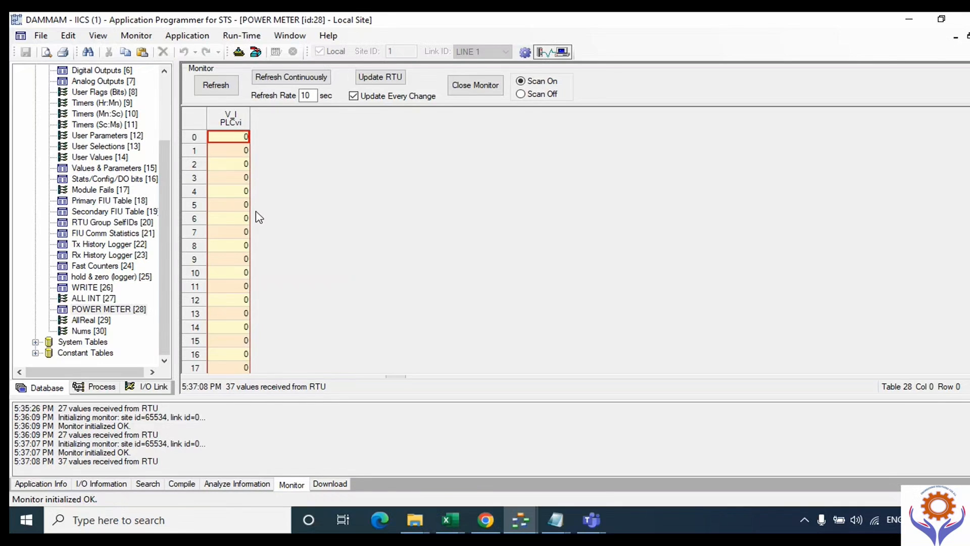
Open the LD2_5 (TX POWER METER) ladder of the Dammam process and monitor it live.
{"action": "left_click", "coordinate": [89, 388]}
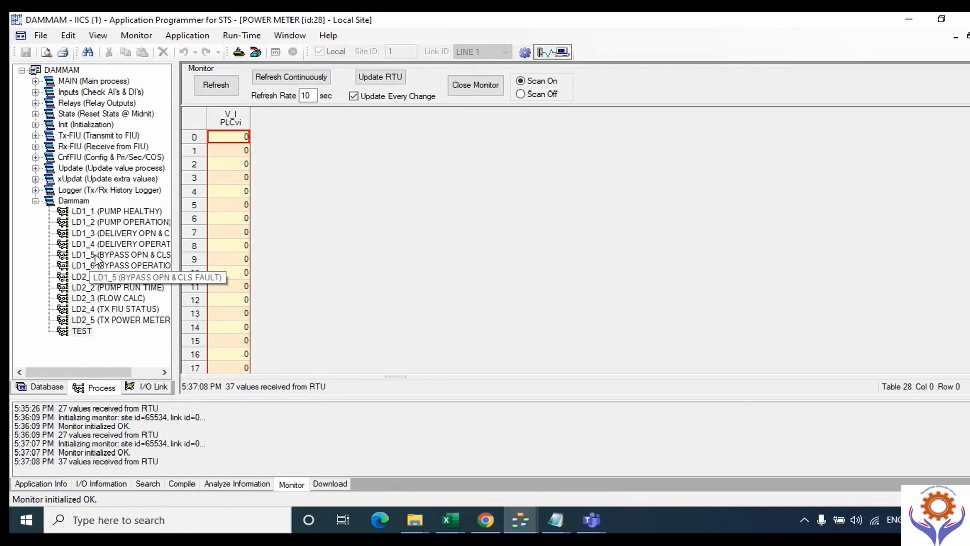
{"action": "double_click", "coordinate": [127, 319]}
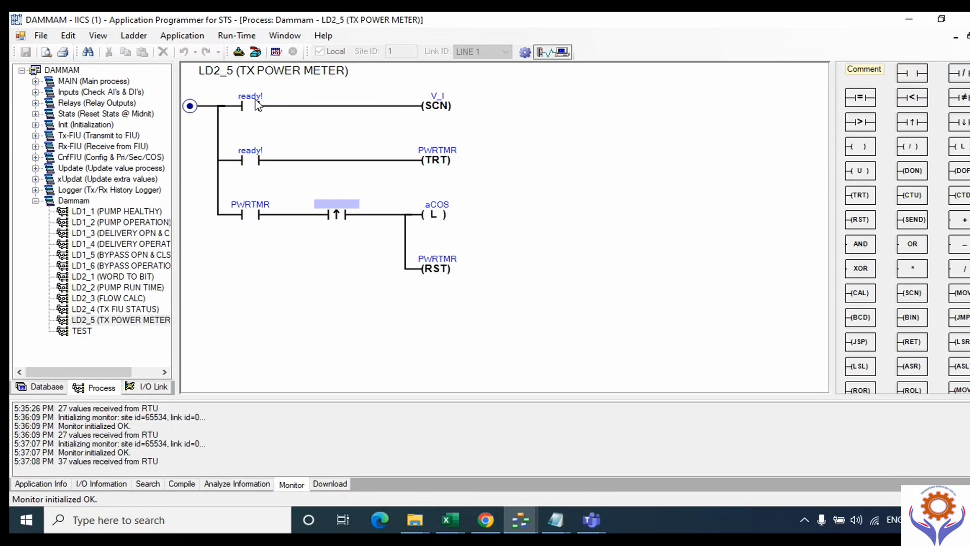
{"action": "left_click", "coordinate": [278, 52]}
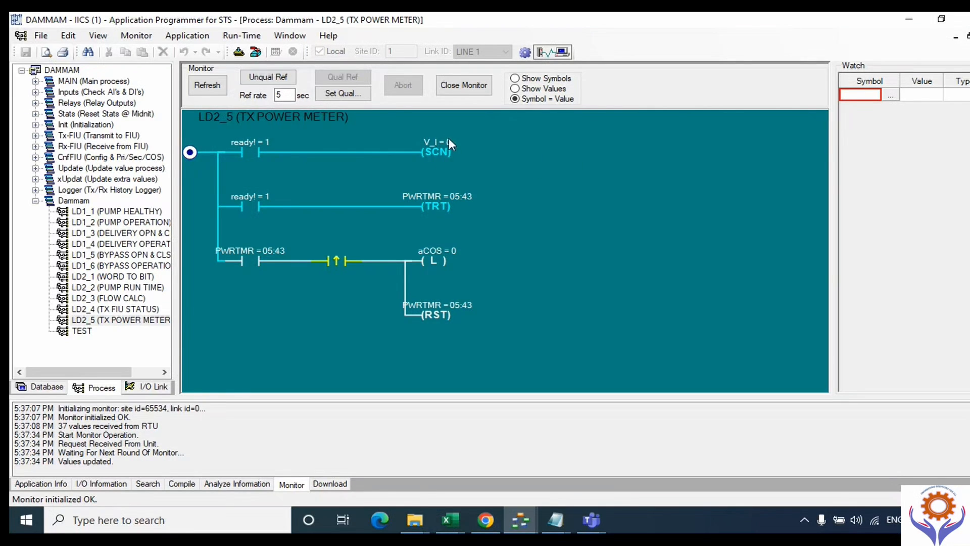
Revisit the POWER METER table and return to the maximized LD2_5 ladder monitor.
{"action": "left_click", "coordinate": [30, 390]}
{"action": "double_click", "coordinate": [97, 310]}
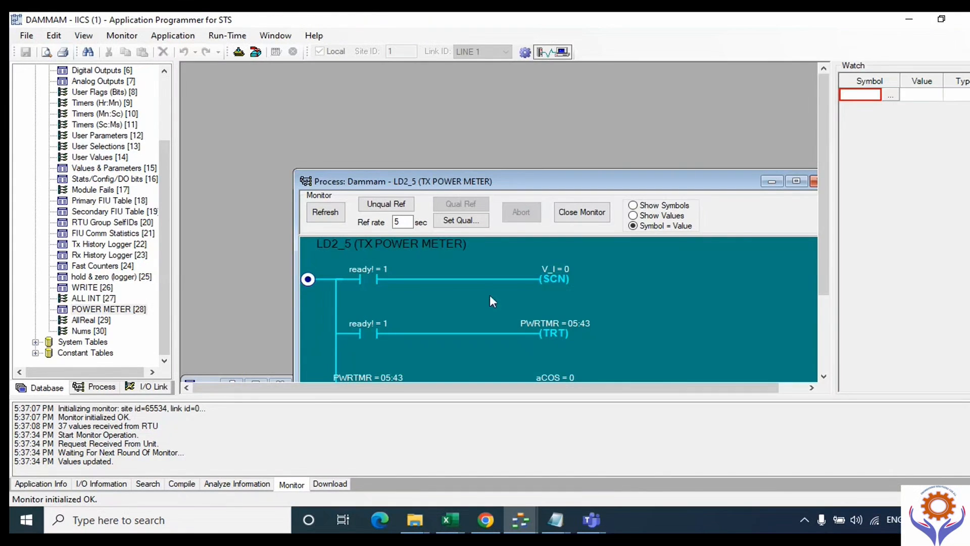
{"action": "left_click", "coordinate": [791, 181]}
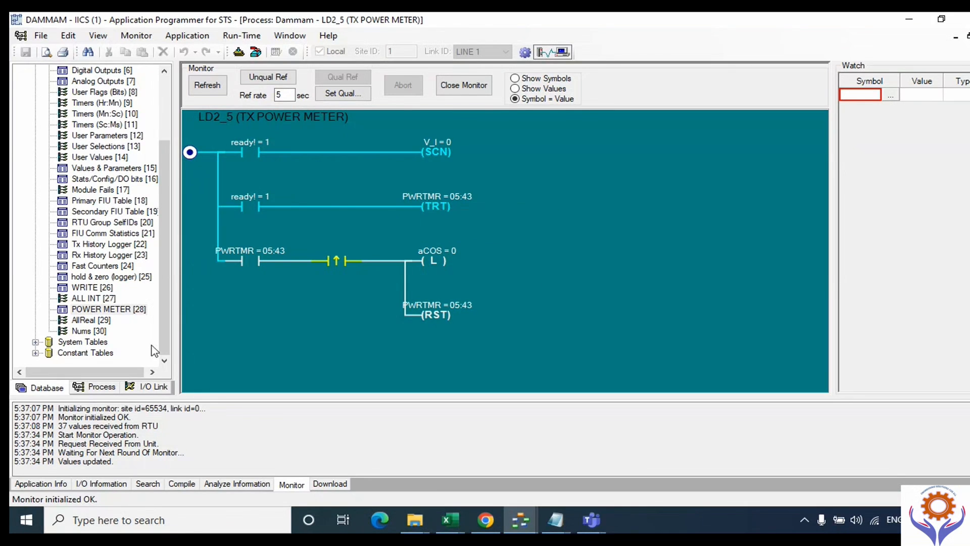
Open the Values & Parameters table and monitor its values from the local RTU.
{"action": "left_click_drag", "start_coordinate": [165, 243], "coordinate": [169, 195]}
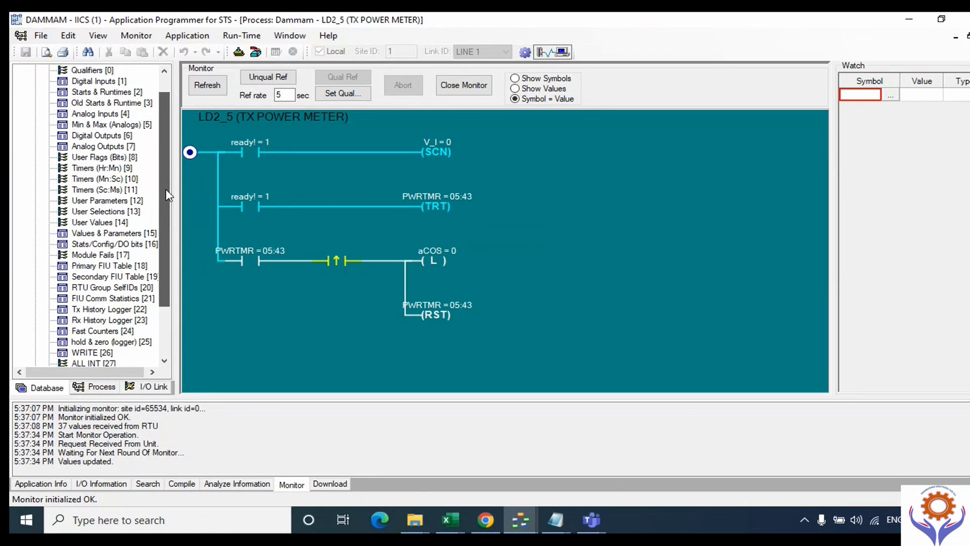
{"action": "double_click", "coordinate": [118, 235]}
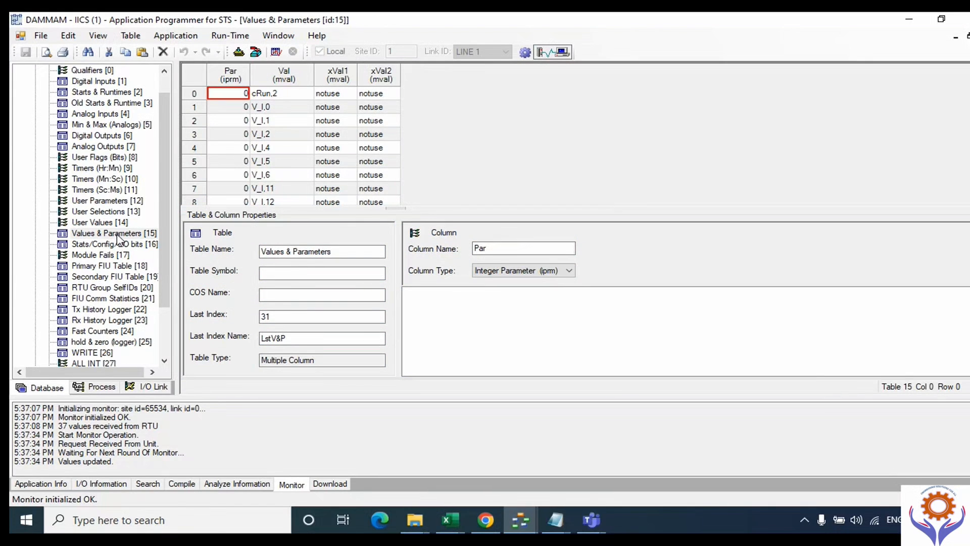
{"action": "left_click", "coordinate": [277, 51]}
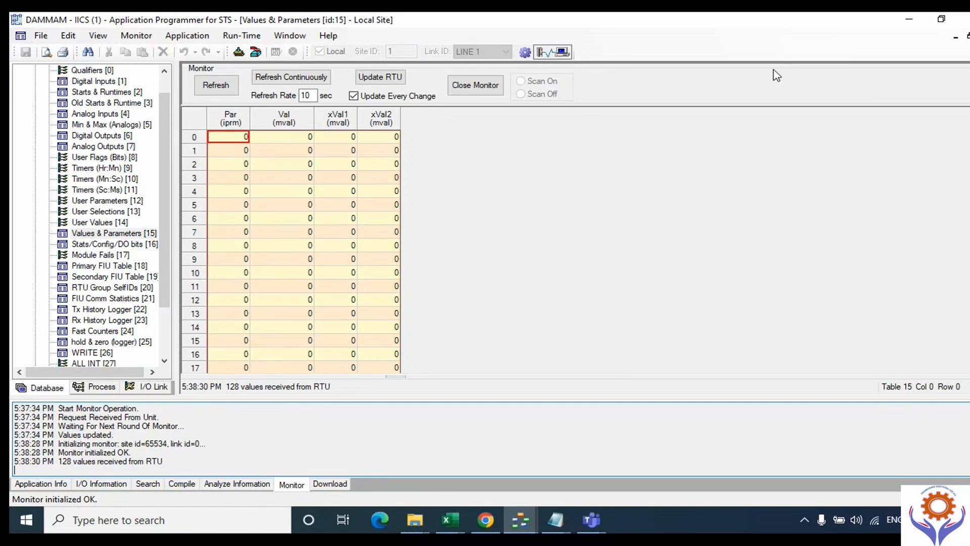
Close the Values & Parameters, LD2_5 ladder and POWER METER monitor windows.
{"action": "key", "text": "ctrl+F4"}
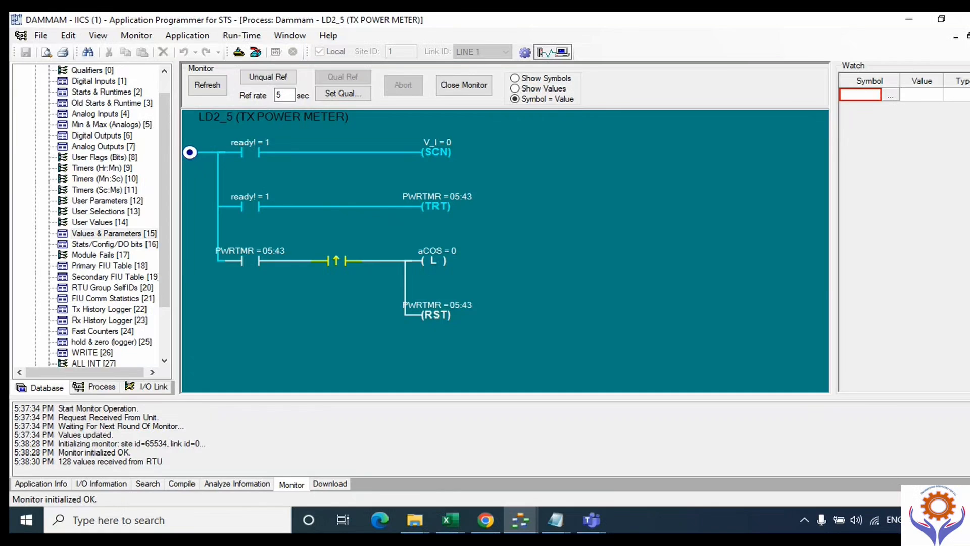
{"action": "left_click", "coordinate": [969, 36]}
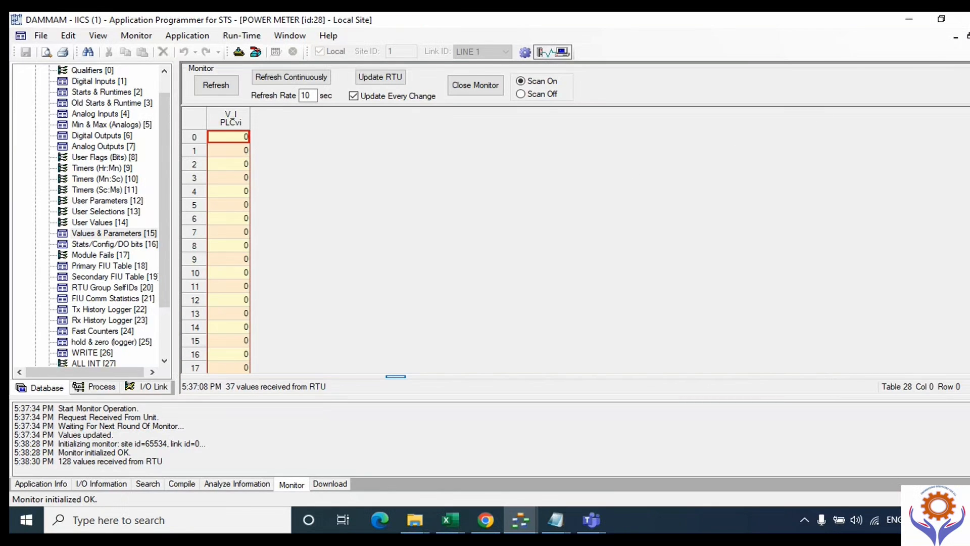
{"action": "left_click", "coordinate": [969, 36]}
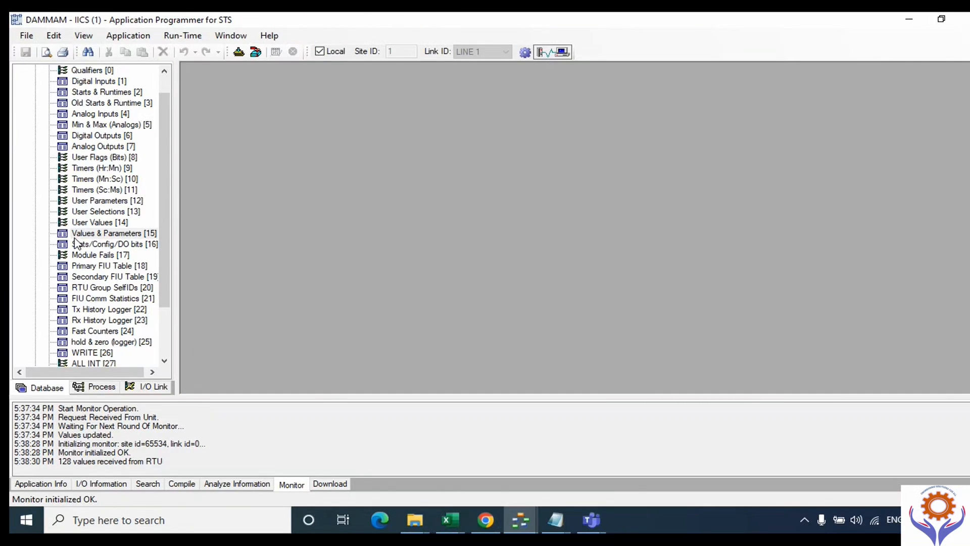
Reopen the Values & Parameters table for editing in a maximized window.
{"action": "double_click", "coordinate": [90, 233]}
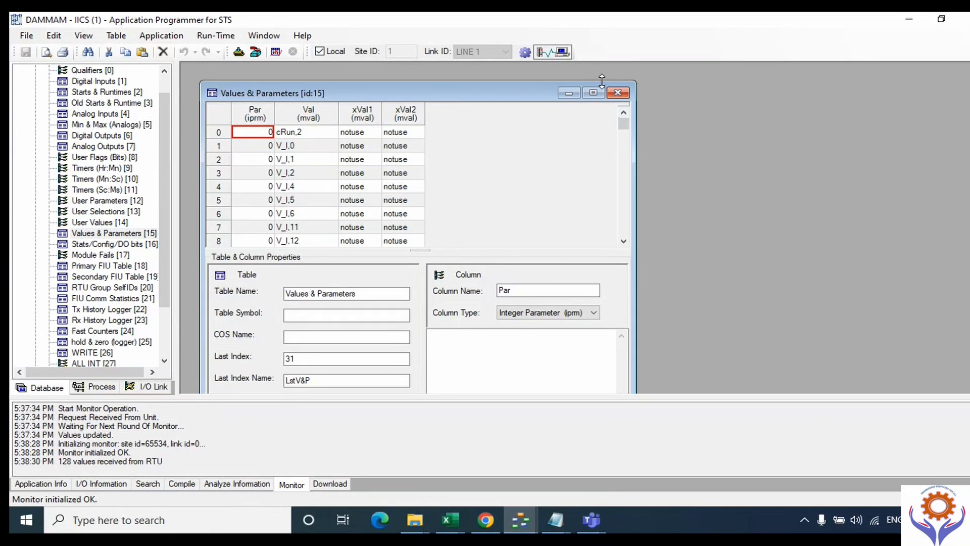
{"action": "left_click", "coordinate": [594, 92]}
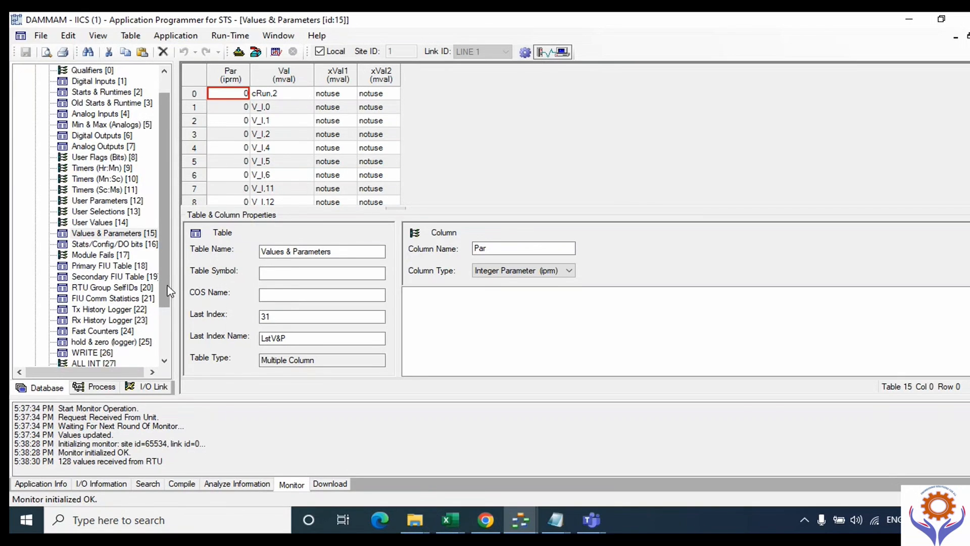
Open the POWER METER table for a look and close it again.
{"action": "left_click_drag", "start_coordinate": [168, 291], "coordinate": [169, 324]}
{"action": "left_click", "coordinate": [134, 330]}
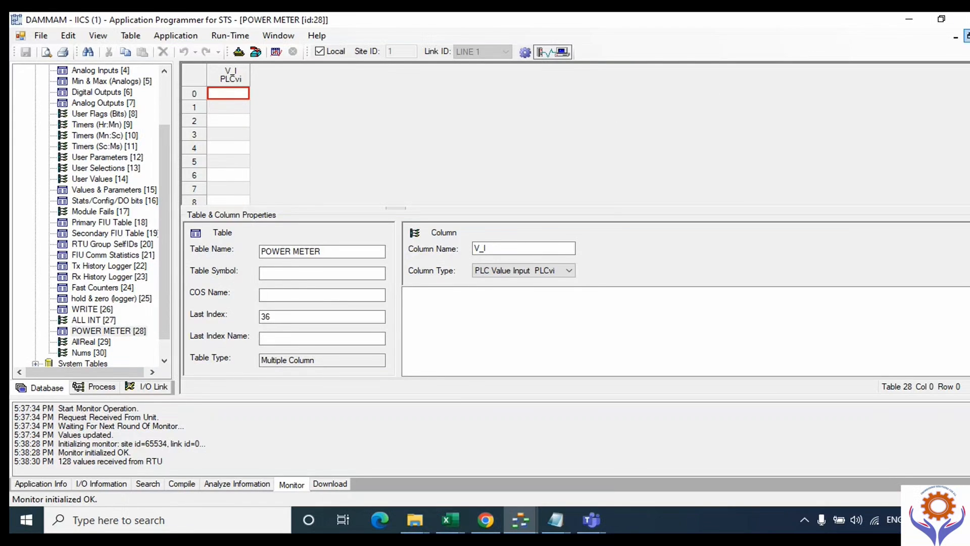
{"action": "left_click", "coordinate": [967, 36]}
Maximize the Values & Parameters table and expand its grid over the properties area to examine the Par rows.
{"action": "left_click", "coordinate": [636, 111]}
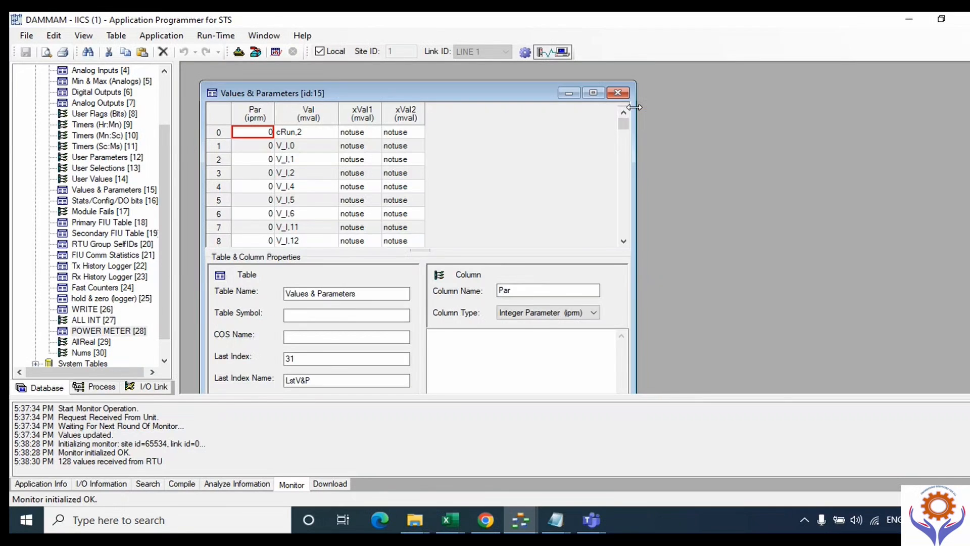
{"action": "left_click", "coordinate": [593, 92]}
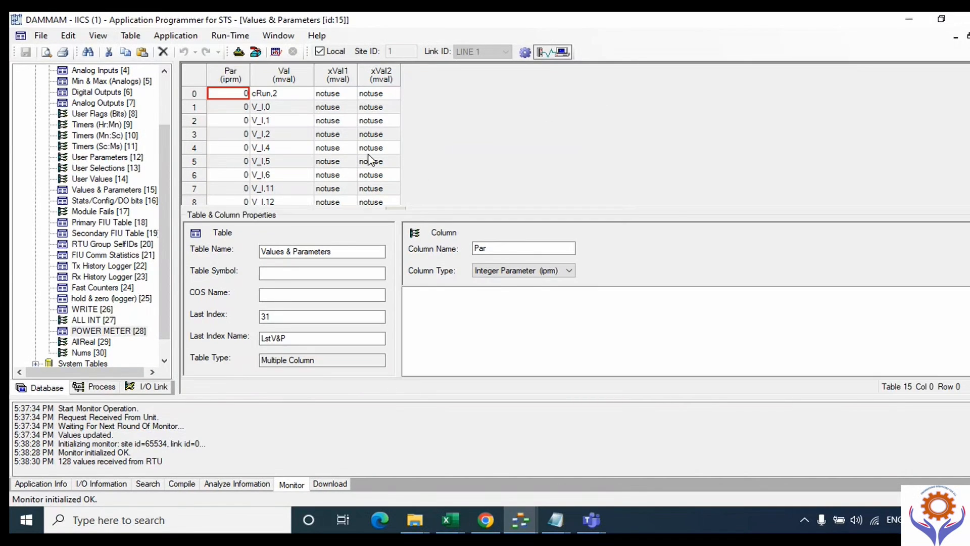
{"action": "left_click", "coordinate": [397, 209]}
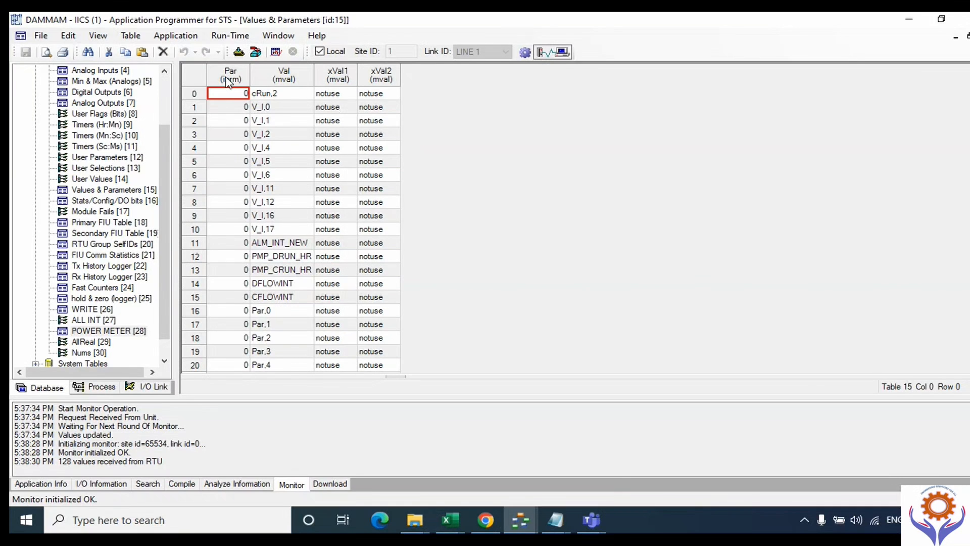
{"action": "left_click", "coordinate": [228, 135]}
Open the LD2_1 (WORD TO BIT) ladder of the Dammam process and examine where its copy and move elements use the Par values.
{"action": "left_click", "coordinate": [100, 389]}
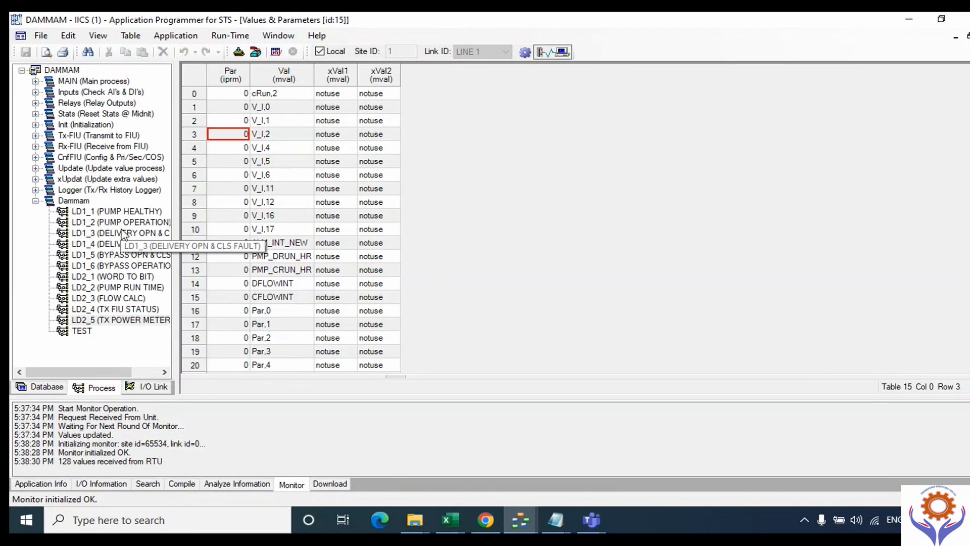
{"action": "double_click", "coordinate": [127, 278]}
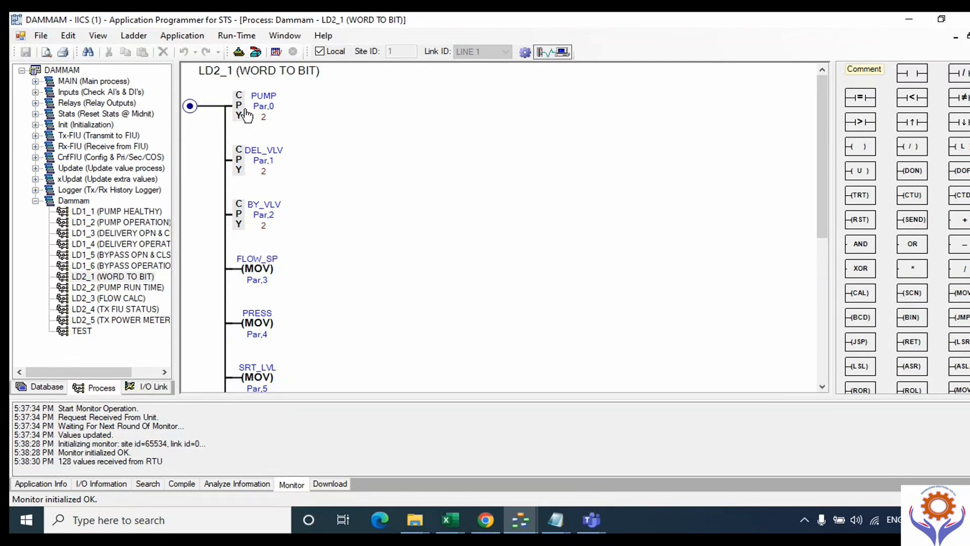
{"action": "mouse_move", "coordinate": [260, 112]}
{"action": "mouse_move", "coordinate": [246, 270]}
{"action": "mouse_move", "coordinate": [268, 317]}
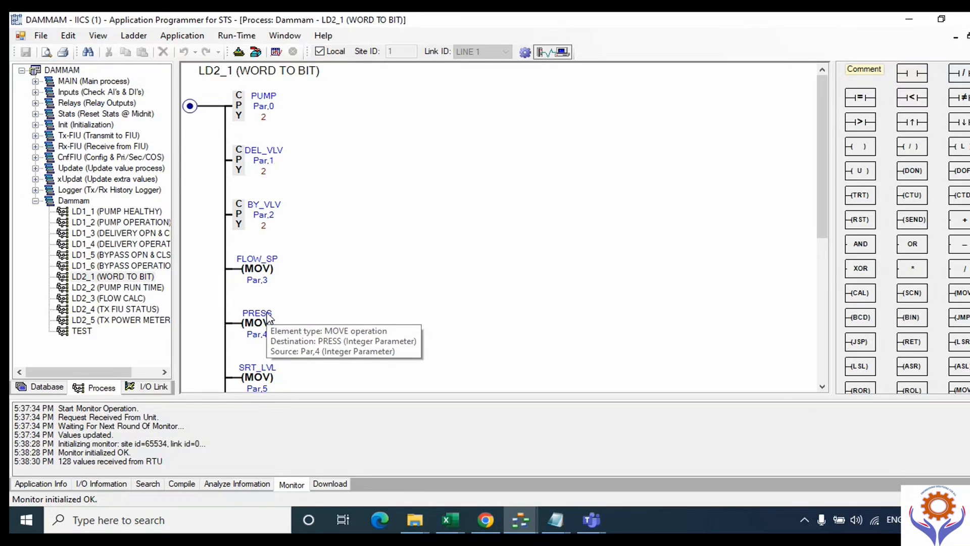
Start local monitoring of the Values & Parameters table and reopen the LD2_1 (WORD TO BIT) ladder with the windows restored from maximized.
{"action": "left_click", "coordinate": [390, 169]}
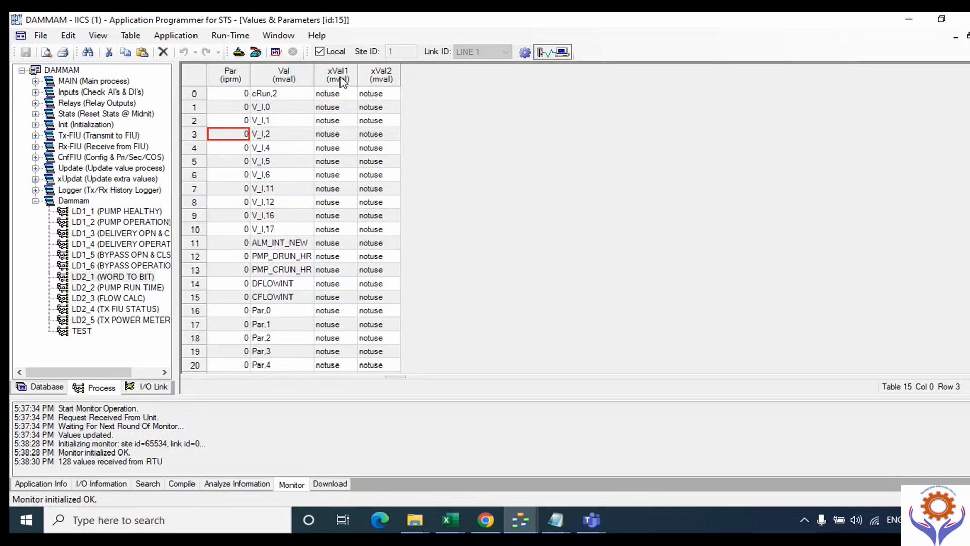
{"action": "left_click", "coordinate": [277, 51]}
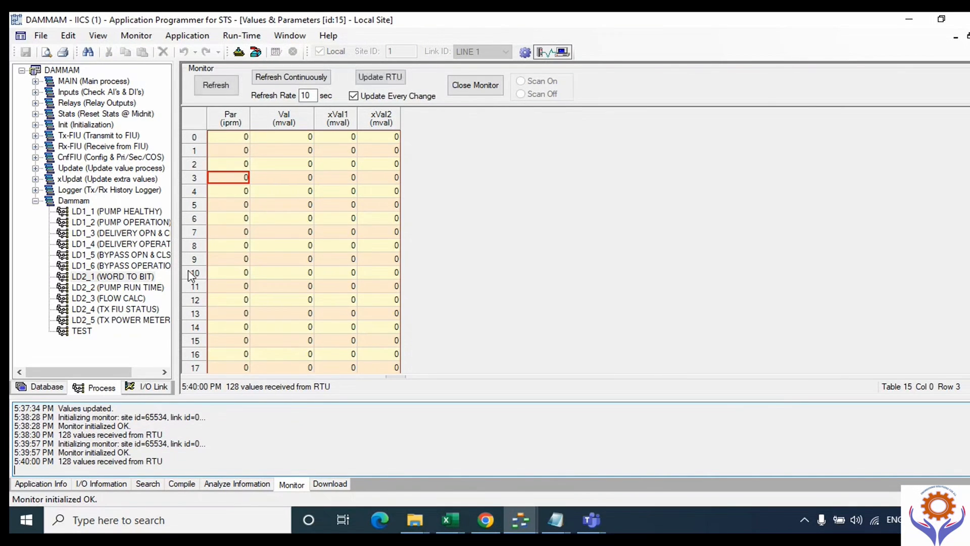
{"action": "double_click", "coordinate": [113, 277]}
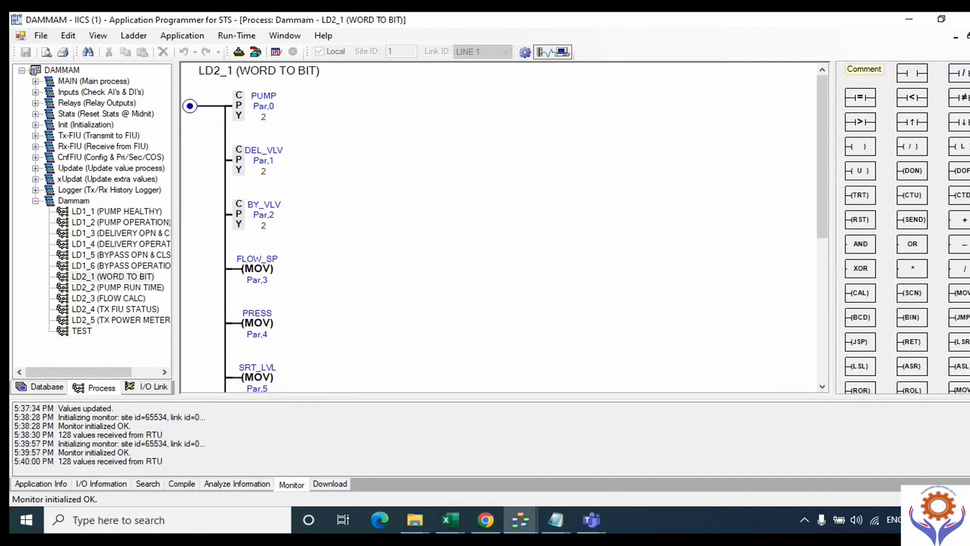
{"action": "left_click", "coordinate": [968, 36]}
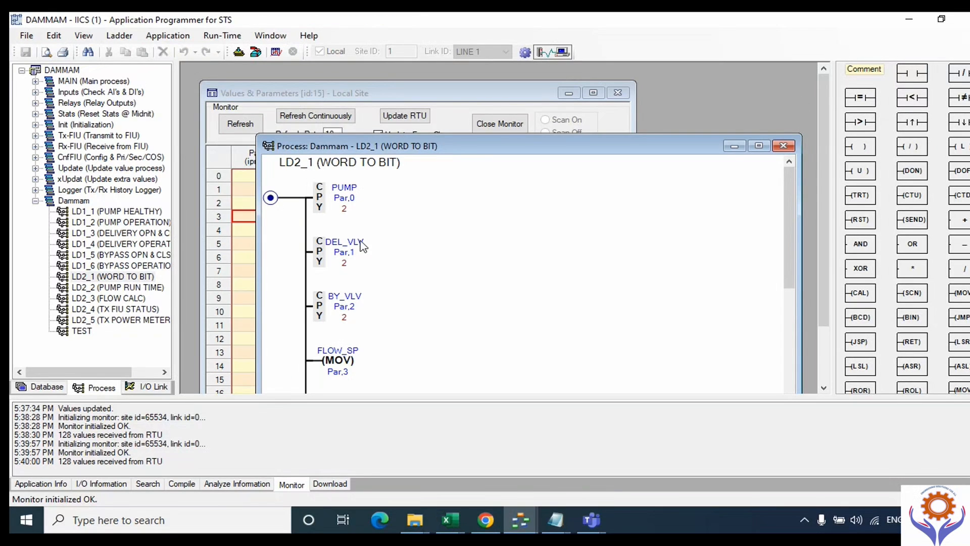
In the Values & Parameters monitor, set the Par value to 3 in row 1 and 23 in row 4.
{"action": "left_click", "coordinate": [243, 192]}
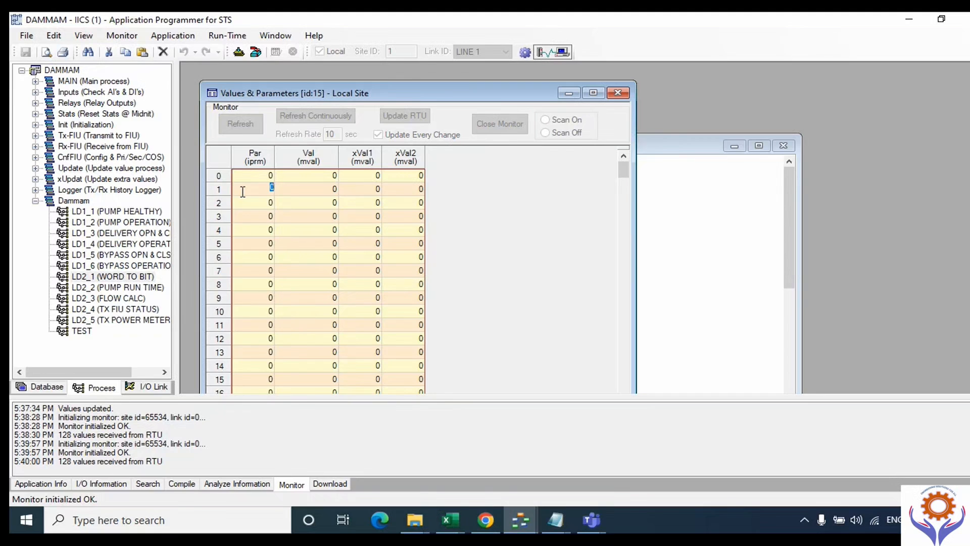
{"action": "type", "text": "3"}
{"action": "key", "text": "Return"}
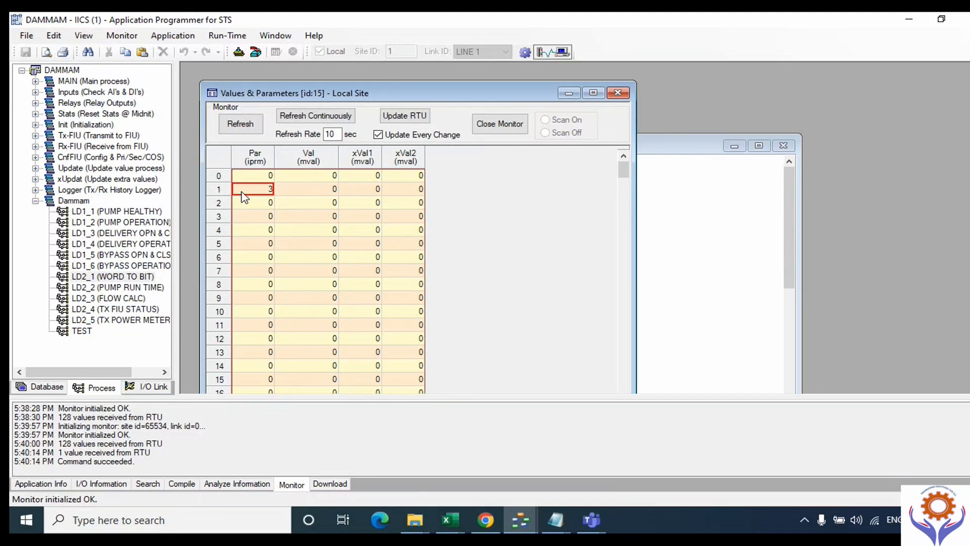
{"action": "left_click", "coordinate": [249, 217]}
{"action": "left_click", "coordinate": [254, 231]}
{"action": "type", "text": "23"}
{"action": "key", "text": "Return"}
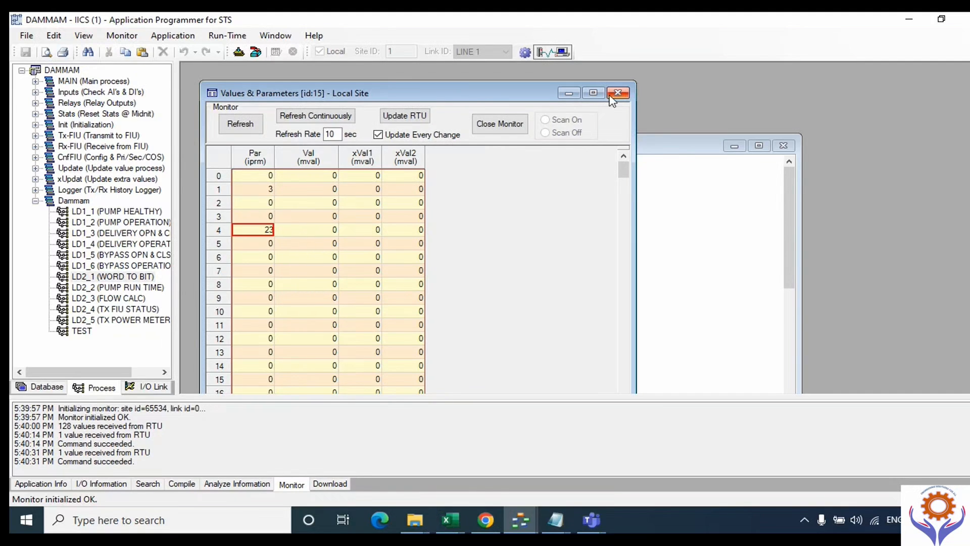
Minimize the Values & Parameters monitor, start monitoring the LD2_1 ladder and move its window up into view.
{"action": "left_click", "coordinate": [572, 94]}
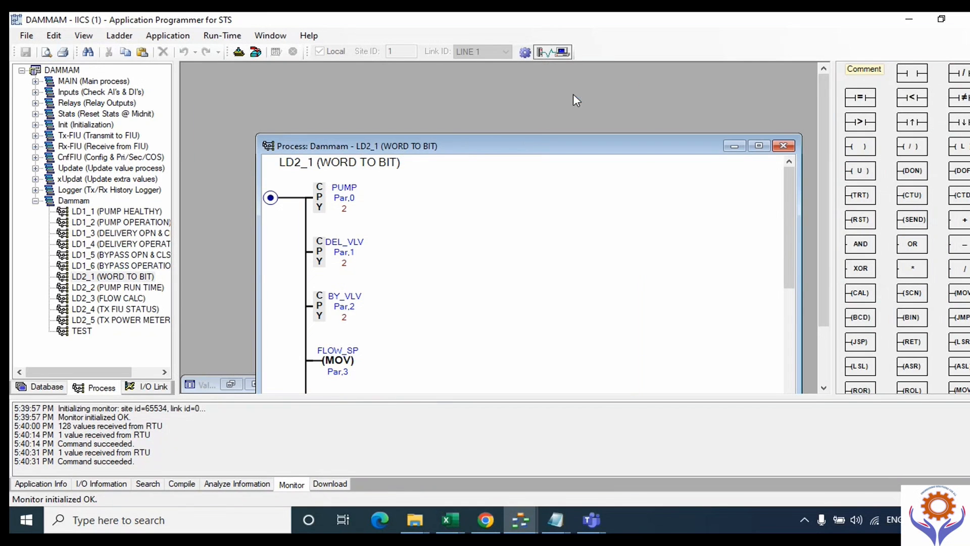
{"action": "left_click", "coordinate": [276, 51]}
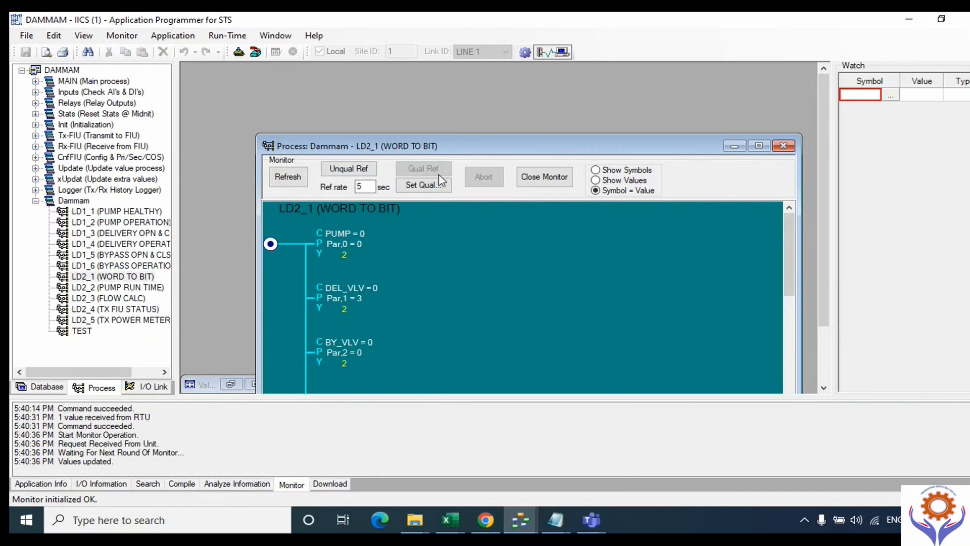
{"action": "left_click_drag", "start_coordinate": [434, 147], "coordinate": [409, 64]}
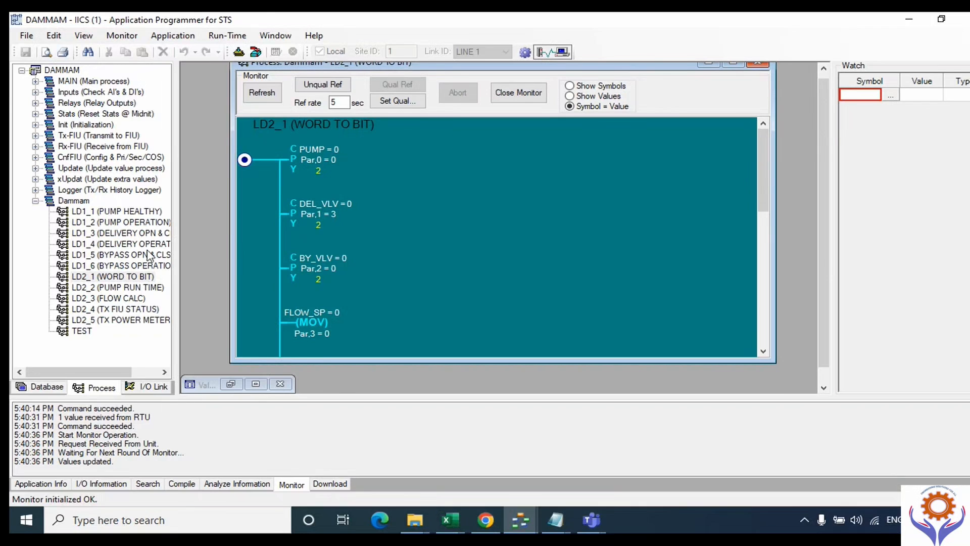
Bring back the Values & Parameters monitor maximized and refresh its values from the RTU.
{"action": "left_click", "coordinate": [256, 384]}
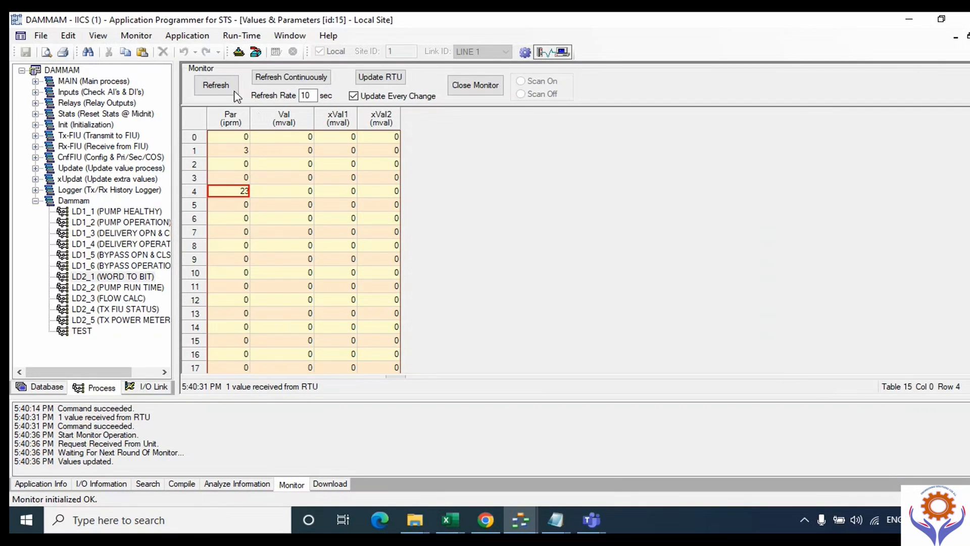
{"action": "left_click", "coordinate": [236, 96]}
{"action": "left_click", "coordinate": [233, 94]}
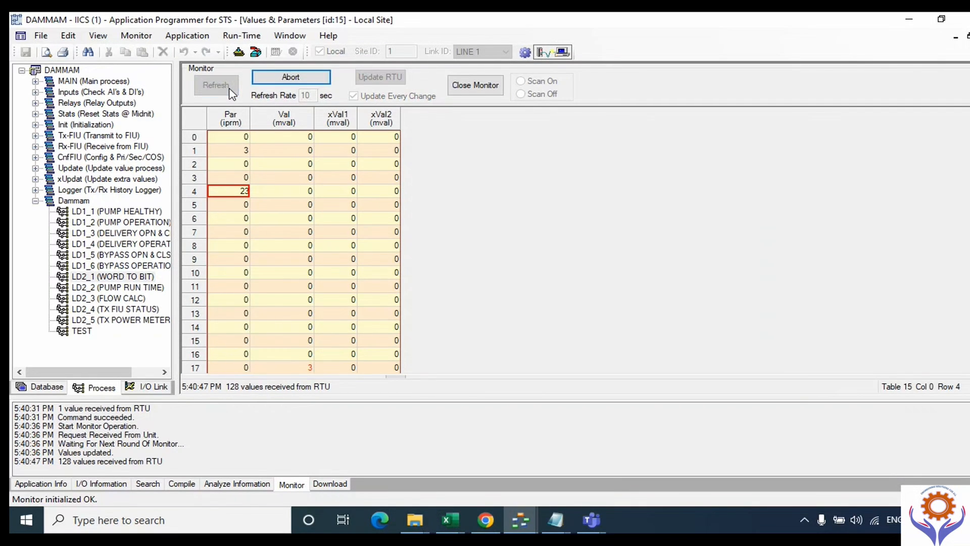
{"action": "left_click", "coordinate": [230, 89]}
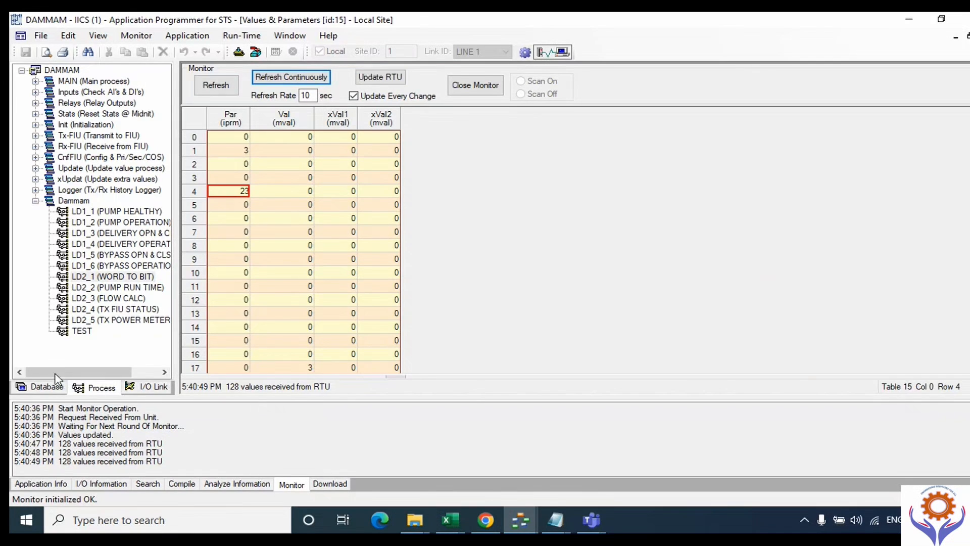
Minimize the Values & Parameters monitor to check the LD2_1 ladder values, and briefly view the ALL INT table.
{"action": "left_click", "coordinate": [47, 388]}
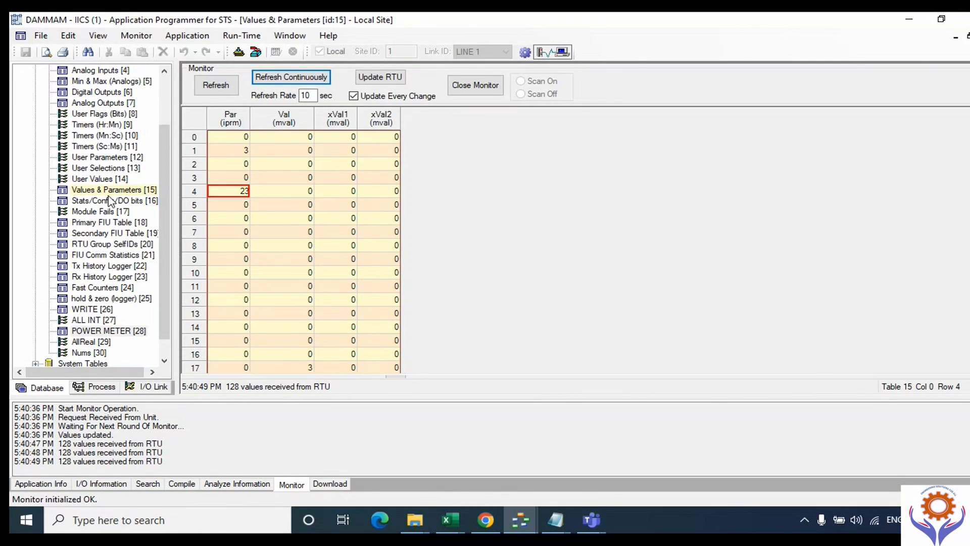
{"action": "left_click", "coordinate": [954, 39]}
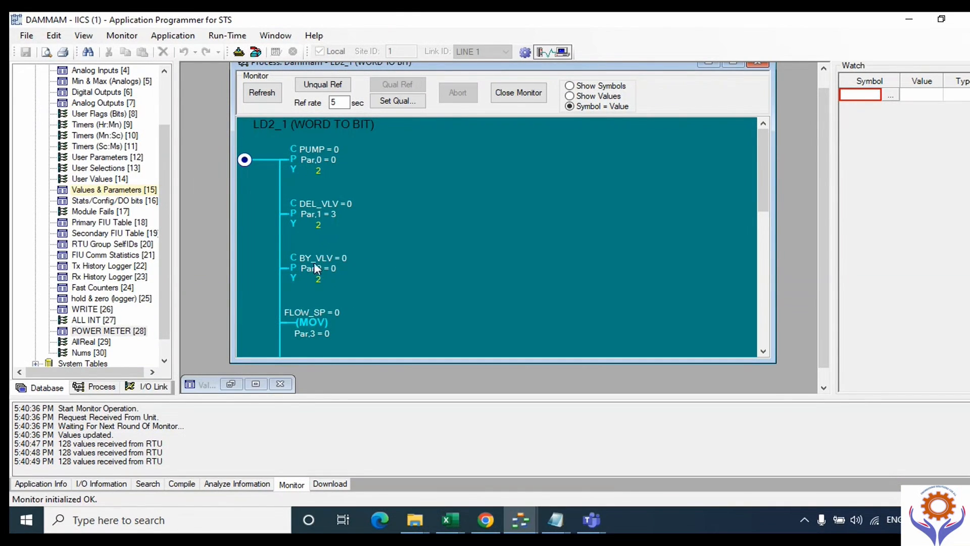
{"action": "mouse_move", "coordinate": [319, 163]}
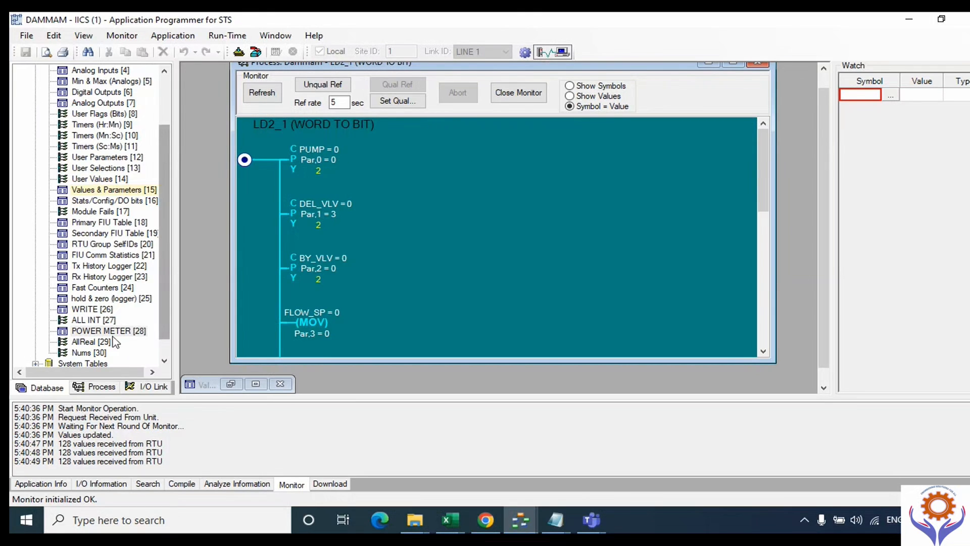
{"action": "double_click", "coordinate": [96, 320]}
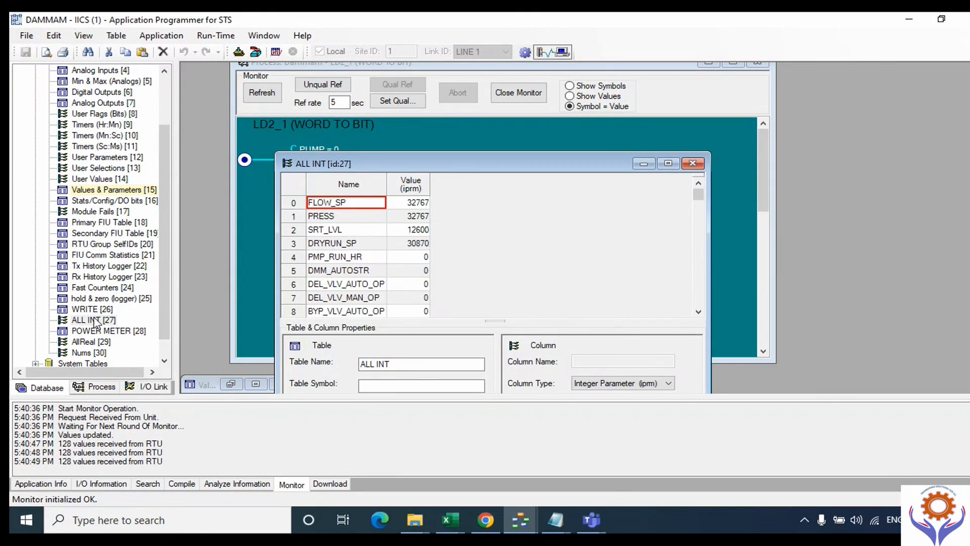
{"action": "left_click", "coordinate": [692, 163]}
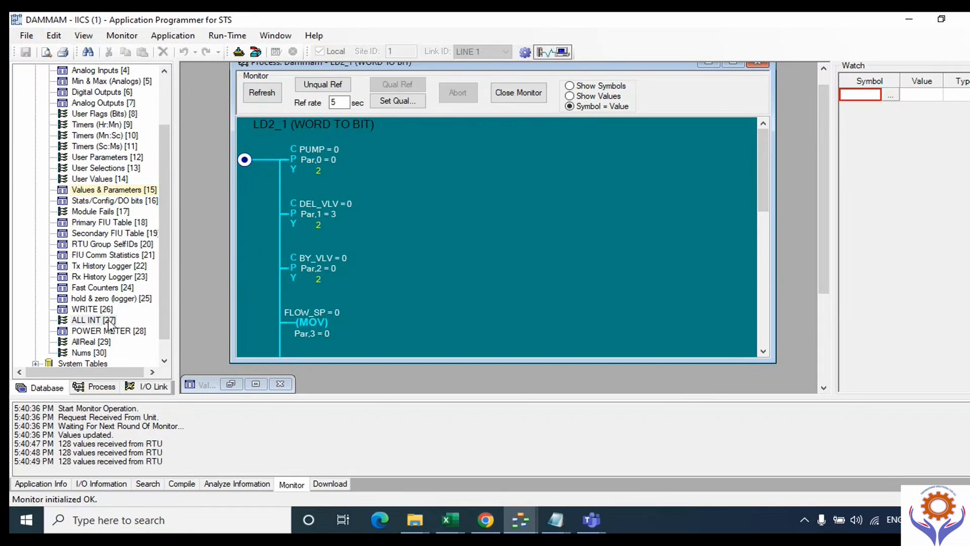
Open the WRITE table and monitor its bit values from the local RTU.
{"action": "scroll", "coordinate": [174, 280], "scroll_direction": "down", "scroll_amount": 1}
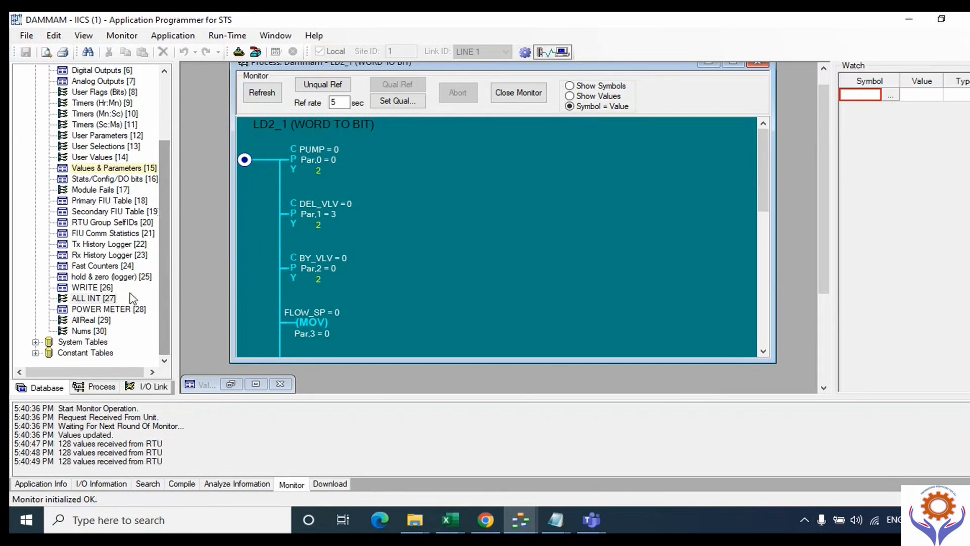
{"action": "double_click", "coordinate": [92, 287]}
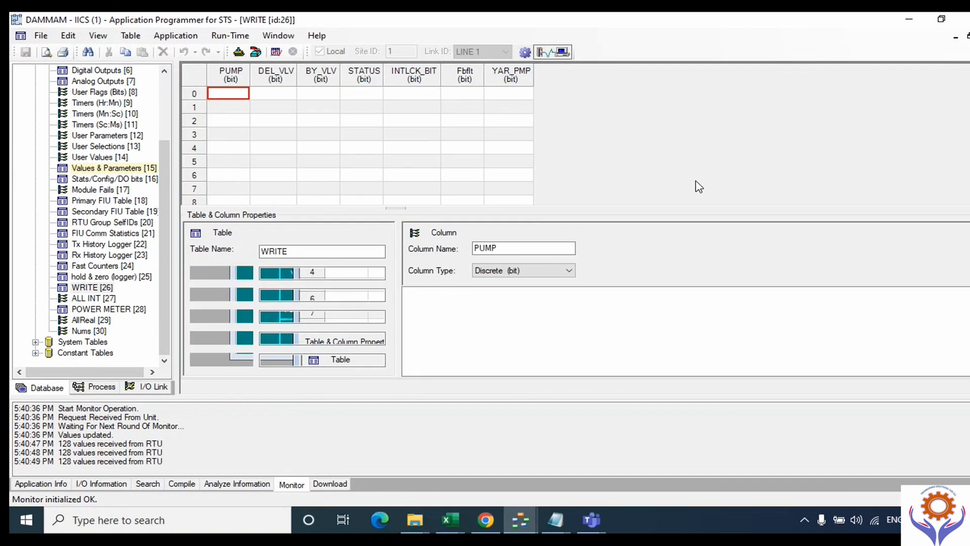
{"action": "left_click", "coordinate": [687, 181]}
{"action": "left_click", "coordinate": [276, 51]}
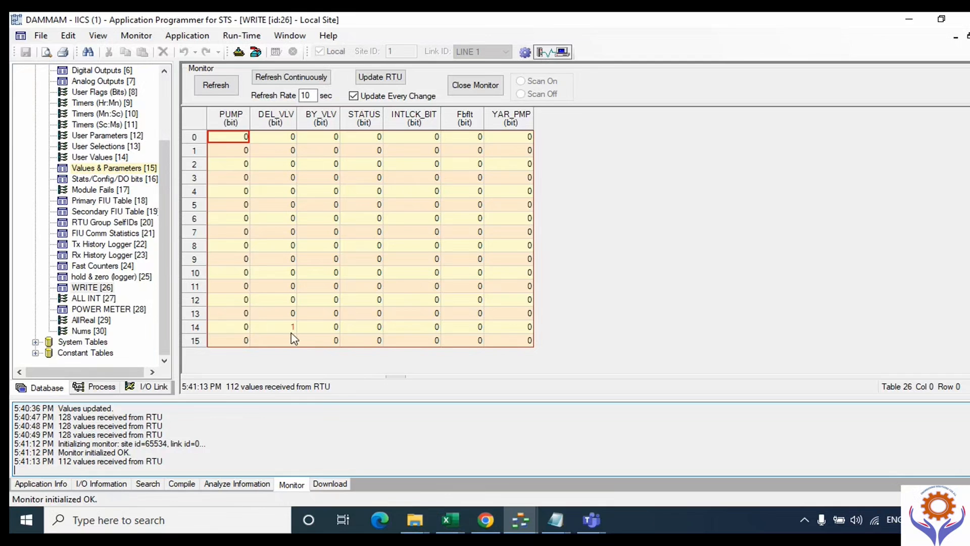
Return to the Values & Parameters monitor and set the Par value in row 1 to 4.
{"action": "double_click", "coordinate": [128, 169]}
{"action": "left_click", "coordinate": [243, 152]}
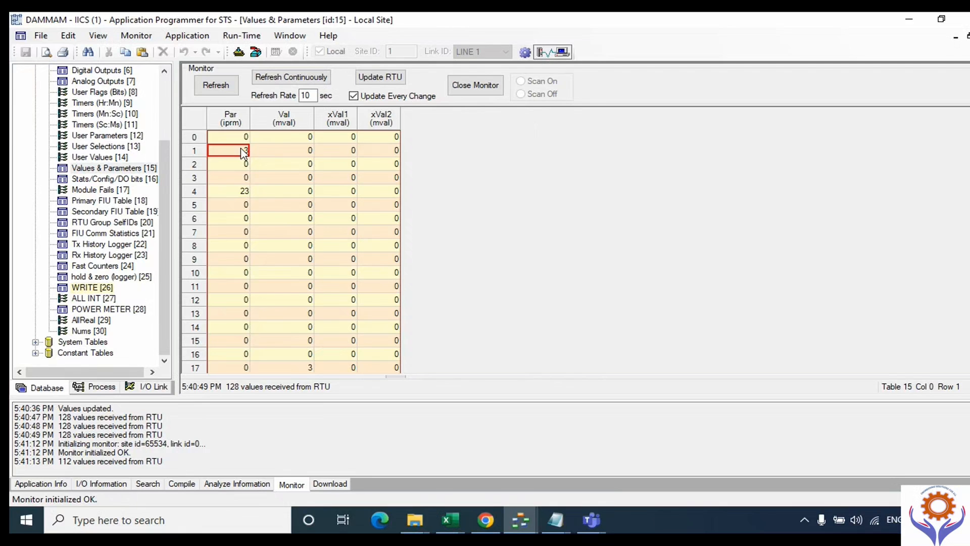
{"action": "double_click", "coordinate": [243, 151]}
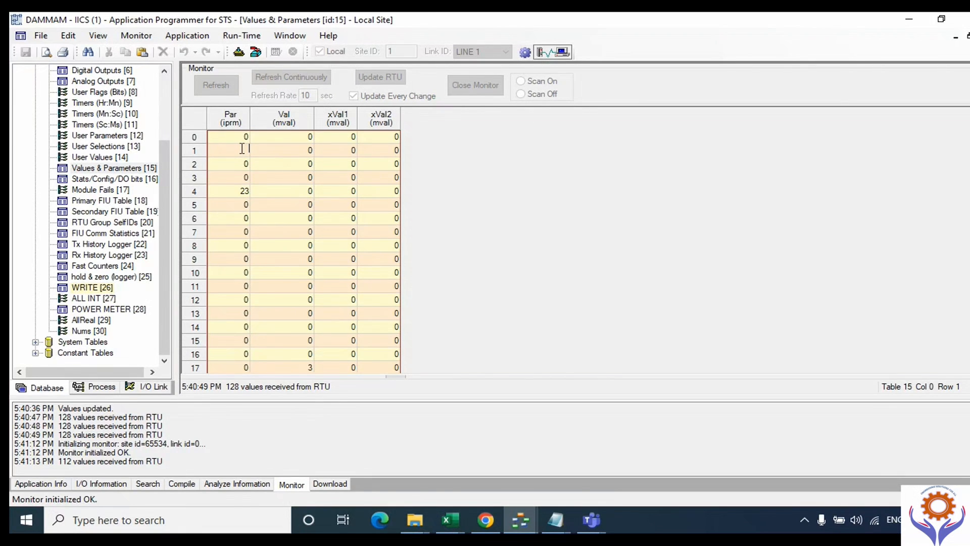
{"action": "key", "text": "Return"}
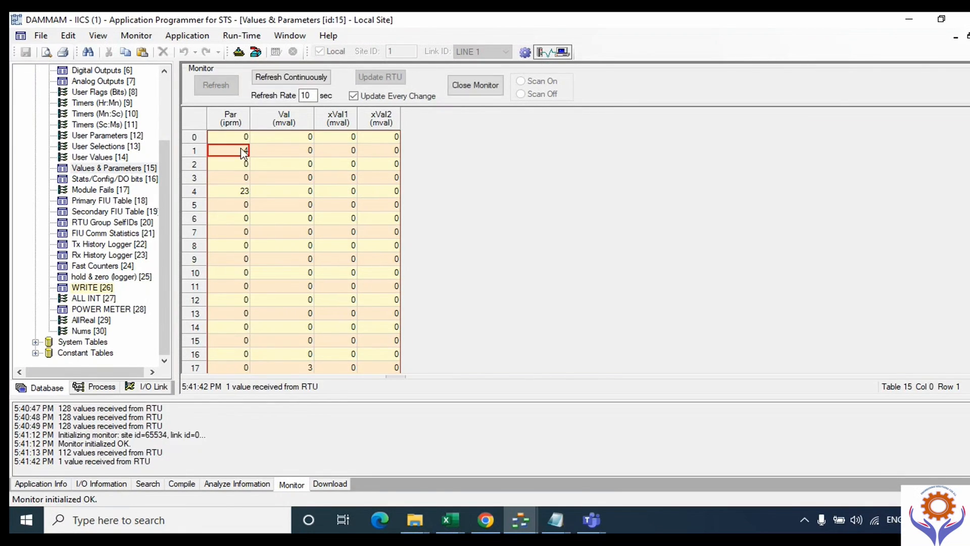
Close the Values & Parameters monitor and refresh the WRITE table's bit values from the RTU.
{"action": "left_click", "coordinate": [90, 288]}
{"action": "right_click", "coordinate": [91, 290]}
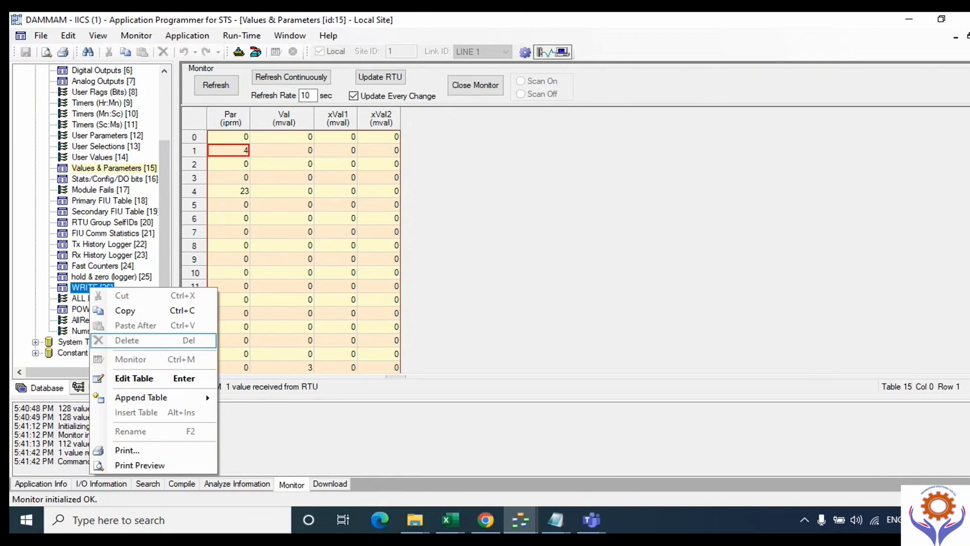
{"action": "left_click", "coordinate": [969, 36]}
{"action": "left_click", "coordinate": [208, 89]}
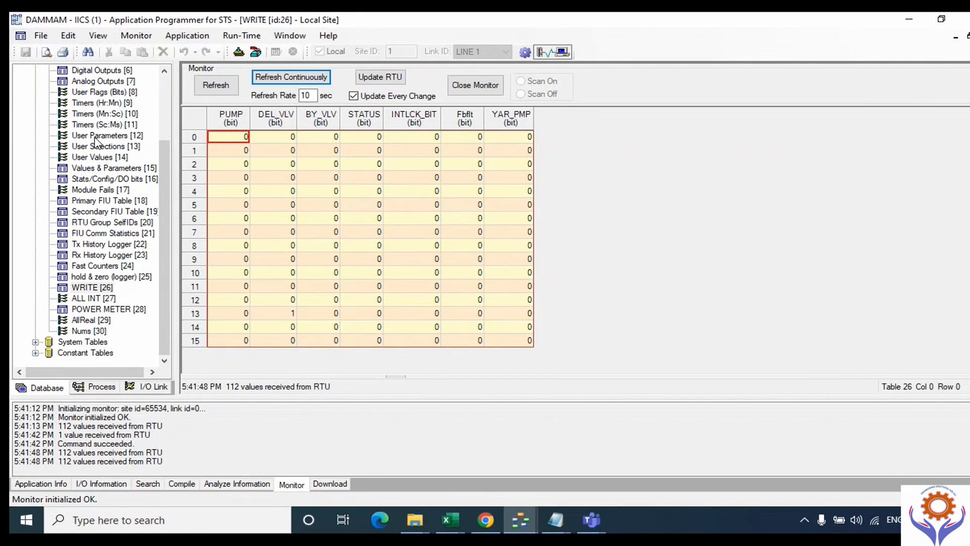
Reopen the Values & Parameters table and minimize it to return to the WRITE and LD2_1 monitors.
{"action": "double_click", "coordinate": [106, 169]}
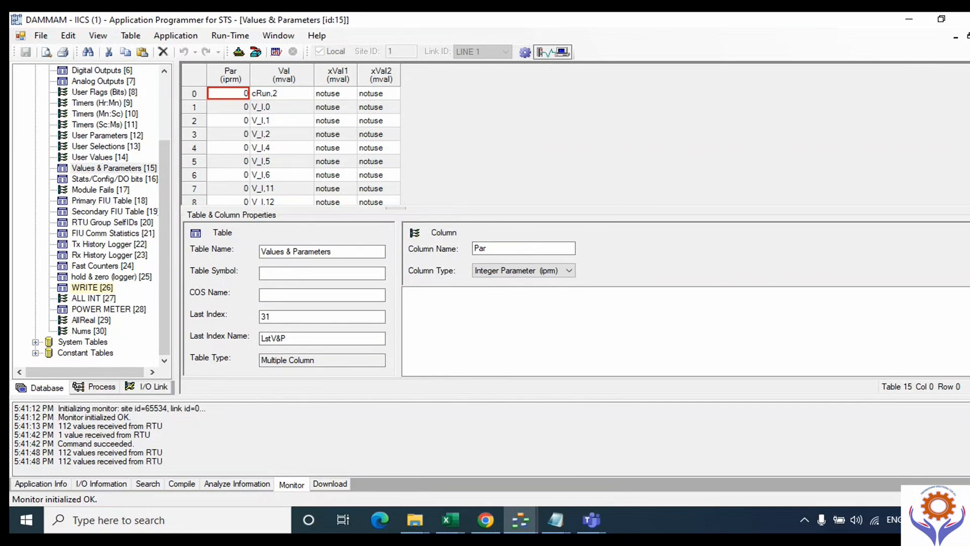
{"action": "left_click", "coordinate": [957, 38]}
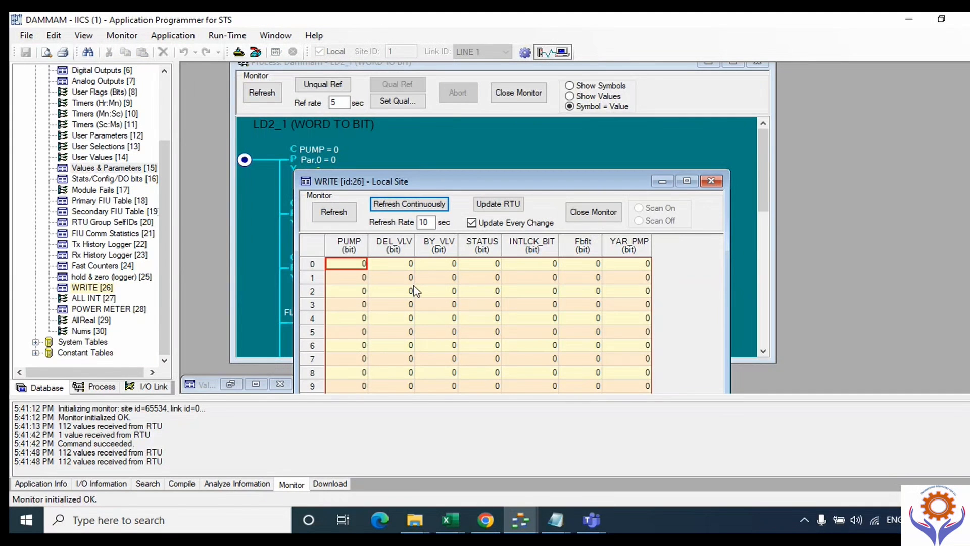
Check DEL_VLV row 13 in the maximized WRITE monitor and open the LD1_5 (BYPASS OPN & CLS FAULT) ladder.
{"action": "left_click", "coordinate": [686, 181]}
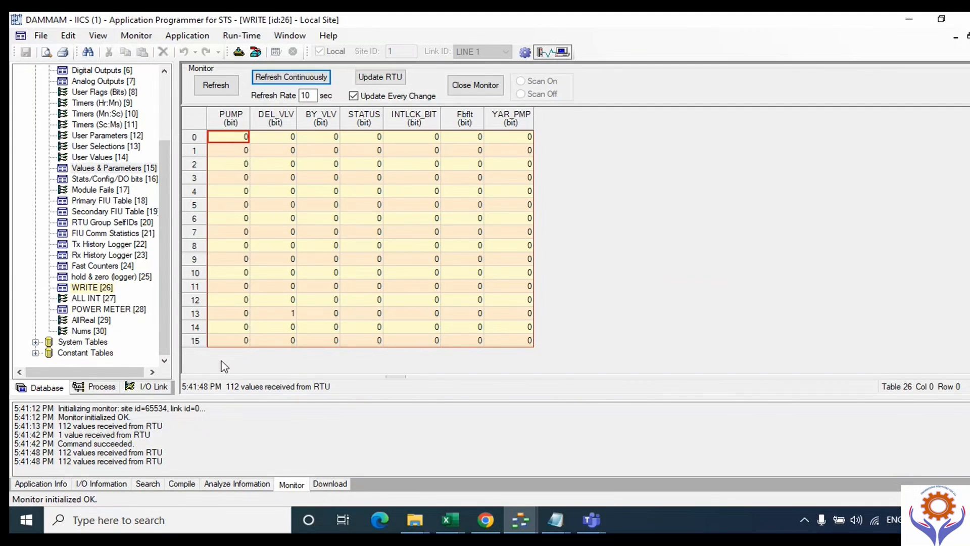
{"action": "left_click", "coordinate": [277, 314]}
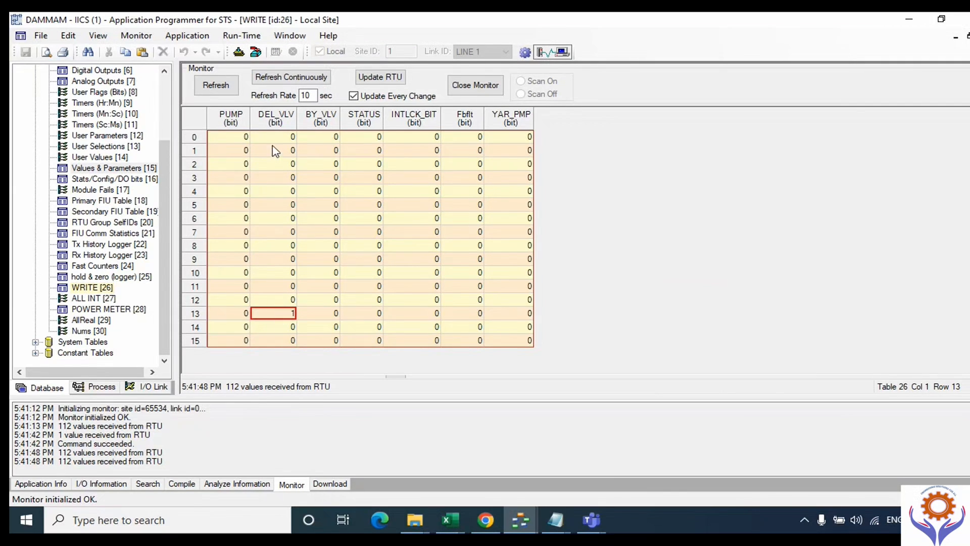
{"action": "left_click", "coordinate": [84, 390]}
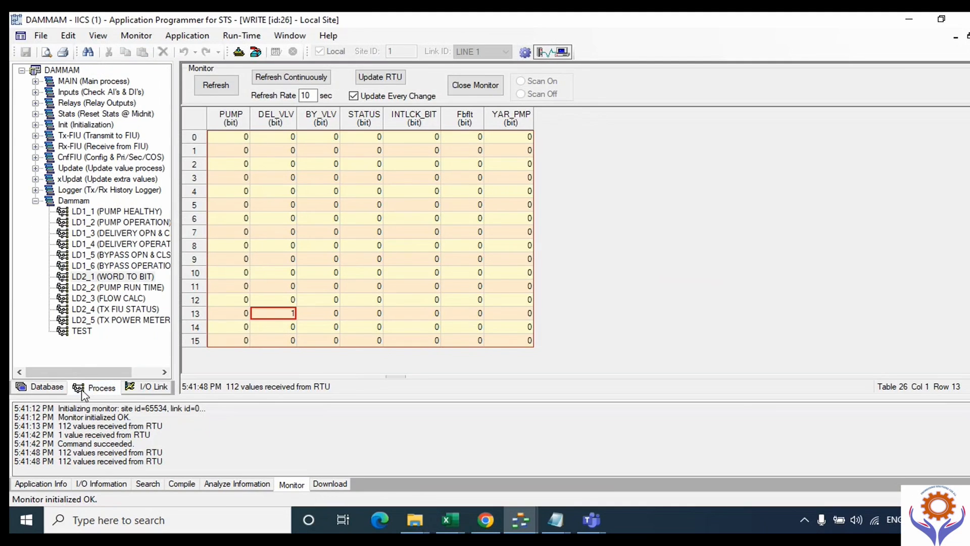
{"action": "double_click", "coordinate": [124, 255]}
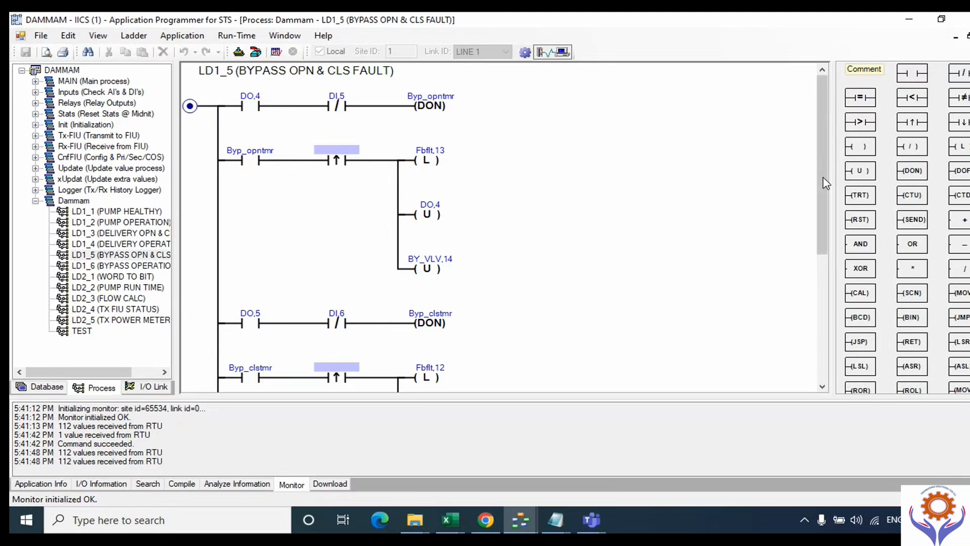
{"action": "left_click_drag", "start_coordinate": [831, 121], "coordinate": [835, 203]}
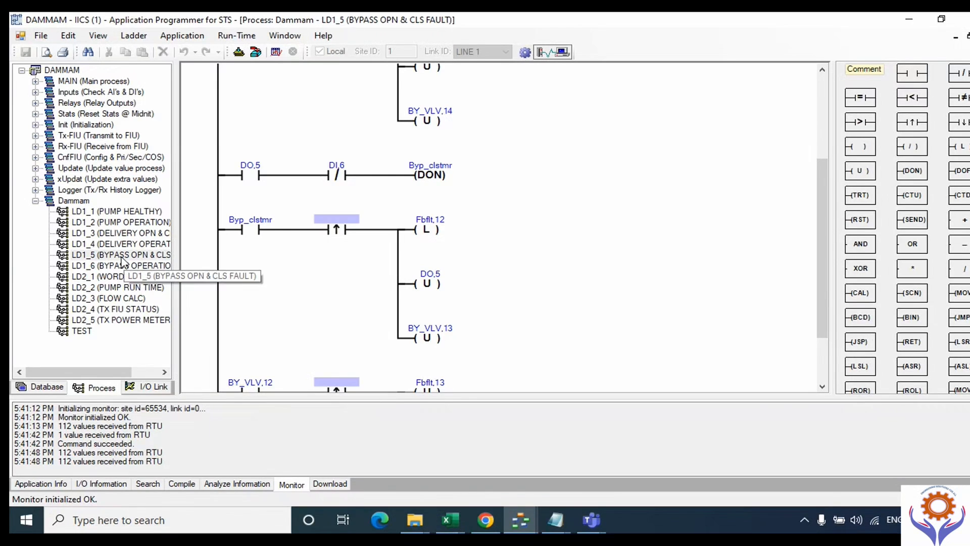
Return to the WRITE table monitor and select the BY_VLV bit in row 12.
{"action": "left_click", "coordinate": [48, 384]}
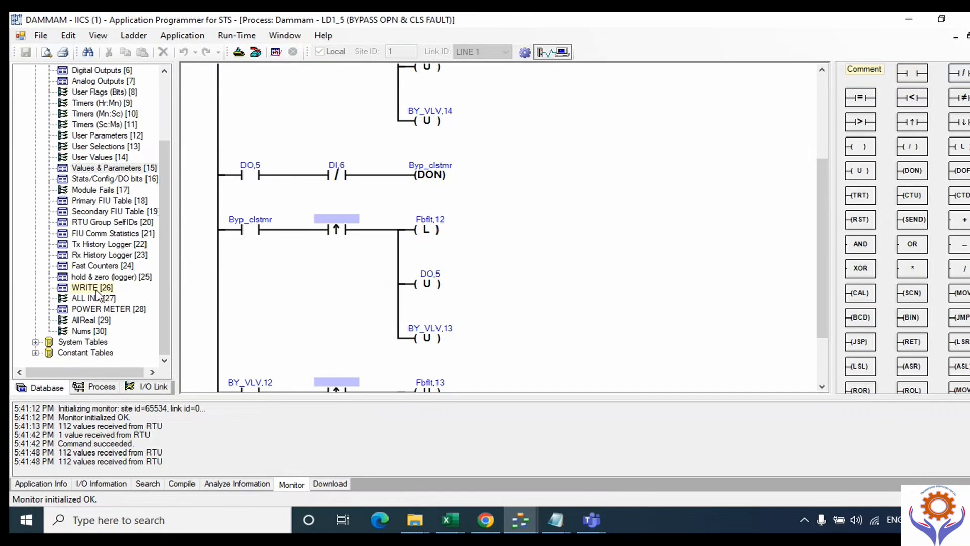
{"action": "double_click", "coordinate": [93, 287]}
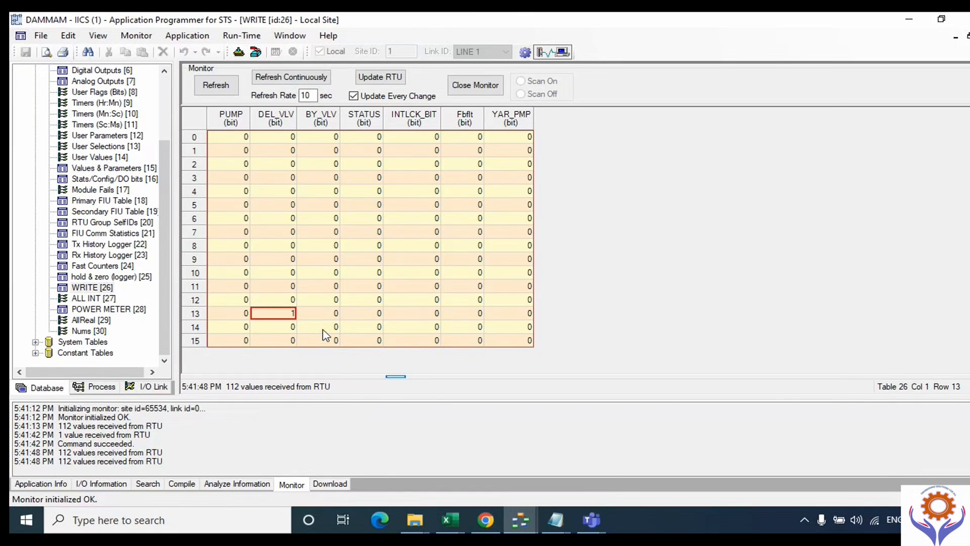
{"action": "left_click", "coordinate": [324, 305]}
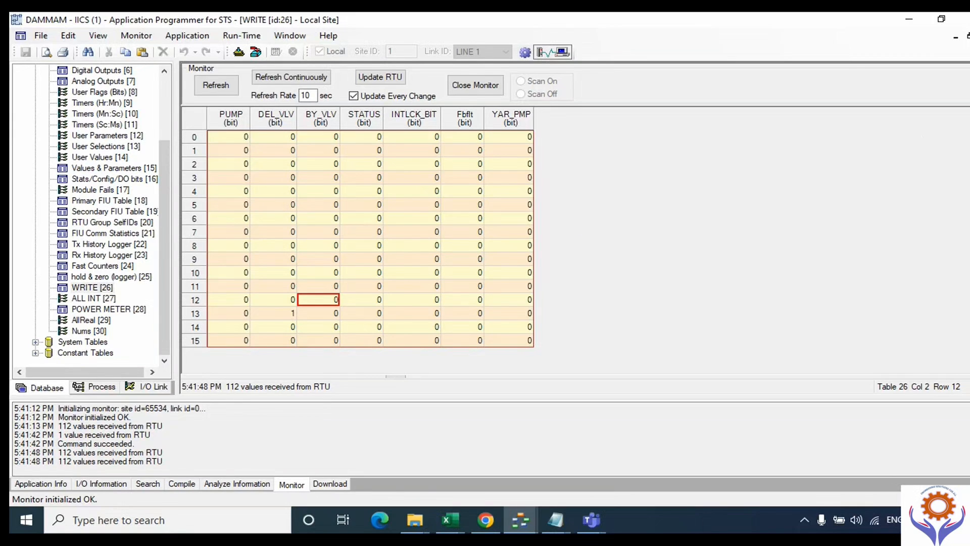
Close the WRITE monitor and examine the LD1_5 rungs down to the one driven by BY_VLV,12.
{"action": "left_click", "coordinate": [969, 36]}
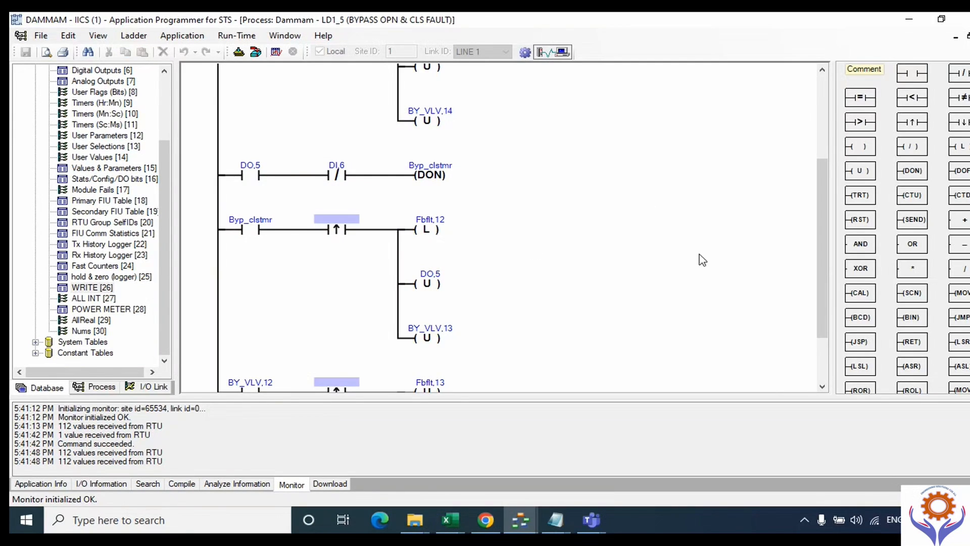
{"action": "left_click_drag", "start_coordinate": [819, 244], "coordinate": [828, 131]}
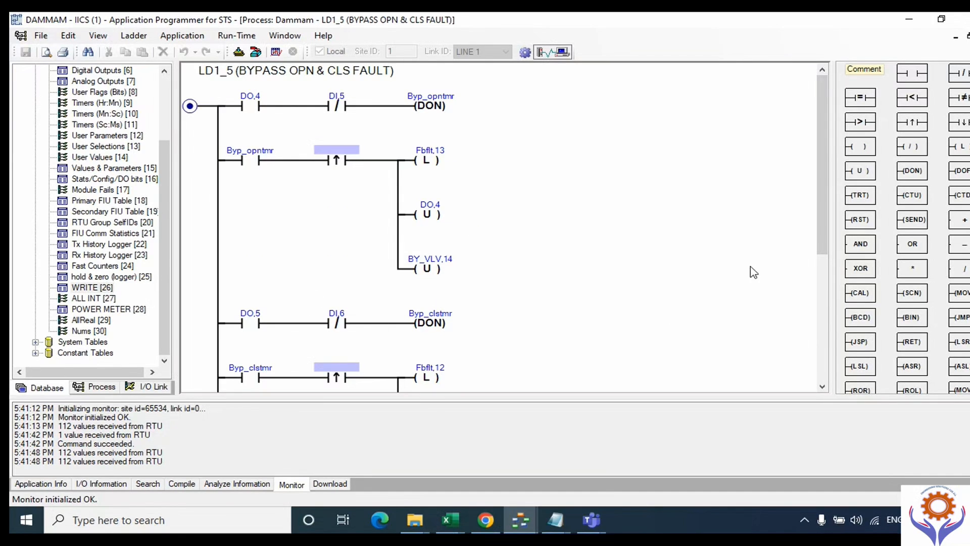
{"action": "left_click_drag", "start_coordinate": [829, 152], "coordinate": [833, 293]}
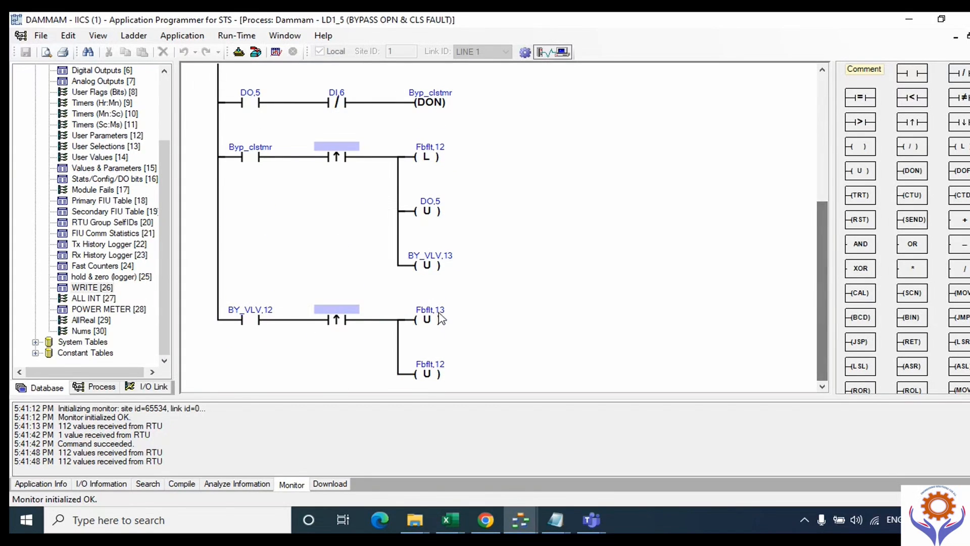
Look up the BY_VLV,12 contact's symbol by searching for BY_VLV in the tables.
{"action": "double_click", "coordinate": [260, 314]}
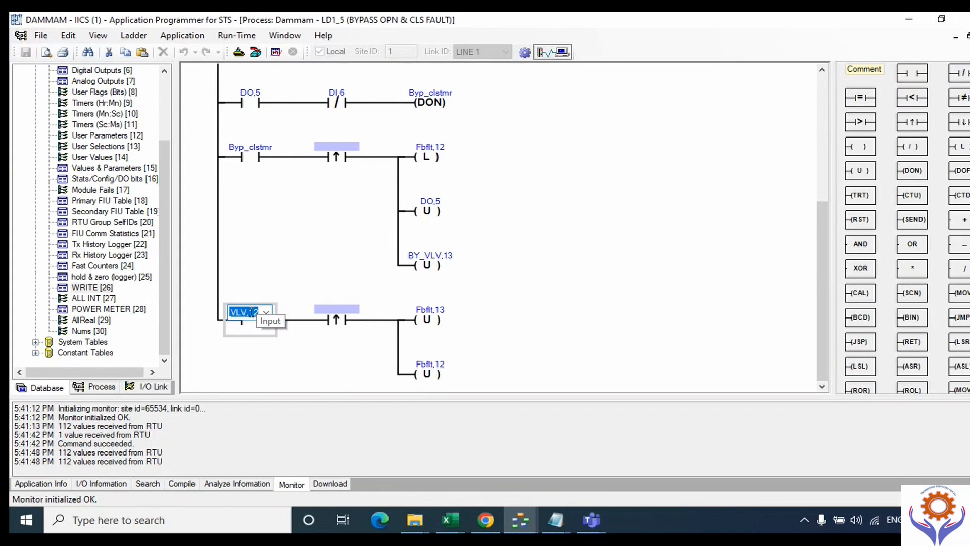
{"action": "left_click_drag", "start_coordinate": [257, 312], "coordinate": [202, 305]}
{"action": "key", "text": "Return"}
{"action": "key", "text": "ctrl+f"}
{"action": "type", "text": "BY_VLV,"}
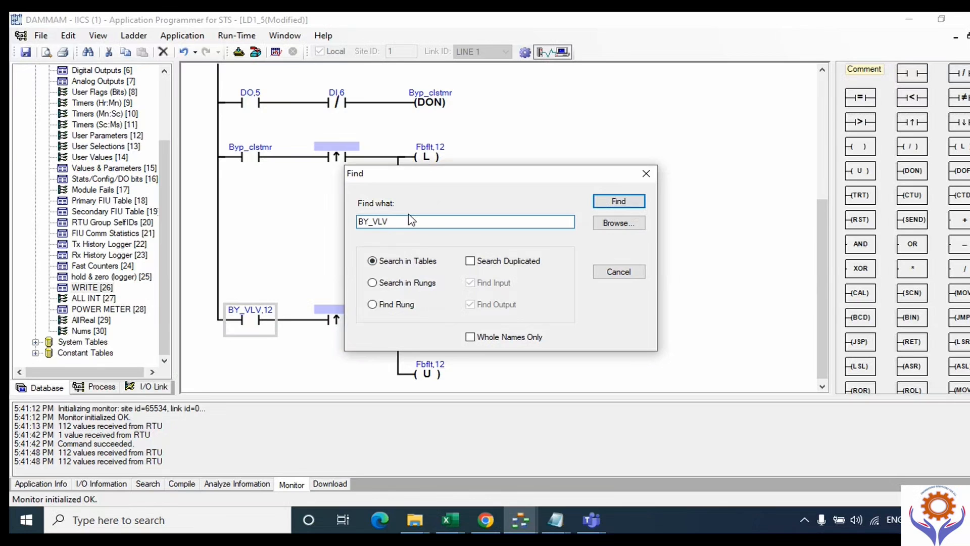
{"action": "left_click", "coordinate": [618, 202]}
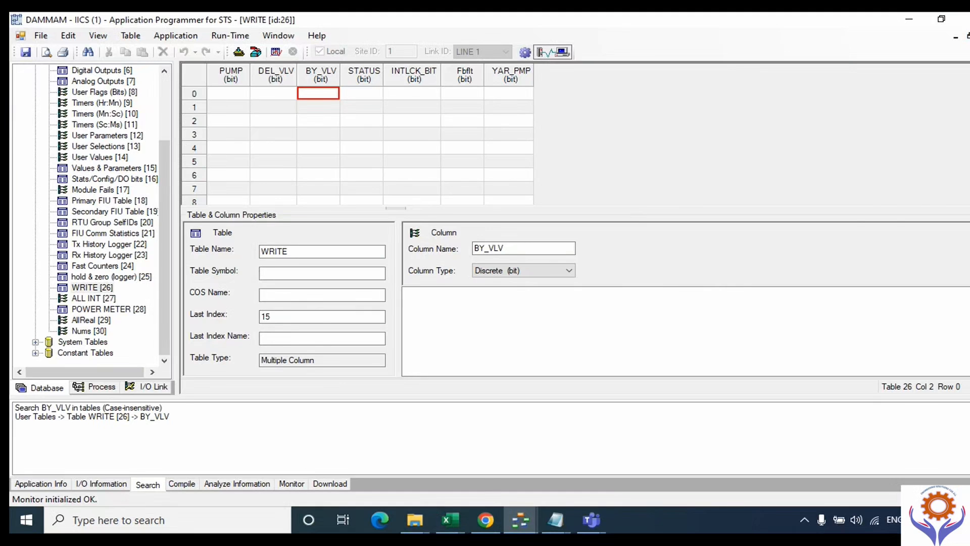
Close the WRITE table and LD1_5 ladder, review the LD2_1 (WORD TO BIT) monitor, and close it.
{"action": "left_click", "coordinate": [969, 36]}
{"action": "left_click", "coordinate": [969, 37]}
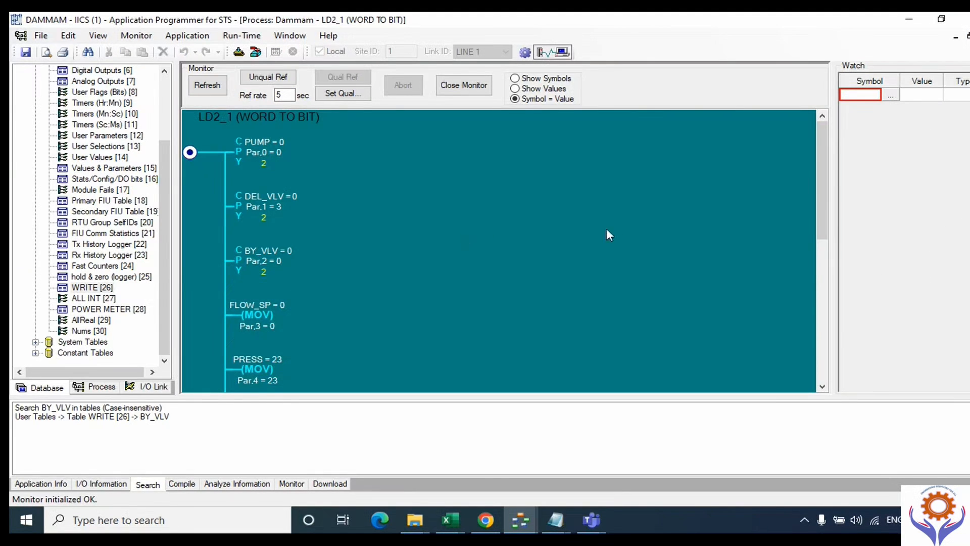
{"action": "left_click_drag", "start_coordinate": [820, 163], "coordinate": [820, 262]}
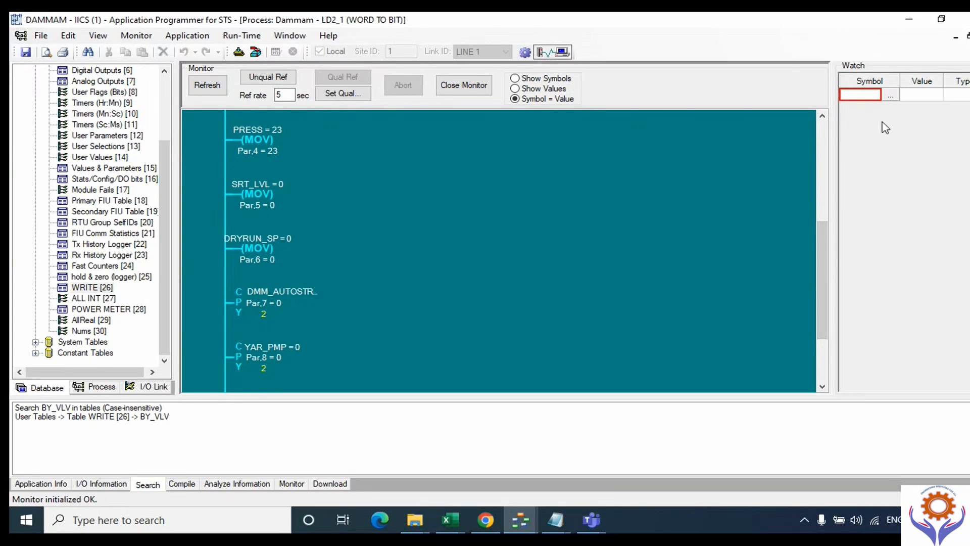
{"action": "left_click", "coordinate": [969, 37]}
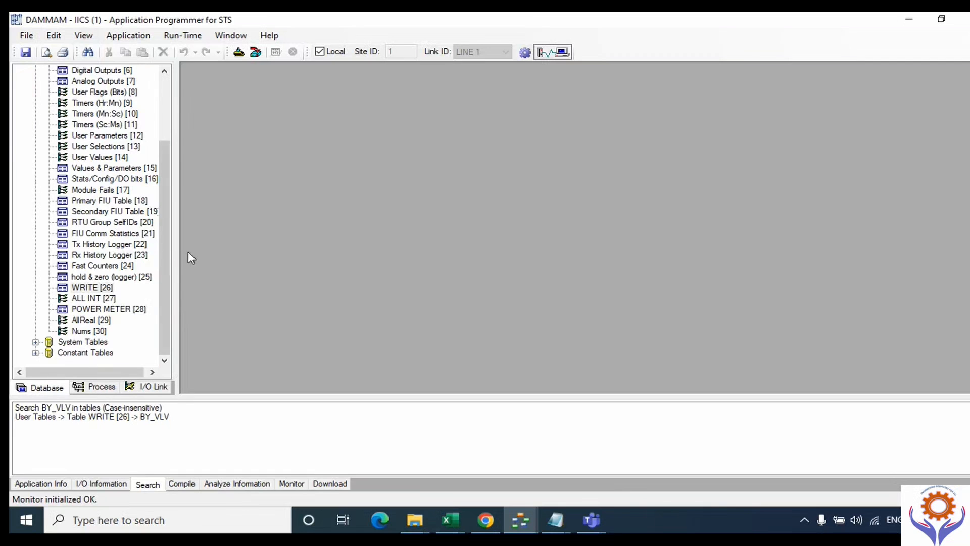
Expand the System Tables, monitor Time & Date [220] from the local RTU, and close the monitor.
{"action": "left_click_drag", "start_coordinate": [167, 250], "coordinate": [161, 137]}
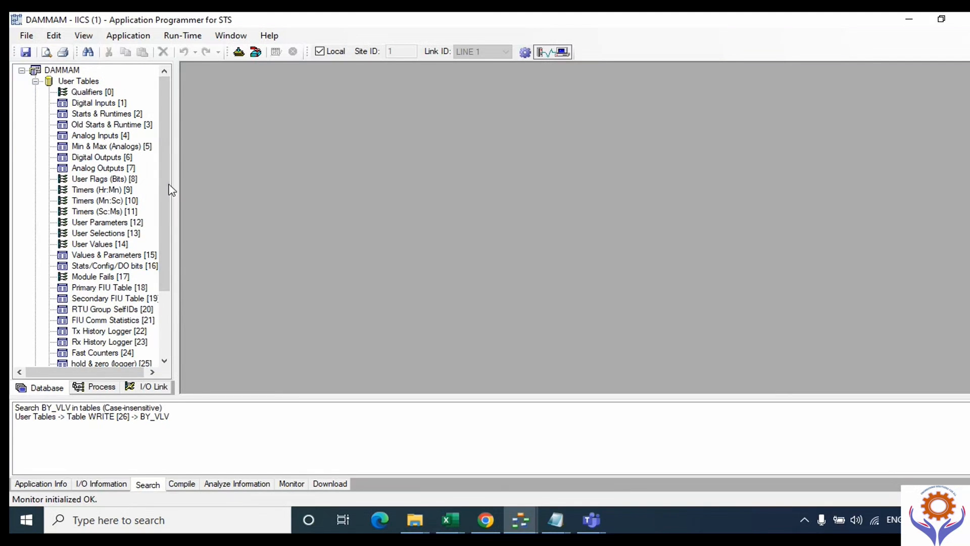
{"action": "left_click_drag", "start_coordinate": [169, 189], "coordinate": [172, 335]}
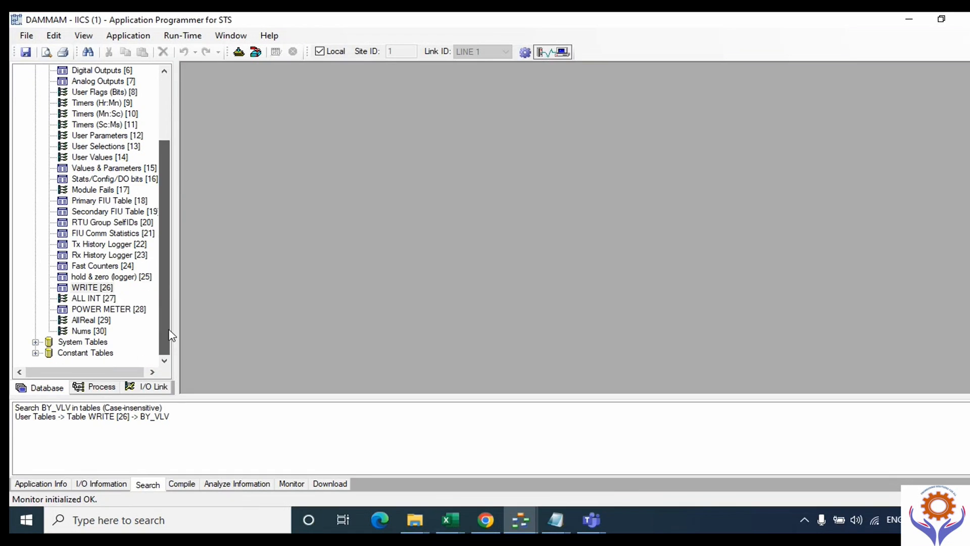
{"action": "left_click", "coordinate": [36, 342]}
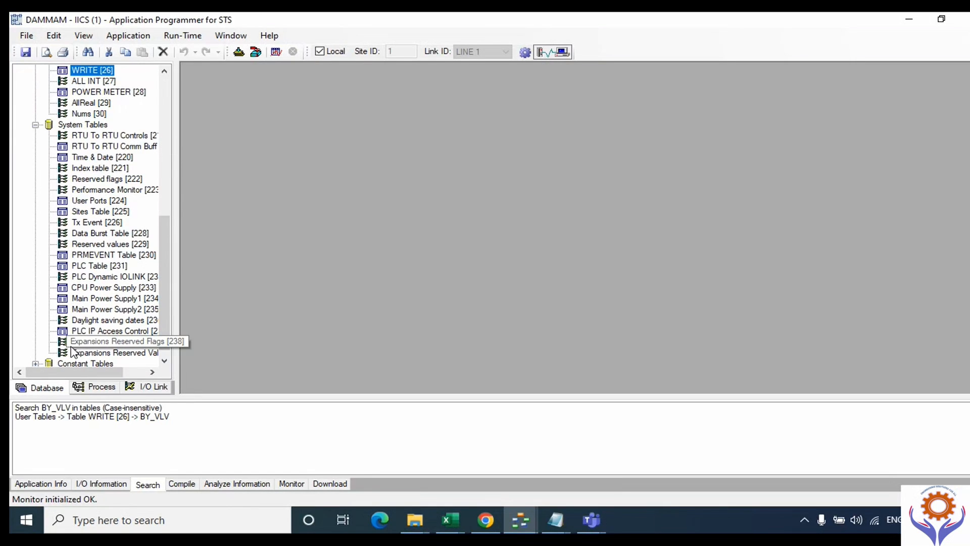
{"action": "right_click", "coordinate": [118, 158]}
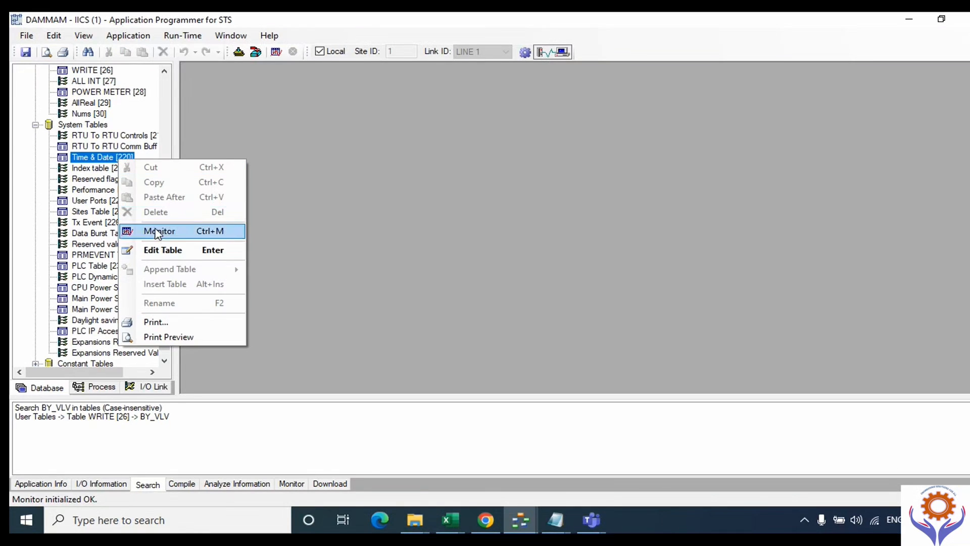
{"action": "left_click", "coordinate": [155, 231]}
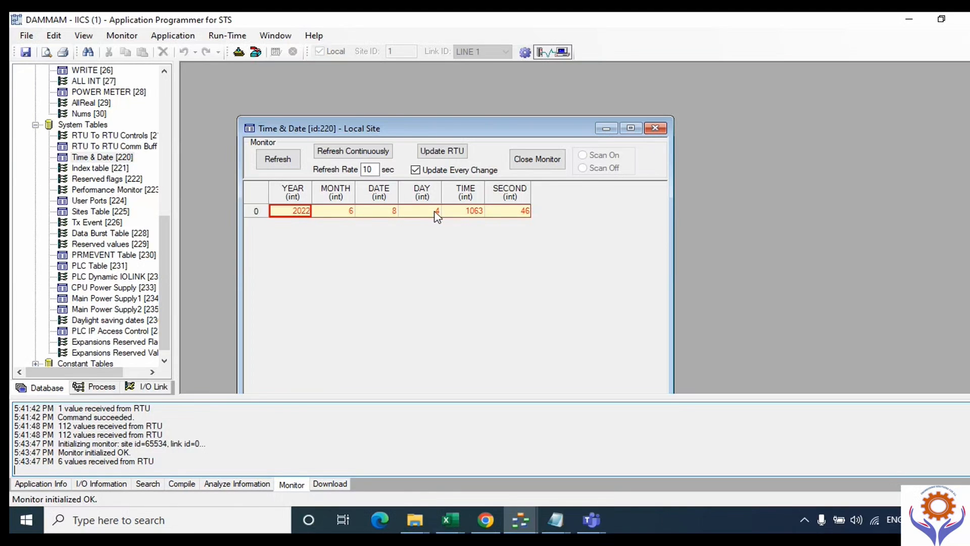
{"action": "left_click", "coordinate": [655, 128]}
Monitor Sites Table [225] to check the ComFal bits, and close the monitor.
{"action": "left_click", "coordinate": [110, 268]}
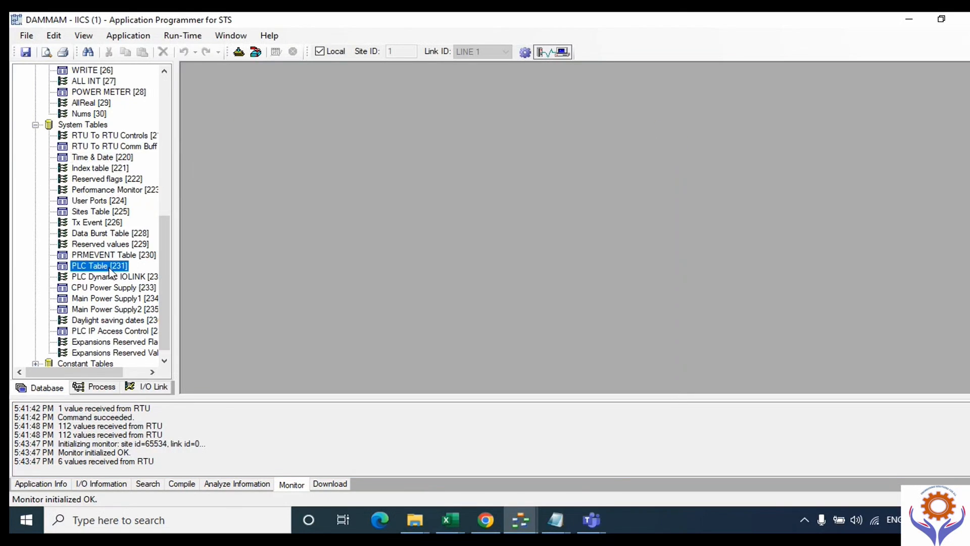
{"action": "left_click", "coordinate": [95, 212]}
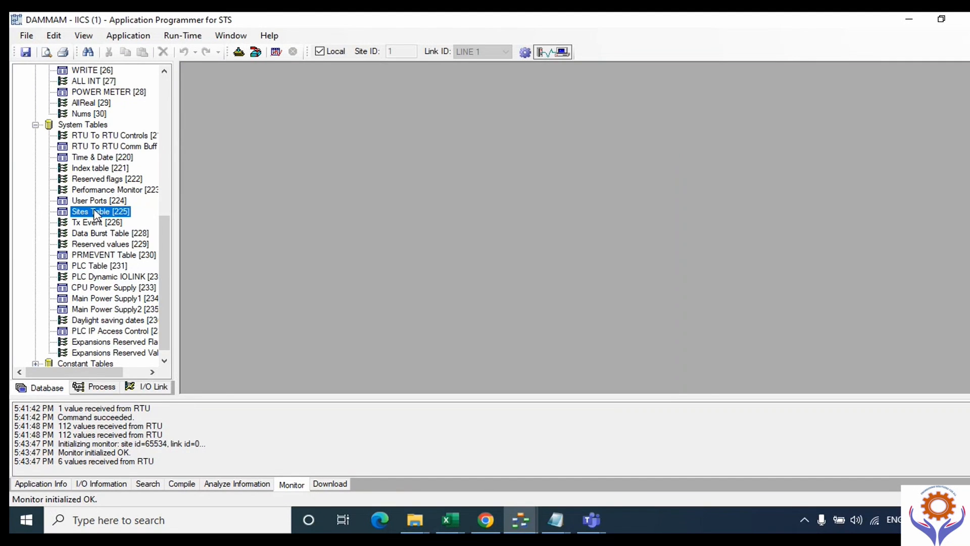
{"action": "right_click", "coordinate": [95, 213]}
{"action": "left_click", "coordinate": [134, 280]}
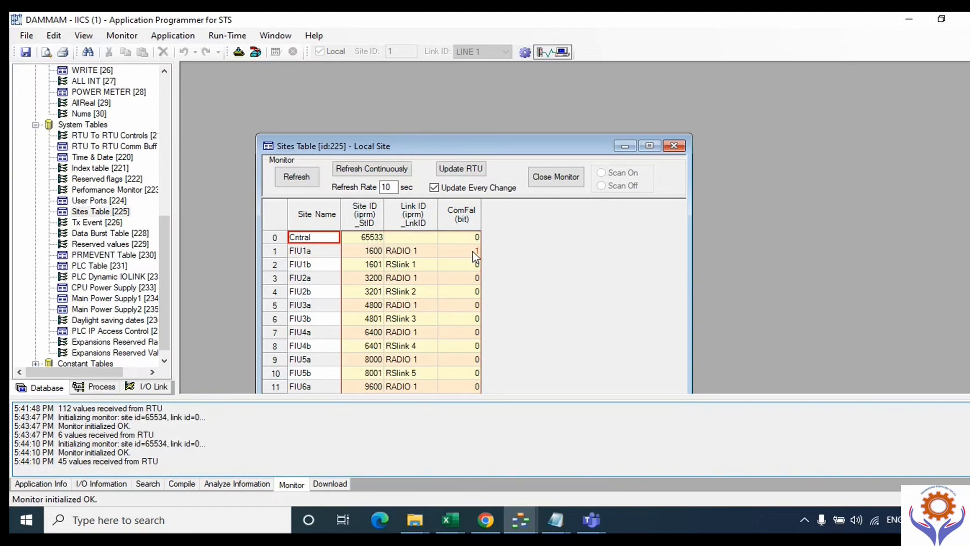
{"action": "left_click", "coordinate": [674, 145]}
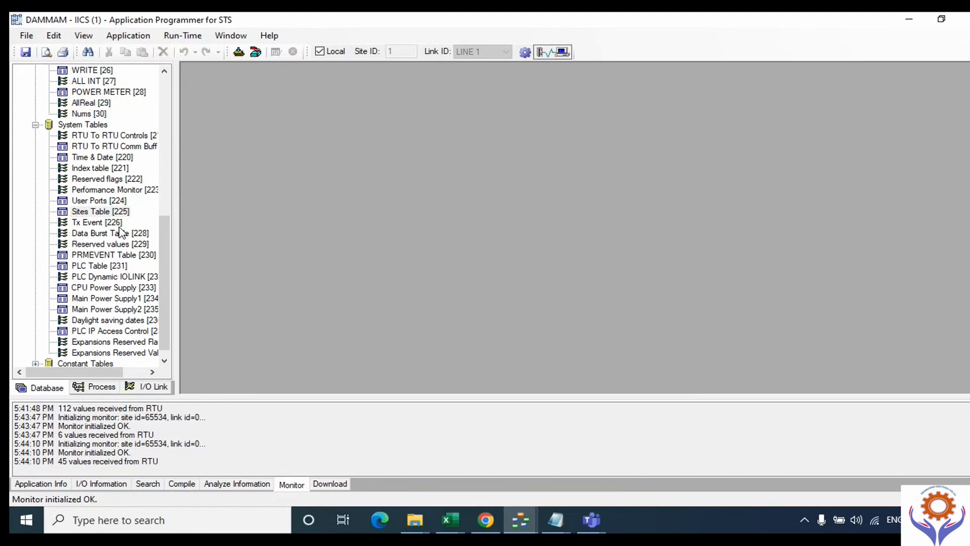
Monitor the values of Index table [221] from the local RTU, and close the monitor.
{"action": "left_click_drag", "start_coordinate": [166, 253], "coordinate": [168, 270]}
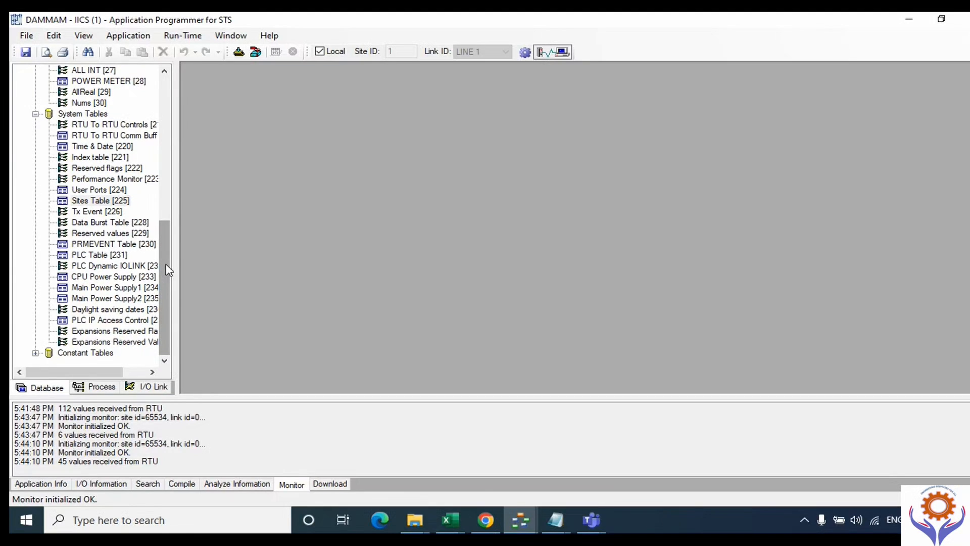
{"action": "right_click", "coordinate": [89, 157]}
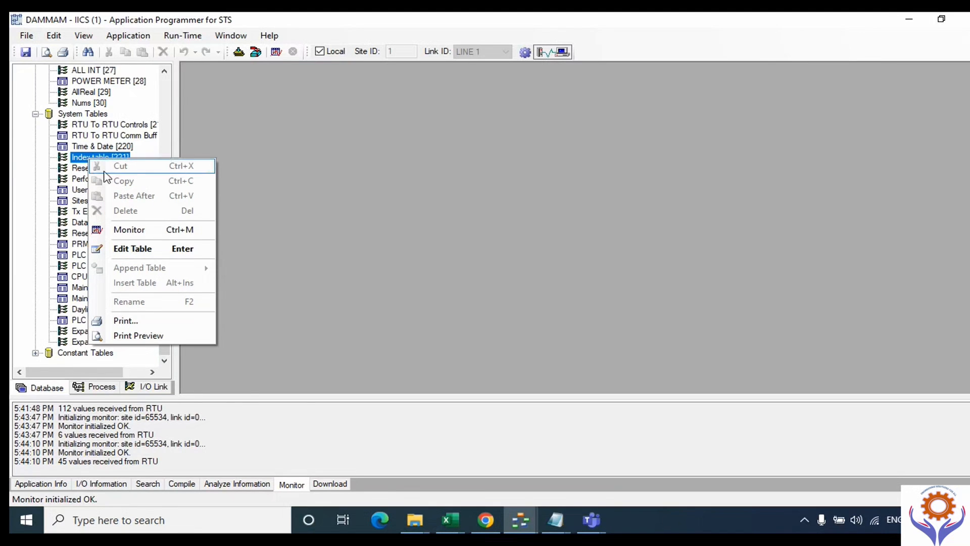
{"action": "left_click", "coordinate": [130, 230]}
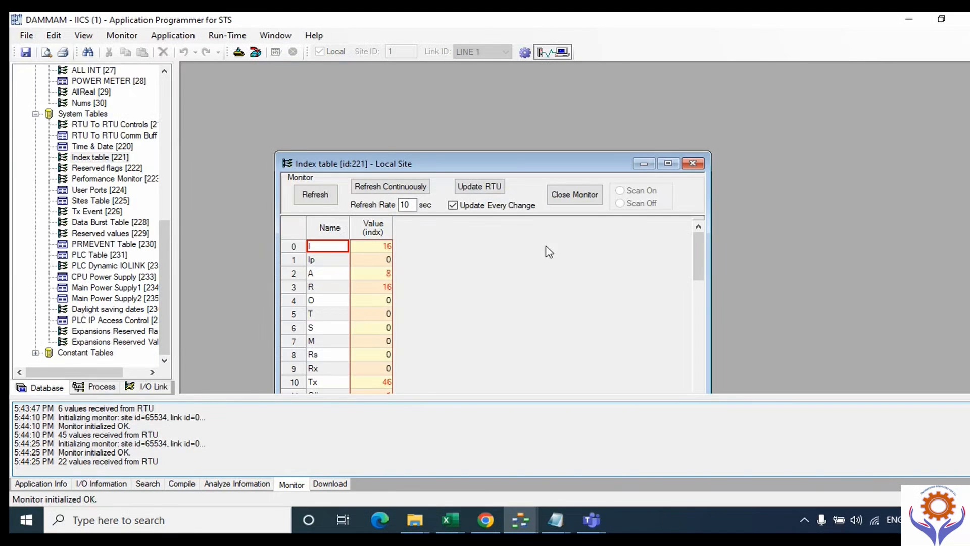
{"action": "left_click", "coordinate": [693, 163]}
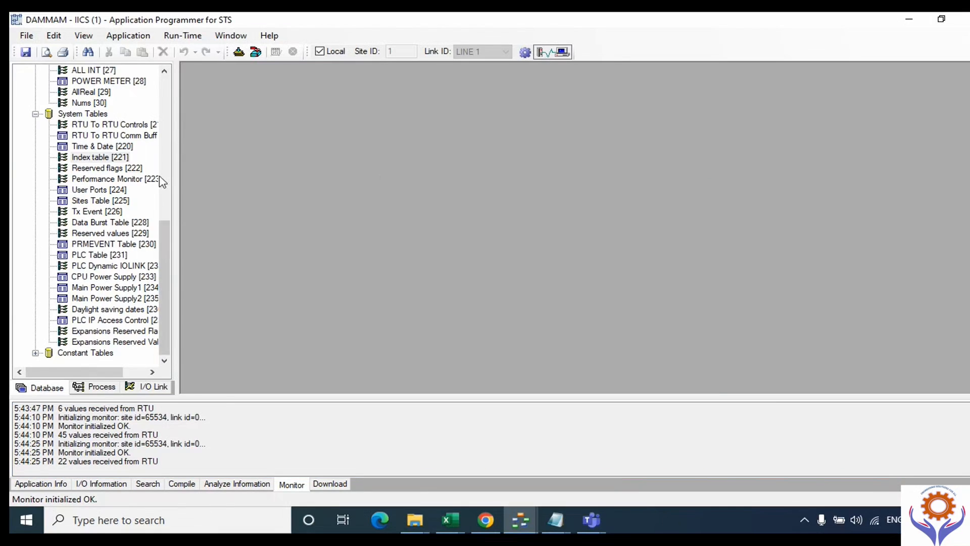
Expand the Constant Tables and open User Port Names, User Port Protocols, Event Definitions 2, Months, Numbers and Days for review.
{"action": "left_click", "coordinate": [35, 353]}
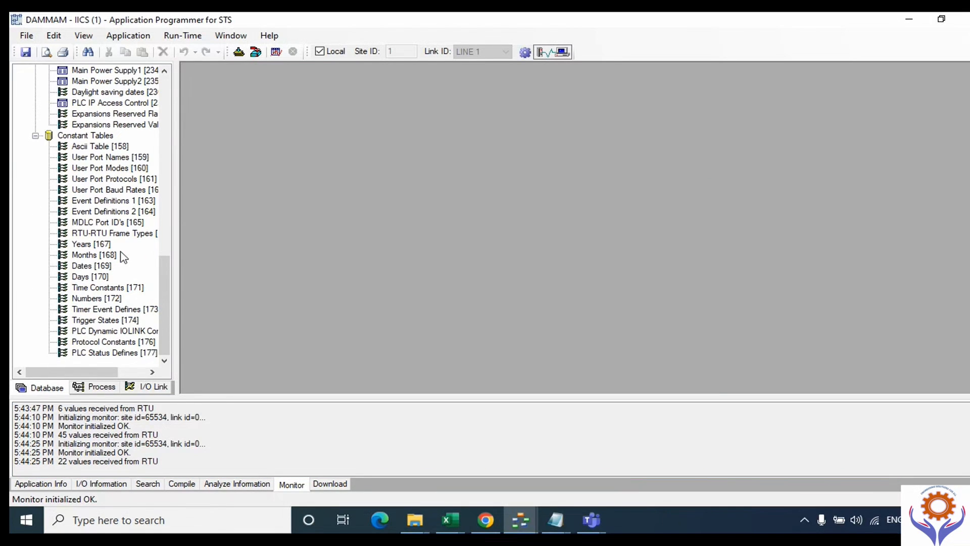
{"action": "double_click", "coordinate": [106, 157]}
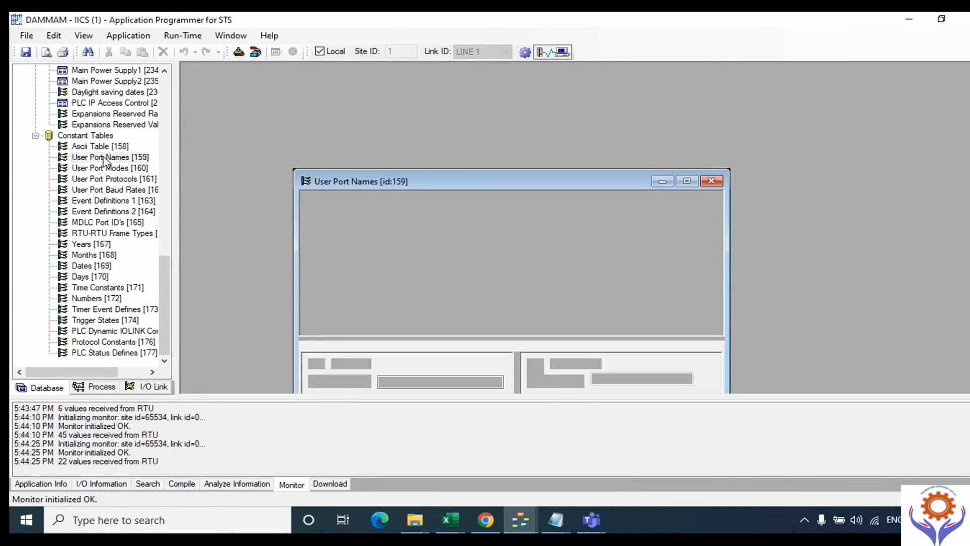
{"action": "double_click", "coordinate": [112, 180]}
{"action": "double_click", "coordinate": [106, 212]}
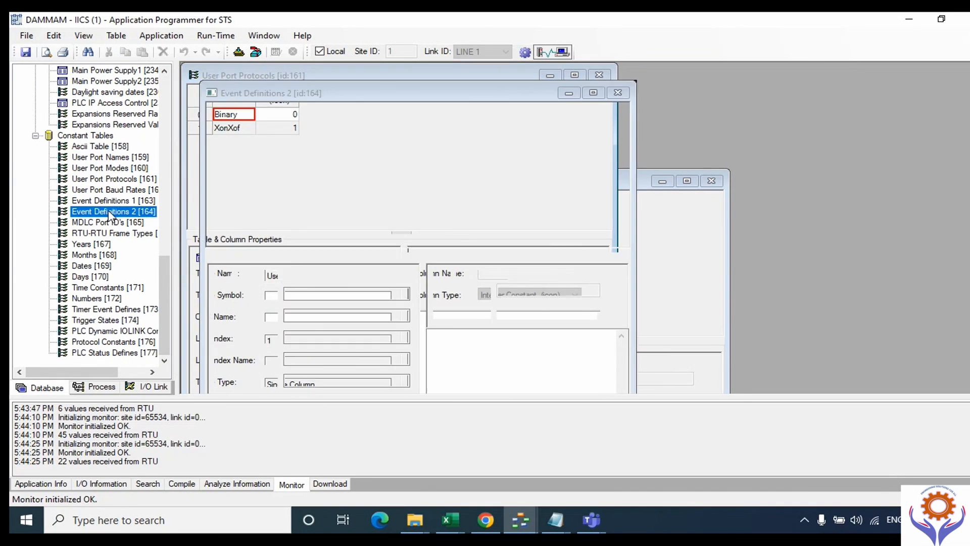
{"action": "left_click", "coordinate": [105, 256]}
{"action": "double_click", "coordinate": [90, 277]}
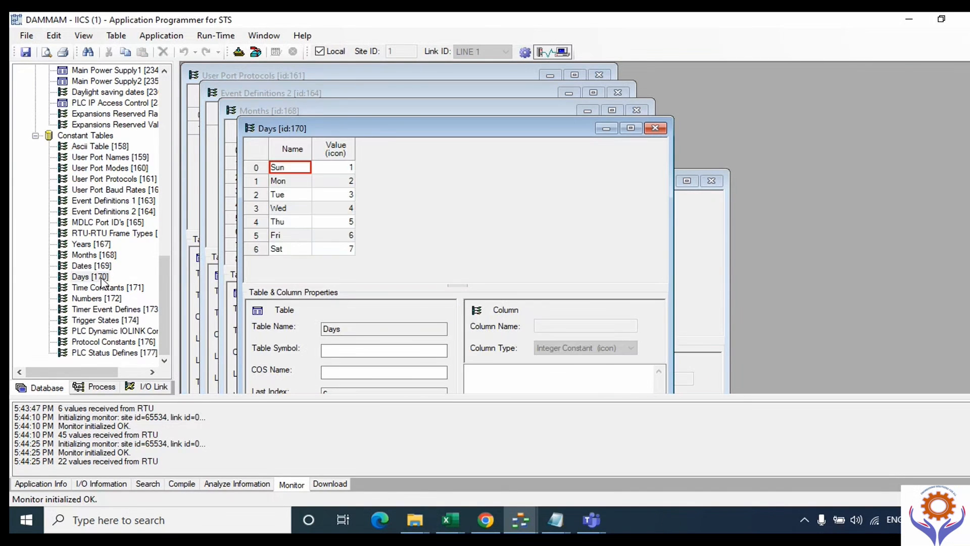
{"action": "double_click", "coordinate": [114, 298]}
{"action": "double_click", "coordinate": [90, 277]}
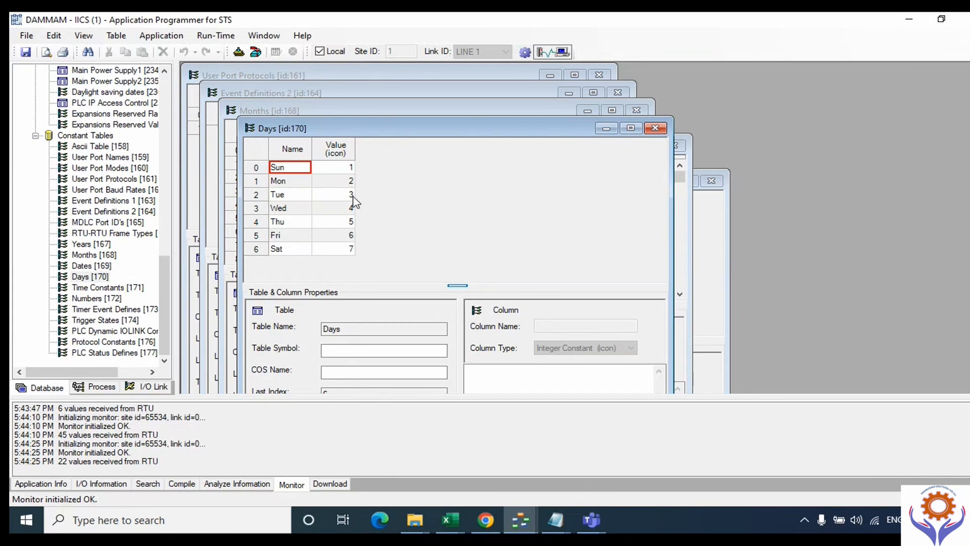
Review the Days constant table, and close the Days and Numbers tables.
{"action": "left_click", "coordinate": [334, 214]}
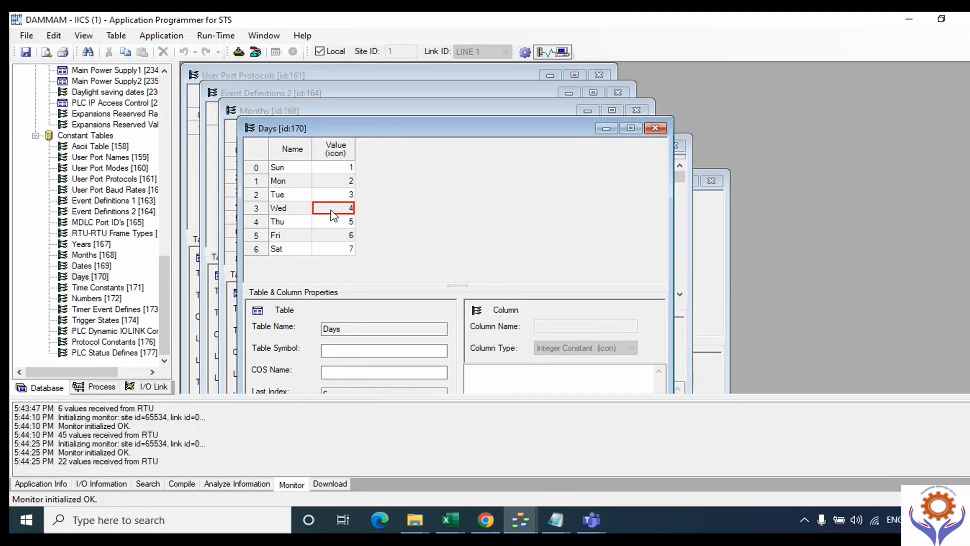
{"action": "left_click", "coordinate": [655, 128]}
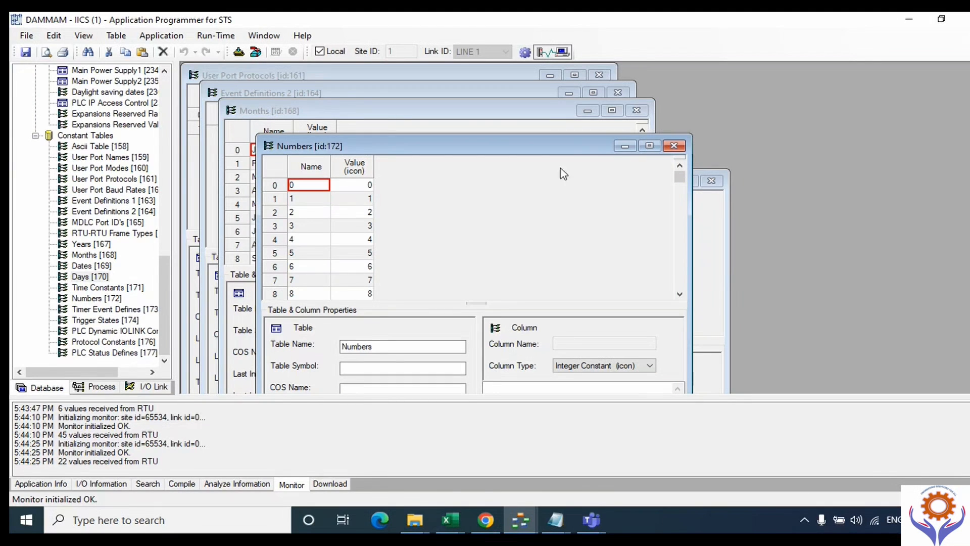
{"action": "left_click", "coordinate": [676, 146]}
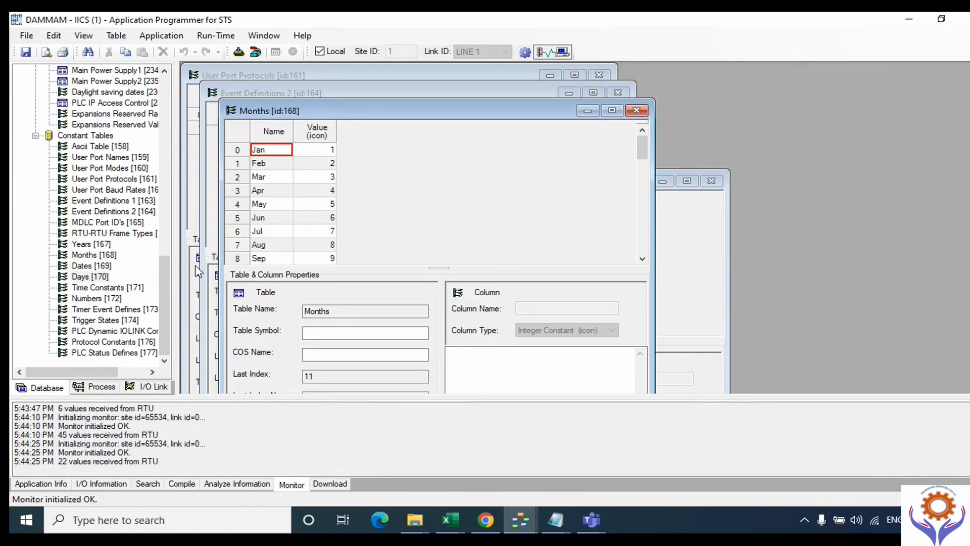
Open the Timer Event Defines [173] and Numbers [172] constant tables for review, and close both.
{"action": "double_click", "coordinate": [99, 309]}
{"action": "left_click", "coordinate": [95, 300]}
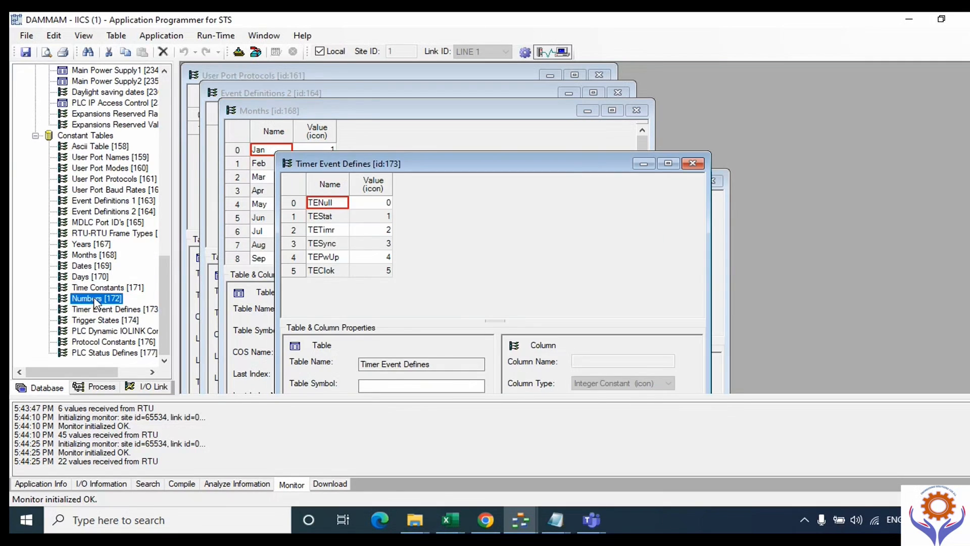
{"action": "double_click", "coordinate": [94, 299]}
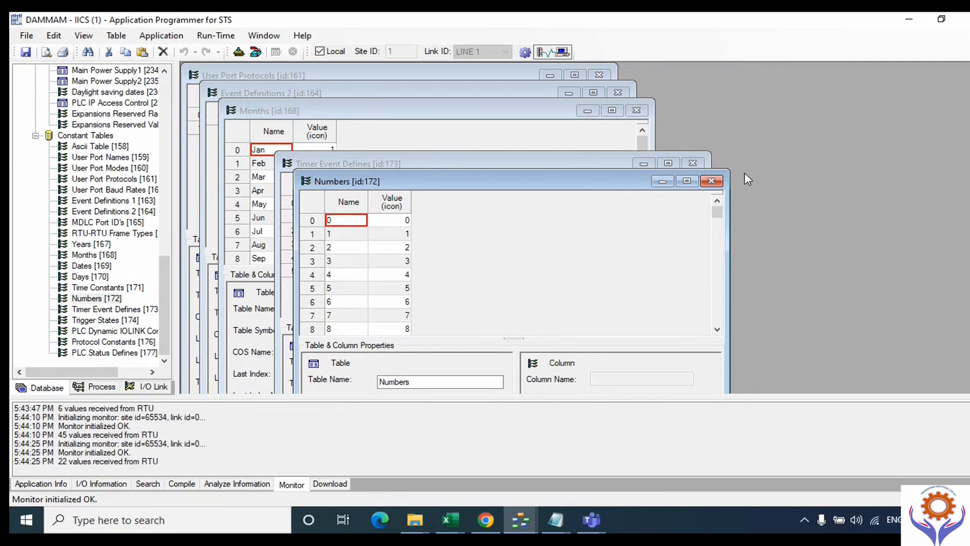
{"action": "left_click", "coordinate": [711, 181]}
{"action": "left_click", "coordinate": [694, 164]}
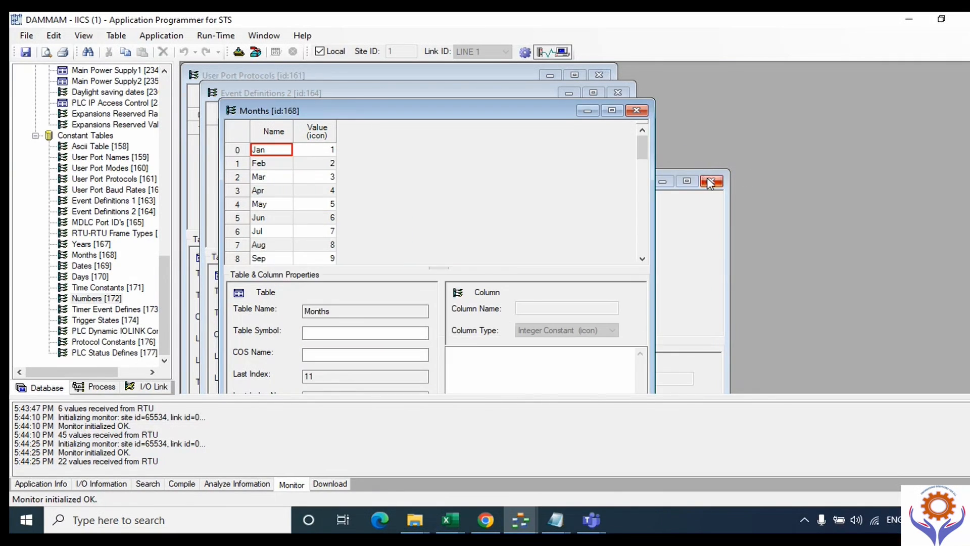
Close all remaining constant tables, view the DAMMAM process tree, and return to the database tree.
{"action": "left_click", "coordinate": [711, 182]}
{"action": "left_click", "coordinate": [636, 110]}
{"action": "left_click", "coordinate": [618, 92]}
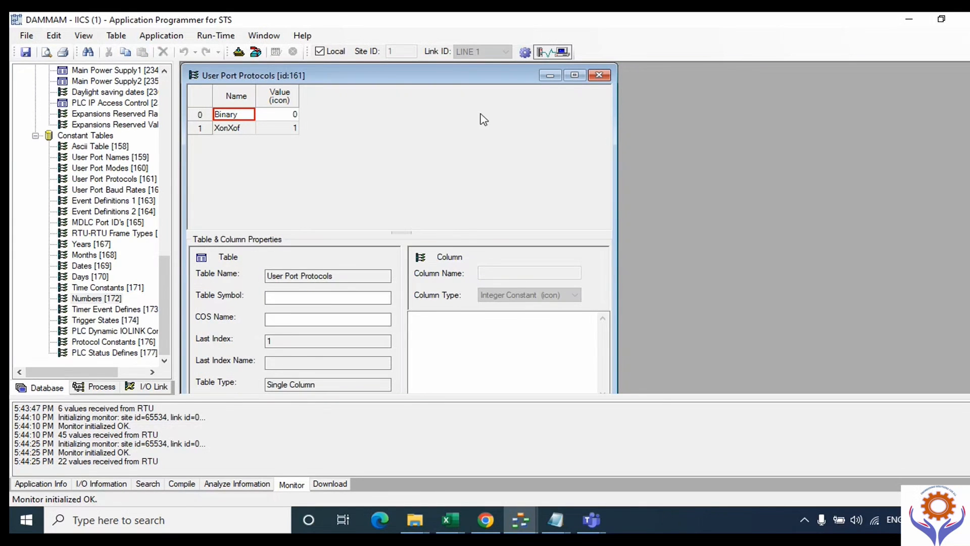
{"action": "left_click", "coordinate": [598, 75]}
{"action": "left_click", "coordinate": [92, 391]}
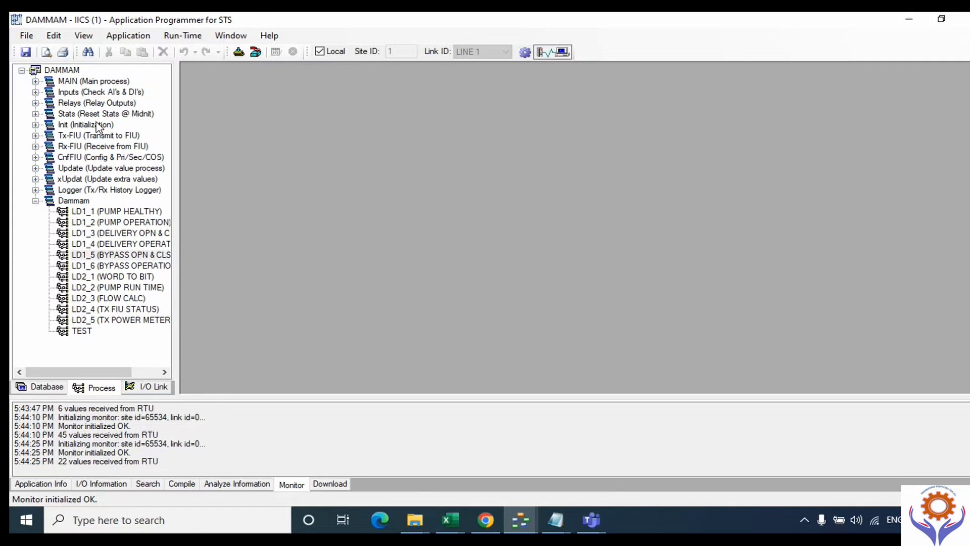
{"action": "left_click", "coordinate": [44, 388]}
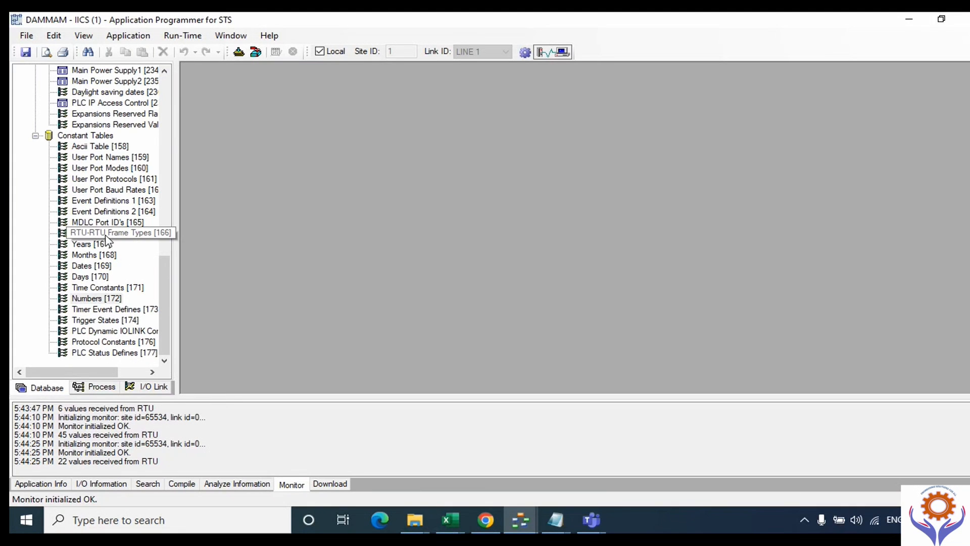
Open Index table [221] and Reserved flags [222], and monitor Reserved flags from the local RTU in a maximized window.
{"action": "left_click_drag", "start_coordinate": [165, 303], "coordinate": [165, 235]}
{"action": "double_click", "coordinate": [109, 180]}
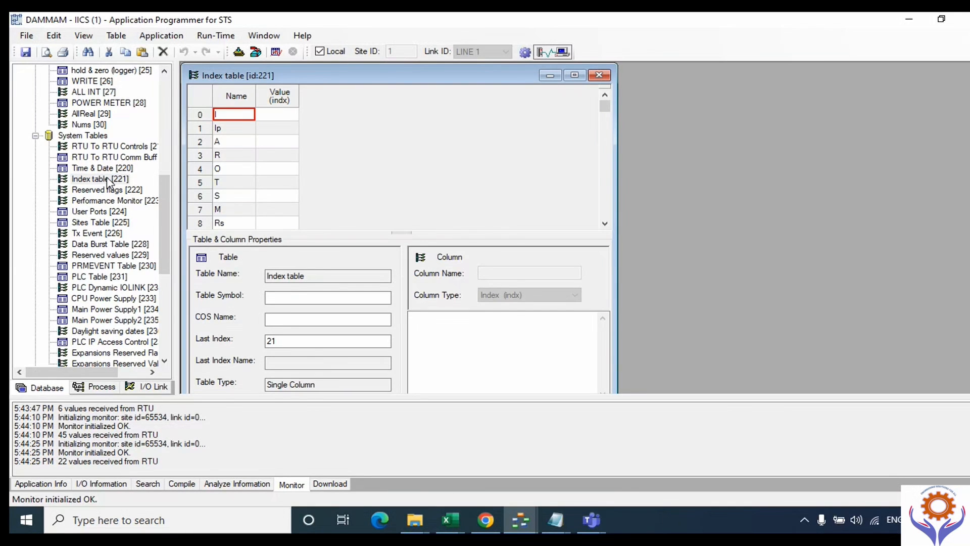
{"action": "left_click", "coordinate": [108, 191]}
{"action": "double_click", "coordinate": [108, 191]}
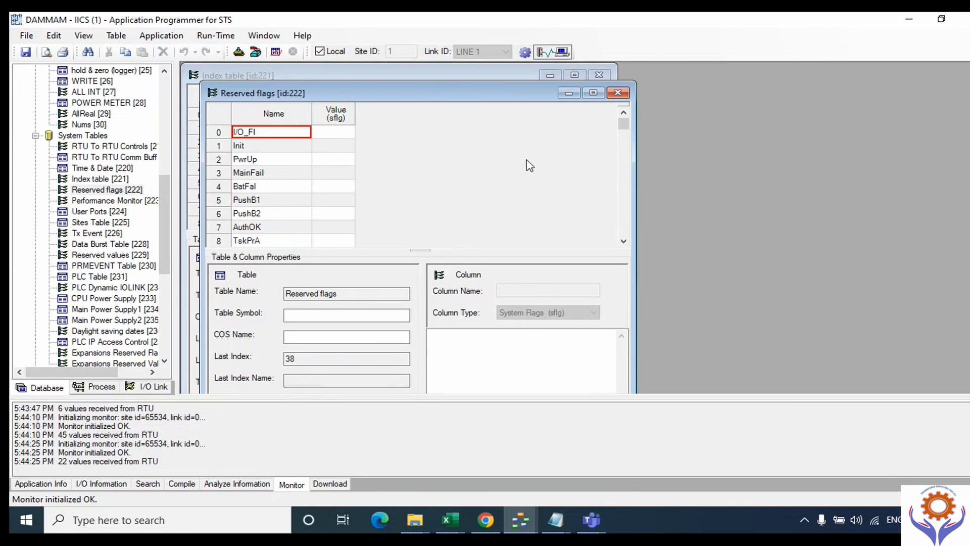
{"action": "left_click", "coordinate": [276, 52]}
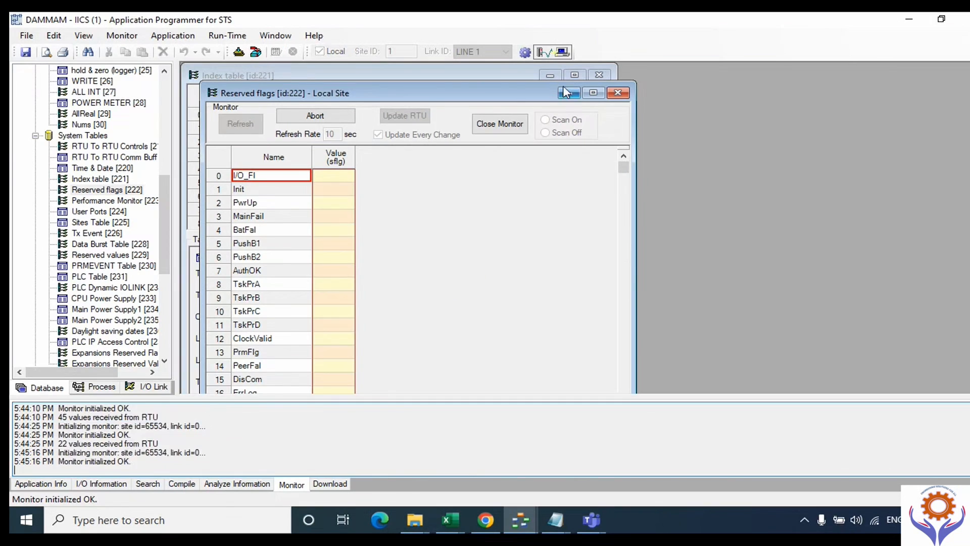
{"action": "left_click", "coordinate": [594, 92]}
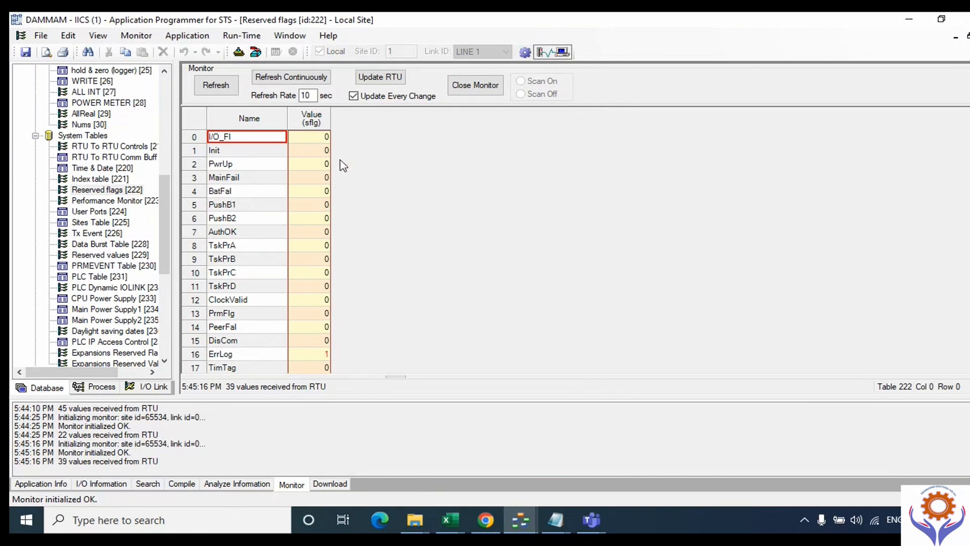
Check the ErrLog, PushB1, PushB2 and BatFal reserved flags, refreshing the values from the RTU.
{"action": "left_click", "coordinate": [310, 355]}
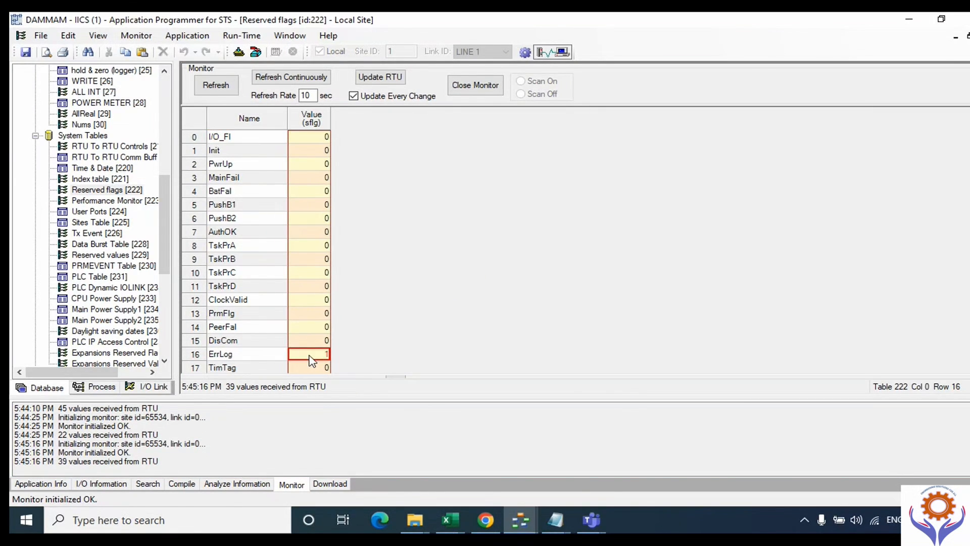
{"action": "left_click", "coordinate": [317, 205]}
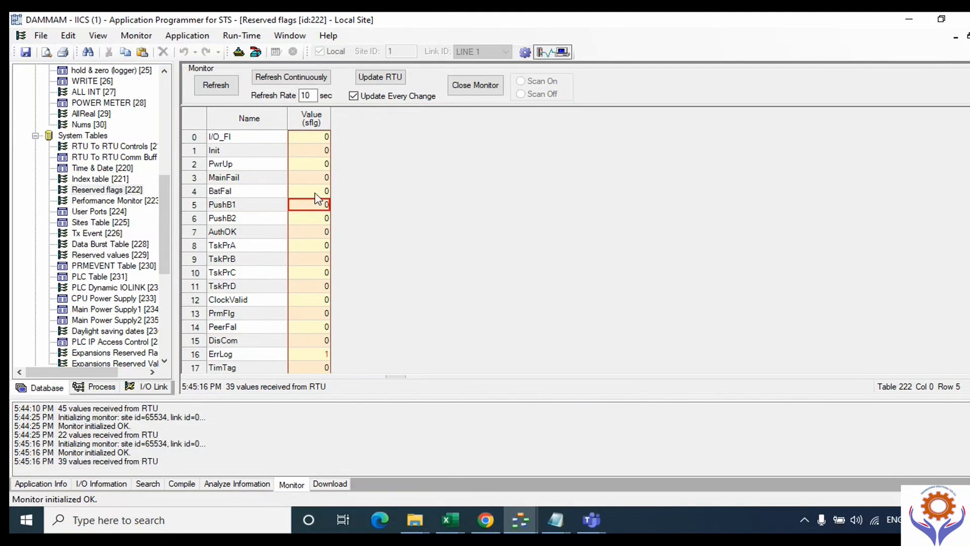
{"action": "left_click", "coordinate": [228, 91]}
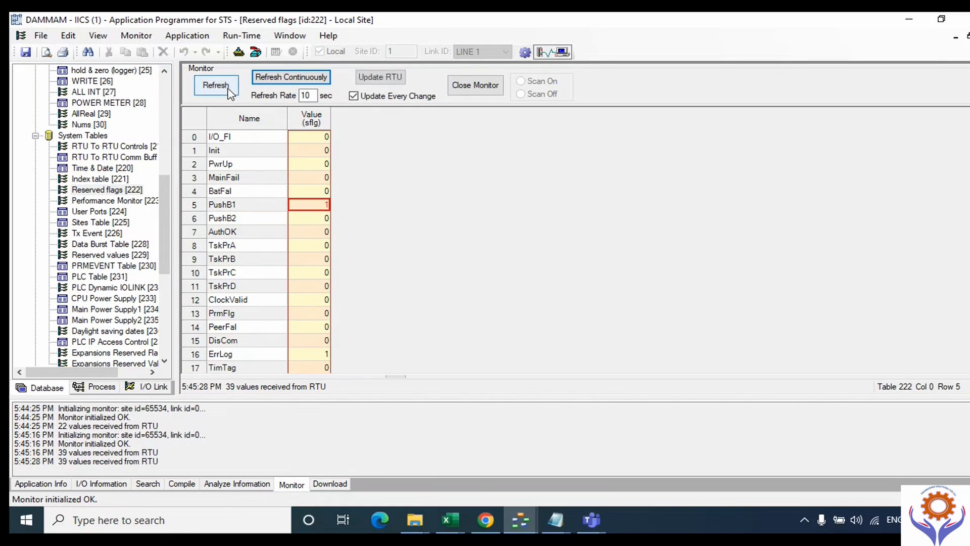
{"action": "left_click", "coordinate": [308, 220]}
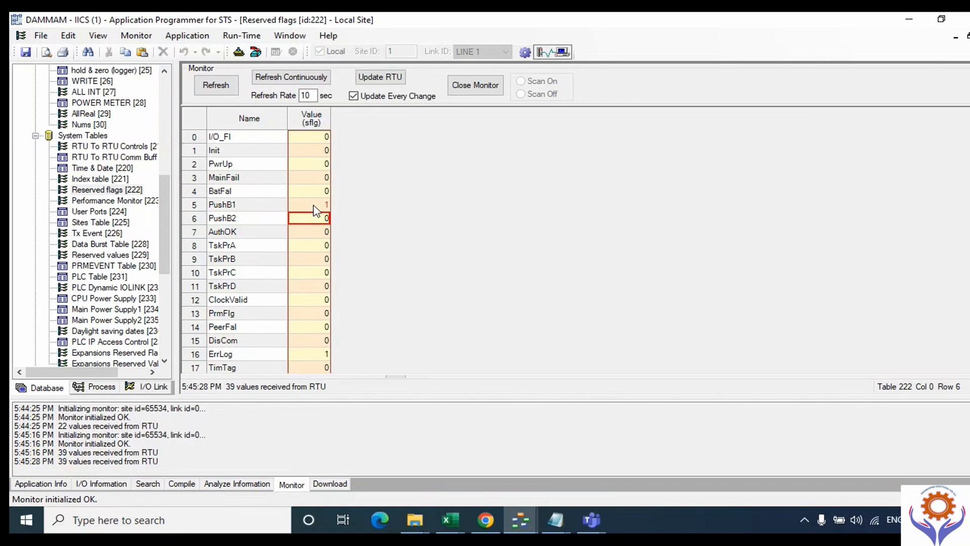
{"action": "left_click", "coordinate": [316, 205]}
{"action": "left_click", "coordinate": [249, 211]}
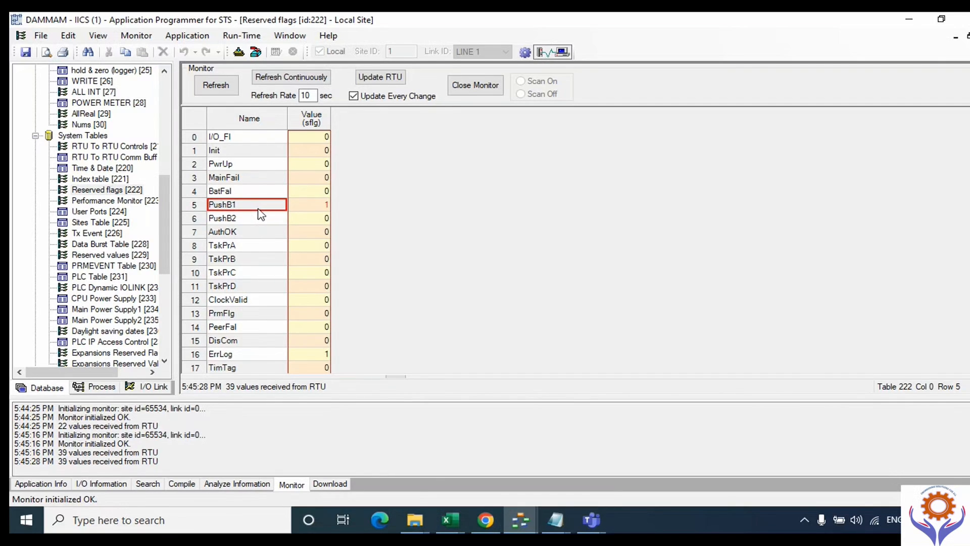
{"action": "left_click", "coordinate": [237, 226]}
{"action": "left_click", "coordinate": [235, 206]}
{"action": "left_click", "coordinate": [246, 193]}
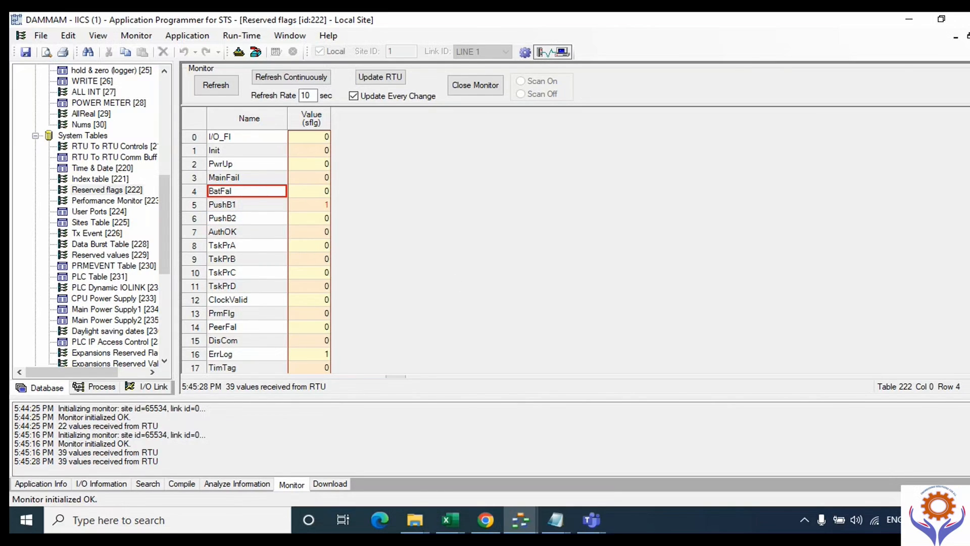
Examine the error log, power supply and secure log flags in Reserved flags, and close that monitor and Index table.
{"action": "scroll", "coordinate": [257, 251], "scroll_direction": "down", "scroll_amount": 7}
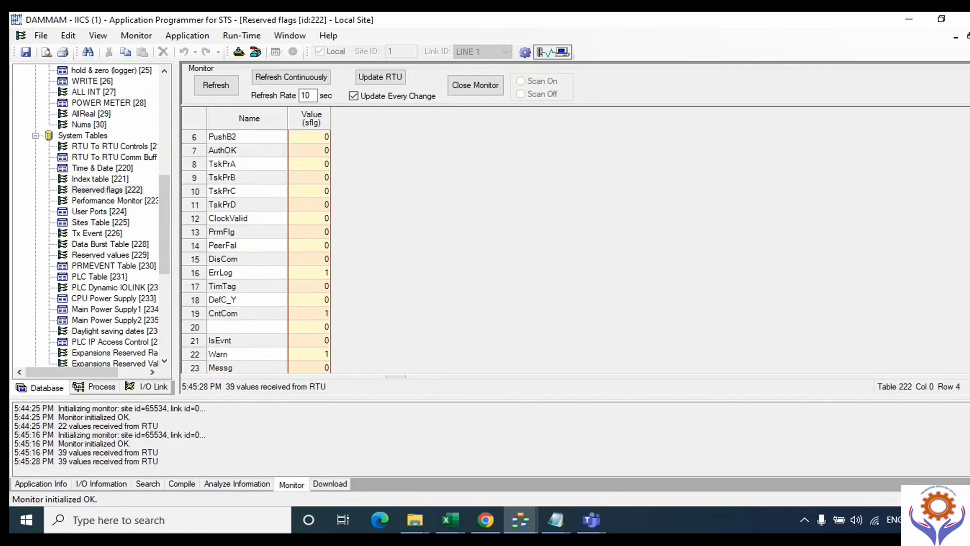
{"action": "scroll", "coordinate": [258, 251], "scroll_direction": "down", "scroll_amount": 1}
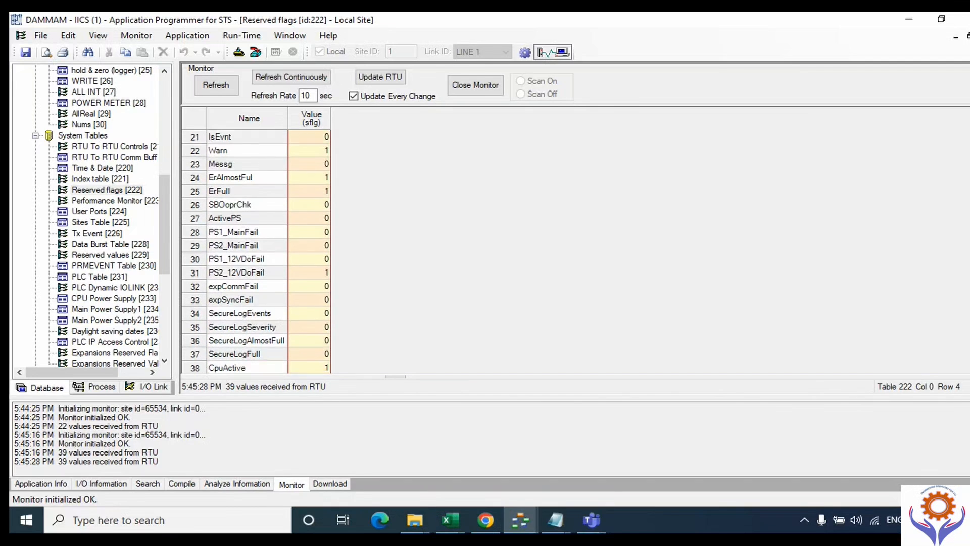
{"action": "scroll", "coordinate": [258, 252], "scroll_direction": "up", "scroll_amount": 1}
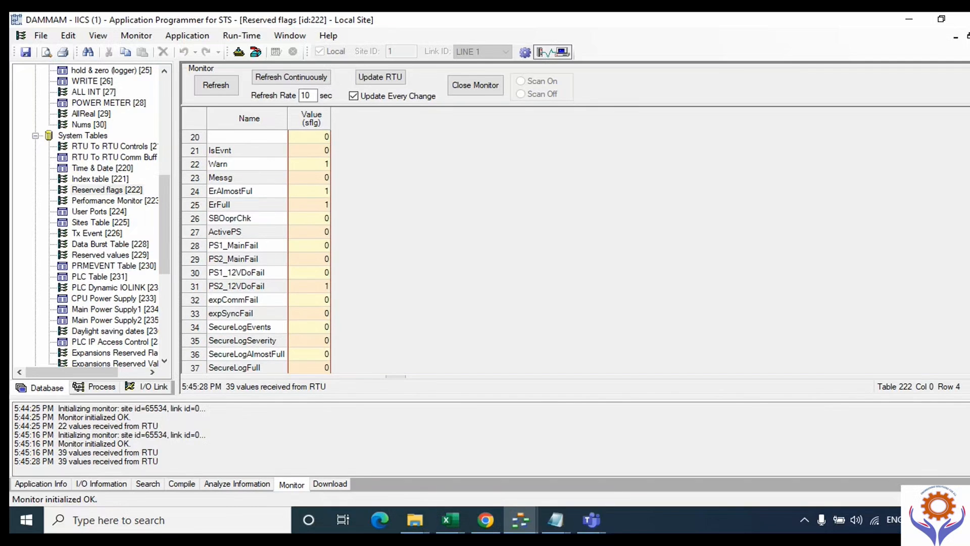
{"action": "left_click", "coordinate": [301, 191]}
{"action": "left_click", "coordinate": [305, 203]}
{"action": "left_click", "coordinate": [314, 258]}
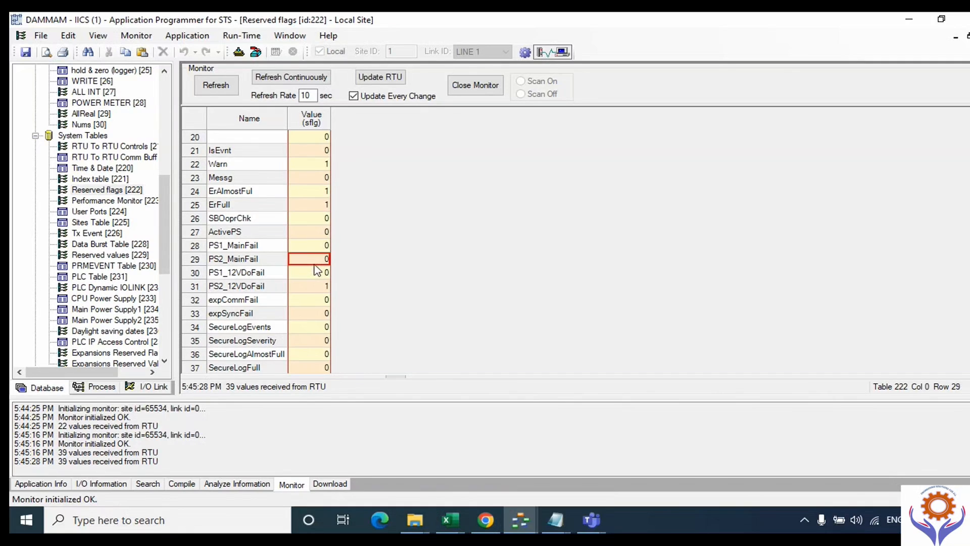
{"action": "left_click", "coordinate": [316, 287]}
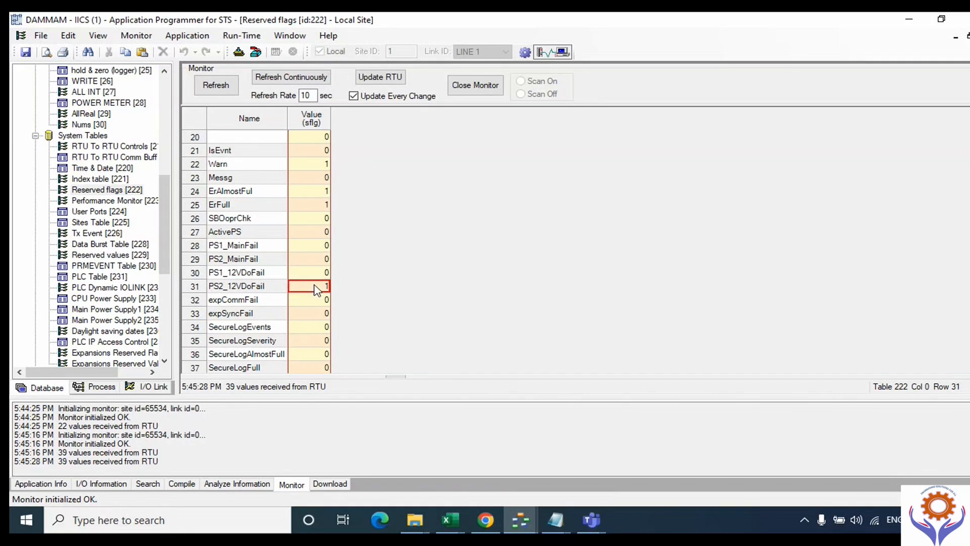
{"action": "left_click", "coordinate": [321, 355]}
{"action": "scroll", "coordinate": [261, 253], "scroll_direction": "down", "scroll_amount": 1}
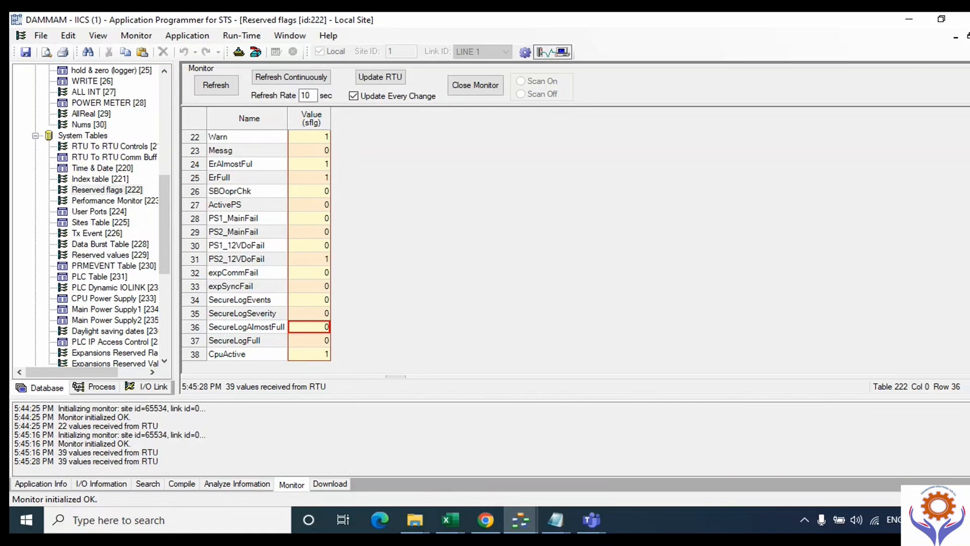
{"action": "key", "text": "ctrl+F4"}
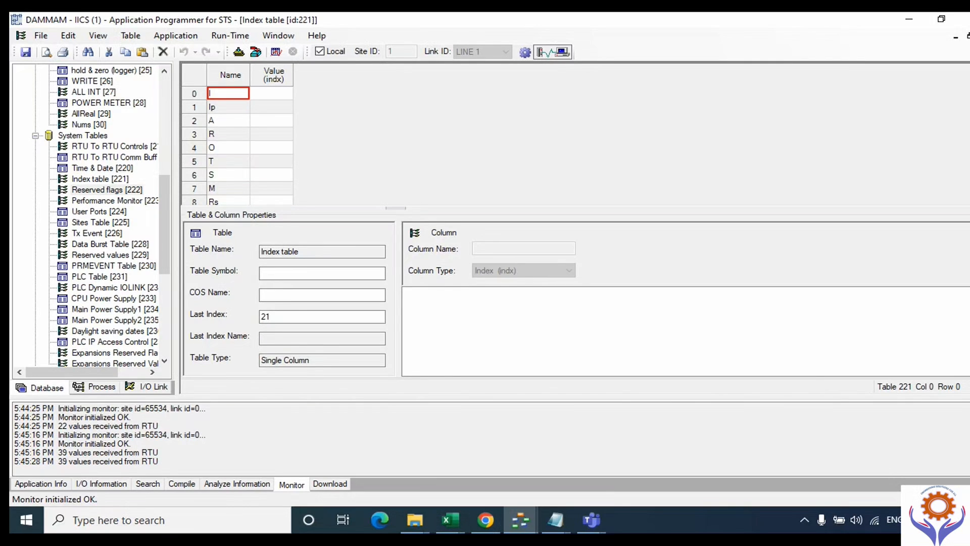
{"action": "key", "text": "ctrl+F4"}
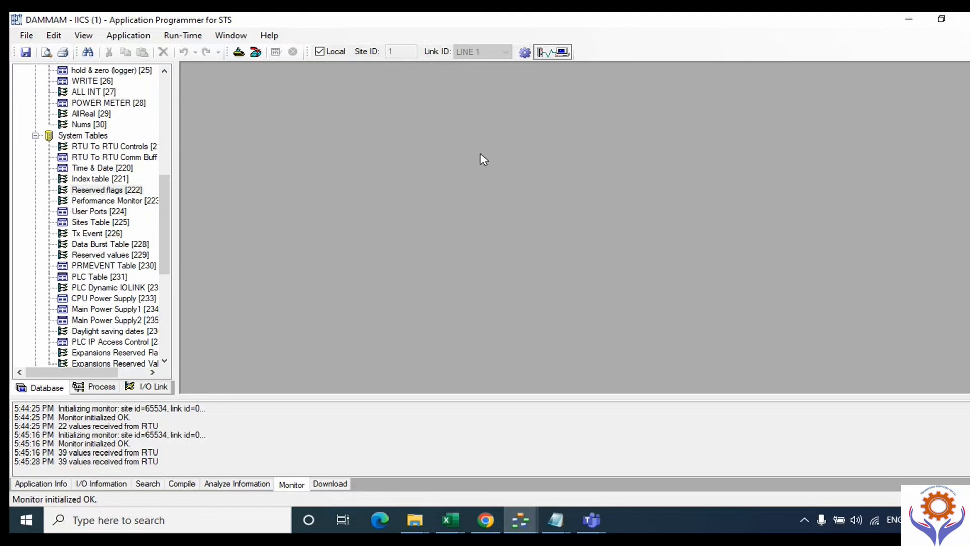
Monitor Performance Monitor [223] from the local RTU in a maximized window and refresh its values several times.
{"action": "left_click", "coordinate": [143, 202]}
{"action": "right_click", "coordinate": [143, 201]}
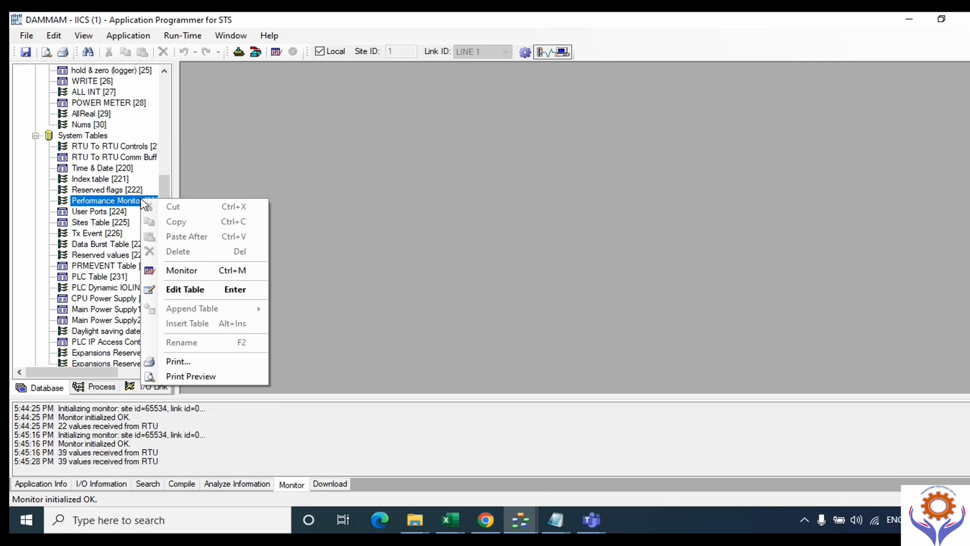
{"action": "left_click", "coordinate": [212, 269]}
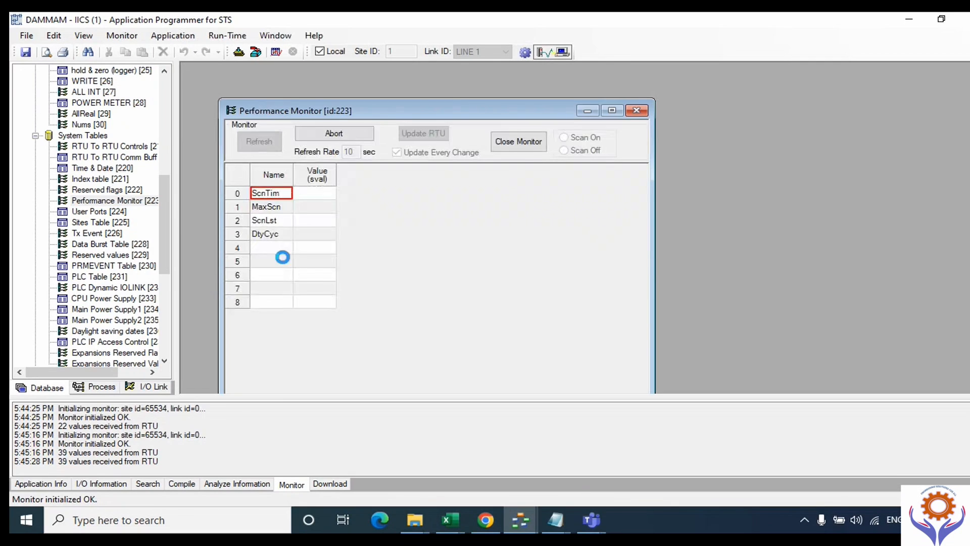
{"action": "left_click", "coordinate": [612, 110]}
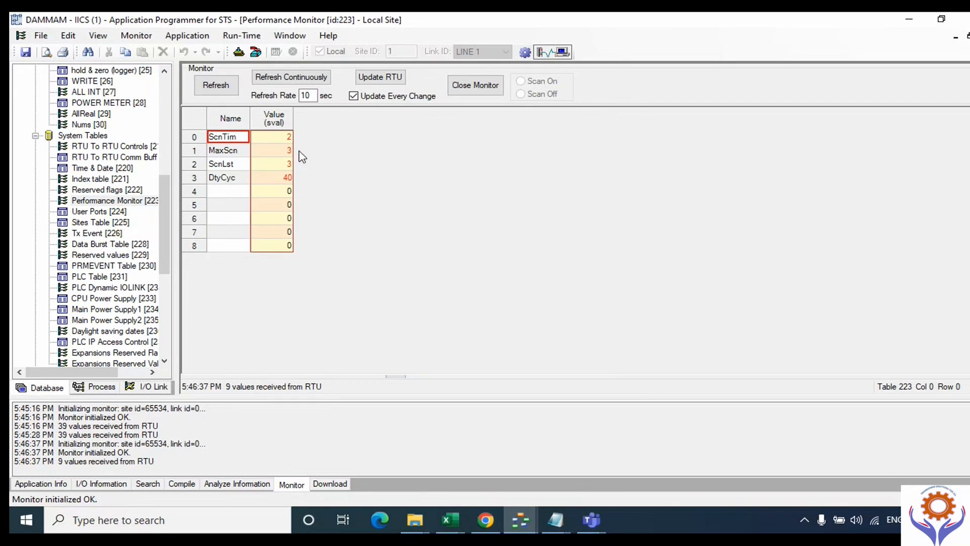
{"action": "left_click", "coordinate": [223, 87]}
{"action": "left_click", "coordinate": [224, 88]}
{"action": "left_click", "coordinate": [224, 89]}
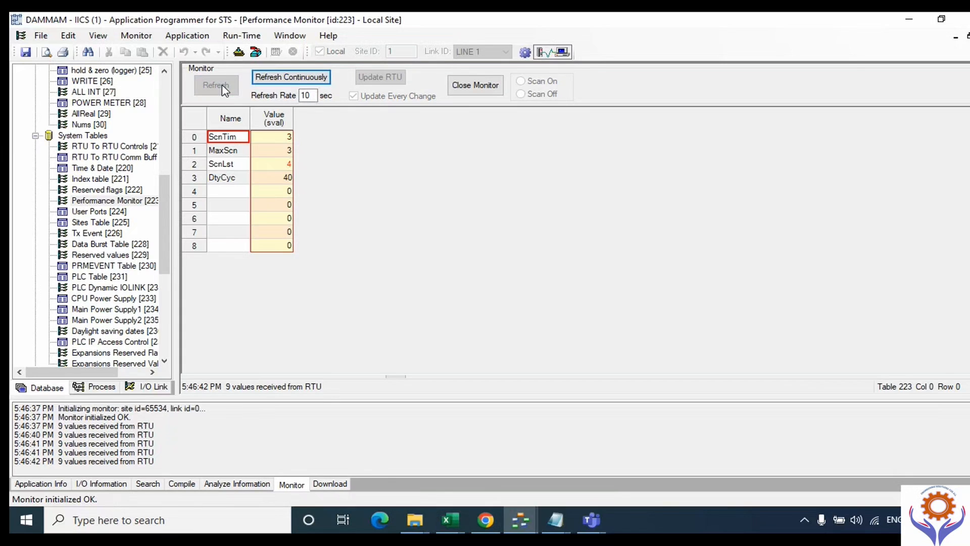
{"action": "left_click", "coordinate": [223, 89]}
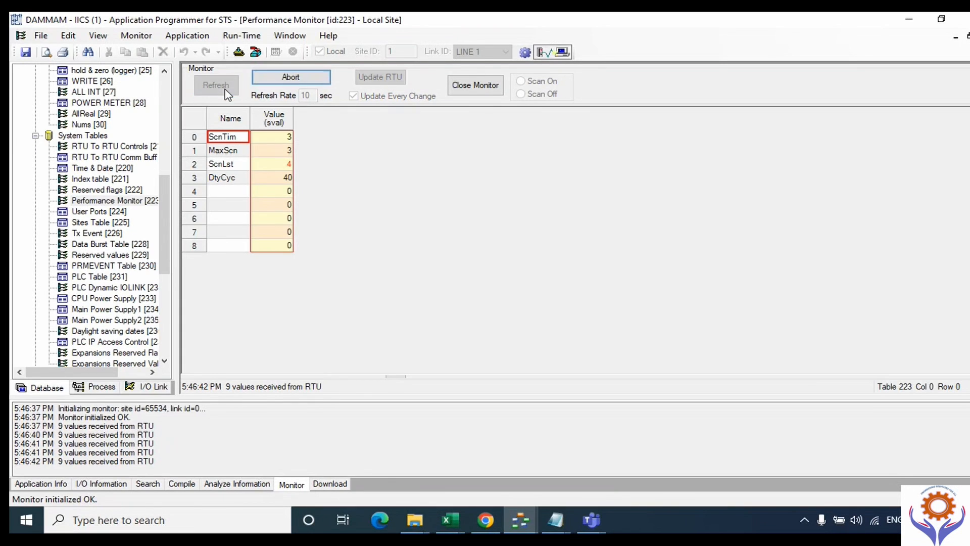
Check the MaxScn, ScnLst and DtyCyc values in Performance Monitor, and close the monitor.
{"action": "left_click", "coordinate": [273, 152]}
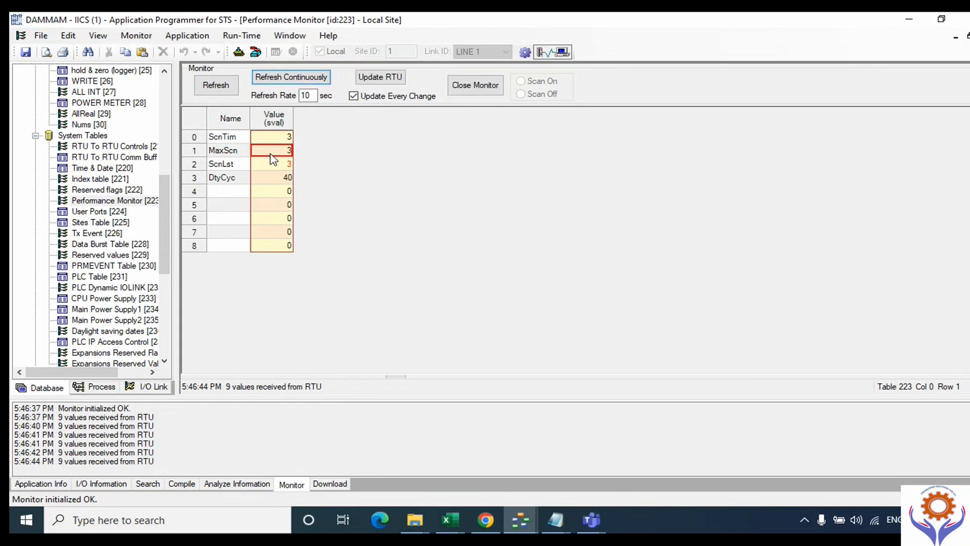
{"action": "left_click", "coordinate": [271, 162]}
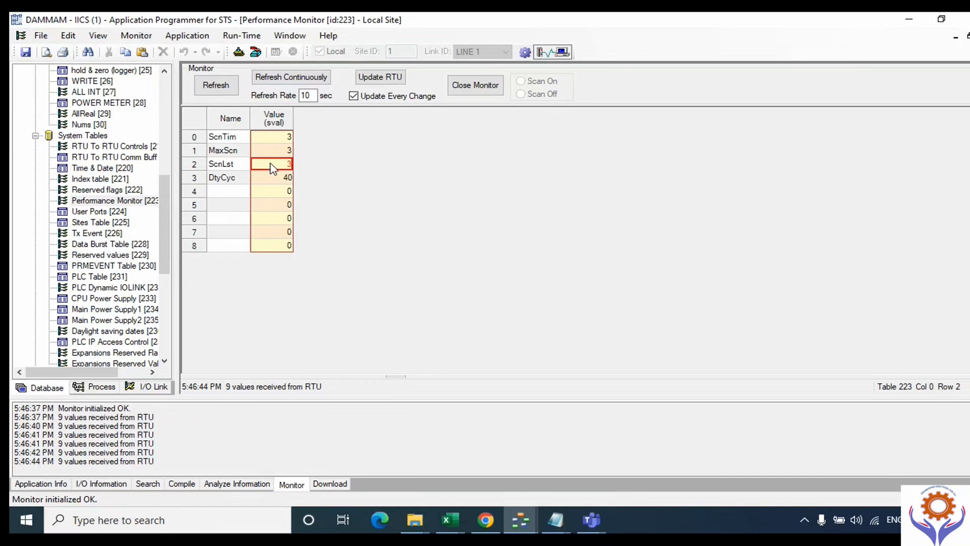
{"action": "left_click", "coordinate": [269, 177]}
{"action": "left_click", "coordinate": [263, 154]}
{"action": "left_click", "coordinate": [969, 36]}
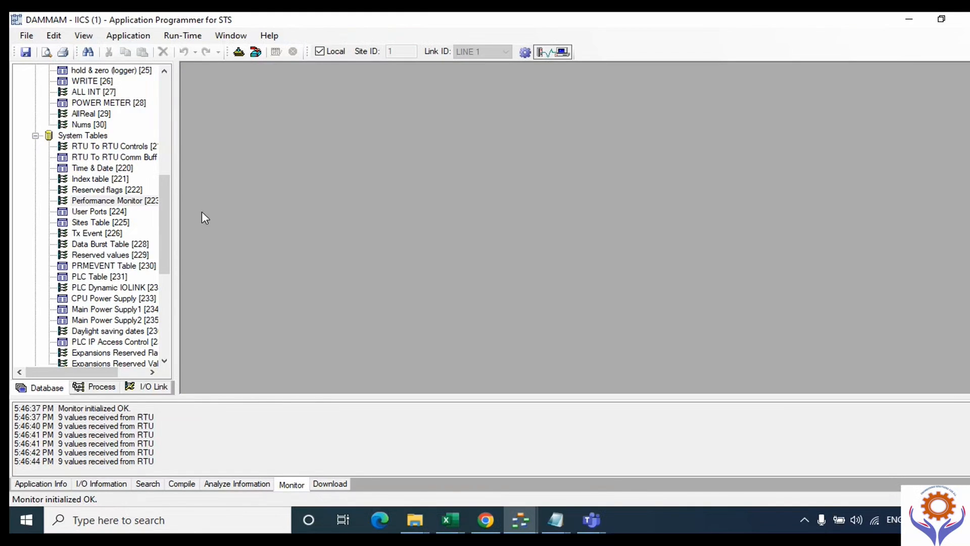
View the Sites Table [225] among the system tables and close it.
{"action": "left_click", "coordinate": [110, 210]}
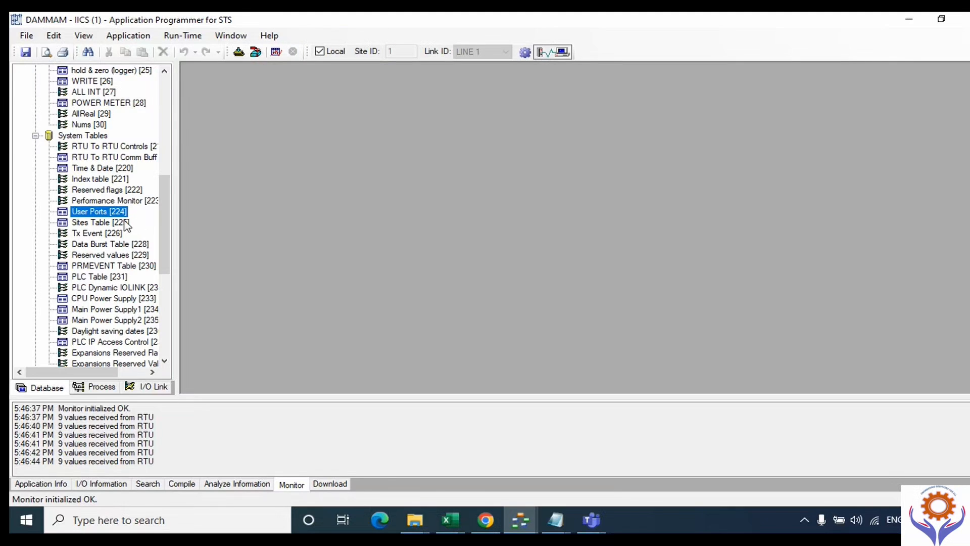
{"action": "double_click", "coordinate": [112, 222]}
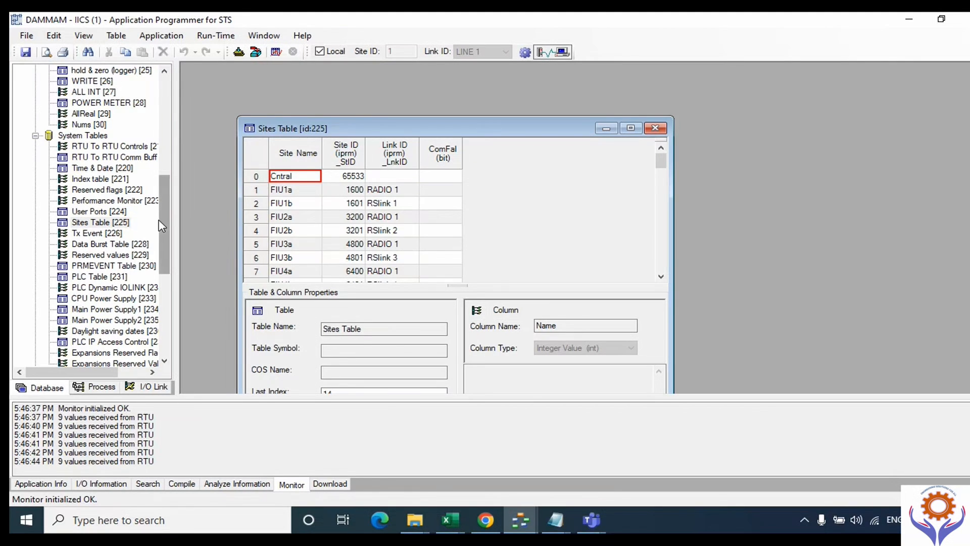
{"action": "left_click_drag", "start_coordinate": [166, 219], "coordinate": [167, 233]}
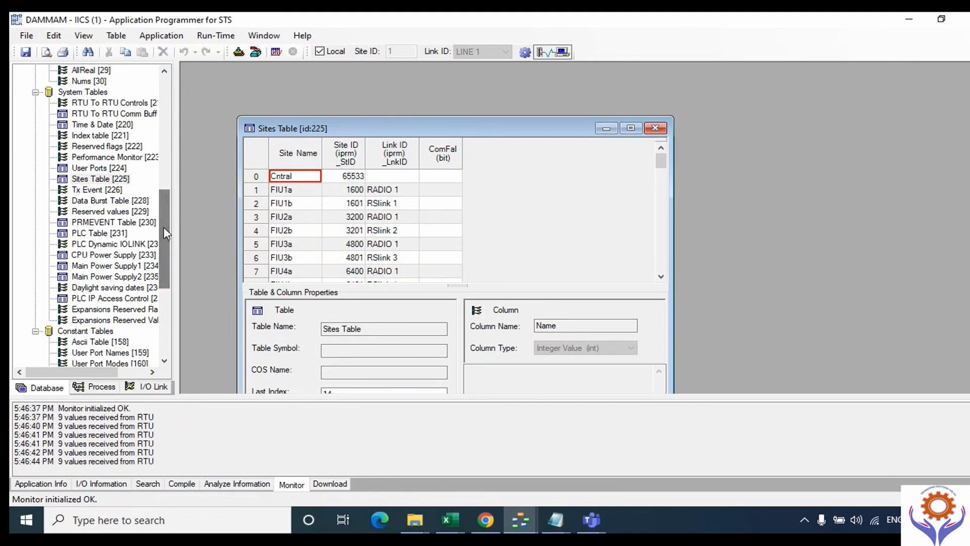
{"action": "left_click", "coordinate": [656, 128]}
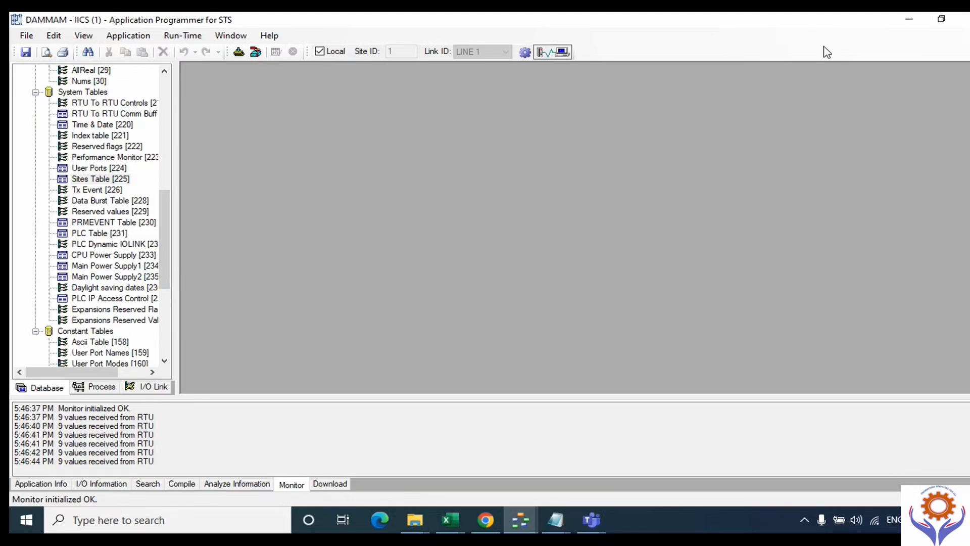
Return to System Designer and run the Error Logger for site IICS over the local connection, stopping it once the errors are retrieved.
{"action": "left_click", "coordinate": [910, 21]}
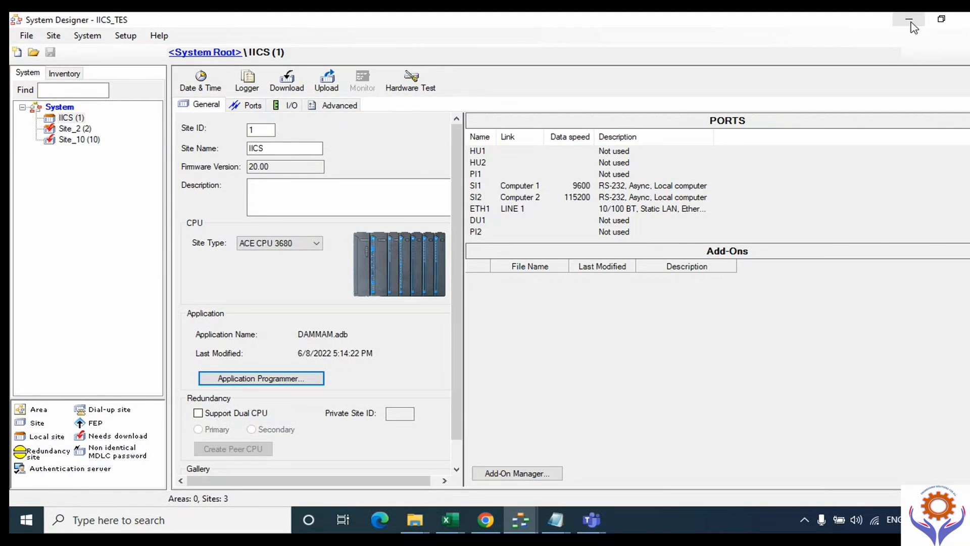
{"action": "left_click", "coordinate": [247, 81]}
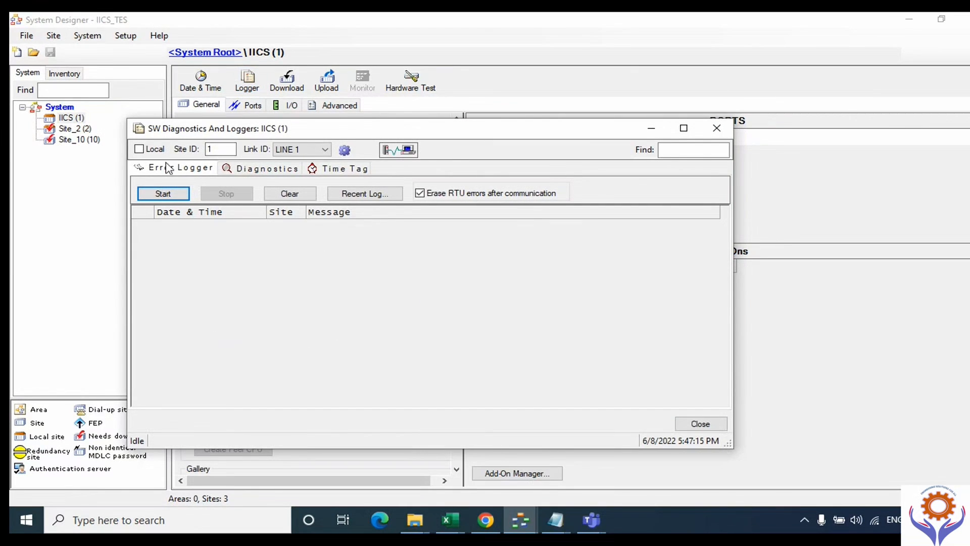
{"action": "left_click", "coordinate": [139, 149]}
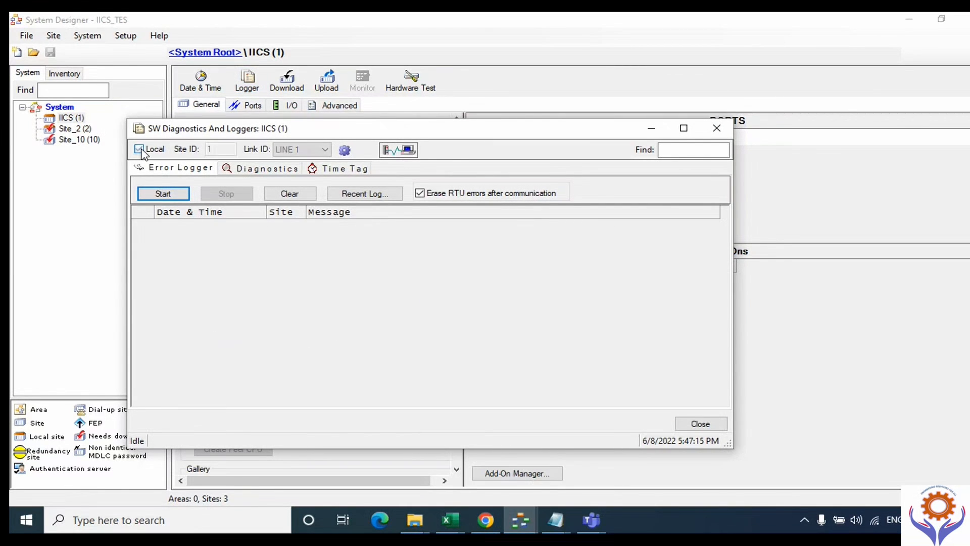
{"action": "left_click", "coordinate": [164, 194]}
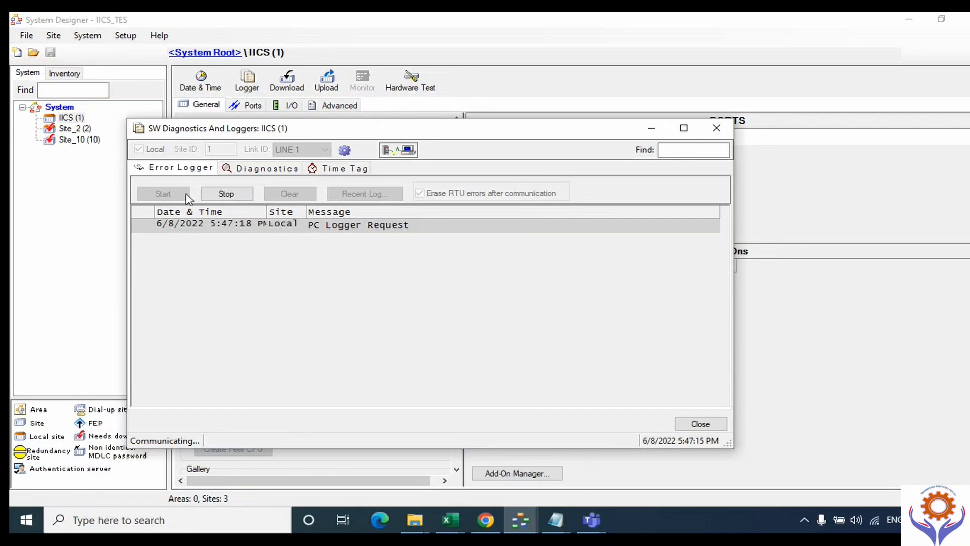
{"action": "left_click", "coordinate": [236, 200]}
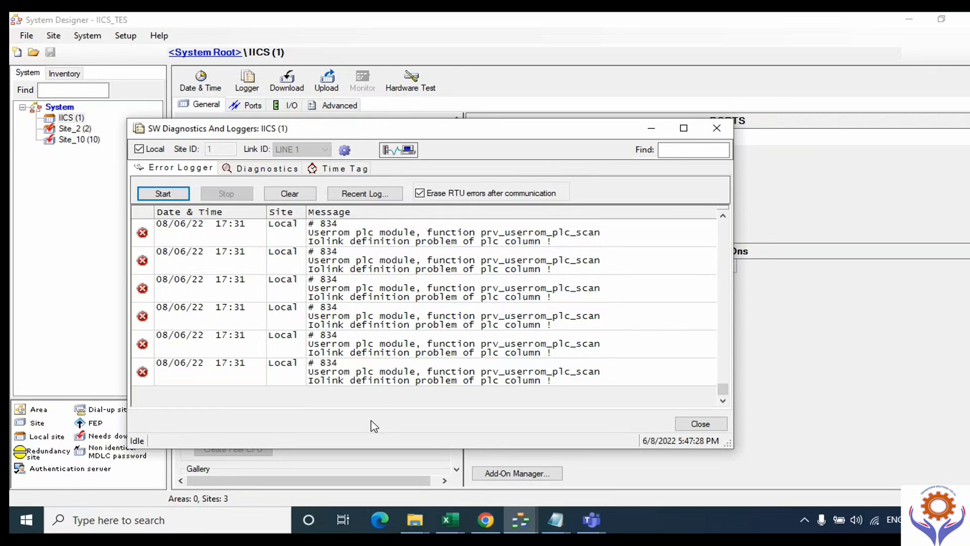
{"action": "left_click", "coordinate": [519, 522]}
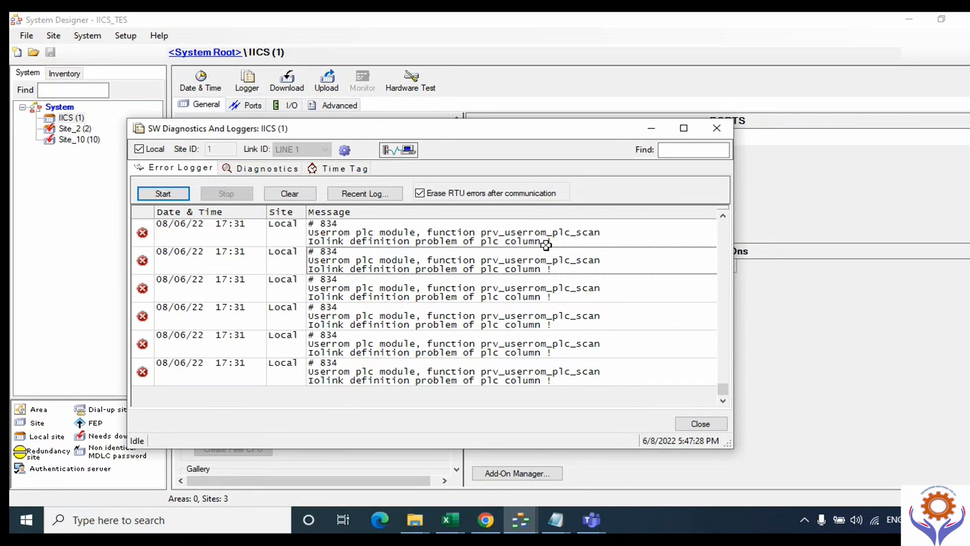
Try the Start & Clear and Start operations of the Time Tag logger on the local RTU.
{"action": "left_click", "coordinate": [267, 172]}
{"action": "left_click", "coordinate": [359, 173]}
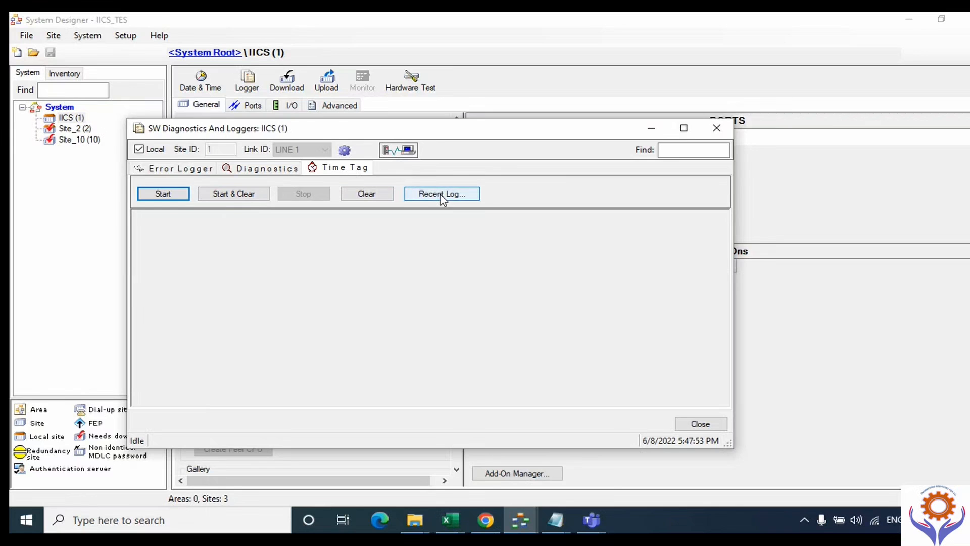
{"action": "left_click", "coordinate": [245, 195]}
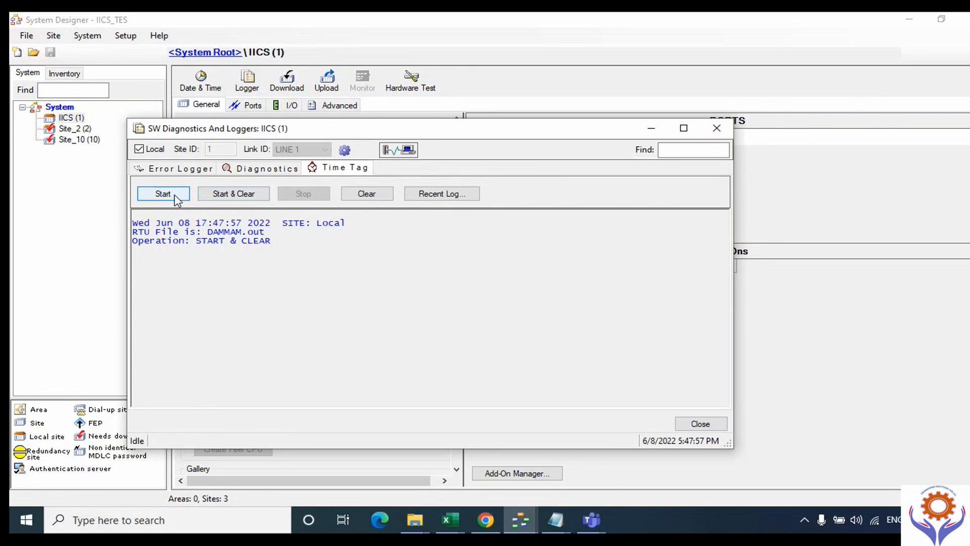
{"action": "left_click", "coordinate": [167, 195]}
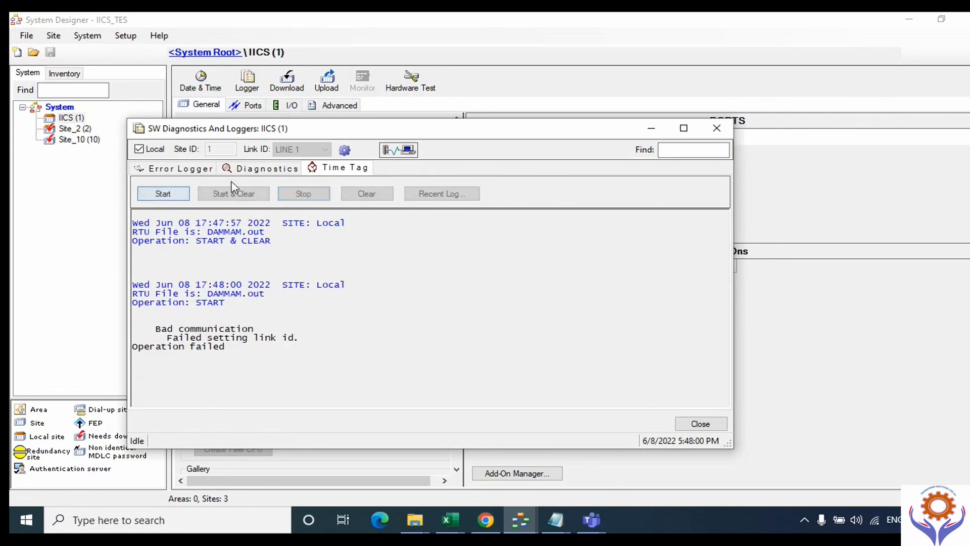
Browse the devices available for software diagnostics and close the list without choosing one.
{"action": "left_click", "coordinate": [264, 172]}
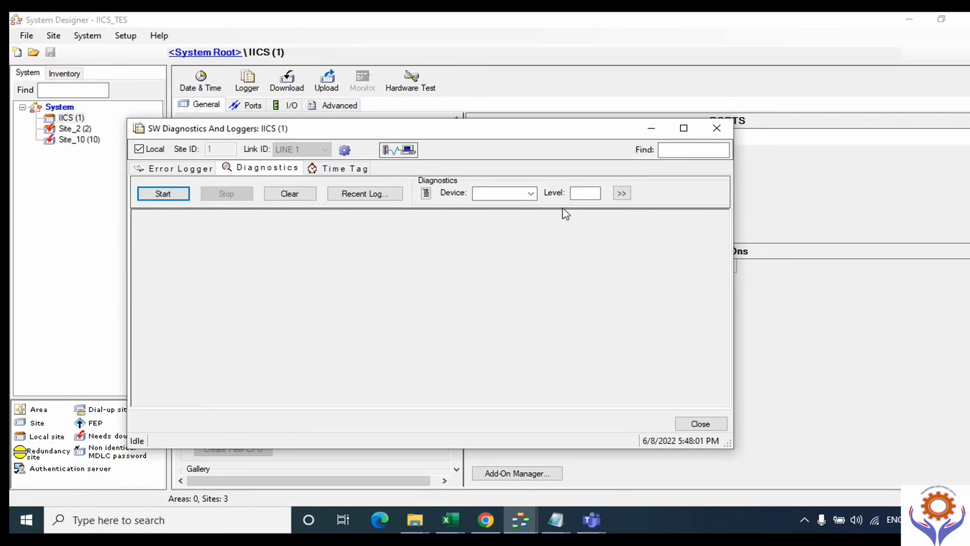
{"action": "left_click", "coordinate": [531, 193]}
{"action": "left_click_drag", "start_coordinate": [531, 241], "coordinate": [541, 220]}
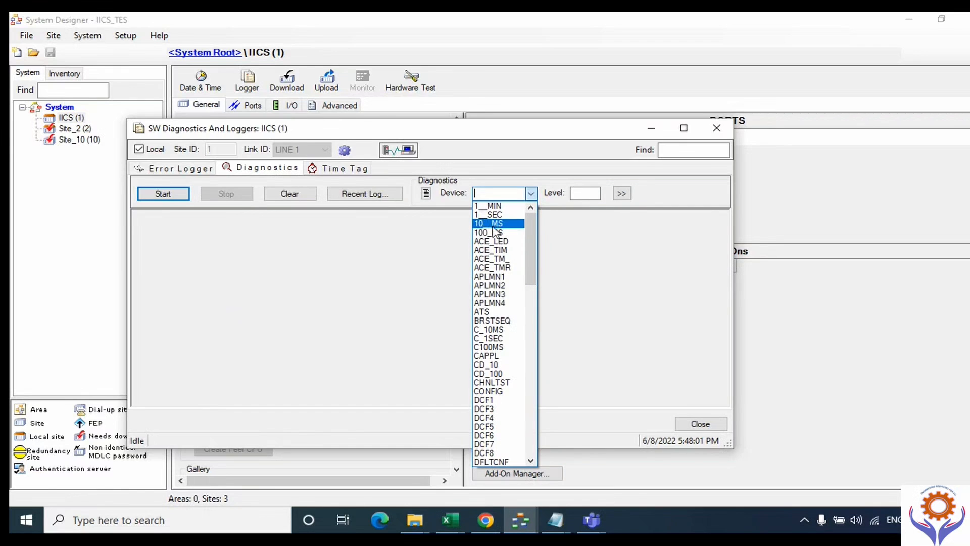
{"action": "left_click_drag", "start_coordinate": [531, 280], "coordinate": [533, 393]}
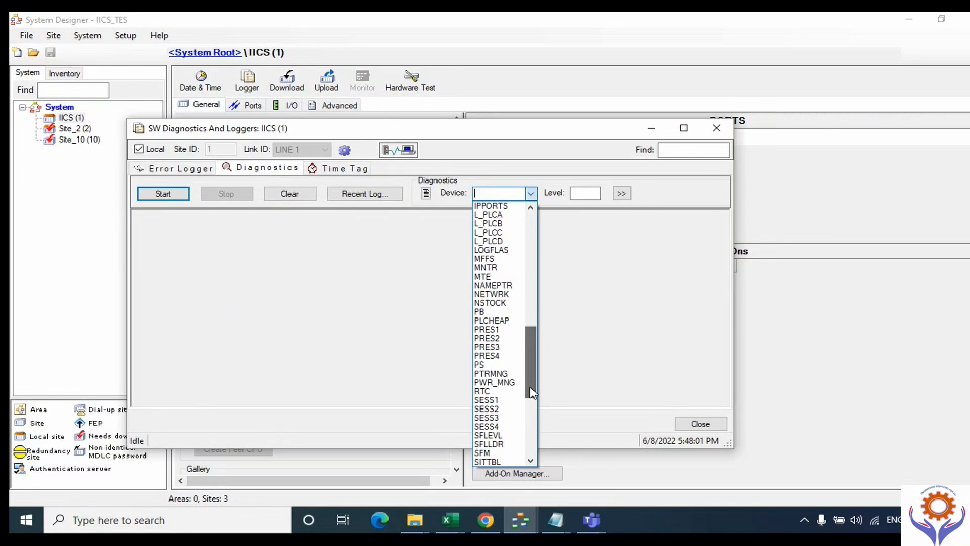
{"action": "left_click", "coordinate": [197, 247]}
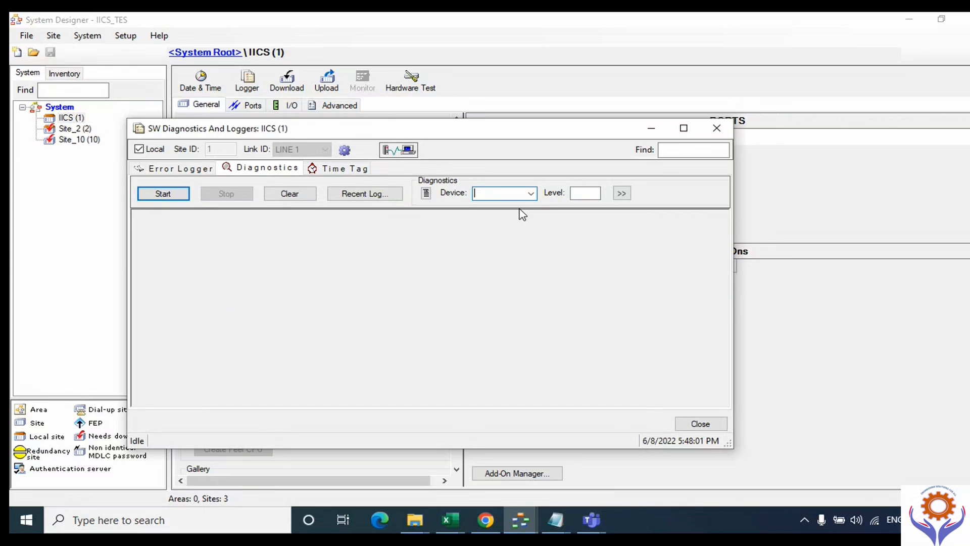
Run software diagnostics on the CONFIG device at level 1.
{"action": "left_click", "coordinate": [530, 193]}
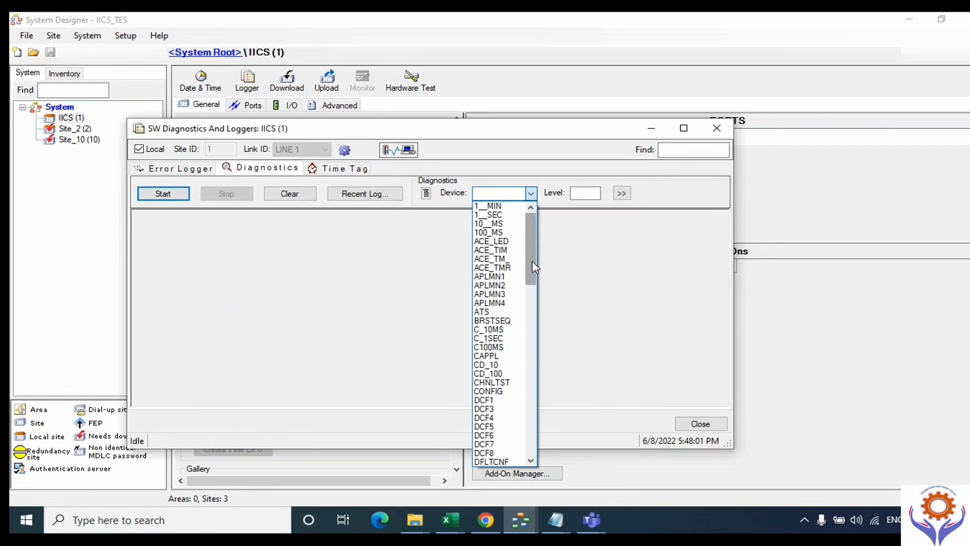
{"action": "left_click_drag", "start_coordinate": [532, 260], "coordinate": [543, 229]}
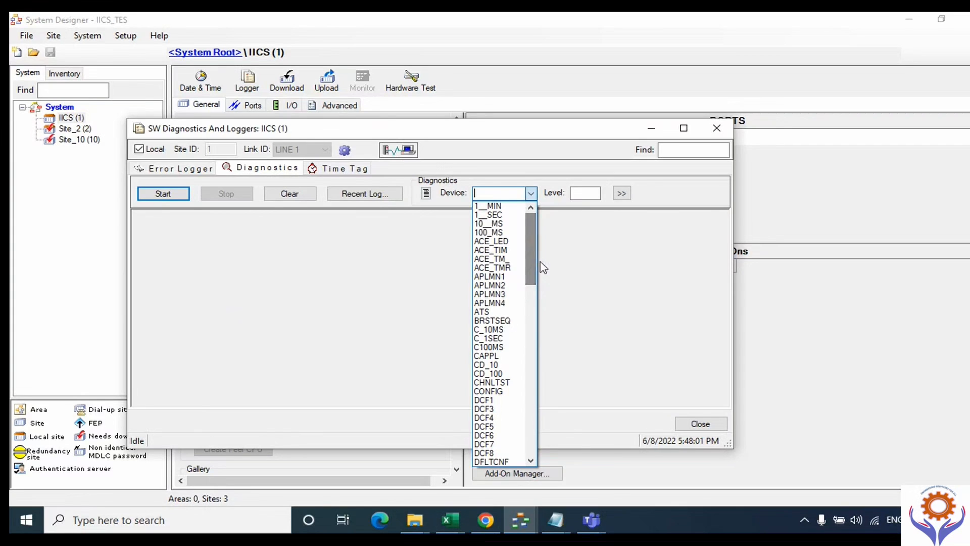
{"action": "left_click", "coordinate": [506, 392]}
{"action": "left_click", "coordinate": [589, 194]}
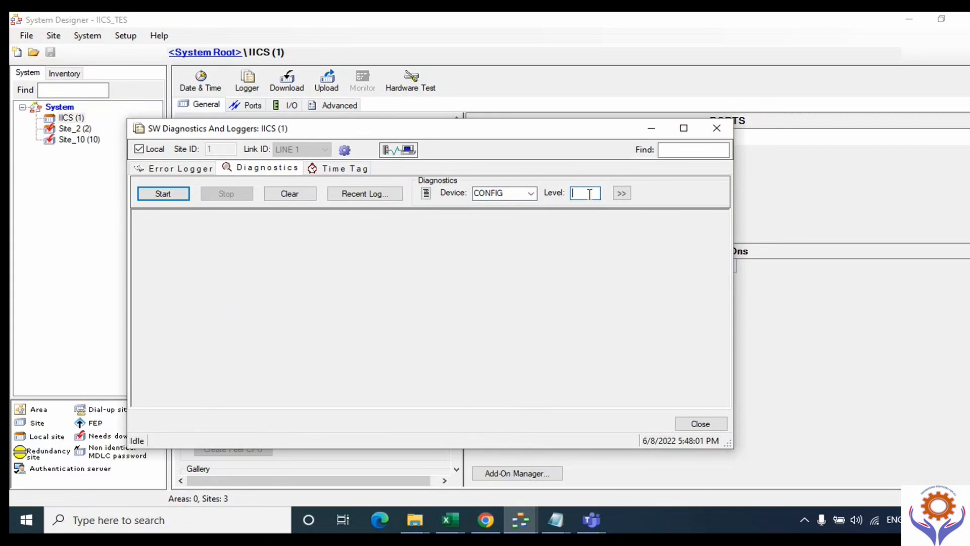
{"action": "type", "text": "1"}
{"action": "key", "text": "Return"}
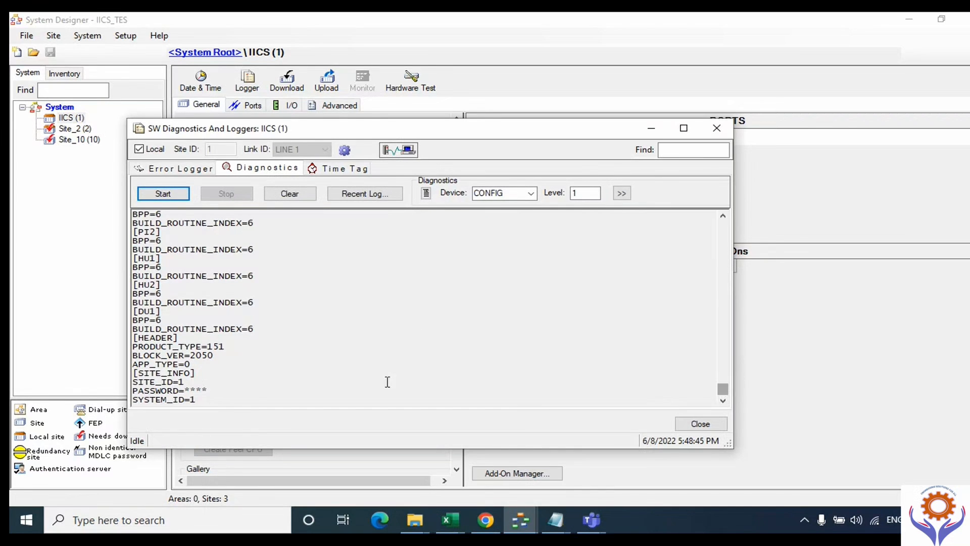
Examine the SITE_INFO section of the CONFIG diagnostics output, including the site ID, password and system ID entries.
{"action": "left_click_drag", "start_coordinate": [196, 383], "coordinate": [132, 383]}
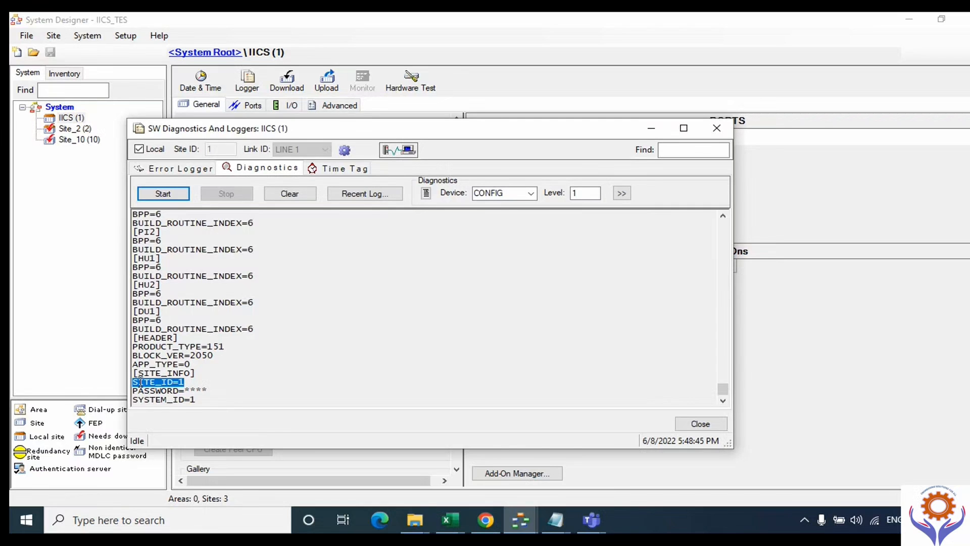
{"action": "left_click_drag", "start_coordinate": [211, 398], "coordinate": [146, 209]}
{"action": "left_click", "coordinate": [411, 327]}
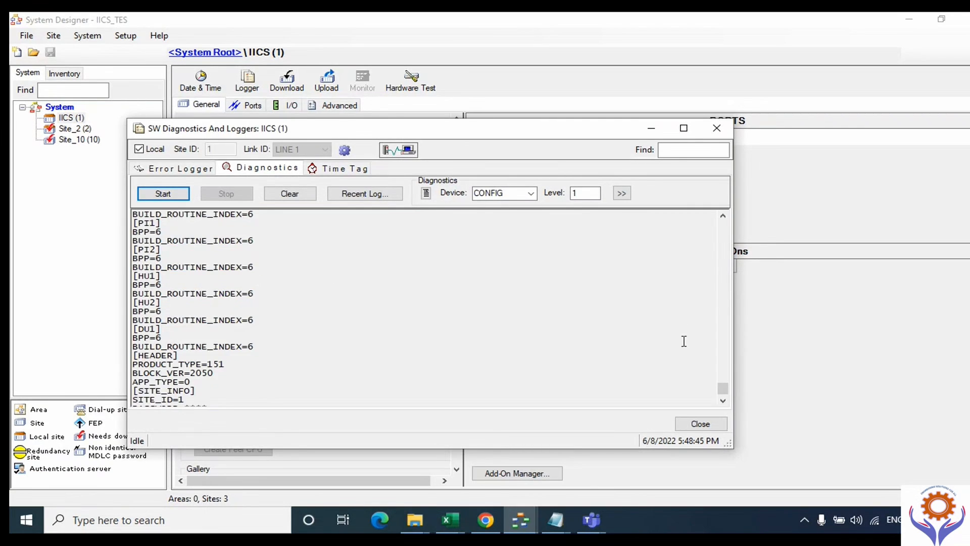
{"action": "scroll", "coordinate": [725, 397], "scroll_direction": "down", "scroll_amount": 1}
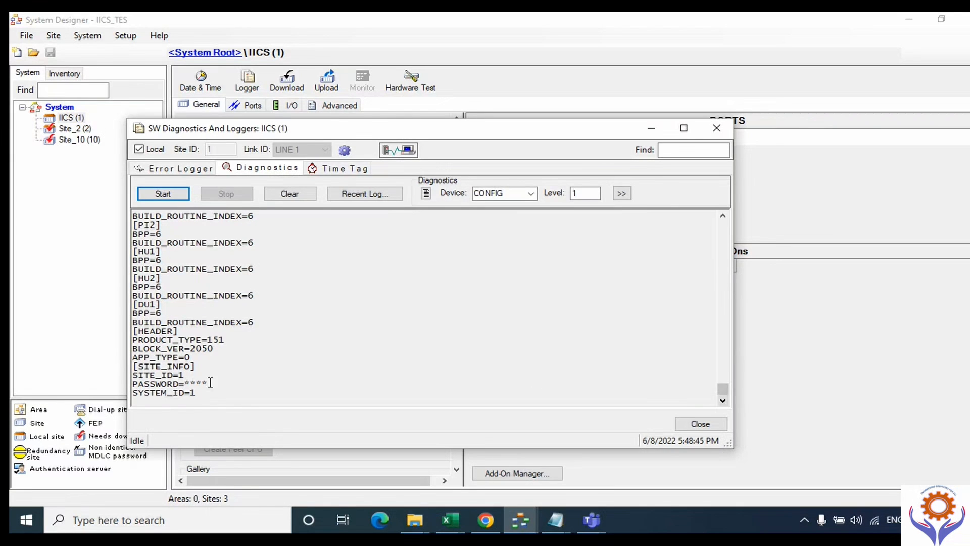
{"action": "left_click_drag", "start_coordinate": [134, 376], "coordinate": [245, 355]}
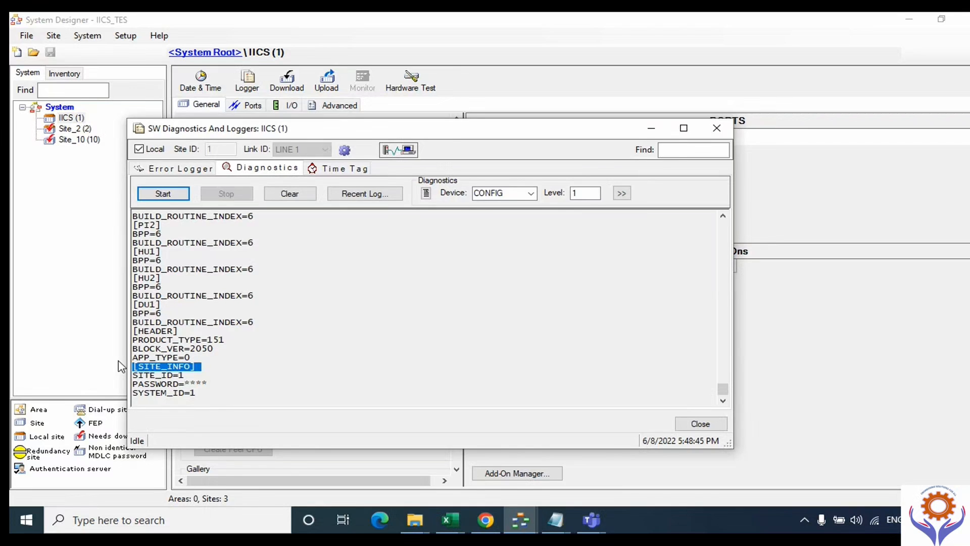
{"action": "left_click_drag", "start_coordinate": [207, 385], "coordinate": [122, 385]}
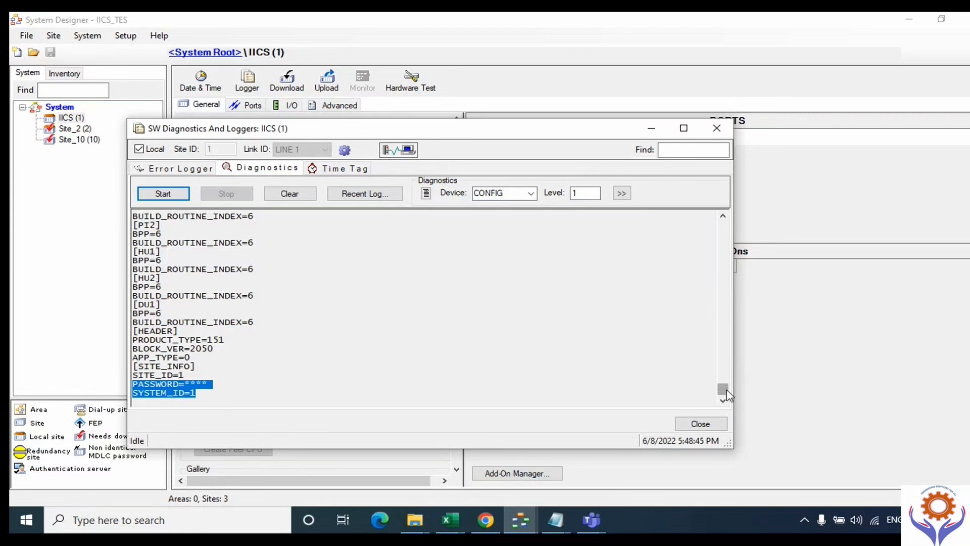
Review the earlier part of the CONFIG output and browse further through the diagnostics device list.
{"action": "left_click_drag", "start_coordinate": [724, 391], "coordinate": [712, 177]}
{"action": "left_click", "coordinate": [530, 193]}
{"action": "left_click_drag", "start_coordinate": [532, 267], "coordinate": [529, 386]}
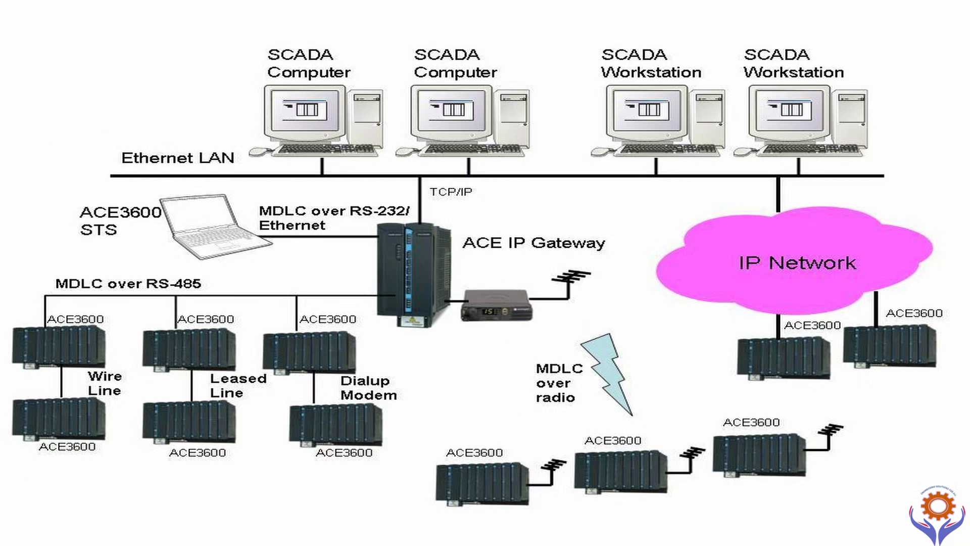